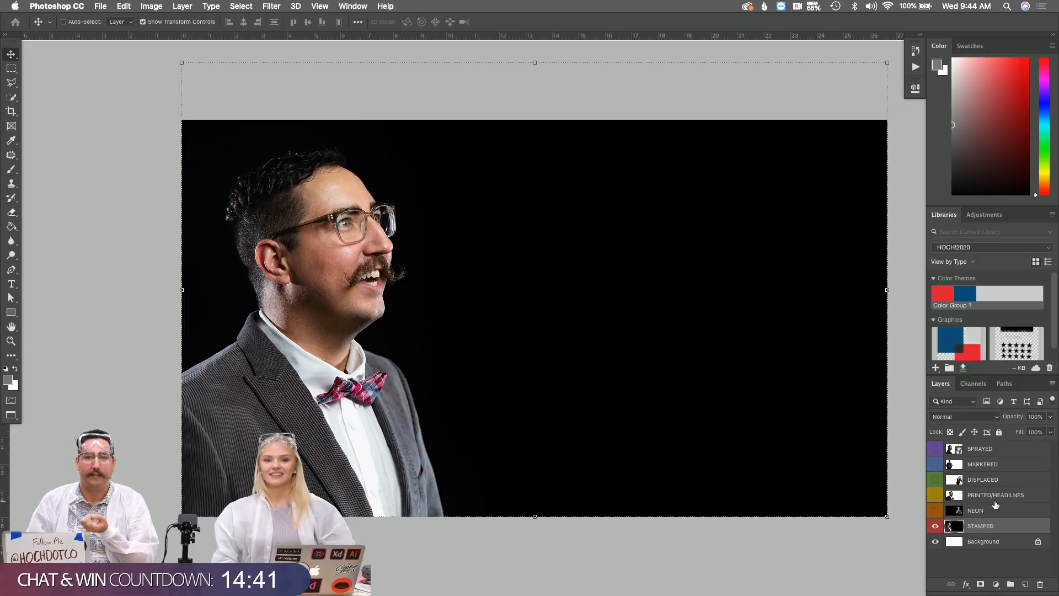
Show the NEON layer and add the text "America's Emcee" on two lines in the empty black area above it
{"action": "left_click", "coordinate": [935, 510]}
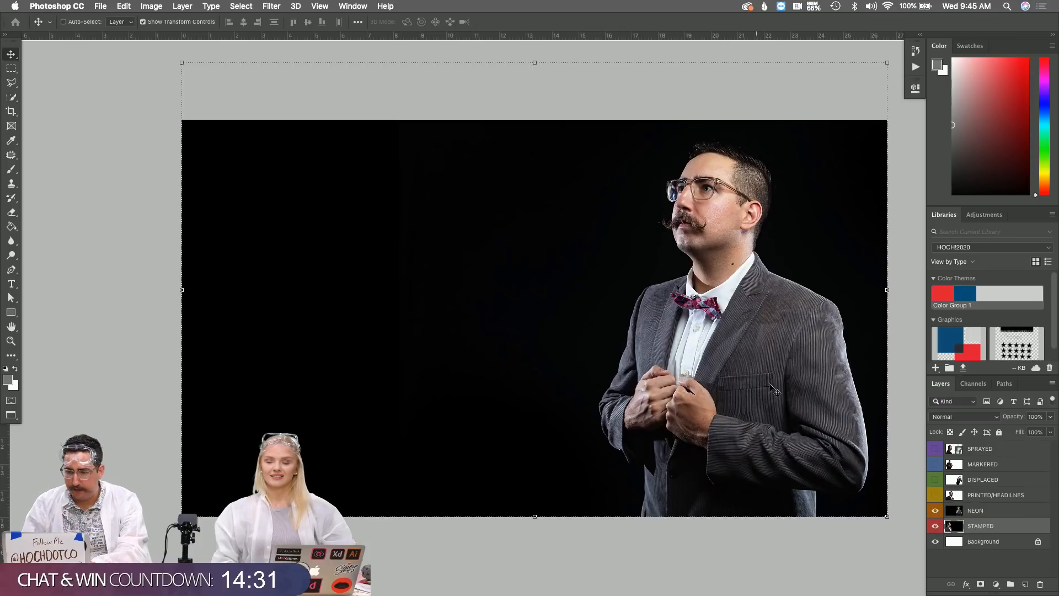
{"action": "left_click", "coordinate": [982, 510]}
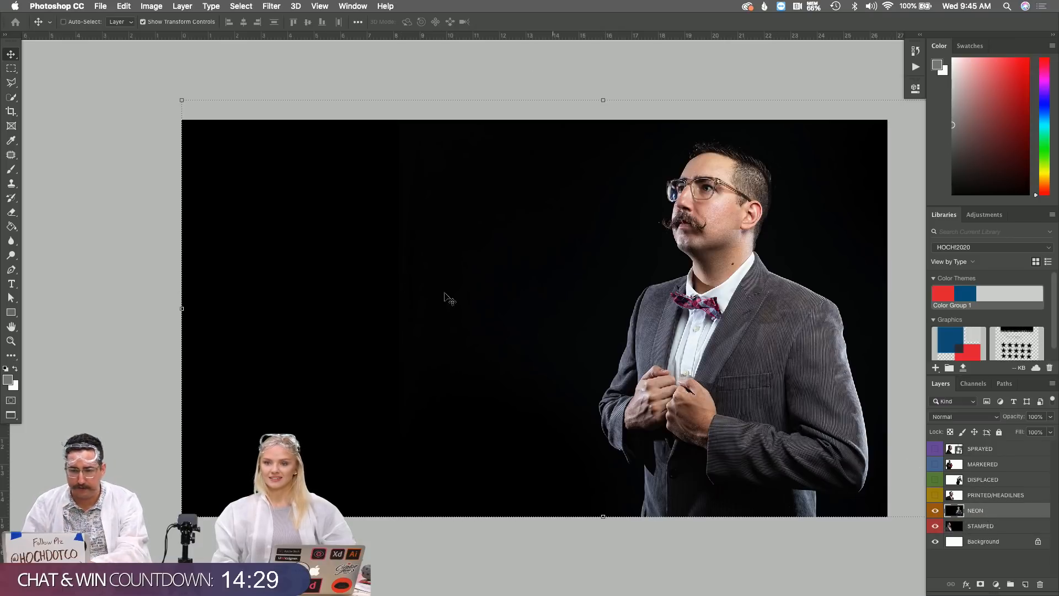
{"action": "key", "text": "t"}
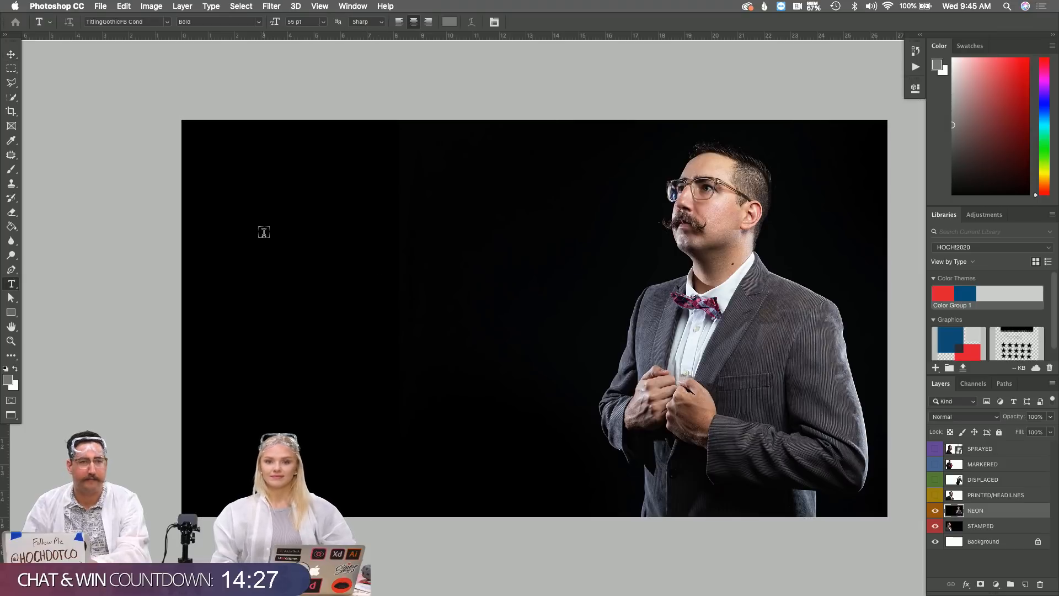
{"action": "left_click", "coordinate": [263, 231]}
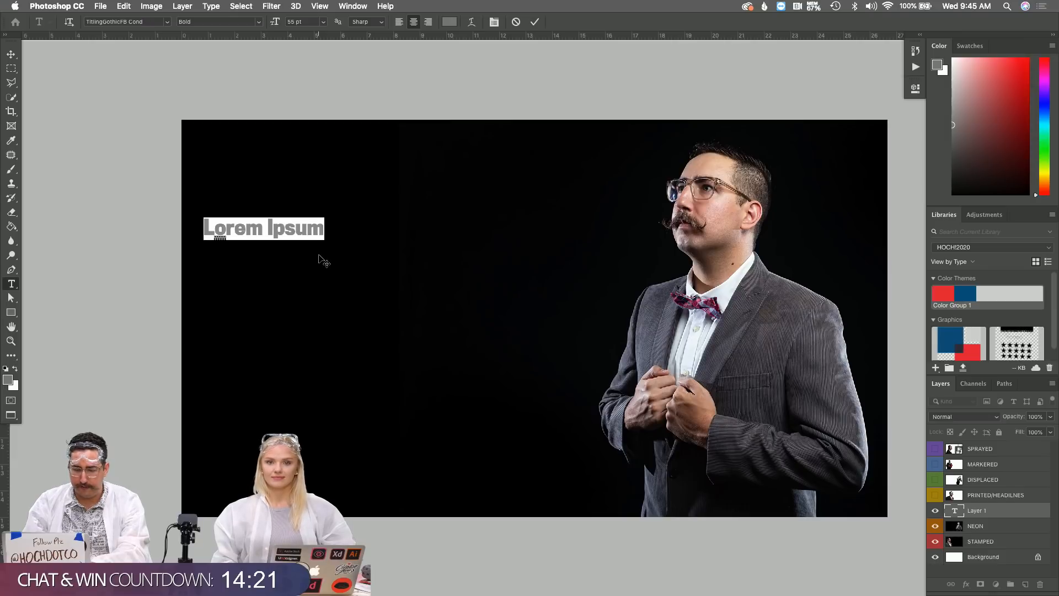
{"action": "type", "text": "America's Emcee"}
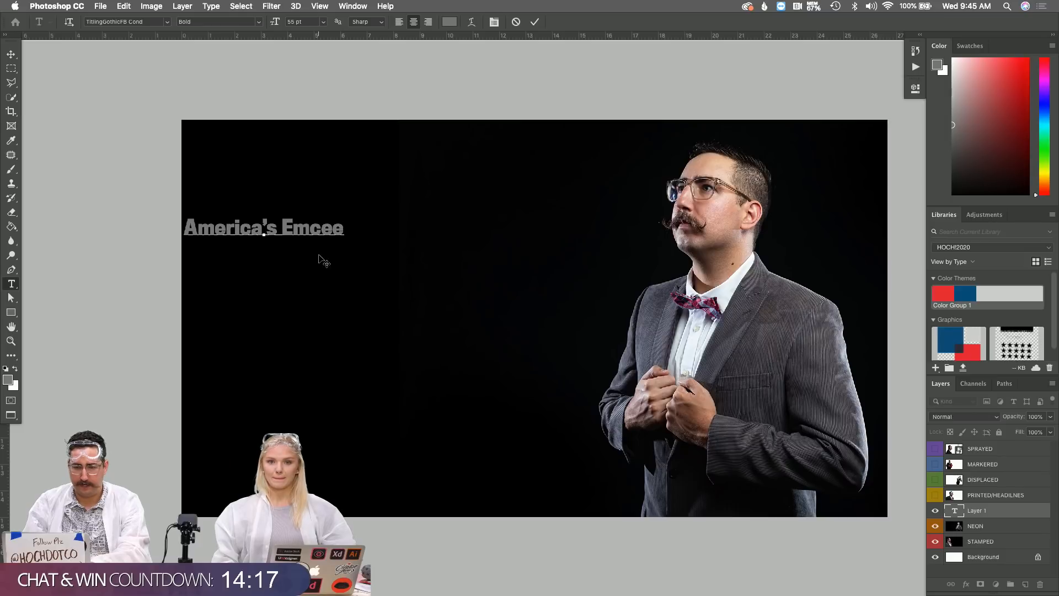
{"action": "left_click", "coordinate": [286, 226]}
{"action": "key", "text": "Return"}
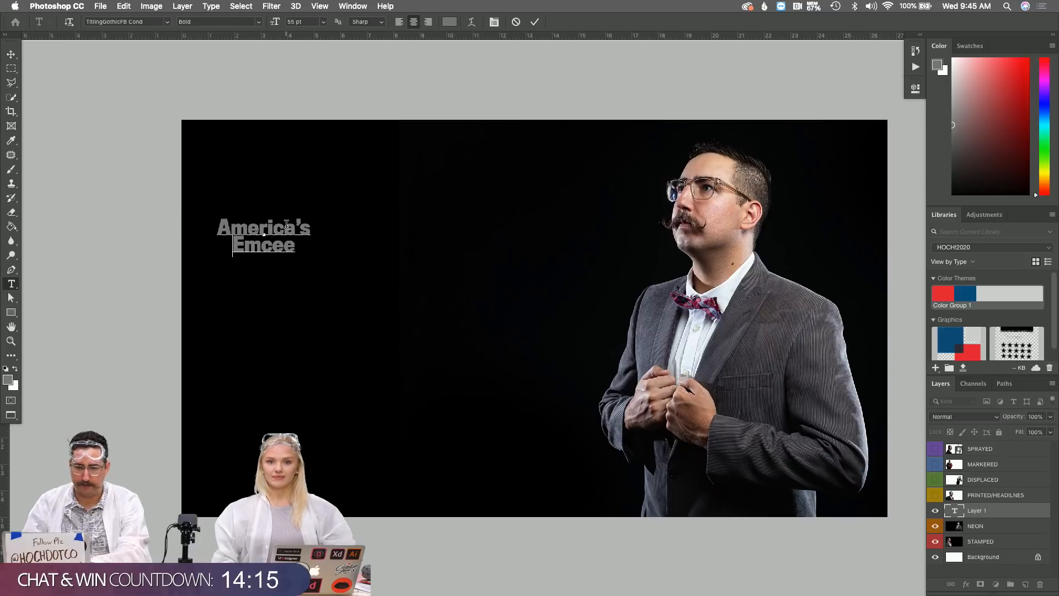
Open the character settings for the headline and re-enter its text as "America's" above "Emcee"
{"action": "key", "text": "super+a"}
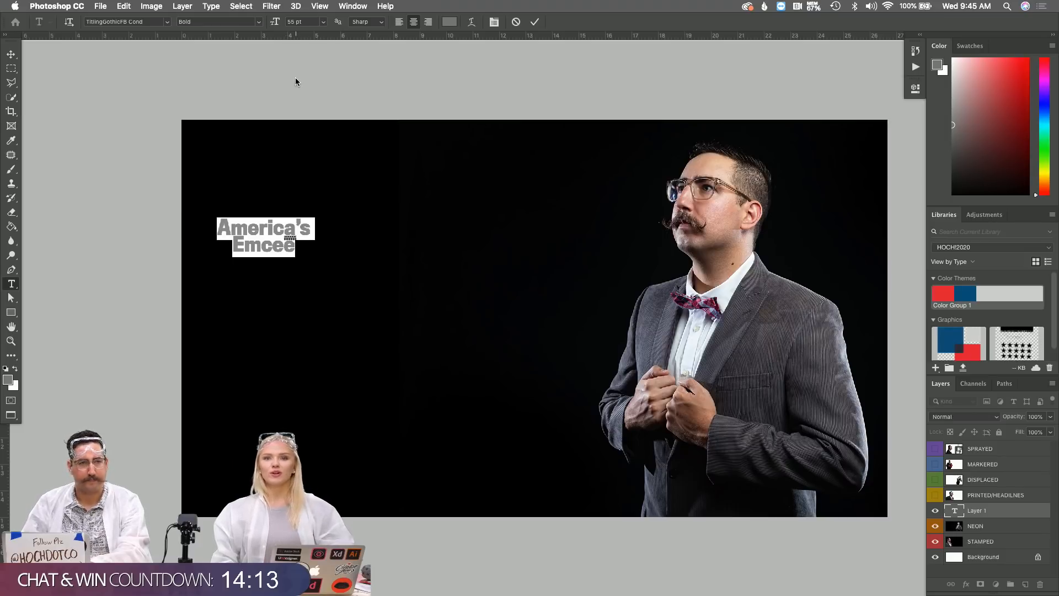
{"action": "key", "text": "super+t"}
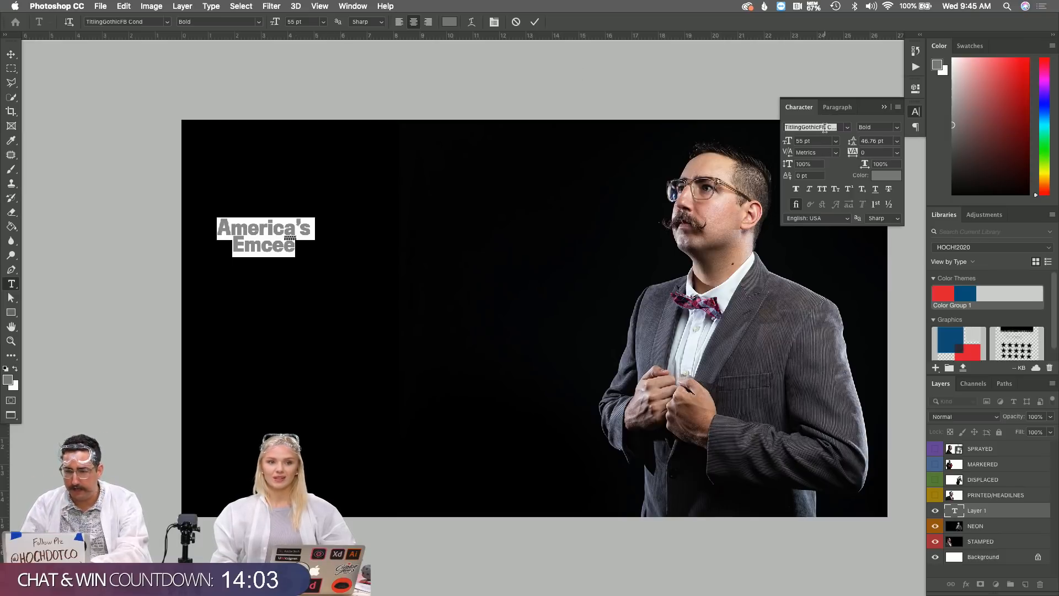
{"action": "type", "text": "f"}
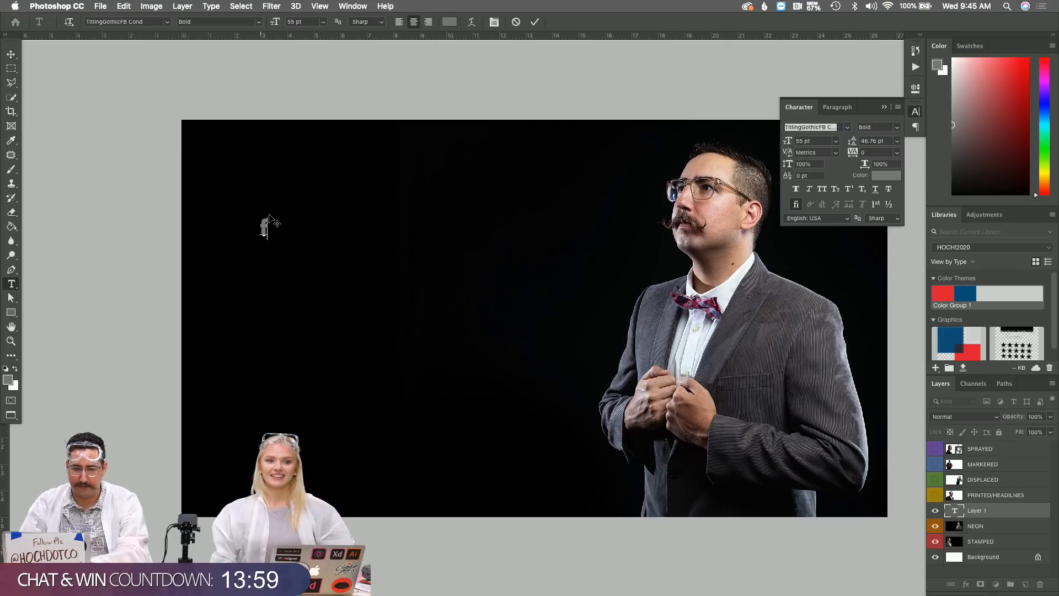
{"action": "left_click_drag", "start_coordinate": [271, 225], "coordinate": [221, 220]}
{"action": "type", "text": "America's"}
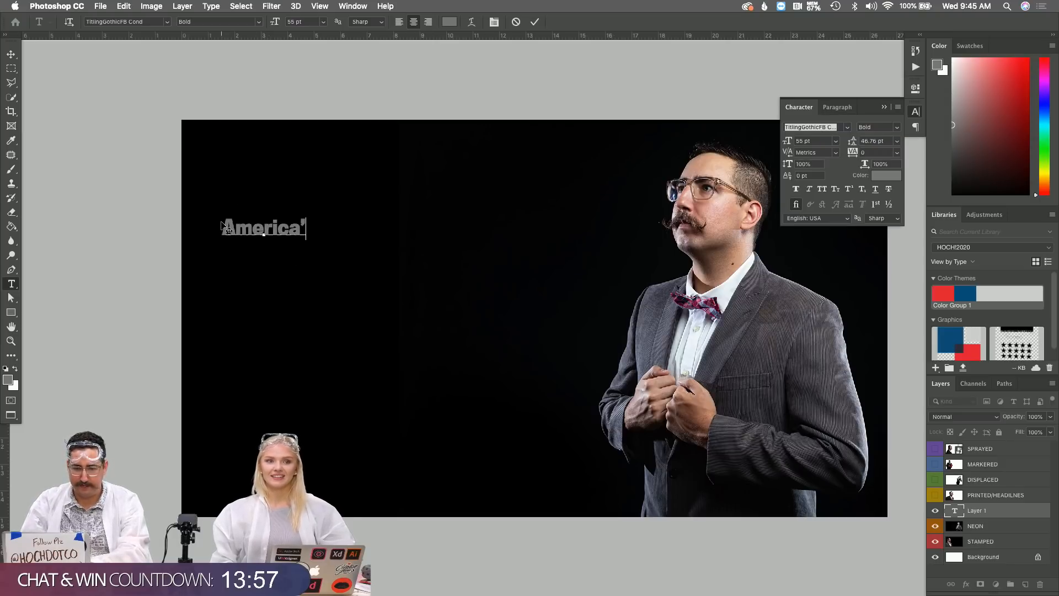
{"action": "key", "text": "Return"}
{"action": "type", "text": "Emcee"}
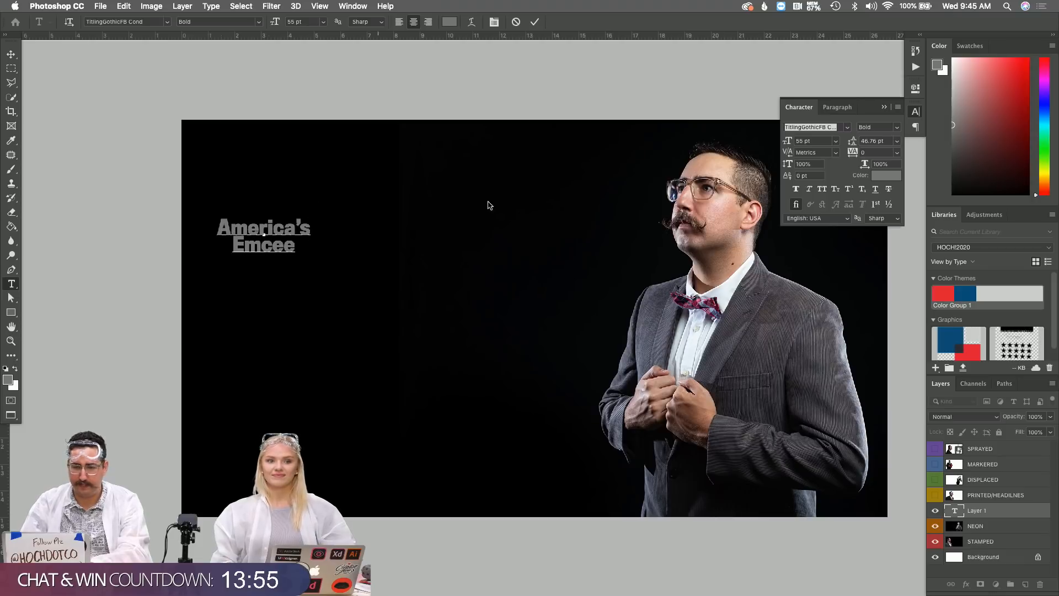
Select the whole headline and search the installed fonts for "flat" and "walk"
{"action": "key", "text": "super+a"}
{"action": "left_click", "coordinate": [811, 126]}
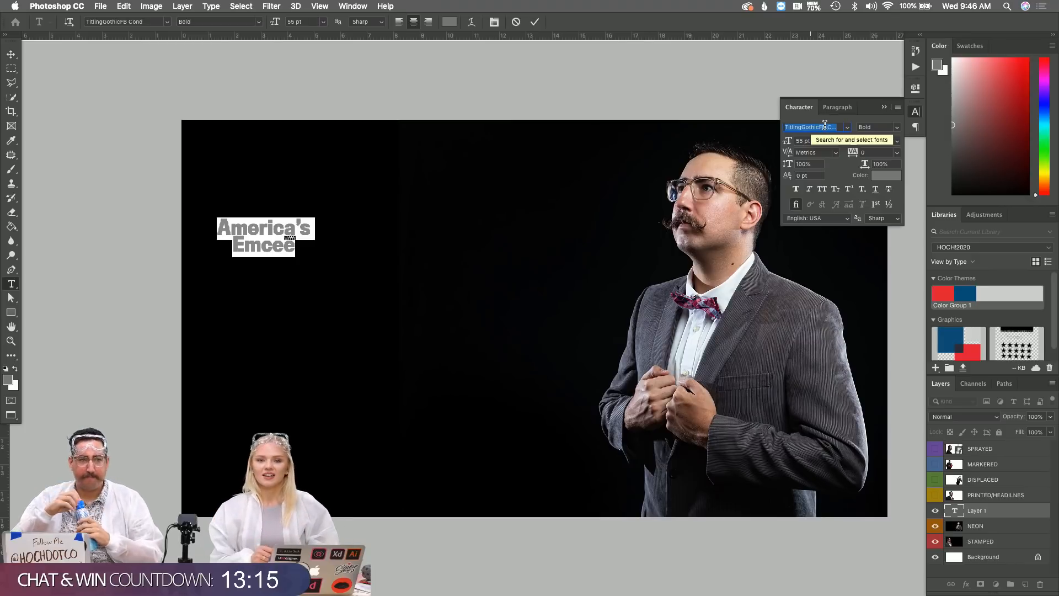
{"action": "type", "text": "flat"}
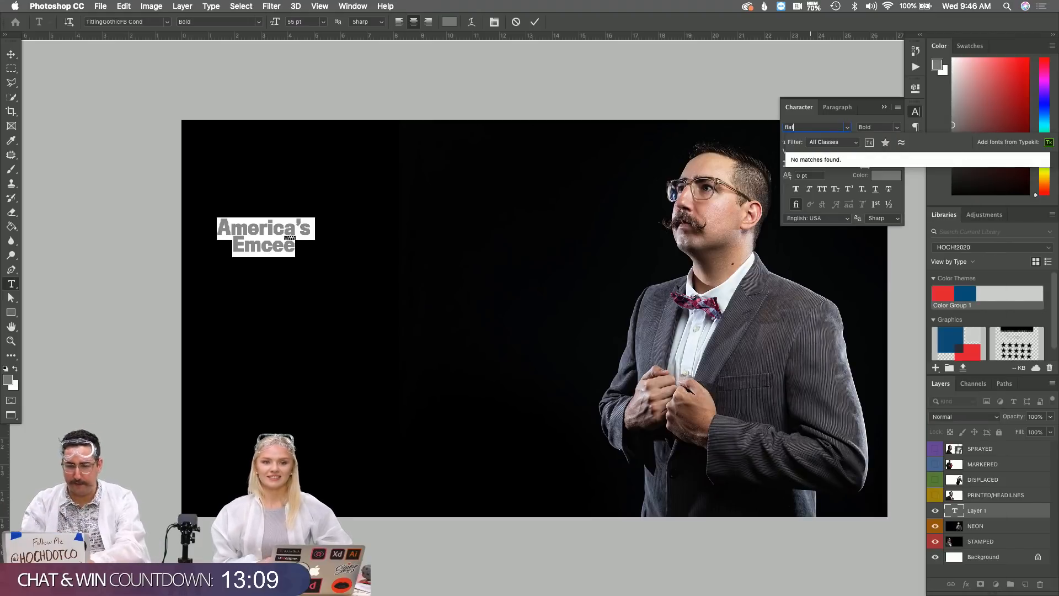
{"action": "key", "text": "super+a"}
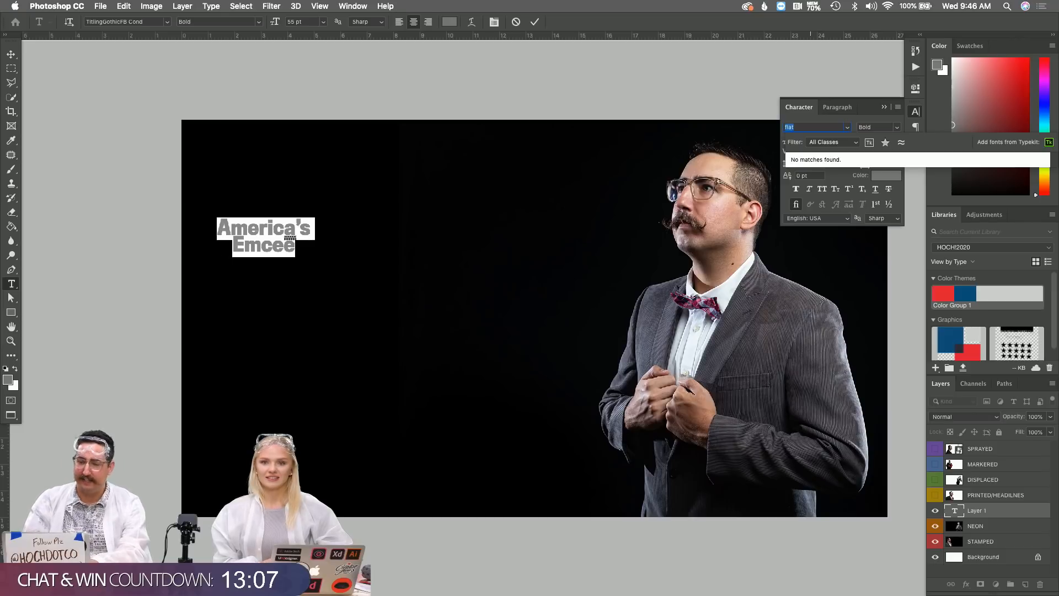
{"action": "type", "text": "w"}
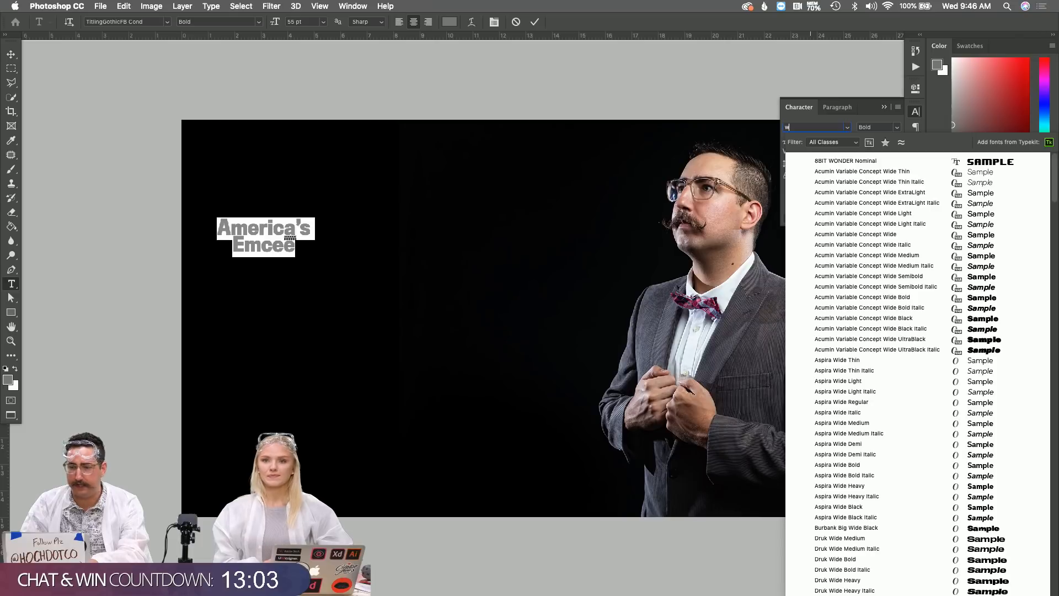
{"action": "type", "text": "alk"}
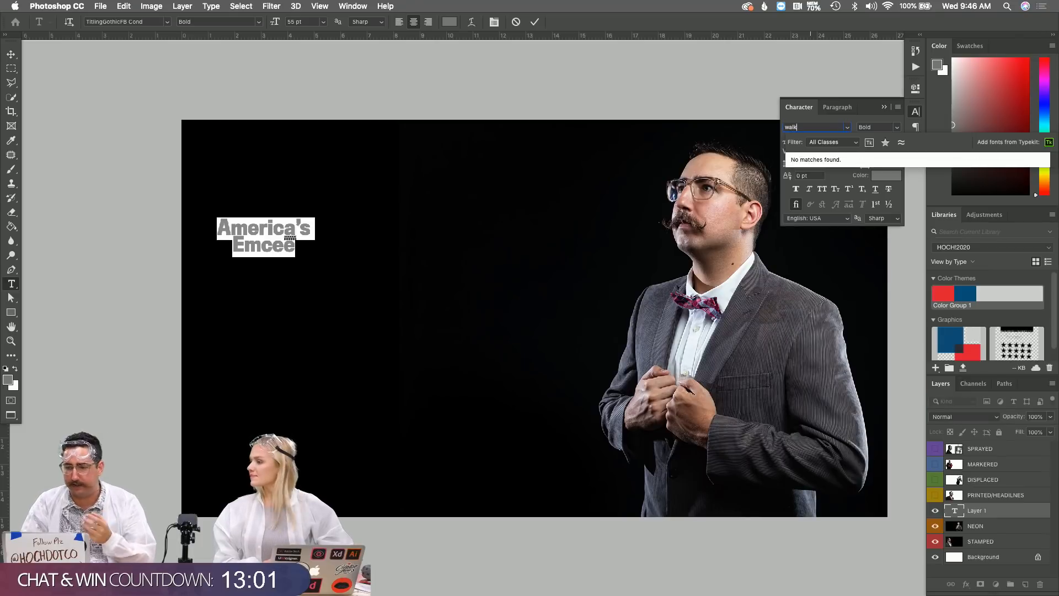
Open Adobe Fonts in the browser, dismiss the welcome message and search for "walkway"
{"action": "left_click", "coordinate": [1049, 142]}
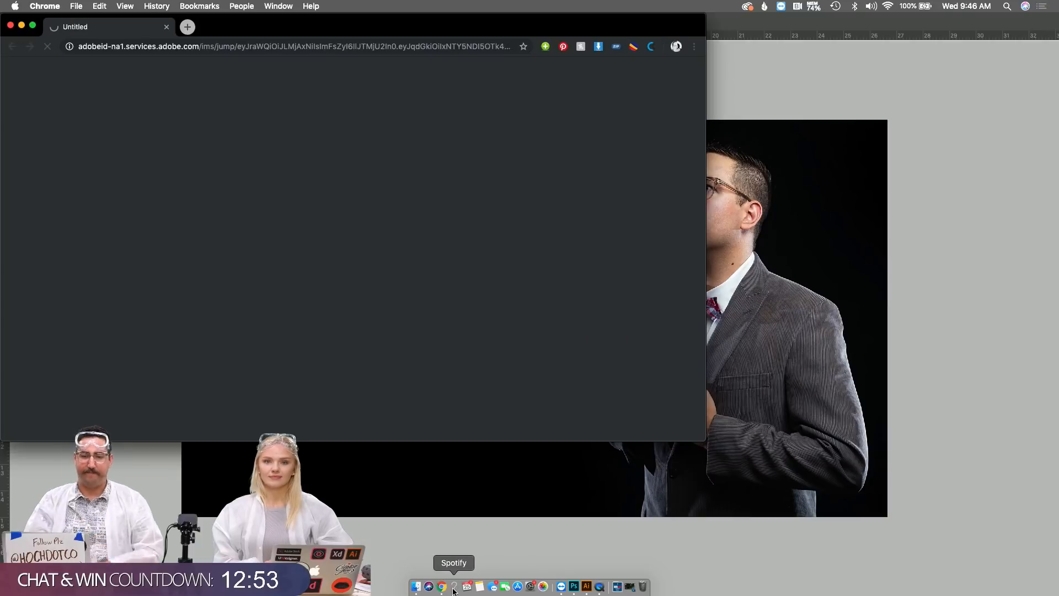
{"action": "left_click", "coordinate": [187, 45]}
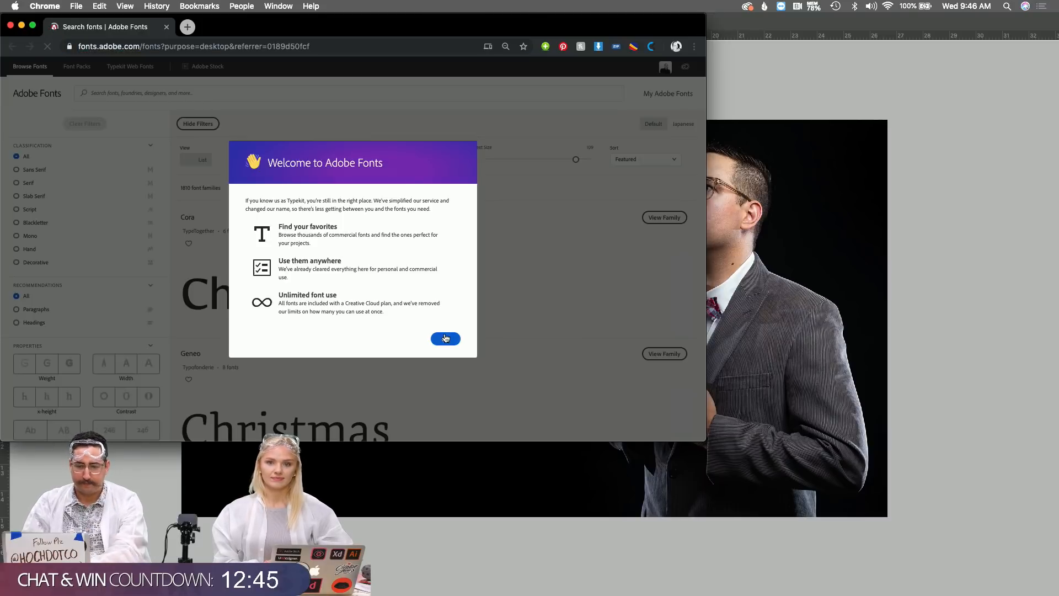
{"action": "left_click", "coordinate": [444, 338]}
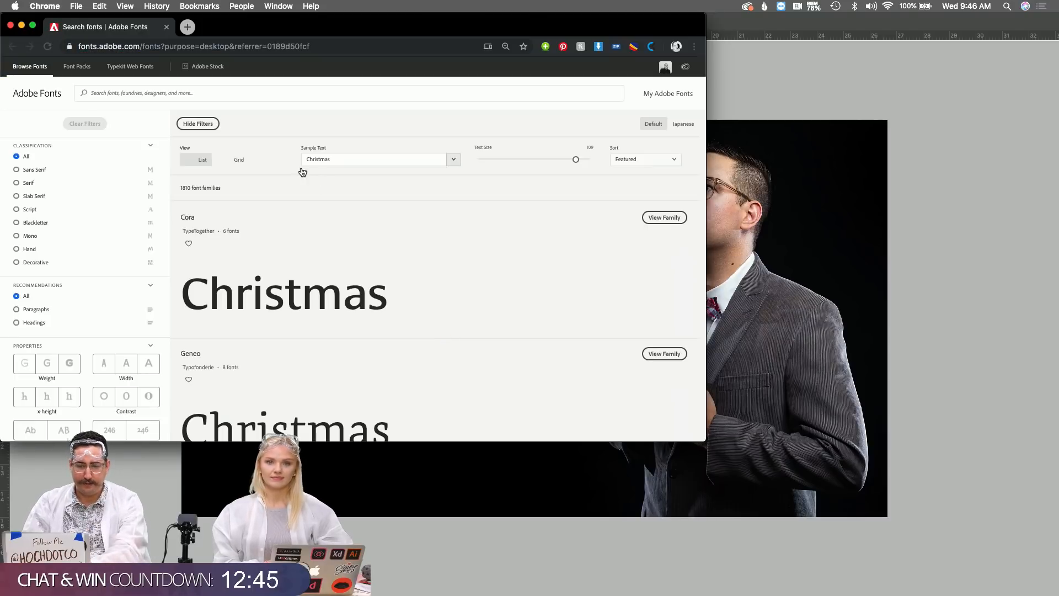
{"action": "left_click", "coordinate": [201, 94]}
{"action": "type", "text": "walkway"}
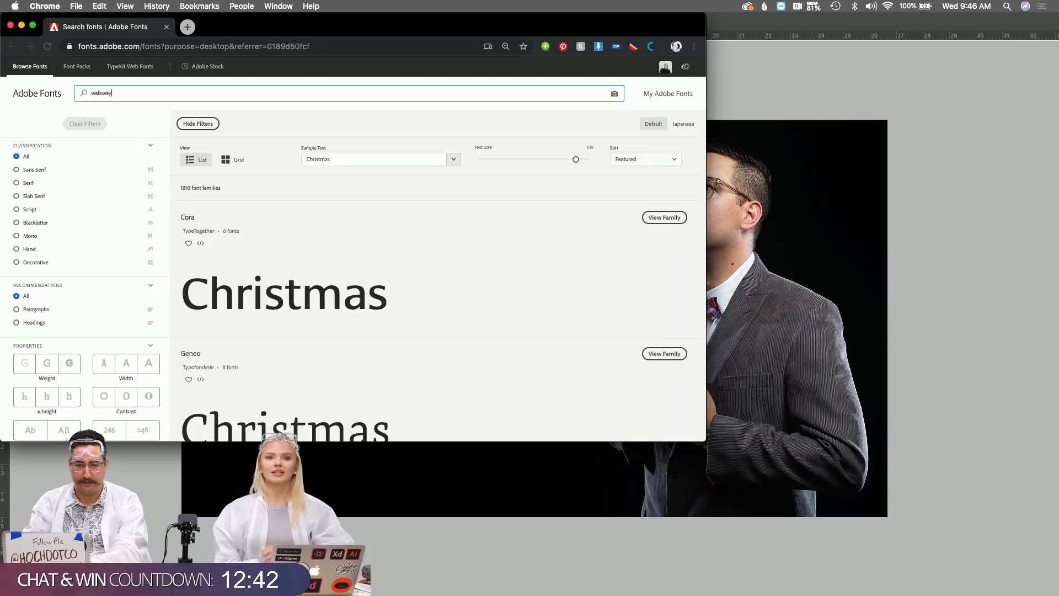
{"action": "key", "text": "Return"}
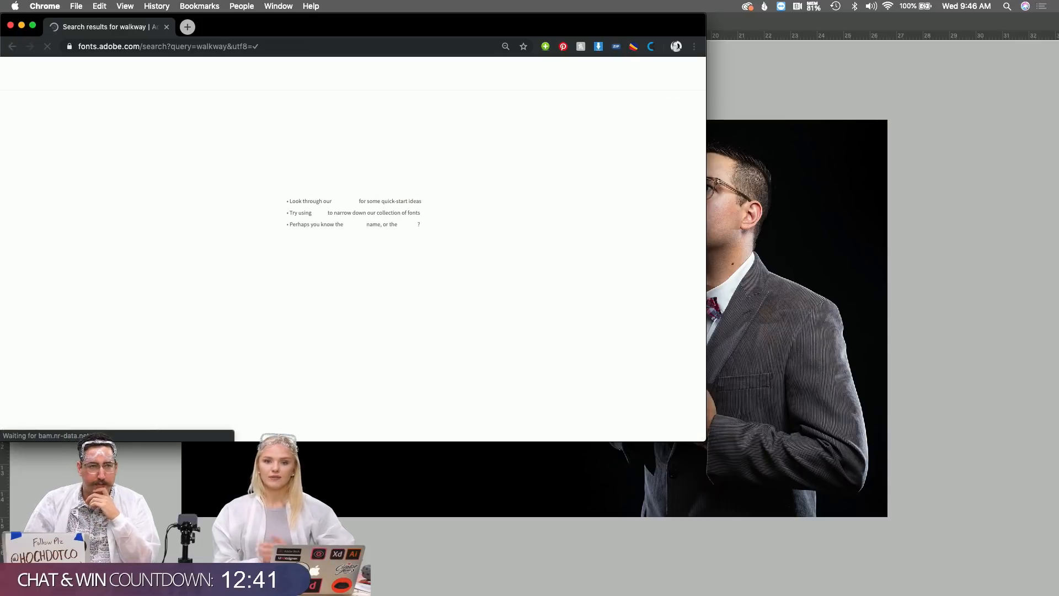
Return to the Adobe Fonts home page, search for "thin" and look through the results
{"action": "left_click", "coordinate": [192, 93]}
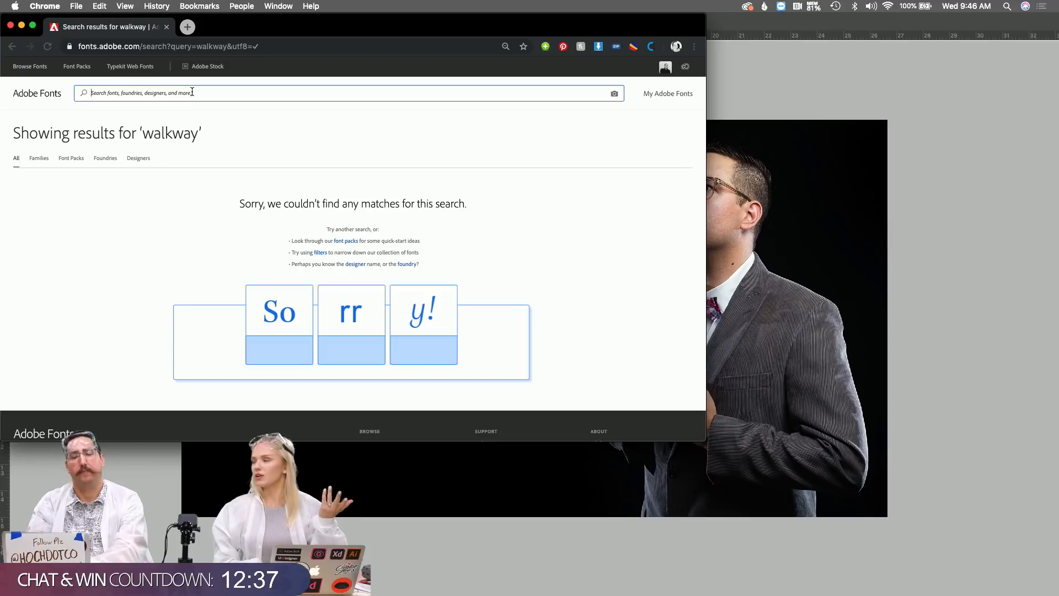
{"action": "left_click", "coordinate": [34, 94]}
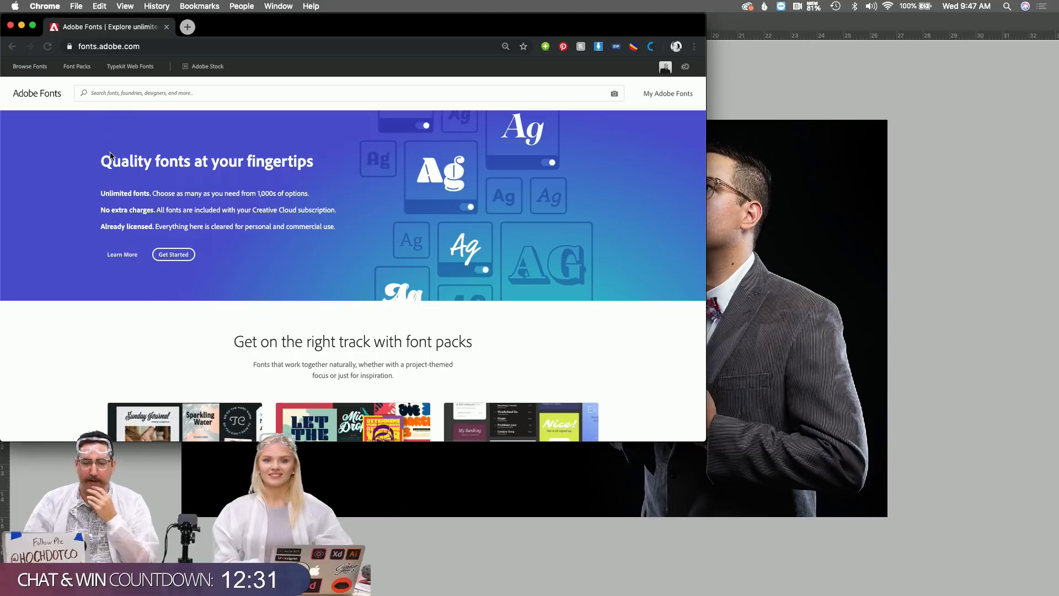
{"action": "left_click", "coordinate": [107, 95]}
{"action": "type", "text": "thin"}
{"action": "key", "text": "Return"}
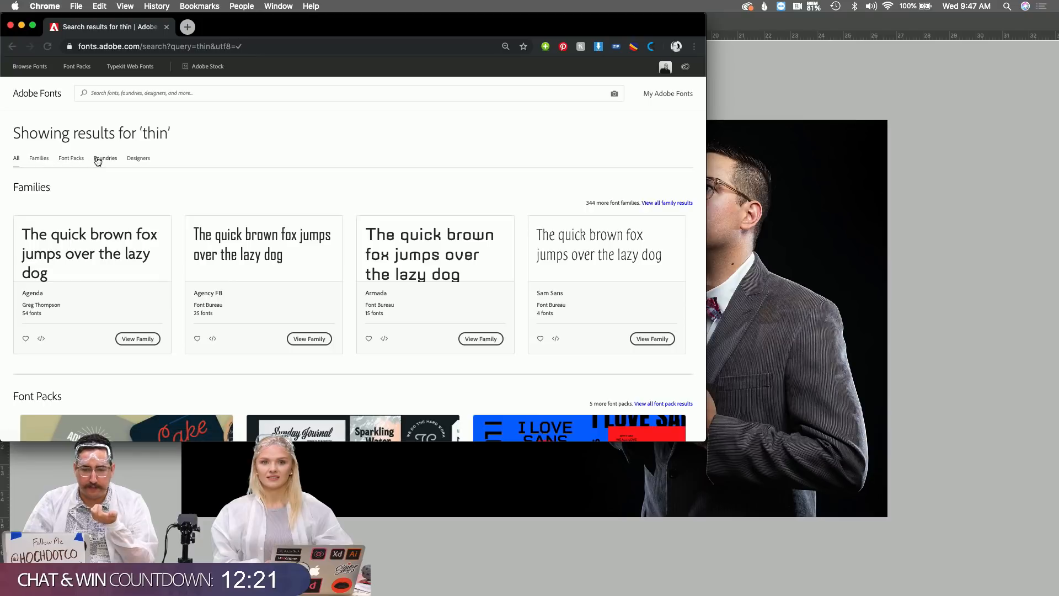
{"action": "scroll", "coordinate": [146, 170], "scroll_direction": "down", "scroll_amount": 3}
{"action": "scroll", "coordinate": [147, 168], "scroll_direction": "down", "scroll_amount": 4}
{"action": "scroll", "coordinate": [147, 168], "scroll_direction": "up", "scroll_amount": 8}
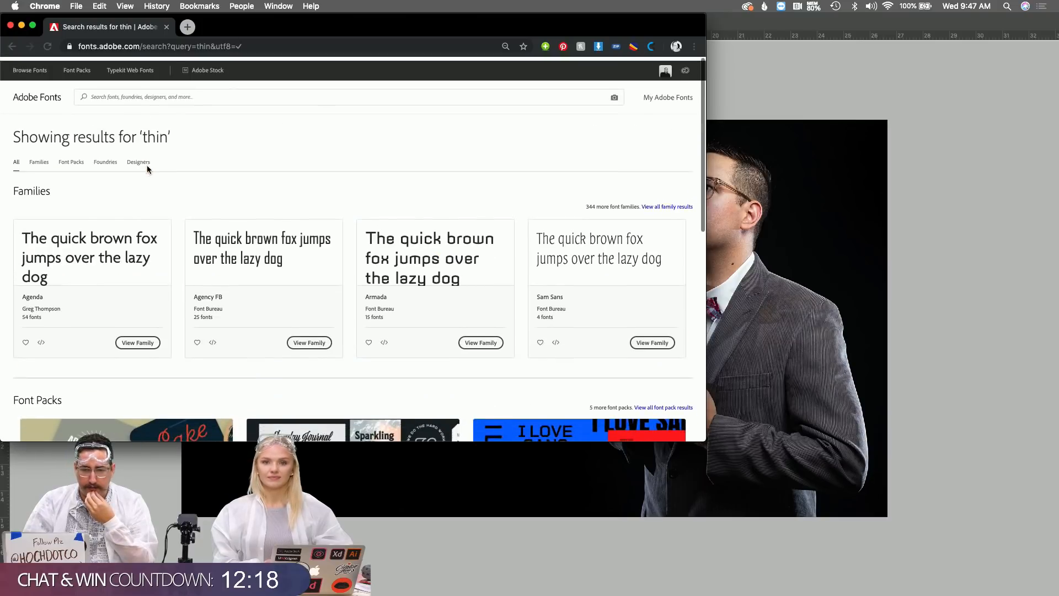
Browse all fonts and filter them to light weight and the Script classification
{"action": "left_click", "coordinate": [26, 66]}
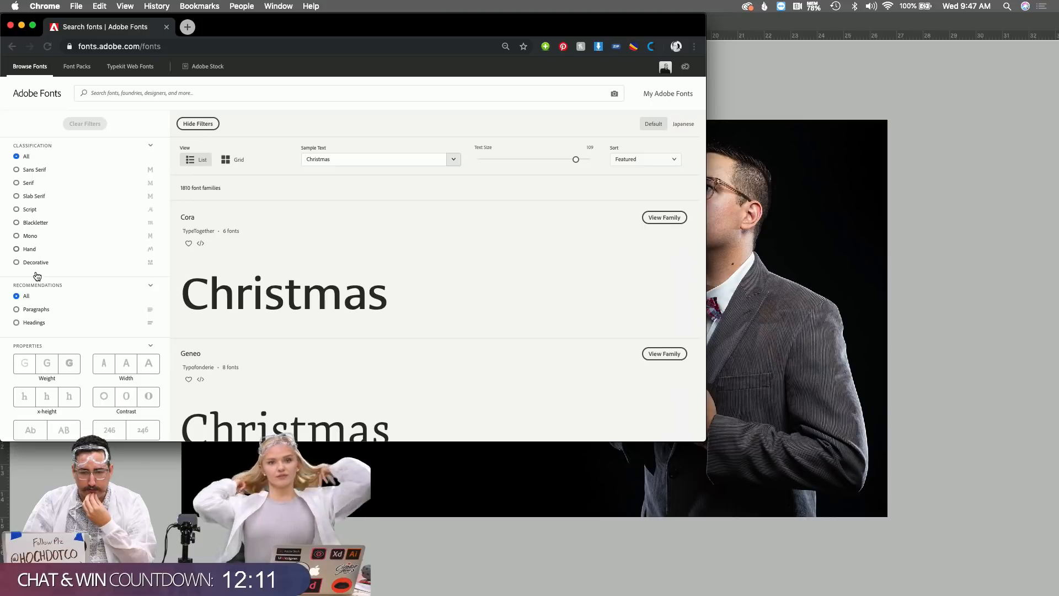
{"action": "left_click", "coordinate": [25, 363]}
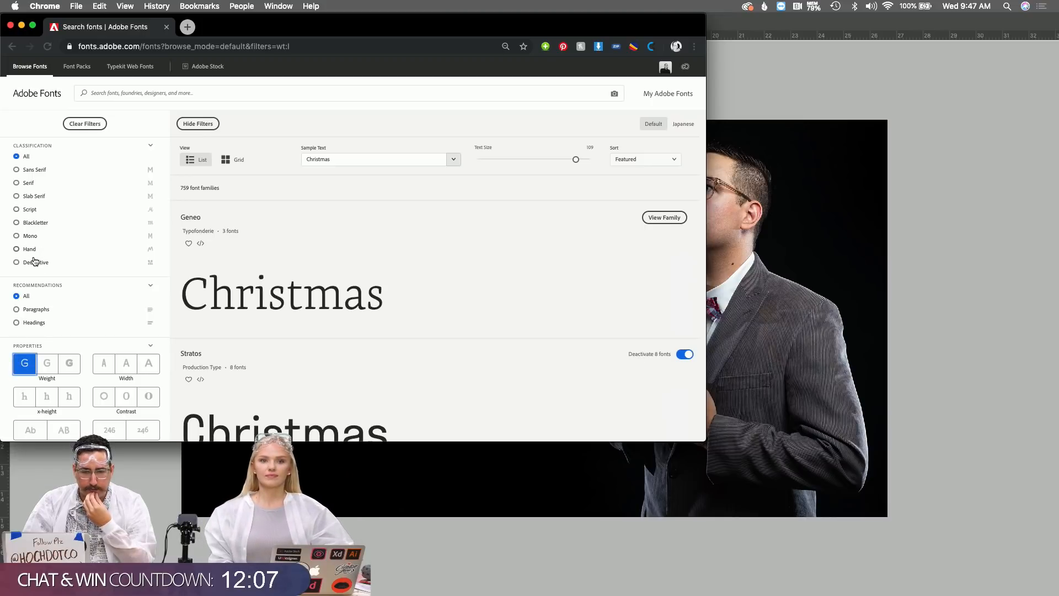
{"action": "left_click", "coordinate": [29, 209]}
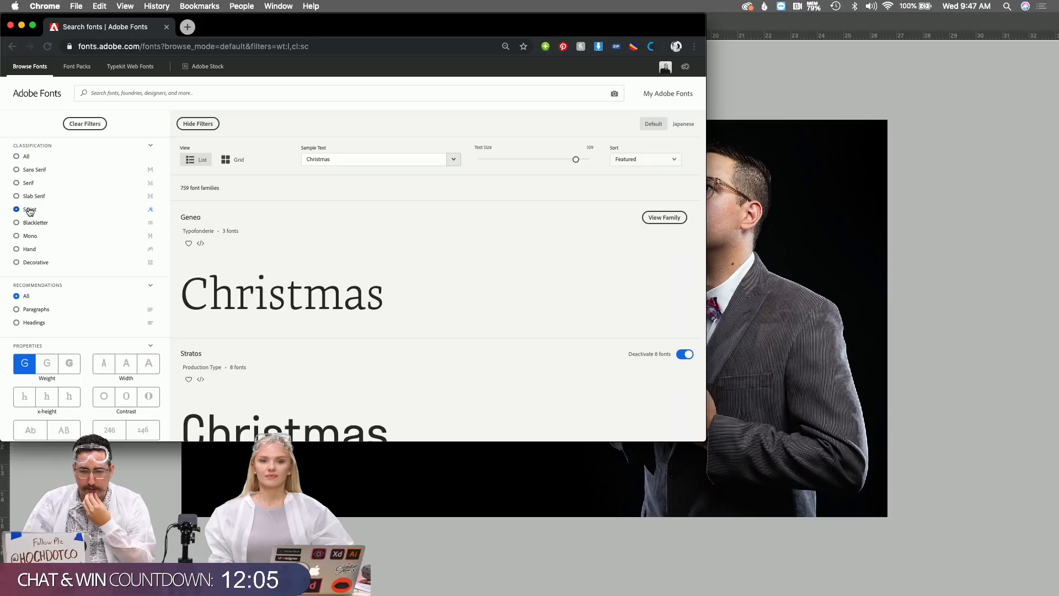
Find Look Script among the filtered families and activate all three of its fonts
{"action": "scroll", "coordinate": [210, 304], "scroll_direction": "down", "scroll_amount": 5}
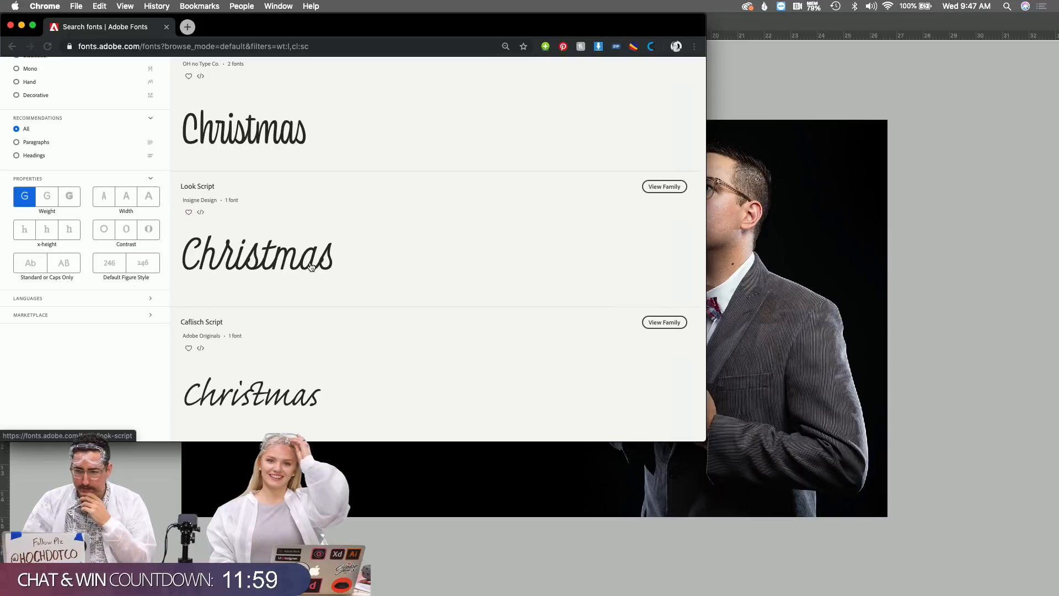
{"action": "scroll", "coordinate": [312, 267], "scroll_direction": "up", "scroll_amount": 5}
{"action": "scroll", "coordinate": [550, 135], "scroll_direction": "down", "scroll_amount": 5}
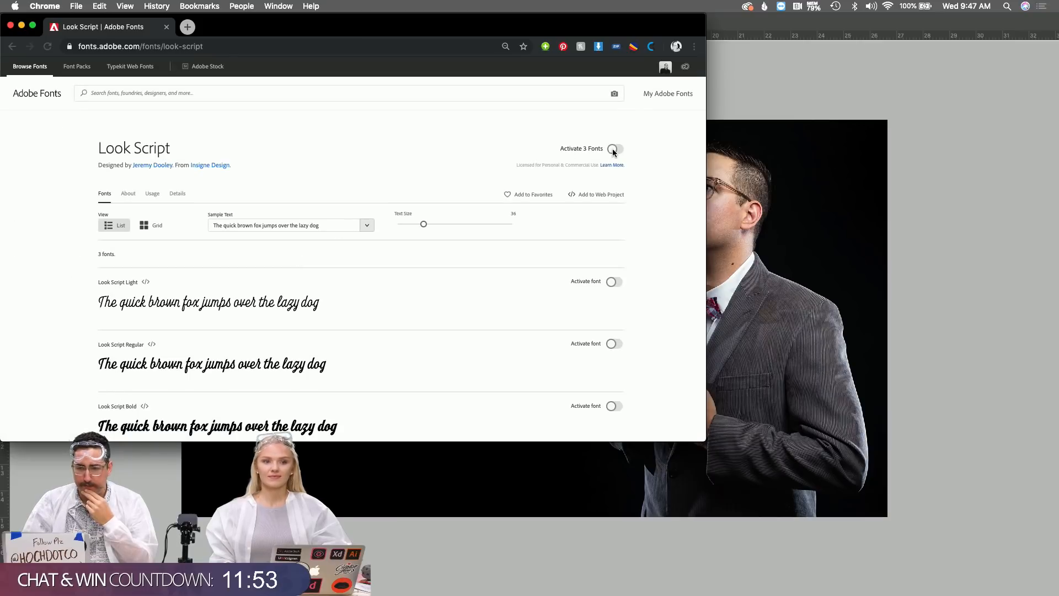
{"action": "left_click", "coordinate": [615, 149]}
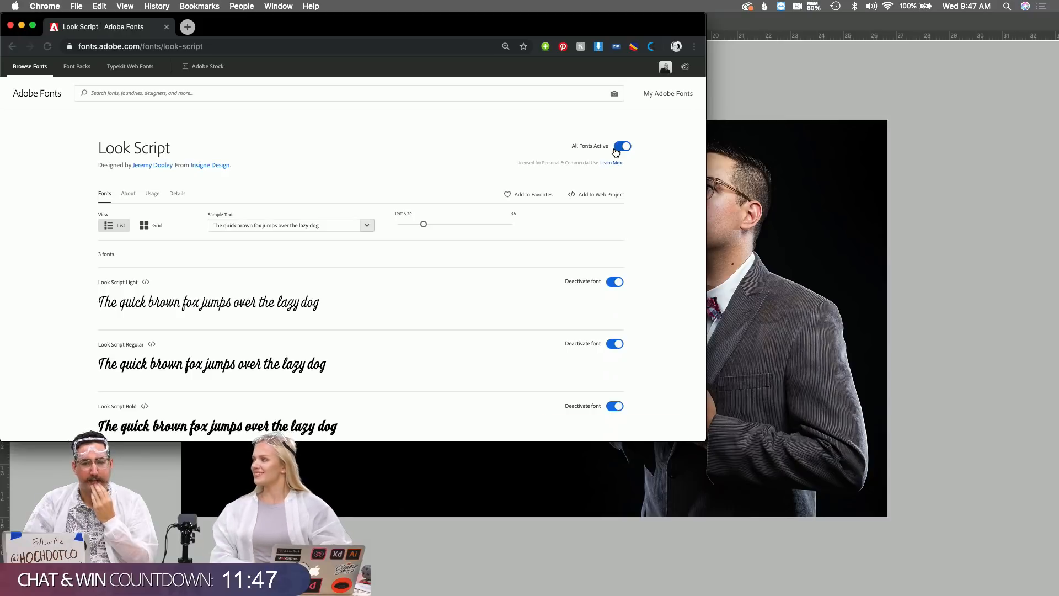
Switch to Photoshop and change the whole "America's Emcee" headline to Comic Sans MS Regular
{"action": "left_click", "coordinate": [793, 95]}
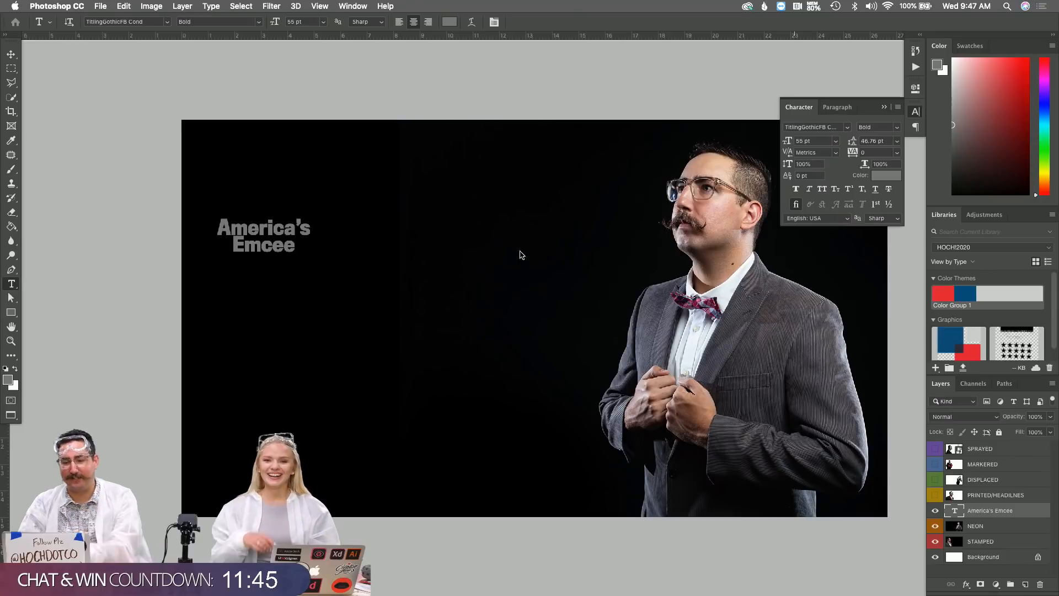
{"action": "left_click", "coordinate": [288, 239]}
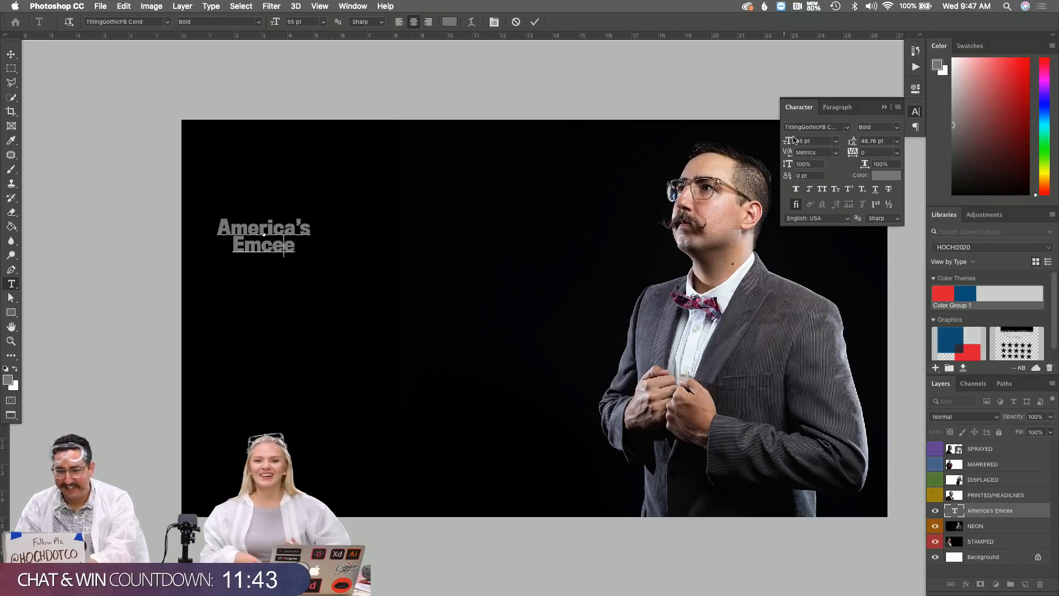
{"action": "key", "text": "super+a"}
{"action": "left_click", "coordinate": [813, 128]}
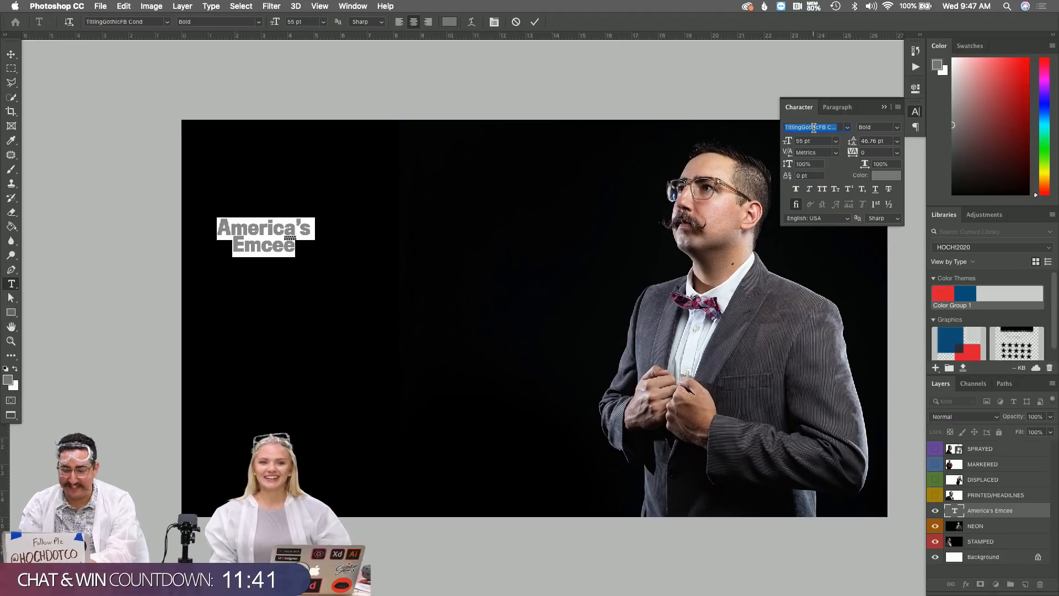
{"action": "type", "text": "co"}
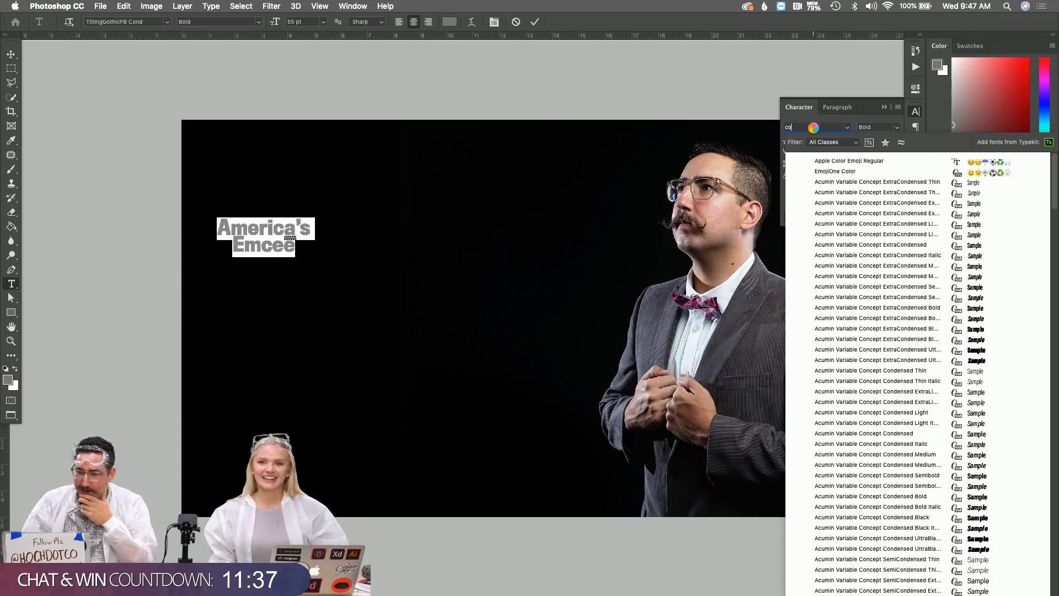
{"action": "type", "text": "mic"}
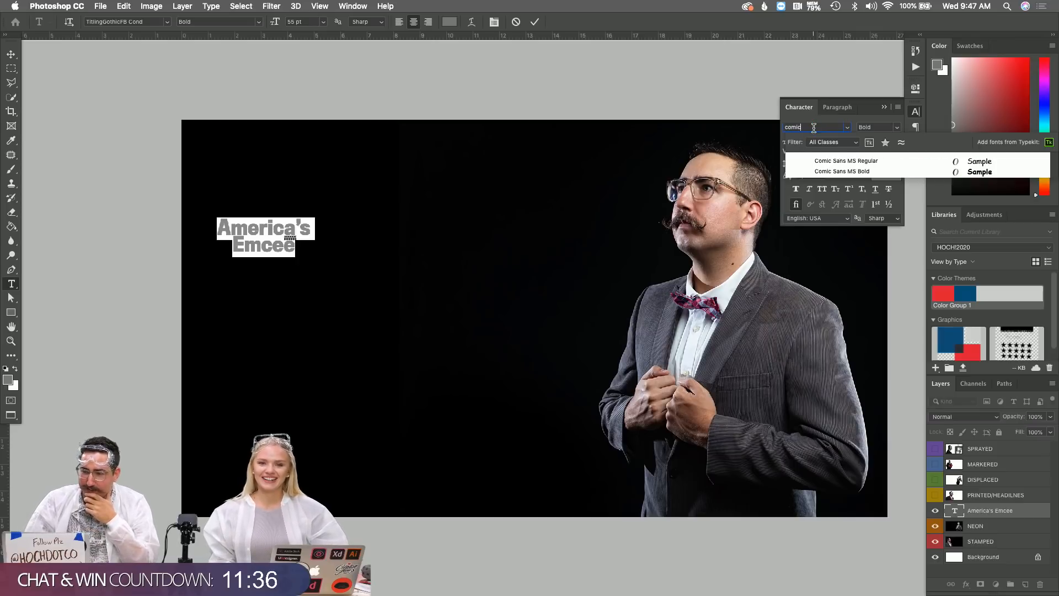
{"action": "left_click", "coordinate": [839, 160]}
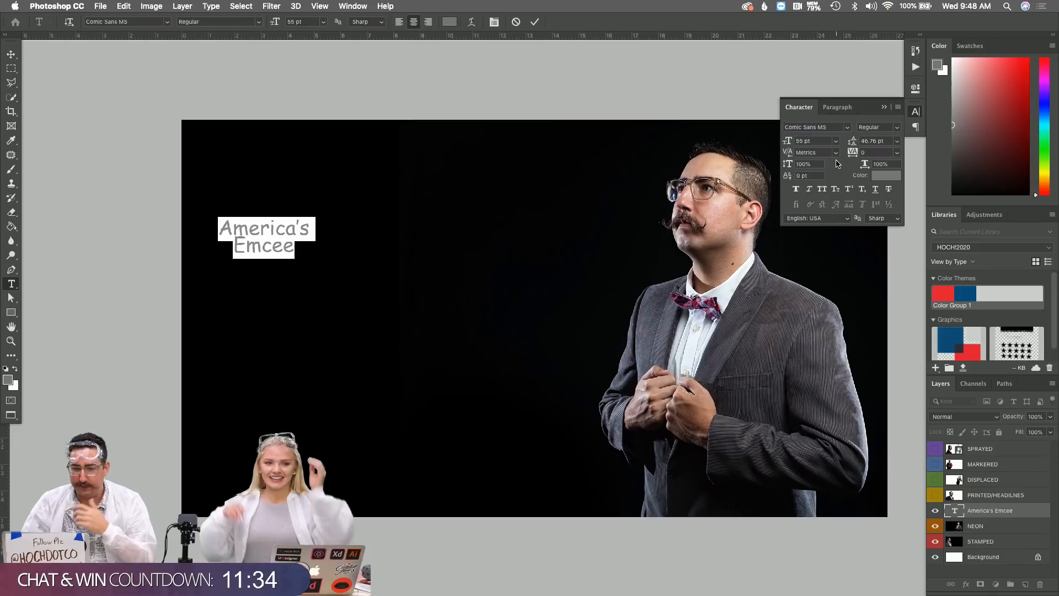
Scale the headline up to about 187 pt and position it on the black area beside the portrait
{"action": "left_click", "coordinate": [11, 54]}
{"action": "key", "text": "ctrl+t"}
{"action": "left_click_drag", "start_coordinate": [307, 254], "coordinate": [420, 307]}
{"action": "left_click_drag", "start_coordinate": [338, 264], "coordinate": [452, 312]}
{"action": "key", "text": "Return"}
Set the leading of the entire headline text to 199 pt
{"action": "key", "text": "z"}
{"action": "left_click", "coordinate": [396, 293]}
{"action": "key", "text": "t"}
{"action": "left_click", "coordinate": [378, 251]}
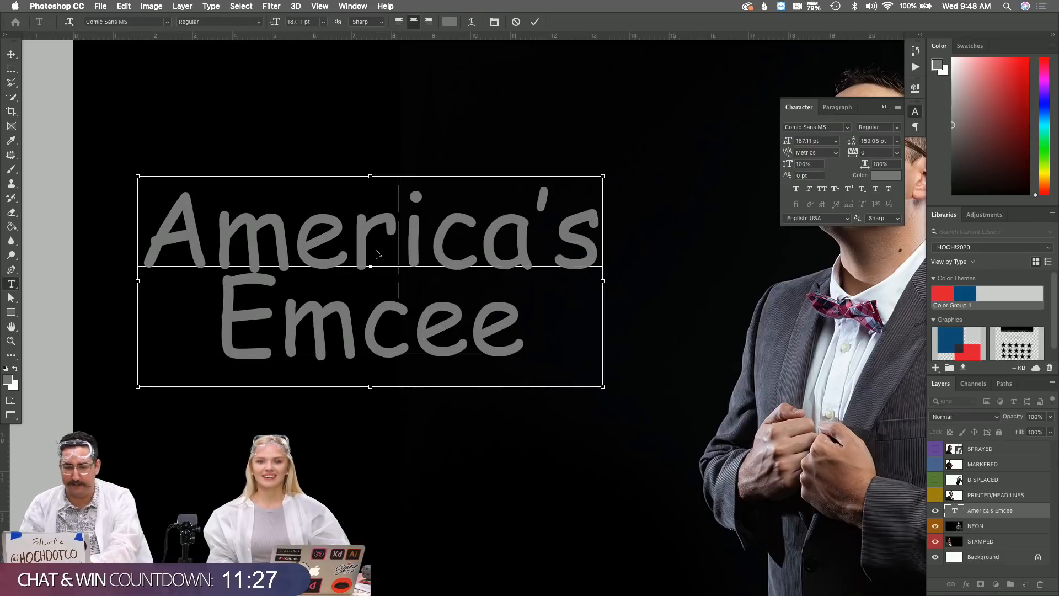
{"action": "key", "text": "ctrl+a"}
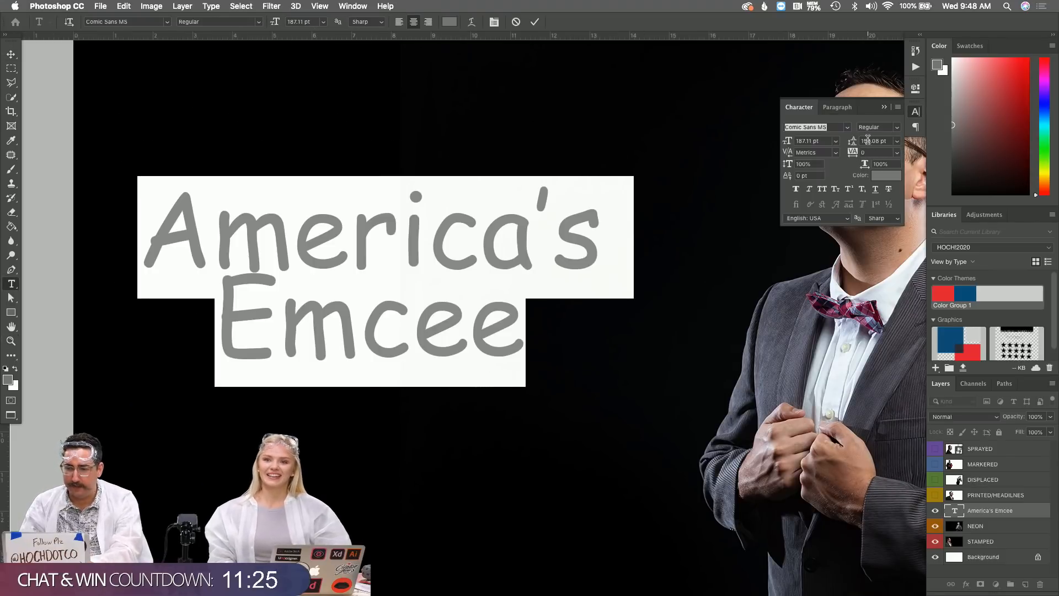
{"action": "left_click", "coordinate": [867, 140]}
{"action": "type", "text": "199"}
{"action": "key", "text": "Return"}
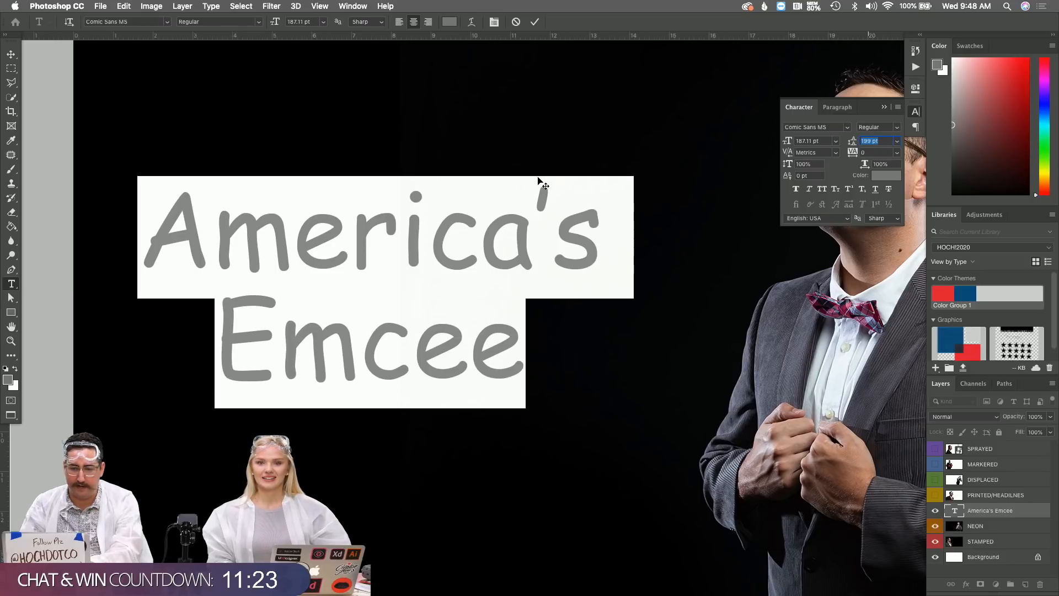
{"action": "left_click", "coordinate": [543, 179]}
{"action": "left_click", "coordinate": [11, 54]}
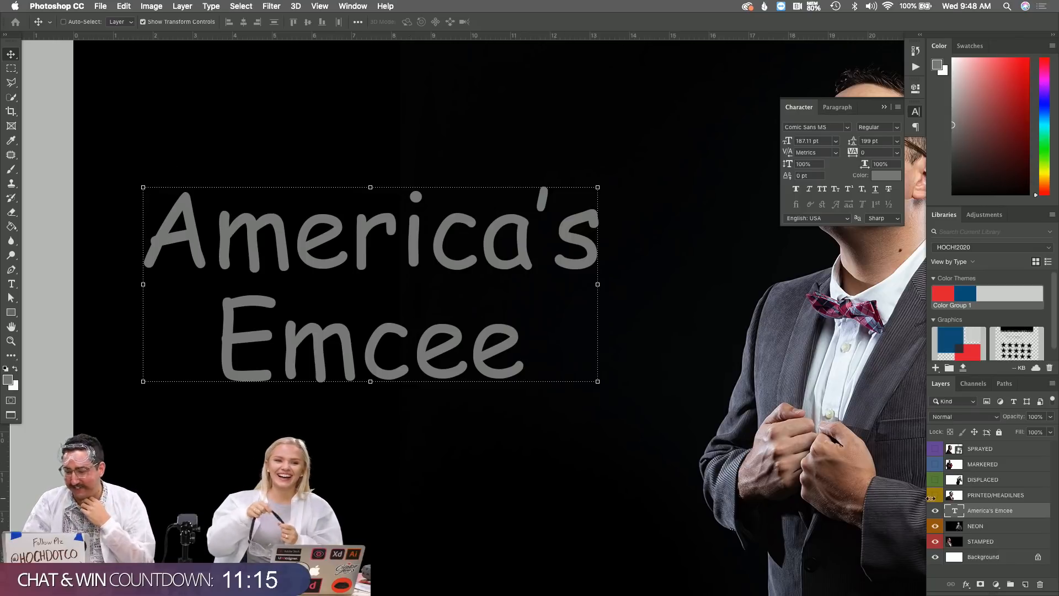
Open the layer style of the America's Emcee text layer and enable a Color Overlay
{"action": "right_click", "coordinate": [1020, 513]}
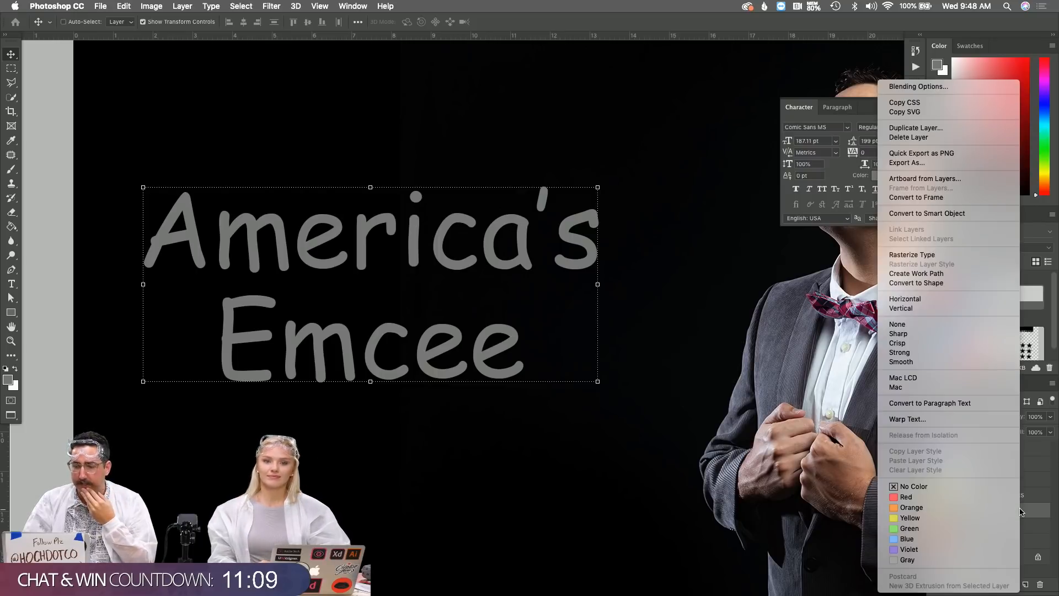
{"action": "left_click", "coordinate": [935, 87]}
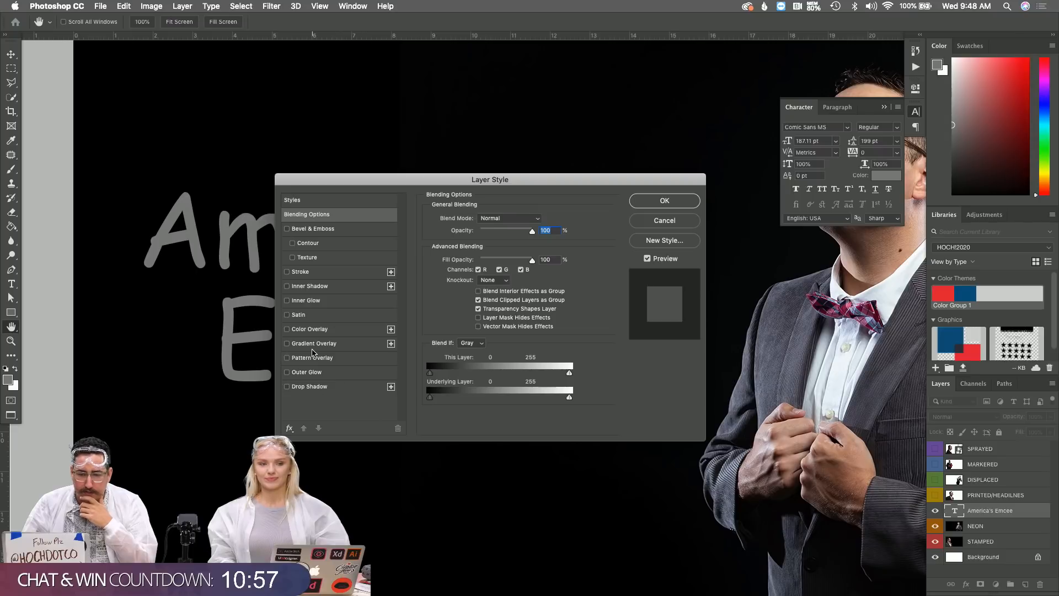
{"action": "left_click", "coordinate": [305, 331]}
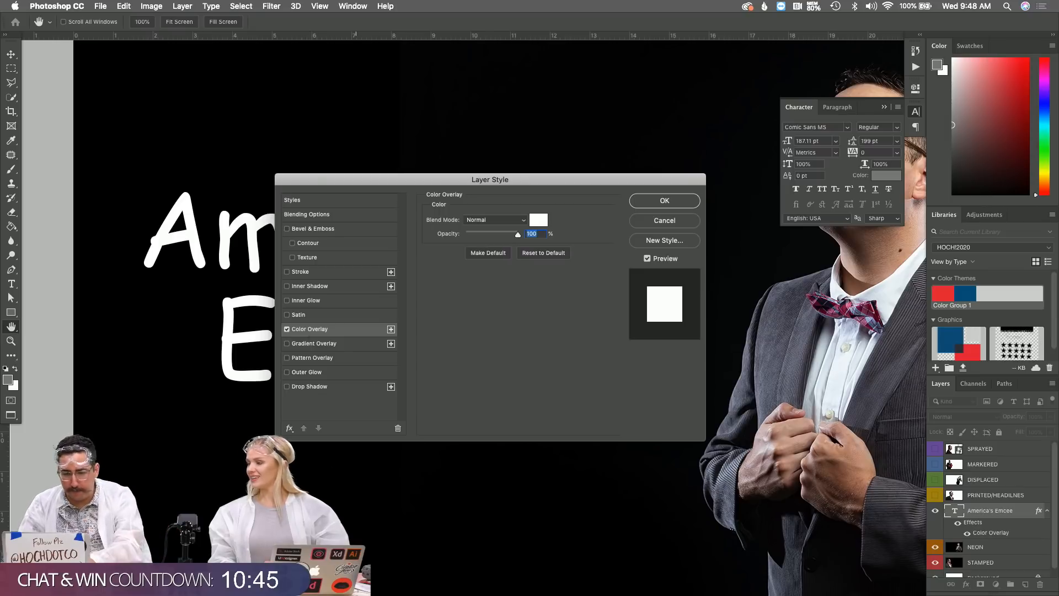
Switch to Illustrator and copy the #ff3333 hex code from the red swatch in EmceeAssets.ai
{"action": "mouse_move", "coordinate": [530, 587]}
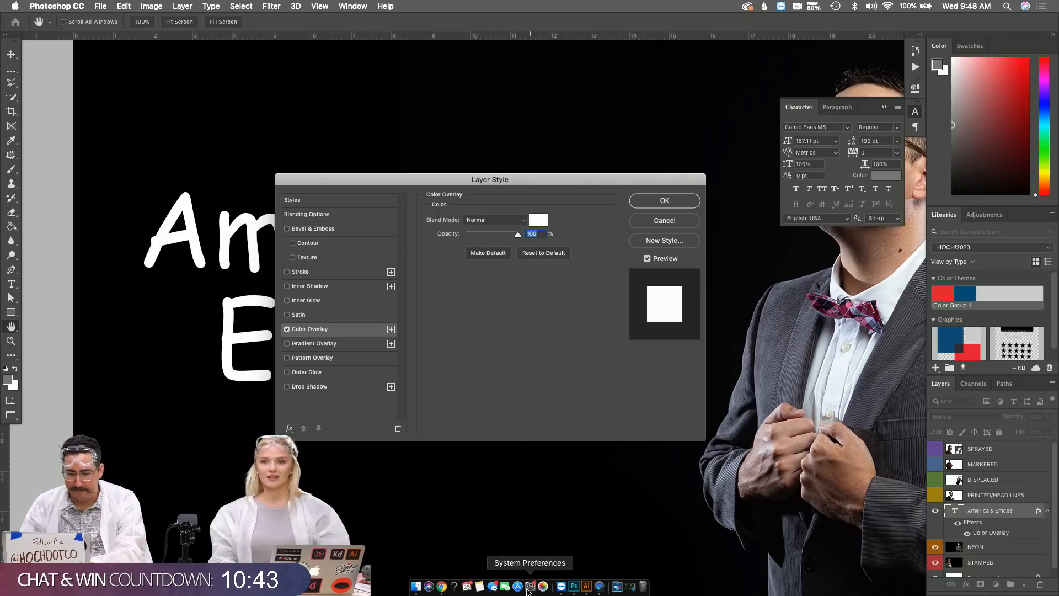
{"action": "left_click", "coordinate": [586, 586]}
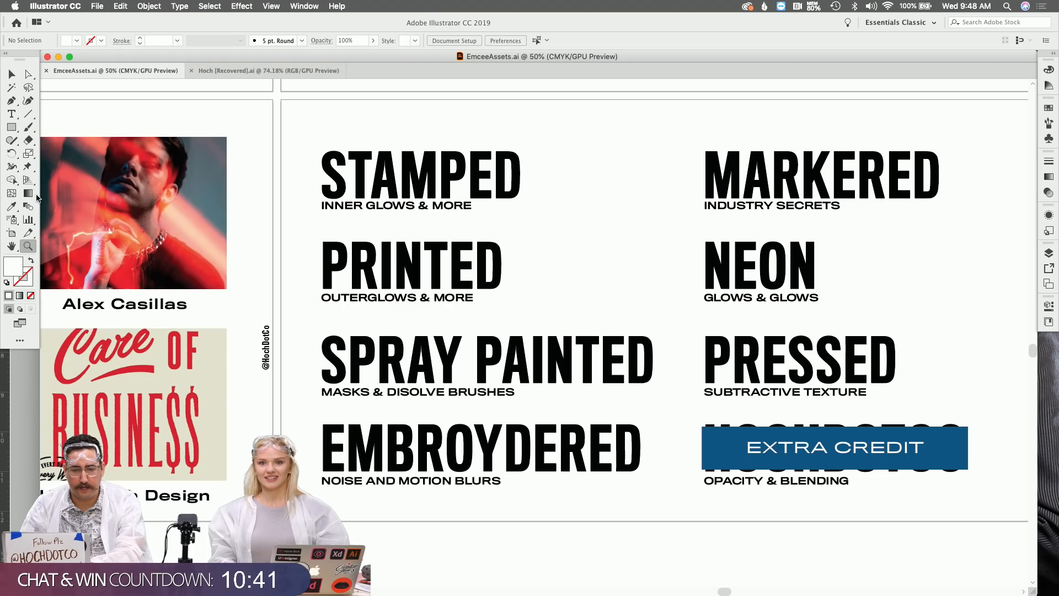
{"action": "scroll", "coordinate": [231, 242], "scroll_direction": "left", "scroll_amount": 15}
{"action": "scroll", "coordinate": [231, 243], "scroll_direction": "up", "scroll_amount": 4}
{"action": "scroll", "coordinate": [232, 243], "scroll_direction": "left", "scroll_amount": 10}
{"action": "scroll", "coordinate": [231, 244], "scroll_direction": "up", "scroll_amount": 5}
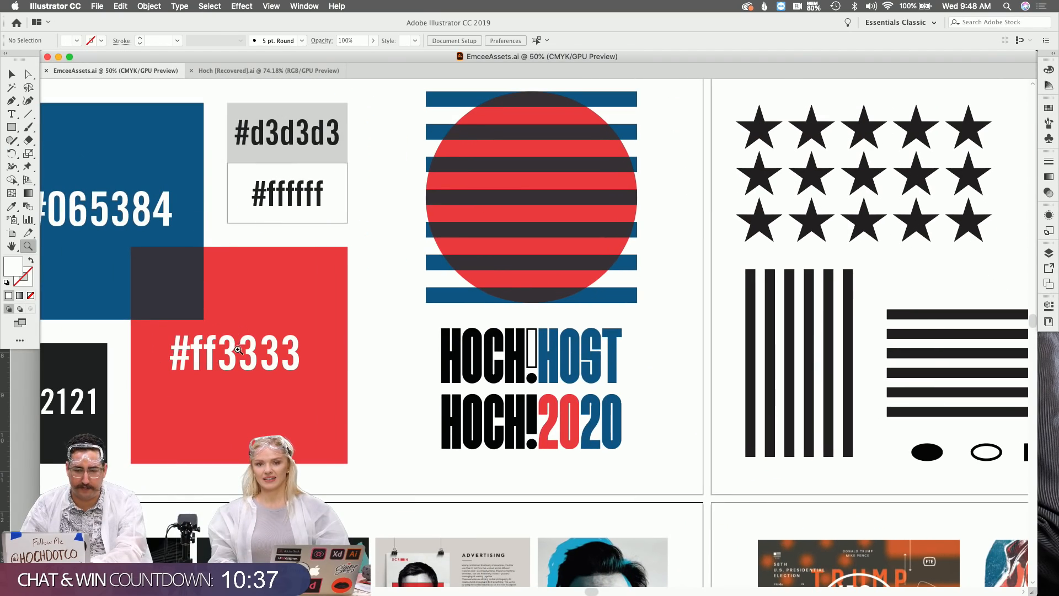
{"action": "key", "text": "t"}
{"action": "left_click_drag", "start_coordinate": [187, 343], "coordinate": [376, 360]}
{"action": "key", "text": "super+c"}
Return to Photoshop and set the headline's Color Overlay to the copied red ff3333
{"action": "key", "text": "super+Tab"}
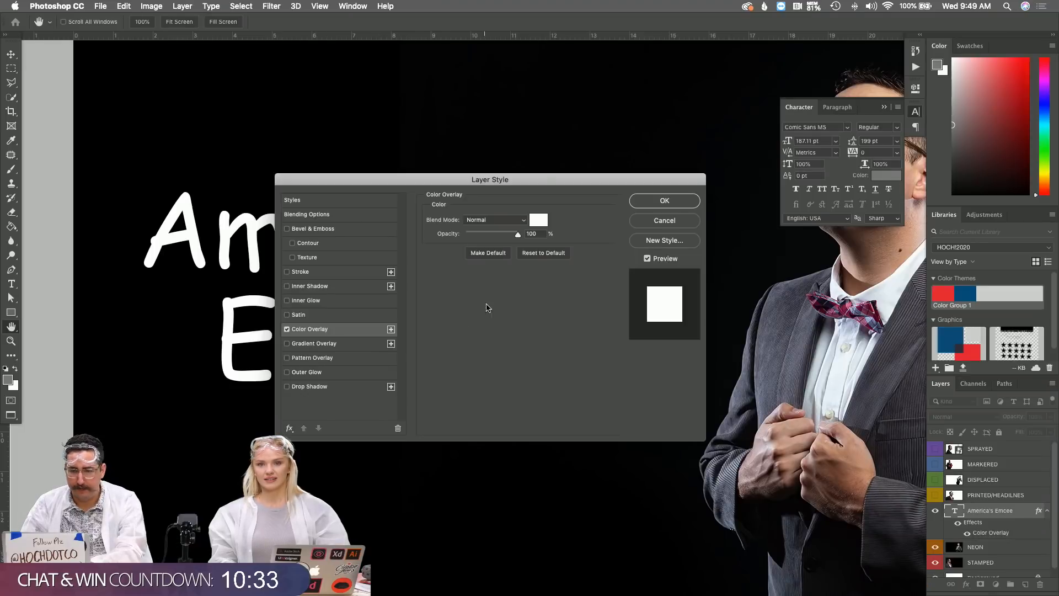
{"action": "left_click", "coordinate": [538, 219]}
{"action": "key", "text": "super+v"}
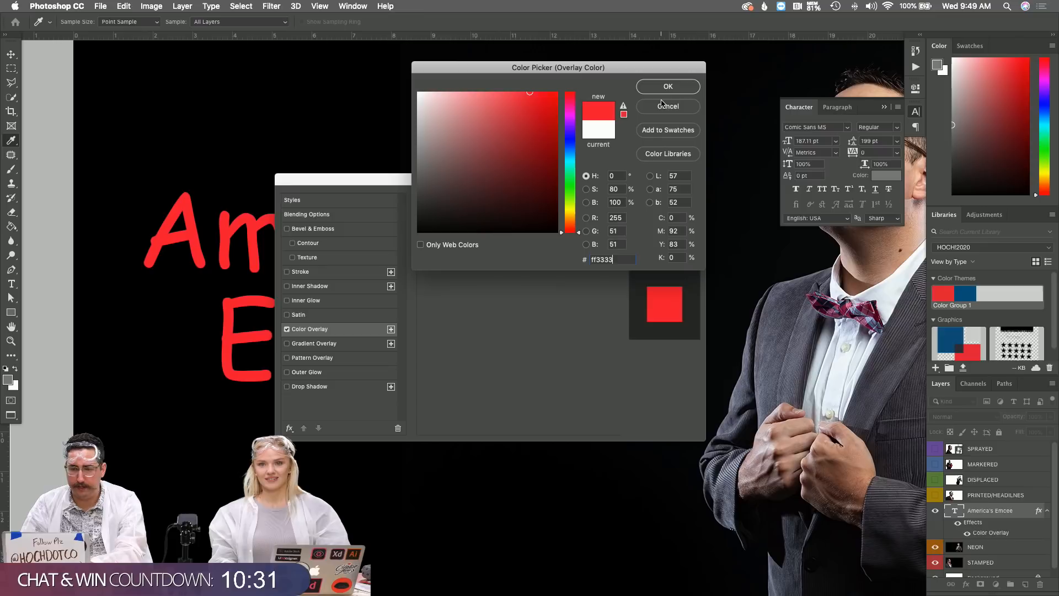
{"action": "left_click", "coordinate": [666, 86]}
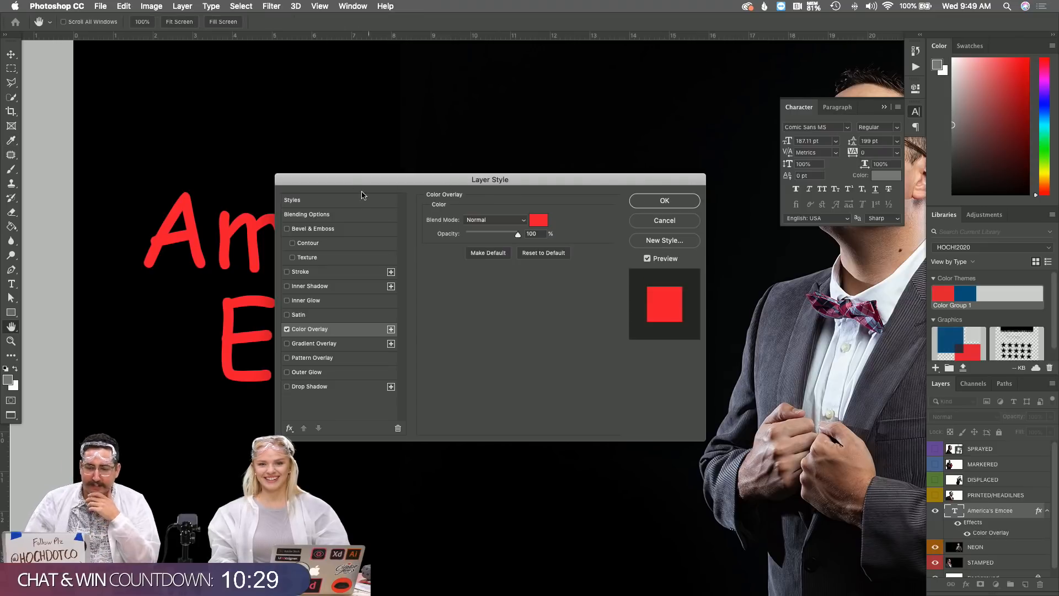
Add an Outer Glow to the headline with the light red color ff7d7d
{"action": "left_click_drag", "start_coordinate": [347, 180], "coordinate": [422, 349]}
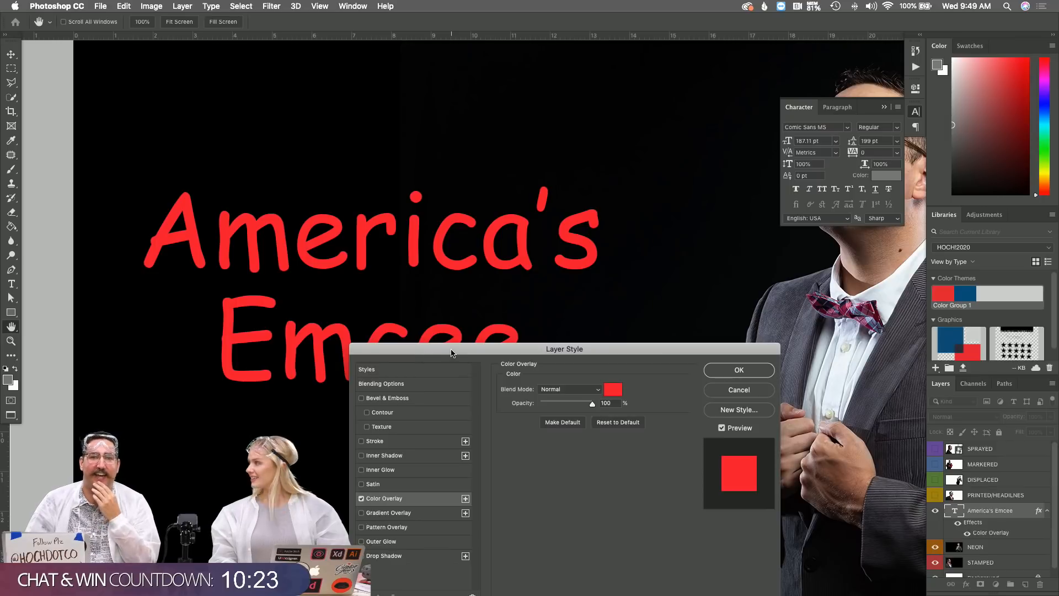
{"action": "left_click_drag", "start_coordinate": [453, 349], "coordinate": [494, 178]}
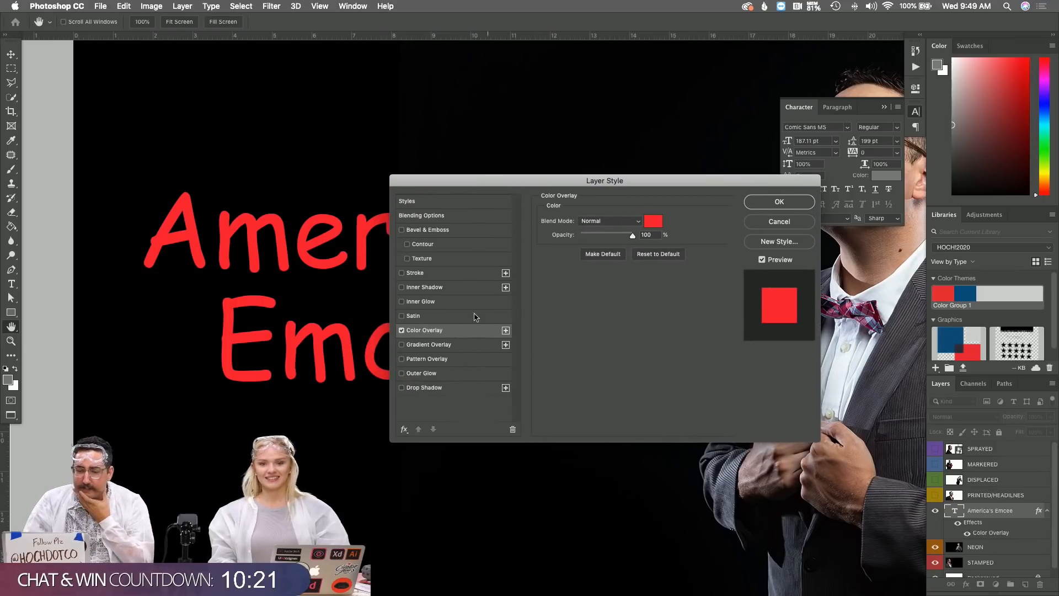
{"action": "left_click", "coordinate": [414, 376]}
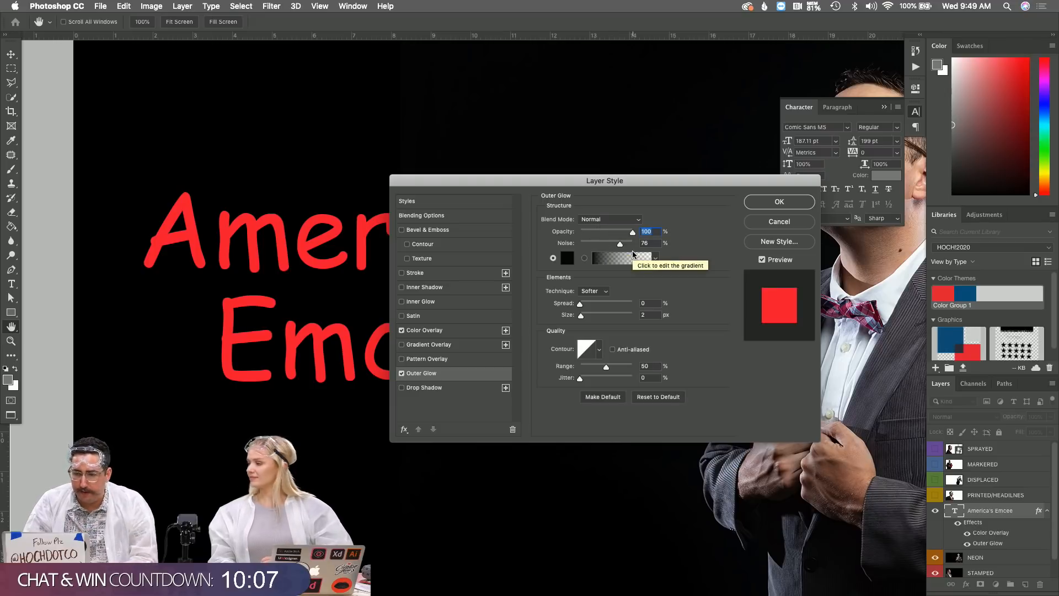
{"action": "left_click", "coordinate": [569, 258]}
{"action": "double_click", "coordinate": [602, 259]}
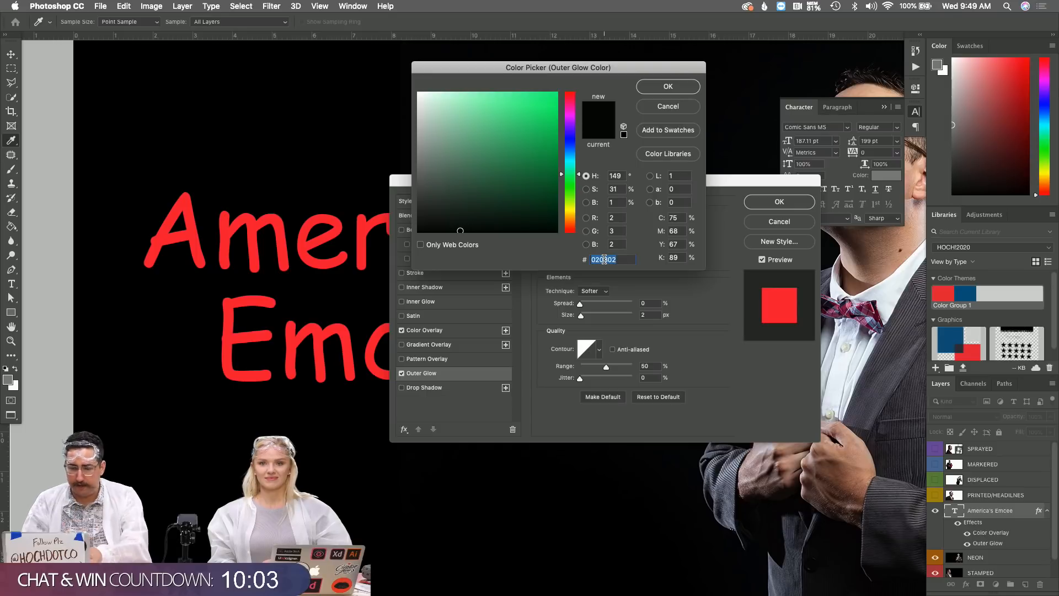
{"action": "type", "text": "ff3333"}
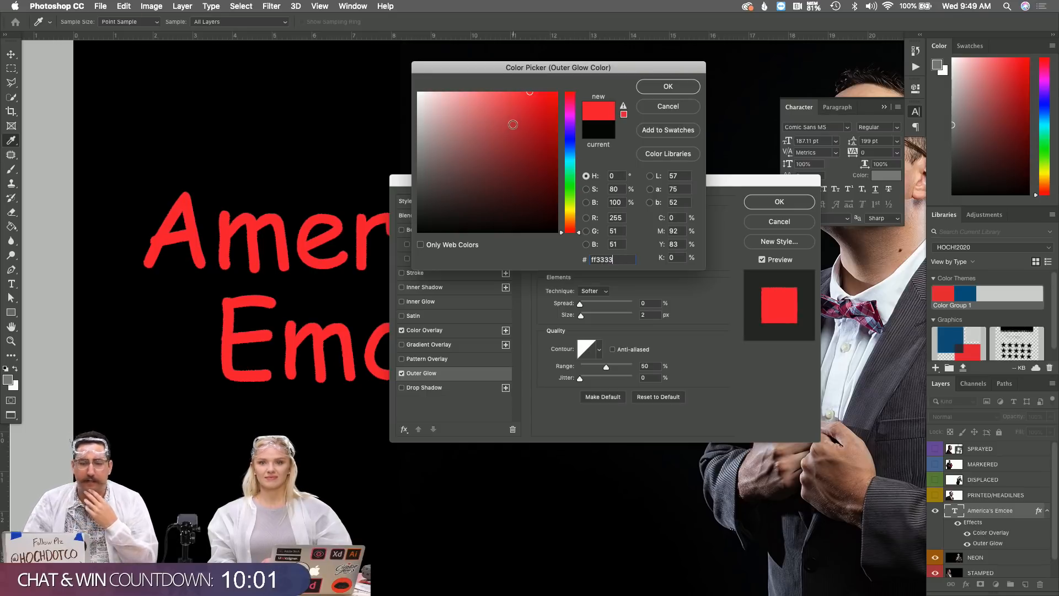
{"action": "left_click_drag", "start_coordinate": [484, 114], "coordinate": [489, 79]}
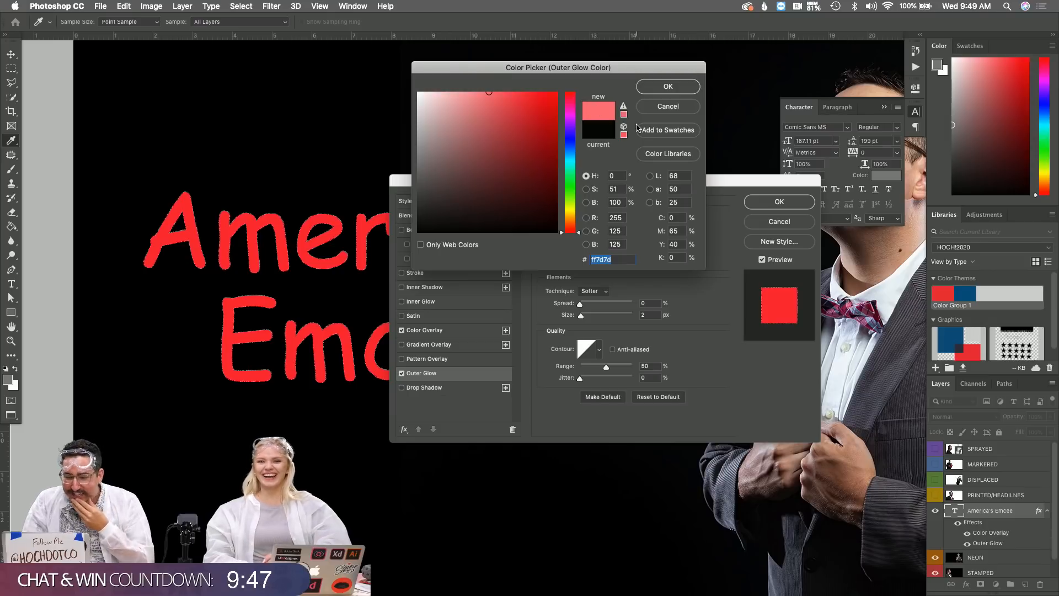
{"action": "left_click", "coordinate": [659, 92]}
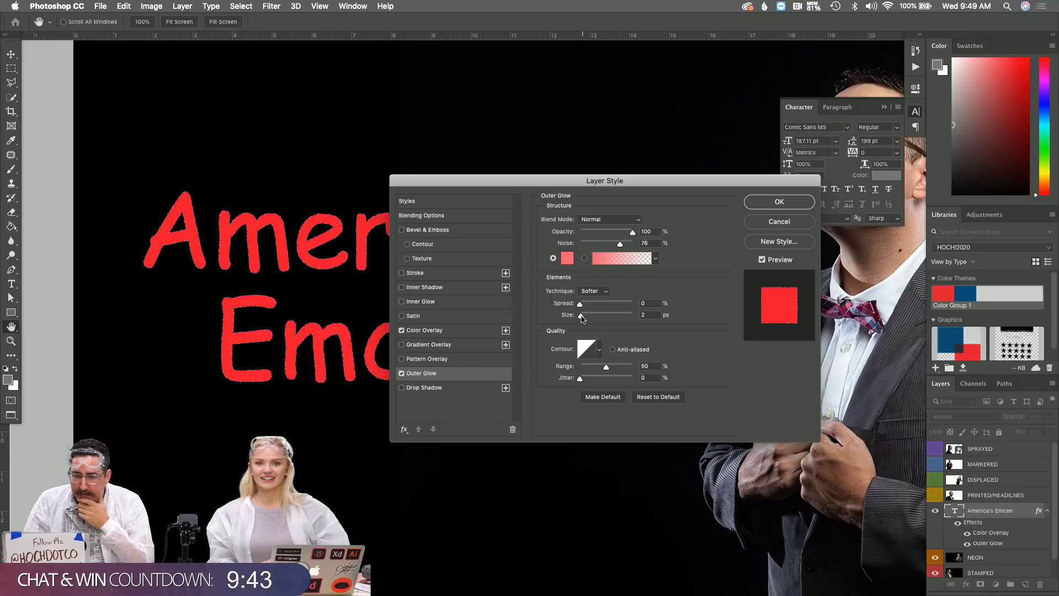
Adjust the Outer Glow to 33% noise and a size of 24 px
{"action": "left_click_drag", "start_coordinate": [619, 245], "coordinate": [579, 245]}
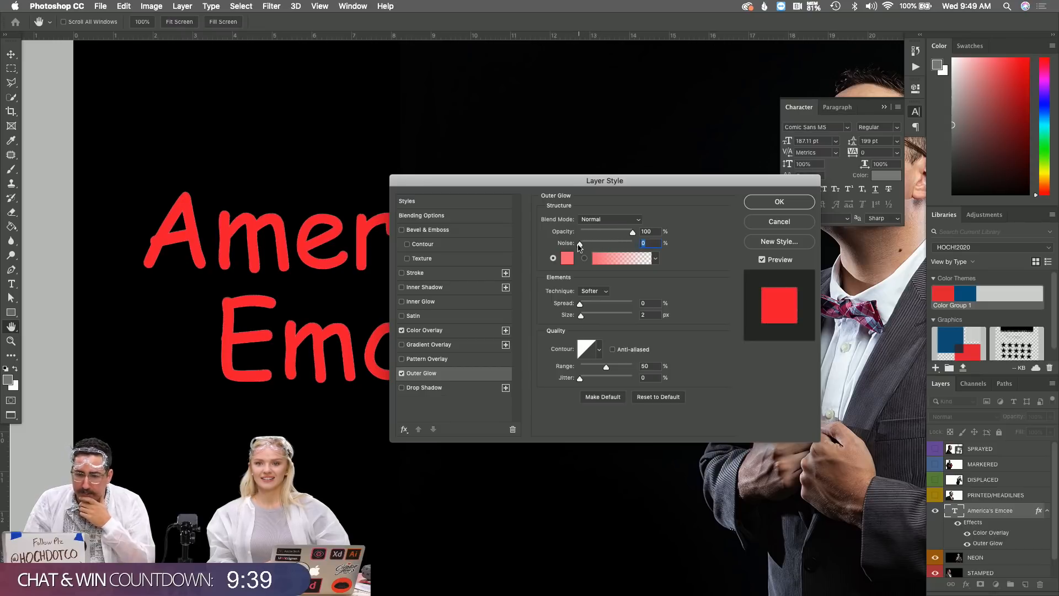
{"action": "left_click_drag", "start_coordinate": [575, 320], "coordinate": [594, 320]}
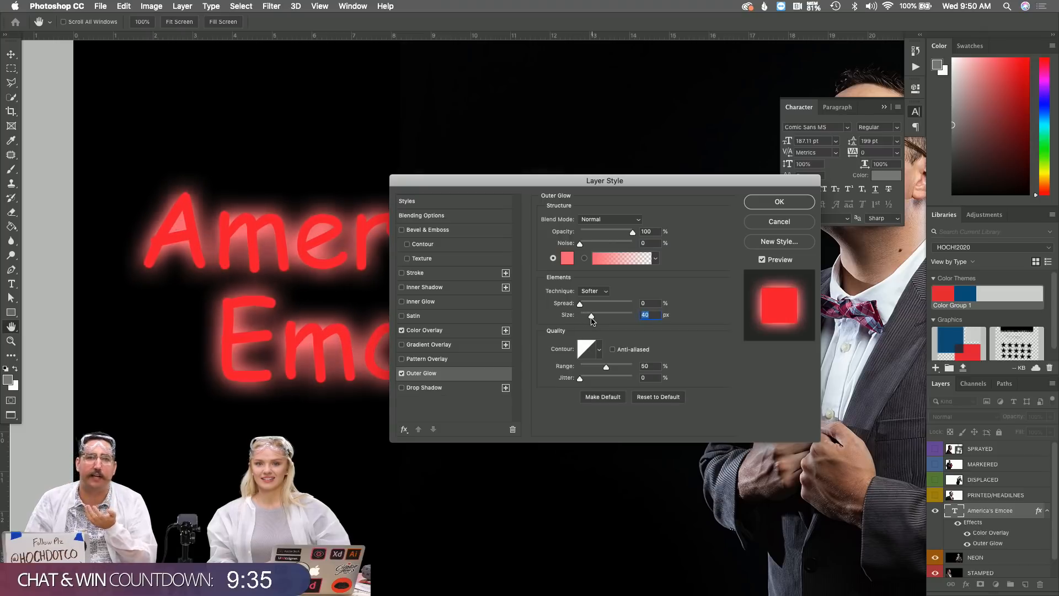
{"action": "left_click_drag", "start_coordinate": [594, 321], "coordinate": [594, 322]}
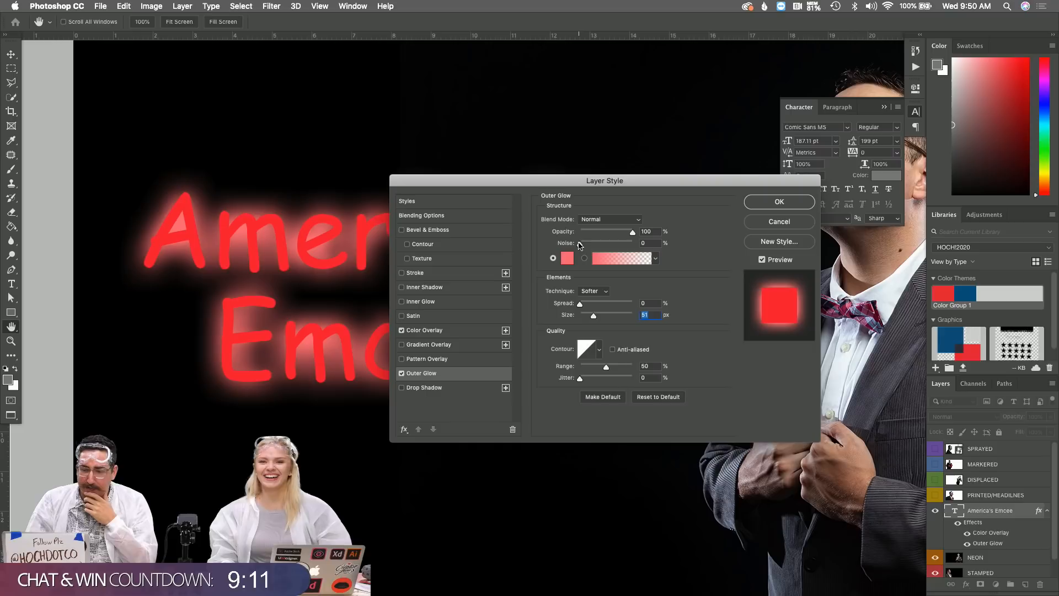
{"action": "left_click_drag", "start_coordinate": [580, 244], "coordinate": [598, 244]}
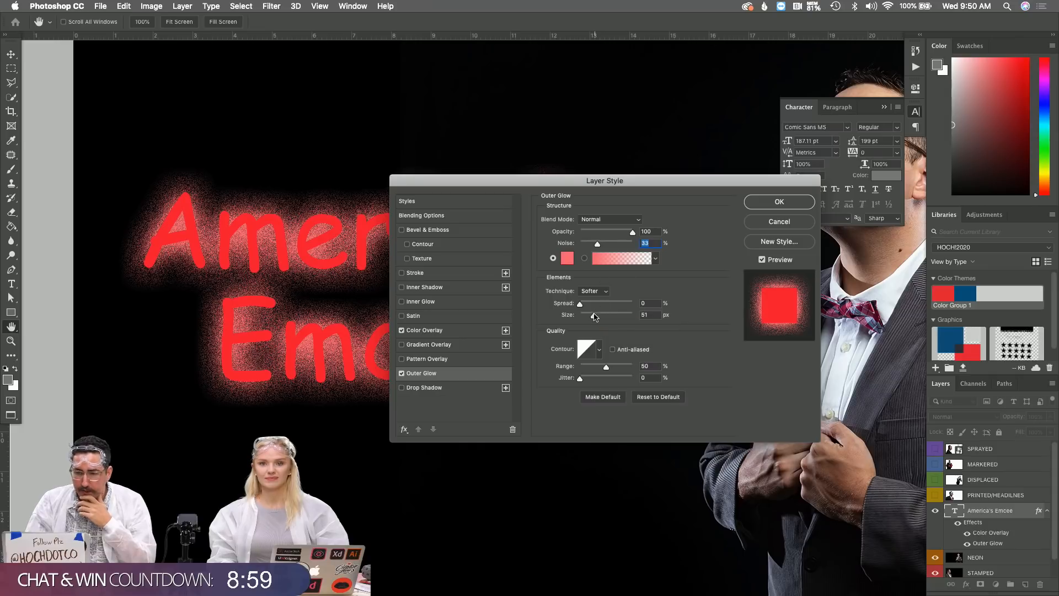
{"action": "left_click_drag", "start_coordinate": [594, 315], "coordinate": [589, 318]}
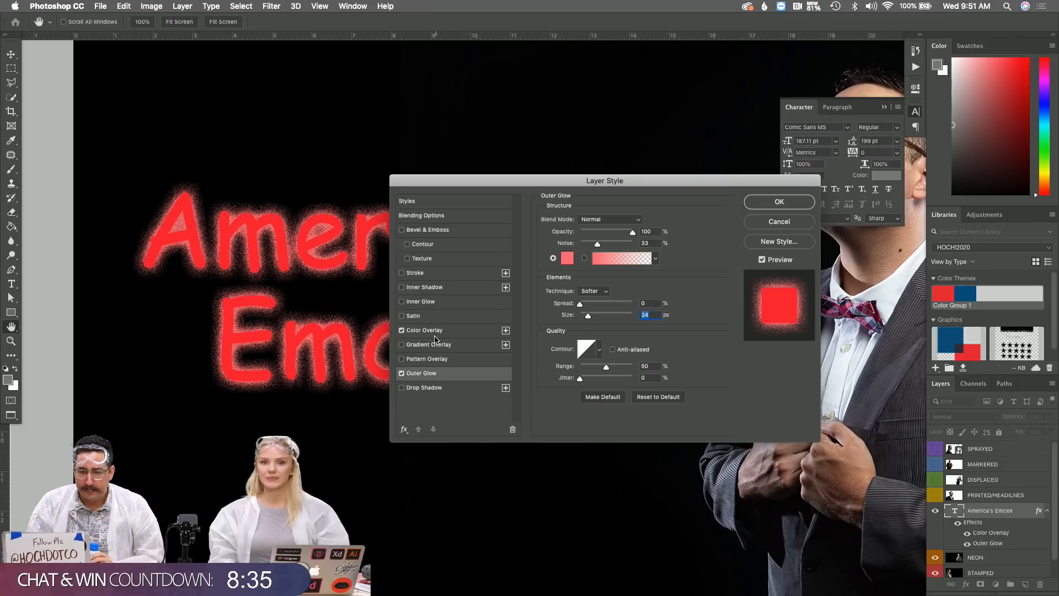
Add an Inner Glow to the headline with 0% noise and the pale pink color f6cccc
{"action": "left_click", "coordinate": [418, 303]}
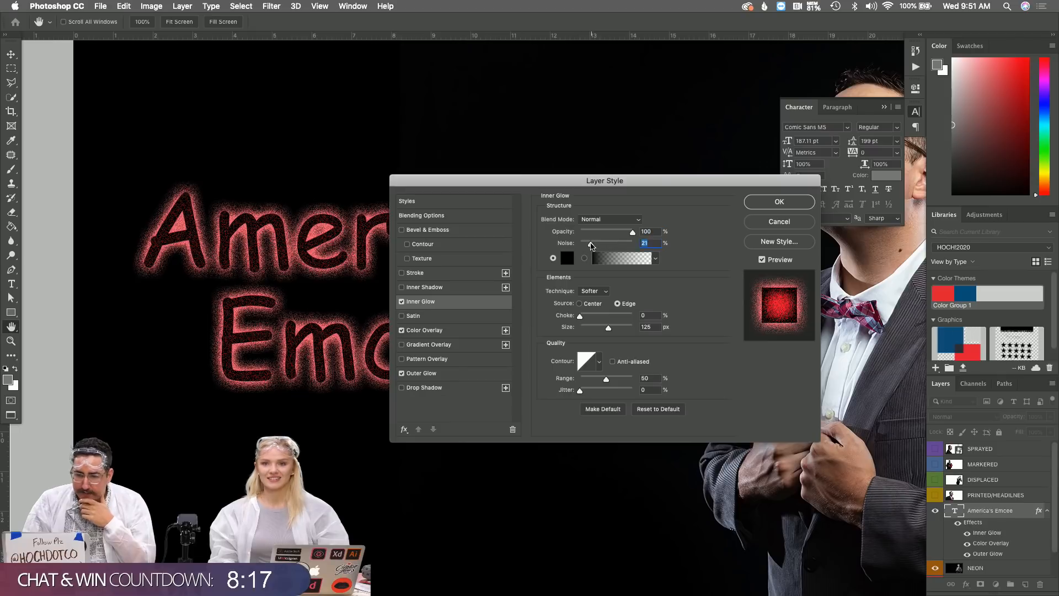
{"action": "left_click_drag", "start_coordinate": [591, 244], "coordinate": [536, 251]}
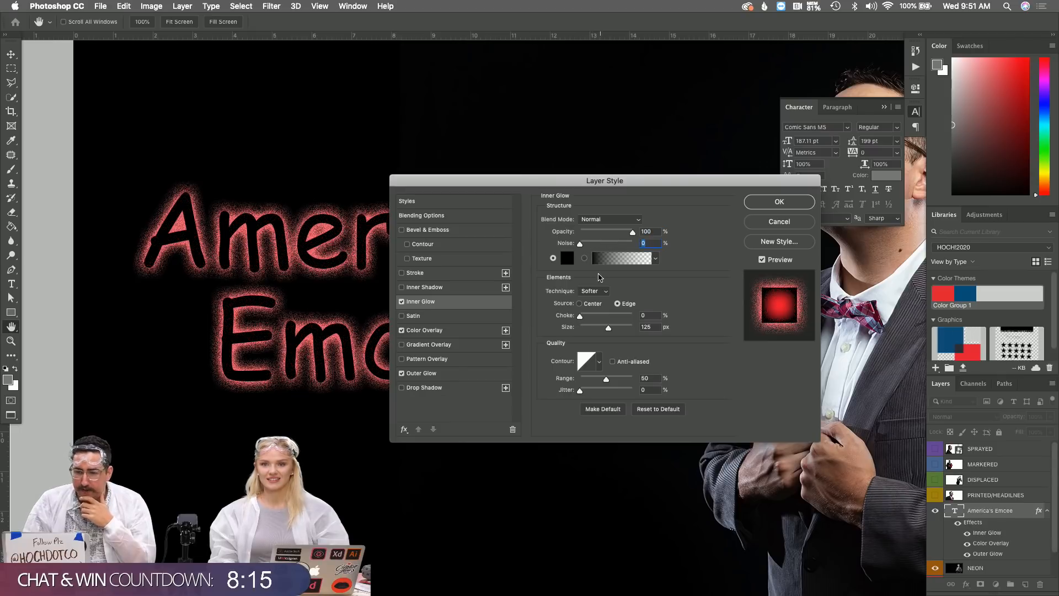
{"action": "left_click", "coordinate": [568, 259]}
{"action": "mouse_move", "coordinate": [430, 110]}
{"action": "left_mouse_down"}
{"action": "mouse_move", "coordinate": [419, 109]}
{"action": "mouse_move", "coordinate": [451, 97]}
{"action": "left_mouse_up"}
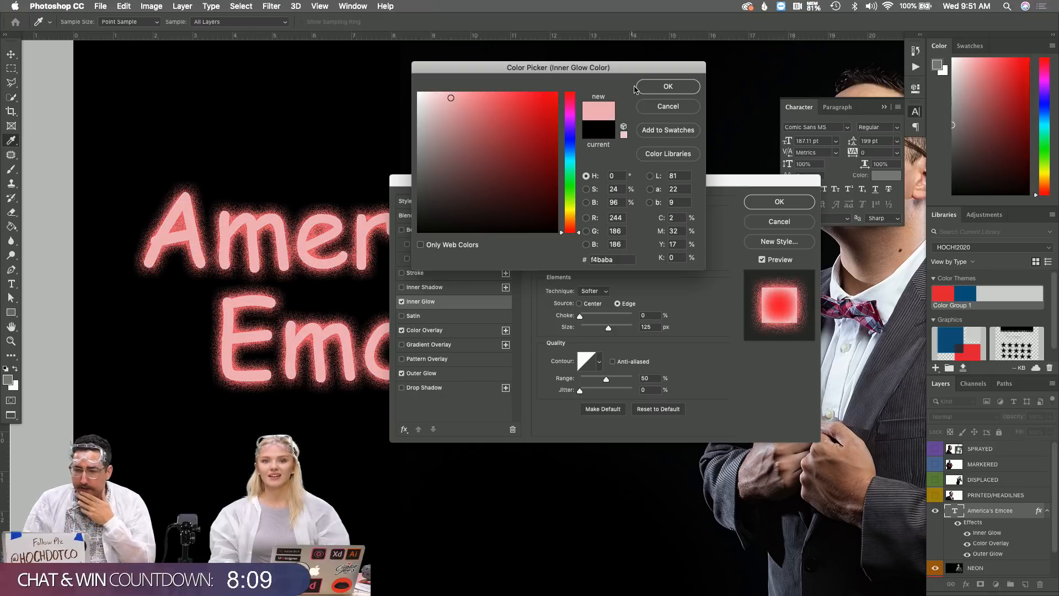
{"action": "left_click", "coordinate": [441, 96]}
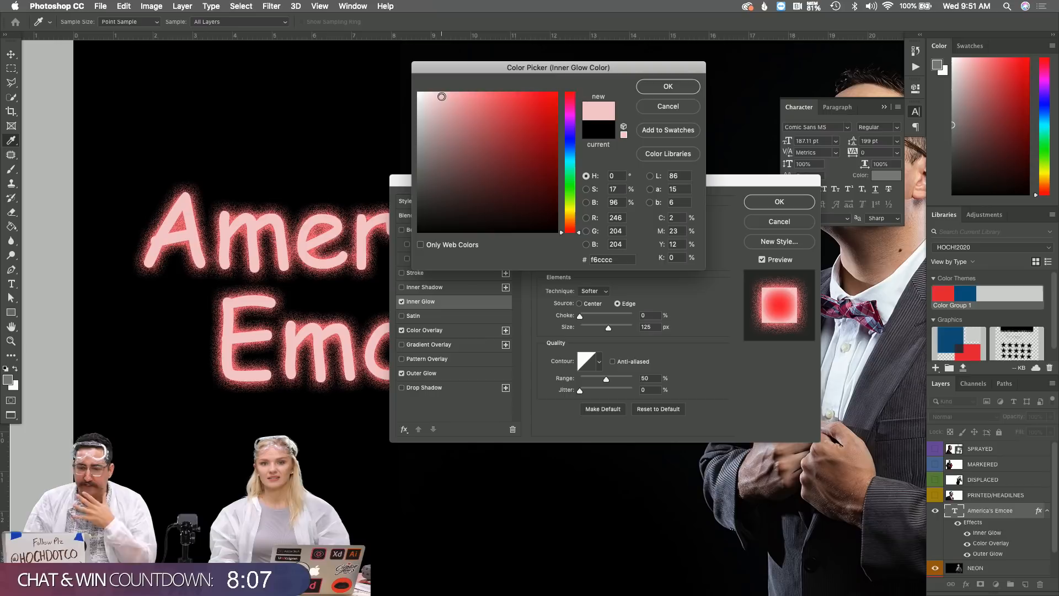
{"action": "left_click", "coordinate": [651, 89]}
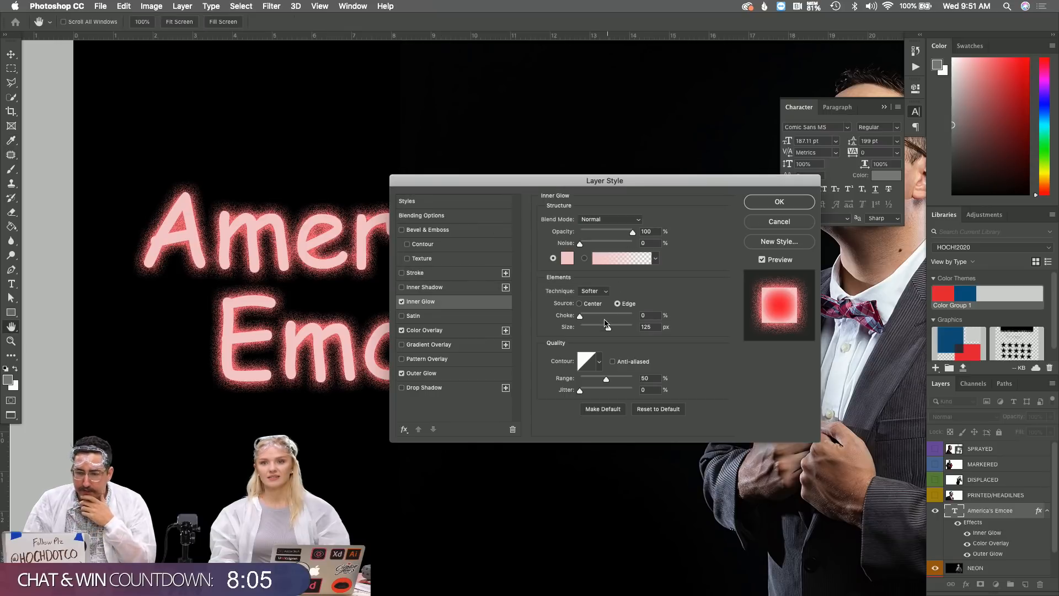
Set the headline's Inner Glow to a Center source, 20% noise and a size of 18 px, and apply the layer style
{"action": "left_click_drag", "start_coordinate": [610, 330], "coordinate": [587, 331]}
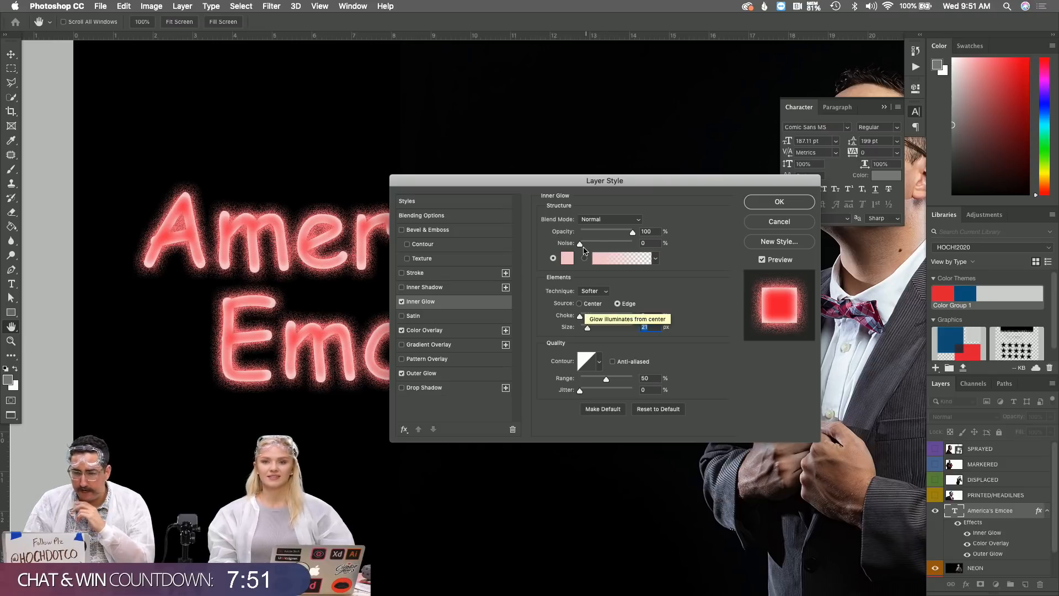
{"action": "left_click", "coordinate": [584, 307]}
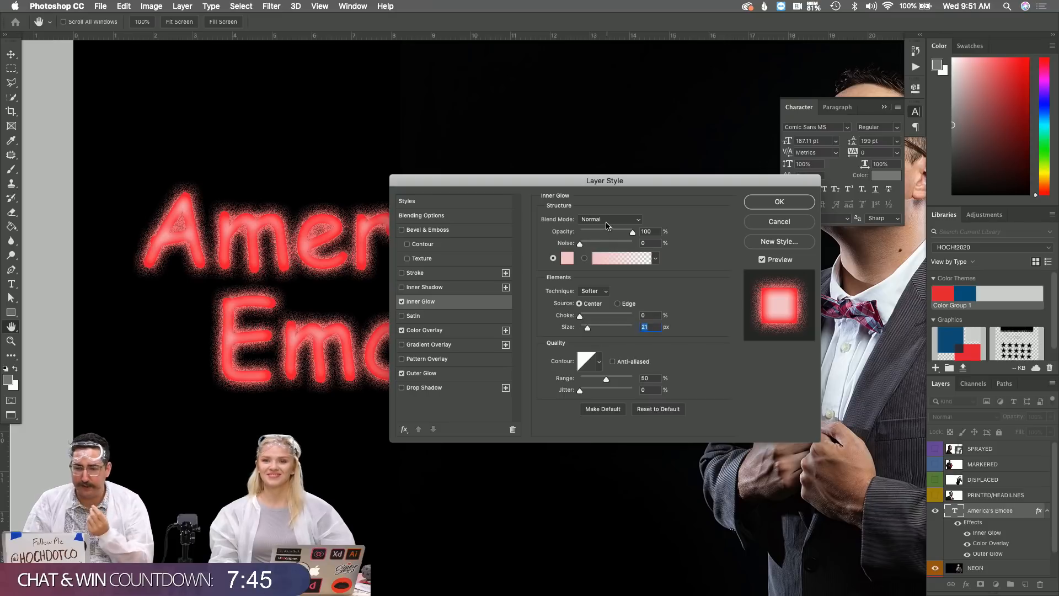
{"action": "left_click_drag", "start_coordinate": [580, 246], "coordinate": [585, 246]}
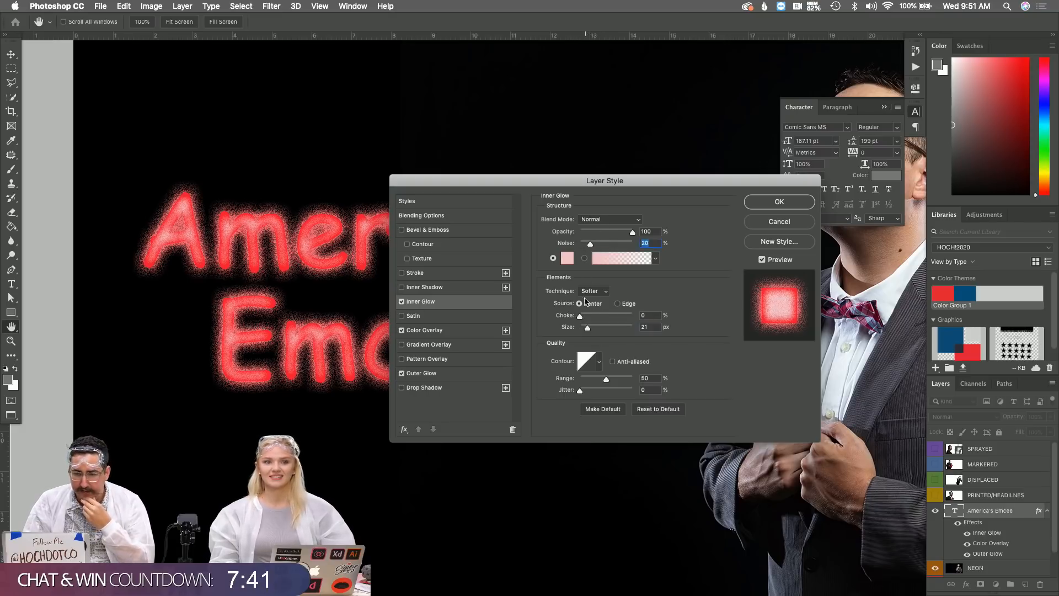
{"action": "left_click_drag", "start_coordinate": [588, 329], "coordinate": [586, 329]}
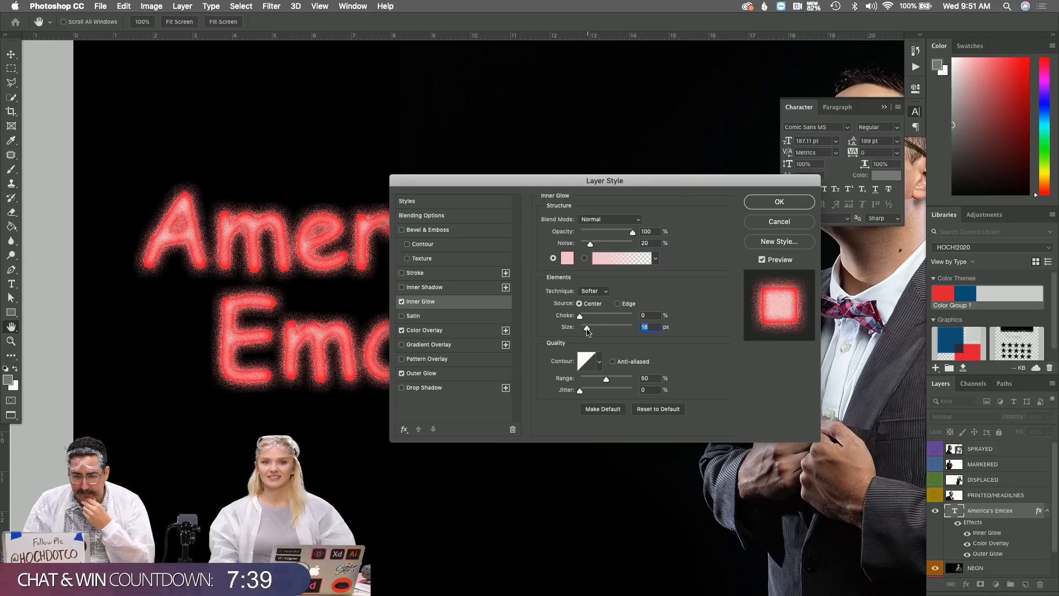
{"action": "left_click", "coordinate": [765, 202]}
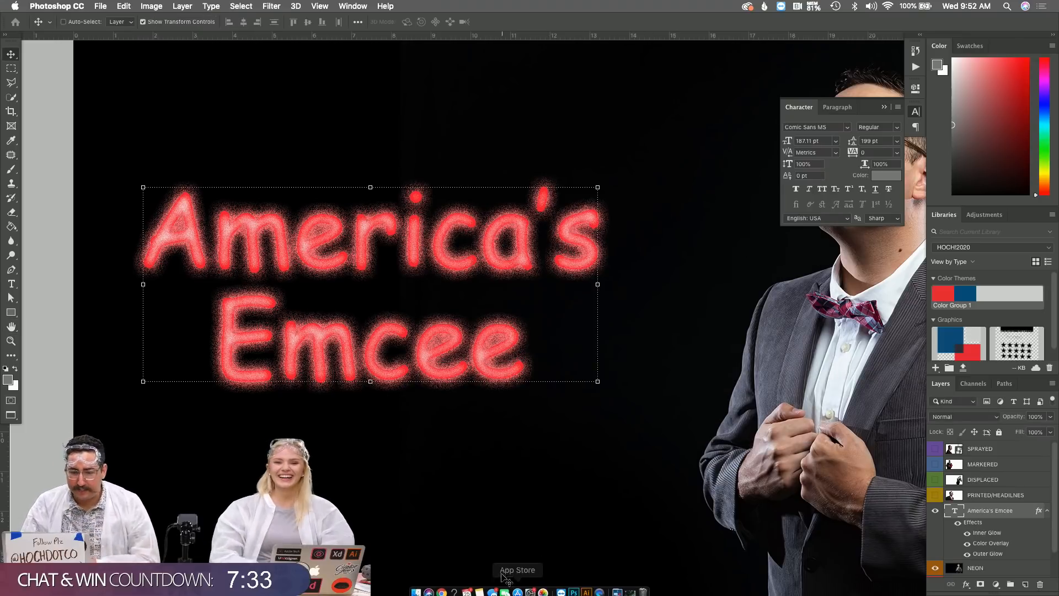
Inspect the headline's glow, check the Look Script page on Adobe Fonts in Chrome, and return to Photoshop
{"action": "key", "text": "z"}
{"action": "left_click", "coordinate": [497, 298], "text": "alt"}
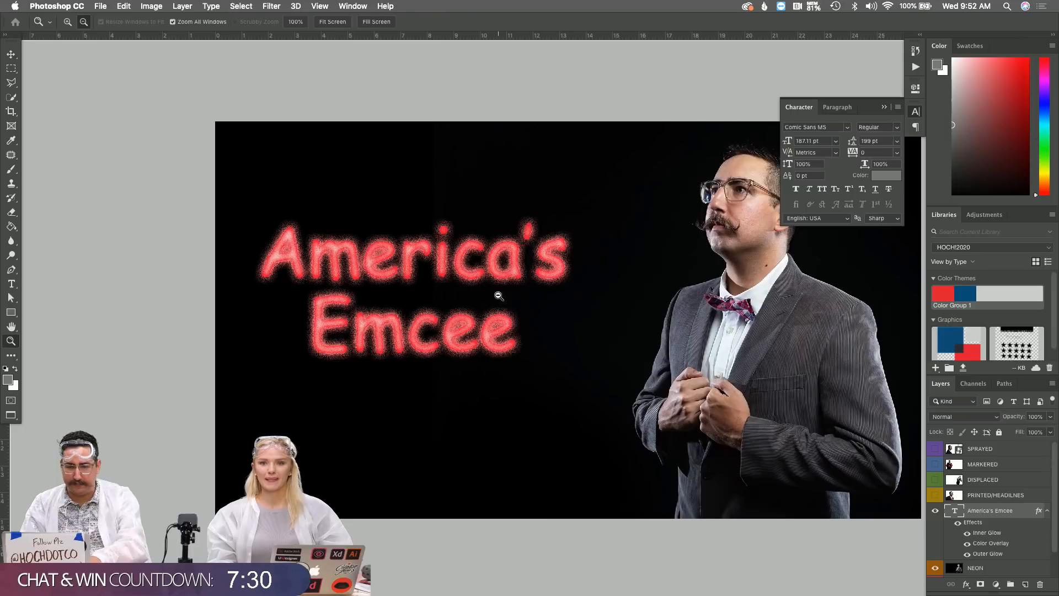
{"action": "left_click", "coordinate": [461, 277]}
{"action": "mouse_move", "coordinate": [539, 576]}
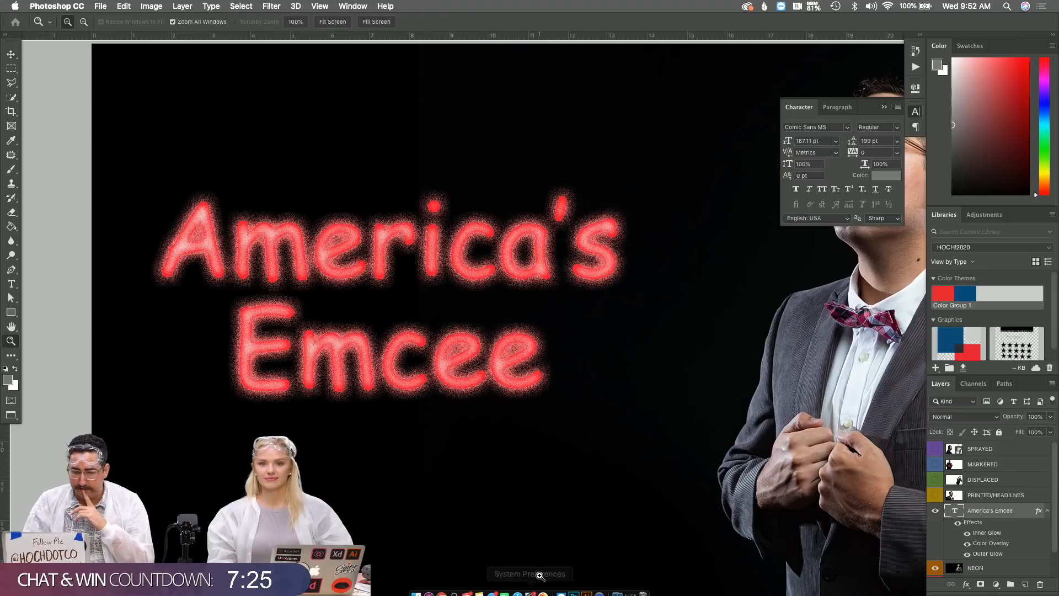
{"action": "left_click", "coordinate": [446, 591]}
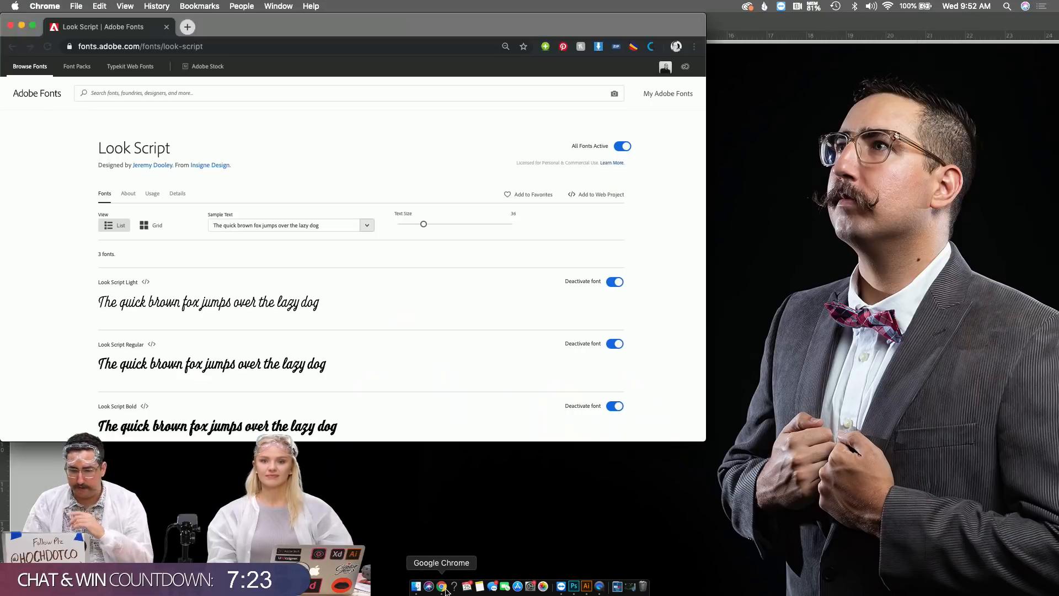
{"action": "key", "text": "super+Tab"}
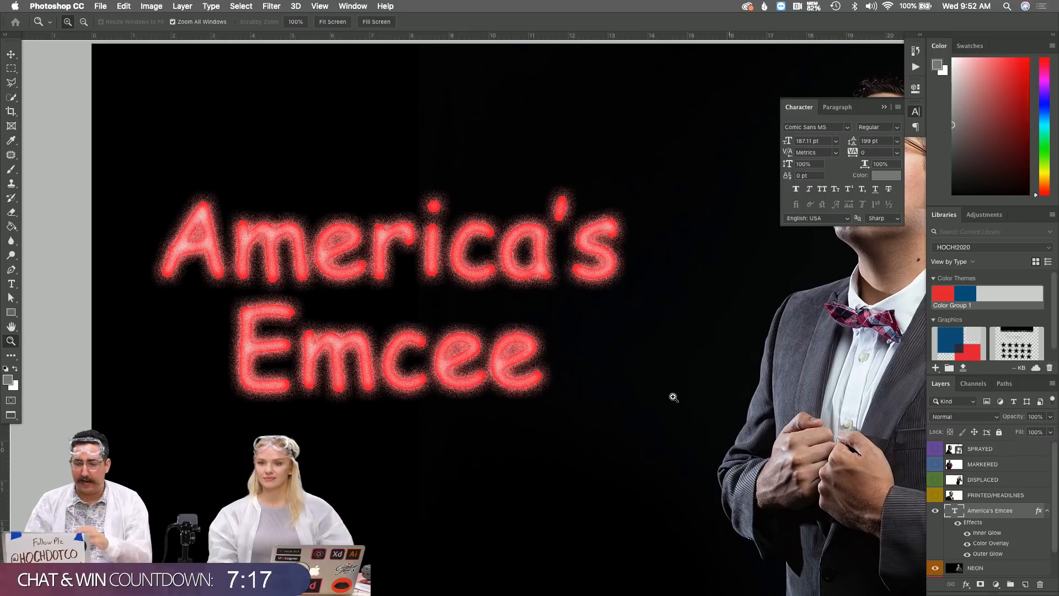
Change the font of the whole "America's Emcee" headline to Look Script Light
{"action": "key", "text": "t"}
{"action": "left_click", "coordinate": [478, 247]}
{"action": "key", "text": "super+a"}
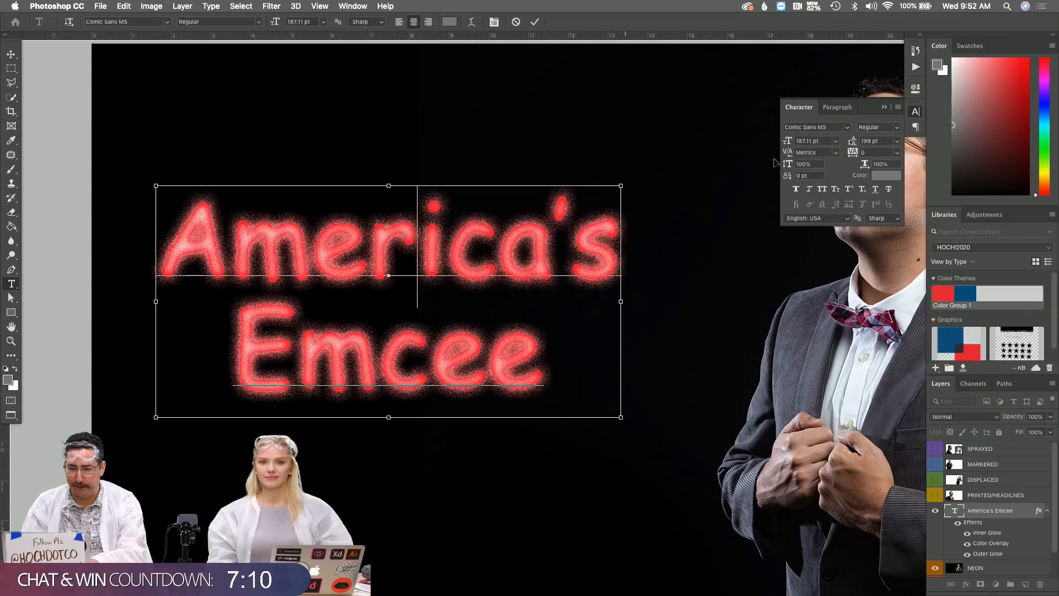
{"action": "left_click", "coordinate": [807, 127]}
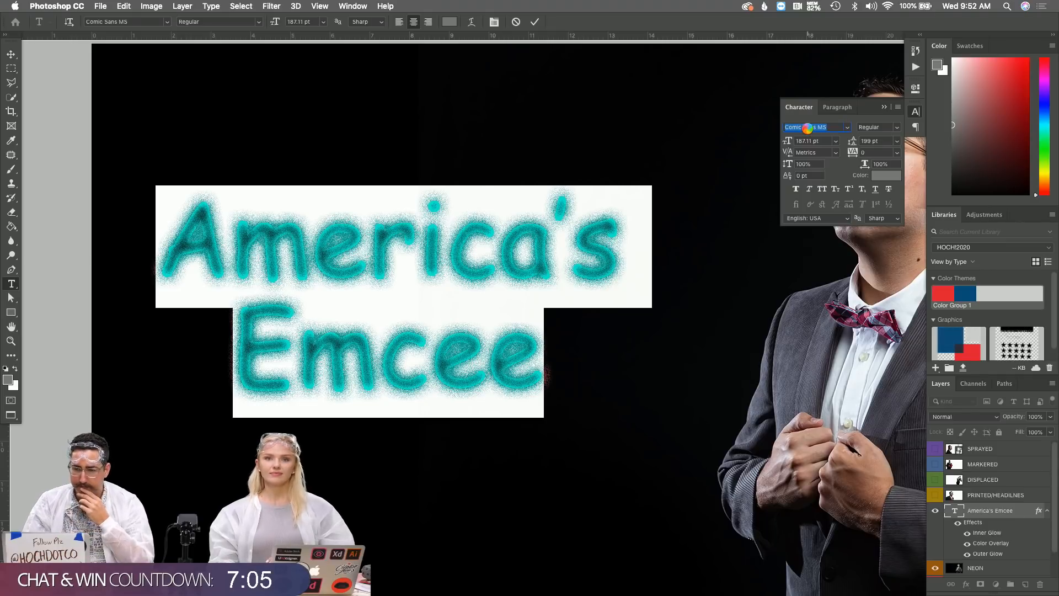
{"action": "key", "text": "BackSpace"}
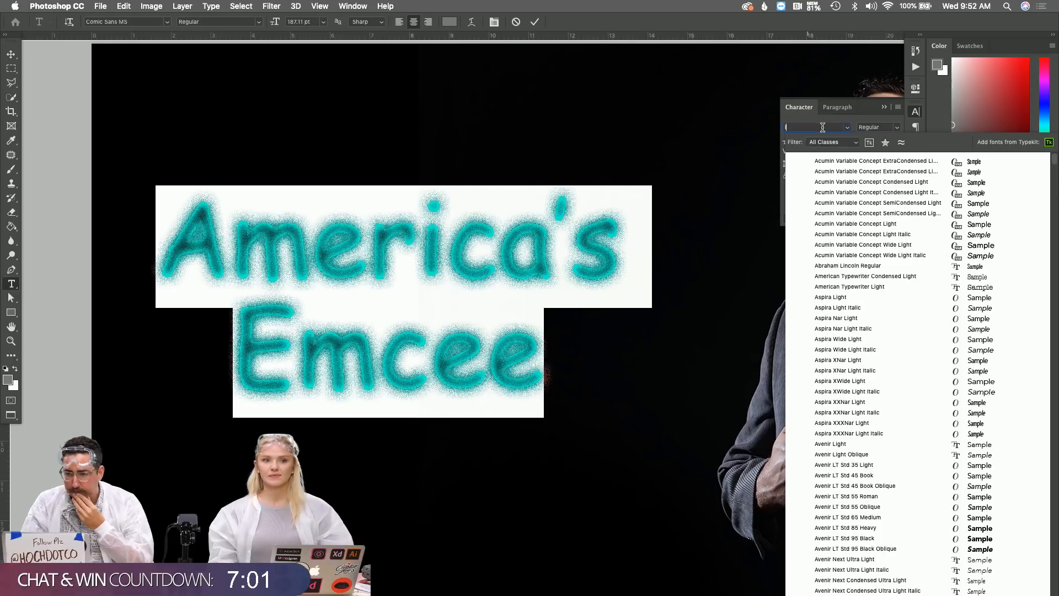
{"action": "type", "text": "look"}
{"action": "key", "text": "Down"}
{"action": "left_click", "coordinate": [844, 160]}
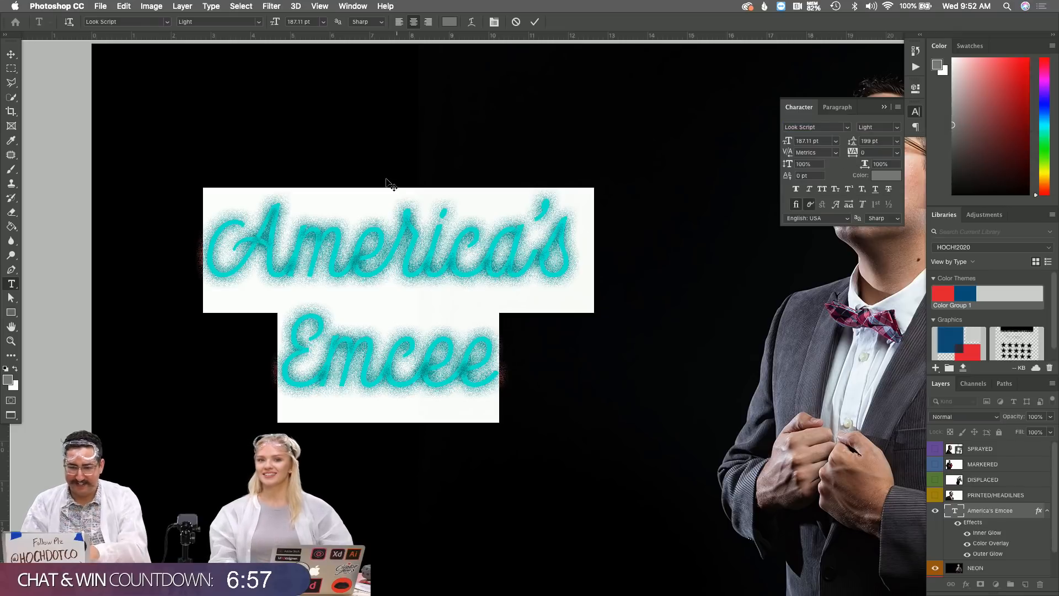
{"action": "left_click", "coordinate": [13, 56]}
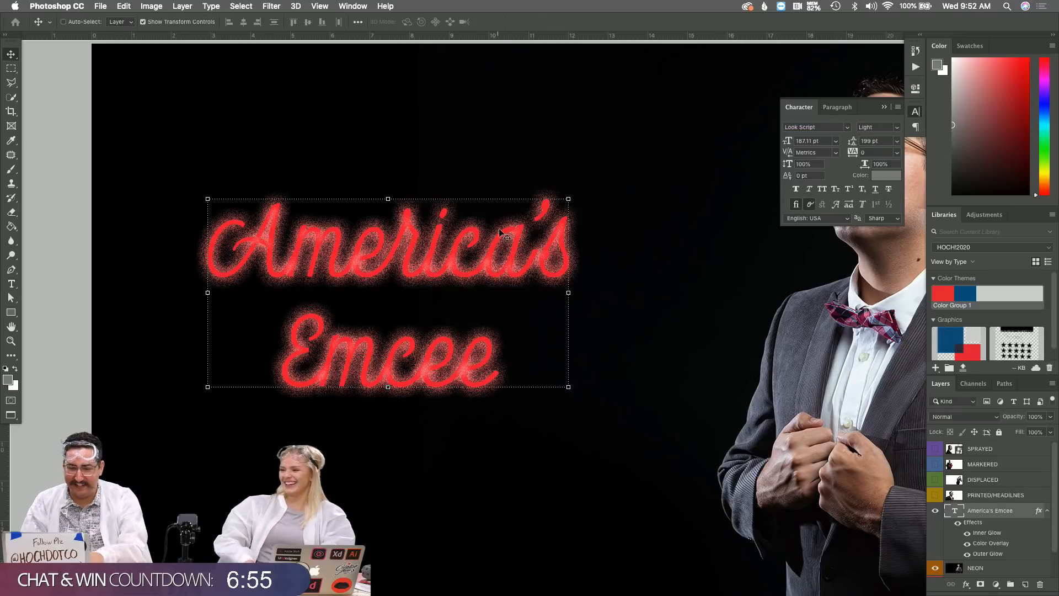
Enlarge the headline to about 261 pt so that it fills the black area beside the portrait
{"action": "left_click_drag", "start_coordinate": [568, 199], "coordinate": [608, 142]}
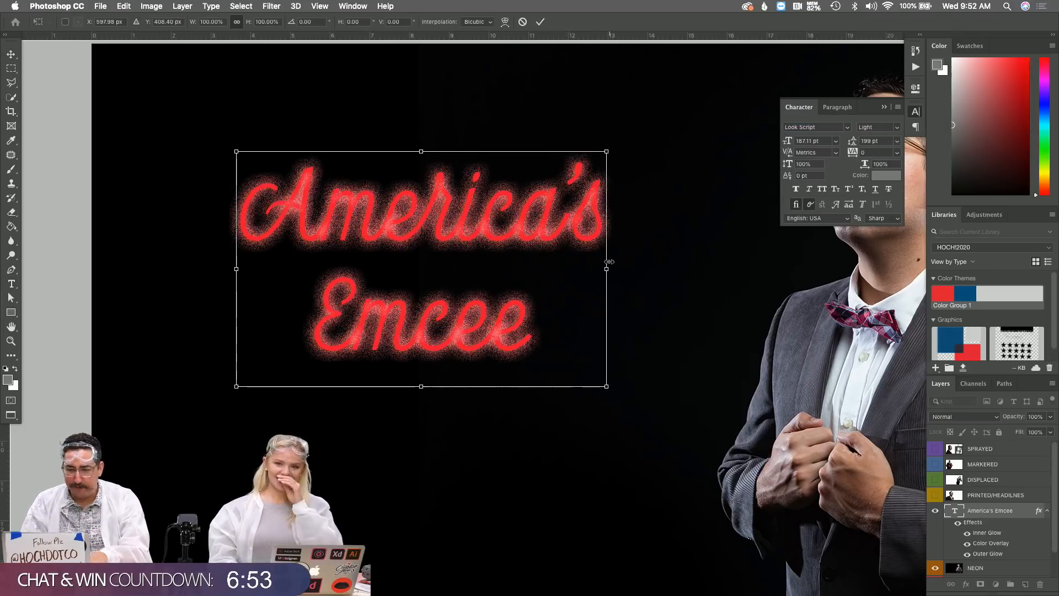
{"action": "left_click_drag", "start_coordinate": [606, 386], "coordinate": [678, 434]}
{"action": "key", "text": "Return"}
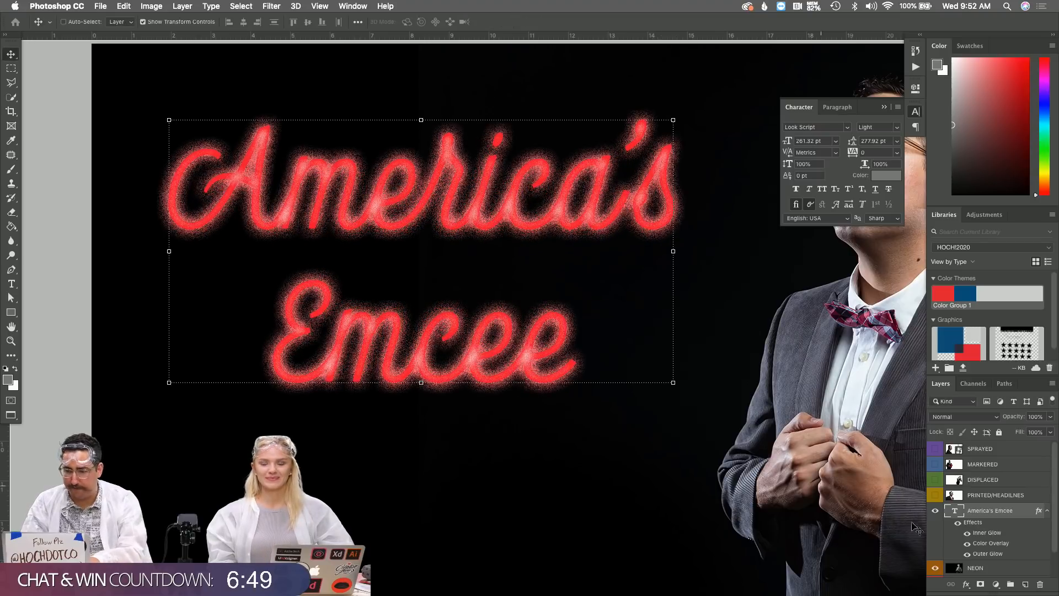
Set the size of the headline's Inner Glow to 13 px
{"action": "double_click", "coordinate": [988, 533]}
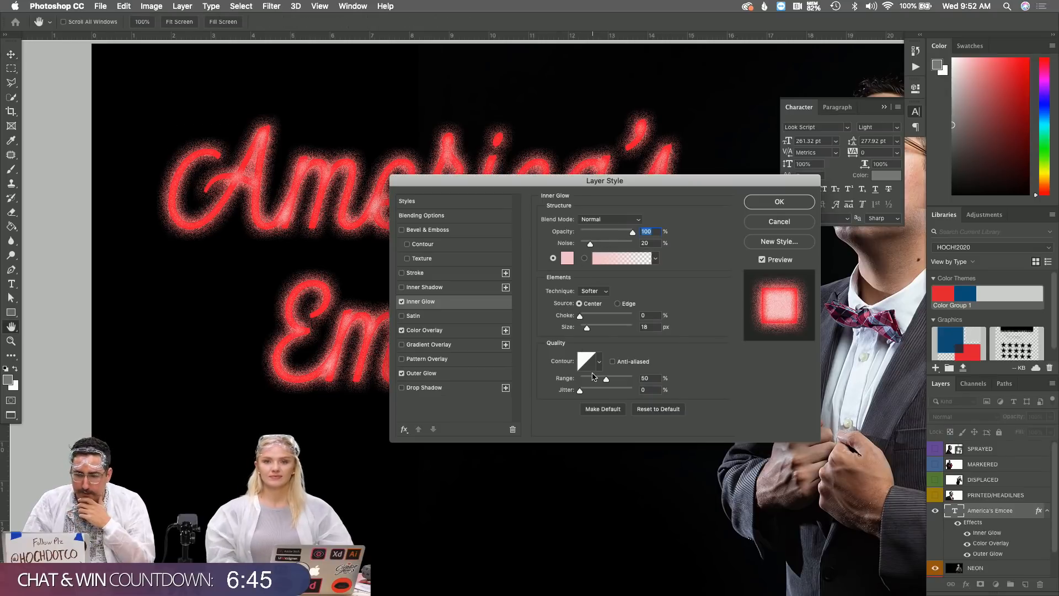
{"action": "left_click_drag", "start_coordinate": [589, 330], "coordinate": [586, 329]}
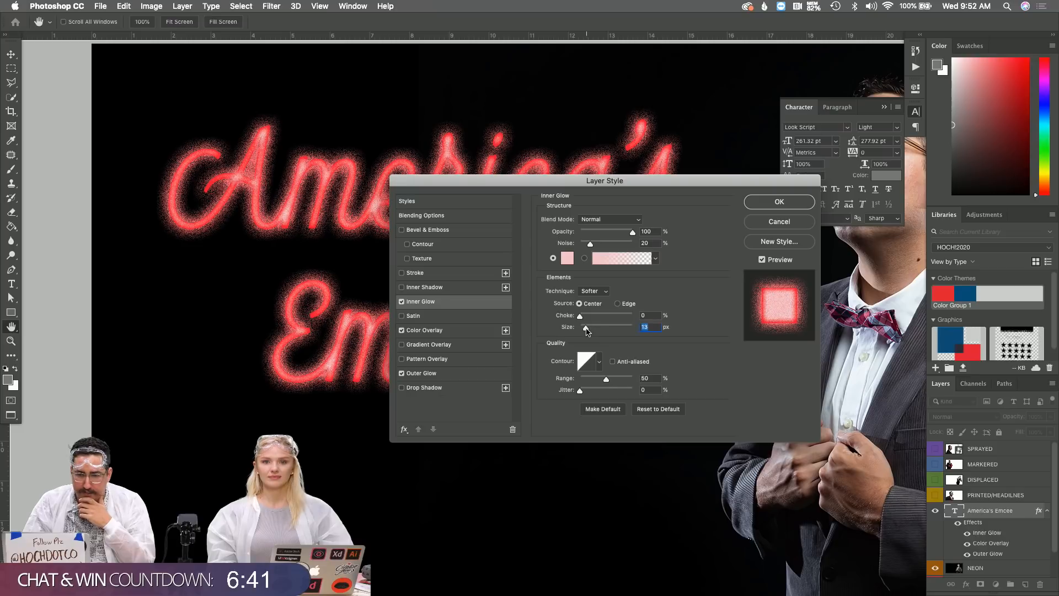
{"action": "left_click", "coordinate": [764, 206]}
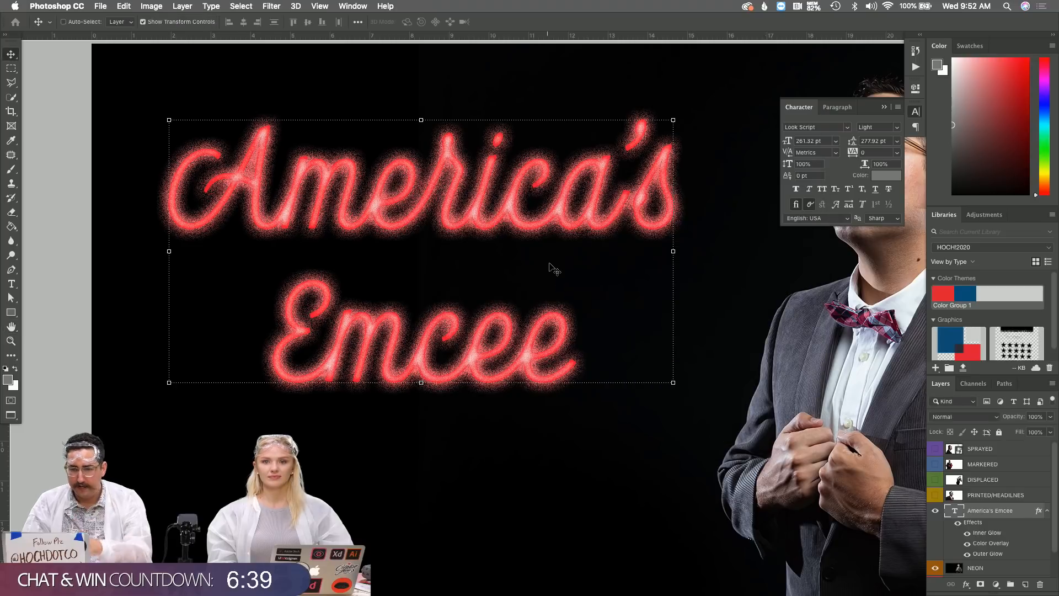
Add a new empty layer with the default settings directly above the headline layer
{"action": "key", "text": "z"}
{"action": "left_click", "coordinate": [532, 313], "text": "alt"}
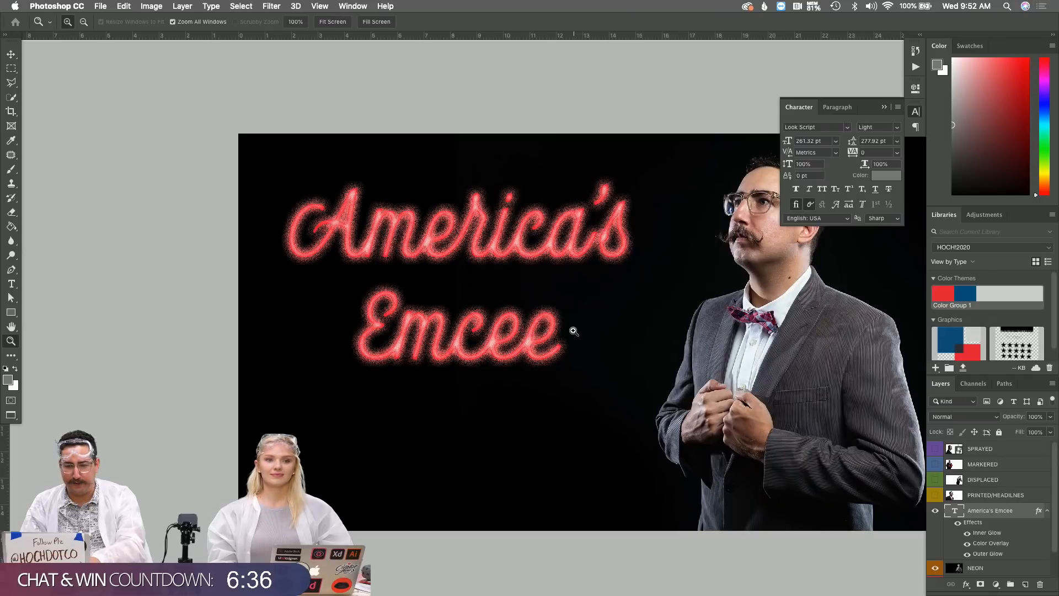
{"action": "scroll", "coordinate": [573, 330], "scroll_direction": "right", "scroll_amount": 5}
{"action": "scroll", "coordinate": [574, 330], "scroll_direction": "left", "scroll_amount": 1}
{"action": "scroll", "coordinate": [574, 330], "scroll_direction": "left", "scroll_amount": 2}
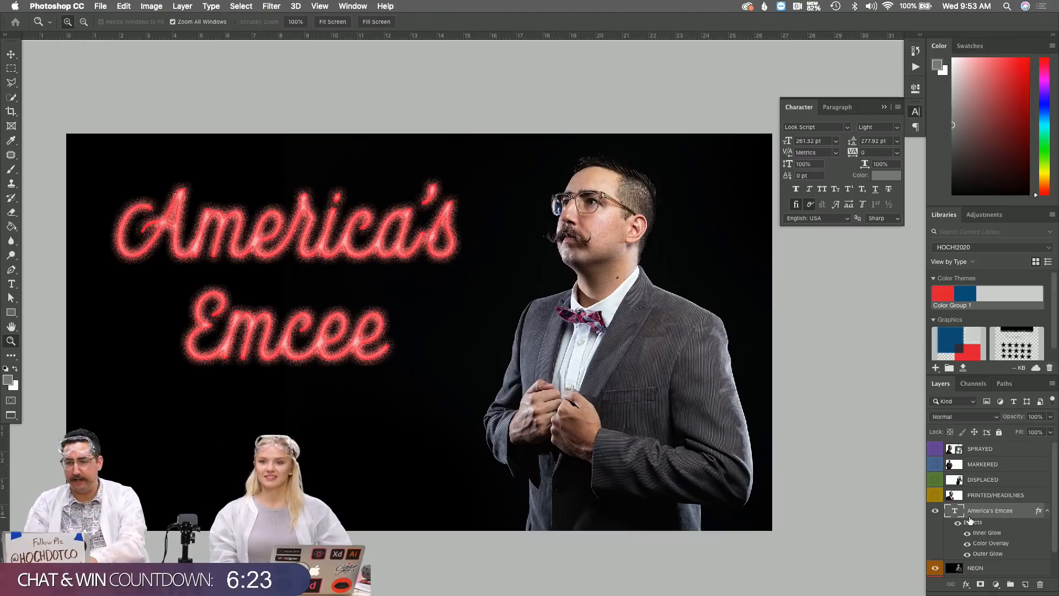
{"action": "key", "text": "super+shift+n"}
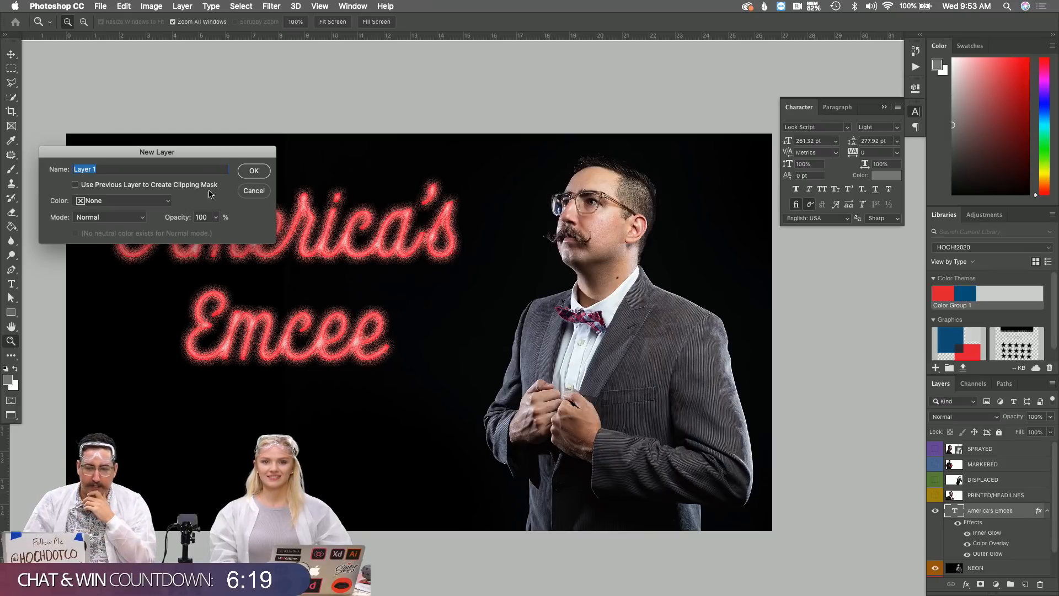
{"action": "left_click", "coordinate": [250, 171]}
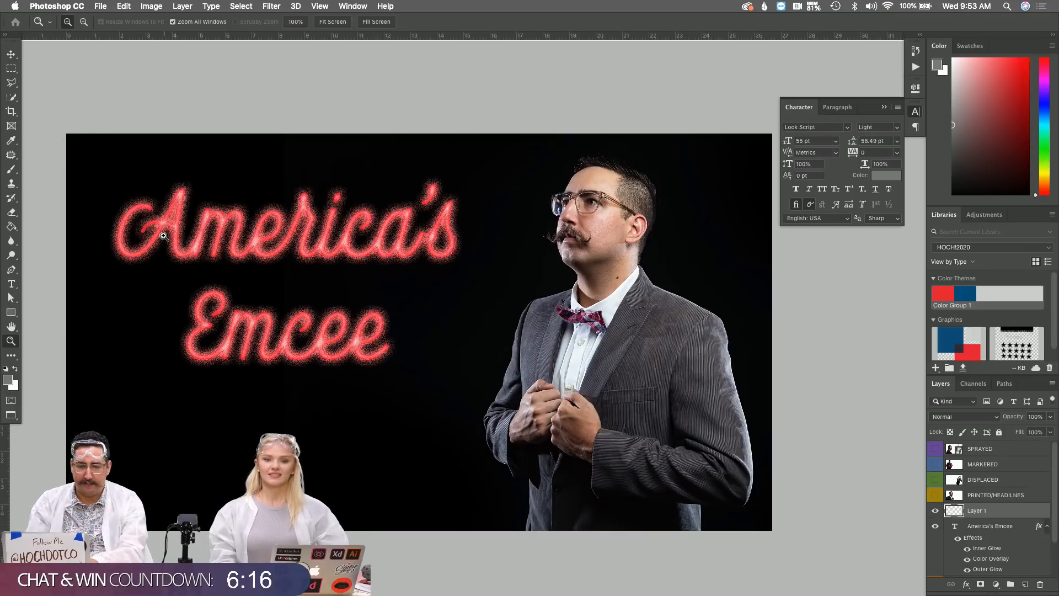
Paint soft white spots over the letters of both headline words with a soft brush of size 200
{"action": "key", "text": "b"}
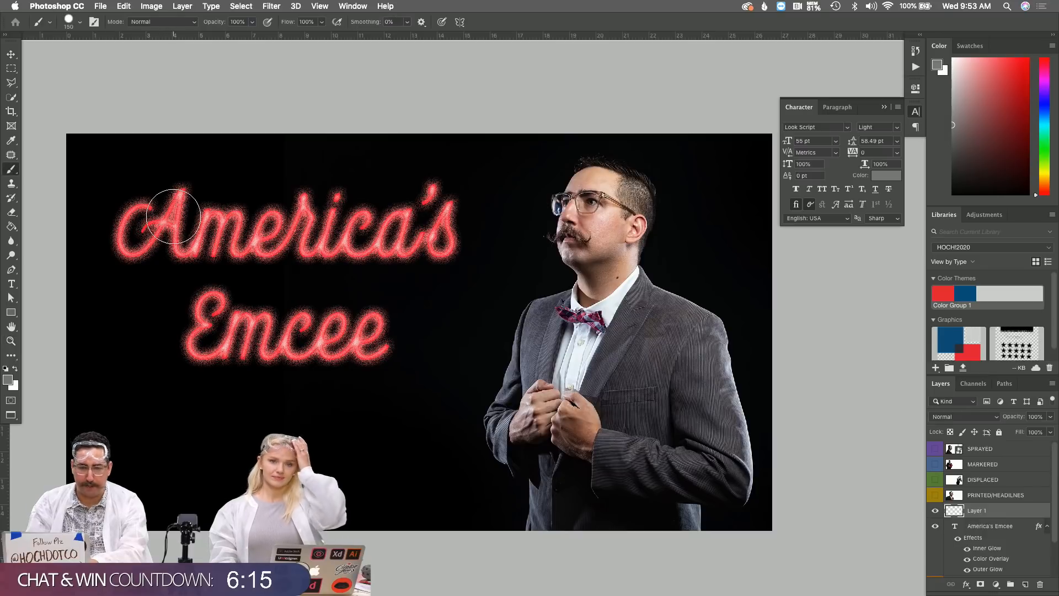
{"action": "key", "text": "shift+bracketleft"}
{"action": "key", "text": "shift+bracketleft"}
{"action": "key", "text": "x"}
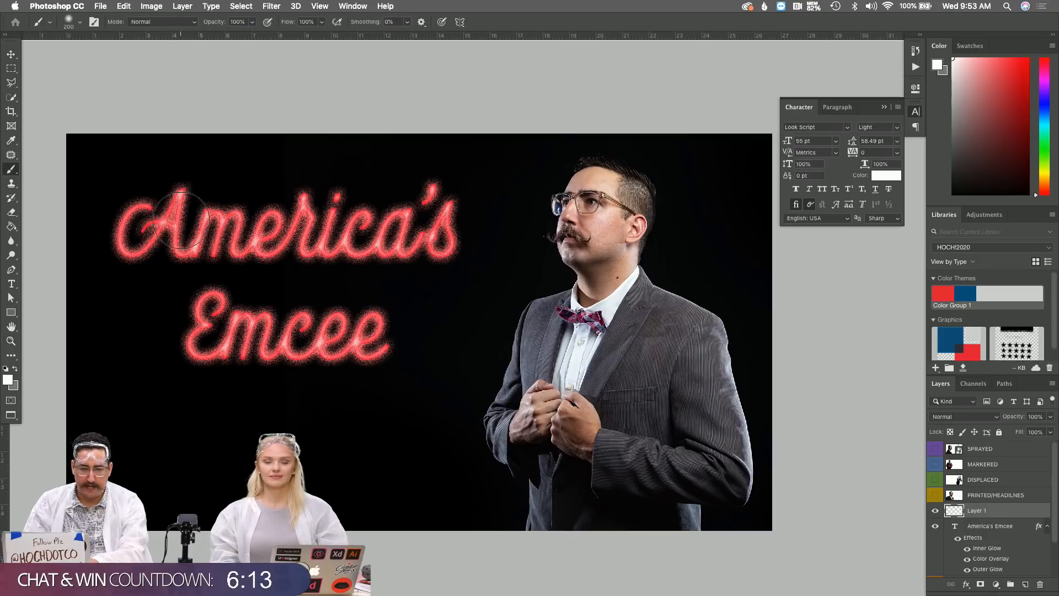
{"action": "left_click", "coordinate": [163, 222]}
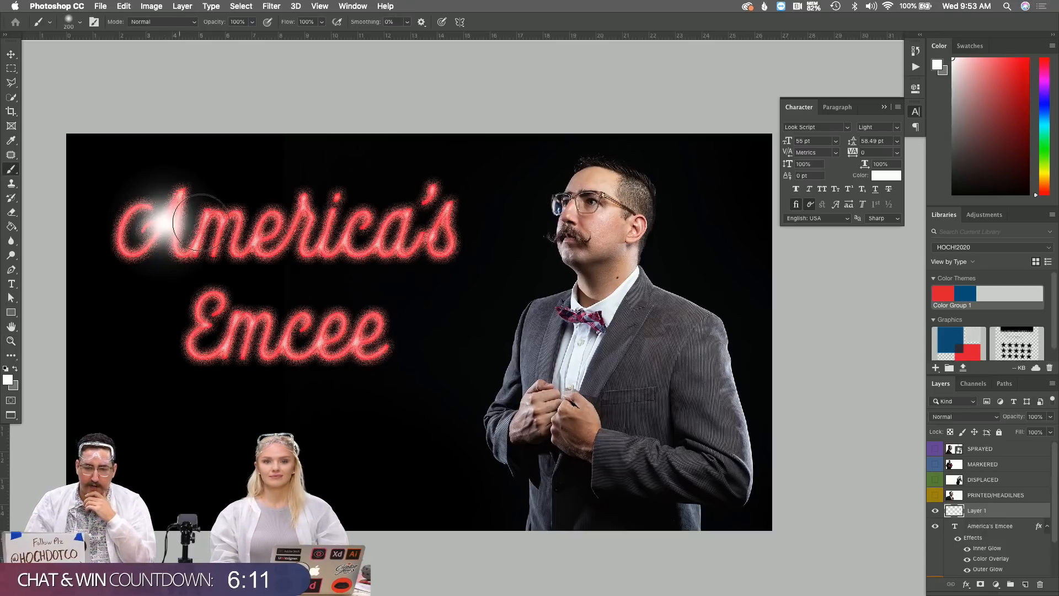
{"action": "left_click", "coordinate": [263, 230]}
{"action": "left_click", "coordinate": [358, 231]}
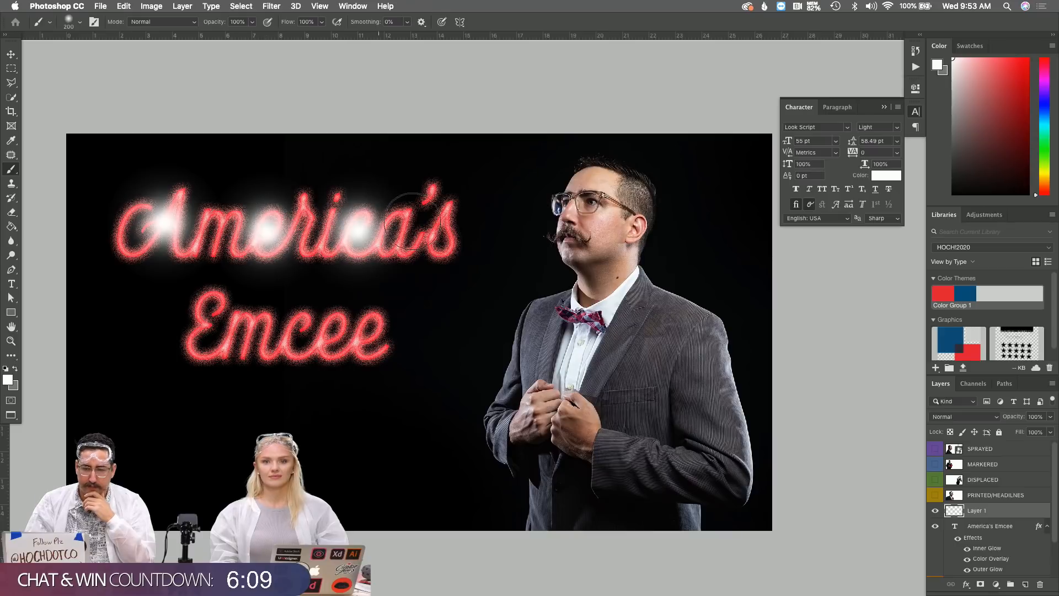
{"action": "left_click", "coordinate": [434, 221]}
{"action": "left_click", "coordinate": [354, 338]}
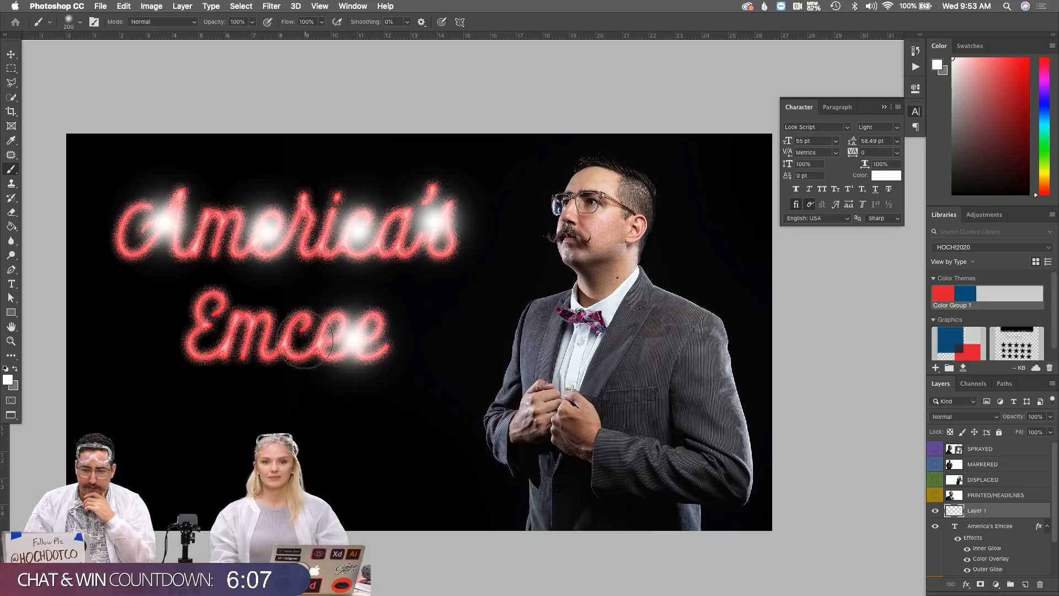
{"action": "left_click", "coordinate": [303, 336]}
{"action": "left_click", "coordinate": [229, 327]}
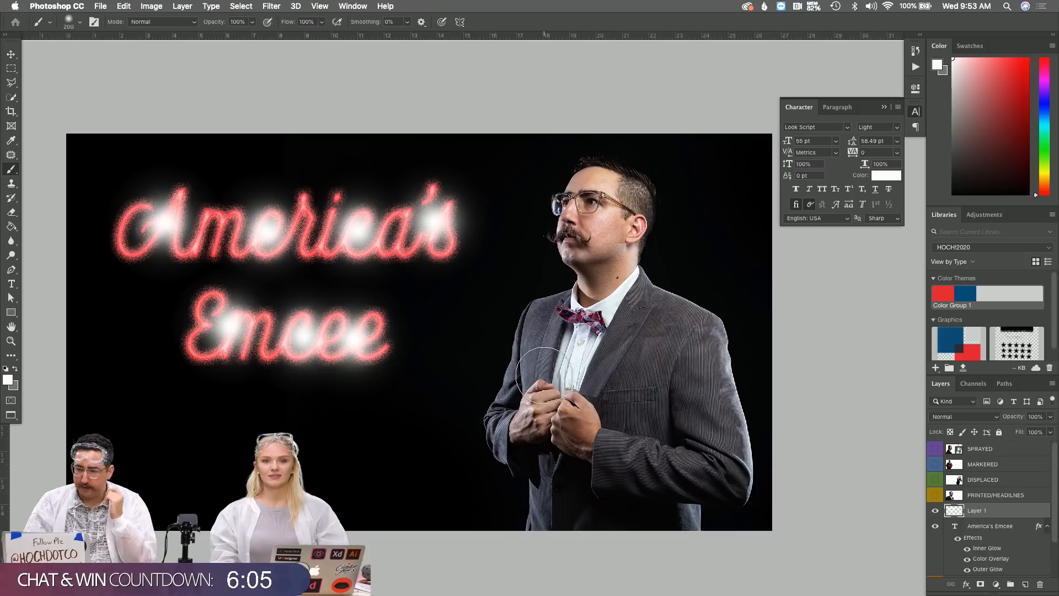
Set the white spots layer to Dissolve and merge it down into a new empty layer added directly above the headline
{"action": "left_click", "coordinate": [946, 417]}
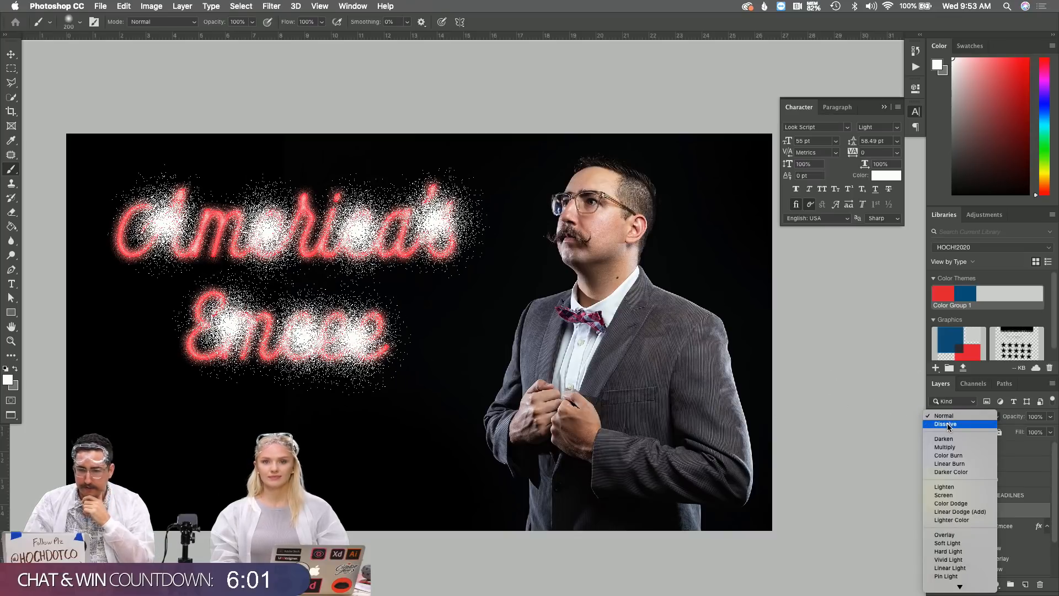
{"action": "left_click", "coordinate": [948, 425]}
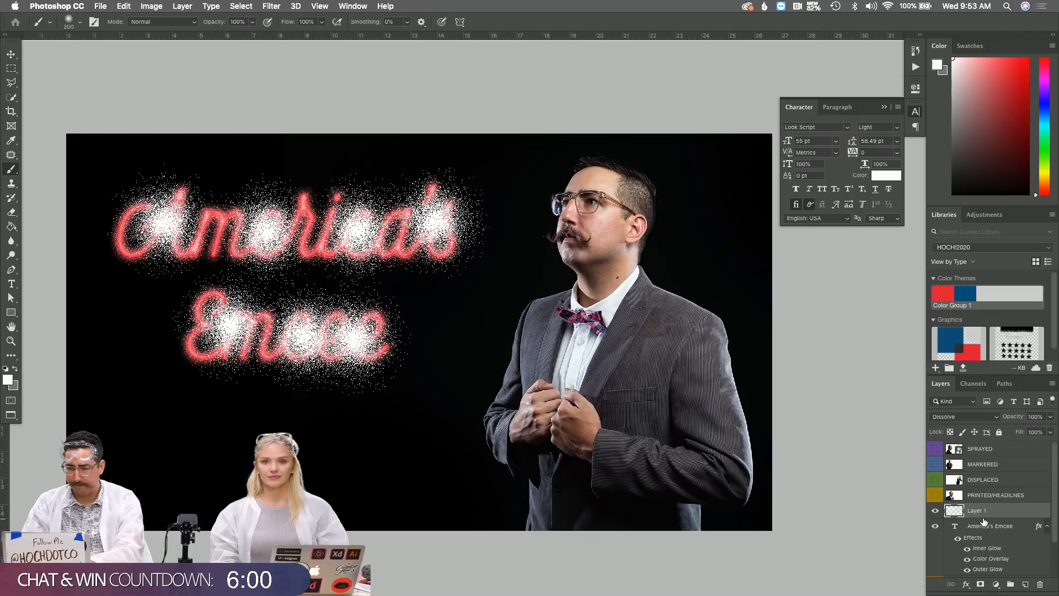
{"action": "left_click", "coordinate": [985, 526]}
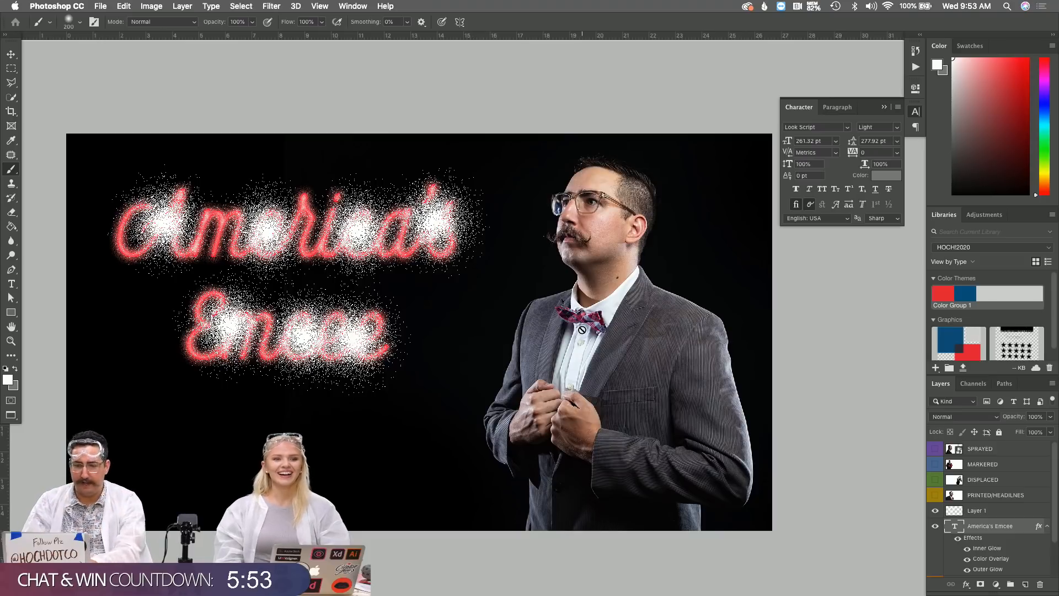
{"action": "key", "text": "super+shift+n"}
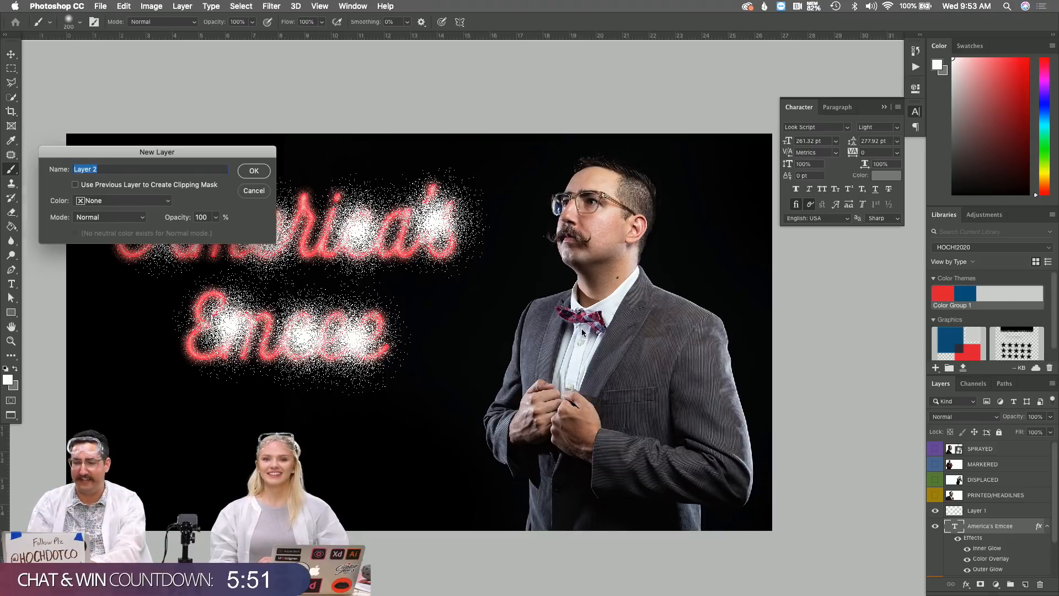
{"action": "key", "text": "Return"}
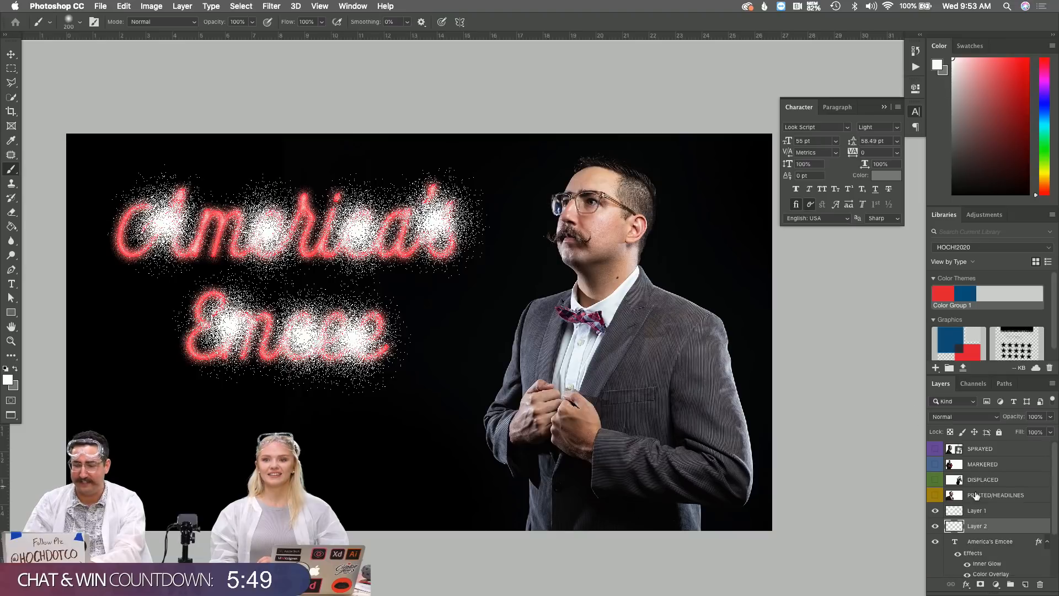
{"action": "left_click", "coordinate": [994, 511]}
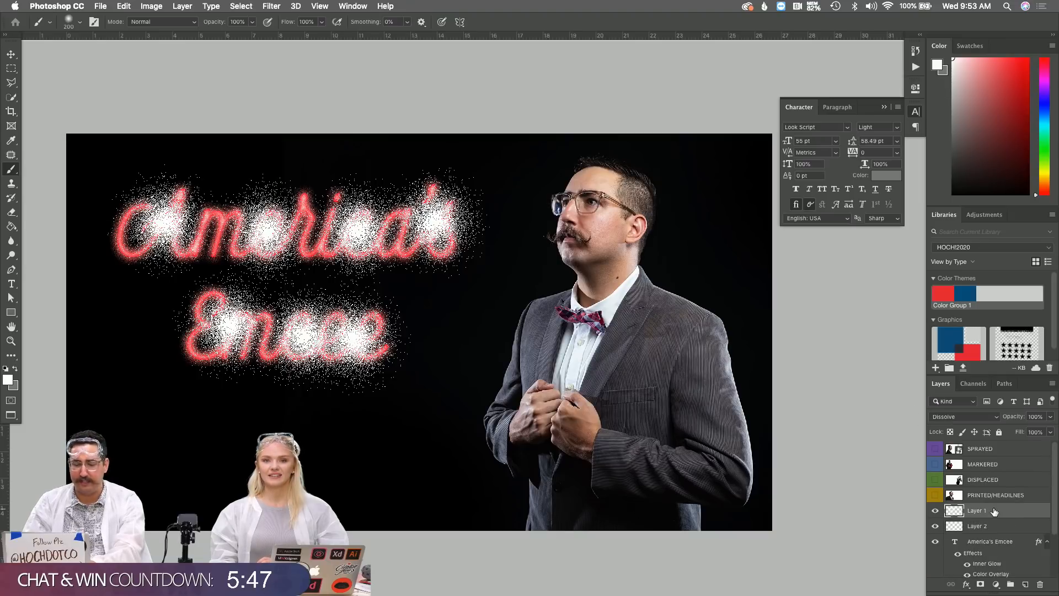
{"action": "key", "text": "super+e"}
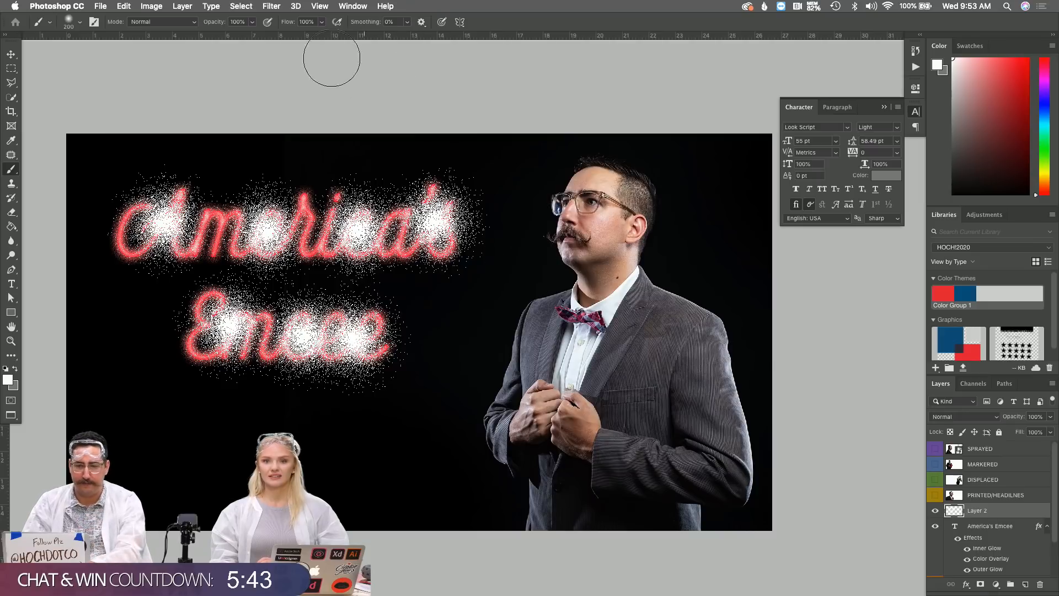
Apply a Gaussian Blur with a 0.5 pixel radius to the merged spots layer
{"action": "left_click", "coordinate": [274, 8]}
{"action": "mouse_move", "coordinate": [366, 141]}
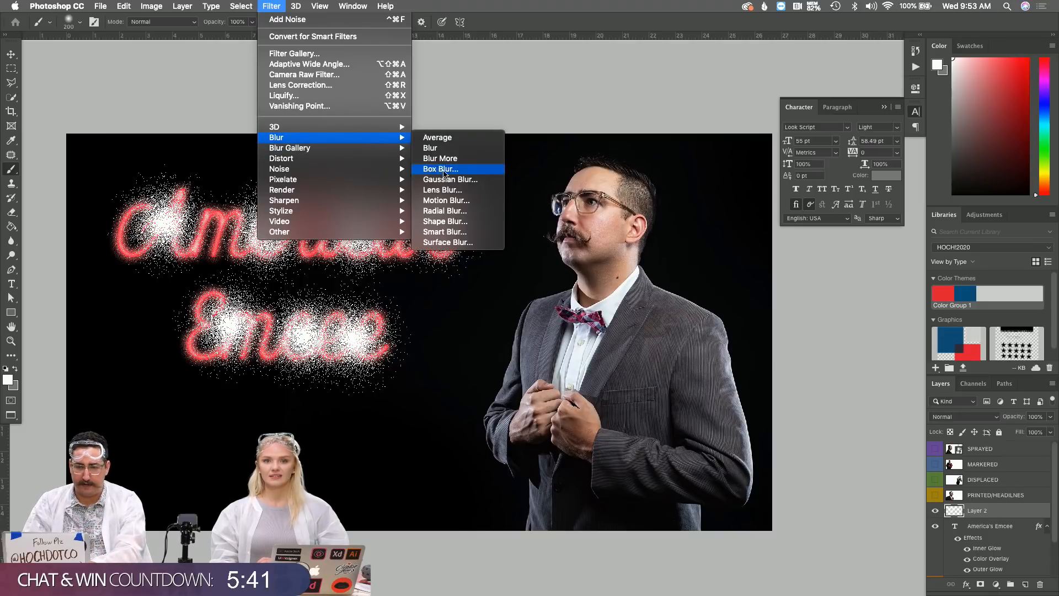
{"action": "left_click", "coordinate": [447, 179]}
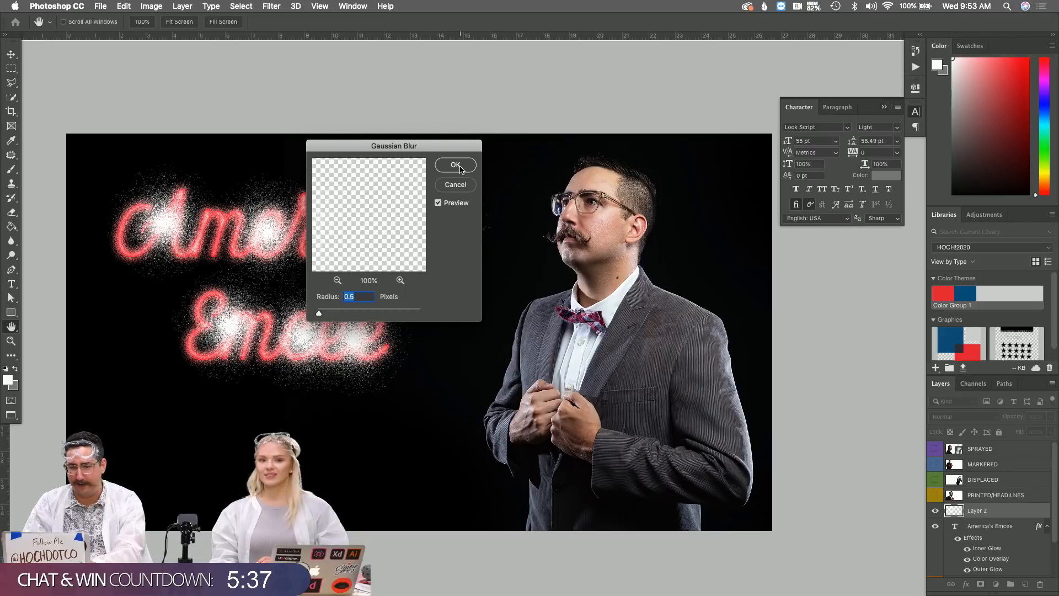
{"action": "left_click", "coordinate": [460, 166]}
Try the Overlay blend mode on the blurred spots layer and return it to Normal
{"action": "left_click", "coordinate": [948, 415]}
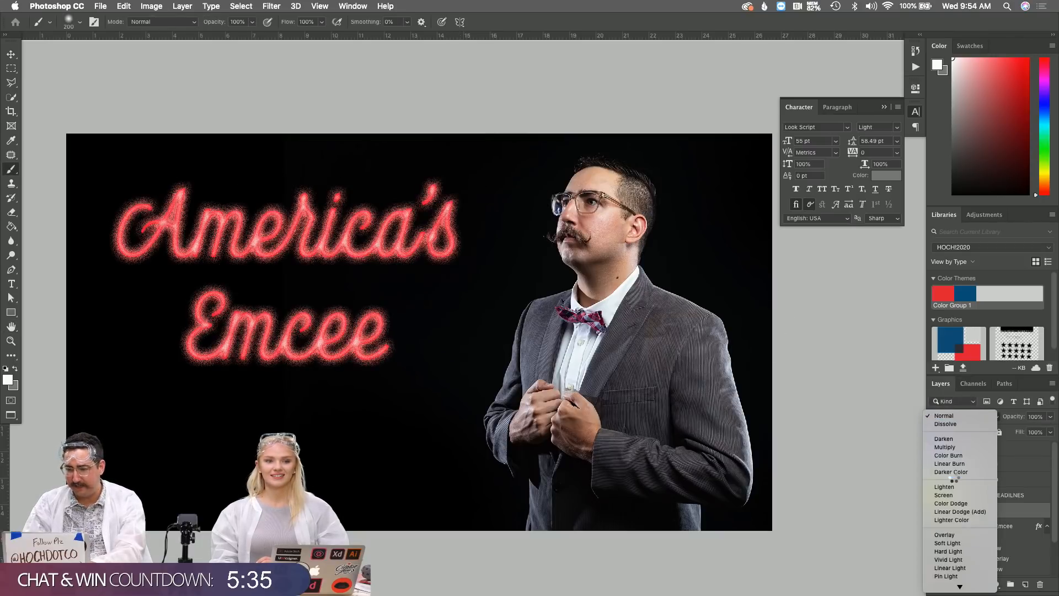
{"action": "left_click", "coordinate": [944, 534]}
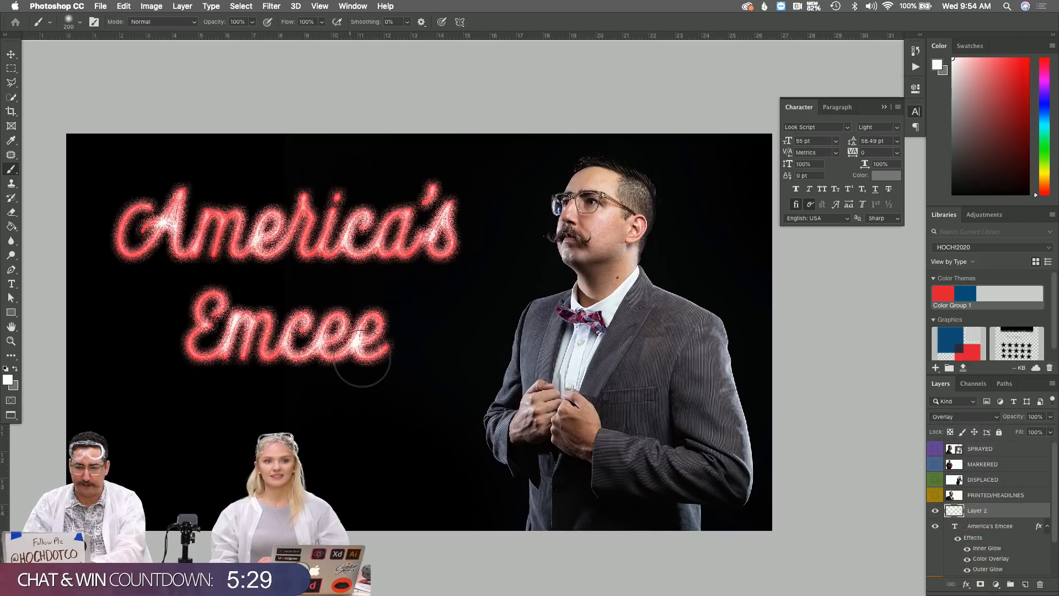
{"action": "left_click", "coordinate": [971, 413]}
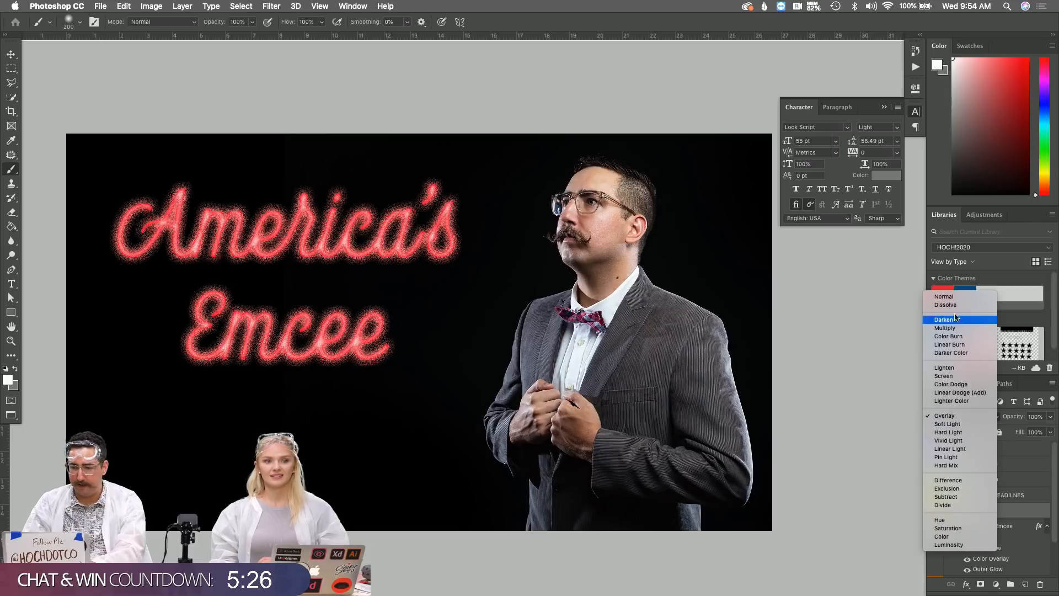
{"action": "left_click", "coordinate": [959, 287]}
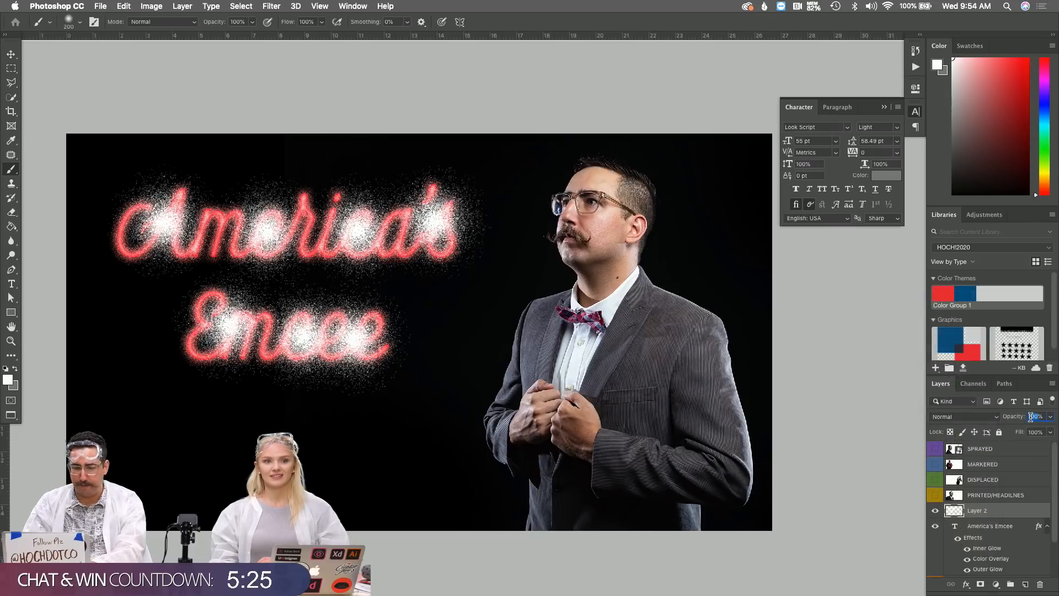
Lower the opacity of the blurred spots layer to 40%
{"action": "type", "text": "20"}
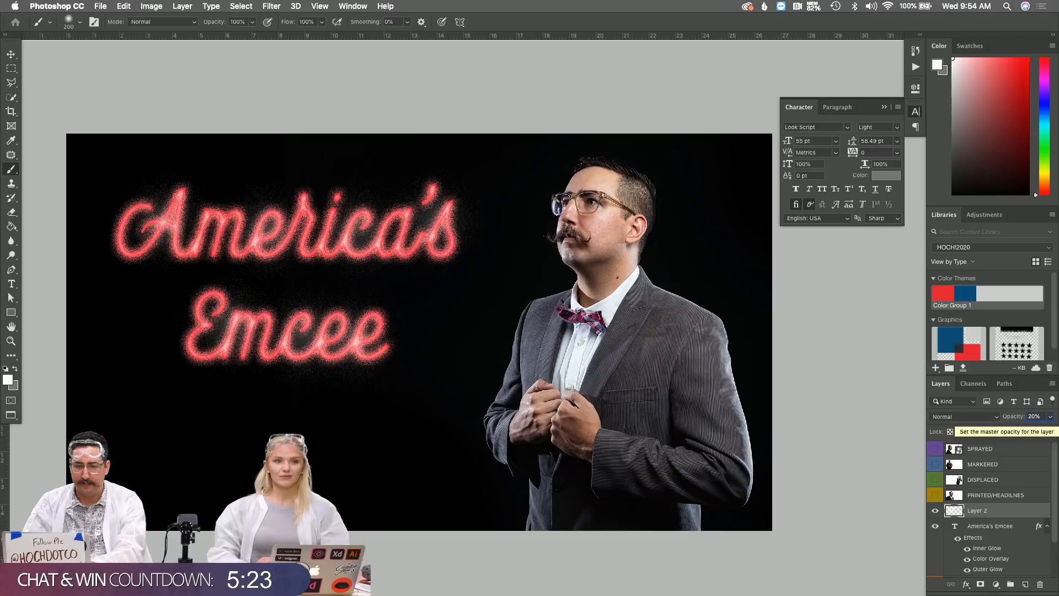
{"action": "key", "text": "shift+Up"}
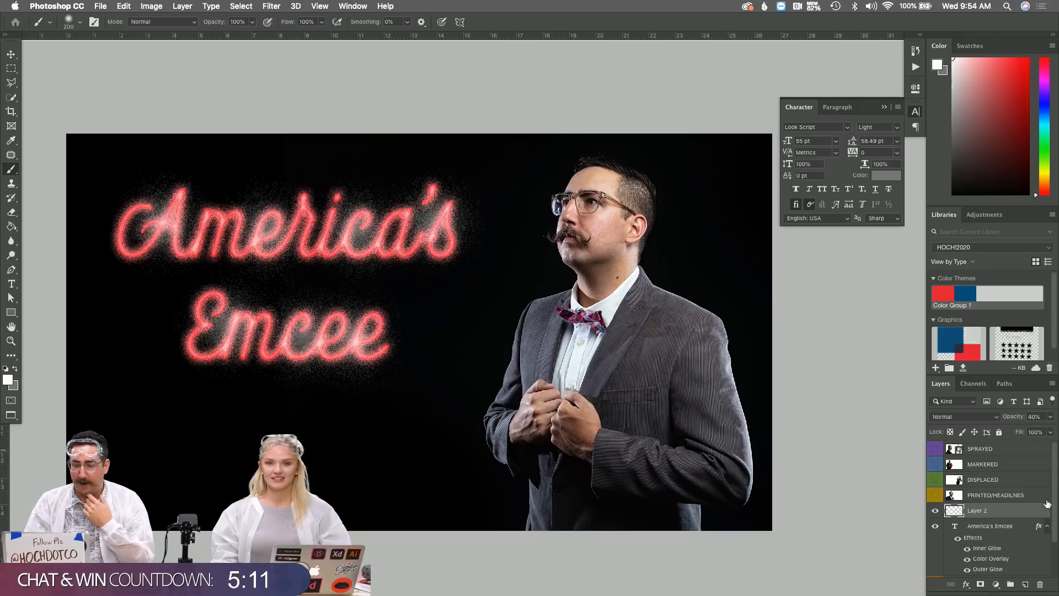
Add a Hue/Saturation adjustment layer directly above the headline with Saturation -100 and Lightness -50
{"action": "left_click", "coordinate": [1008, 531]}
{"action": "left_click", "coordinate": [995, 584]}
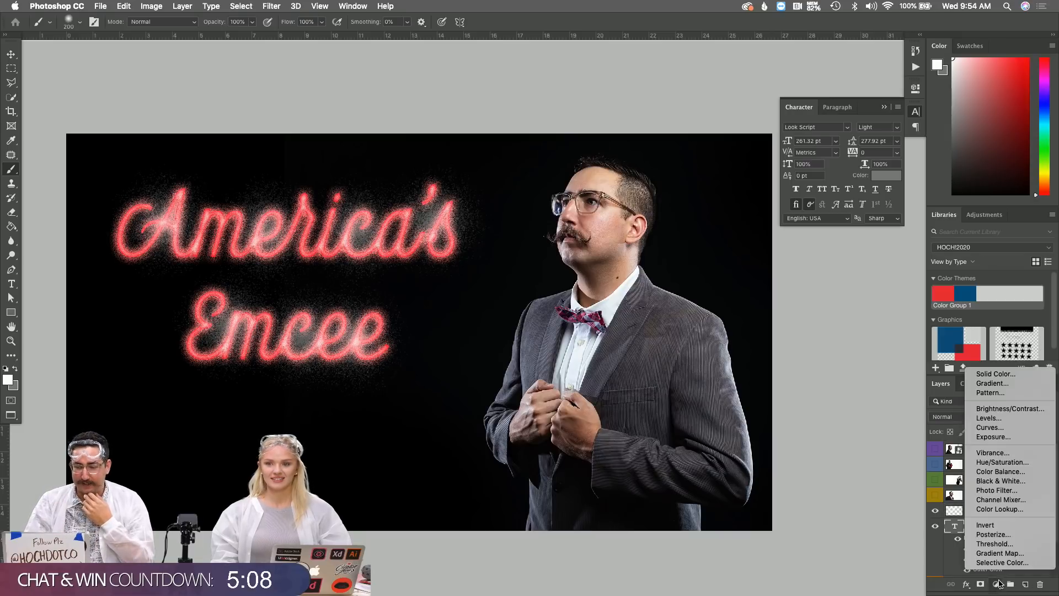
{"action": "left_click", "coordinate": [1013, 465]}
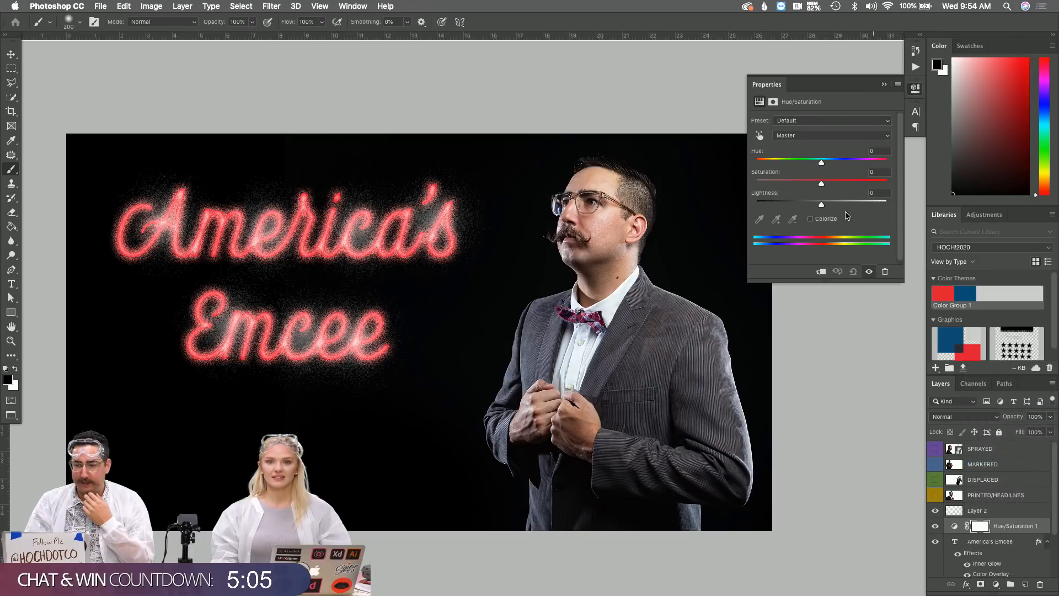
{"action": "left_click_drag", "start_coordinate": [821, 183], "coordinate": [755, 183]}
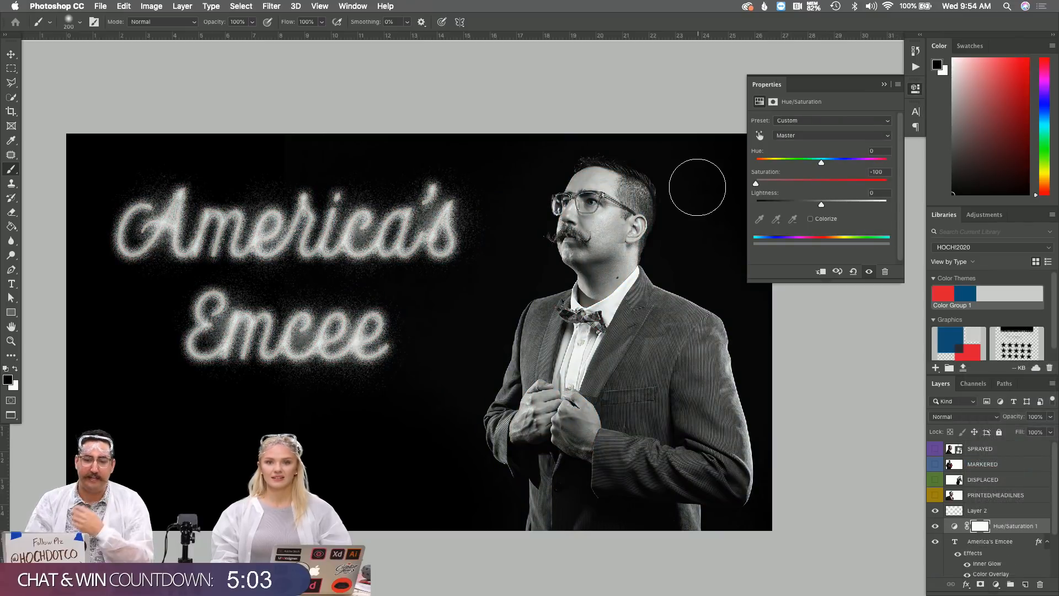
{"action": "left_click", "coordinate": [790, 203]}
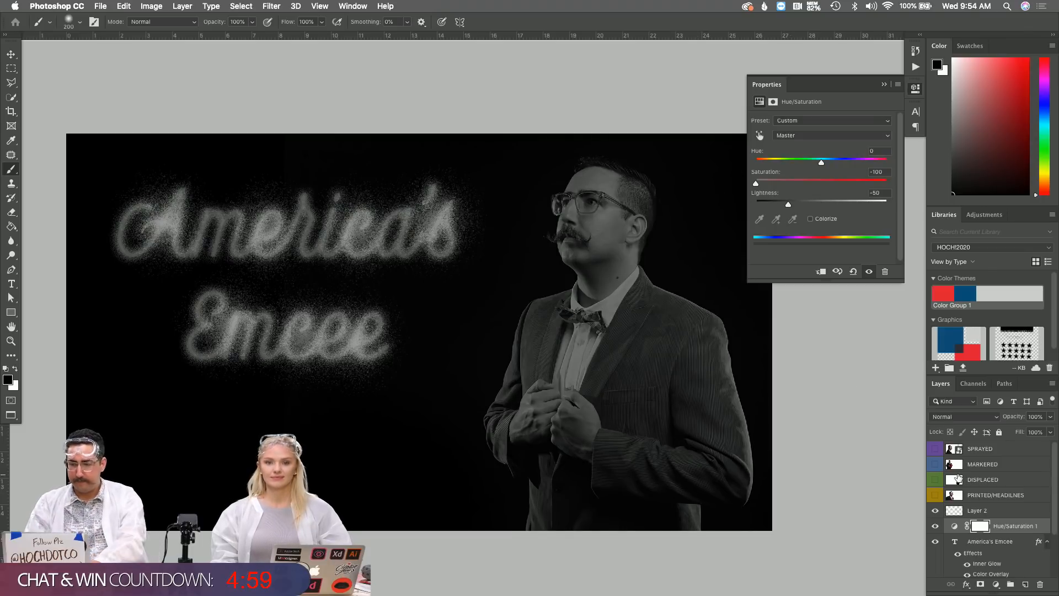
{"action": "left_click", "coordinate": [997, 532], "text": "alt"}
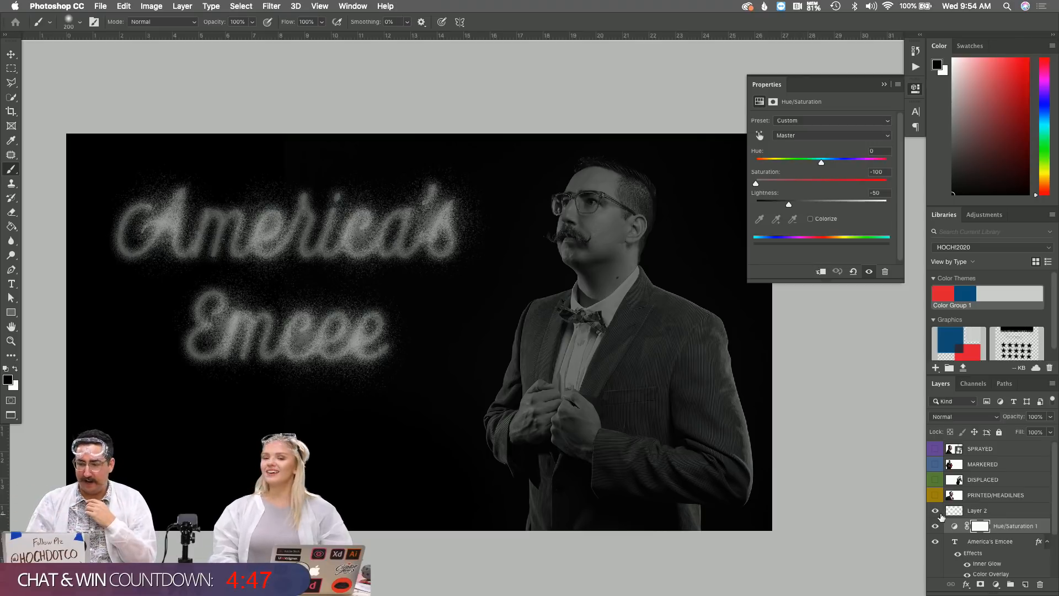
Toggle the Hue/Saturation adjustment to compare the unlit and lit headline, leaving it and the spots layer hidden
{"action": "left_click", "coordinate": [936, 526]}
{"action": "left_click", "coordinate": [936, 527]}
{"action": "left_click", "coordinate": [936, 526]}
{"action": "left_click", "coordinate": [936, 526]}
{"action": "left_click", "coordinate": [936, 526]}
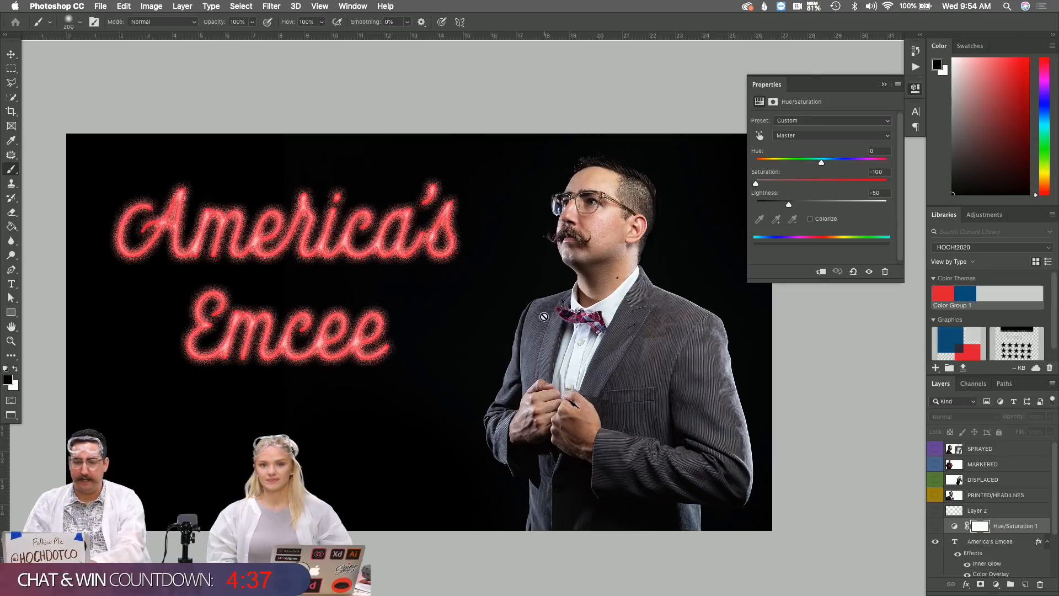
Replace the whole headline text with "Hoch2020" and commit the edit
{"action": "key", "text": "t"}
{"action": "left_click", "coordinate": [324, 226]}
{"action": "key", "text": "ctrl+a"}
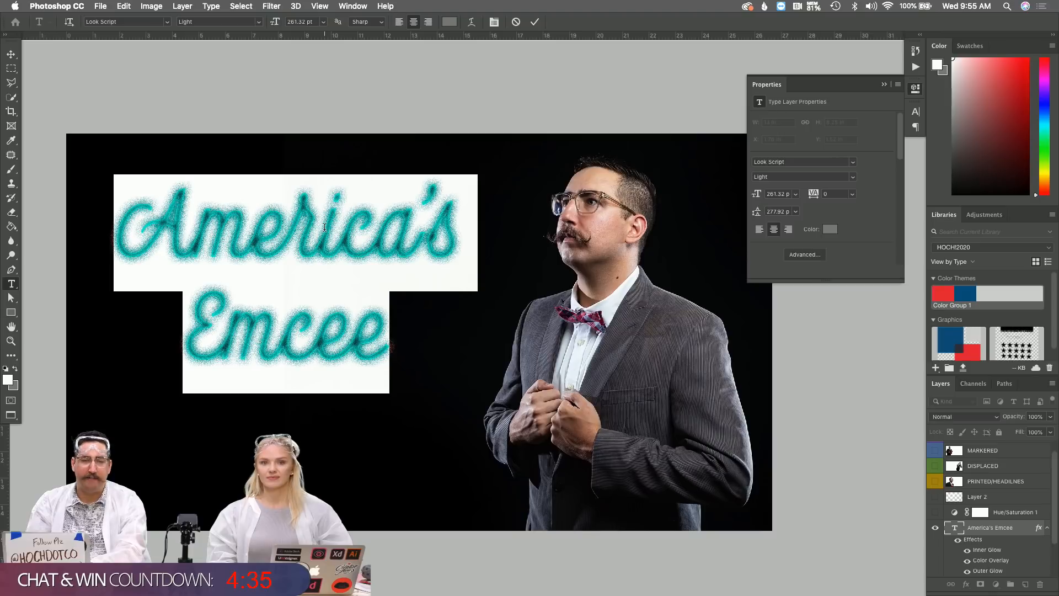
{"action": "type", "text": "Ho"}
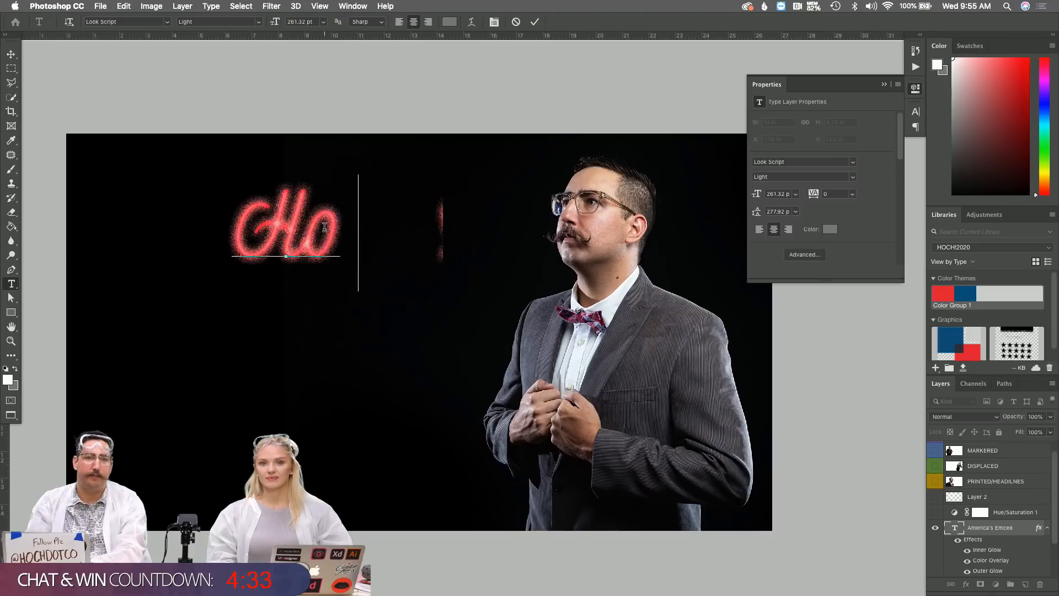
{"action": "type", "text": "ch2020"}
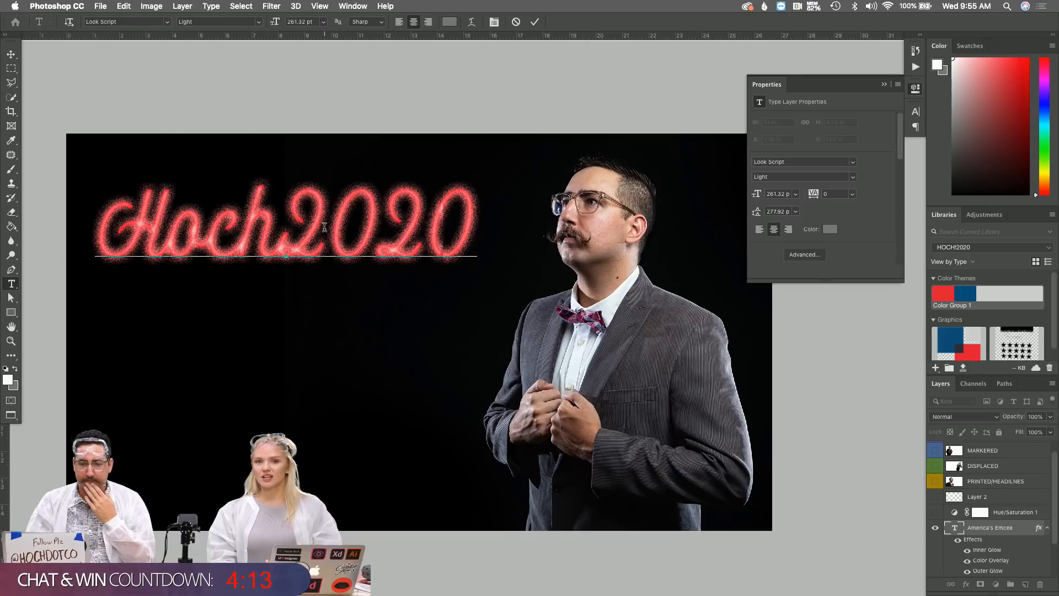
{"action": "left_click", "coordinate": [11, 56]}
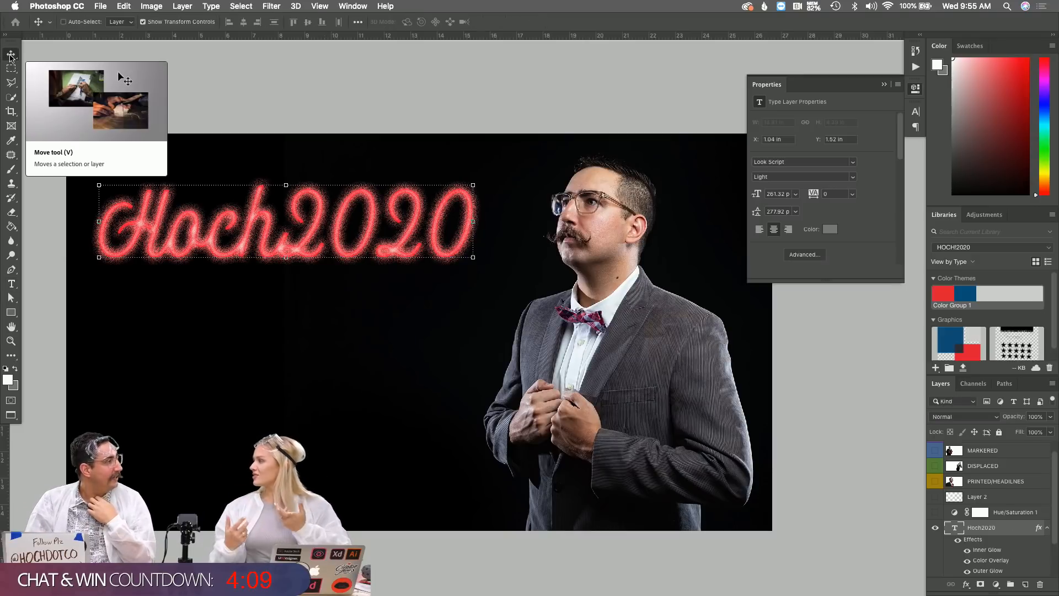
Inspect the grainy glow around the headline's digits up close and convert the headline layer to a smart object
{"action": "key", "text": "z"}
{"action": "left_click", "coordinate": [332, 218]}
{"action": "left_click", "coordinate": [356, 242]}
{"action": "left_click", "coordinate": [356, 242]}
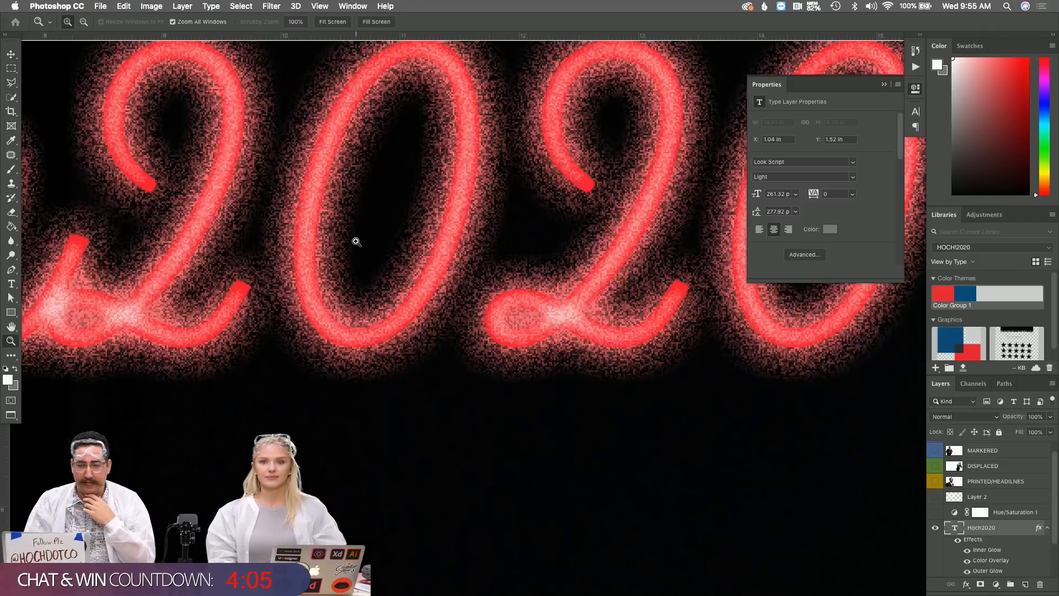
{"action": "left_click", "coordinate": [356, 242]}
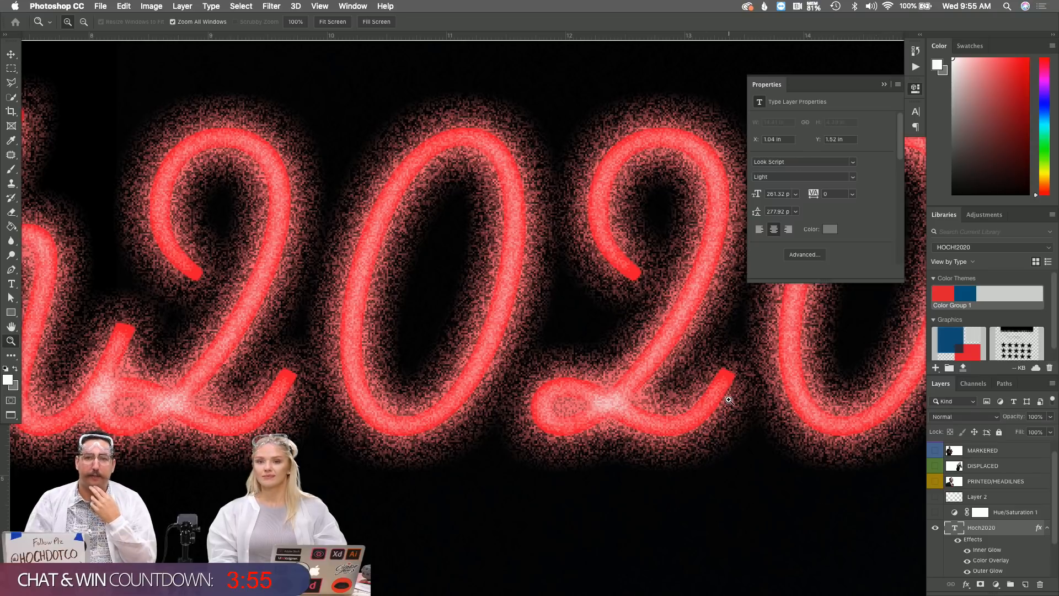
{"action": "right_click", "coordinate": [997, 531]}
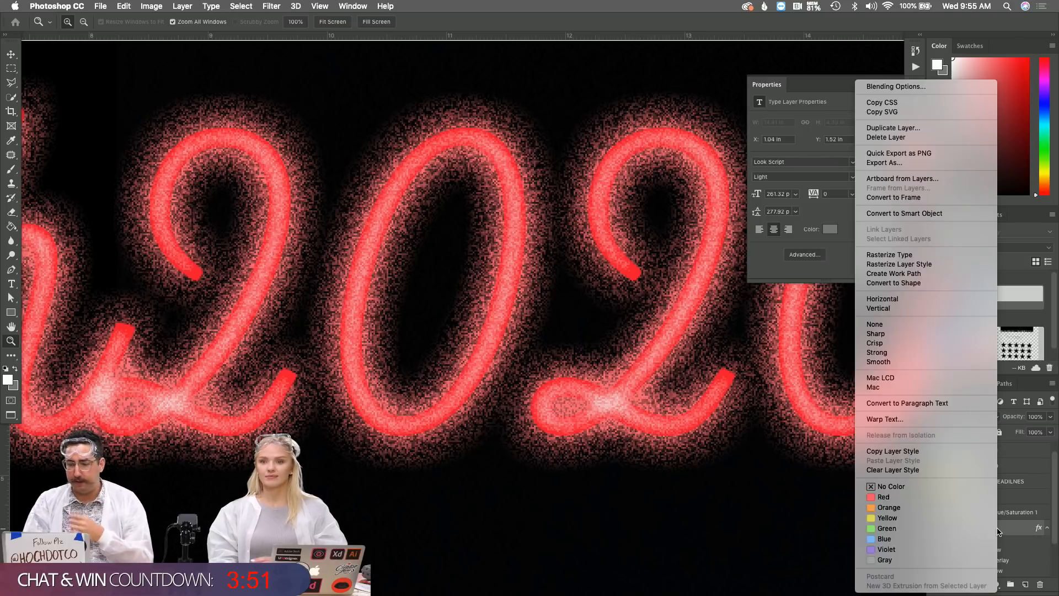
{"action": "left_click", "coordinate": [915, 213]}
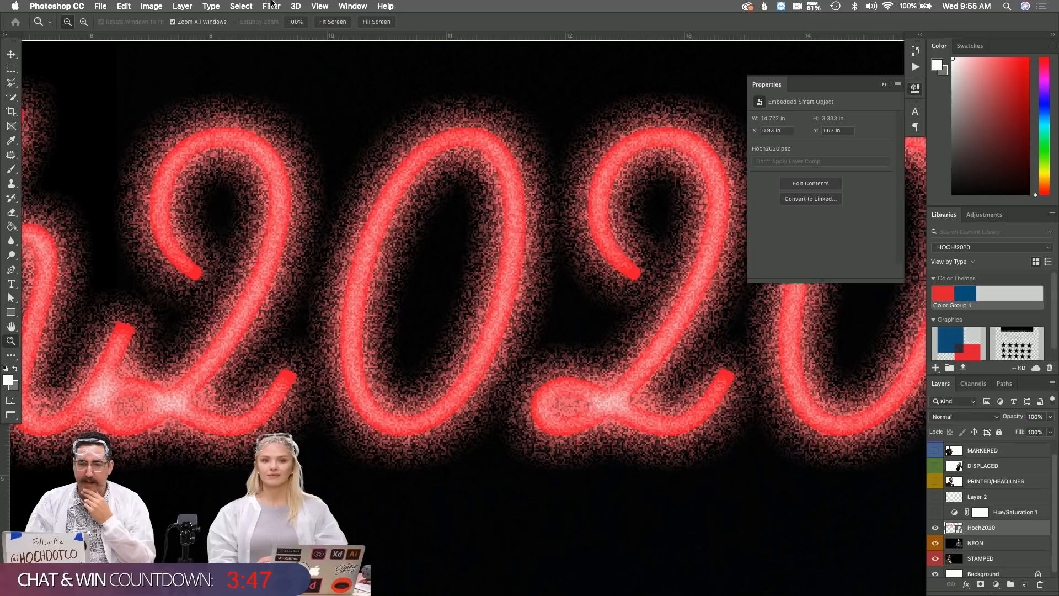
Apply a Gaussian Blur smart filter with a 0.5 pixel radius to the headline smart object
{"action": "left_click", "coordinate": [271, 6]}
{"action": "mouse_move", "coordinate": [345, 137]}
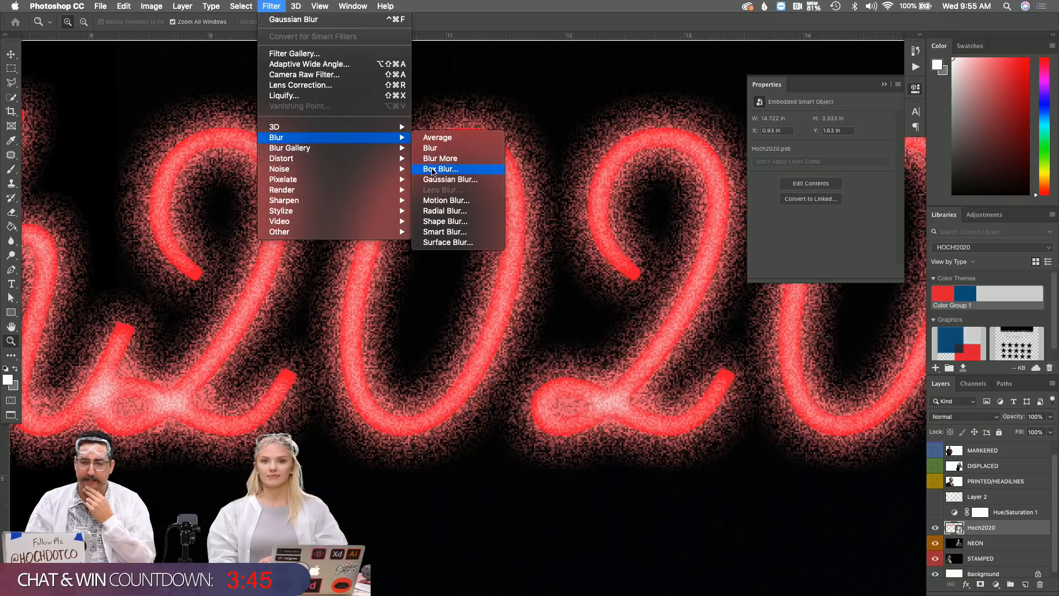
{"action": "left_click", "coordinate": [446, 179]}
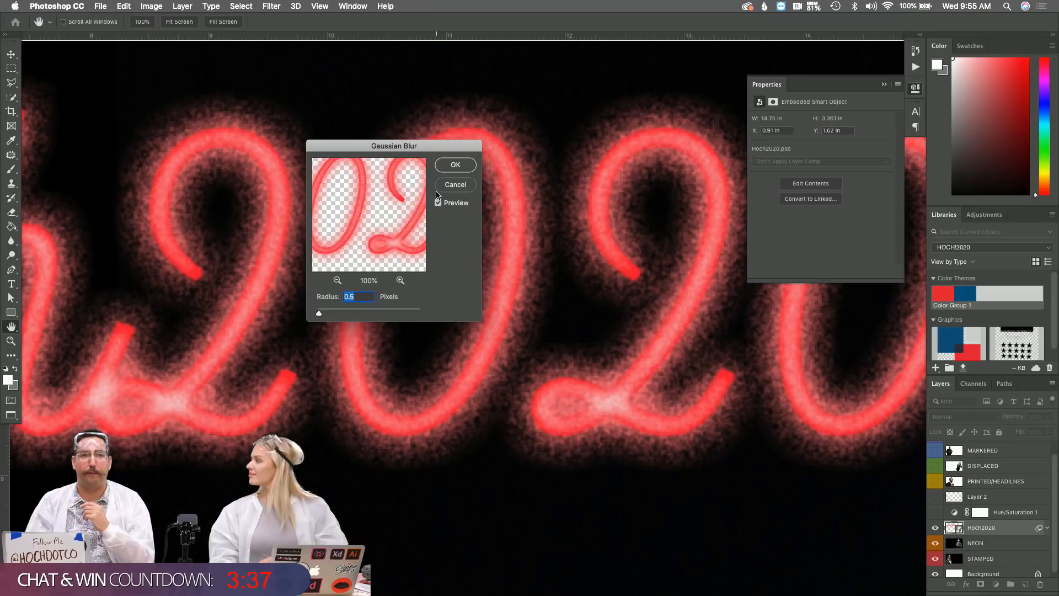
{"action": "left_click", "coordinate": [455, 164]}
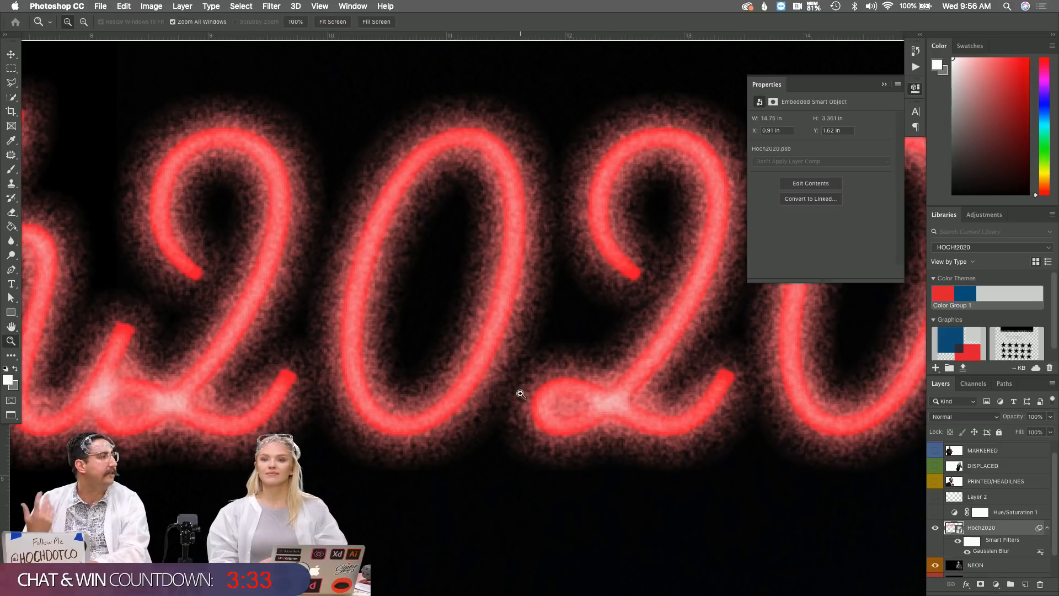
{"action": "left_click", "coordinate": [541, 380], "text": "alt"}
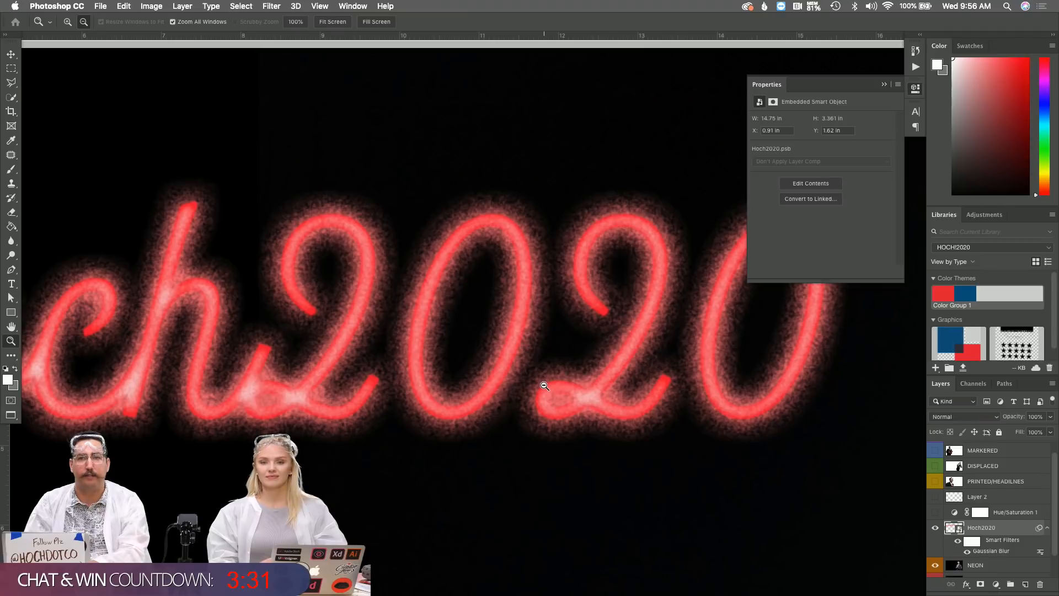
{"action": "left_click", "coordinate": [544, 386], "text": "alt"}
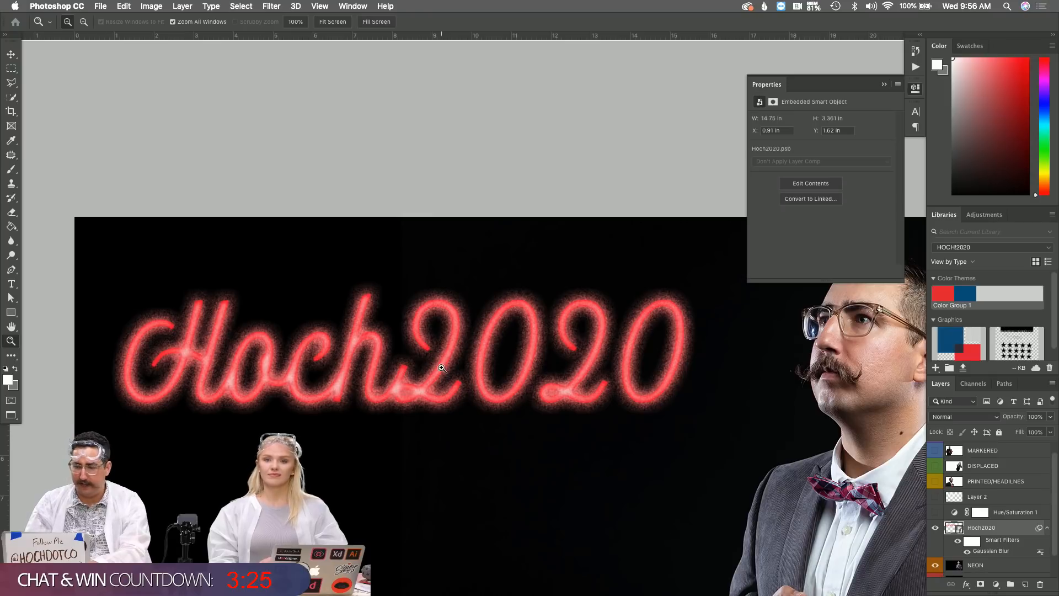
{"action": "key", "text": "m"}
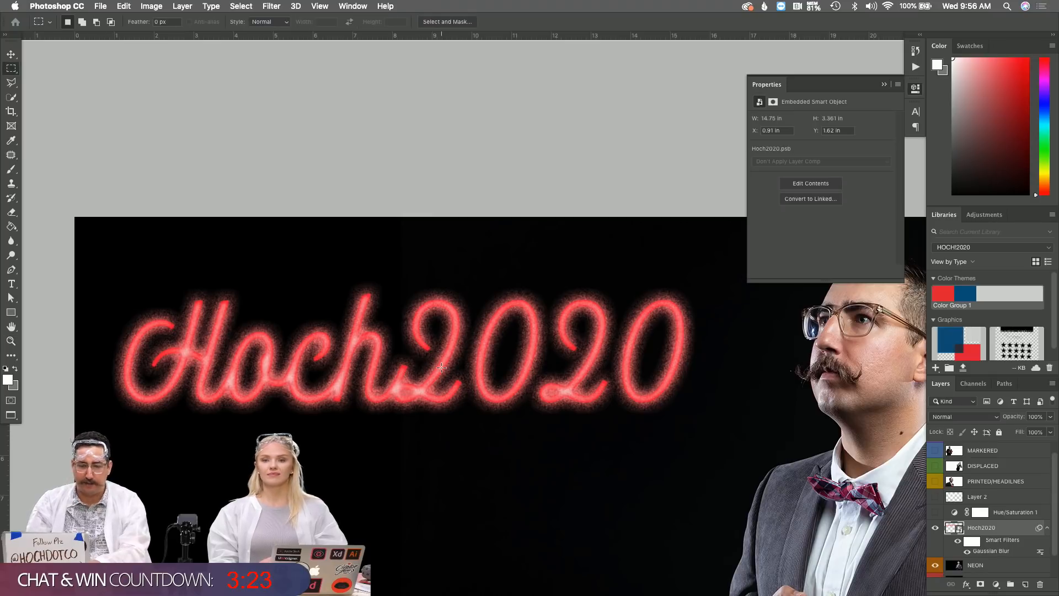
Add a thin grey bar about 14.57 in wide and 0.25 in high across the headline's upper edge on a new layer
{"action": "left_click_drag", "start_coordinate": [121, 300], "coordinate": [699, 311]}
{"action": "key", "text": "shift+Left"}
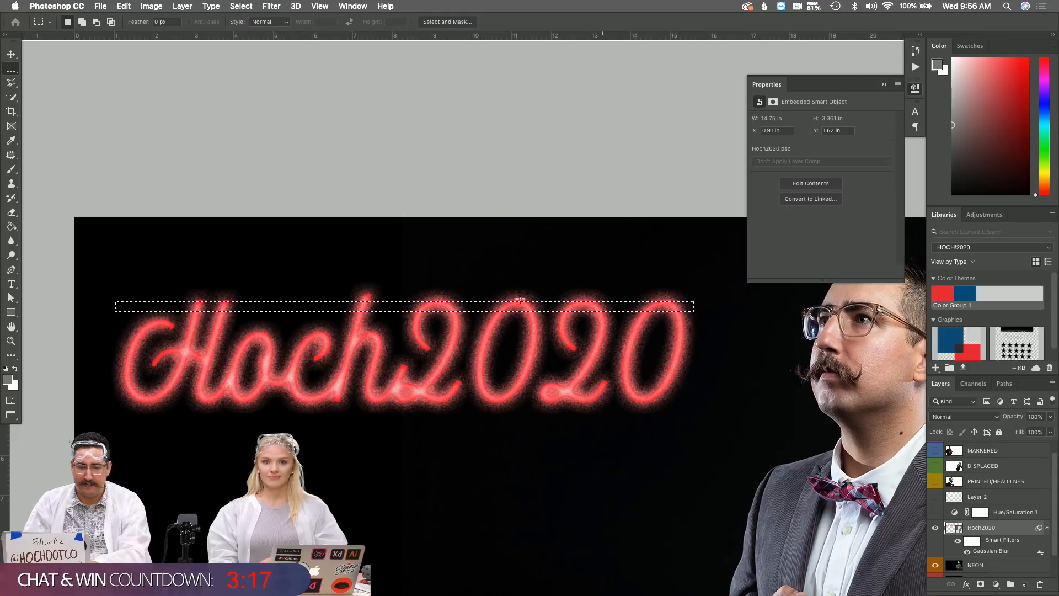
{"action": "key", "text": "g"}
{"action": "key", "text": "super+shift+n"}
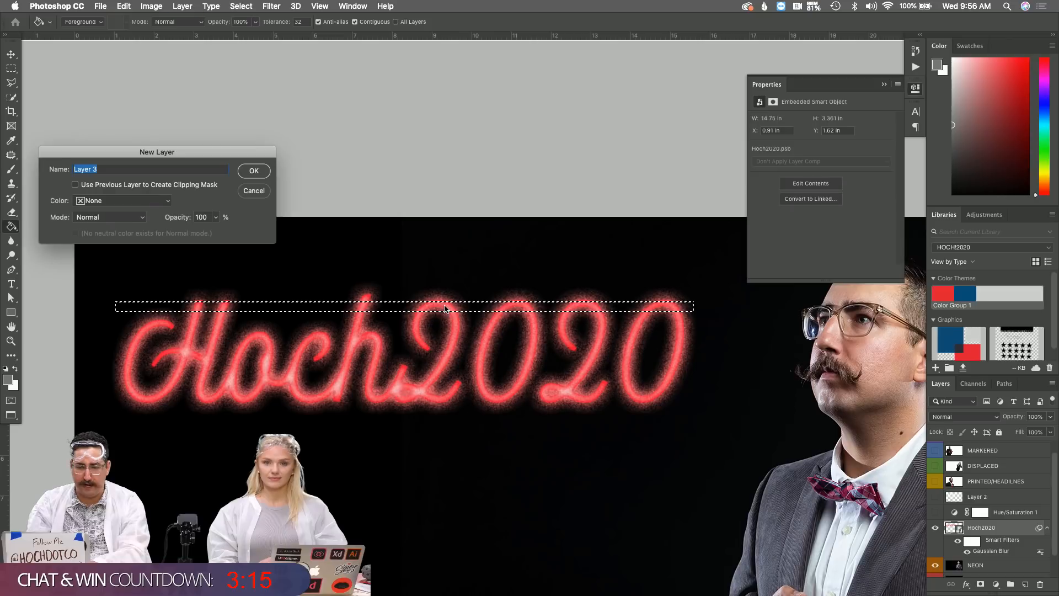
{"action": "key", "text": "Return"}
{"action": "left_click", "coordinate": [444, 305]}
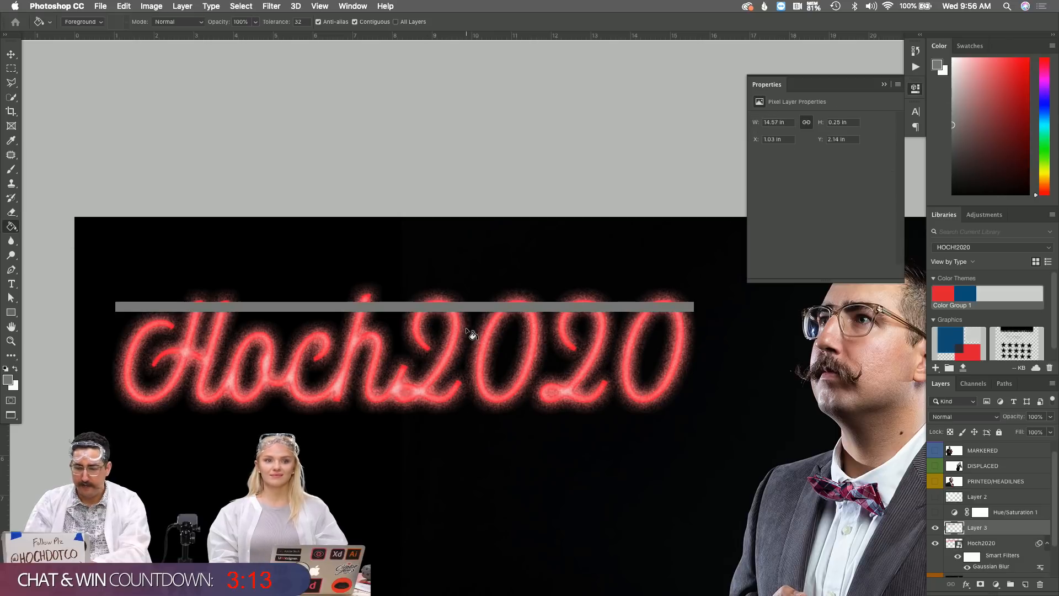
Duplicate the grey bar and move the copy straight down to the middle of the headline
{"action": "key", "text": "super+j"}
{"action": "key", "text": "v"}
{"action": "left_click_drag", "start_coordinate": [466, 301], "coordinate": [466, 328]}
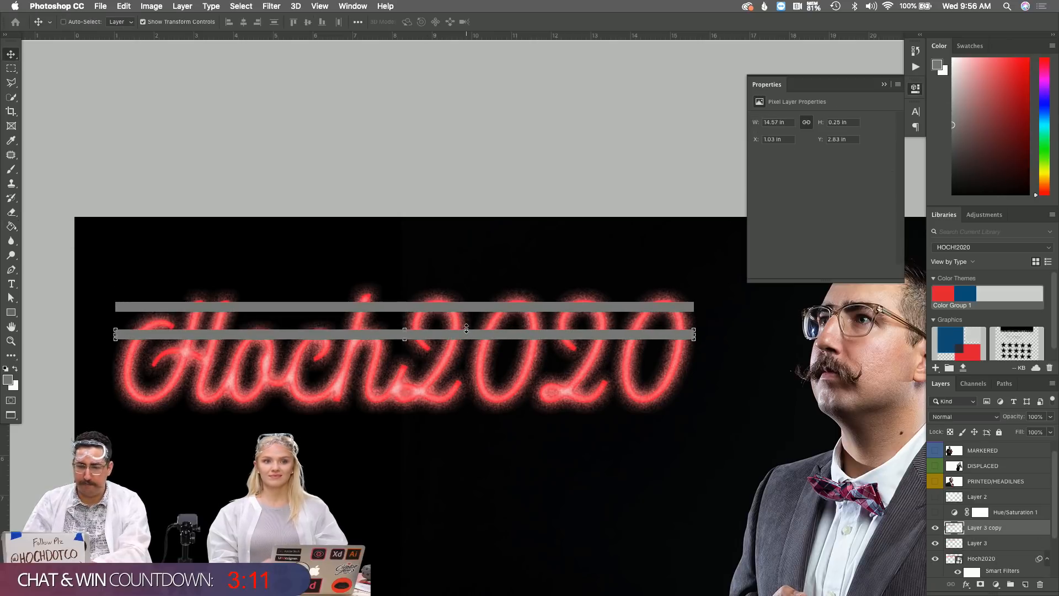
{"action": "key", "text": "shift+Down"}
{"action": "key", "text": "shift+Down"}
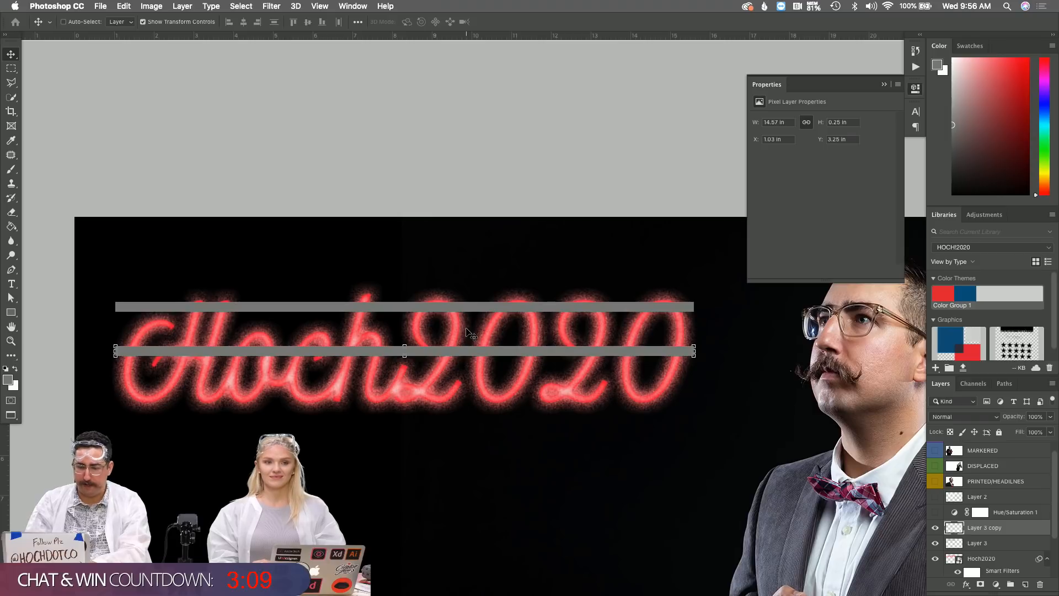
Duplicate the bar once more and shift the copy straight down to the headline's lower edge
{"action": "key", "text": "alt+shift+Down"}
{"action": "key", "text": "shift+Down"}
{"action": "key", "text": "shift+Down"}
{"action": "key", "text": "shift+Down"}
{"action": "key", "text": "shift+Down"}
{"action": "key", "text": "shift+Down"}
{"action": "key", "text": "shift+Down"}
{"action": "key", "text": "shift+Down"}
{"action": "key", "text": "shift+Down"}
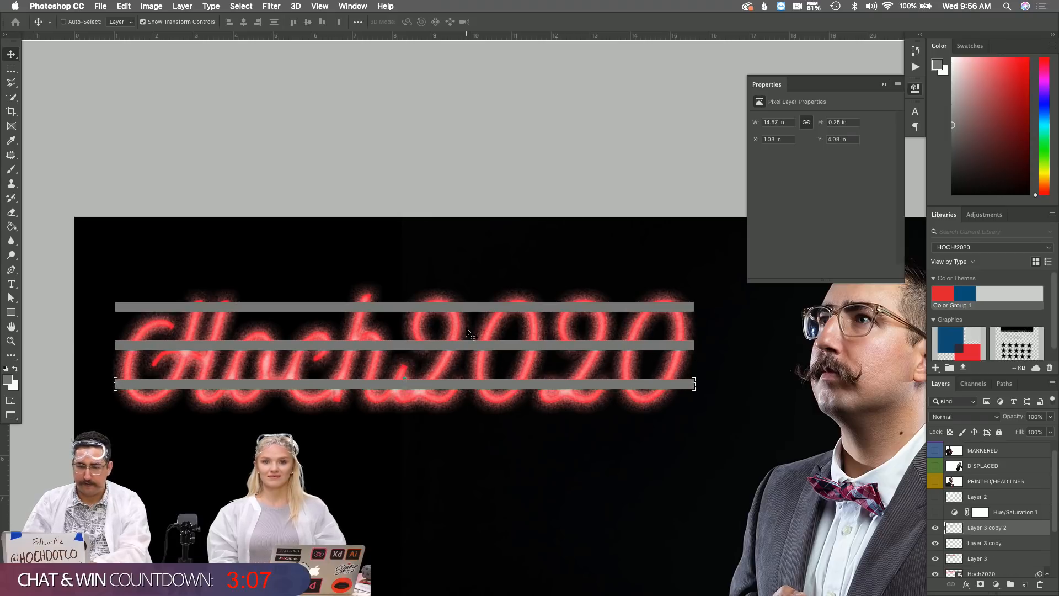
Place the three bar layers beneath the Hoch2020 headline layer and set their opacity to 30%
{"action": "left_click", "coordinate": [979, 559], "text": "shift"}
{"action": "scroll", "coordinate": [984, 539], "scroll_direction": "down", "scroll_amount": 2}
{"action": "left_click_drag", "start_coordinate": [994, 484], "coordinate": [987, 528]}
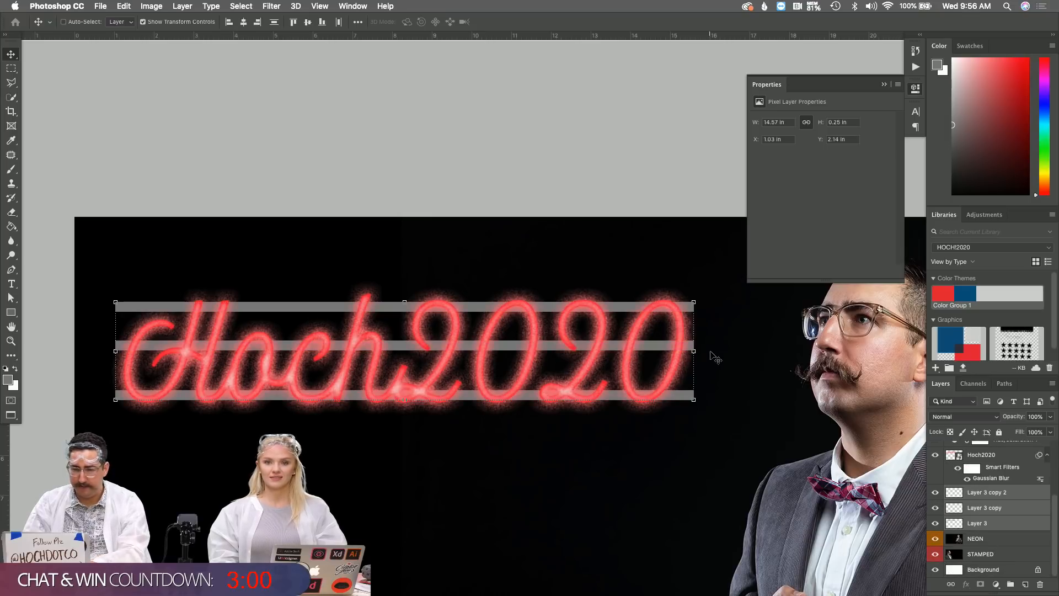
{"action": "left_click", "coordinate": [1034, 416]}
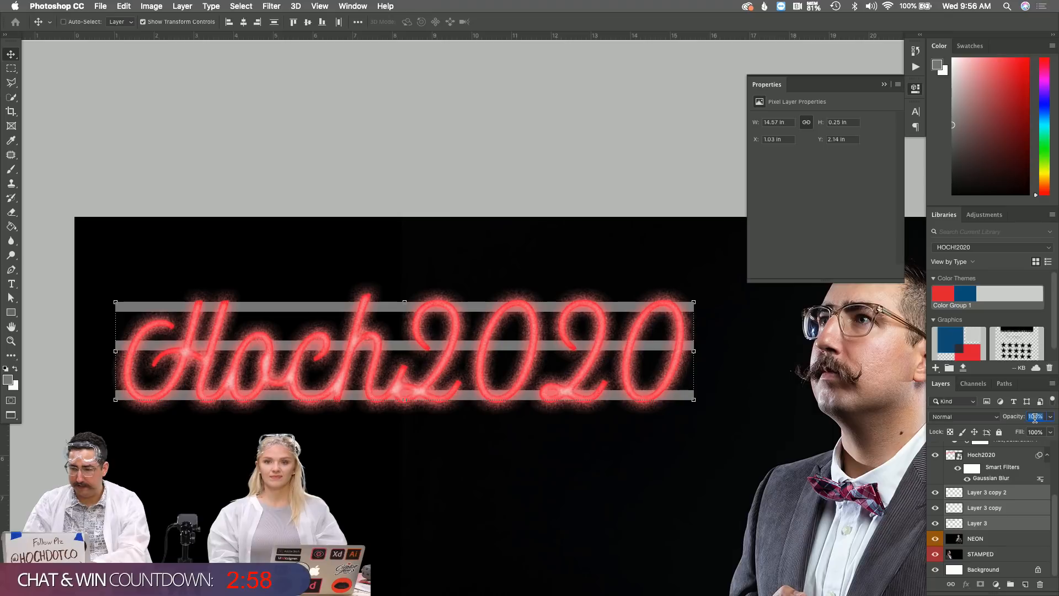
{"action": "type", "text": "30"}
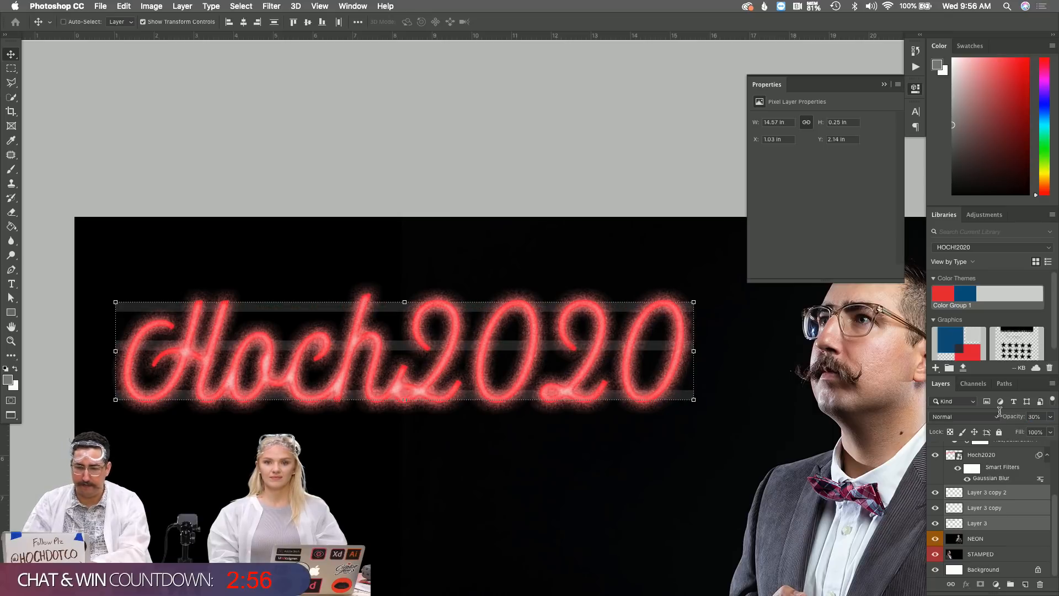
{"action": "left_click", "coordinate": [992, 538]}
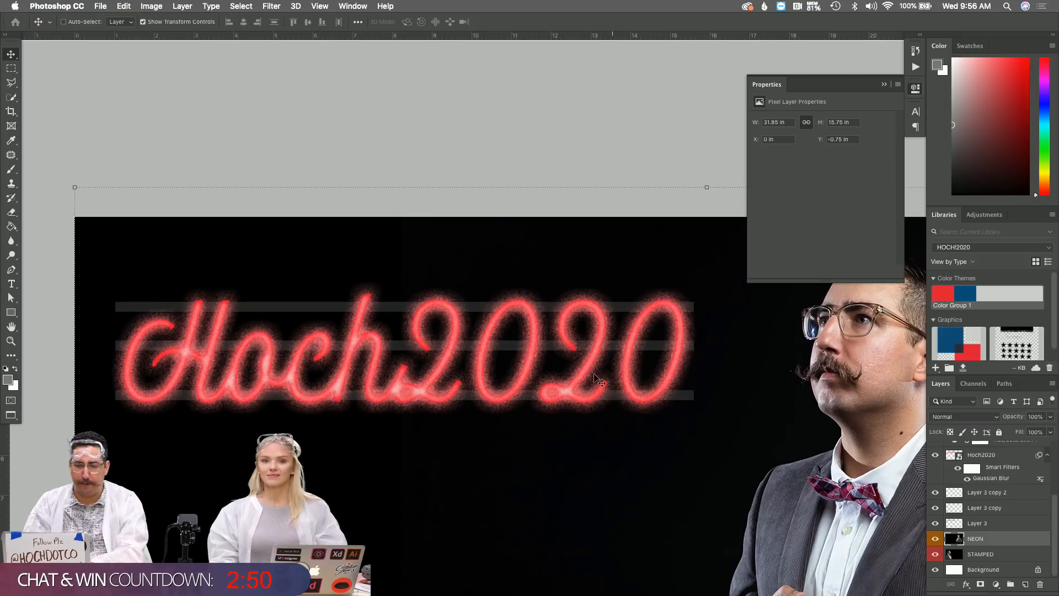
Inspect the bars behind the headline's digits up close and group the three bar layers
{"action": "key", "text": "z"}
{"action": "left_click", "coordinate": [454, 337]}
{"action": "left_click", "coordinate": [467, 342]}
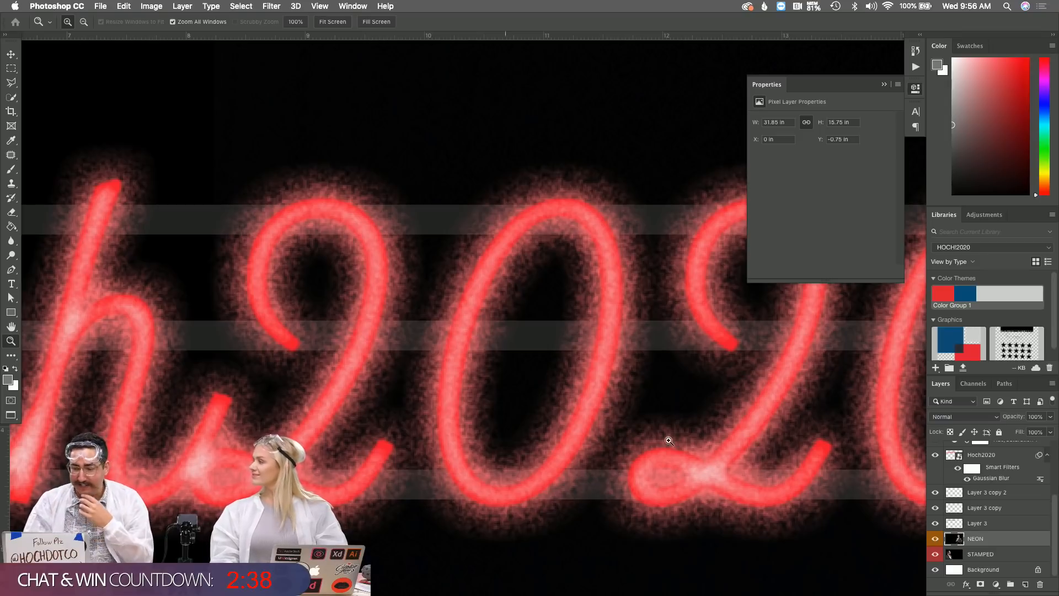
{"action": "left_click", "coordinate": [992, 494]}
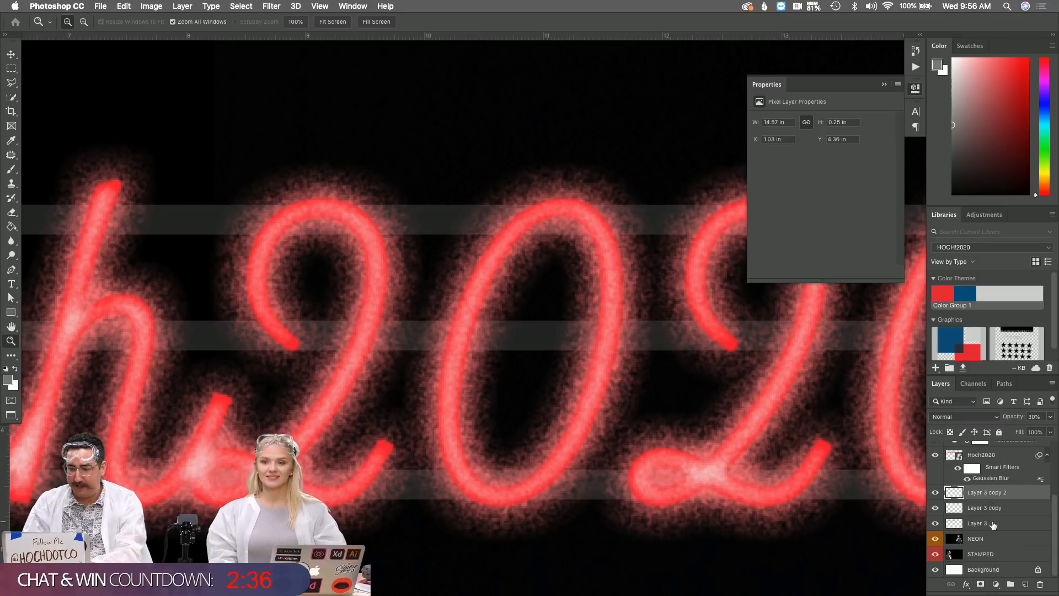
{"action": "left_click", "coordinate": [987, 523], "text": "shift"}
{"action": "key", "text": "super+g"}
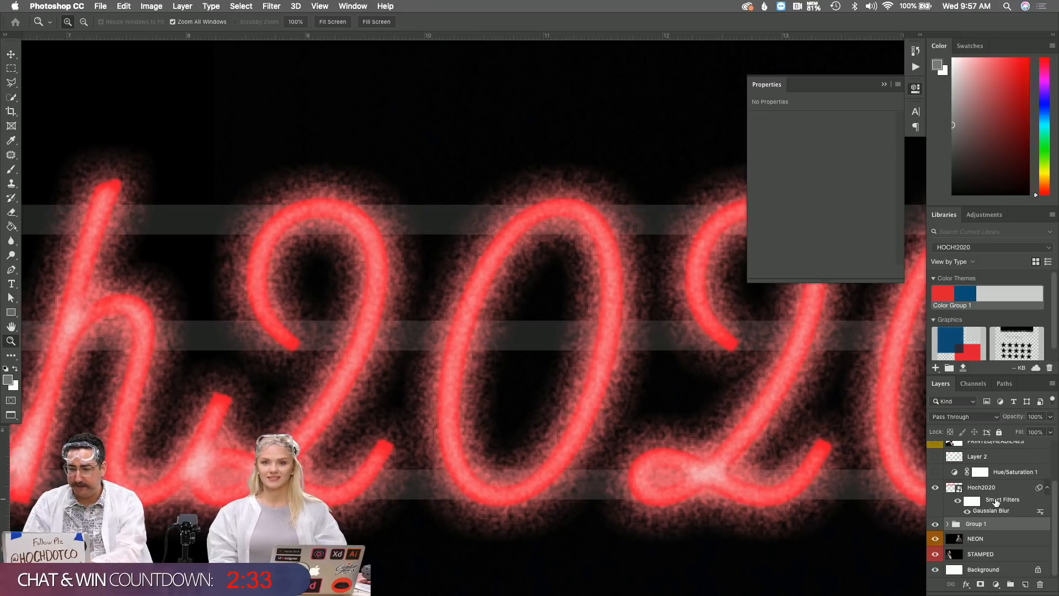
Copy the layer style of the text inside the headline smart object and paste it onto the bar group
{"action": "double_click", "coordinate": [954, 488]}
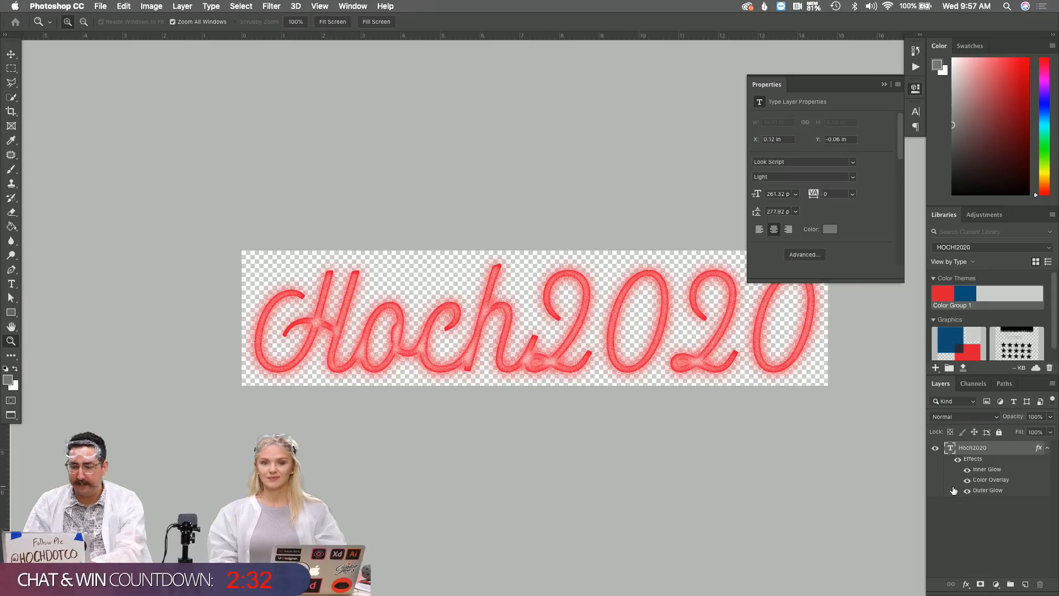
{"action": "right_click", "coordinate": [977, 460]}
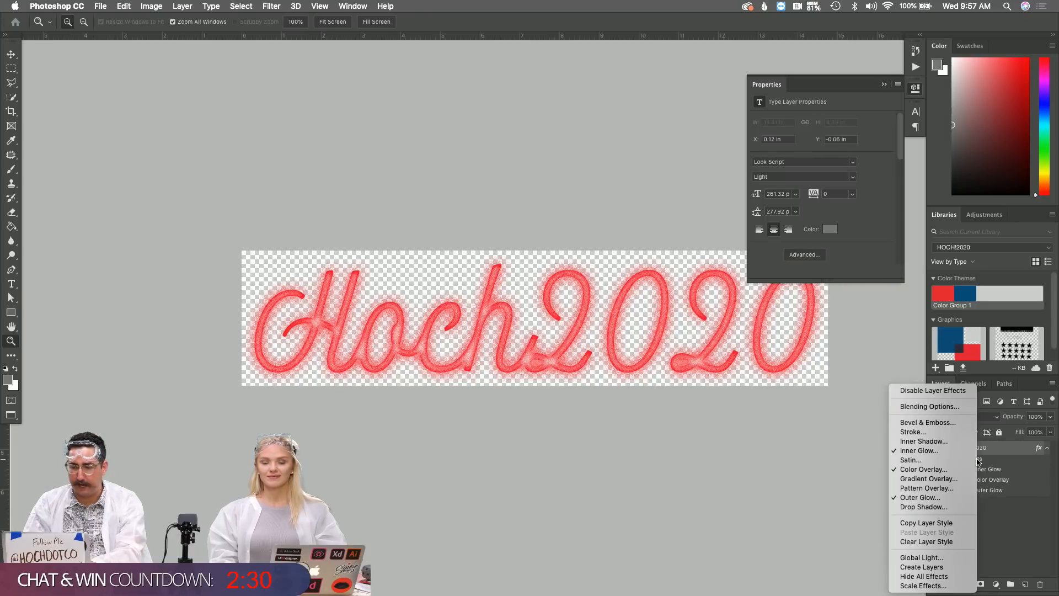
{"action": "left_click", "coordinate": [930, 523]}
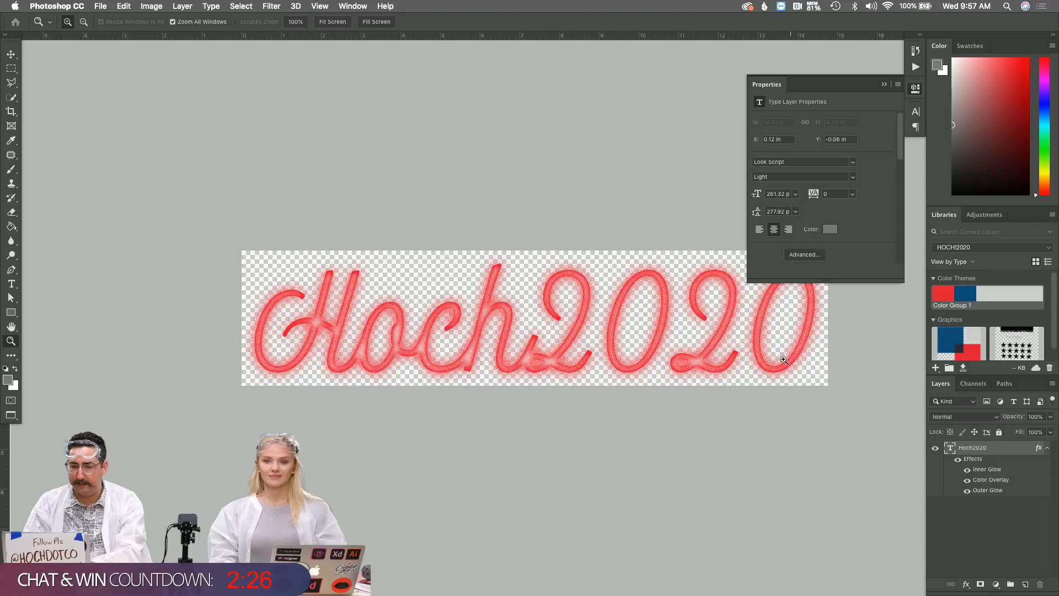
{"action": "key", "text": "super+w"}
{"action": "scroll", "coordinate": [989, 532], "scroll_direction": "down", "scroll_amount": 2}
{"action": "right_click", "coordinate": [989, 525]}
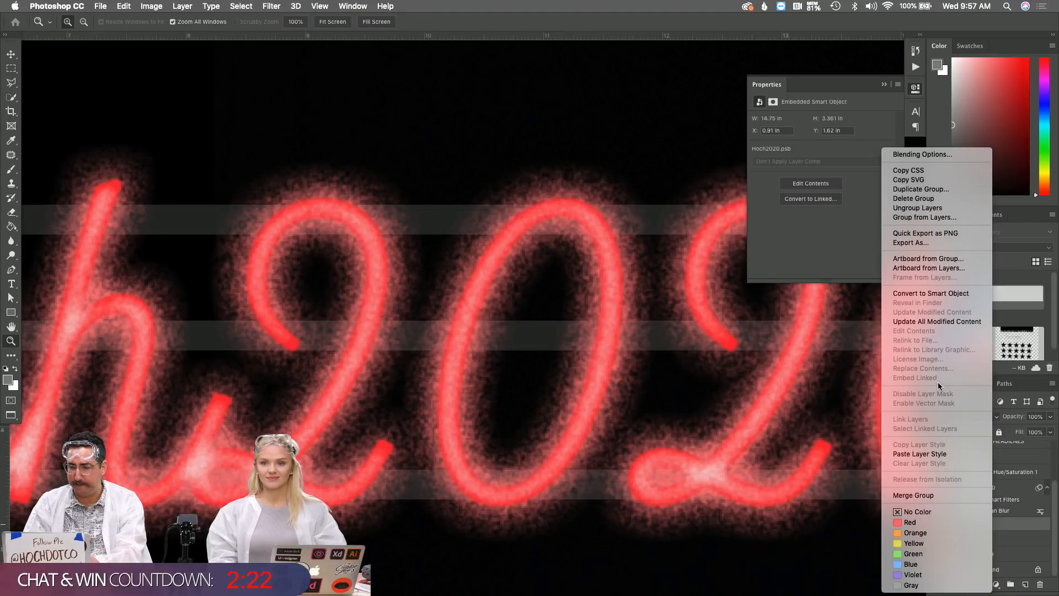
{"action": "left_click", "coordinate": [935, 453]}
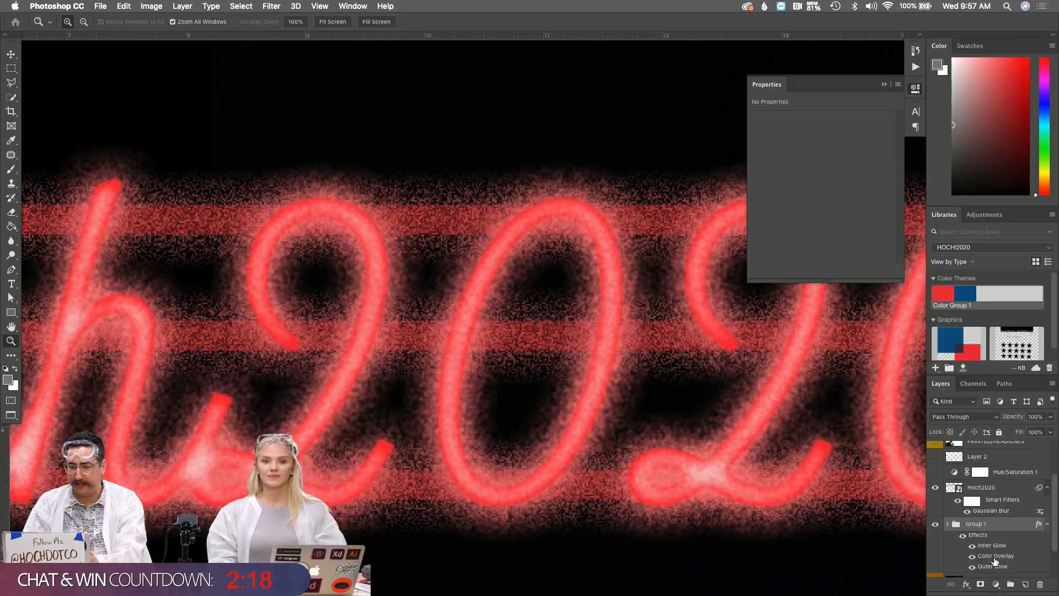
Hide the bar group's Color Overlay and Outer Glow, and set its Inner Glow to colour fce1e1 with a 73 px size
{"action": "left_click", "coordinate": [972, 556]}
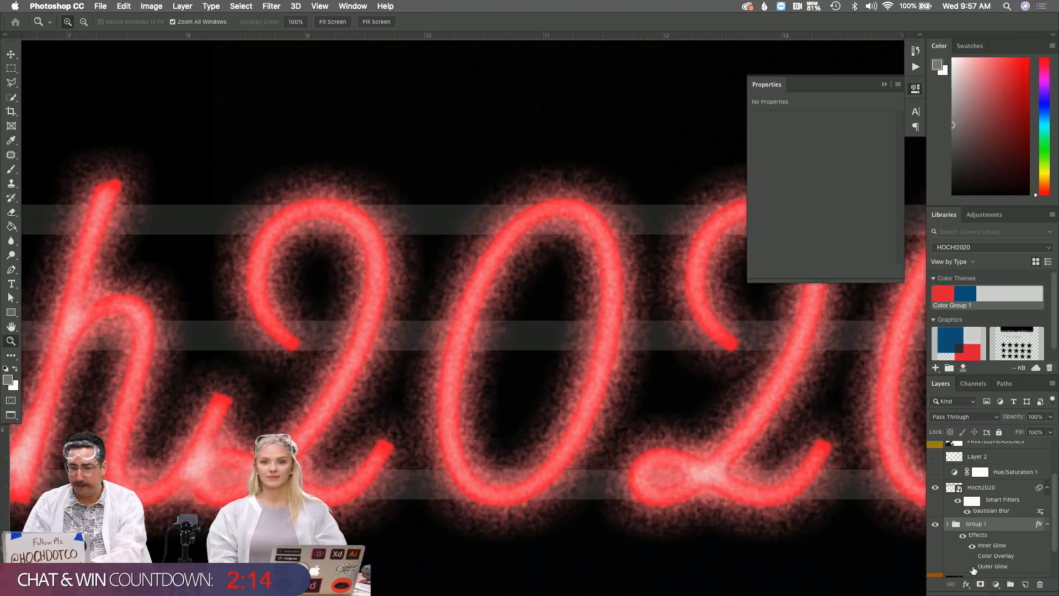
{"action": "double_click", "coordinate": [1000, 545]}
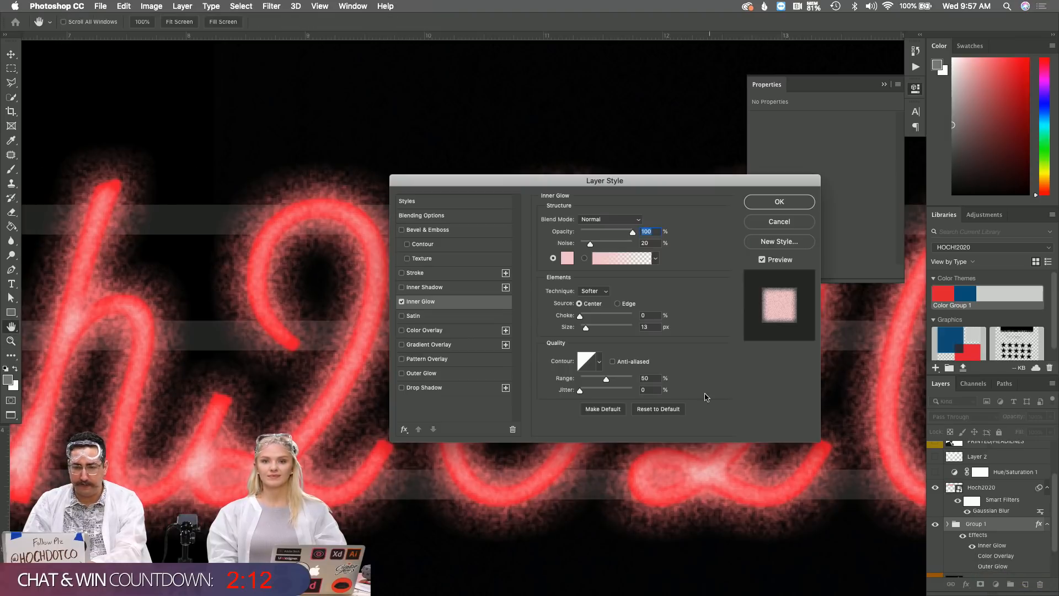
{"action": "left_click", "coordinate": [569, 258]}
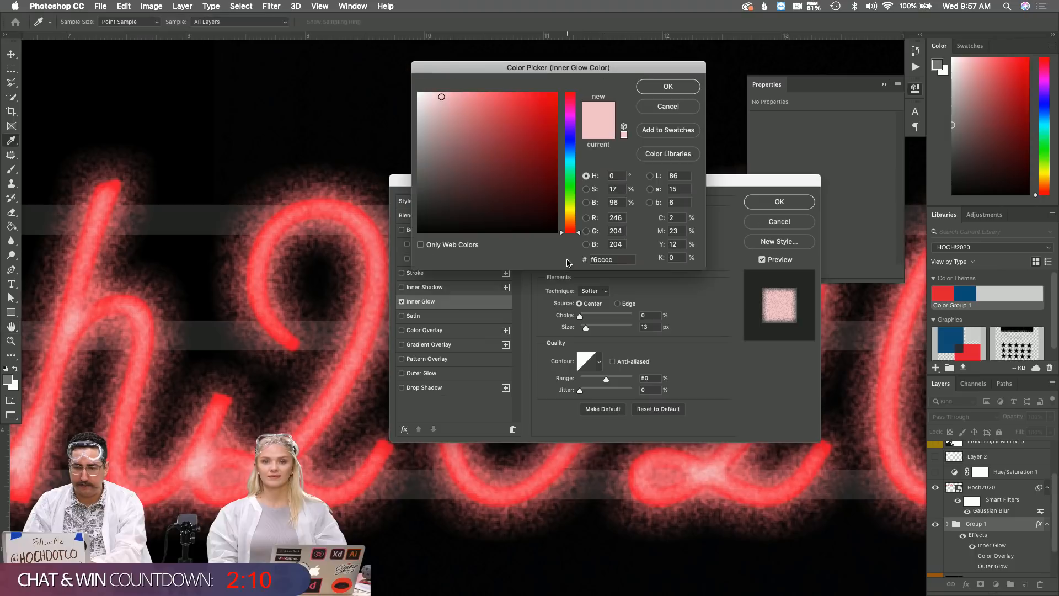
{"action": "left_click_drag", "start_coordinate": [482, 136], "coordinate": [432, 93]}
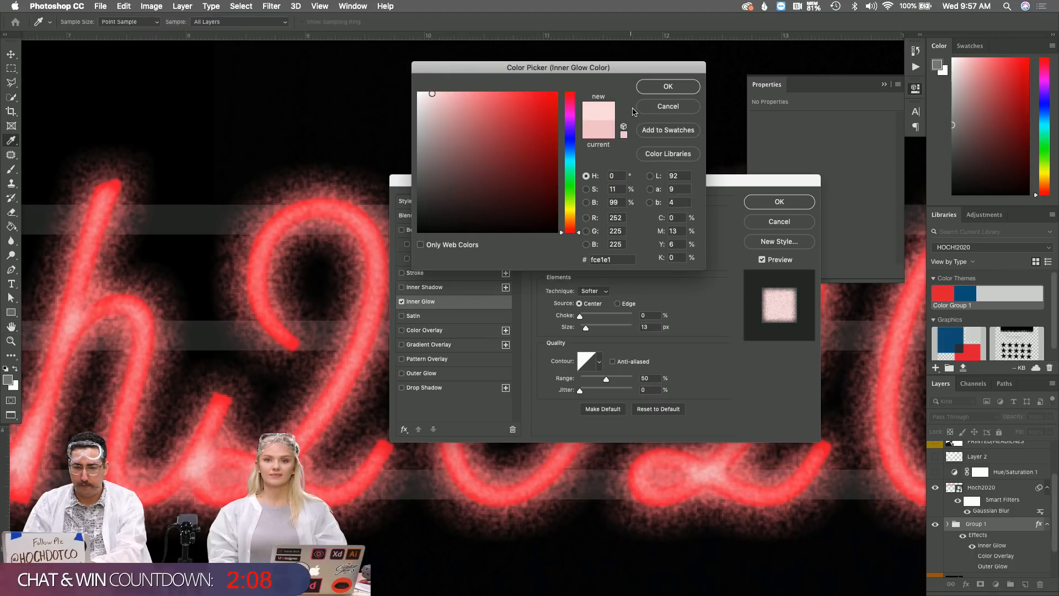
{"action": "left_click", "coordinate": [668, 88]}
{"action": "left_click_drag", "start_coordinate": [585, 327], "coordinate": [599, 334]}
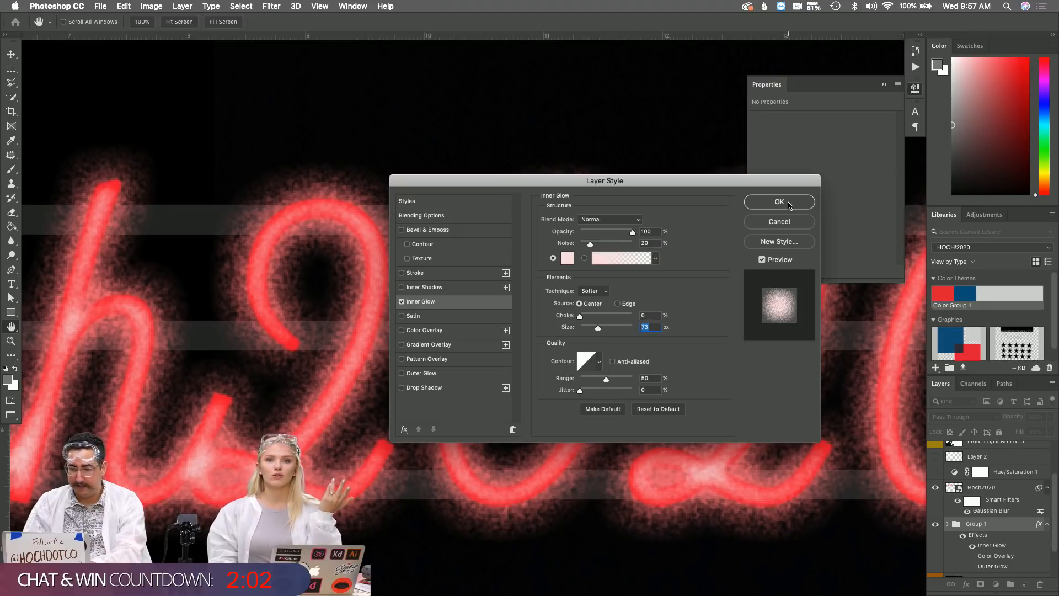
{"action": "left_click", "coordinate": [779, 202]}
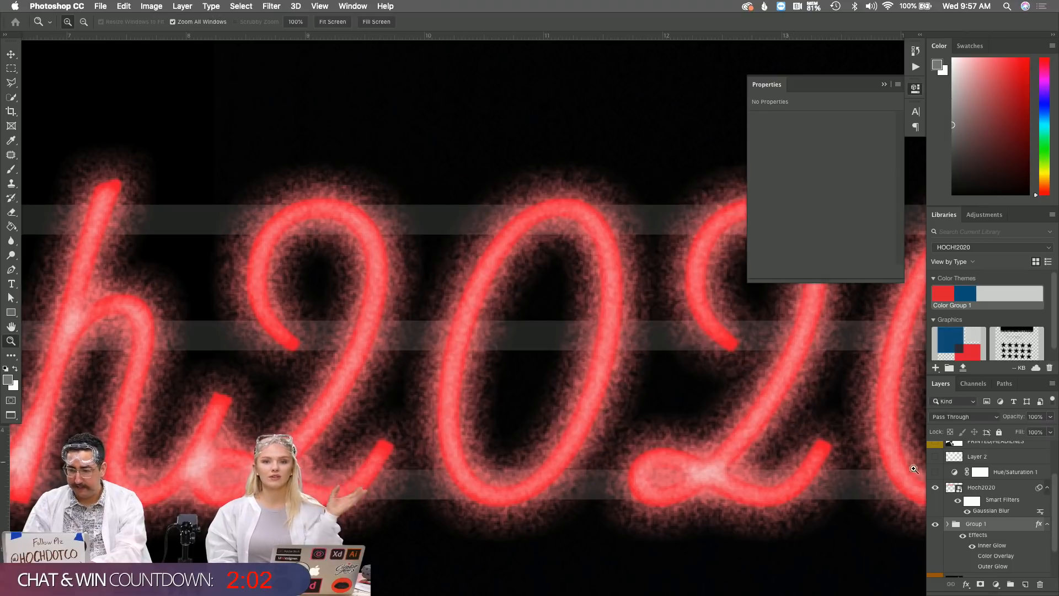
Disable all layer effects on the bar group and check the whole headline against the bars
{"action": "right_click", "coordinate": [993, 531]}
{"action": "left_click", "coordinate": [1006, 531]}
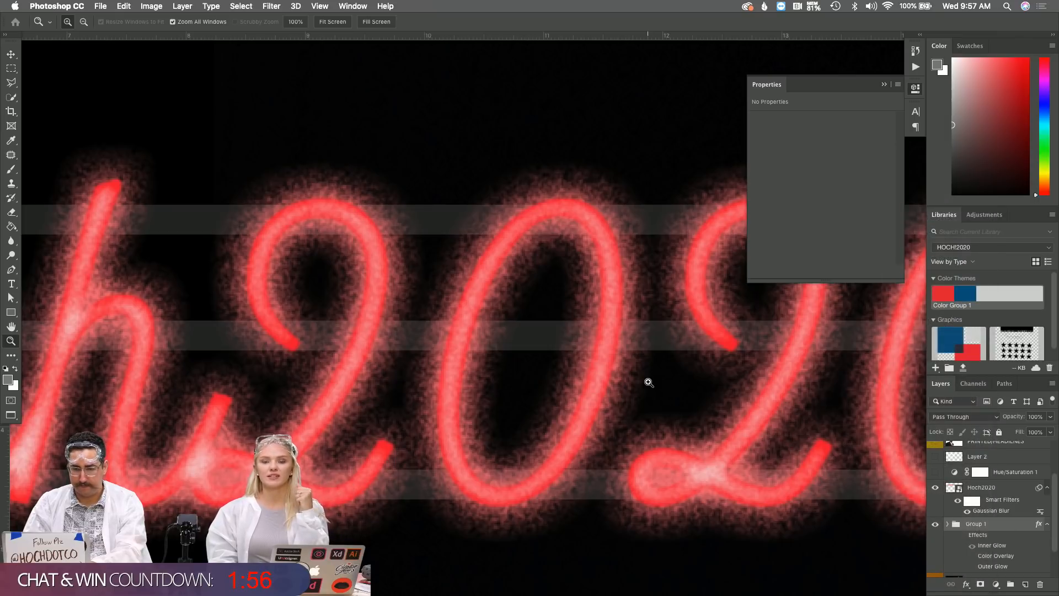
{"action": "left_click", "coordinate": [519, 319], "text": "alt"}
{"action": "left_click", "coordinate": [519, 320], "text": "alt"}
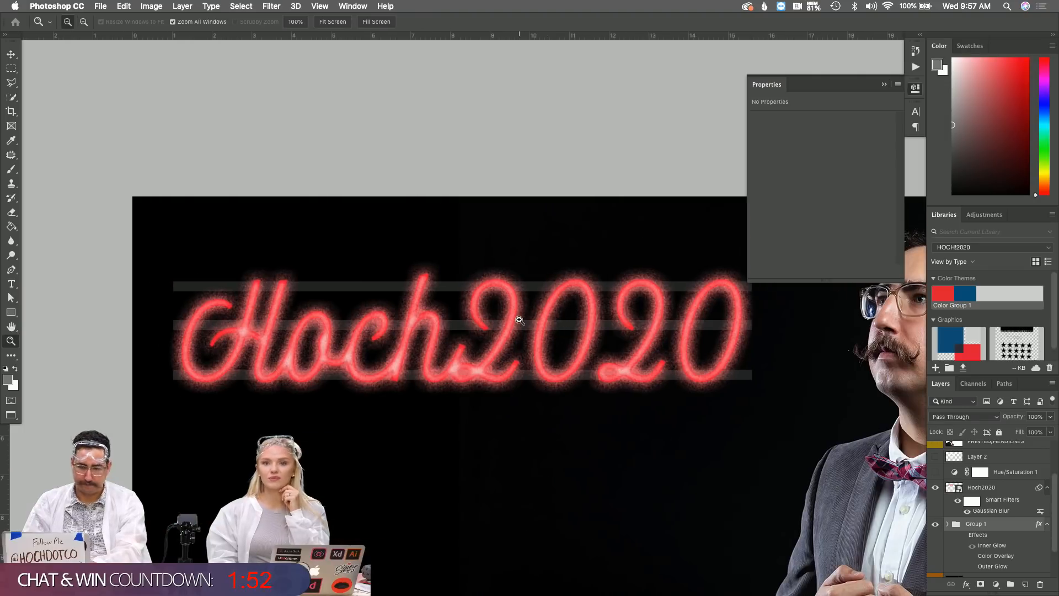
{"action": "scroll", "coordinate": [519, 319], "scroll_direction": "right", "scroll_amount": 2}
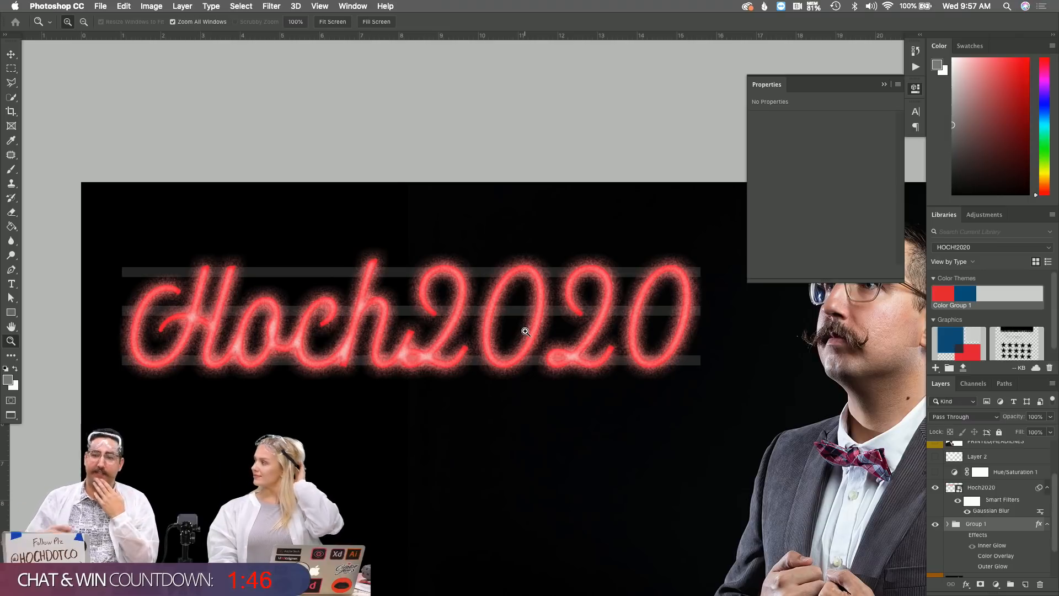
Toggle the Hue/Saturation adjustment to compare the lit and unlit sign with its bars, leaving the adjustment visible
{"action": "left_click", "coordinate": [935, 487]}
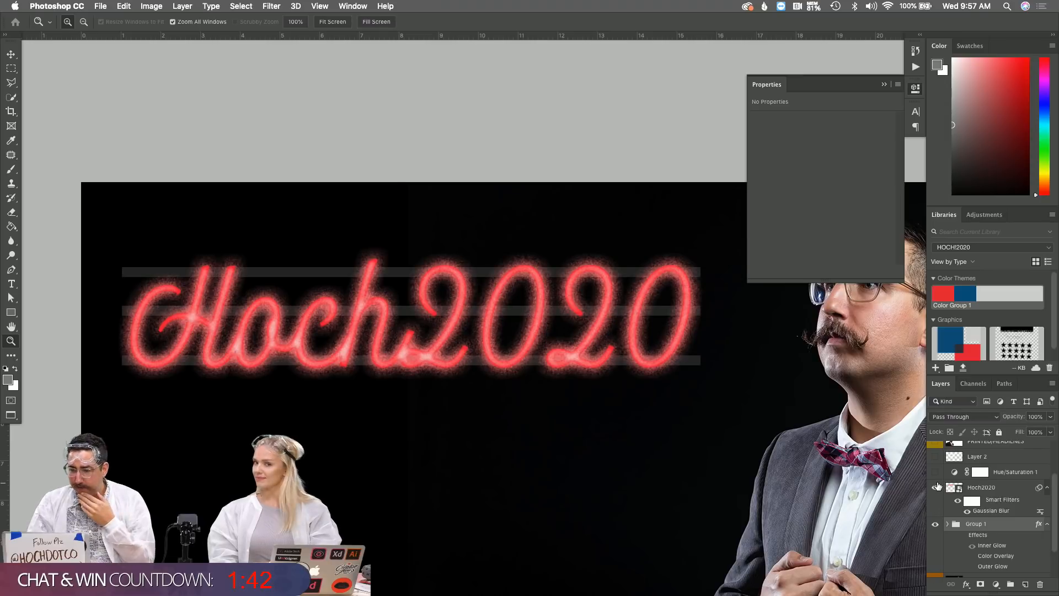
{"action": "left_click", "coordinate": [934, 472]}
{"action": "left_click", "coordinate": [935, 472]}
{"action": "left_click", "coordinate": [934, 472]}
{"action": "left_click", "coordinate": [935, 472]}
{"action": "left_click", "coordinate": [934, 472]}
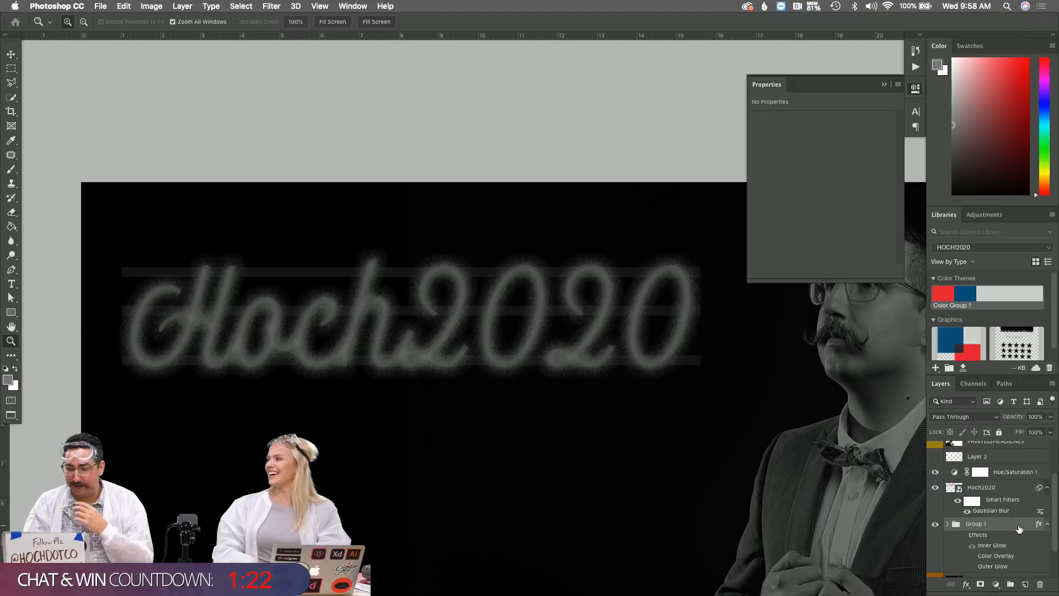
Review the Hoch2020 smart object's layer options and toggle the light spots on Layer 2 to compare, leaving them hidden
{"action": "scroll", "coordinate": [1004, 530], "scroll_direction": "up", "scroll_amount": 3}
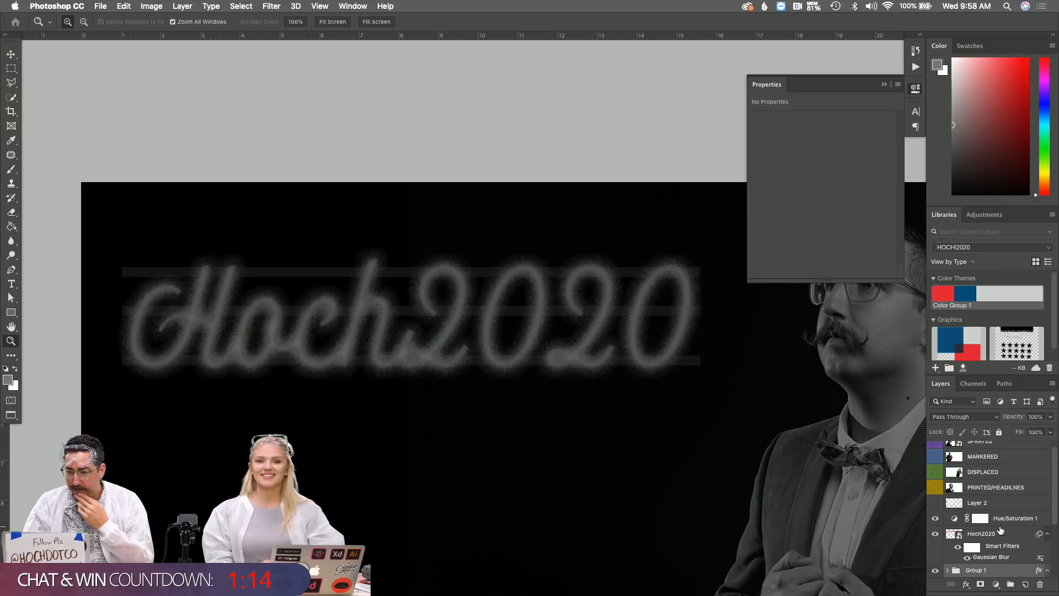
{"action": "right_click", "coordinate": [1004, 534]}
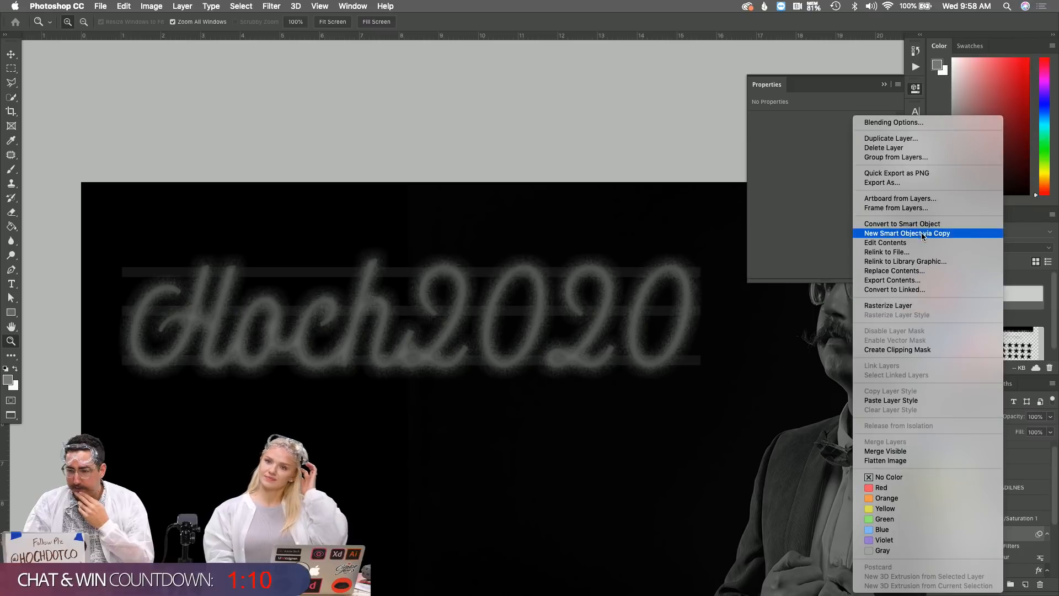
{"action": "left_click", "coordinate": [1026, 531]}
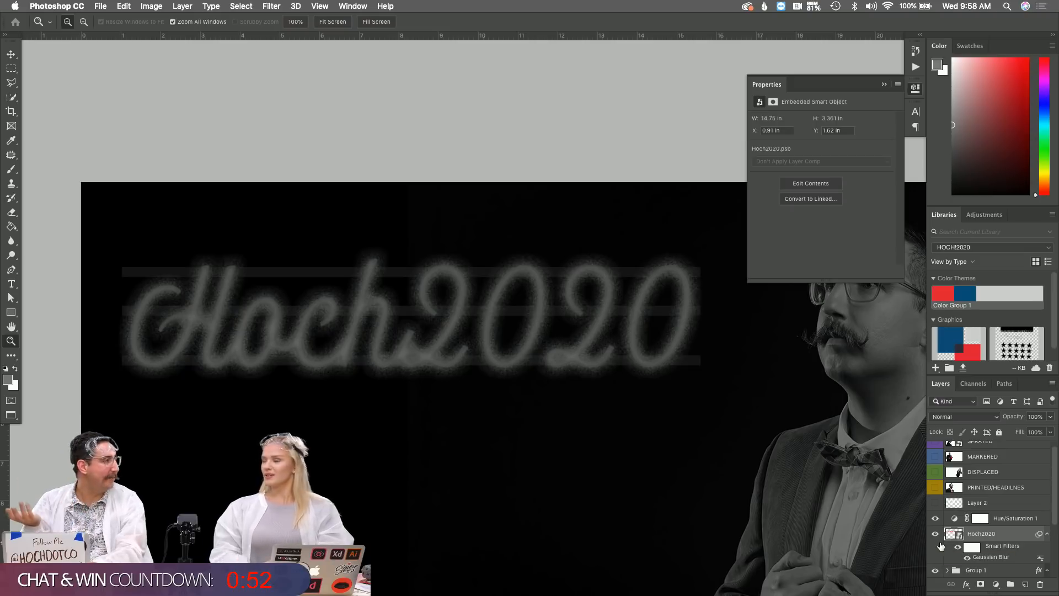
{"action": "key", "text": "super+Tab"}
{"action": "key", "text": "super+Tab"}
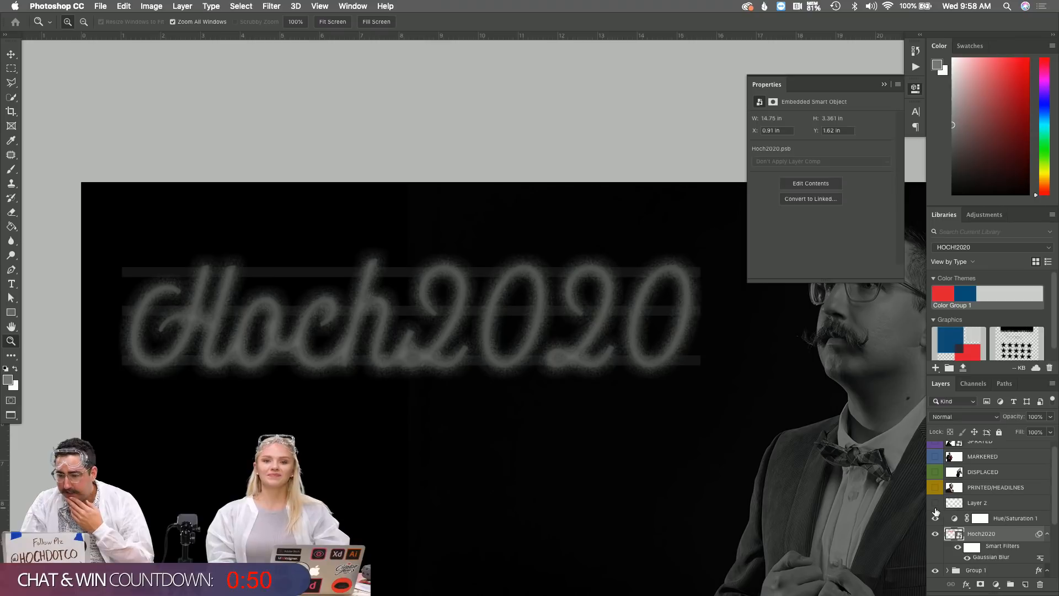
{"action": "left_click", "coordinate": [934, 503]}
{"action": "left_click", "coordinate": [935, 503]}
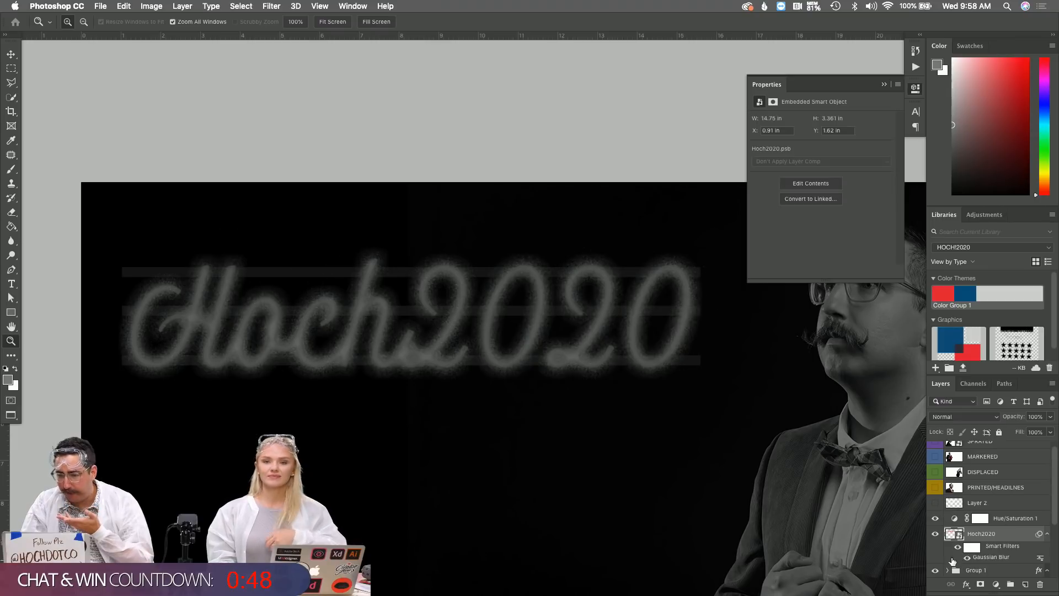
{"action": "scroll", "coordinate": [937, 571], "scroll_direction": "down", "scroll_amount": 2}
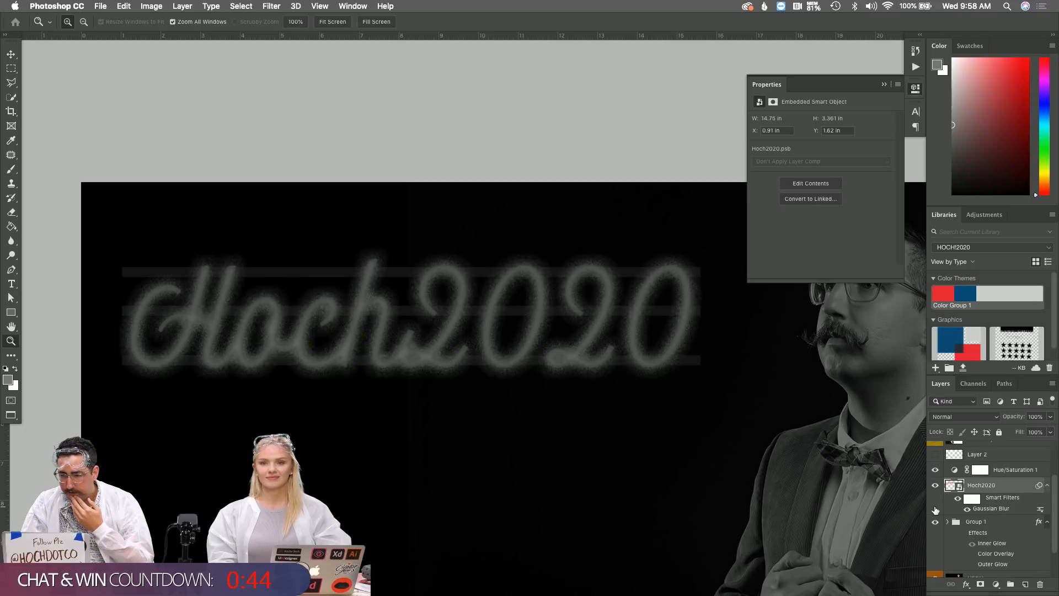
Hide the Hue/Saturation adjustment and create a frame animation in the Timeline starting from the lit sign
{"action": "scroll", "coordinate": [935, 516], "scroll_direction": "down", "scroll_amount": 2}
{"action": "scroll", "coordinate": [934, 510], "scroll_direction": "up", "scroll_amount": 4}
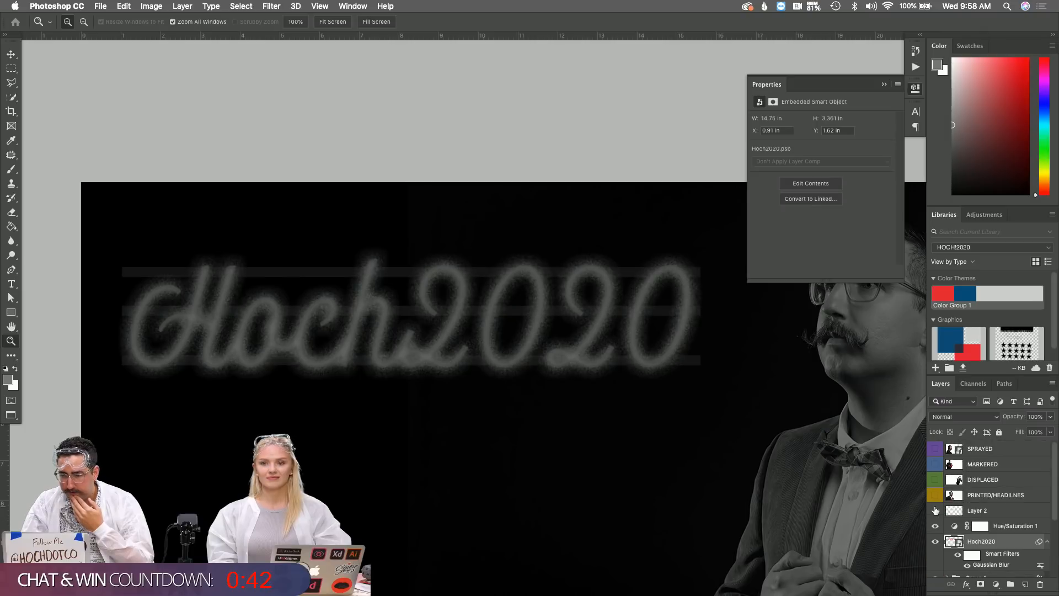
{"action": "left_click", "coordinate": [935, 526]}
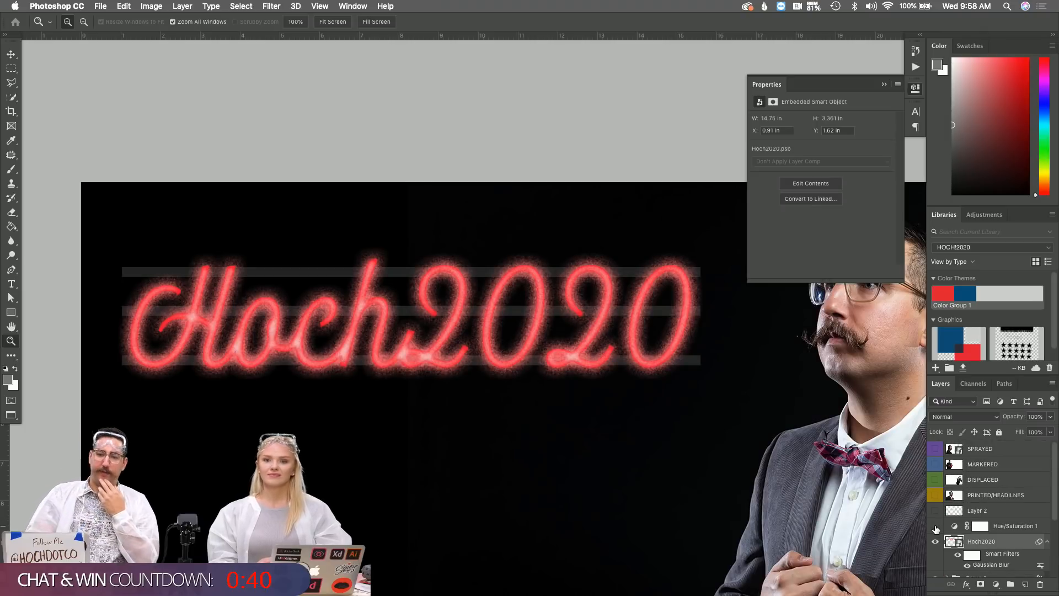
{"action": "left_click", "coordinate": [364, 6]}
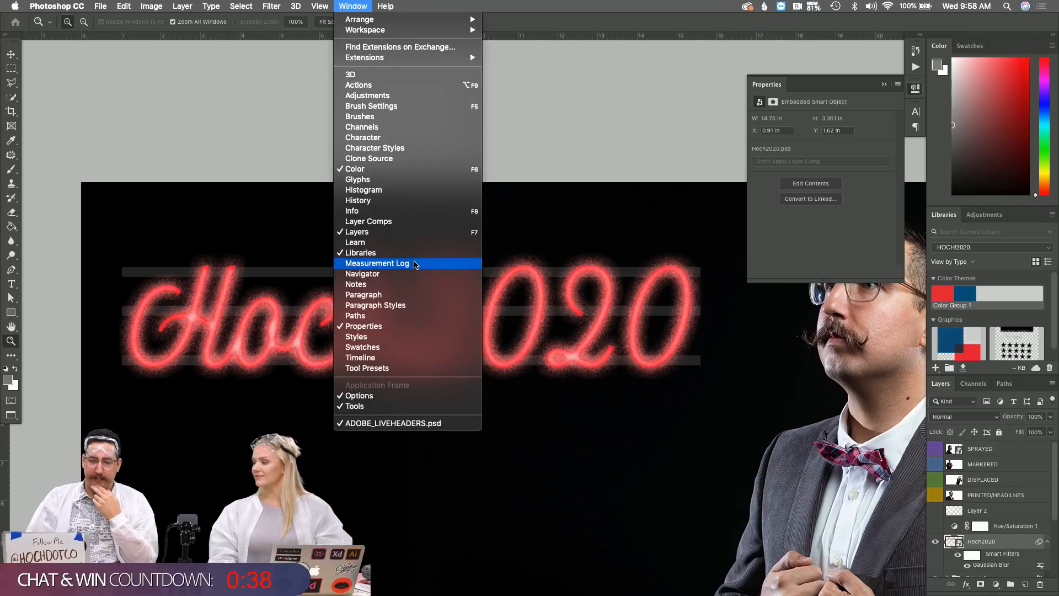
{"action": "left_click", "coordinate": [374, 357]}
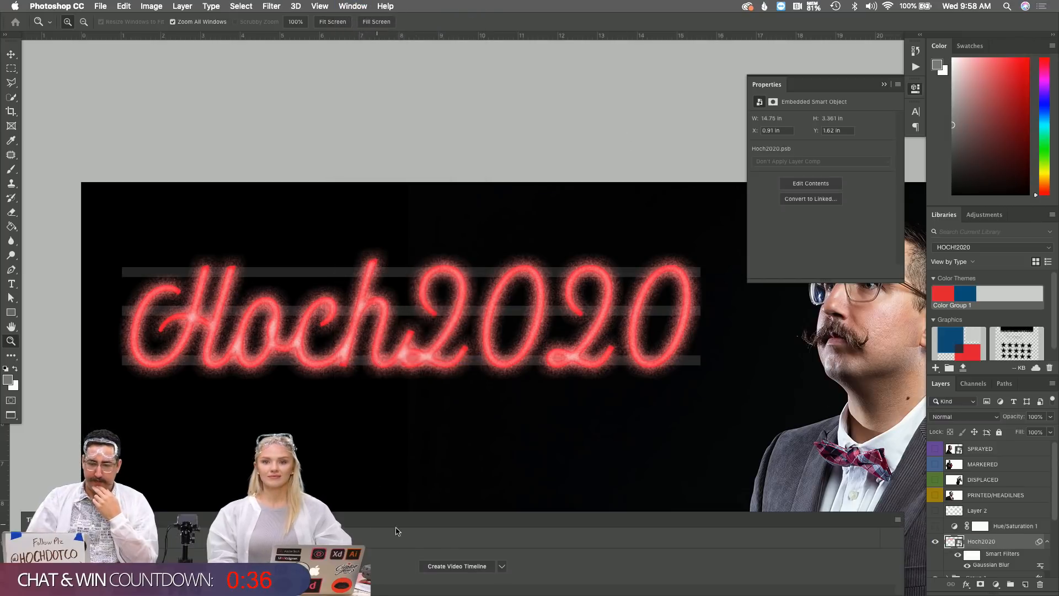
{"action": "left_click", "coordinate": [501, 566]}
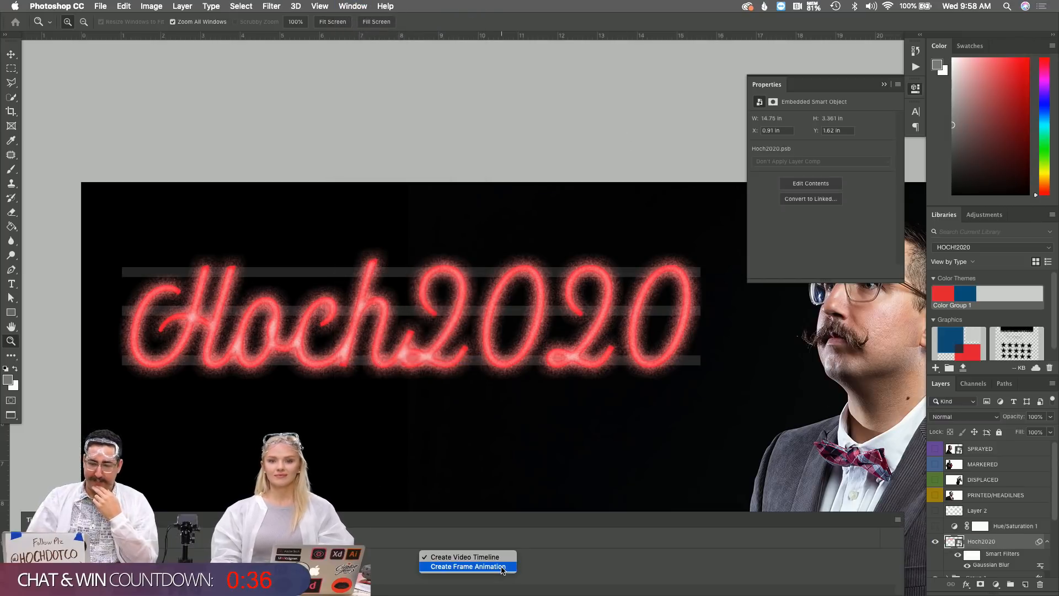
{"action": "left_click", "coordinate": [472, 567]}
{"action": "left_click", "coordinate": [448, 567]}
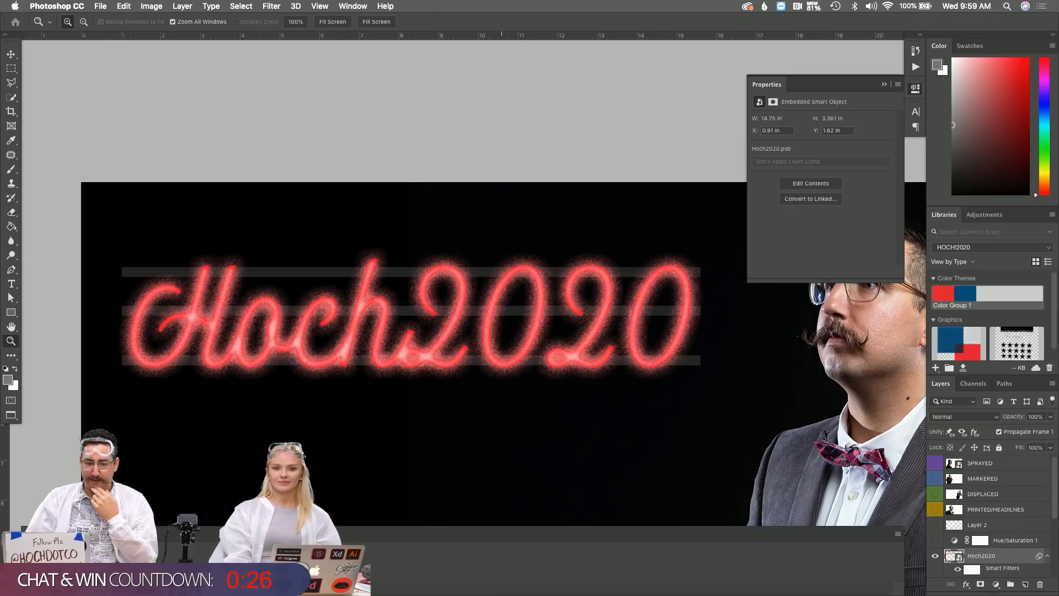
Show the Hue/Saturation adjustment for the second animation frame, set both frames to a 1-second delay, and play the loop
{"action": "left_click", "coordinate": [935, 540]}
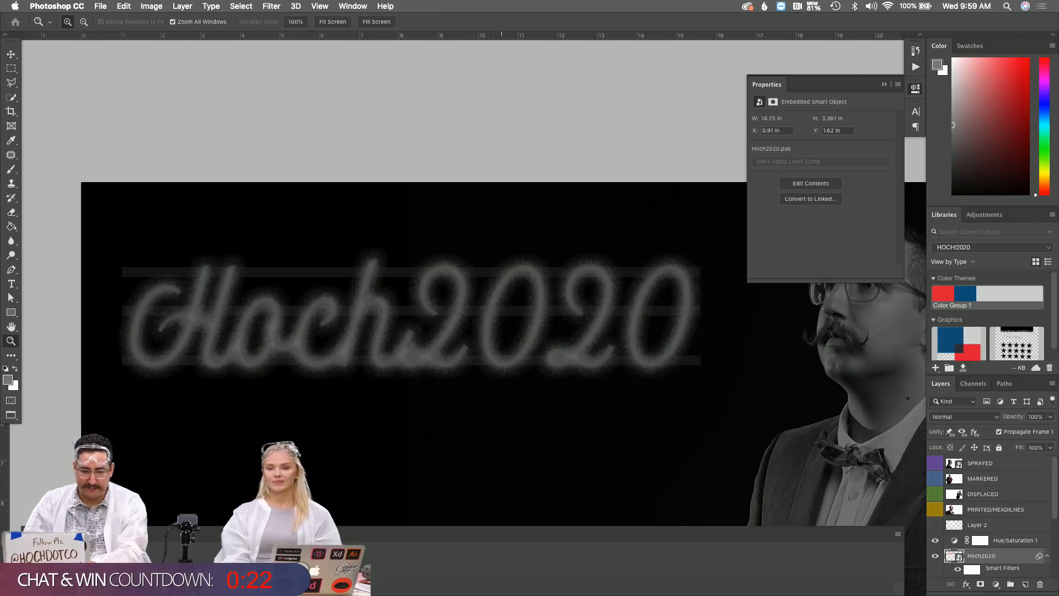
{"action": "left_click", "coordinate": [41, 573]}
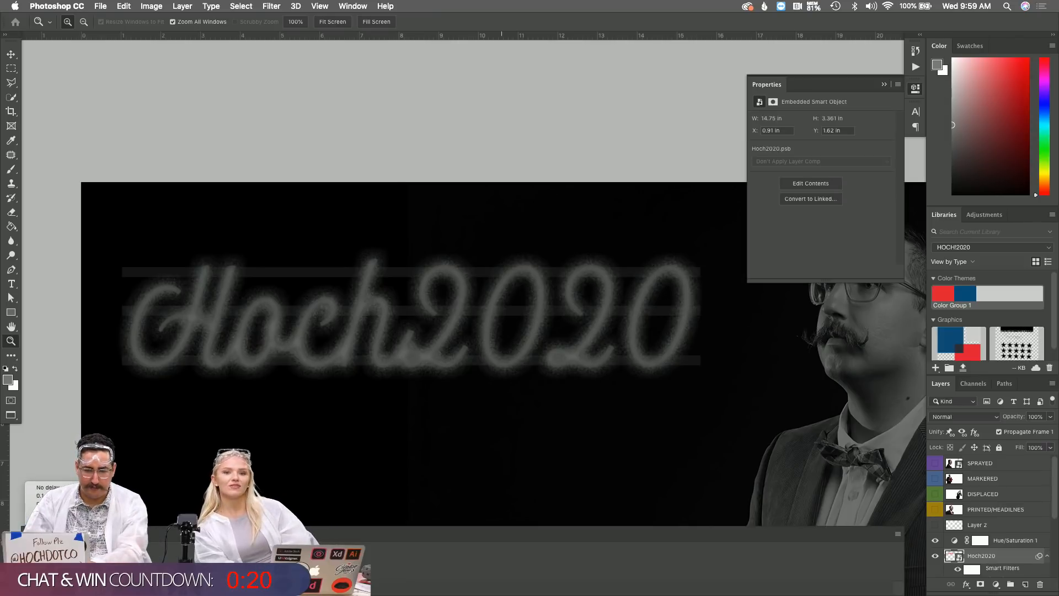
{"action": "key", "text": "Escape"}
{"action": "left_click_drag", "start_coordinate": [177, 534], "coordinate": [324, 355]}
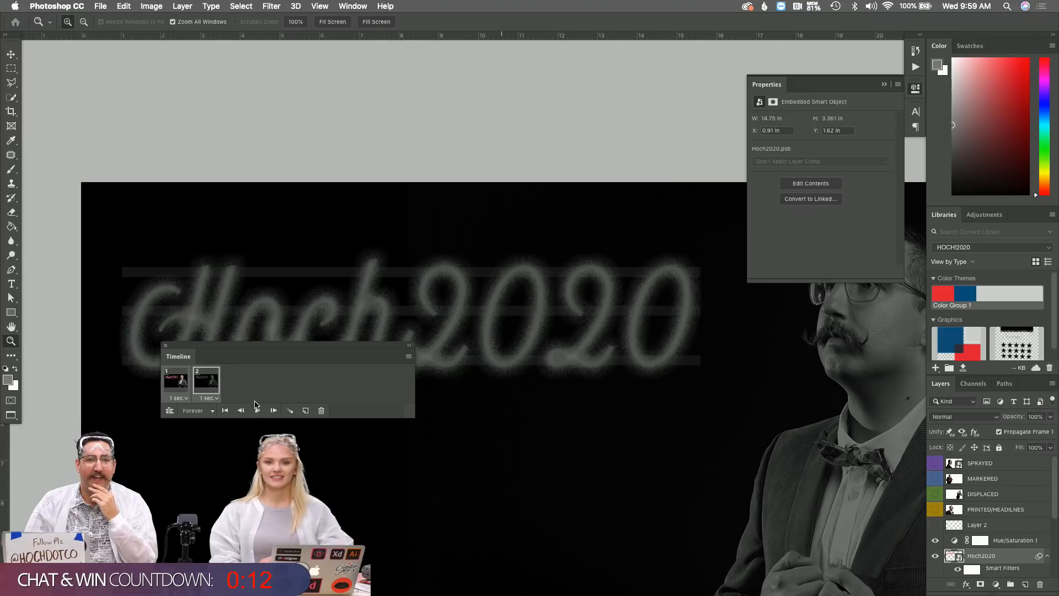
{"action": "left_click", "coordinate": [259, 411]}
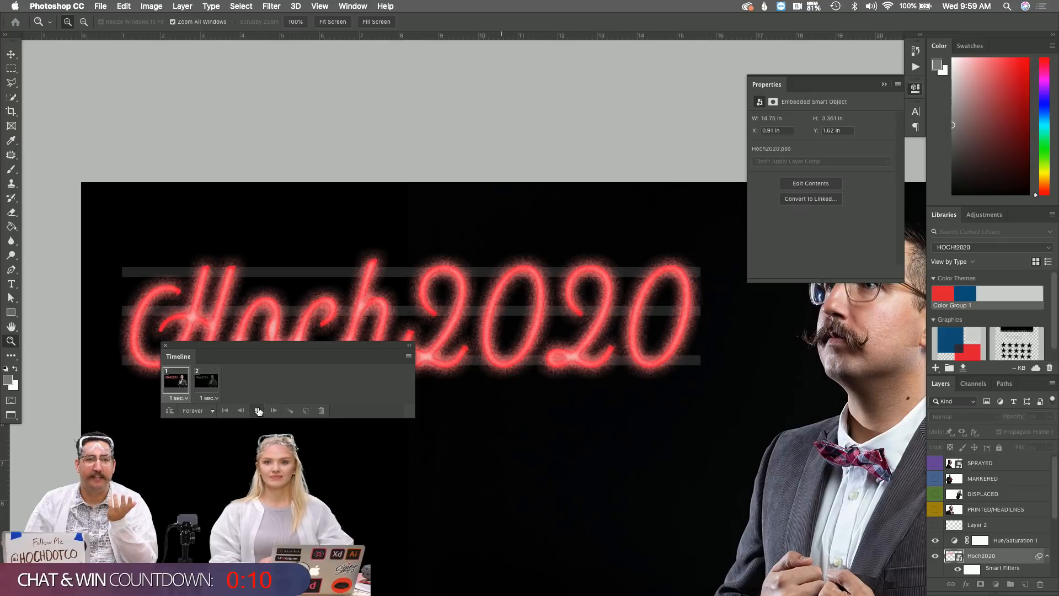
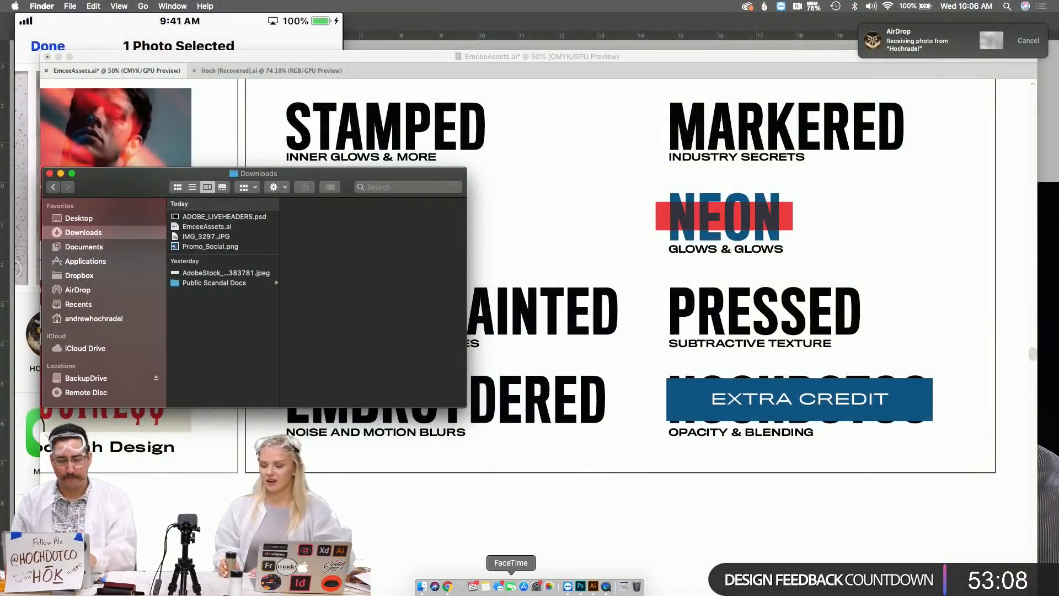
Close the Timeline and open IMG_3297.JPG from Downloads in Photoshop CC 2019, inspecting its speckled texture up close without the Properties in the way
{"action": "left_click", "coordinate": [580, 586]}
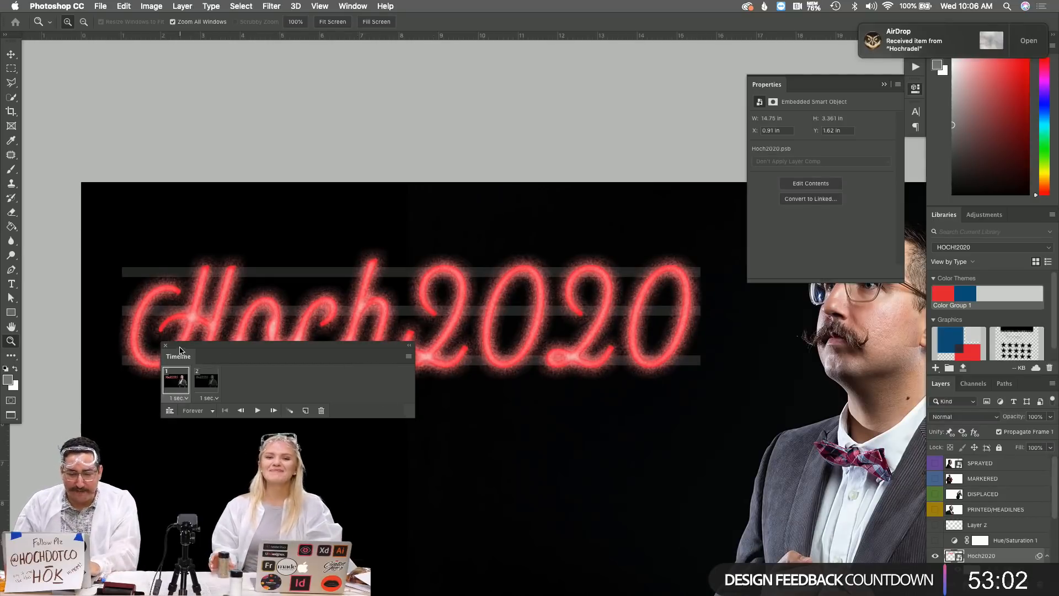
{"action": "left_click", "coordinate": [164, 346]}
{"action": "key", "text": "super+Tab"}
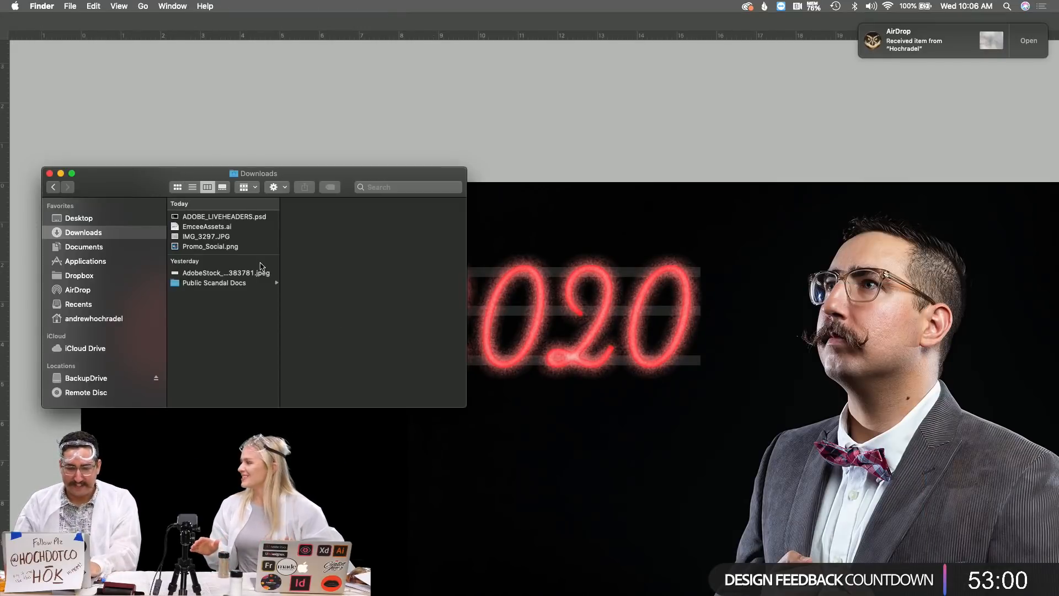
{"action": "left_click", "coordinate": [217, 238]}
{"action": "right_click", "coordinate": [217, 238]}
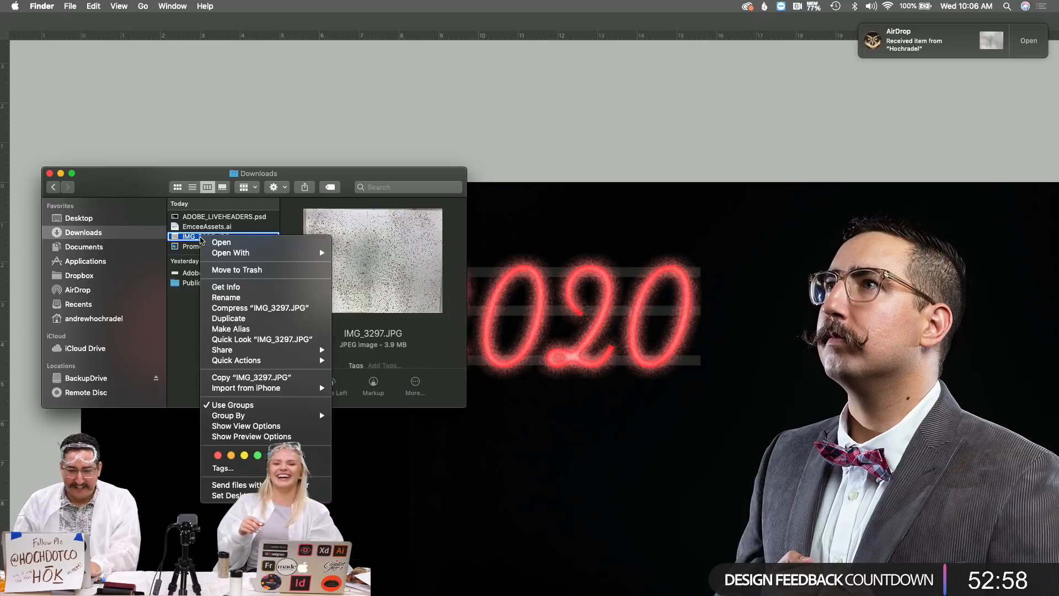
{"action": "mouse_move", "coordinate": [320, 253]}
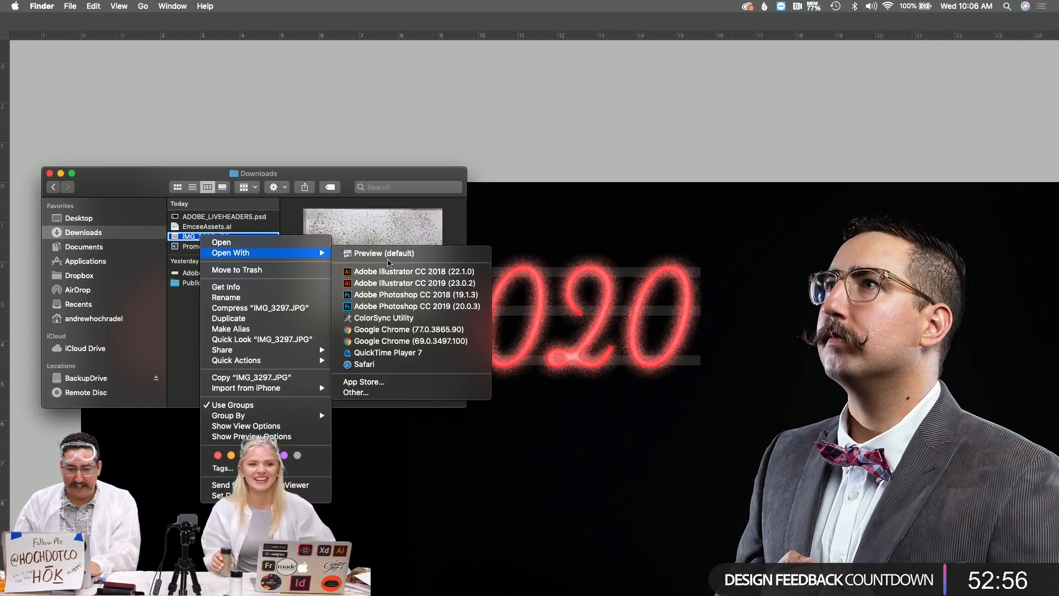
{"action": "left_click", "coordinate": [418, 306]}
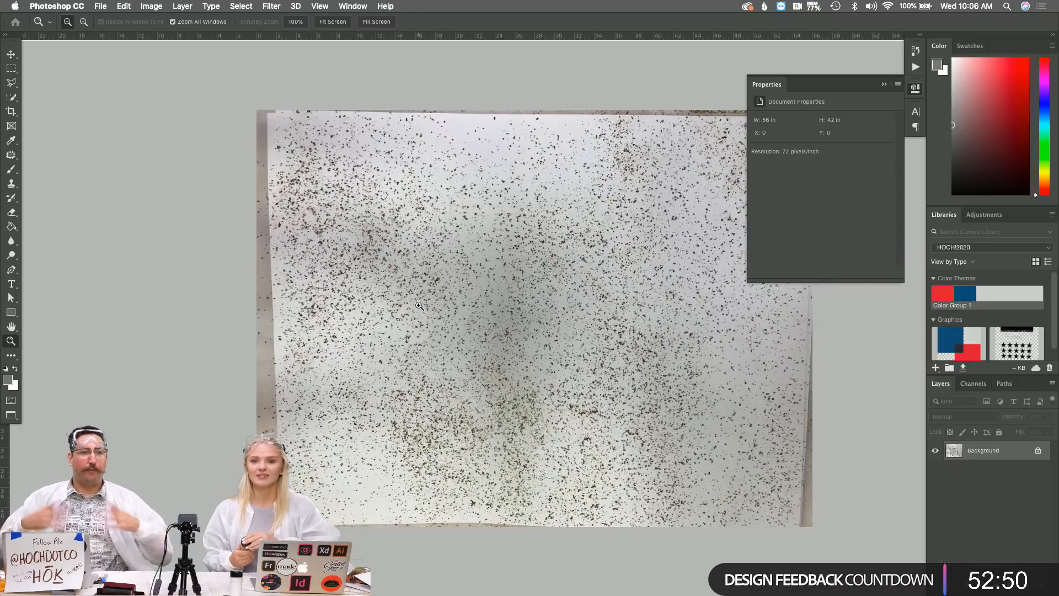
{"action": "left_click", "coordinate": [561, 330]}
{"action": "scroll", "coordinate": [560, 331], "scroll_direction": "right", "scroll_amount": 2}
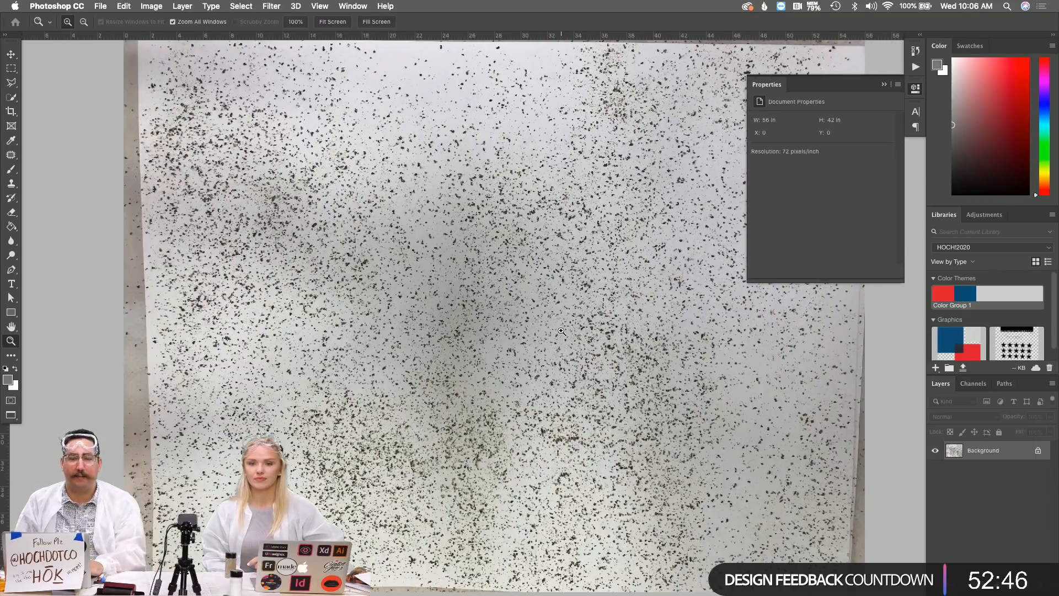
{"action": "left_click", "coordinate": [881, 85]}
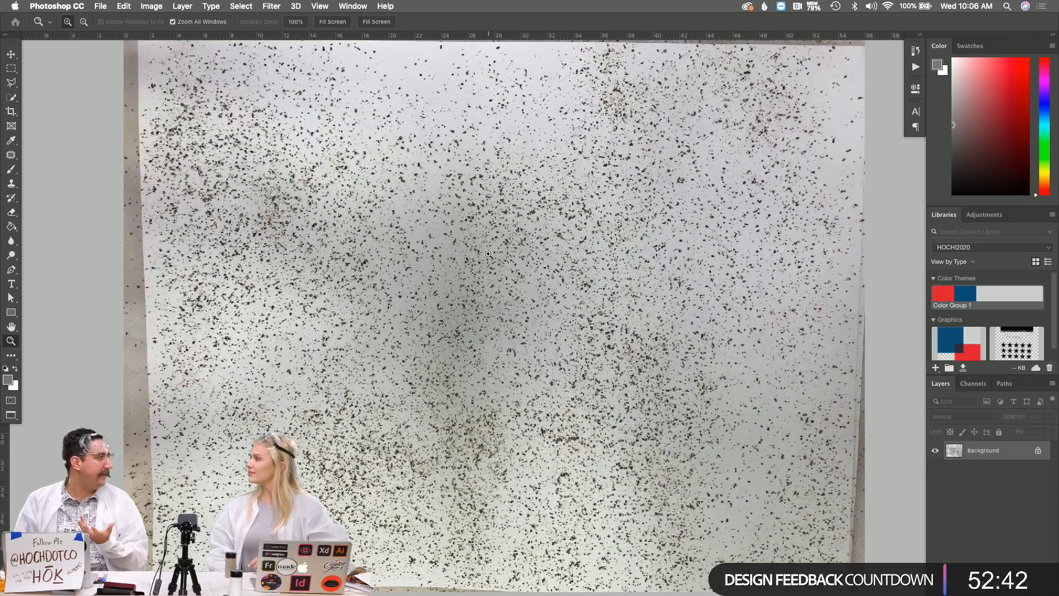
Switch to Illustrator and duplicate the black "MC FOR ALL" round badge in EmceeAssets.ai to the left of the original
{"action": "mouse_move", "coordinate": [487, 592]}
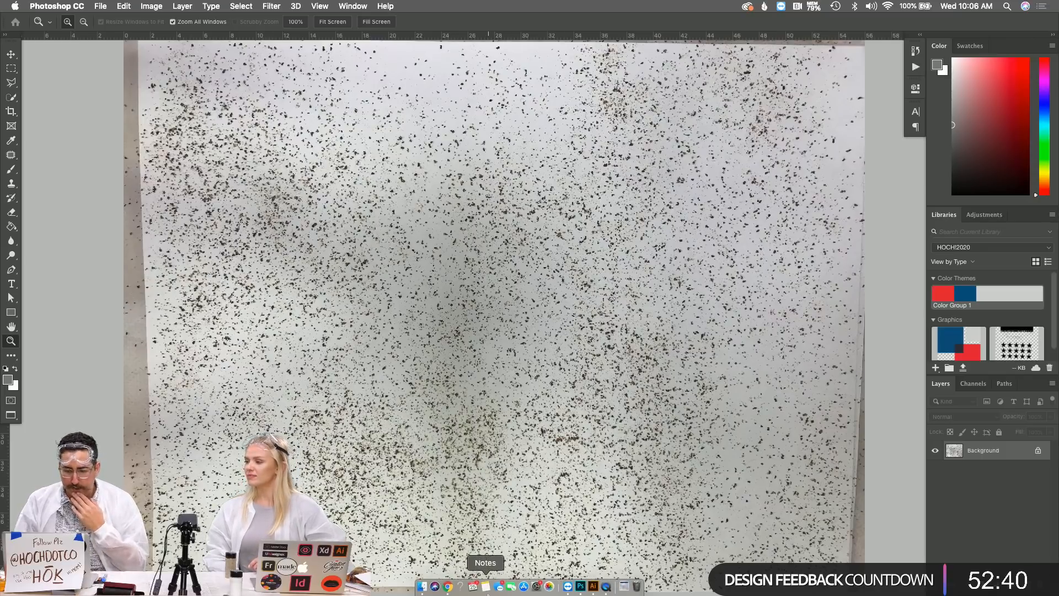
{"action": "left_click", "coordinate": [592, 587]}
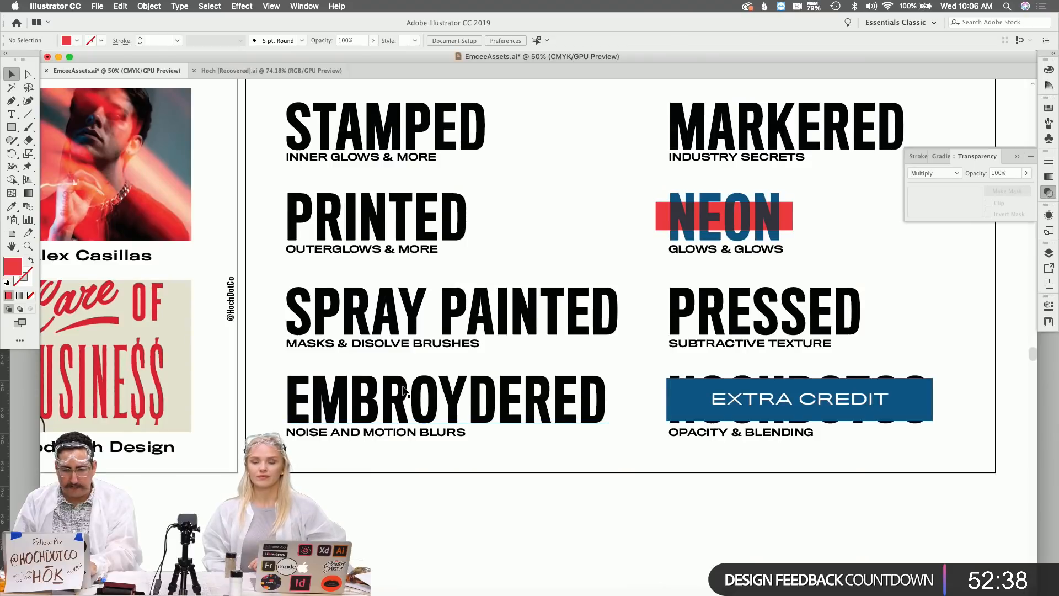
{"action": "scroll", "coordinate": [407, 386], "scroll_direction": "up", "scroll_amount": 3}
{"action": "scroll", "coordinate": [405, 391], "scroll_direction": "down", "scroll_amount": 10}
{"action": "scroll", "coordinate": [405, 392], "scroll_direction": "left", "scroll_amount": 5}
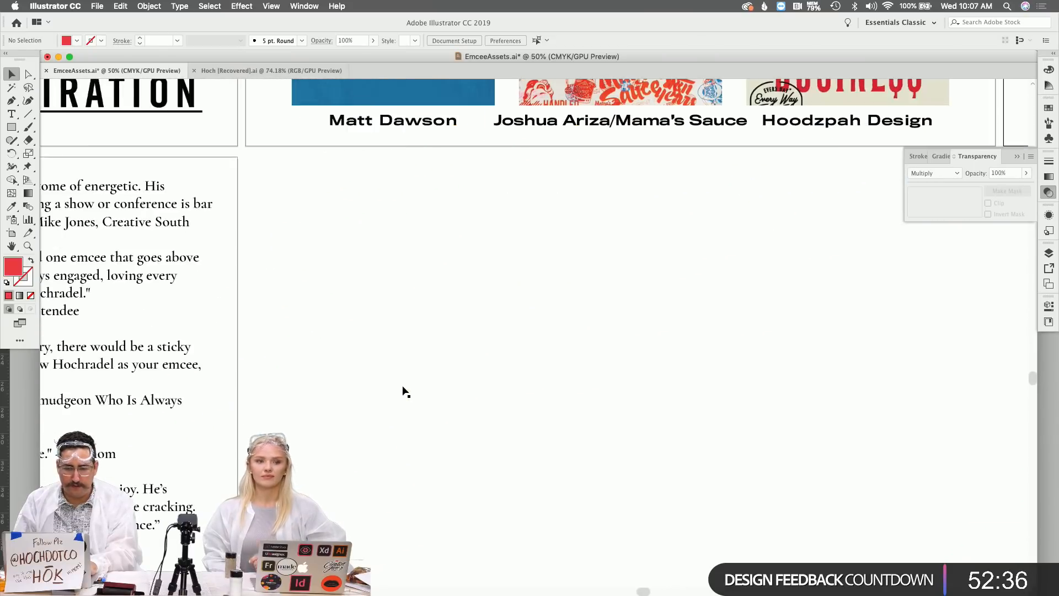
{"action": "scroll", "coordinate": [405, 392], "scroll_direction": "down", "scroll_amount": 15}
{"action": "scroll", "coordinate": [405, 392], "scroll_direction": "left", "scroll_amount": 5}
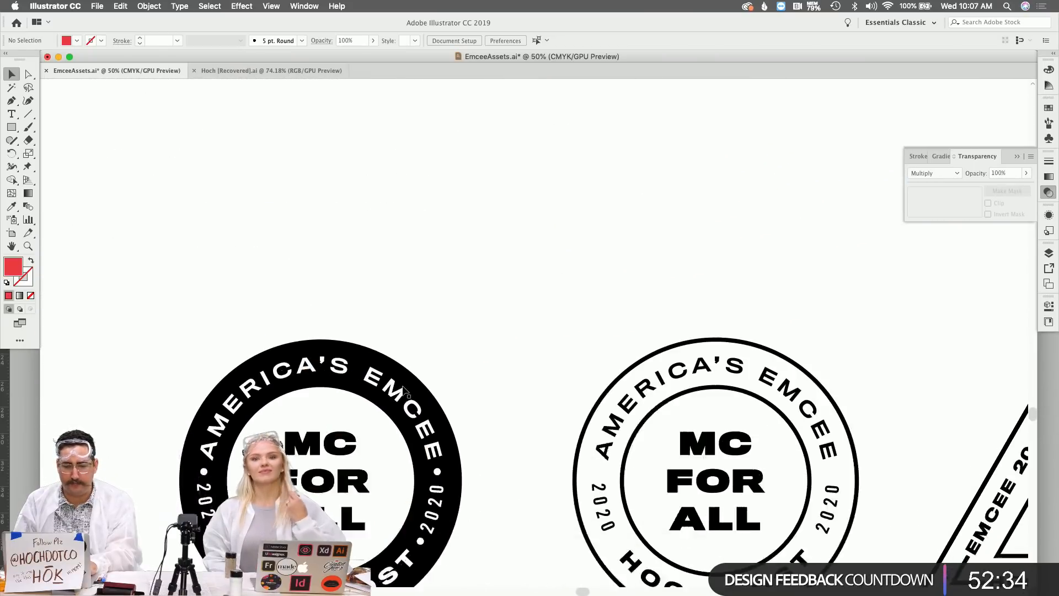
{"action": "left_click_drag", "start_coordinate": [231, 182], "coordinate": [569, 464]}
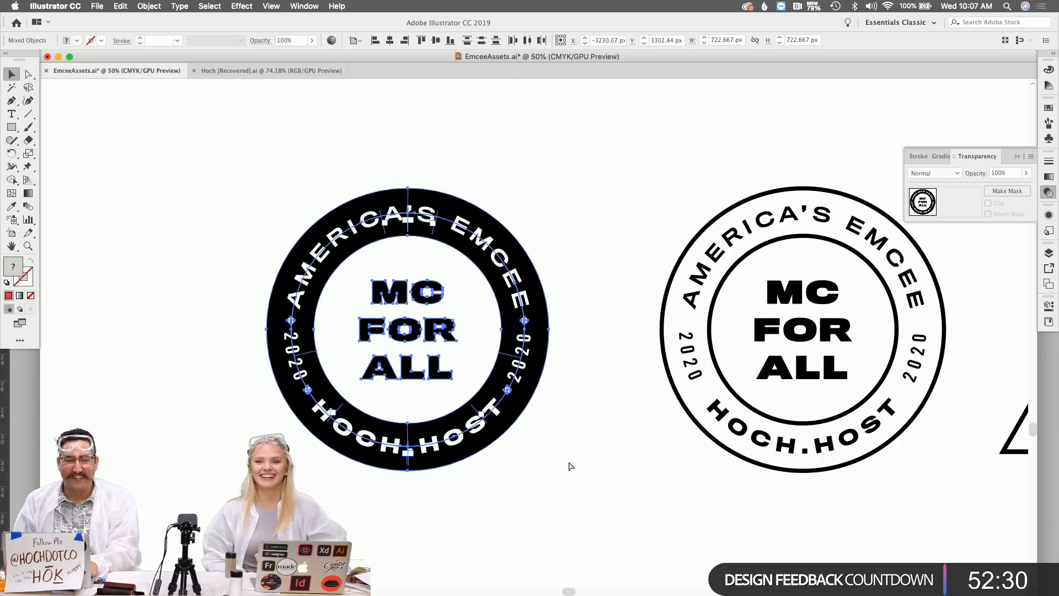
{"action": "scroll", "coordinate": [469, 284], "scroll_direction": "left", "scroll_amount": 8}
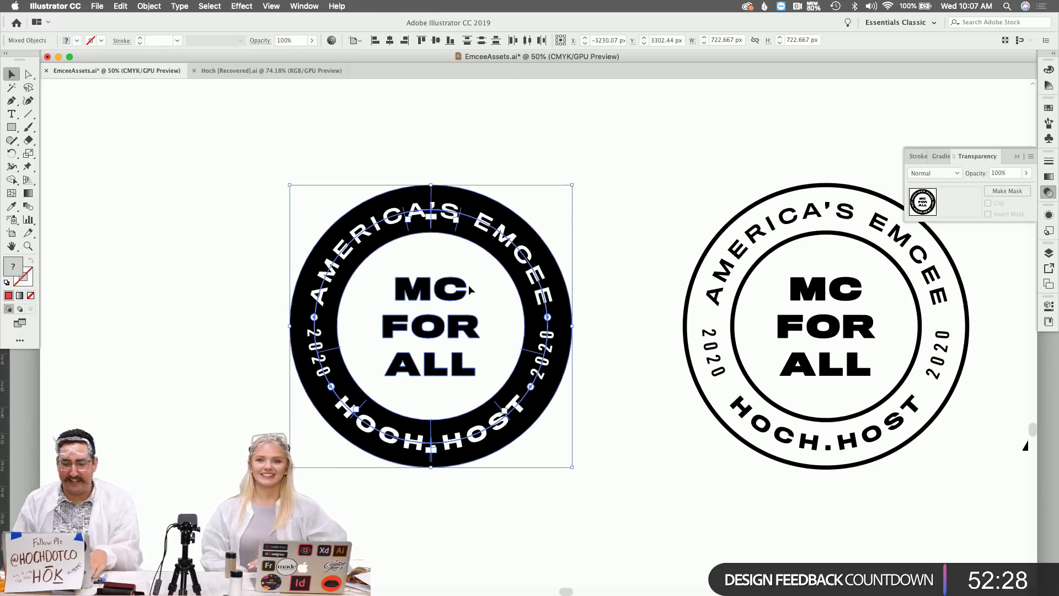
{"action": "left_click_drag", "start_coordinate": [634, 228], "coordinate": [297, 229]}
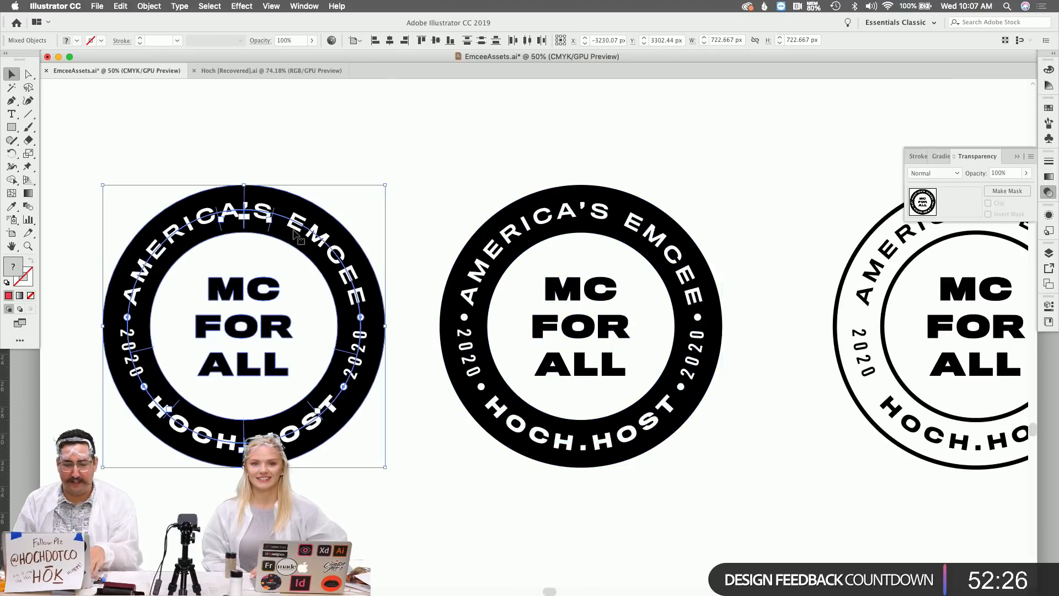
Fill only the ring of the duplicated badge with the red from the HOCH!2020 library's Color Group 1
{"action": "left_click", "coordinate": [352, 173]}
{"action": "left_click", "coordinate": [294, 198]}
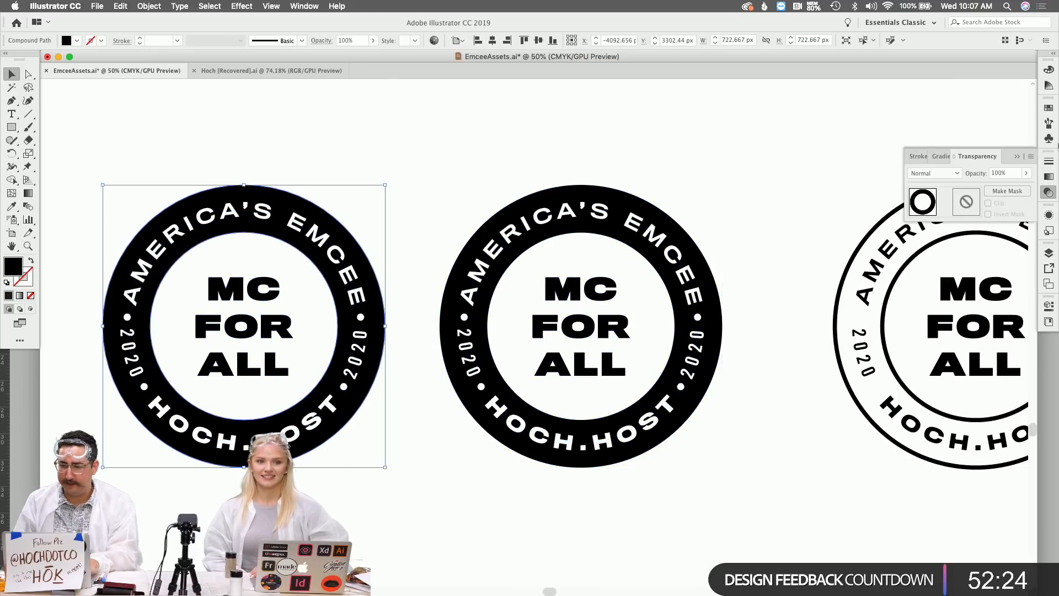
{"action": "left_click", "coordinate": [1048, 320]}
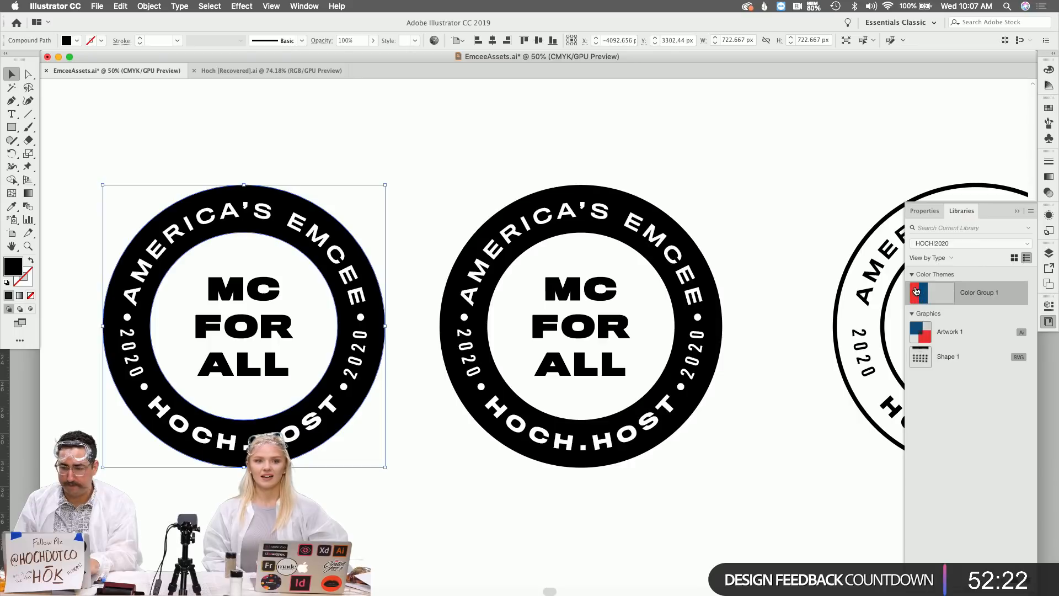
{"action": "left_click", "coordinate": [913, 292]}
Try recolouring all the lettering of the duplicated badge with the library red, undo it, and clear the selection
{"action": "left_click", "coordinate": [260, 298]}
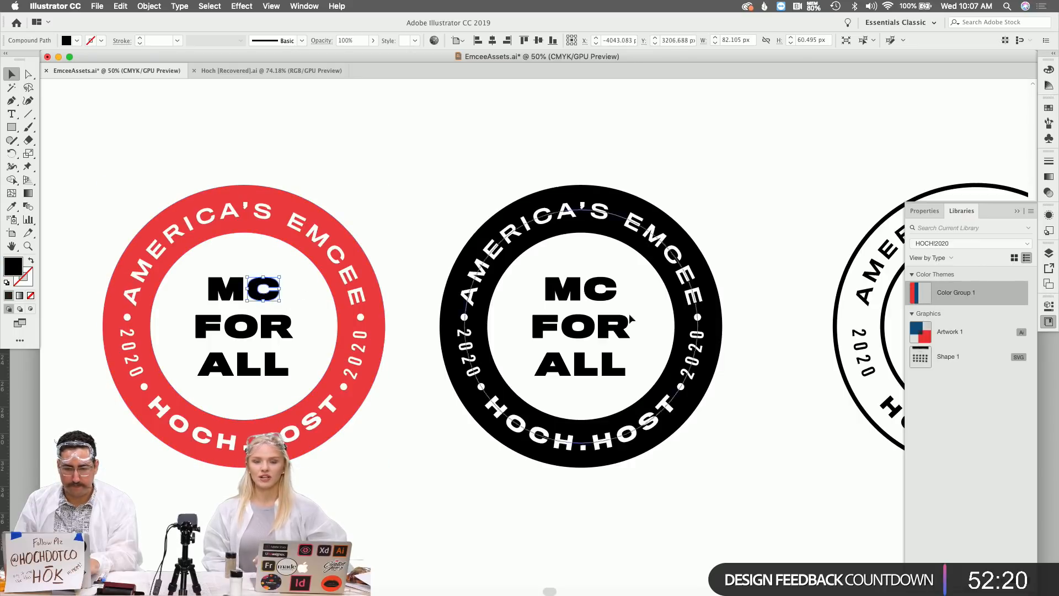
{"action": "left_click", "coordinate": [287, 357]}
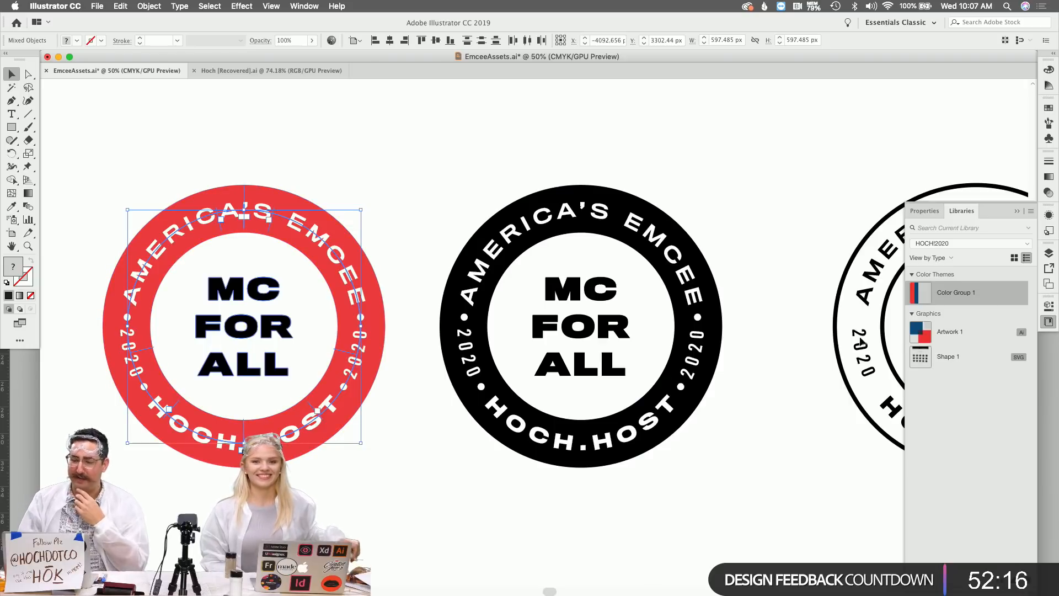
{"action": "left_click", "coordinate": [912, 293]}
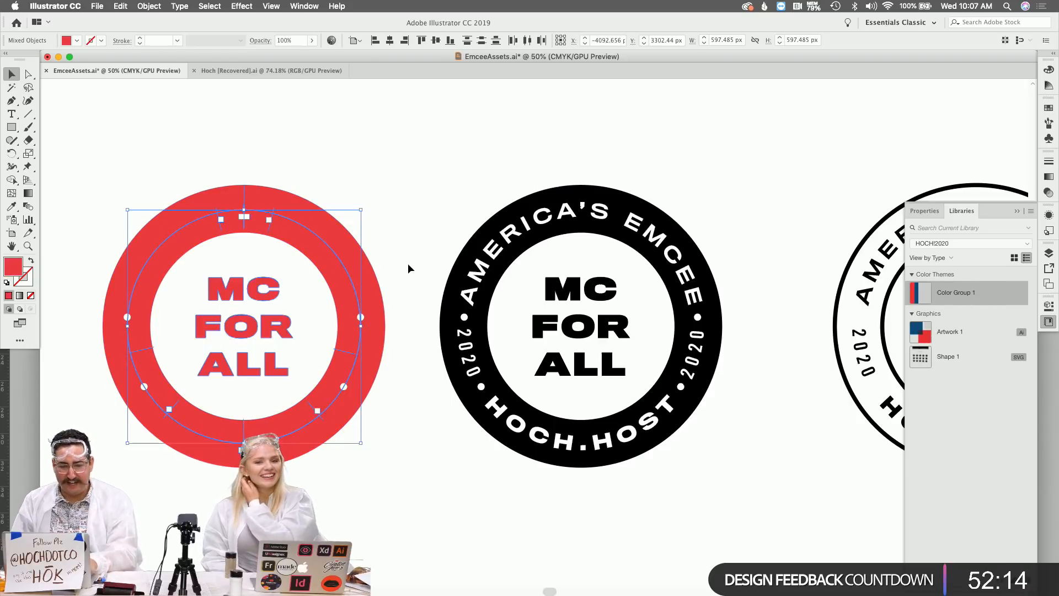
{"action": "key", "text": "super+z"}
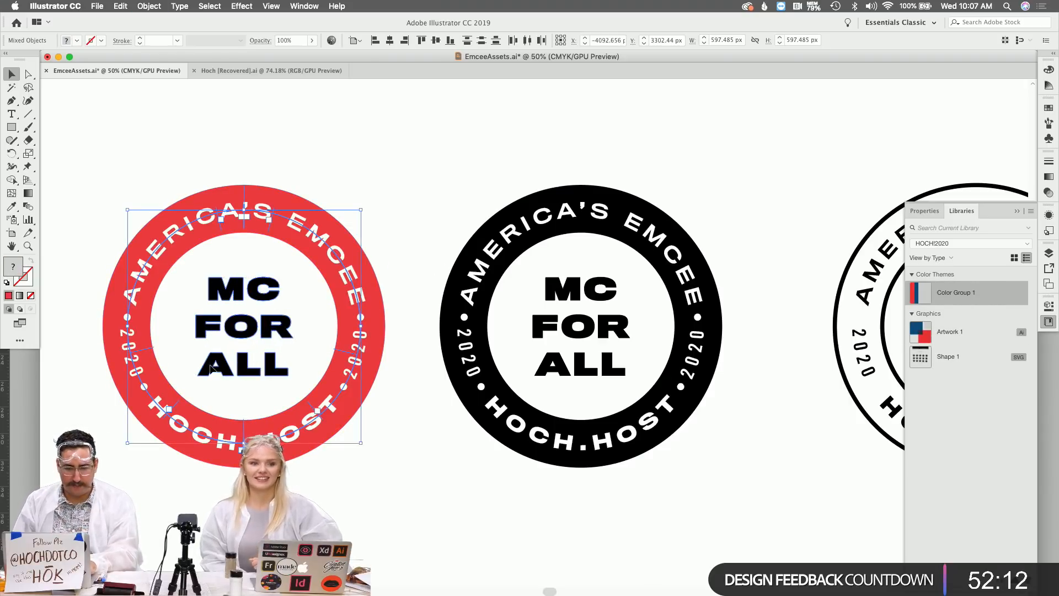
{"action": "left_click", "coordinate": [317, 236], "text": "shift"}
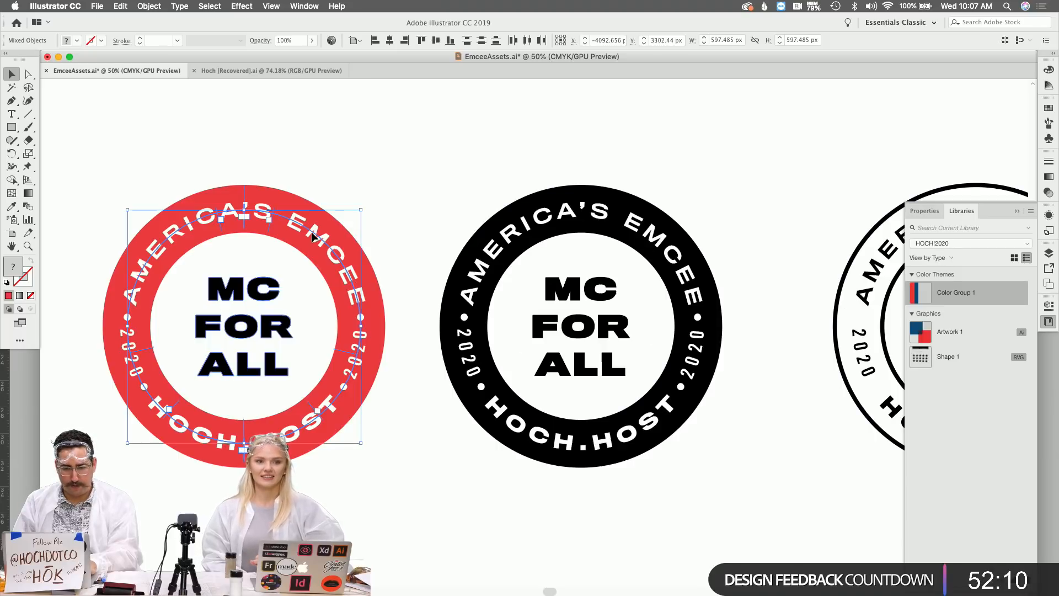
{"action": "left_click", "coordinate": [298, 226], "text": "shift"}
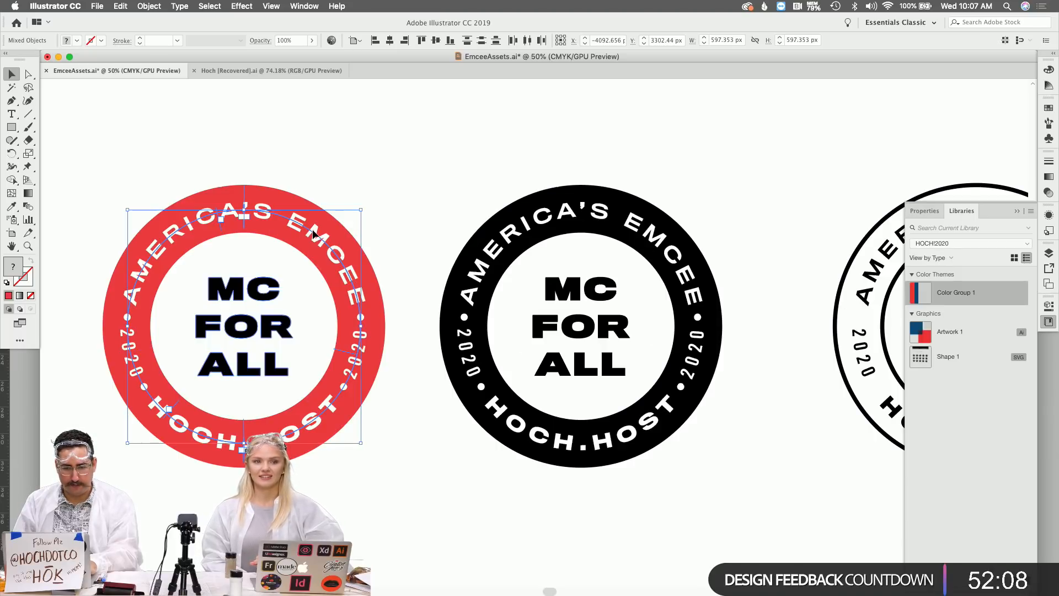
{"action": "left_click", "coordinate": [380, 196]}
Group the "MC FOR ALL" letters in the centre of the duplicated badge and fill them with the red from Color Group 1
{"action": "left_click", "coordinate": [231, 293]}
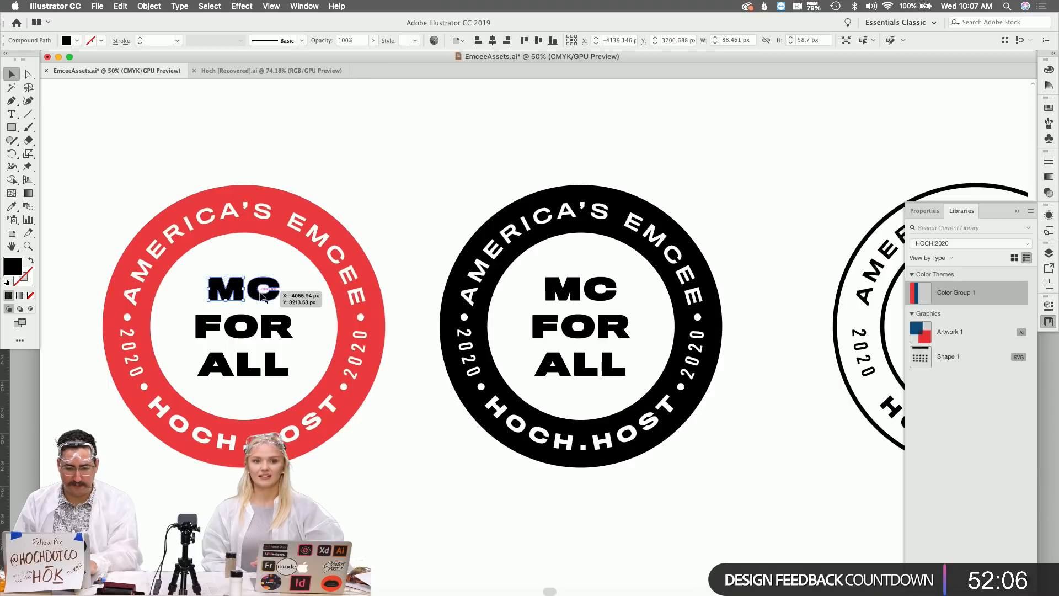
{"action": "left_click", "coordinate": [260, 294], "text": "shift"}
{"action": "left_click", "coordinate": [206, 323], "text": "shift"}
{"action": "left_click", "coordinate": [237, 329], "text": "shift"}
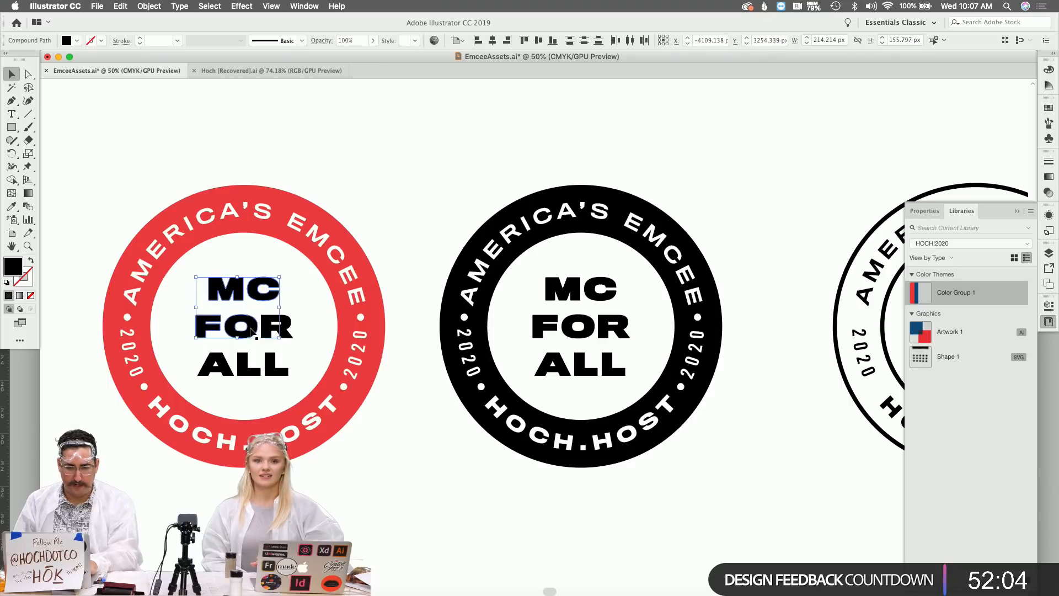
{"action": "left_click", "coordinate": [275, 330], "text": "shift"}
{"action": "left_click", "coordinate": [220, 366], "text": "shift"}
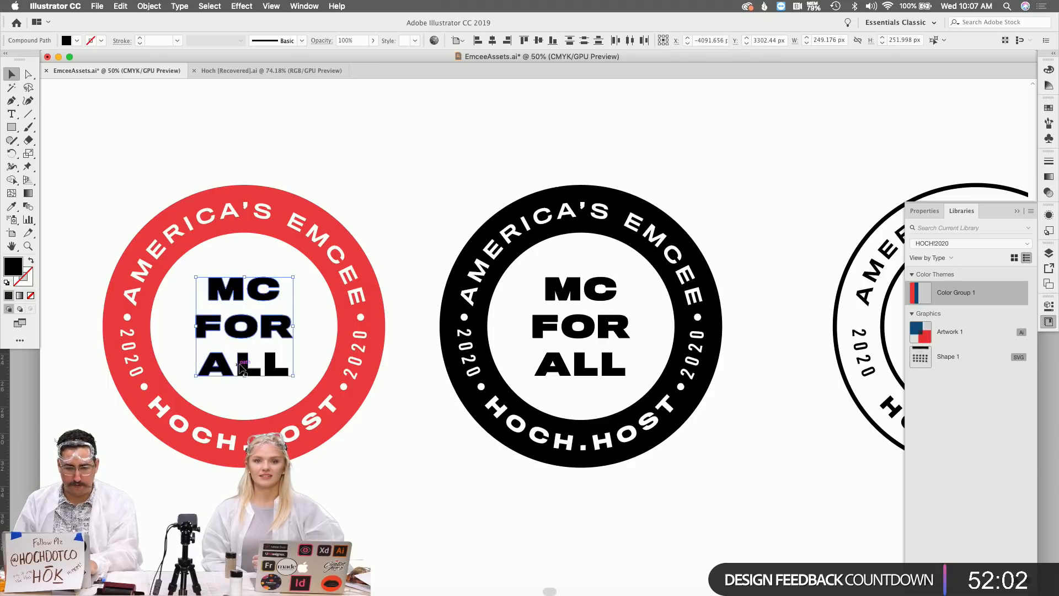
{"action": "left_click", "coordinate": [240, 365], "text": "shift"}
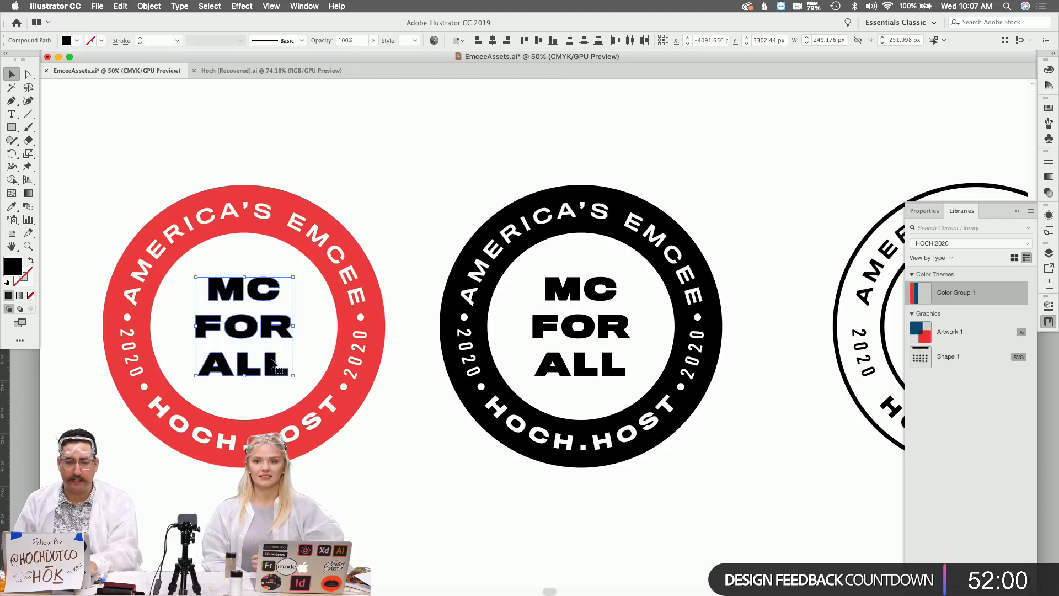
{"action": "left_click", "coordinate": [272, 364], "text": "shift"}
{"action": "key", "text": "super+g"}
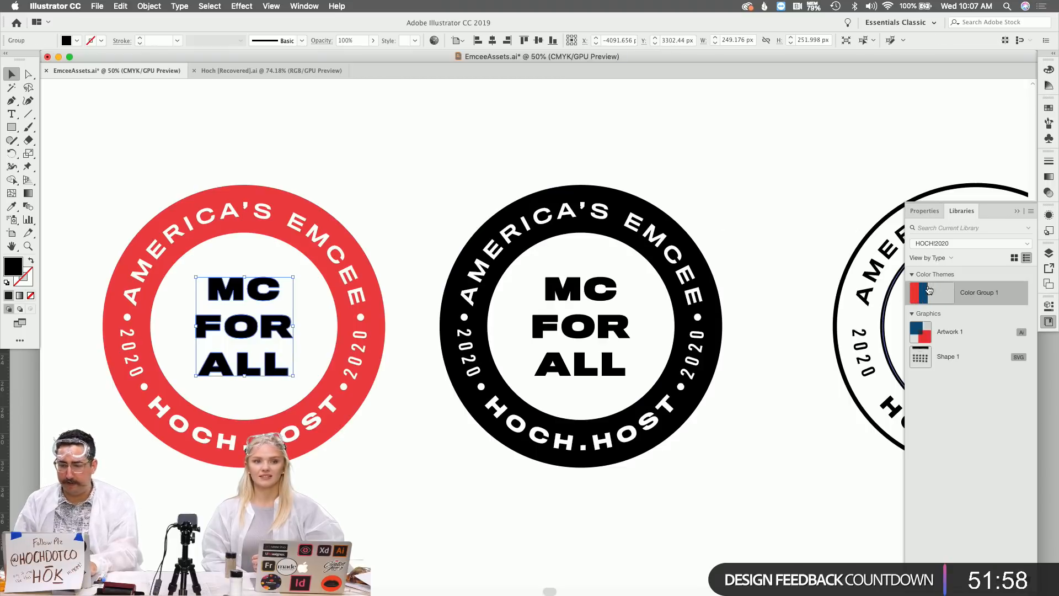
{"action": "left_click", "coordinate": [928, 289]}
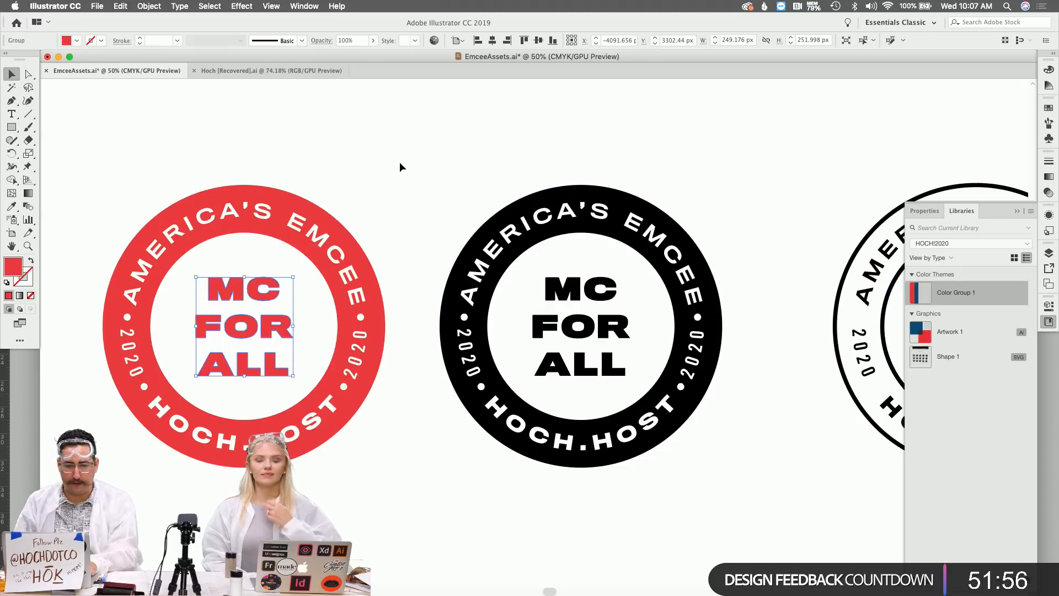
Copy the whole red badge, switch to Photoshop, paste it as a Smart Object onto the speckled photo, and enlarge it to about 244%
{"action": "left_click_drag", "start_coordinate": [400, 161], "coordinate": [133, 432]}
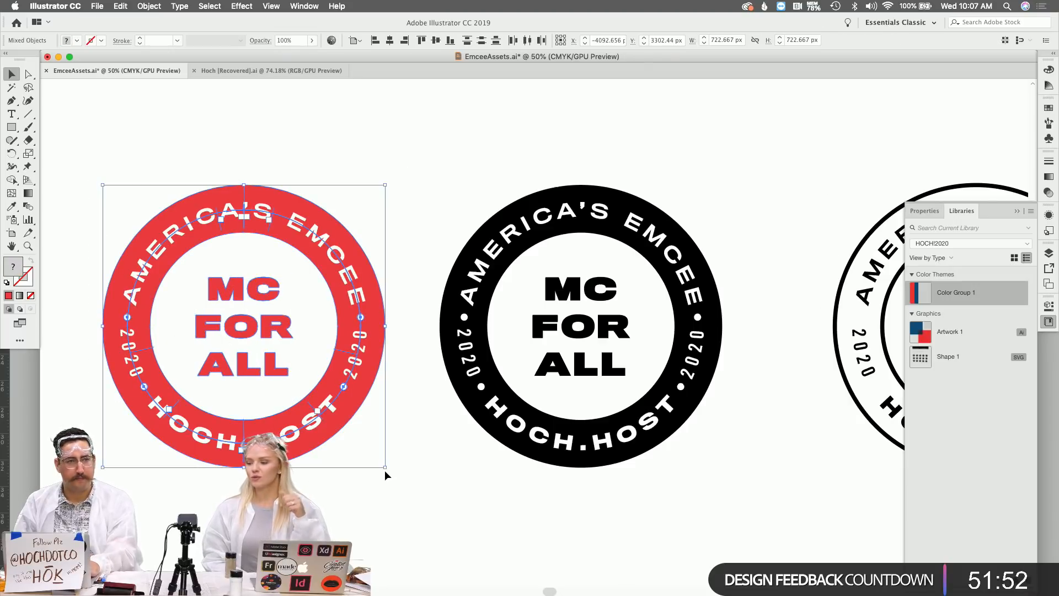
{"action": "key", "text": "super+Tab"}
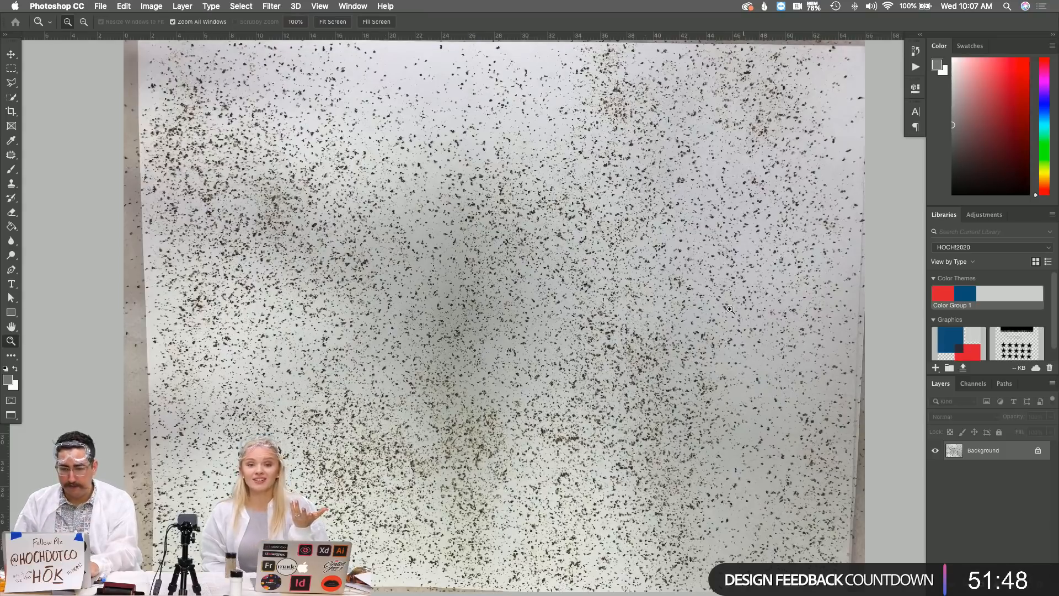
{"action": "key", "text": "super+v"}
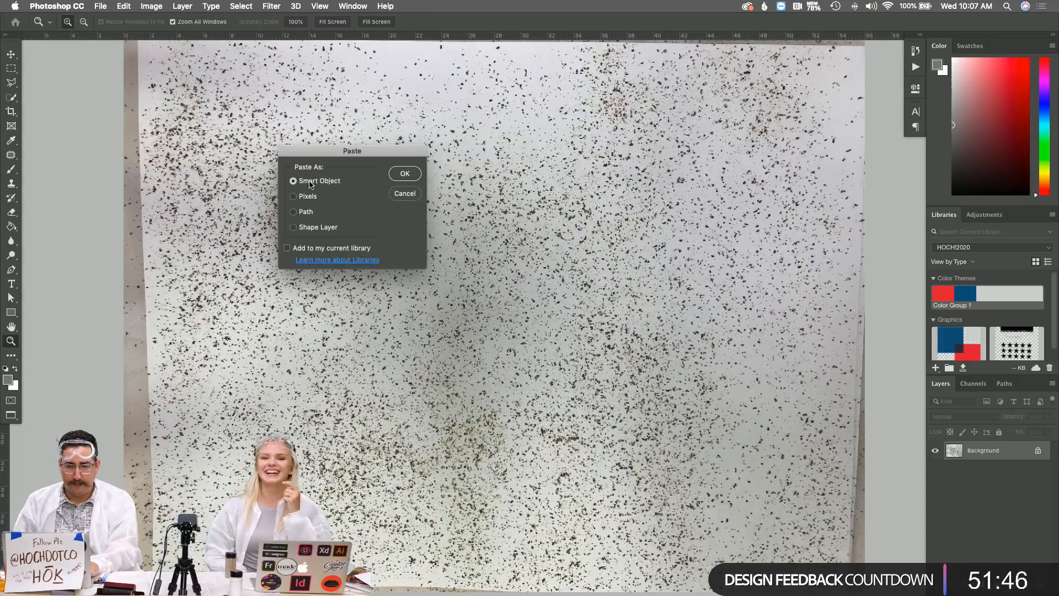
{"action": "key", "text": "Return"}
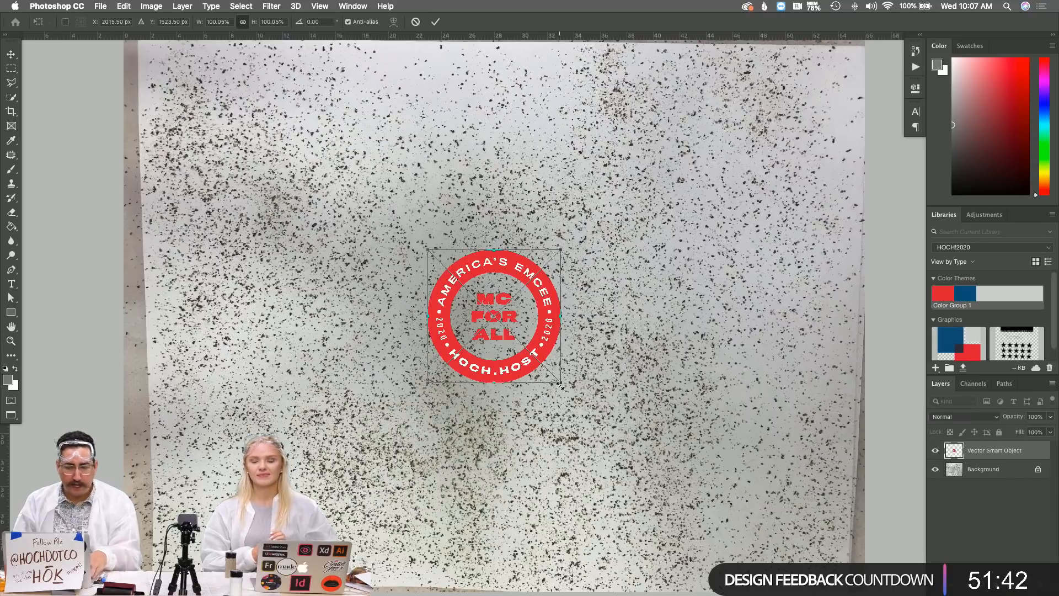
{"action": "left_click_drag", "start_coordinate": [559, 385], "coordinate": [667, 470]}
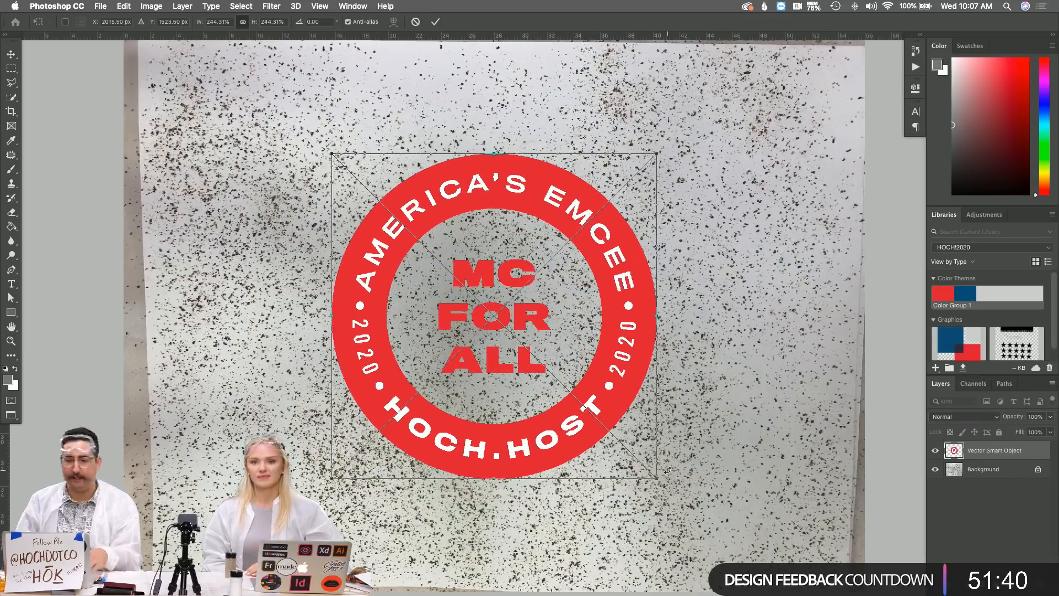
{"action": "key", "text": "Return"}
{"action": "key", "text": "z"}
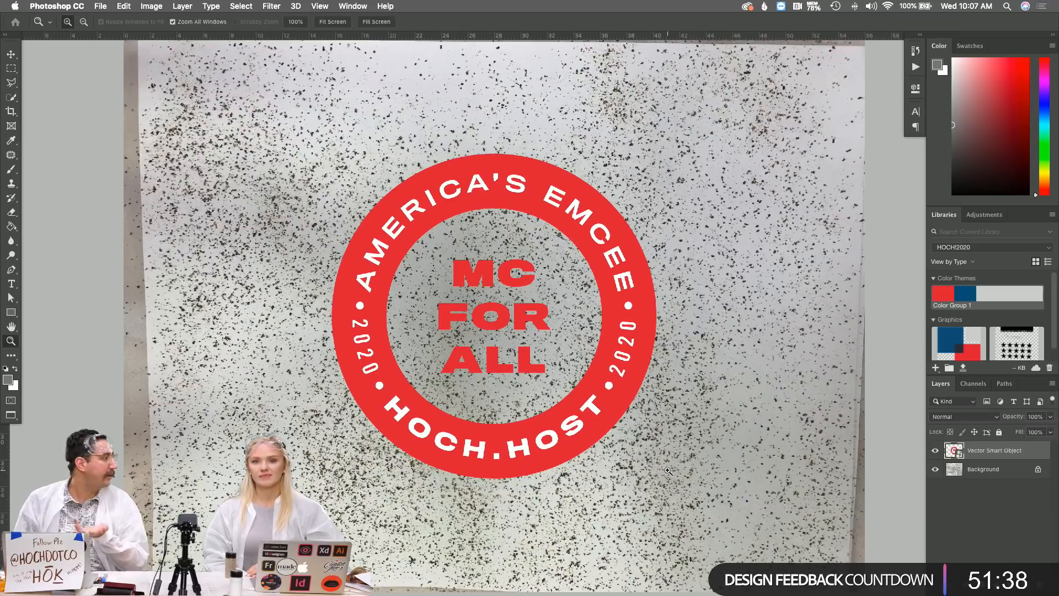
Duplicate the Background layer, move the copy above the badge's Smart Object, and hide the original Background
{"action": "left_click", "coordinate": [993, 472]}
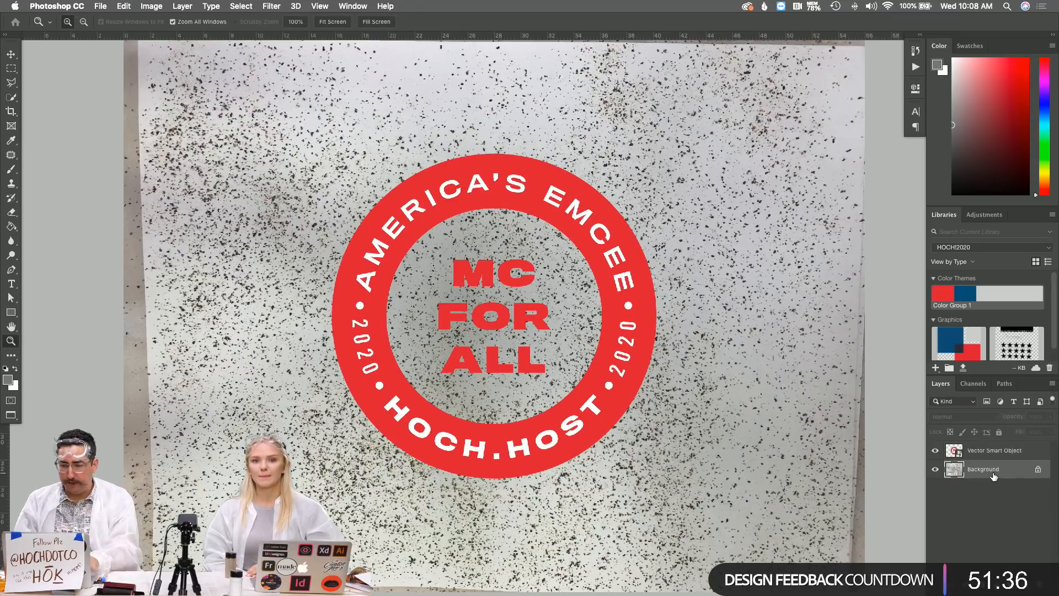
{"action": "key", "text": "super+j"}
{"action": "left_click_drag", "start_coordinate": [989, 470], "coordinate": [986, 448]}
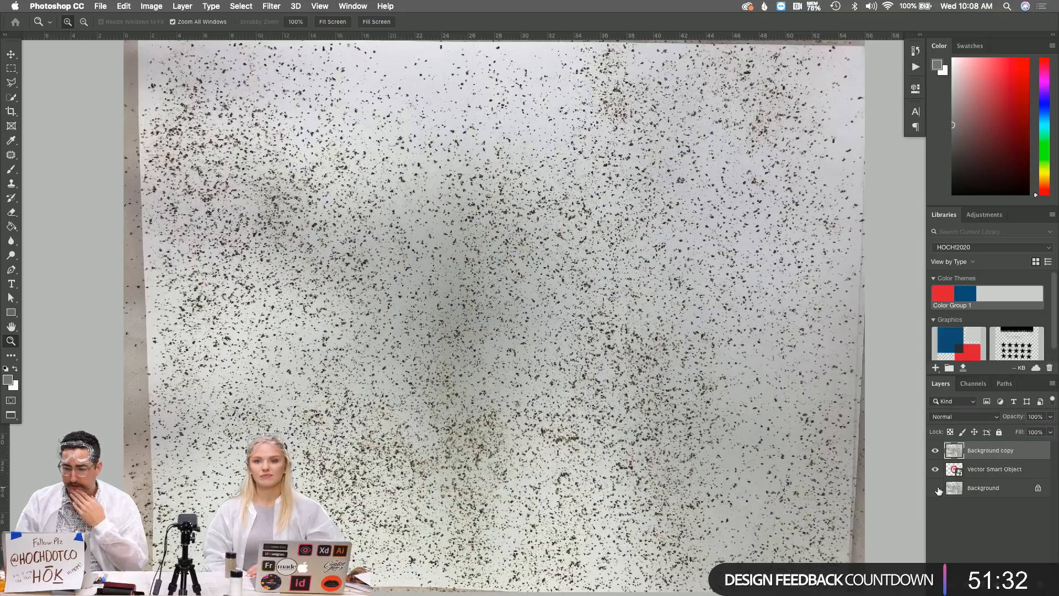
Create a new layer directly above the Background layer and fill it with white
{"action": "left_click", "coordinate": [971, 488]}
{"action": "key", "text": "super+shift+n"}
{"action": "key", "text": "Return"}
{"action": "key", "text": "g"}
{"action": "key", "text": "x"}
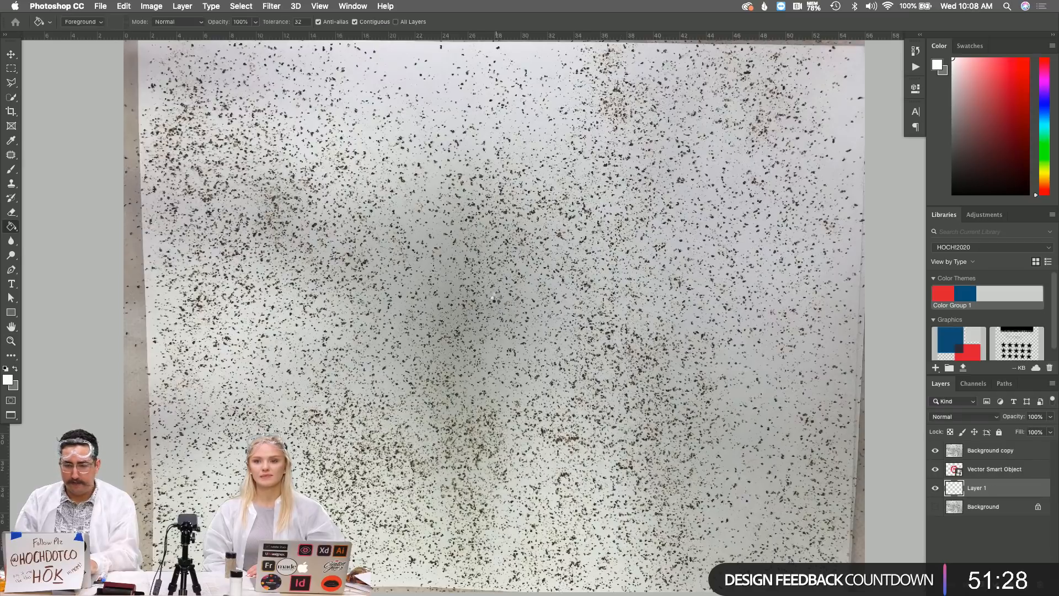
{"action": "left_click", "coordinate": [783, 401]}
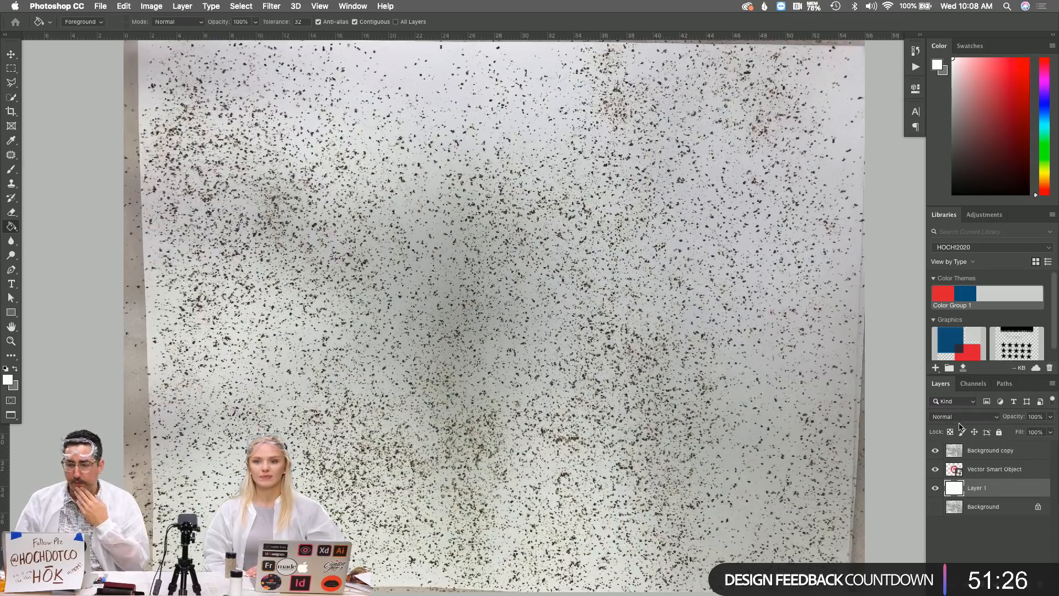
Set the blend mode of the Background copy layer to Multiply
{"action": "left_click", "coordinate": [971, 449]}
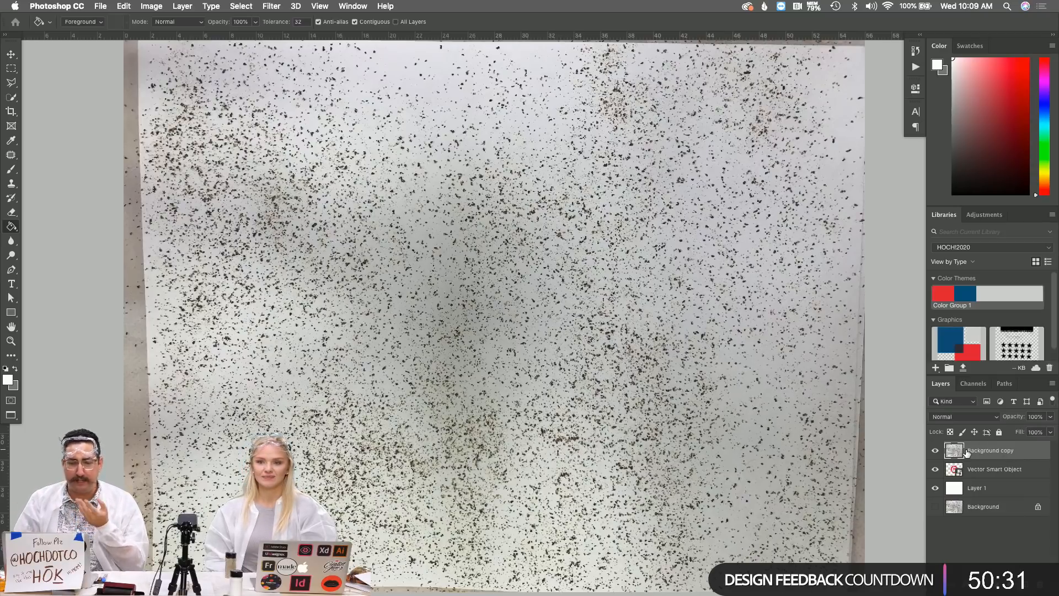
{"action": "left_click", "coordinate": [964, 416]}
{"action": "left_click", "coordinate": [953, 446]}
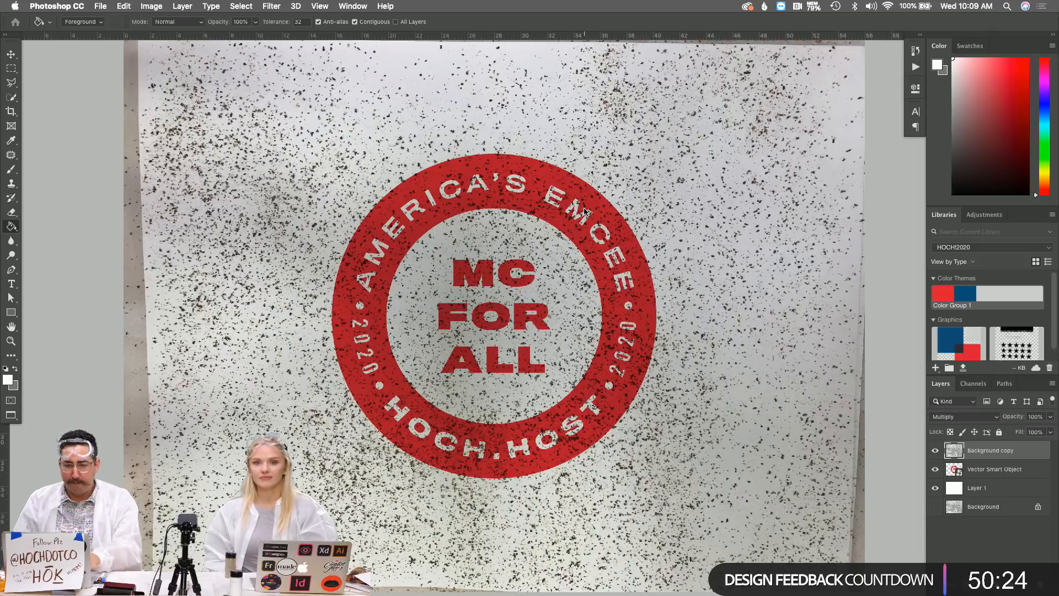
Examine up close how the speckles overlay the badge's ring and lettering
{"action": "key", "text": "z"}
{"action": "left_click", "coordinate": [585, 231]}
{"action": "left_click", "coordinate": [584, 242]}
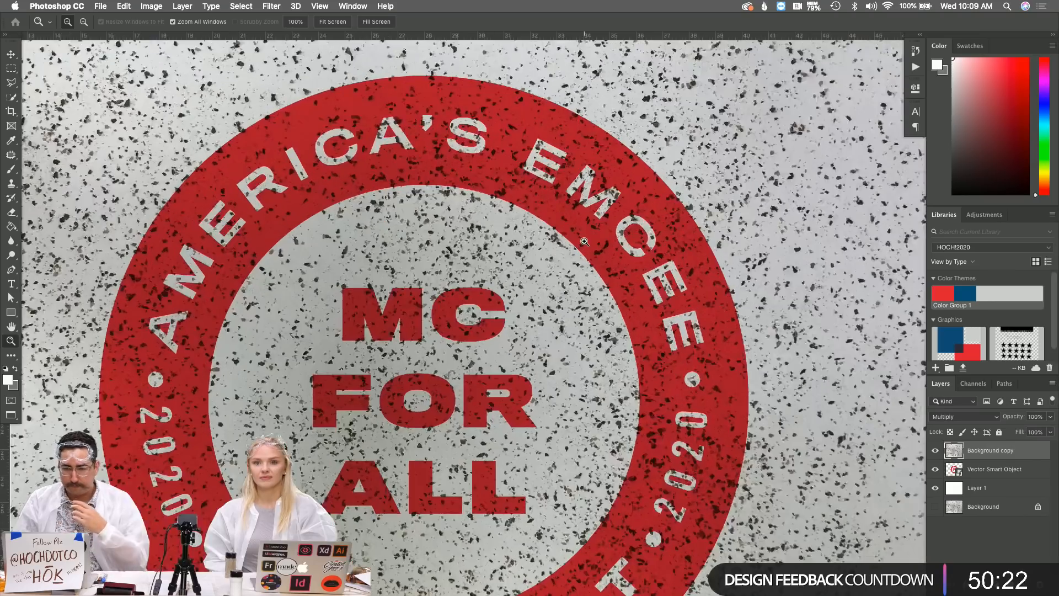
{"action": "left_click", "coordinate": [584, 241]}
{"action": "left_click", "coordinate": [584, 241]}
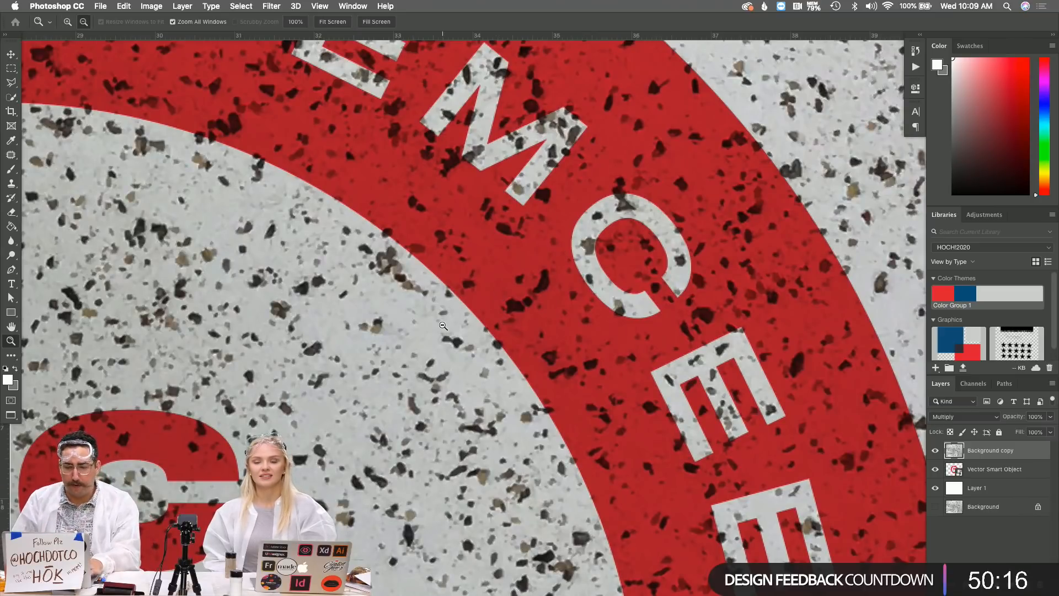
{"action": "left_click", "coordinate": [442, 326], "text": "alt"}
{"action": "left_click", "coordinate": [443, 325], "text": "alt"}
{"action": "left_click", "coordinate": [443, 325], "text": "alt"}
{"action": "left_click", "coordinate": [443, 326], "text": "alt"}
{"action": "left_click_drag", "start_coordinate": [139, 257], "coordinate": [331, 192]}
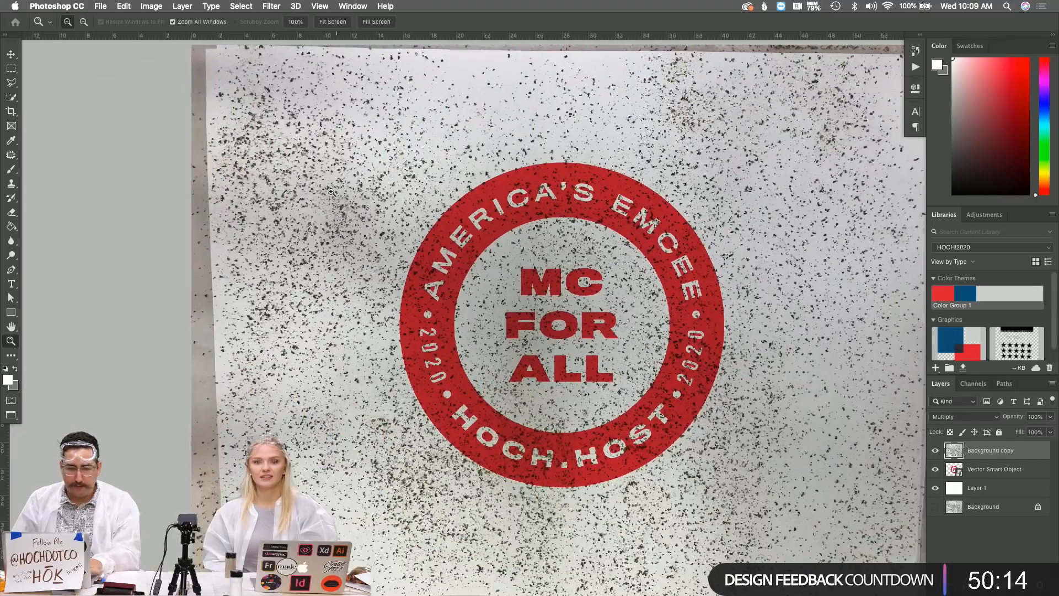
Crop the image to a 1:1 square centred on the badge, trimming off the edges of the photographed paper
{"action": "scroll", "coordinate": [436, 264], "scroll_direction": "right", "scroll_amount": 5}
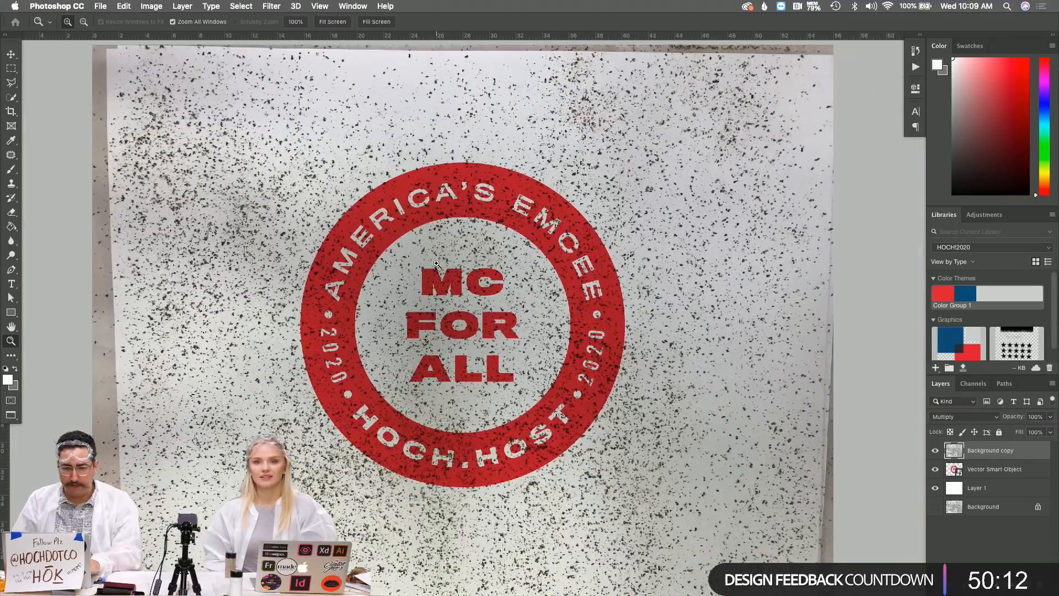
{"action": "scroll", "coordinate": [436, 263], "scroll_direction": "up", "scroll_amount": 2}
{"action": "key", "text": "c"}
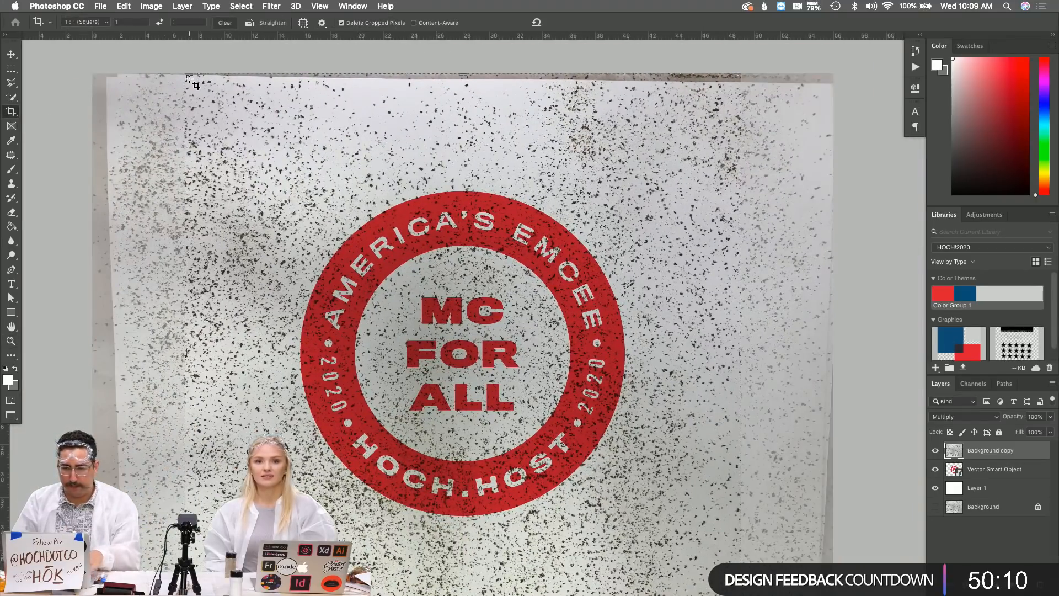
{"action": "left_click_drag", "start_coordinate": [459, 75], "coordinate": [458, 90]}
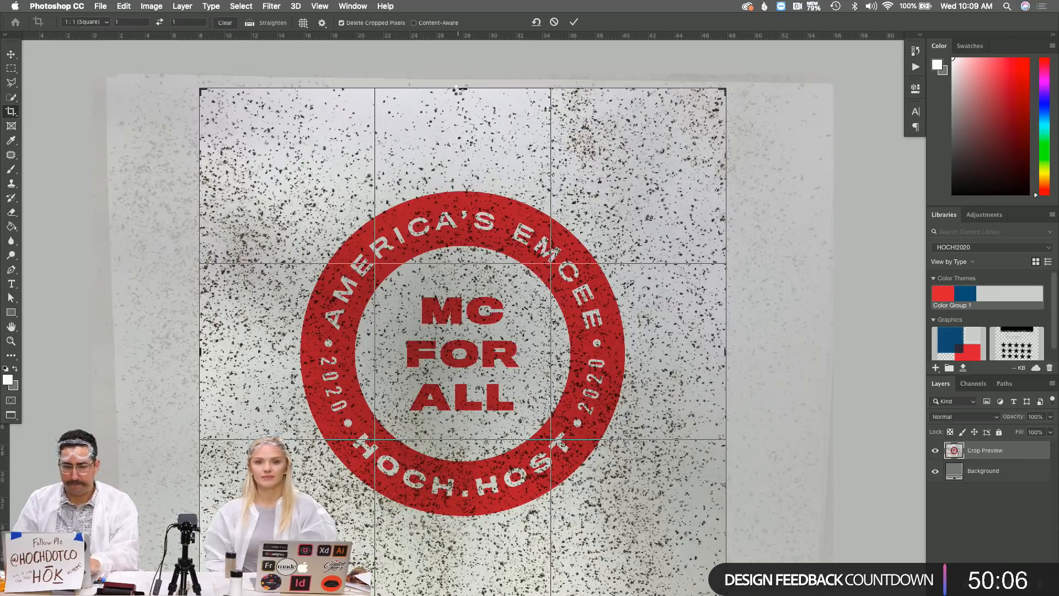
{"action": "key", "text": "Return"}
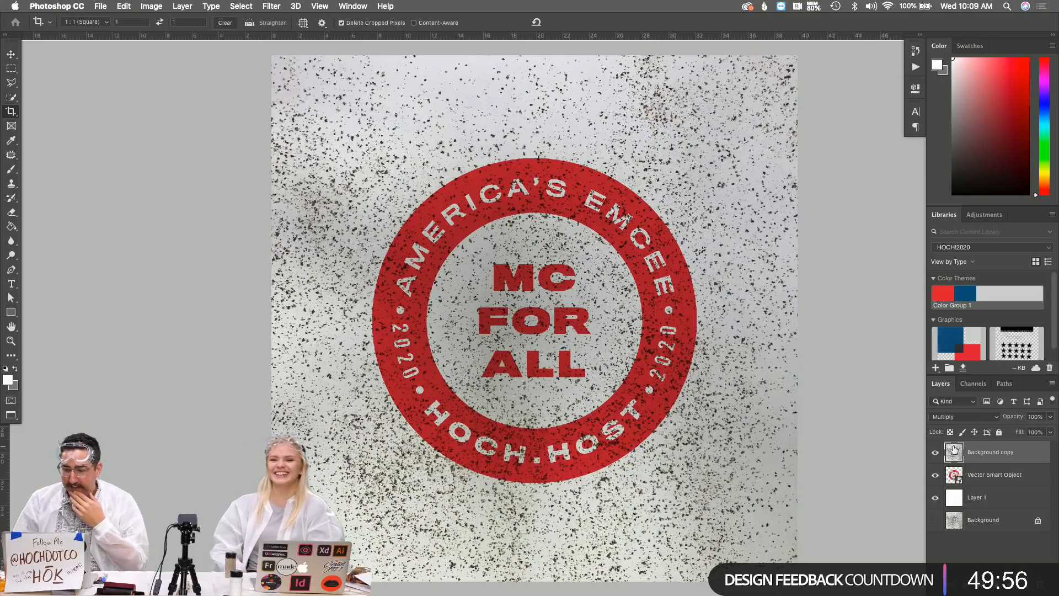
Return the Background copy layer to Normal blending and add a reversed Gradient Map adjustment layer above it
{"action": "left_click", "coordinate": [954, 416]}
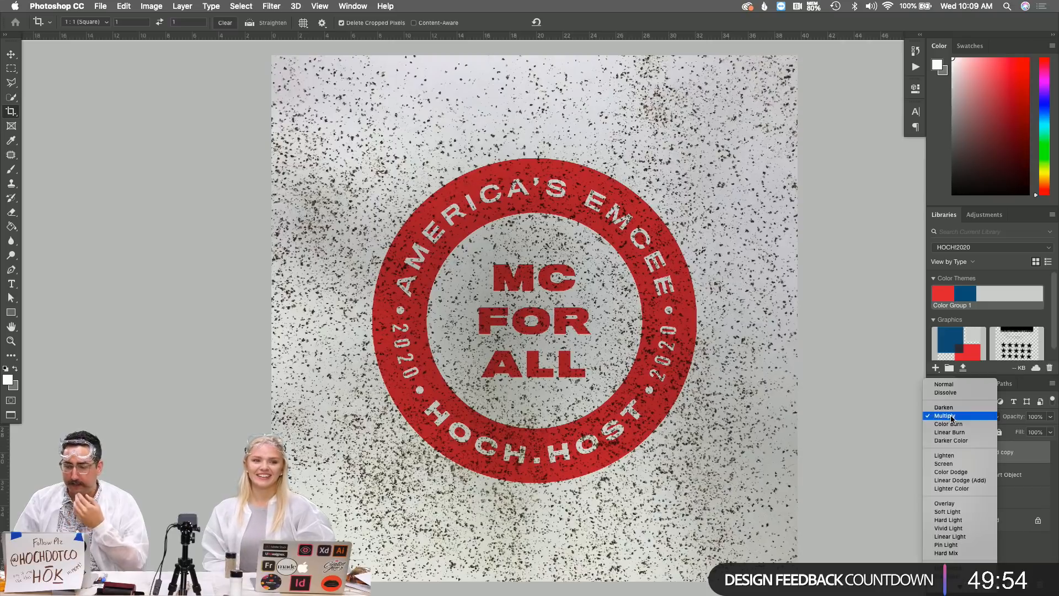
{"action": "left_click", "coordinate": [950, 384]}
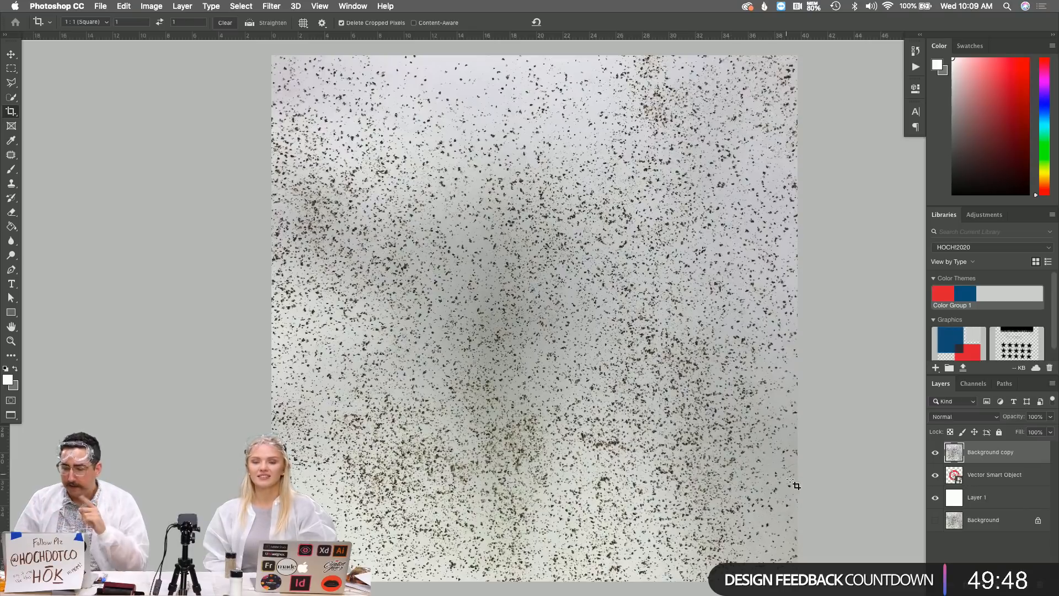
{"action": "left_click", "coordinate": [995, 586]}
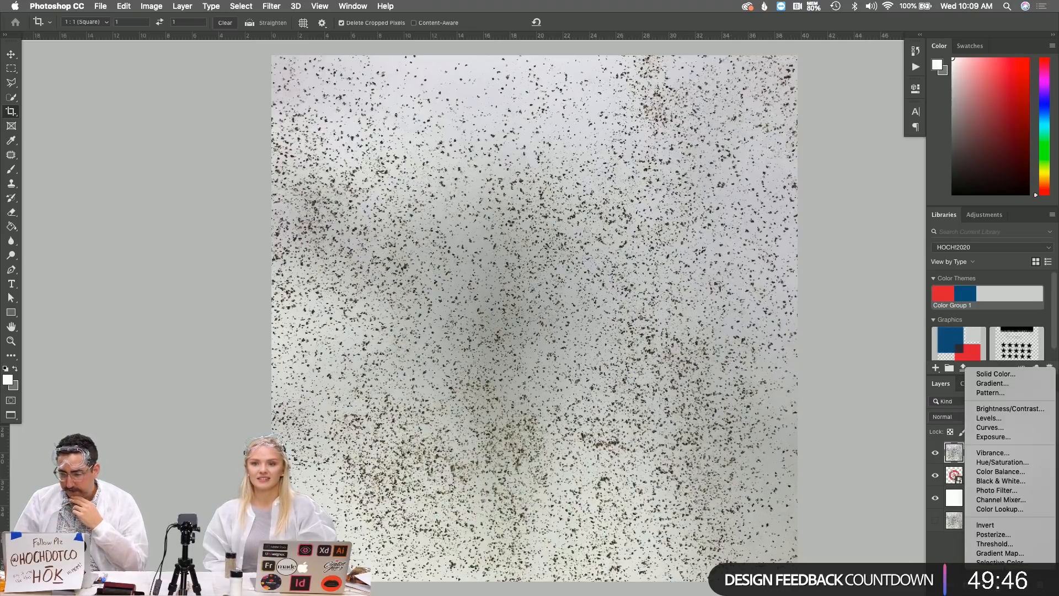
{"action": "left_click", "coordinate": [1005, 556]}
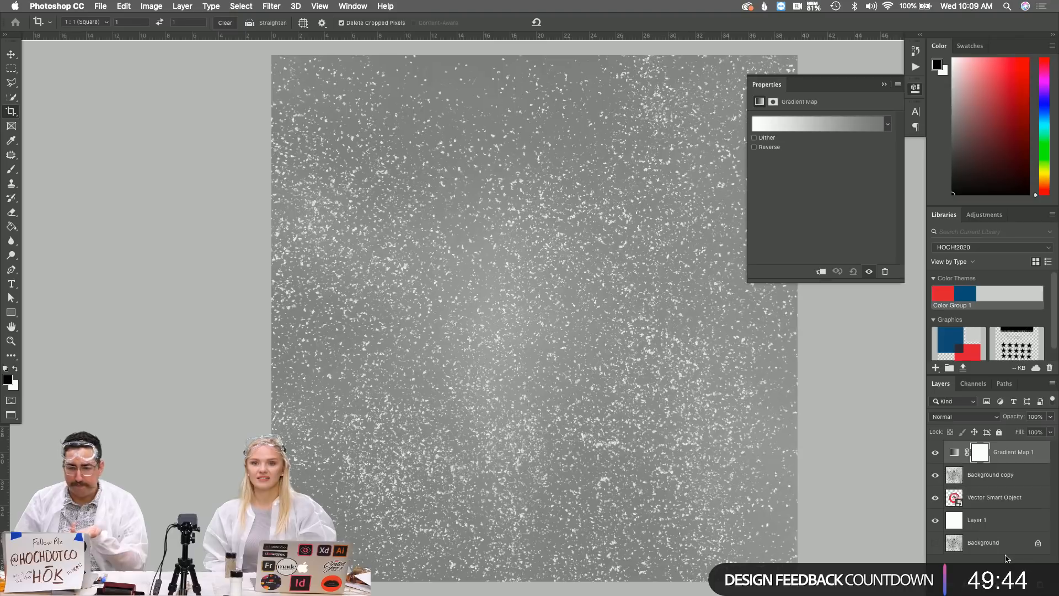
{"action": "left_click", "coordinate": [774, 148]}
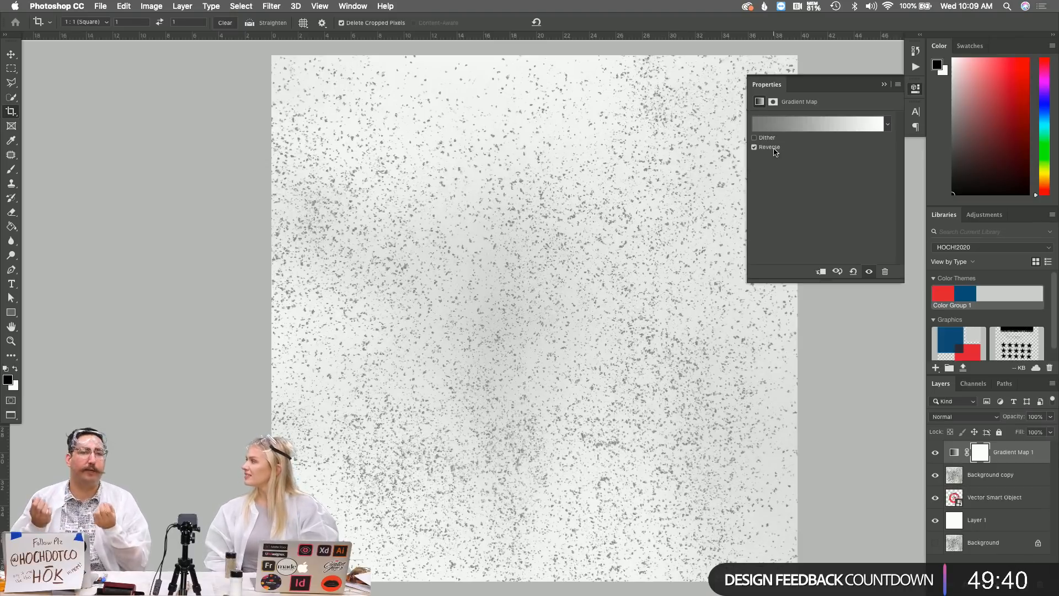
Change the gradient map's grey end colour stop to red #e31c1c
{"action": "left_click", "coordinate": [769, 120]}
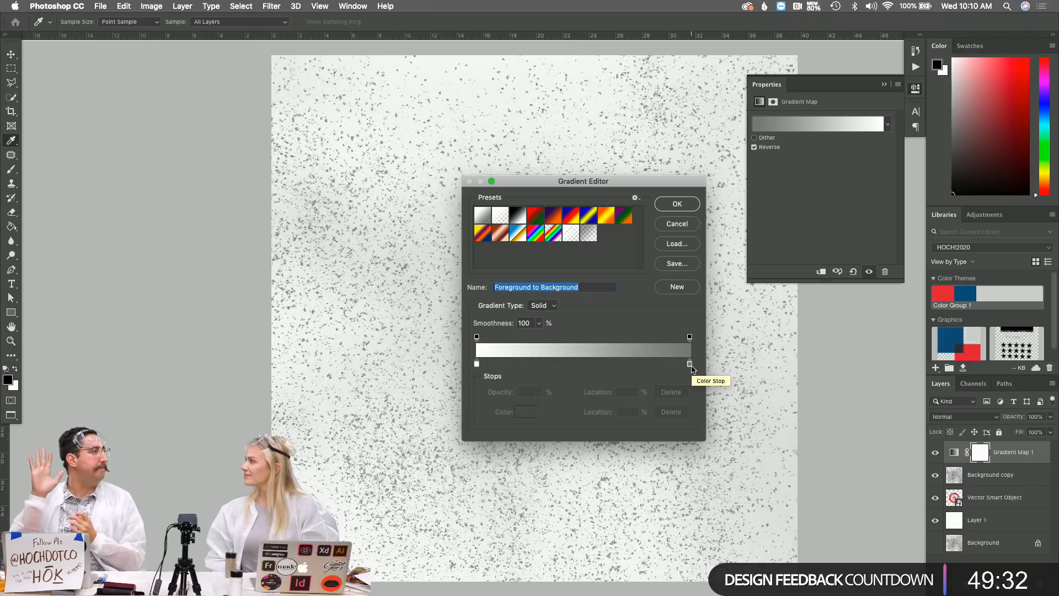
{"action": "double_click", "coordinate": [691, 365]}
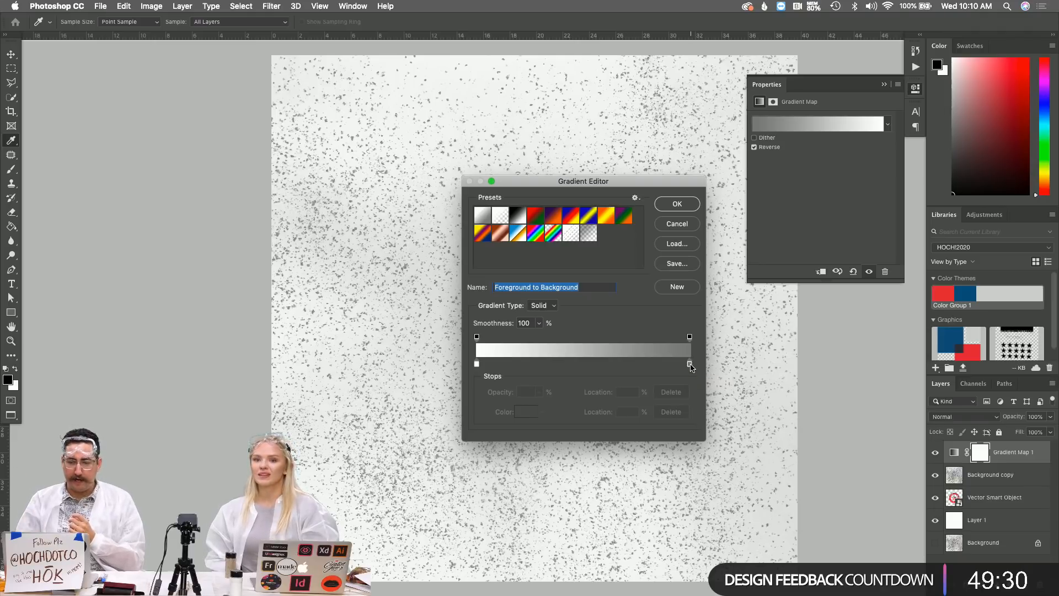
{"action": "left_click", "coordinate": [540, 106]}
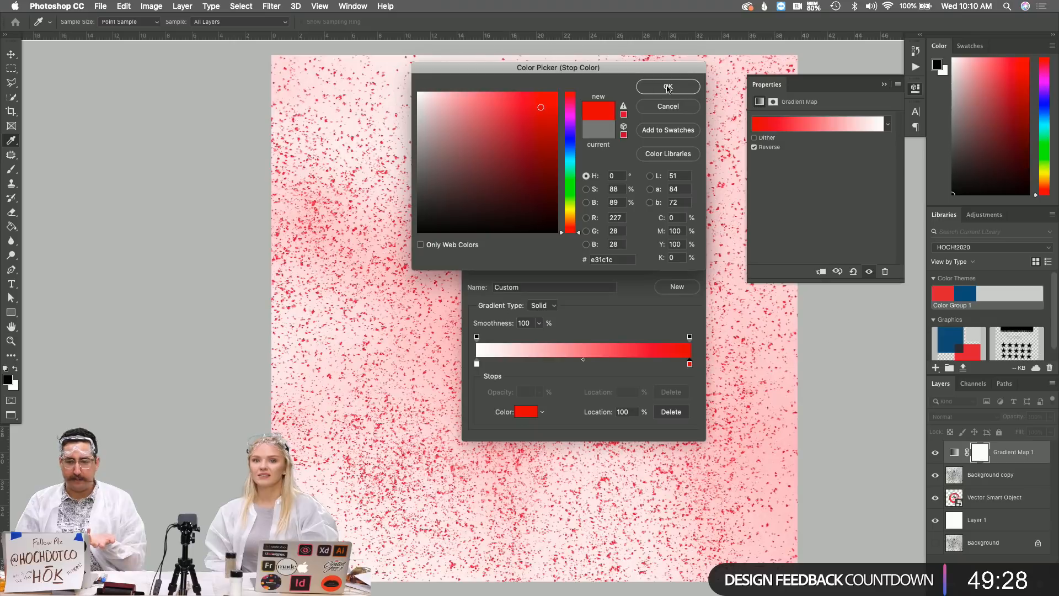
{"action": "left_click", "coordinate": [676, 84]}
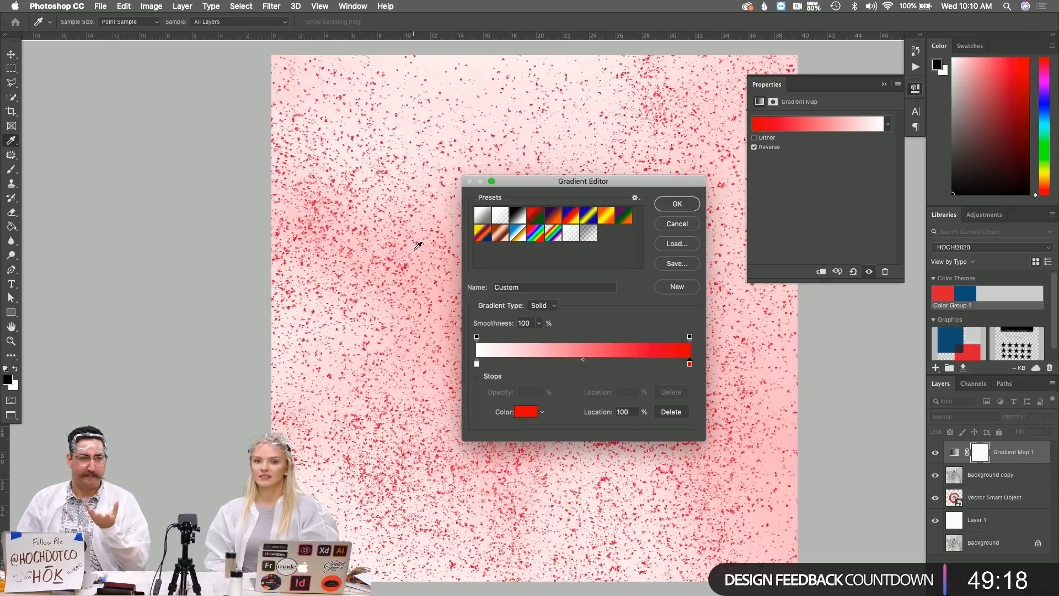
Change the gradient map's red end colour stop to black #000000
{"action": "double_click", "coordinate": [689, 364]}
{"action": "left_click_drag", "start_coordinate": [539, 211], "coordinate": [402, 258]}
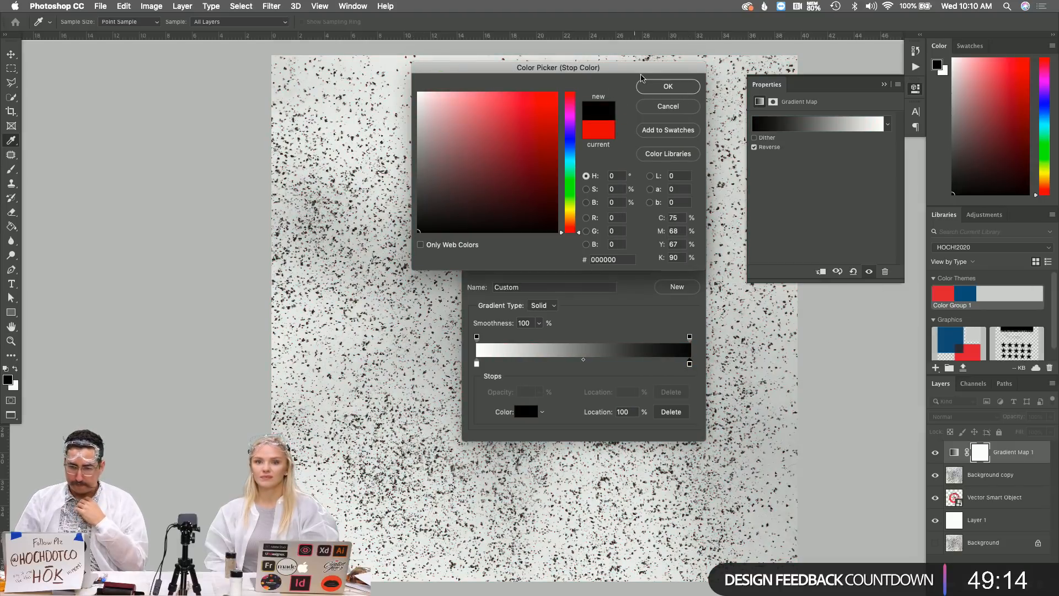
{"action": "left_click", "coordinate": [658, 84]}
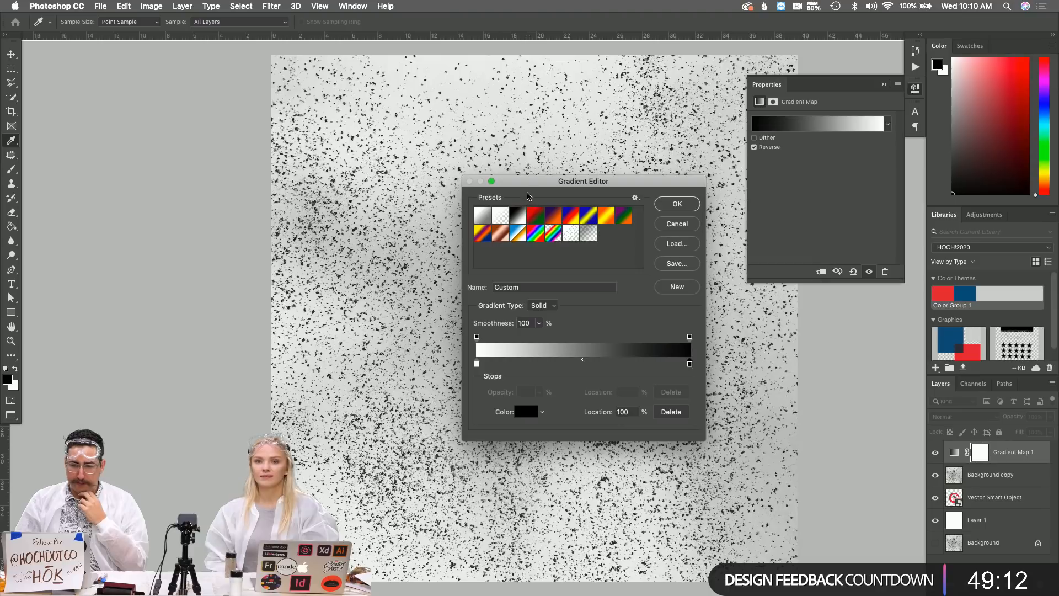
Raise the gradient map's contrast by placing the white stop at 31% and the black stop at 97%
{"action": "left_click_drag", "start_coordinate": [538, 188], "coordinate": [119, 152]}
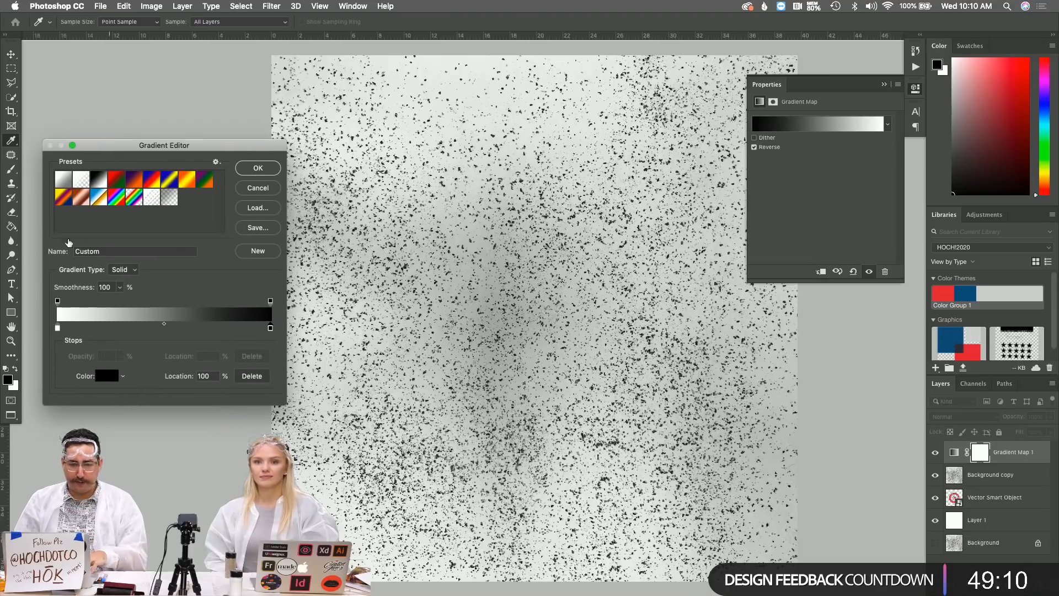
{"action": "left_click_drag", "start_coordinate": [58, 330], "coordinate": [105, 329]}
{"action": "left_click_drag", "start_coordinate": [270, 328], "coordinate": [263, 327]}
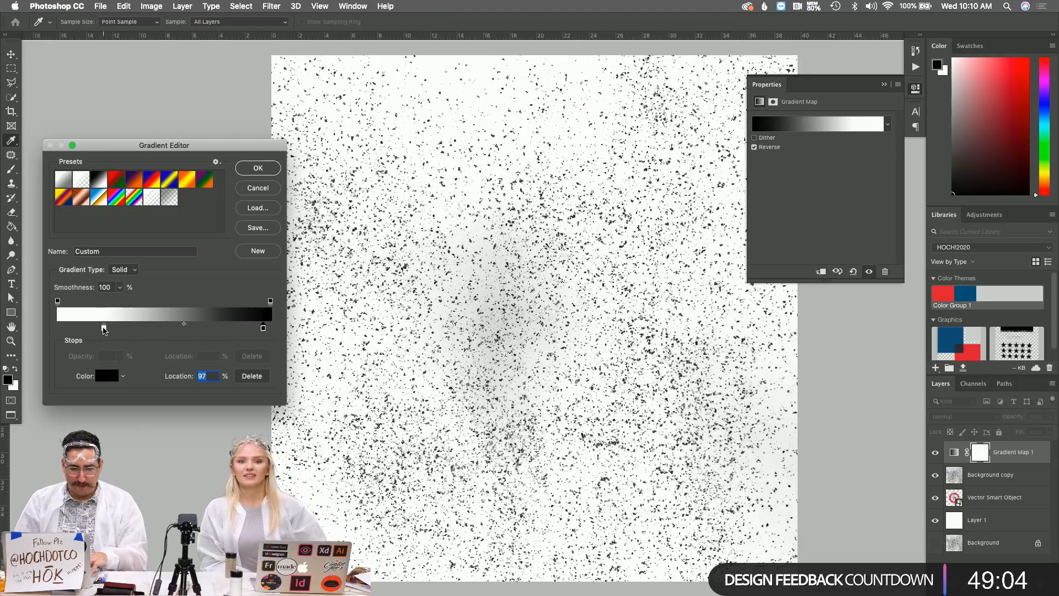
{"action": "left_click_drag", "start_coordinate": [104, 328], "coordinate": [125, 329]}
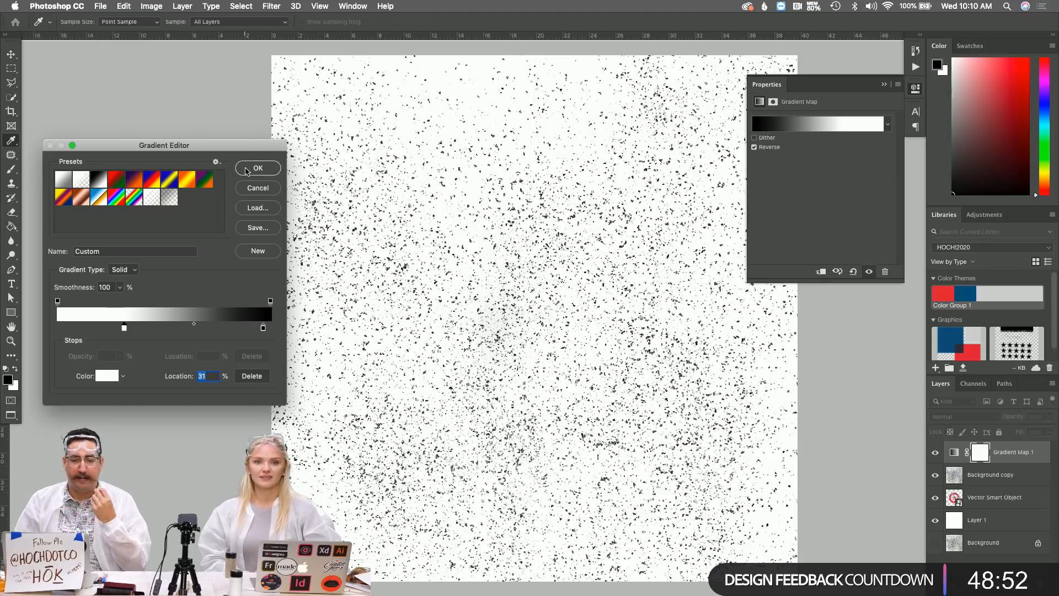
{"action": "left_click", "coordinate": [246, 169]}
{"action": "key", "text": "c"}
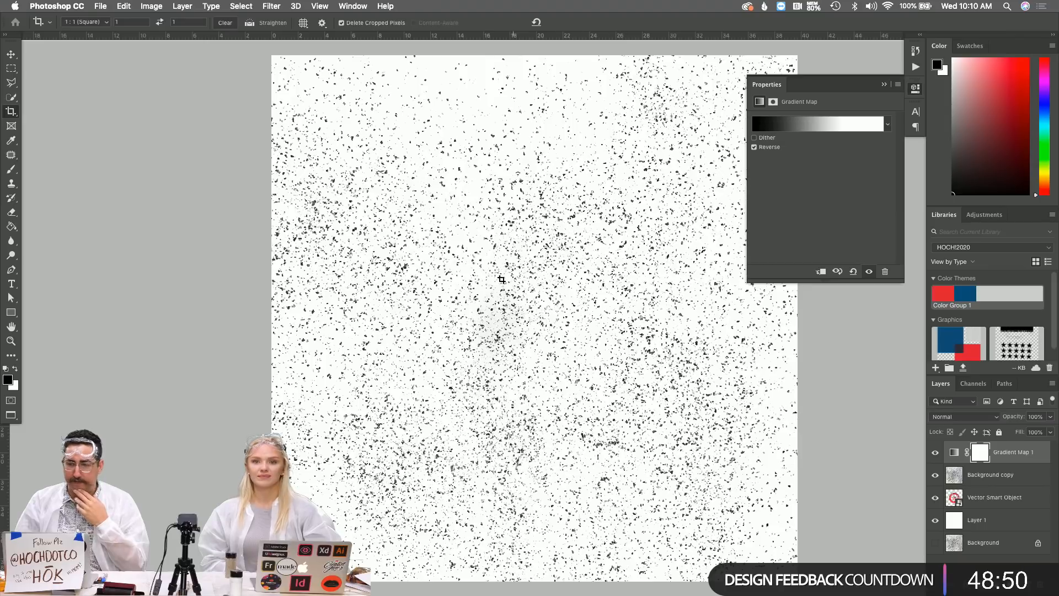
Clip the Gradient Map 1 adjustment to the Background copy layer and load the RGB channel's luminosity as a selection
{"action": "left_click", "coordinate": [884, 84]}
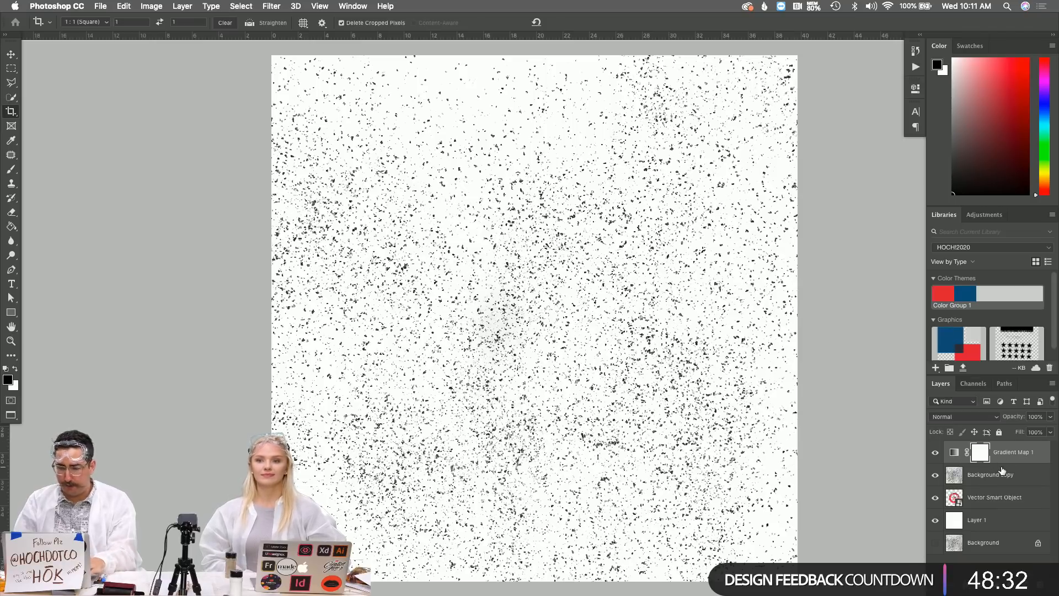
{"action": "left_click", "coordinate": [1004, 462], "text": "alt"}
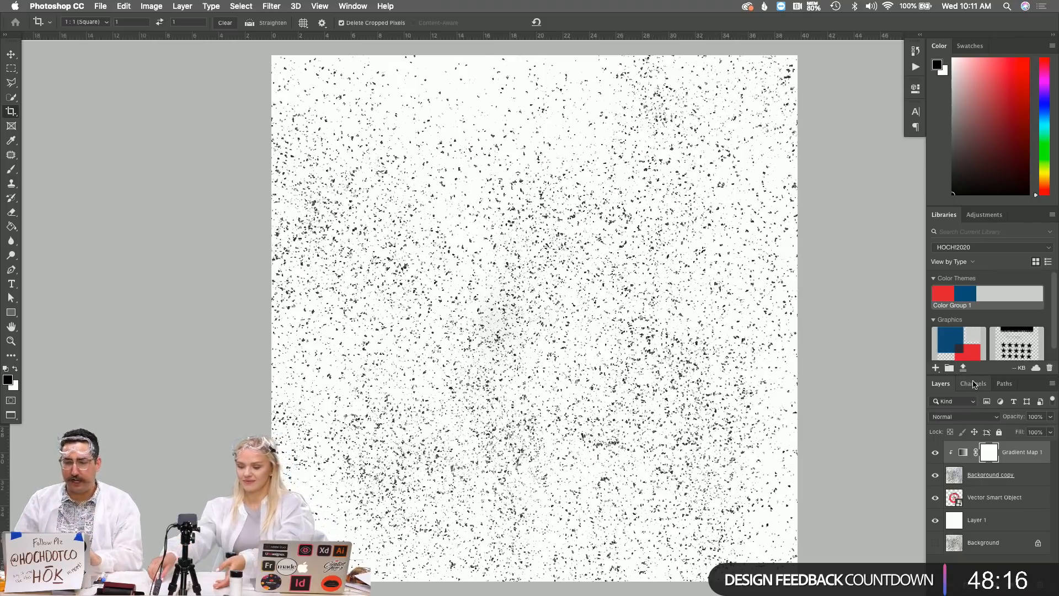
{"action": "left_click", "coordinate": [974, 384]}
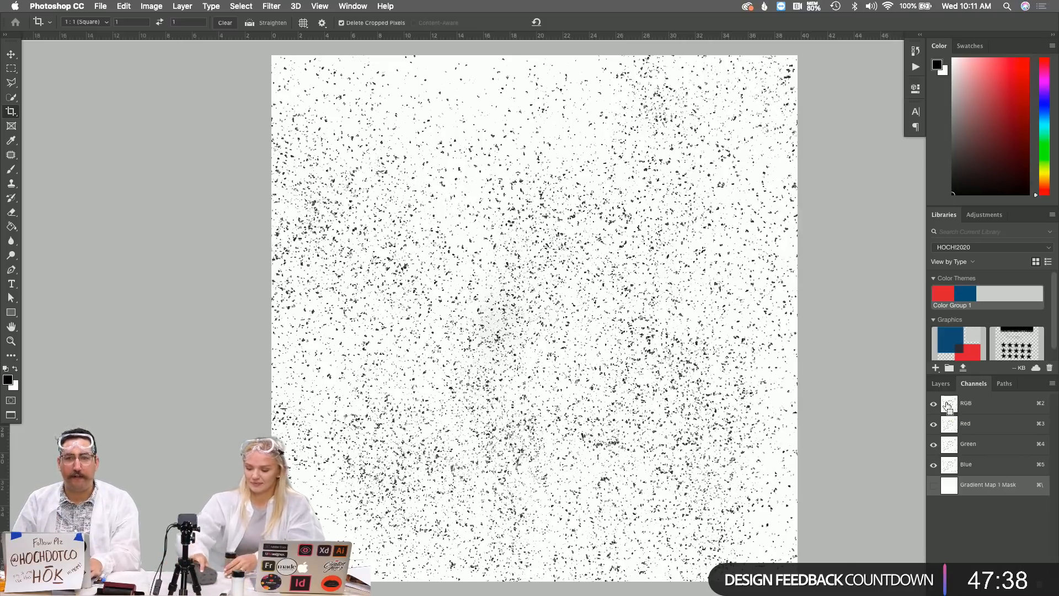
{"action": "left_click", "coordinate": [948, 406], "text": "super"}
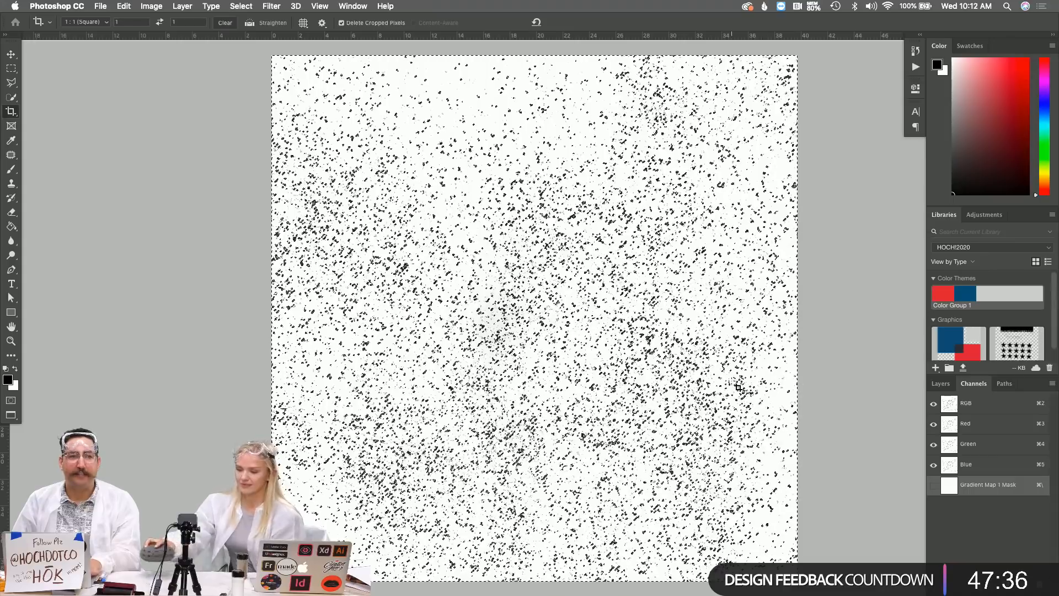
Hide the Background copy layer and mask the Vector Smart Object badge with the inverse of the loaded selection
{"action": "key", "text": "z"}
{"action": "left_click", "coordinate": [661, 334]}
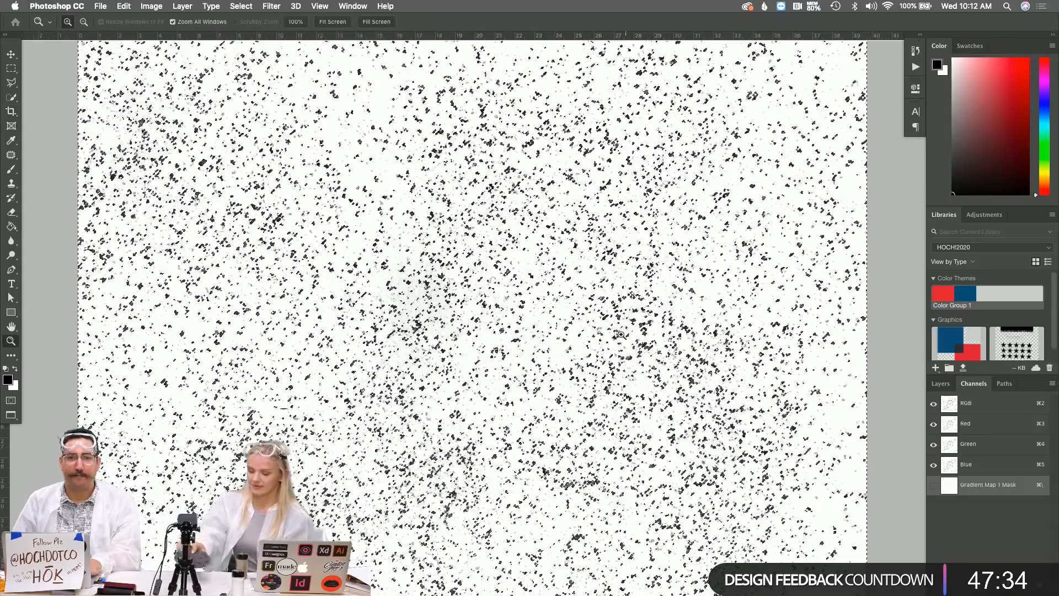
{"action": "left_click", "coordinate": [621, 334]}
{"action": "left_click", "coordinate": [621, 334]}
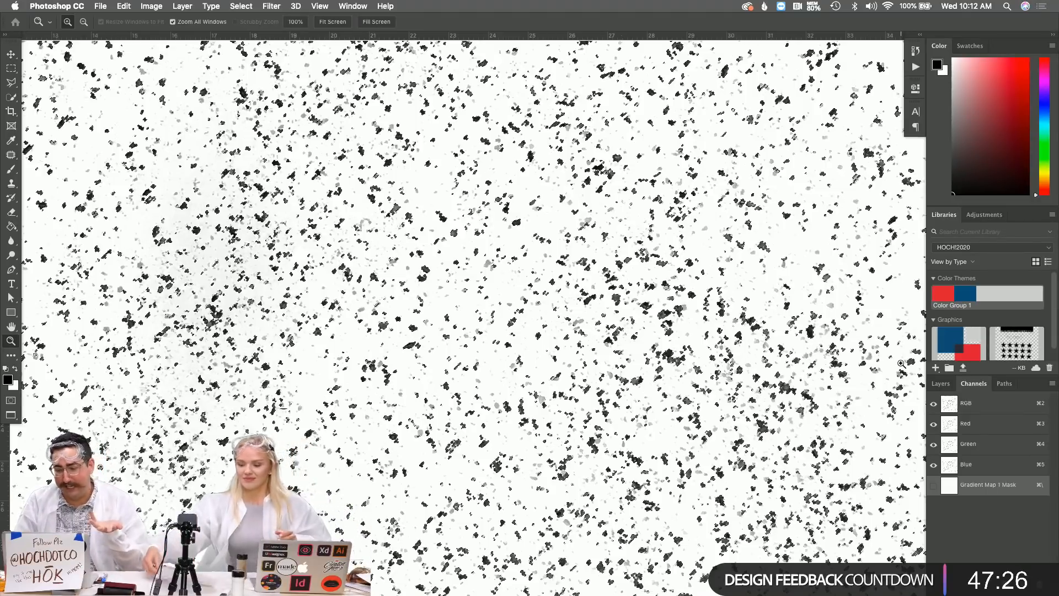
{"action": "left_click", "coordinate": [940, 383]}
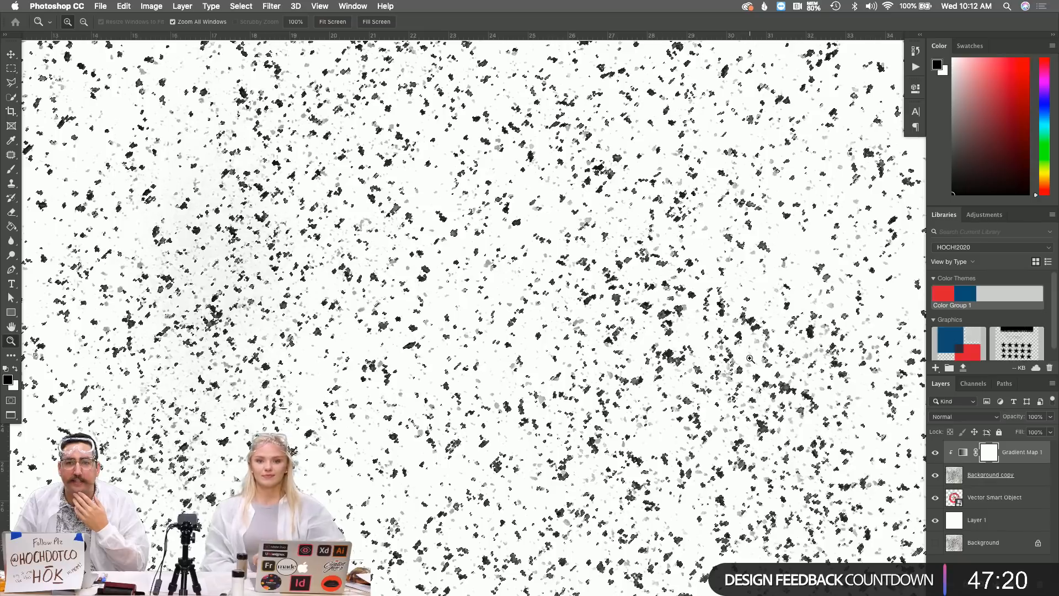
{"action": "left_click", "coordinate": [974, 384]}
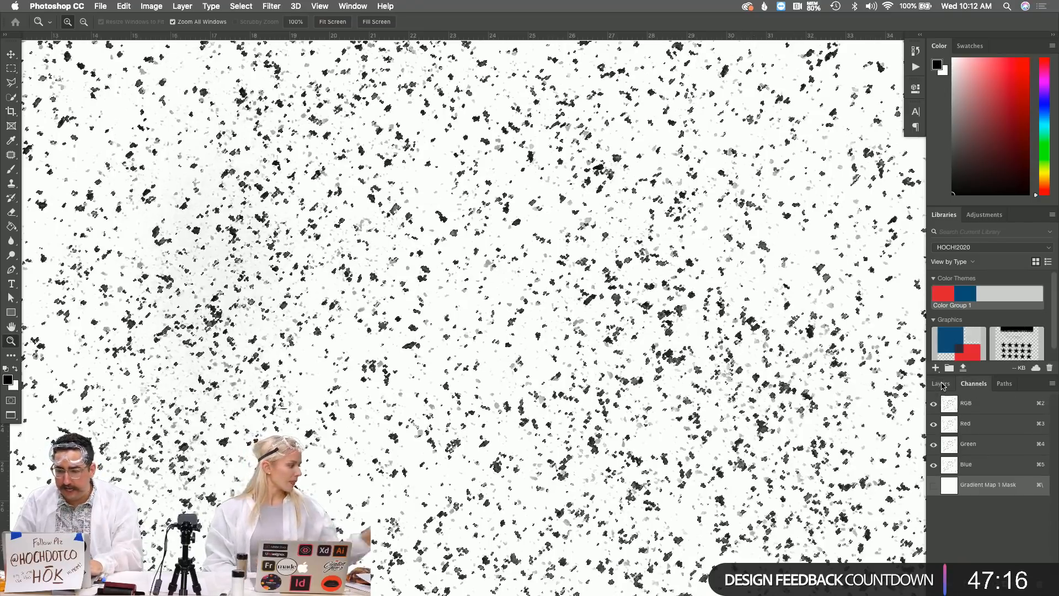
{"action": "left_click", "coordinate": [940, 384]}
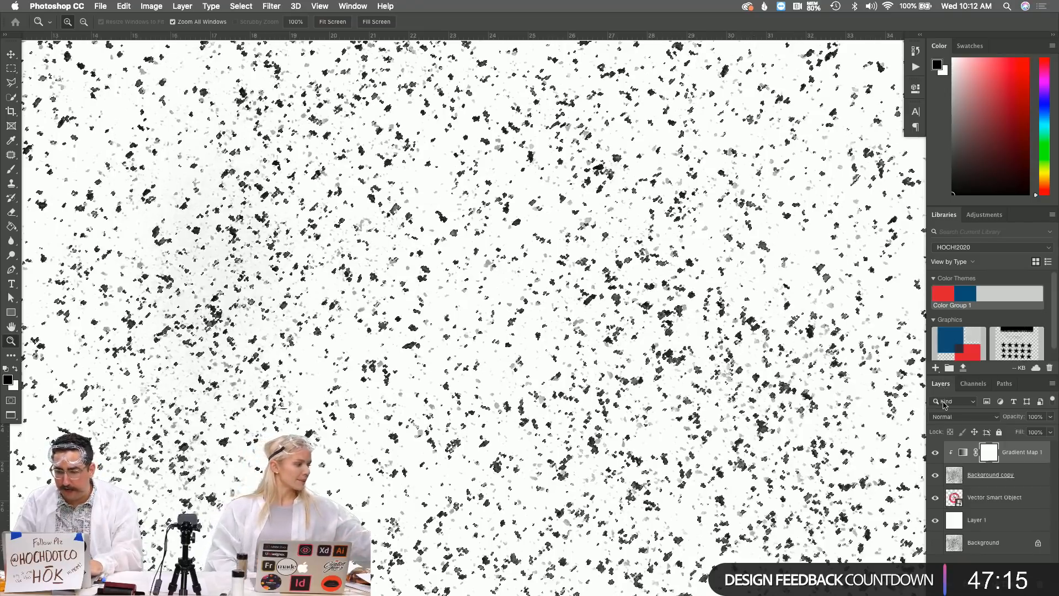
{"action": "left_click", "coordinate": [936, 476]}
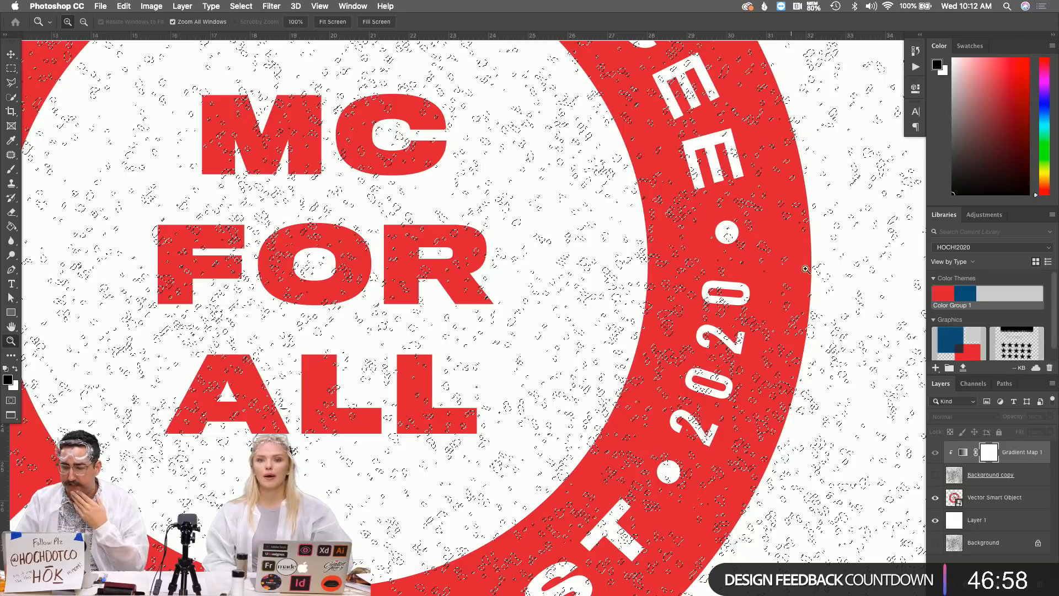
{"action": "left_click", "coordinate": [1019, 505]}
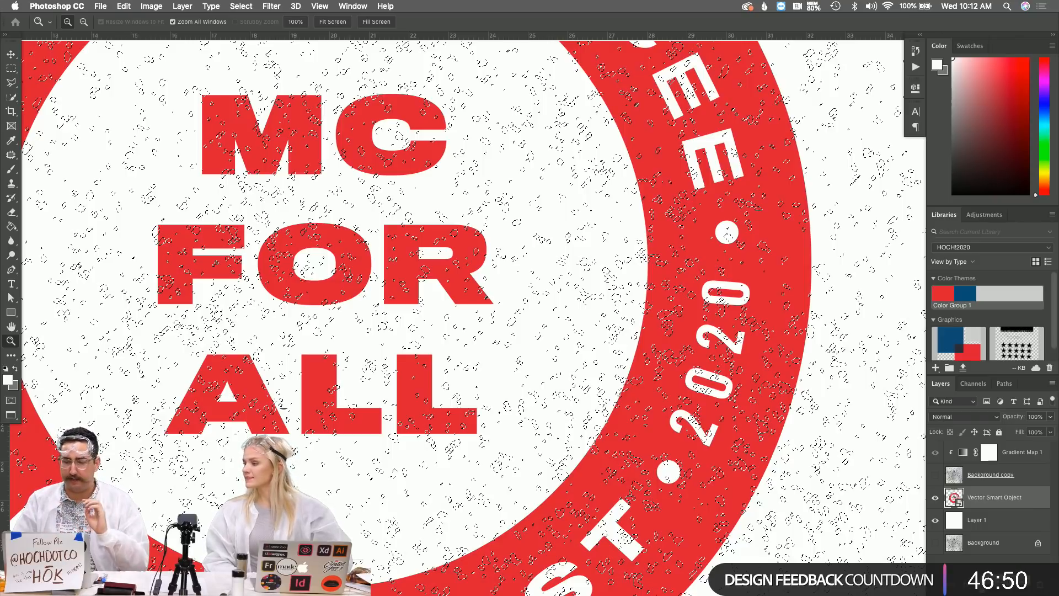
{"action": "left_click", "coordinate": [977, 584], "text": "alt"}
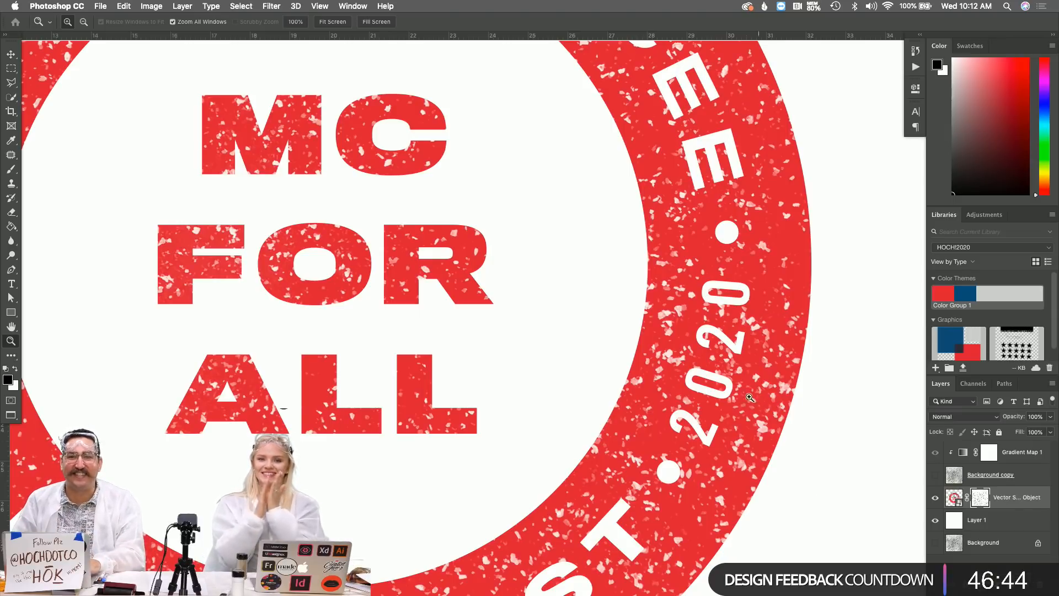
Examine up close how the masked speckles cut into the badge's lettering, ring and edges
{"action": "scroll", "coordinate": [681, 274], "scroll_direction": "up", "scroll_amount": 6}
{"action": "scroll", "coordinate": [680, 274], "scroll_direction": "left", "scroll_amount": 6}
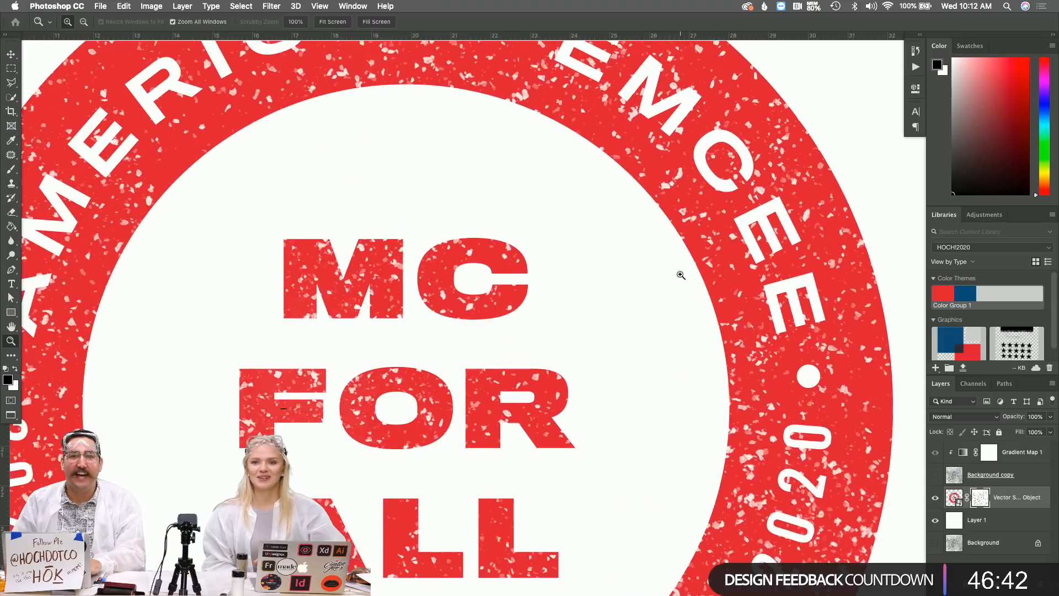
{"action": "scroll", "coordinate": [680, 275], "scroll_direction": "left", "scroll_amount": 5}
{"action": "scroll", "coordinate": [681, 274], "scroll_direction": "down", "scroll_amount": 5}
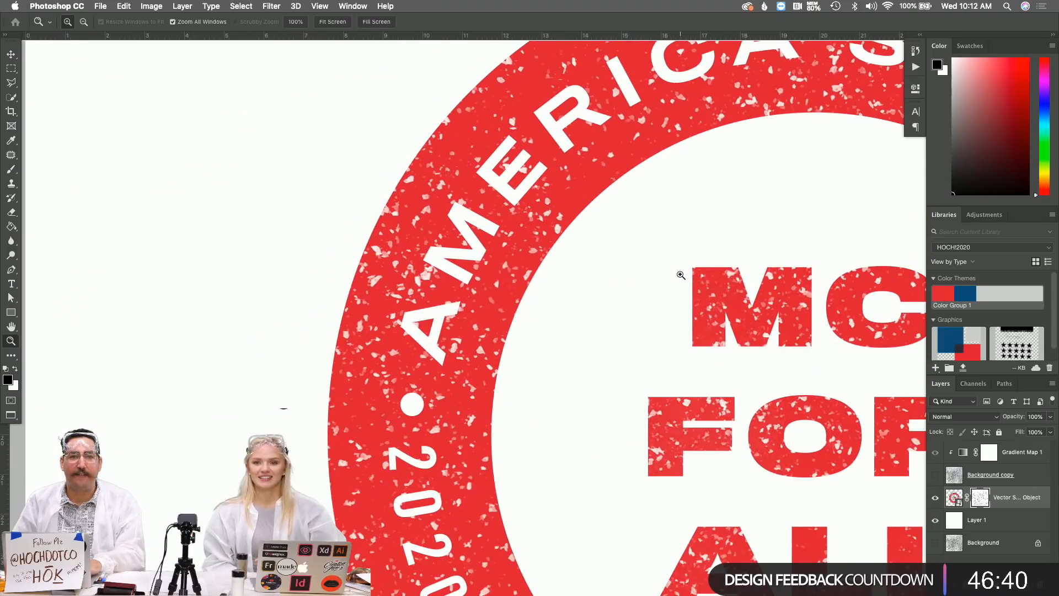
{"action": "scroll", "coordinate": [681, 275], "scroll_direction": "up", "scroll_amount": 5}
{"action": "scroll", "coordinate": [681, 275], "scroll_direction": "right", "scroll_amount": 5}
{"action": "scroll", "coordinate": [681, 274], "scroll_direction": "down", "scroll_amount": 2}
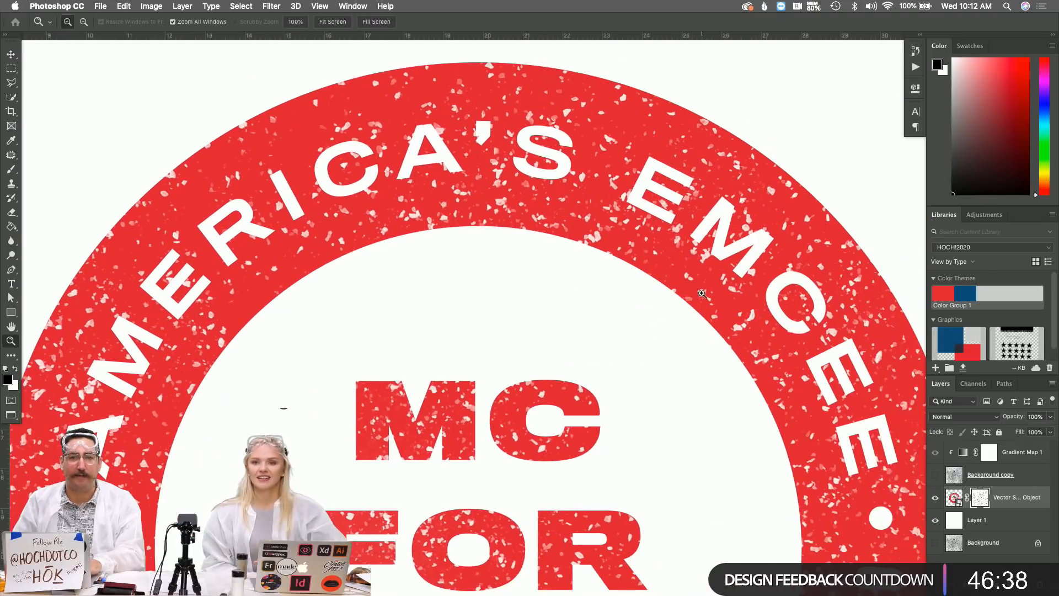
{"action": "scroll", "coordinate": [695, 292], "scroll_direction": "up", "scroll_amount": 5}
{"action": "scroll", "coordinate": [704, 305], "scroll_direction": "up", "scroll_amount": 1}
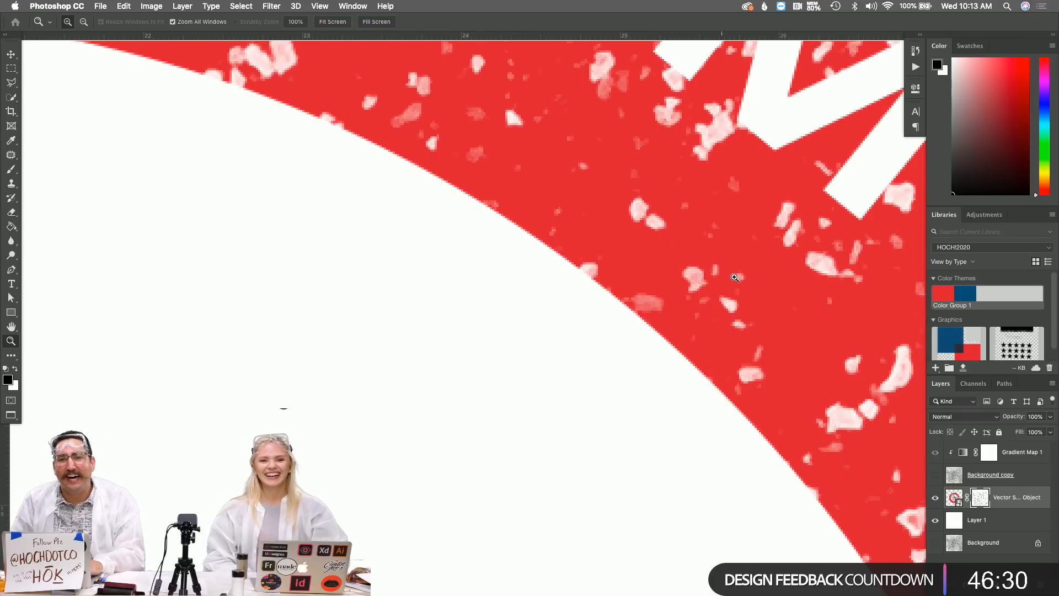
{"action": "scroll", "coordinate": [844, 251], "scroll_direction": "right", "scroll_amount": 3}
{"action": "scroll", "coordinate": [844, 250], "scroll_direction": "right", "scroll_amount": 1}
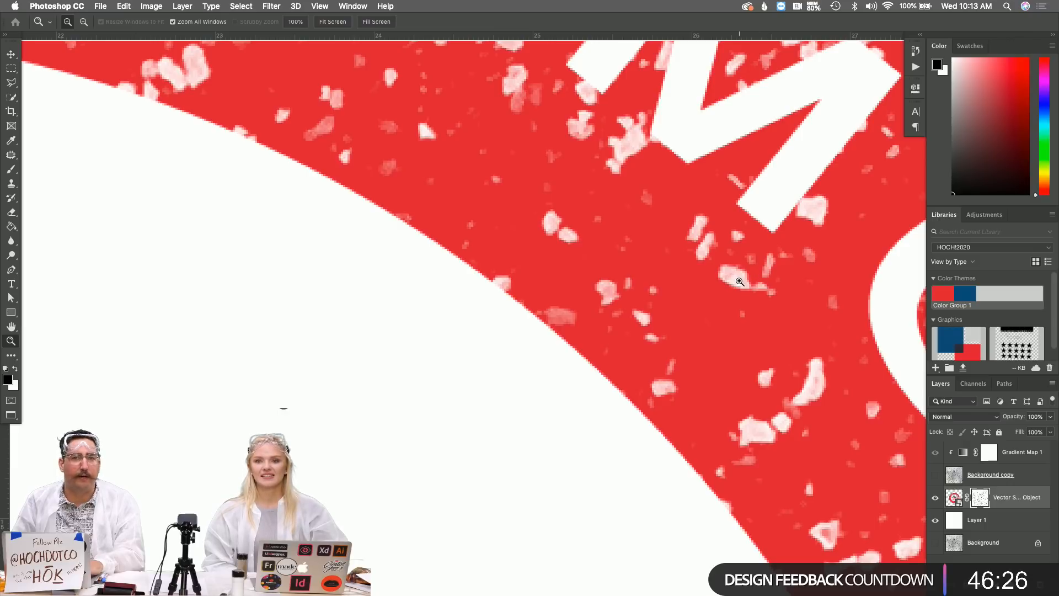
{"action": "scroll", "coordinate": [740, 281], "scroll_direction": "left", "scroll_amount": 10}
{"action": "scroll", "coordinate": [739, 281], "scroll_direction": "up", "scroll_amount": 3}
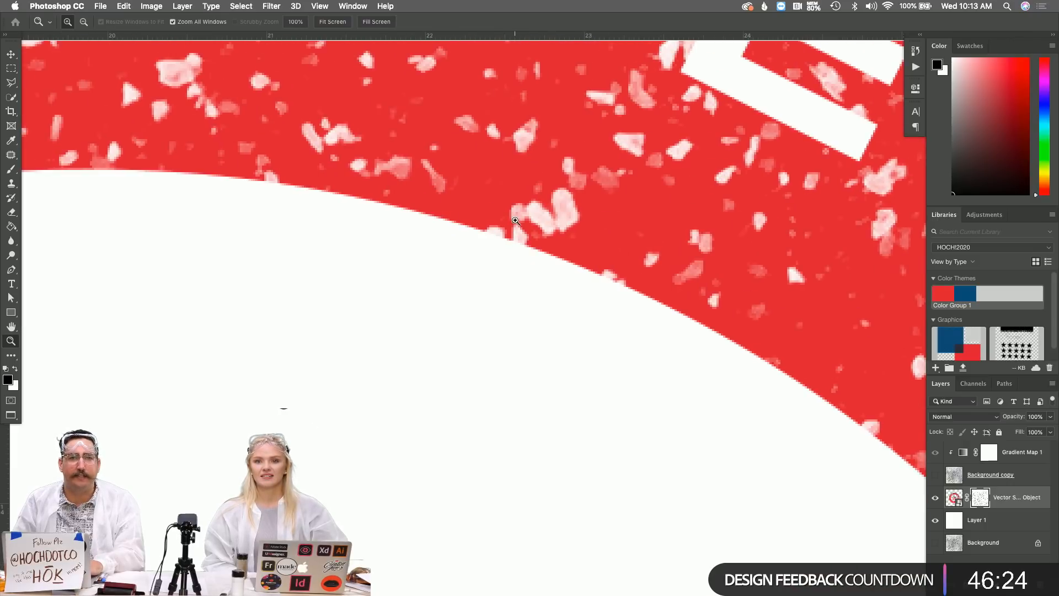
{"action": "scroll", "coordinate": [542, 212], "scroll_direction": "up", "scroll_amount": 2}
{"action": "scroll", "coordinate": [542, 211], "scroll_direction": "left", "scroll_amount": 2}
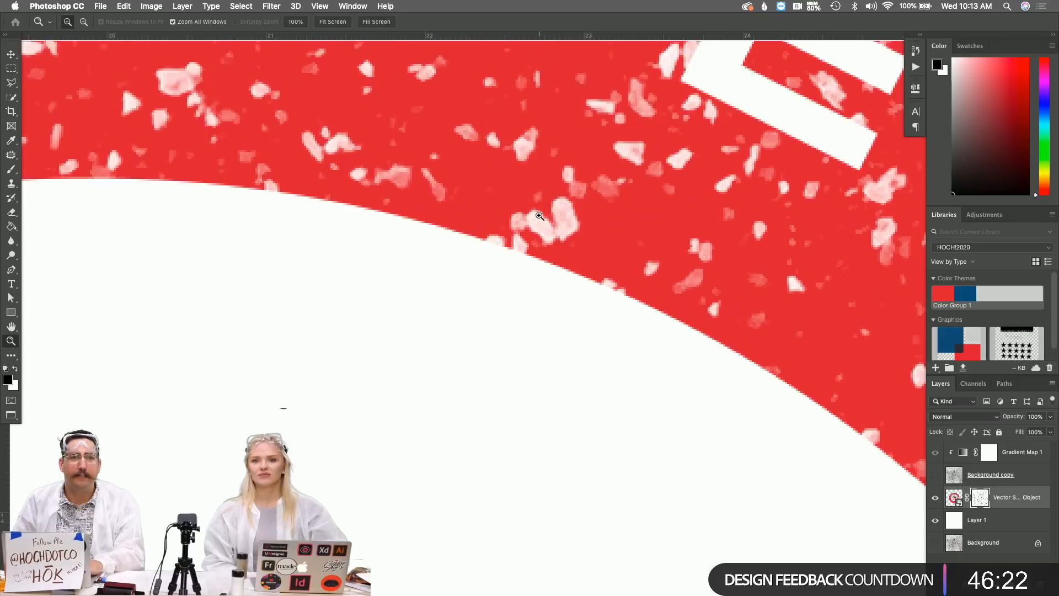
{"action": "scroll", "coordinate": [539, 216], "scroll_direction": "up", "scroll_amount": 2}
{"action": "scroll", "coordinate": [539, 216], "scroll_direction": "left", "scroll_amount": 2}
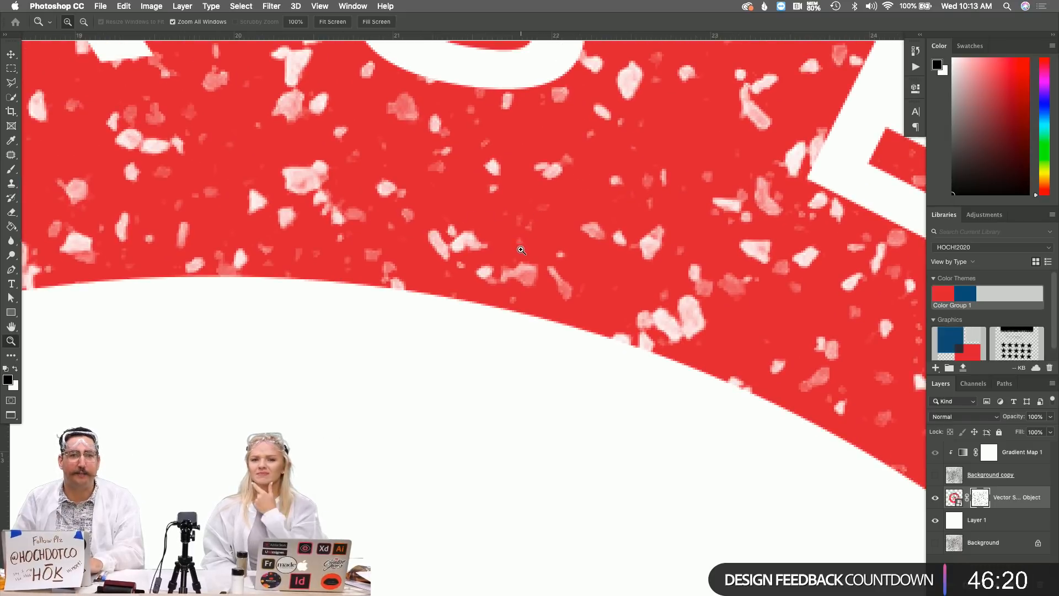
{"action": "scroll", "coordinate": [558, 386], "scroll_direction": "down", "scroll_amount": 15}
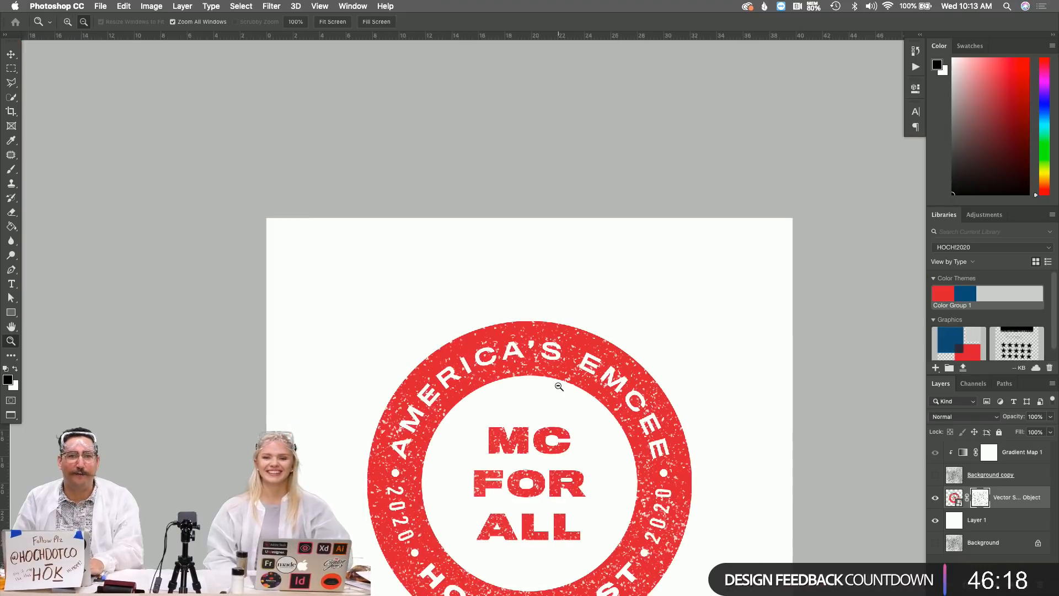
{"action": "scroll", "coordinate": [558, 385], "scroll_direction": "down", "scroll_amount": 2}
{"action": "scroll", "coordinate": [558, 385], "scroll_direction": "right", "scroll_amount": 1}
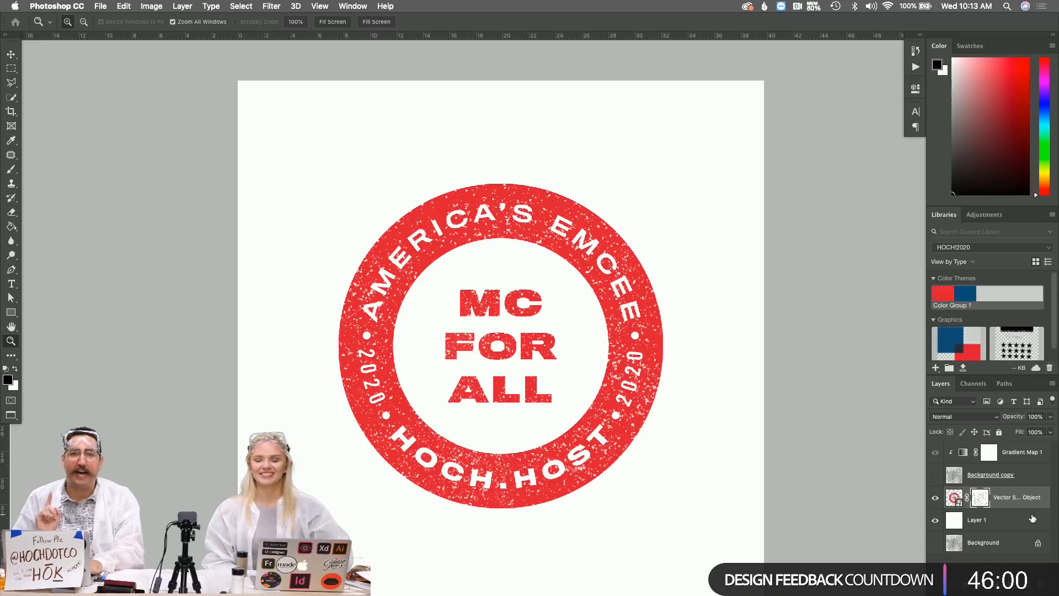
Duplicate the masked Vector Smart Object layer and rasterize the copy, leaving the original hidden as a backup
{"action": "key", "text": "super+j"}
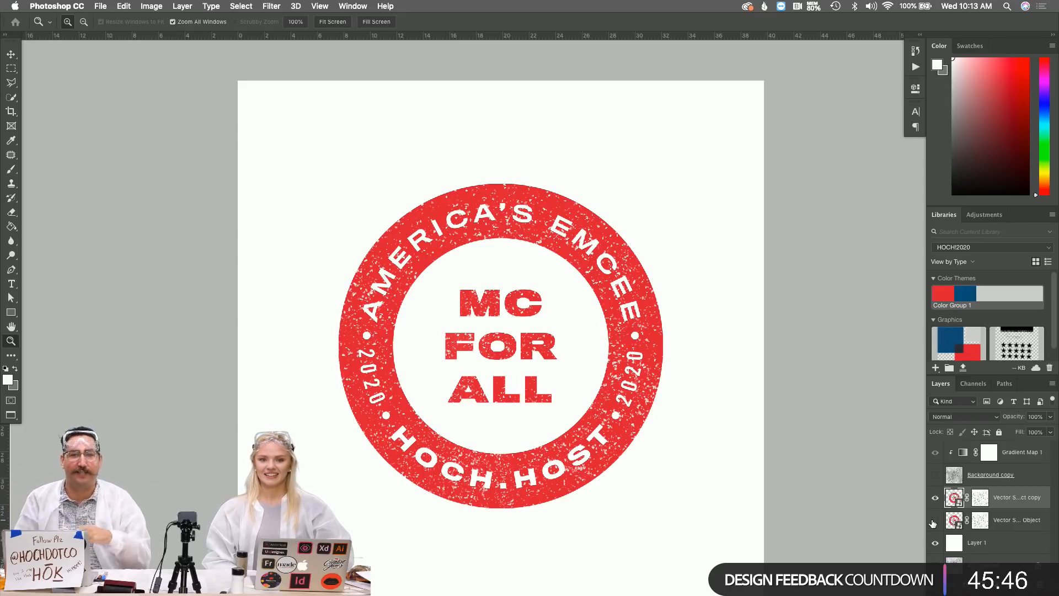
{"action": "left_click", "coordinate": [575, 407]}
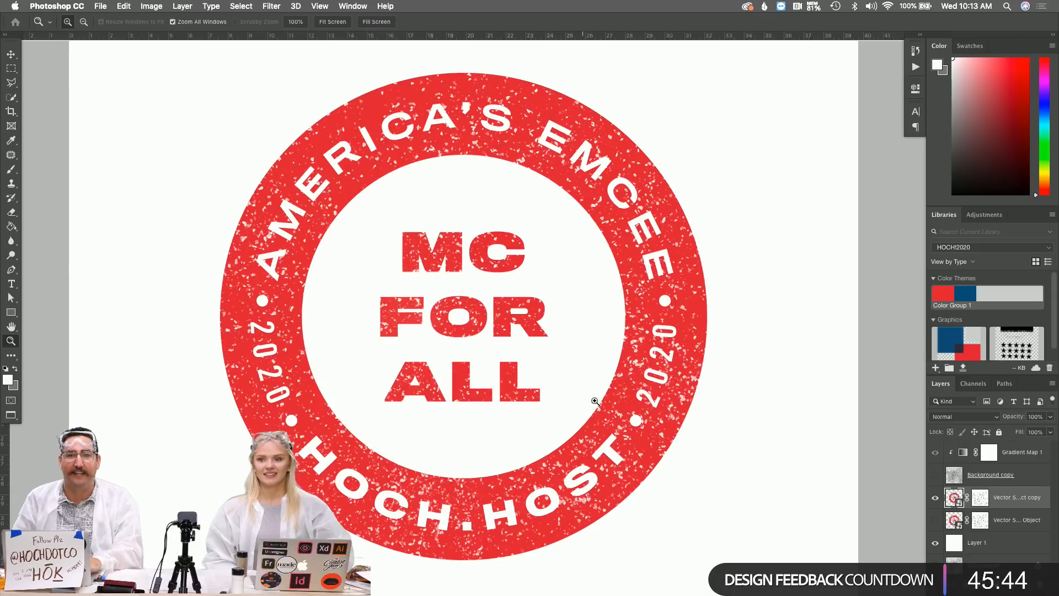
{"action": "left_click", "coordinate": [618, 395]}
{"action": "left_click", "coordinate": [617, 395]}
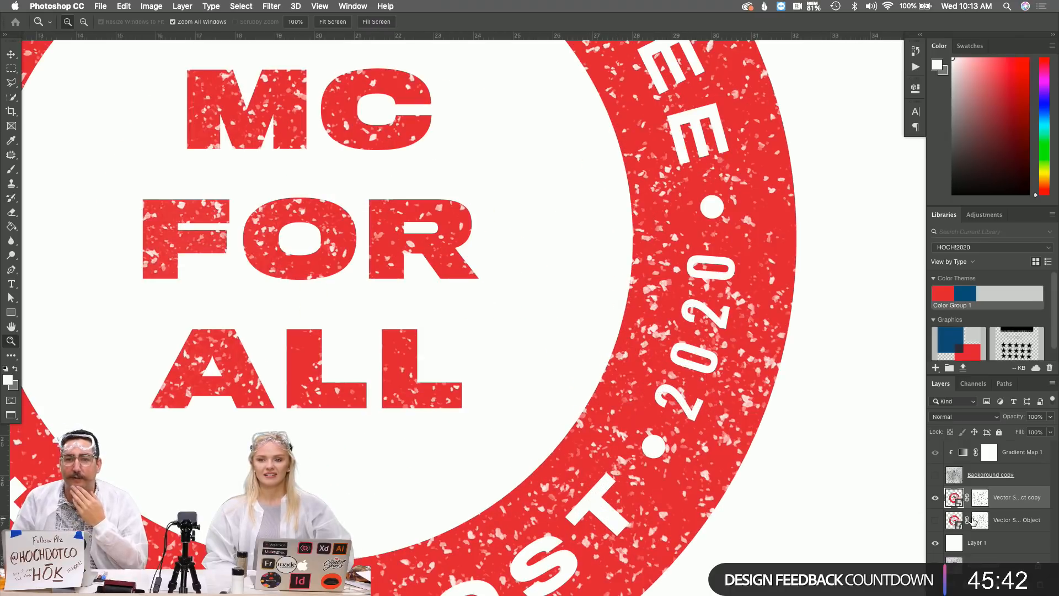
{"action": "right_click", "coordinate": [1033, 503]}
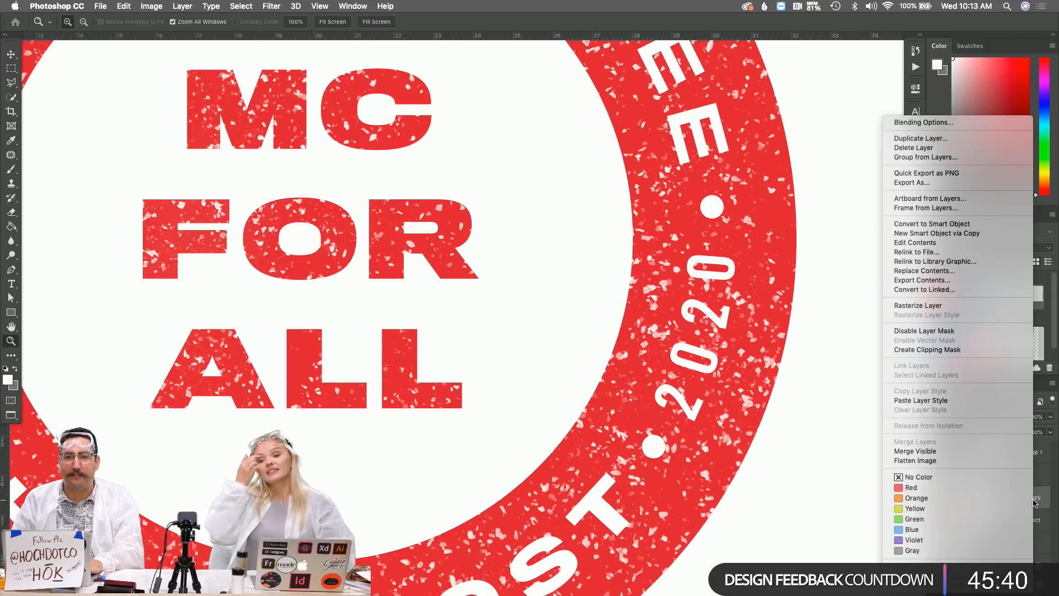
{"action": "left_click", "coordinate": [932, 303]}
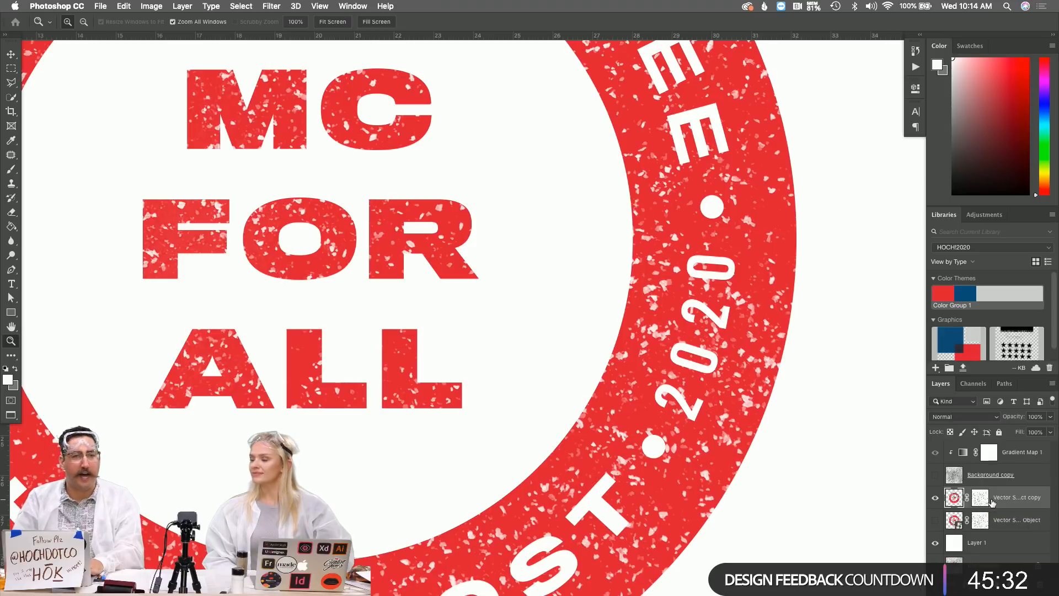
Duplicate the rasterized Vector Smart Object copy layer and set the lower copy's blend mode to Dissolve
{"action": "key", "text": "super+j"}
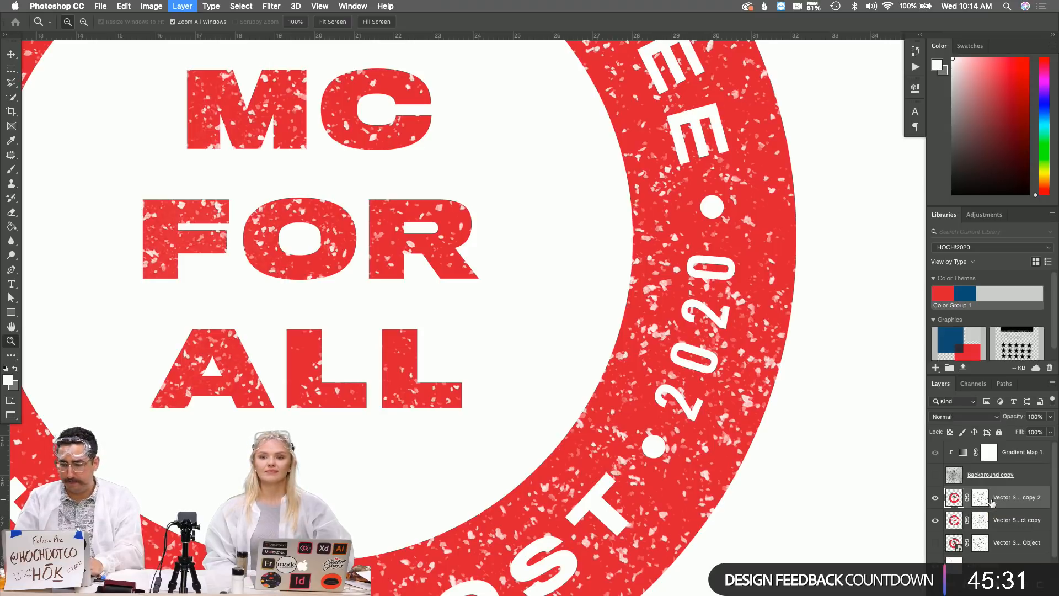
{"action": "left_click", "coordinate": [951, 520]}
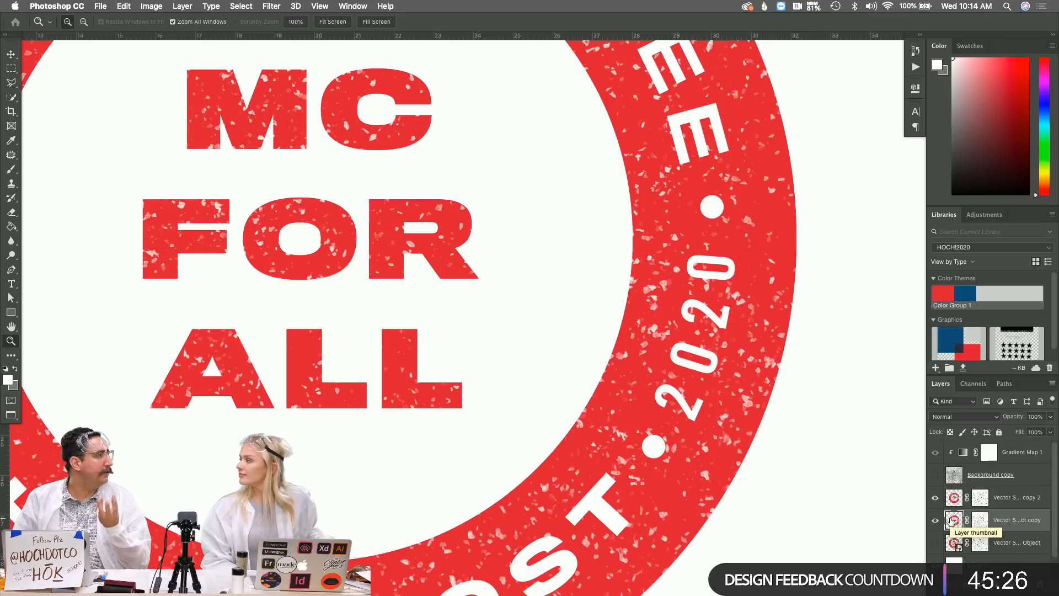
{"action": "left_click", "coordinate": [949, 419]}
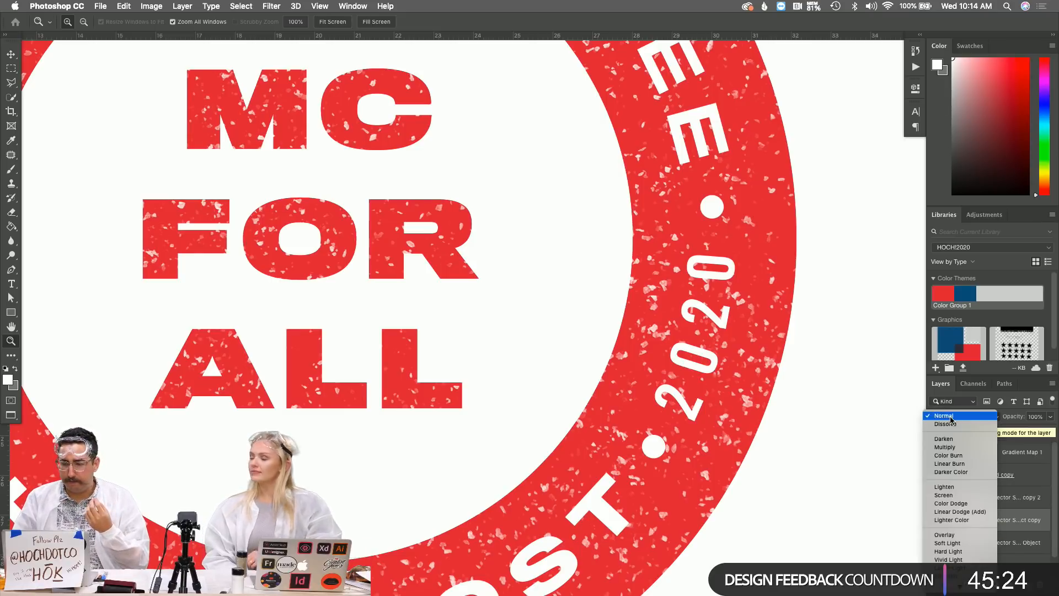
{"action": "left_click", "coordinate": [949, 422]}
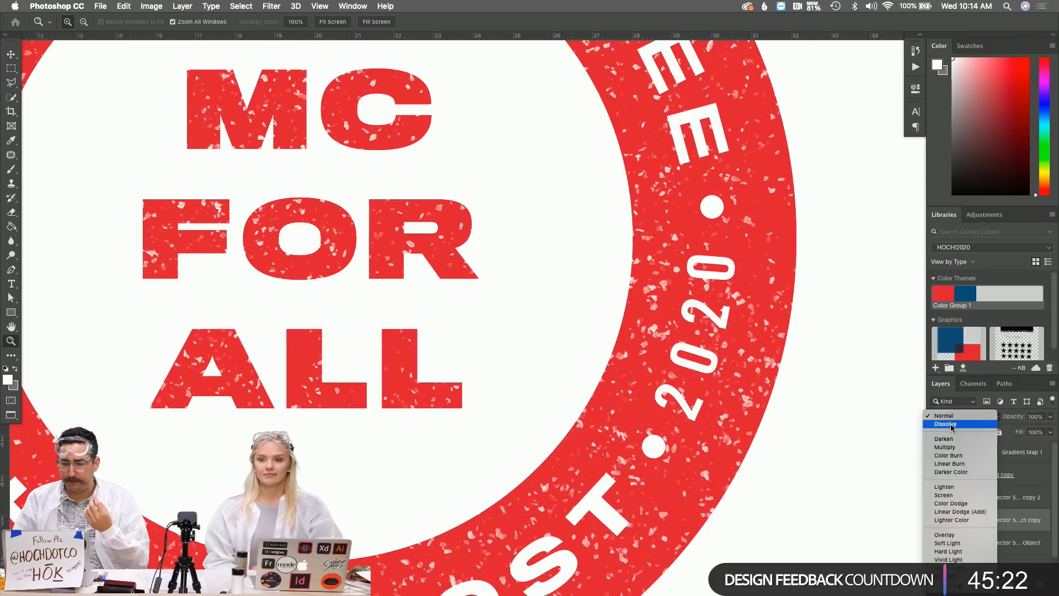
{"action": "left_click", "coordinate": [950, 425]}
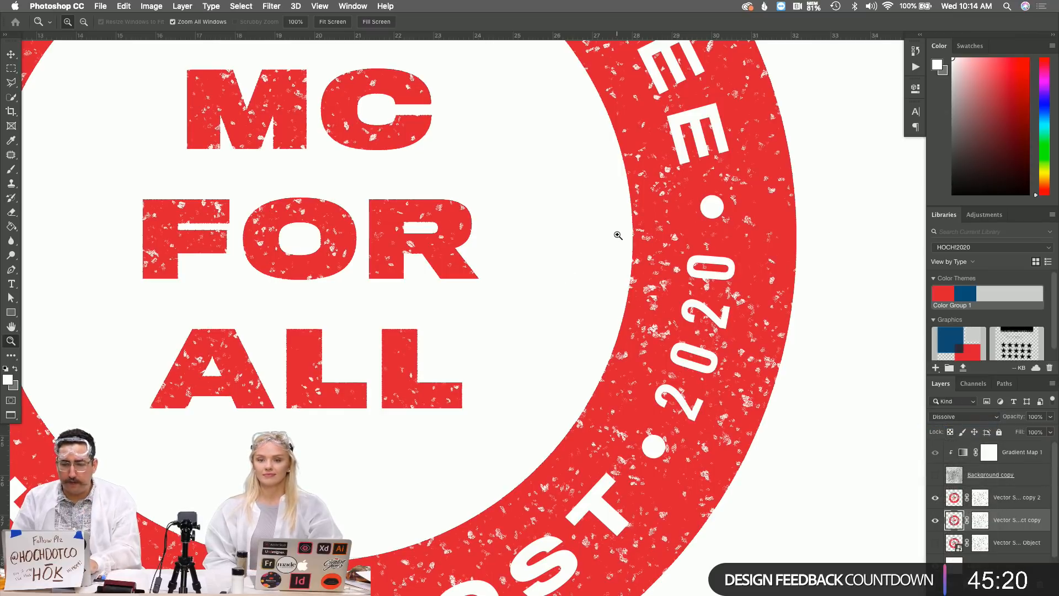
Apply a Gaussian Blur with a 1.8-pixel radius to the Dissolve badge copy
{"action": "left_click", "coordinate": [622, 234]}
{"action": "left_click", "coordinate": [645, 213]}
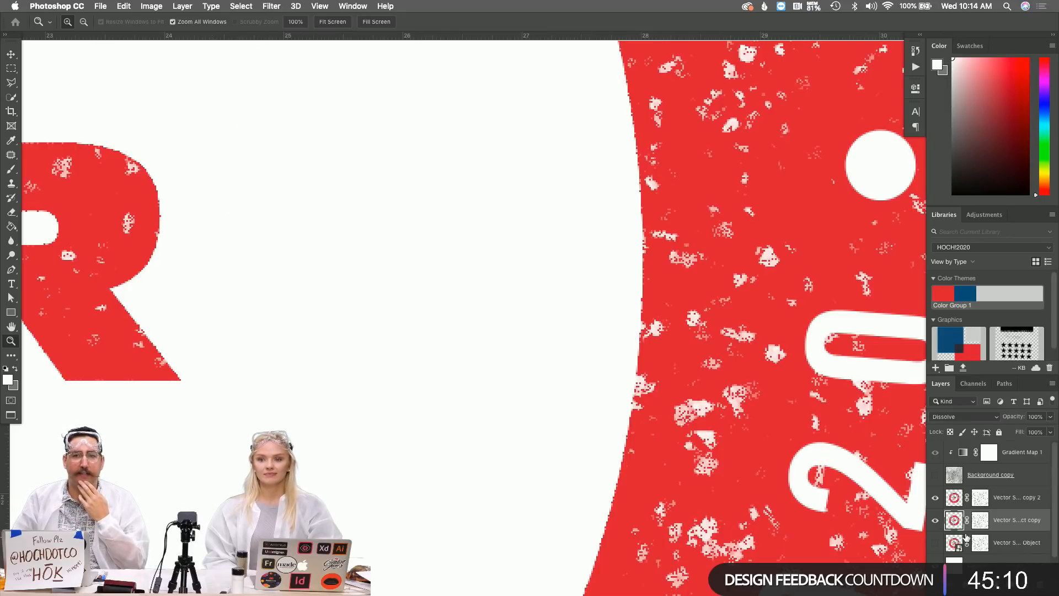
{"action": "left_click", "coordinate": [274, 7]}
{"action": "mouse_move", "coordinate": [353, 137]}
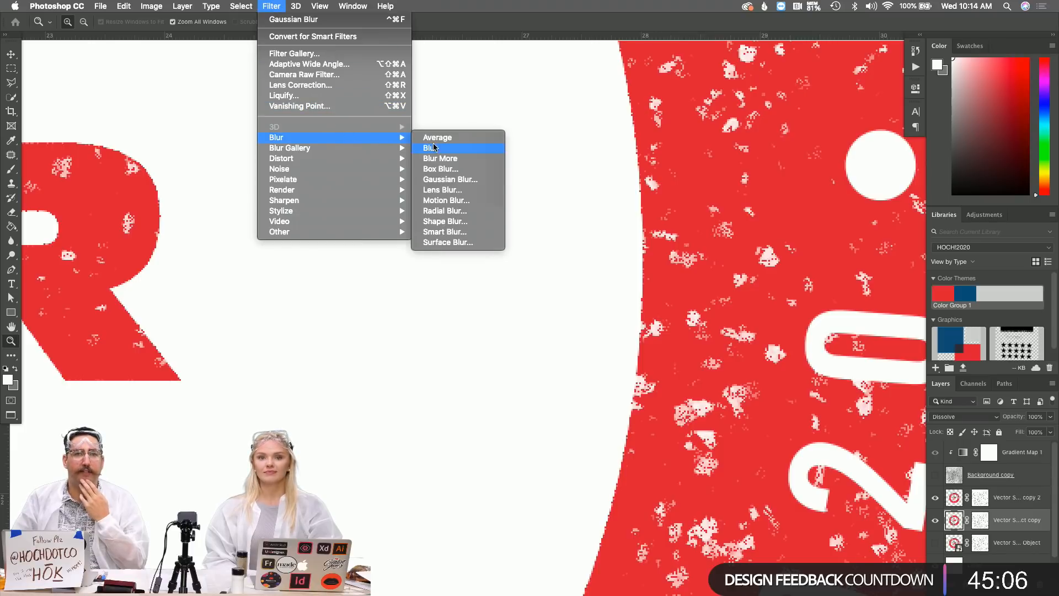
{"action": "left_click", "coordinate": [473, 180]}
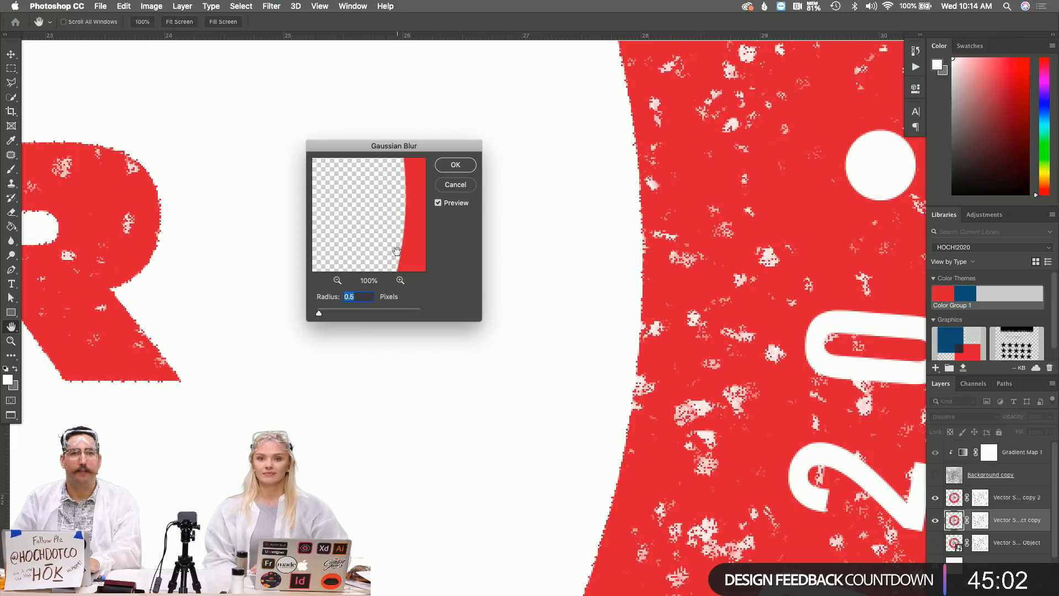
{"action": "key", "text": "shift+Up"}
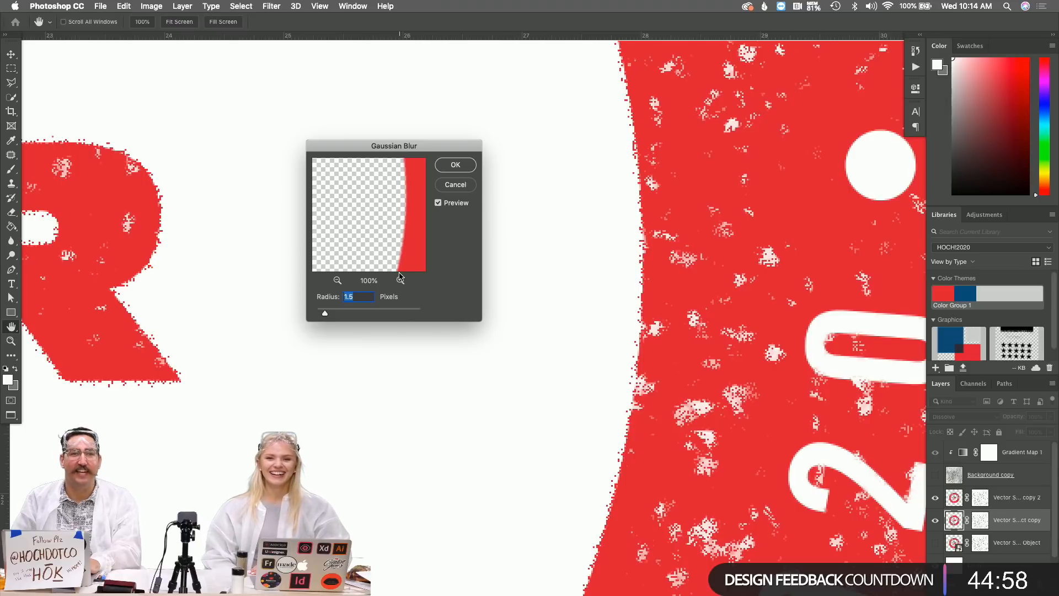
{"action": "key", "text": "Up"}
{"action": "key", "text": "Up"}
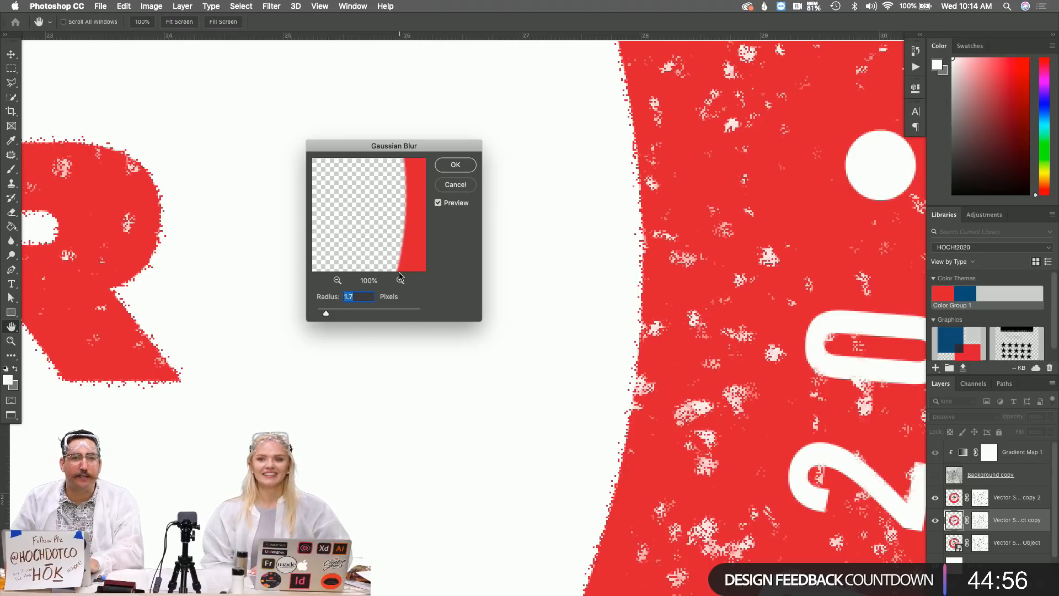
{"action": "key", "text": "Up"}
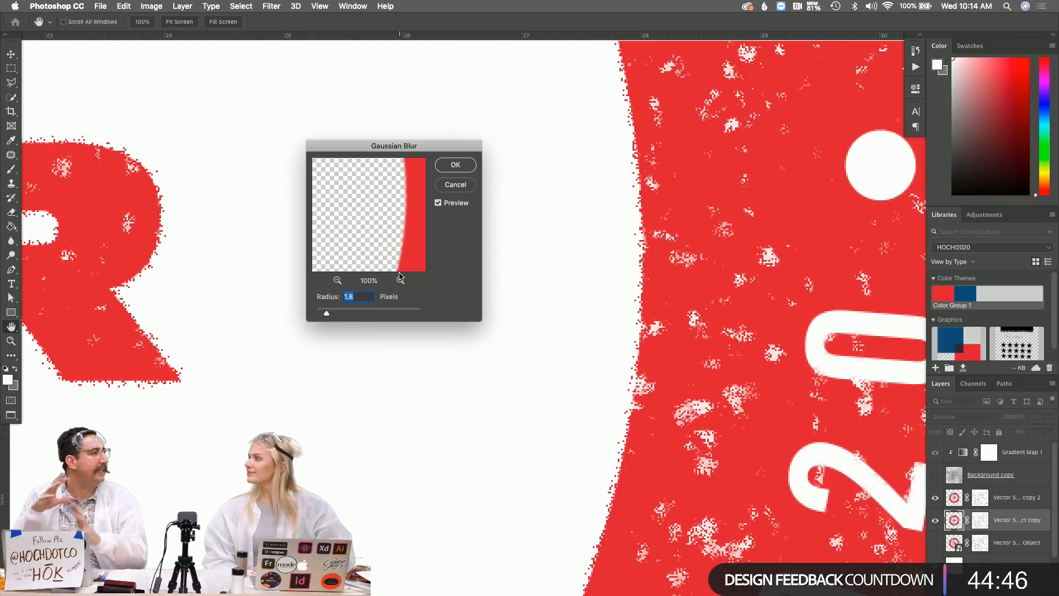
{"action": "left_click", "coordinate": [456, 165]}
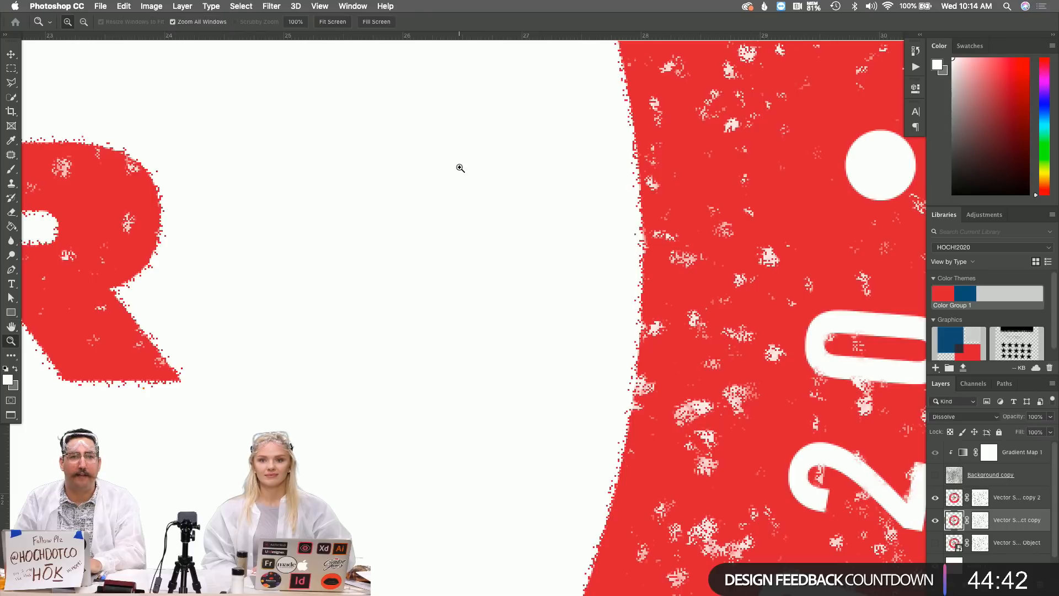
Add a blank layer directly beneath the Dissolve badge copy and merge the copy down into it
{"action": "left_click", "coordinate": [1010, 548]}
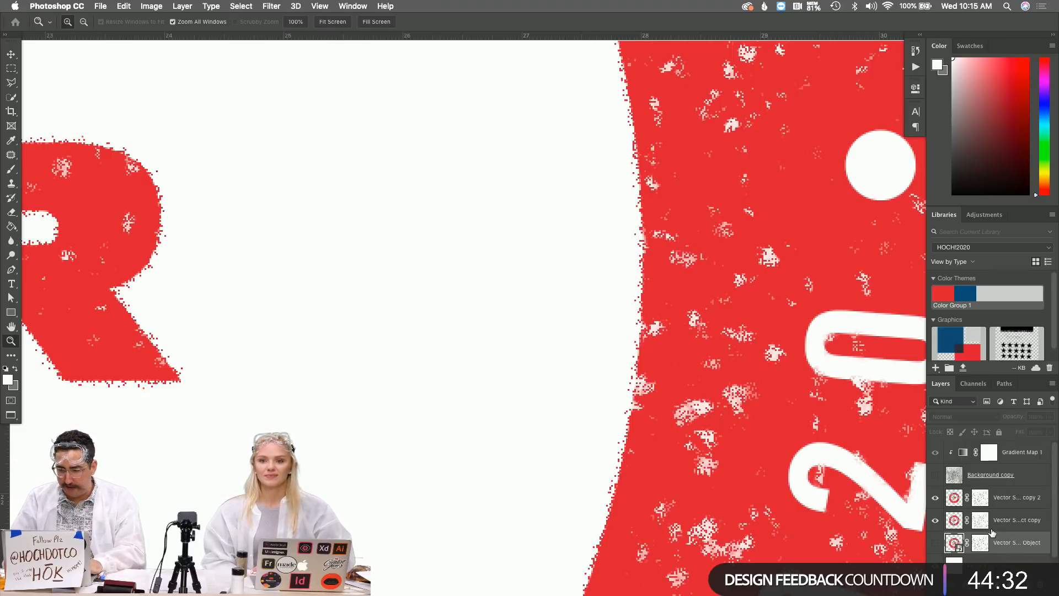
{"action": "key", "text": "super+shift+n"}
{"action": "key", "text": "Return"}
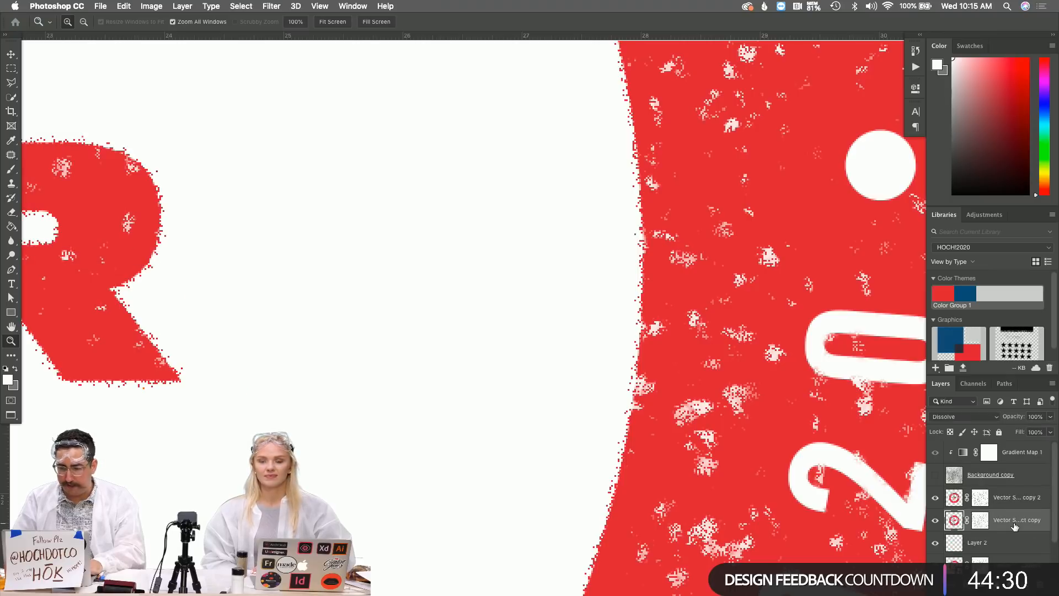
{"action": "key", "text": "super+e"}
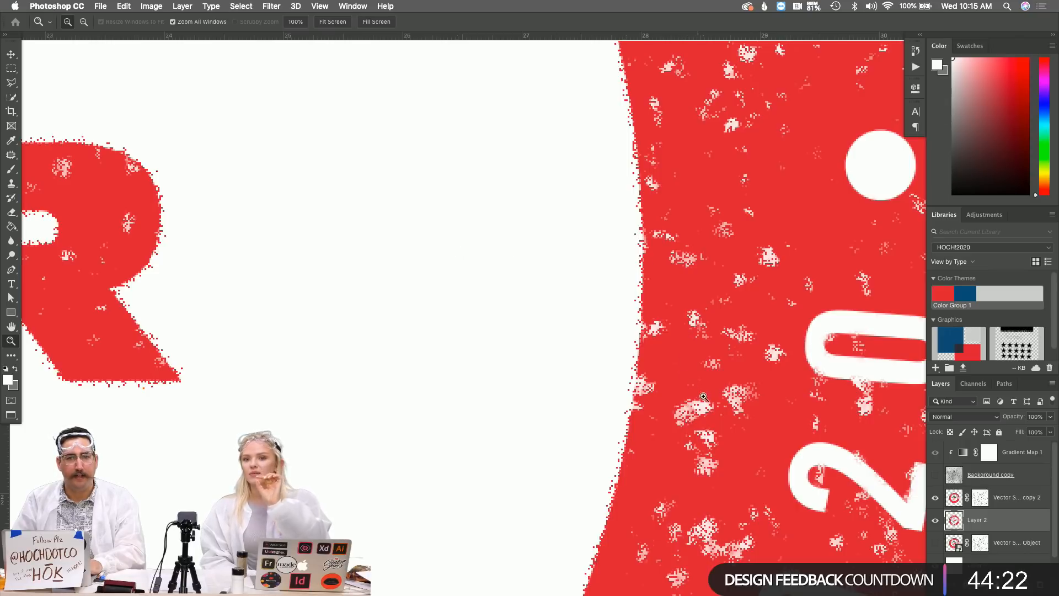
Soften the merged badge layer's pixelated edges with a 0.4-pixel Gaussian Blur
{"action": "scroll", "coordinate": [729, 396], "scroll_direction": "up", "scroll_amount": 3}
{"action": "scroll", "coordinate": [729, 397], "scroll_direction": "up", "scroll_amount": 5}
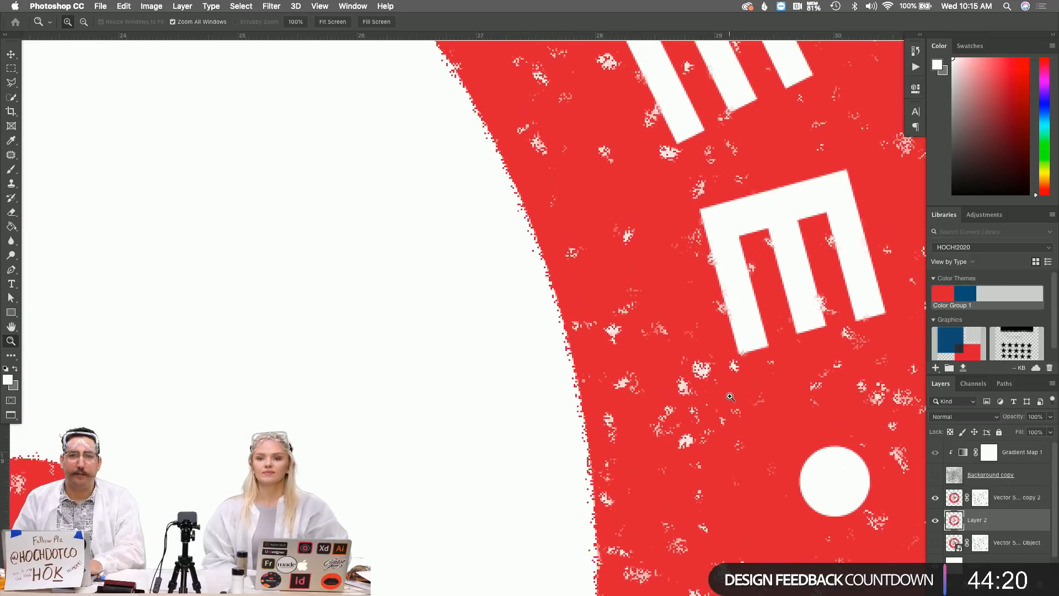
{"action": "scroll", "coordinate": [729, 397], "scroll_direction": "up", "scroll_amount": 3}
{"action": "scroll", "coordinate": [729, 396], "scroll_direction": "up", "scroll_amount": 5}
{"action": "scroll", "coordinate": [730, 396], "scroll_direction": "left", "scroll_amount": 2}
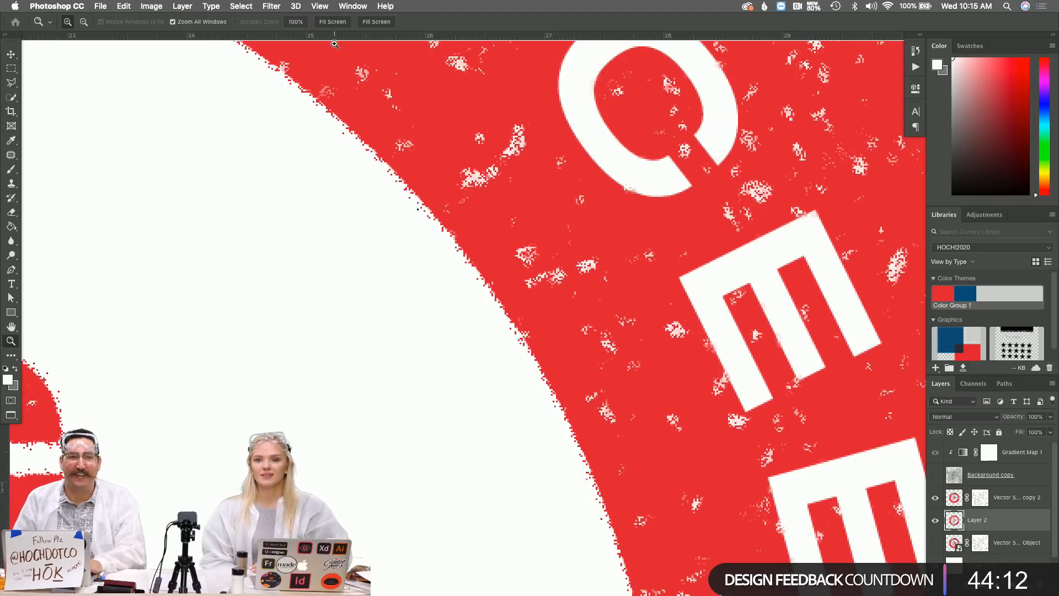
{"action": "left_click", "coordinate": [269, 5]}
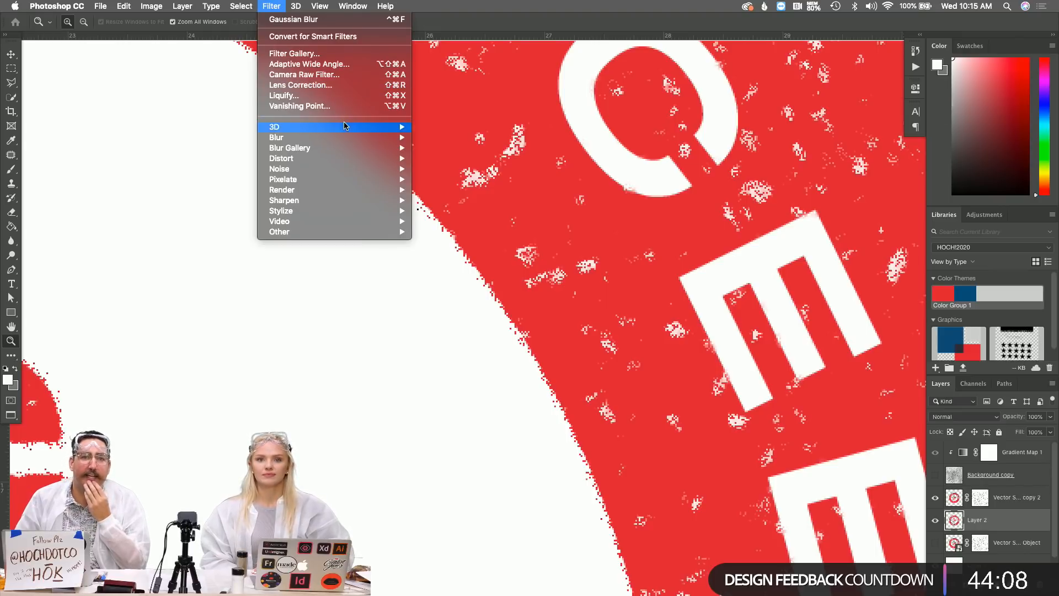
{"action": "mouse_move", "coordinate": [361, 138]}
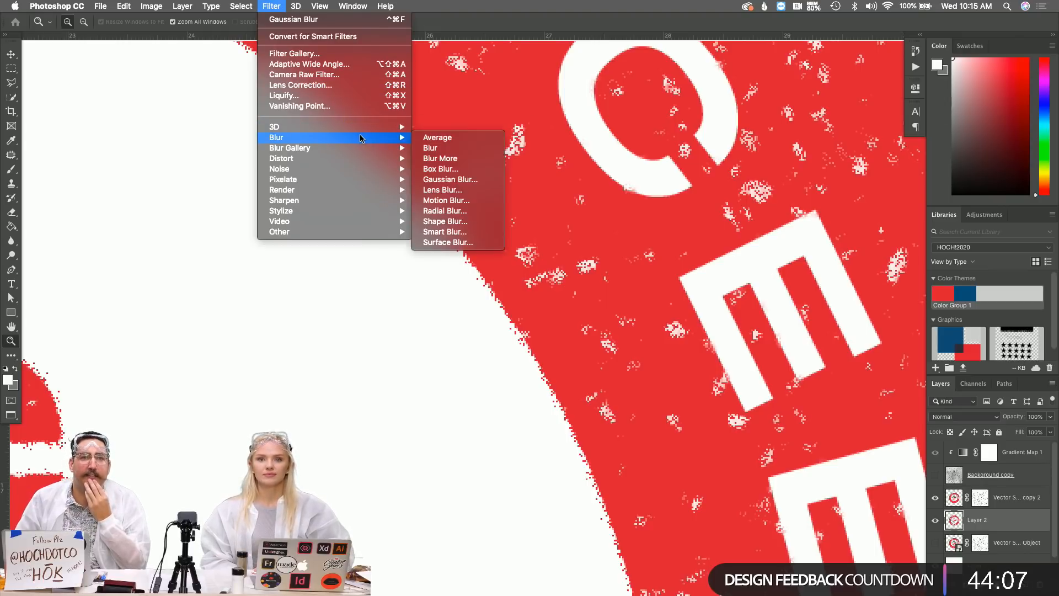
{"action": "left_click", "coordinate": [451, 180]}
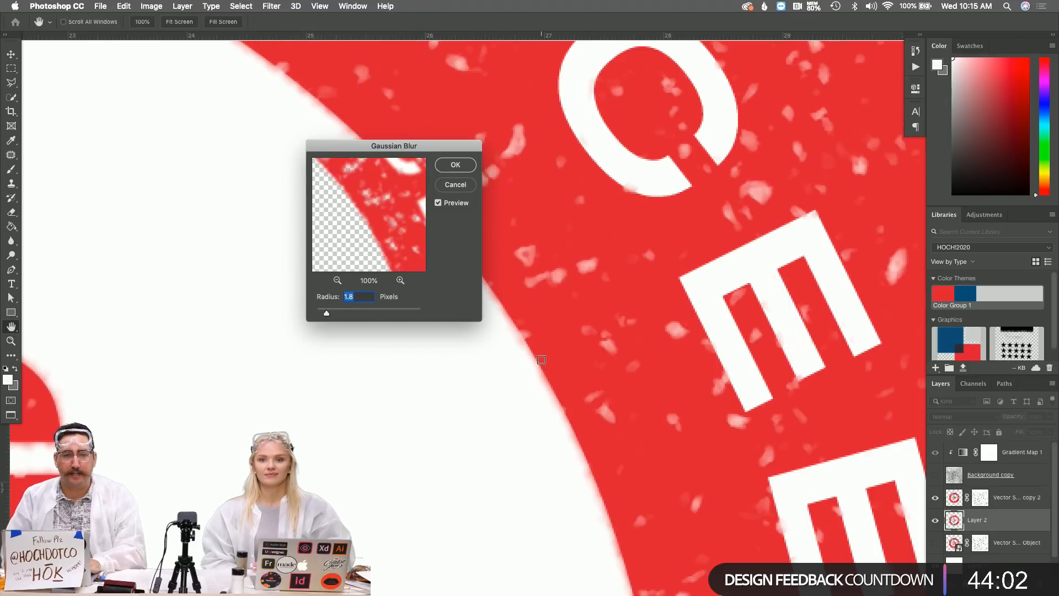
{"action": "type", "text": ".4"}
{"action": "key", "text": "Tab"}
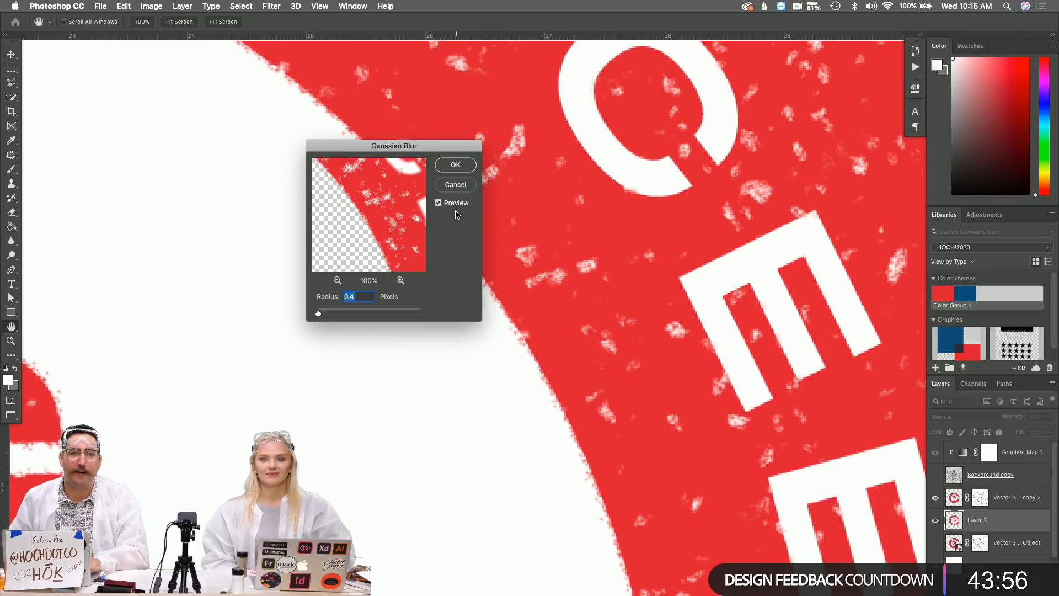
{"action": "left_click", "coordinate": [455, 165]}
Examine the badge's roughened edges, lettering and speckles both up close and at full-badge view
{"action": "scroll", "coordinate": [456, 165], "scroll_direction": "left", "scroll_amount": 10}
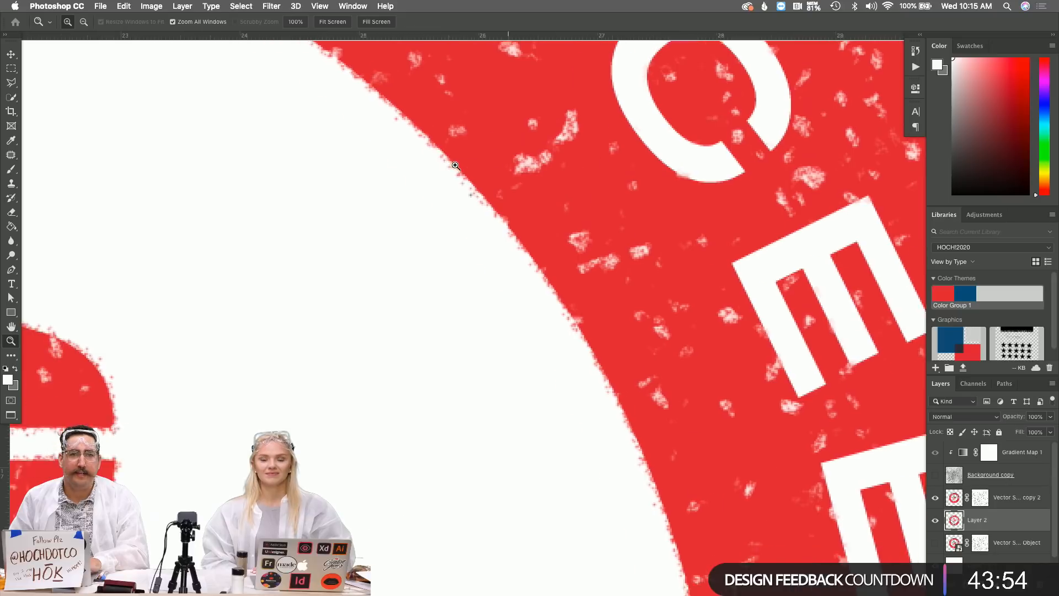
{"action": "key", "text": "z"}
{"action": "scroll", "coordinate": [456, 165], "scroll_direction": "left", "scroll_amount": 10}
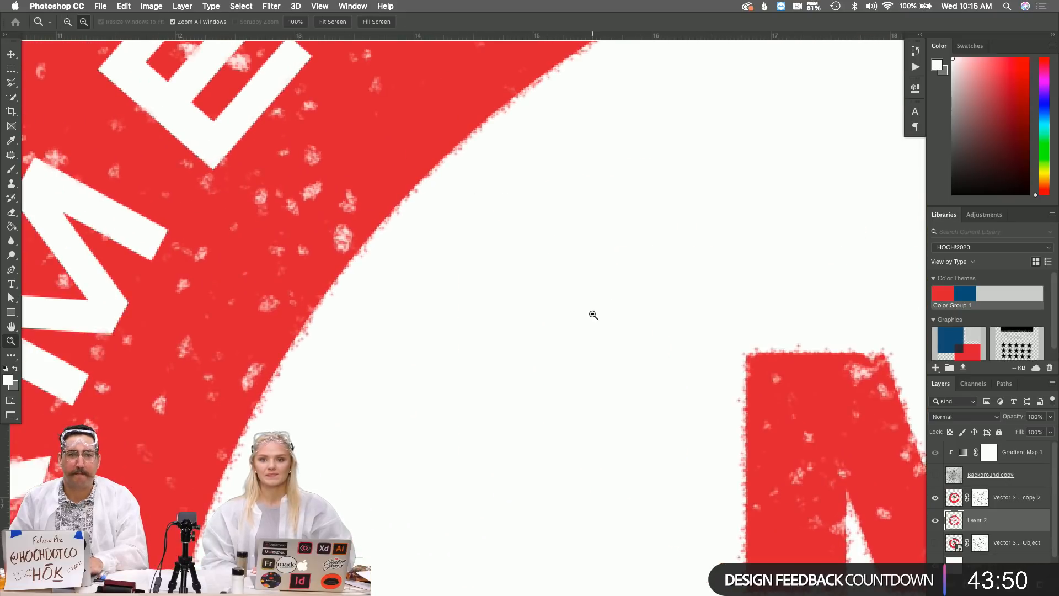
{"action": "left_click", "coordinate": [591, 315], "text": "alt"}
{"action": "left_click", "coordinate": [633, 354], "text": "alt"}
{"action": "left_click", "coordinate": [633, 354], "text": "alt"}
{"action": "left_click", "coordinate": [633, 354], "text": "alt"}
{"action": "scroll", "coordinate": [634, 354], "scroll_direction": "down", "scroll_amount": 2}
{"action": "scroll", "coordinate": [634, 354], "scroll_direction": "right", "scroll_amount": 2}
{"action": "scroll", "coordinate": [633, 354], "scroll_direction": "right", "scroll_amount": 5}
{"action": "scroll", "coordinate": [633, 354], "scroll_direction": "down", "scroll_amount": 2}
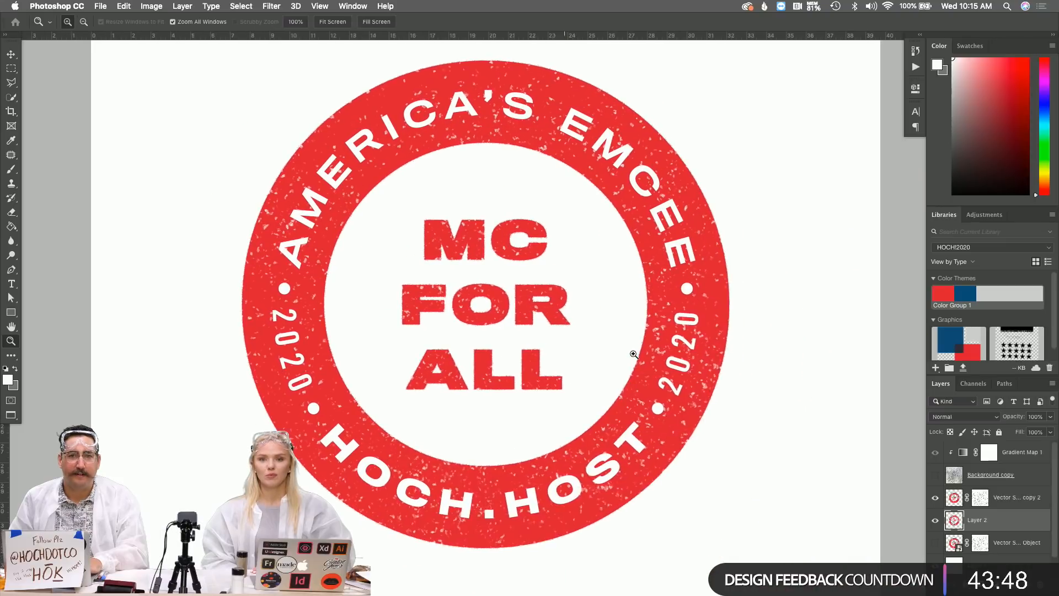
{"action": "left_click", "coordinate": [627, 312]}
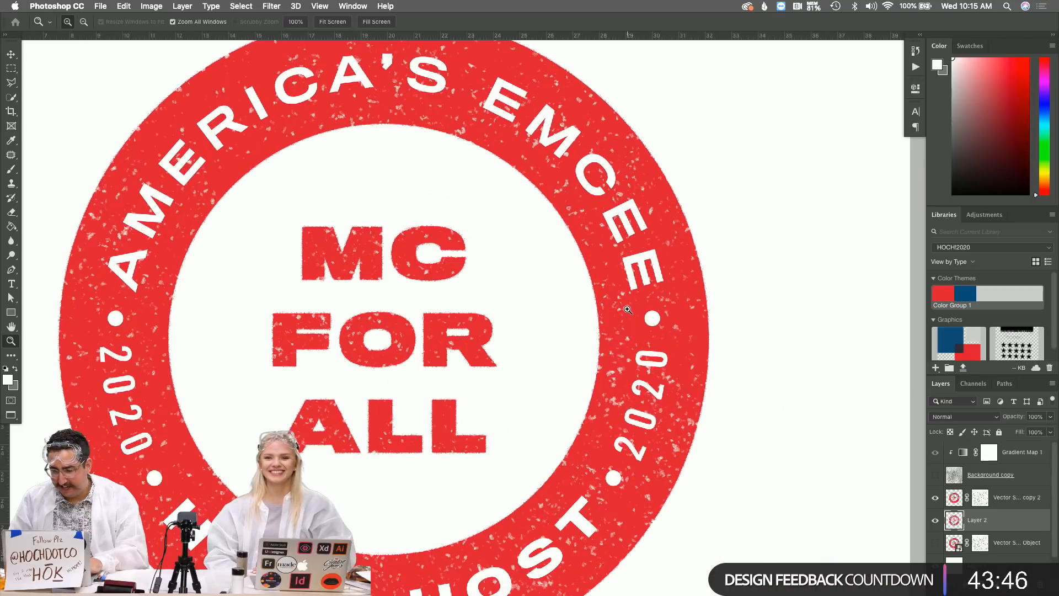
{"action": "left_click", "coordinate": [595, 267]}
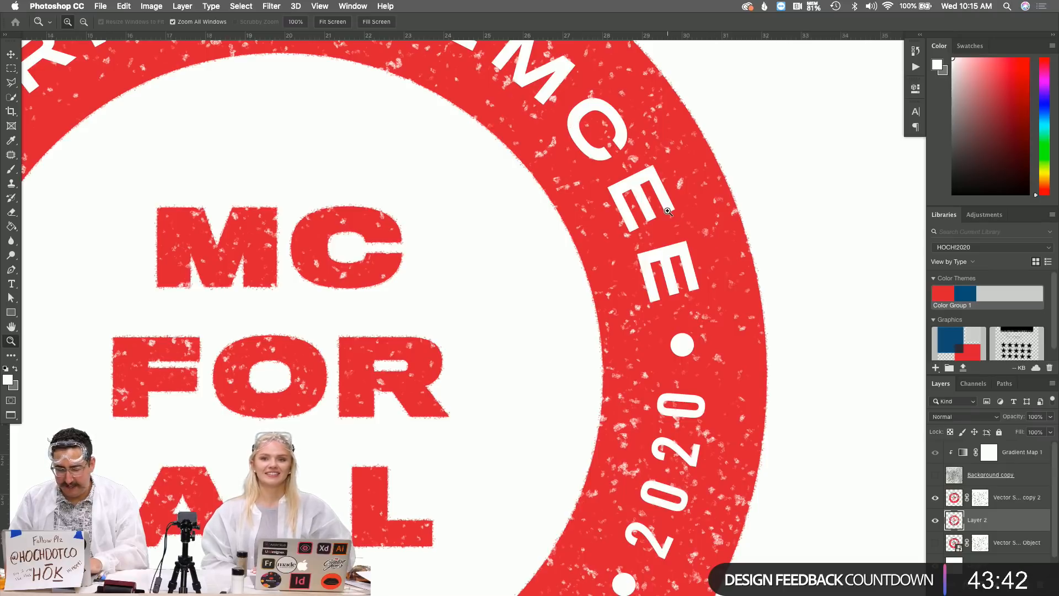
{"action": "scroll", "coordinate": [668, 211], "scroll_direction": "left", "scroll_amount": 3}
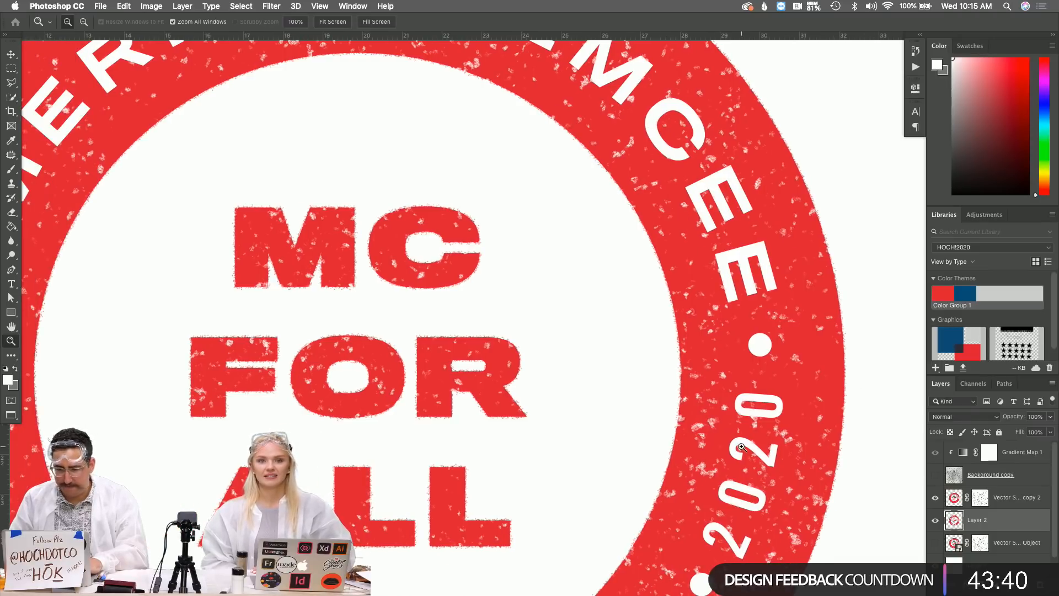
{"action": "left_click", "coordinate": [499, 353], "text": "alt"}
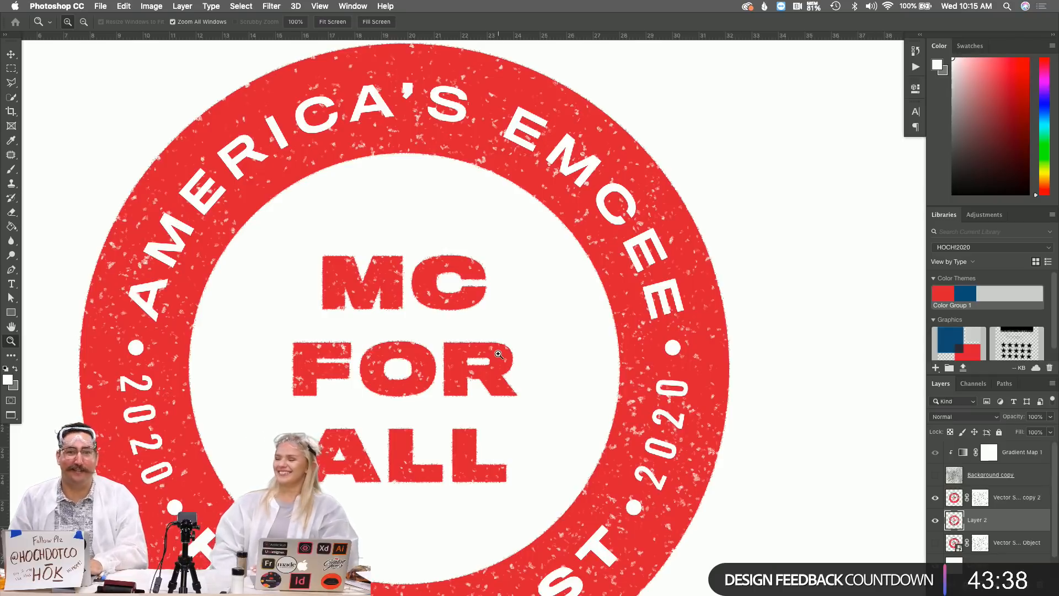
{"action": "left_click", "coordinate": [511, 367], "text": "alt"}
{"action": "scroll", "coordinate": [511, 366], "scroll_direction": "left", "scroll_amount": 1}
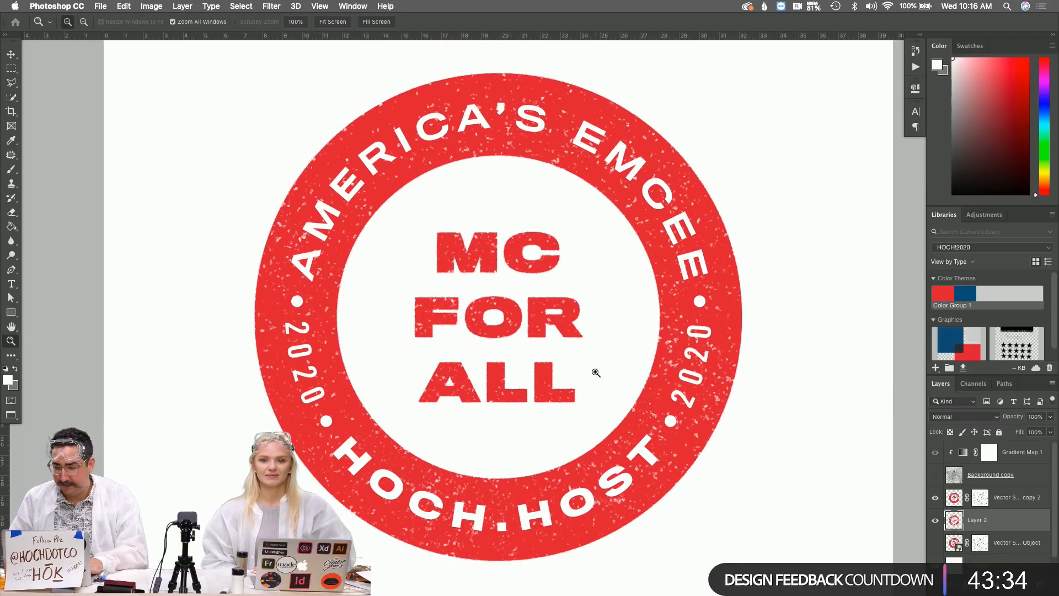
{"action": "left_click", "coordinate": [633, 276]}
{"action": "left_click", "coordinate": [634, 275]}
{"action": "left_click", "coordinate": [657, 212]}
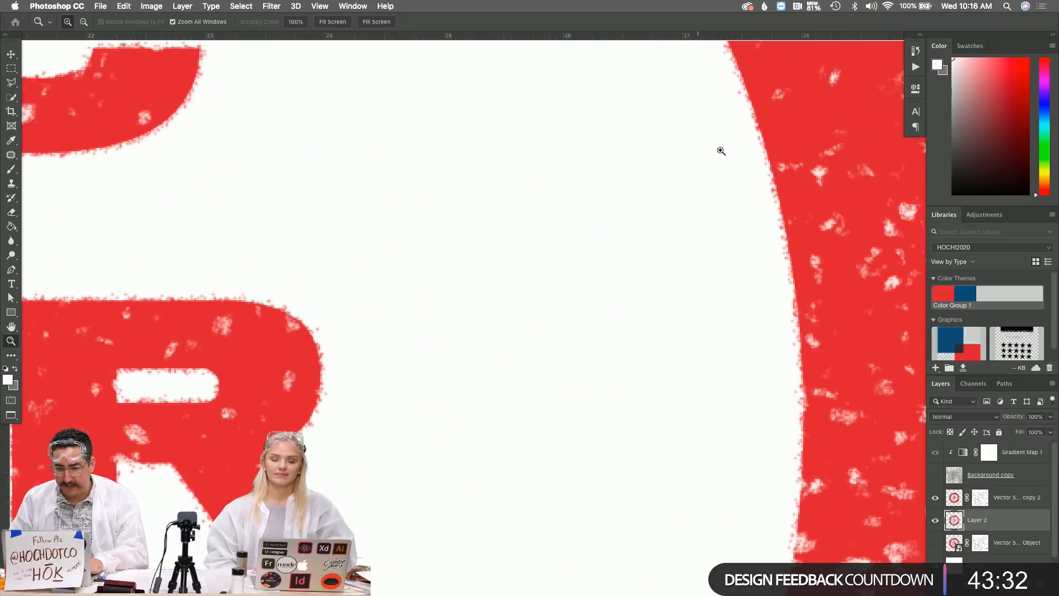
{"action": "left_click", "coordinate": [489, 284], "text": "alt"}
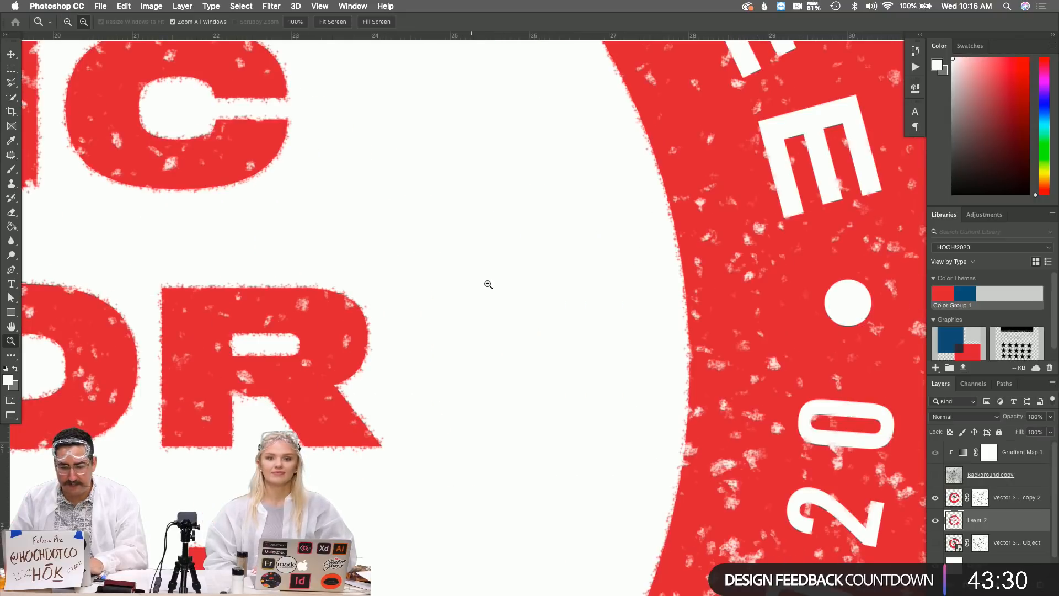
{"action": "left_click", "coordinate": [489, 284], "text": "alt"}
{"action": "left_click", "coordinate": [490, 285], "text": "alt"}
{"action": "left_click", "coordinate": [460, 292], "text": "alt"}
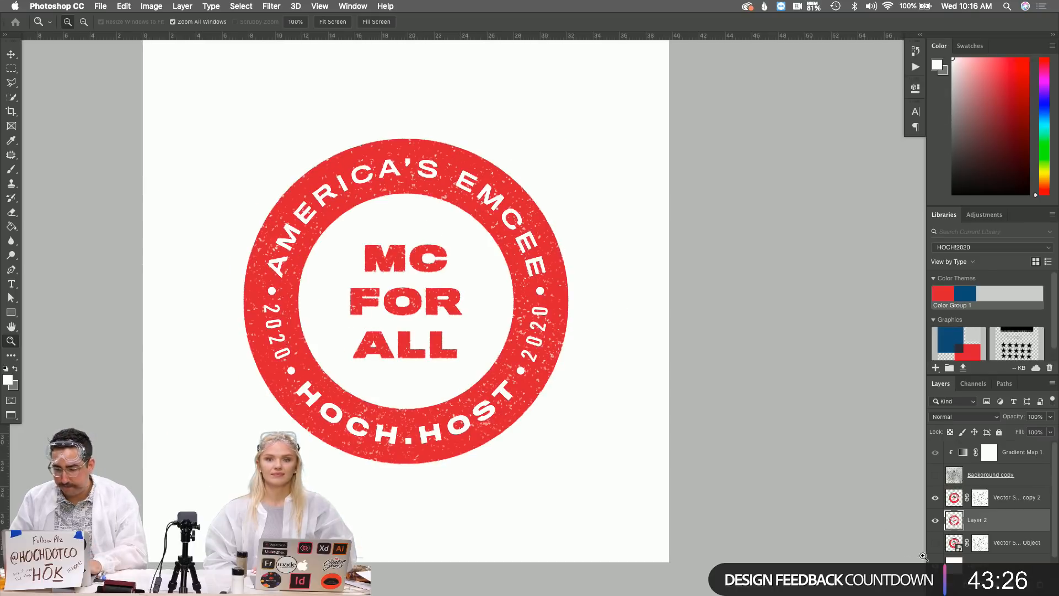
Hide the white background behind the badge and crop the canvas to a smaller square around the badge
{"action": "left_click", "coordinate": [935, 567]}
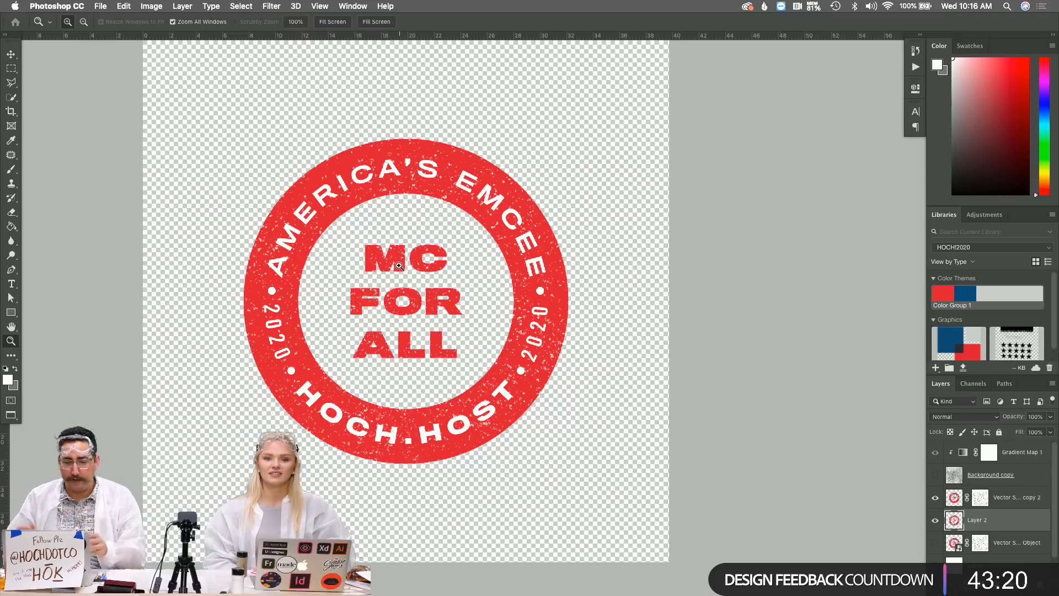
{"action": "scroll", "coordinate": [552, 183], "scroll_direction": "up", "scroll_amount": 3}
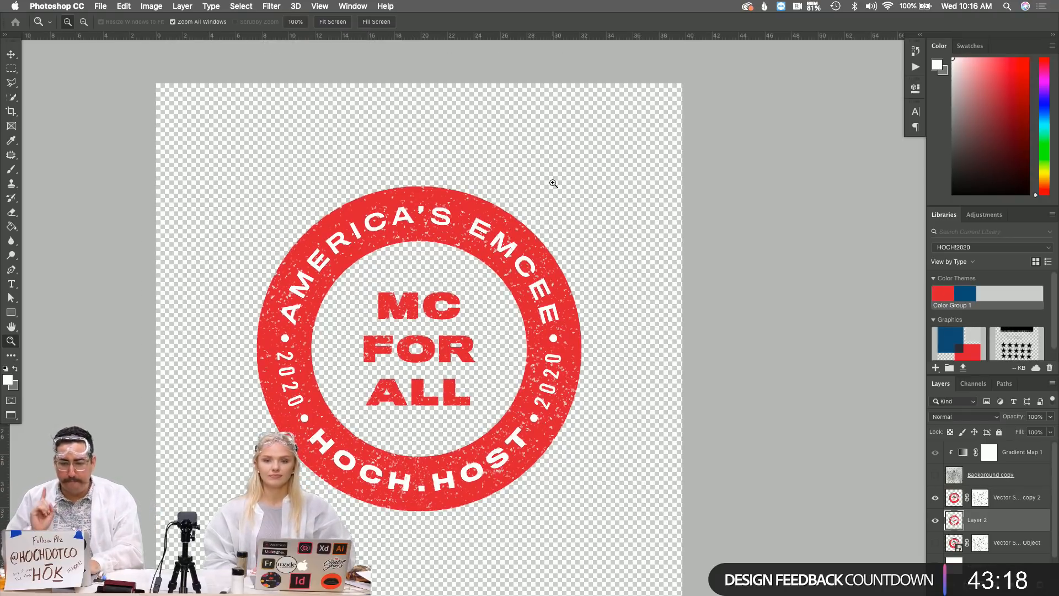
{"action": "key", "text": "c"}
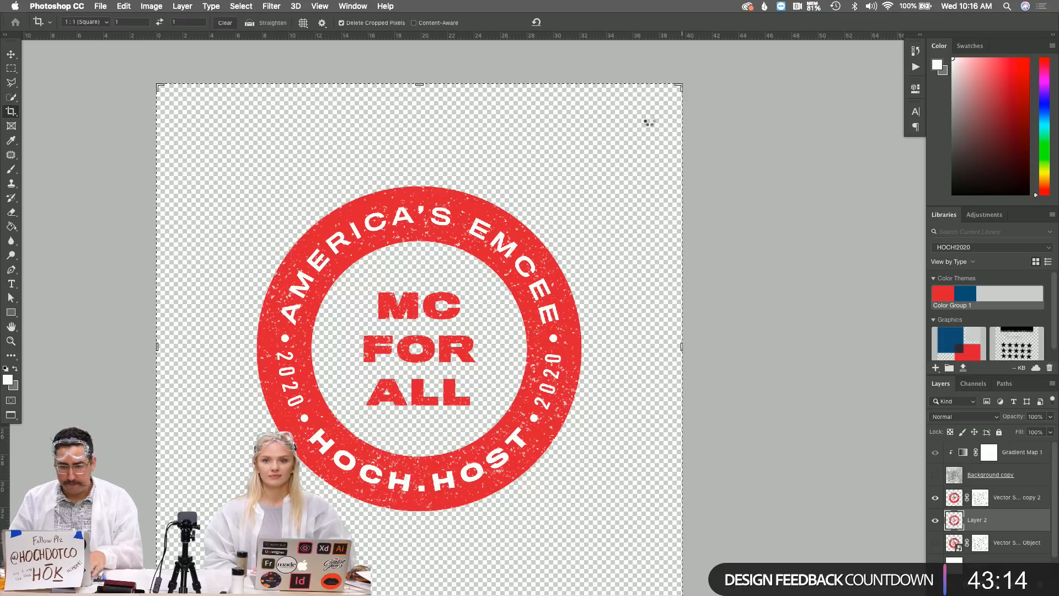
{"action": "left_click_drag", "start_coordinate": [648, 122], "coordinate": [609, 155]}
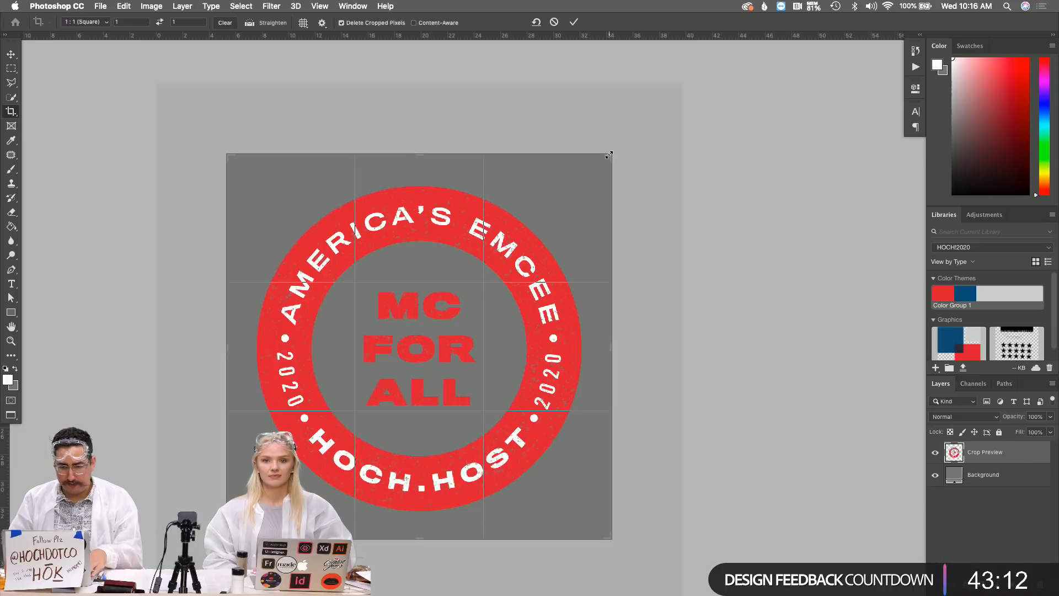
{"action": "key", "text": "Return"}
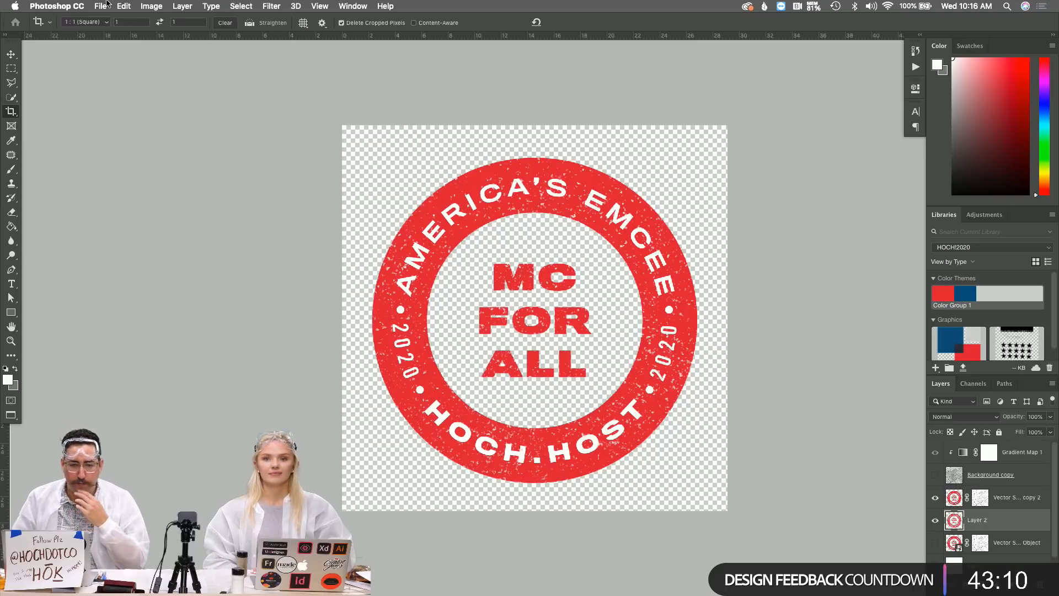
Define the textured badge as a brush preset named "Emcee Stamp"
{"action": "left_click", "coordinate": [152, 5]}
{"action": "mouse_move", "coordinate": [128, 3]}
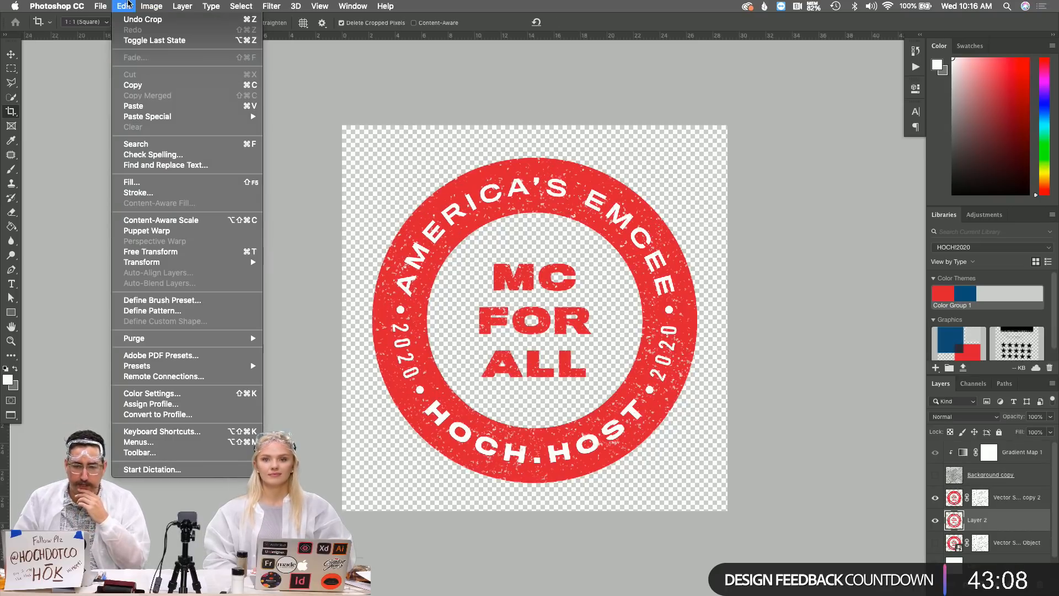
{"action": "left_click", "coordinate": [181, 300]}
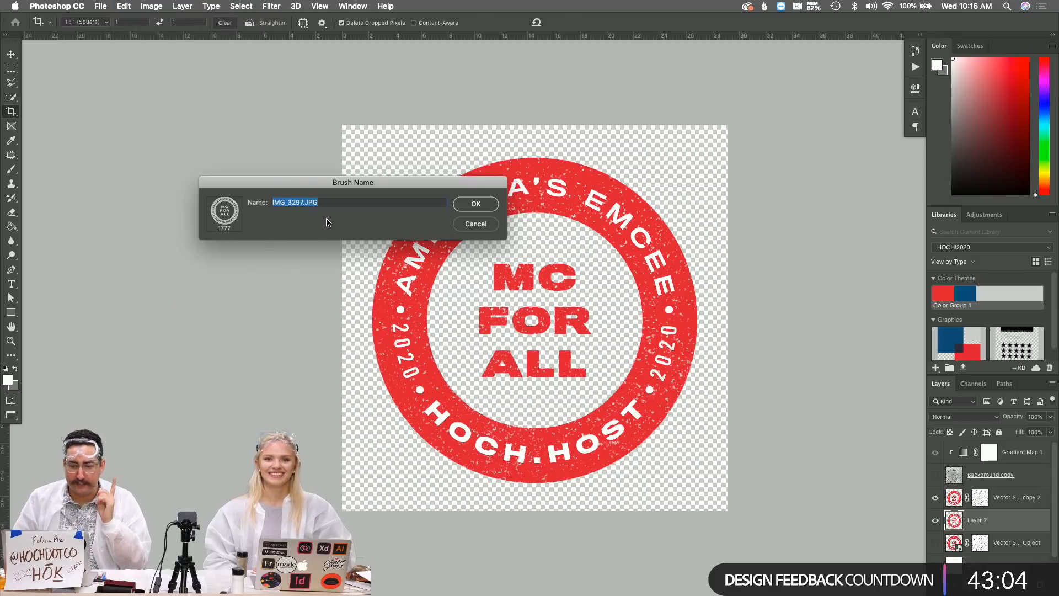
{"action": "type", "text": "E"}
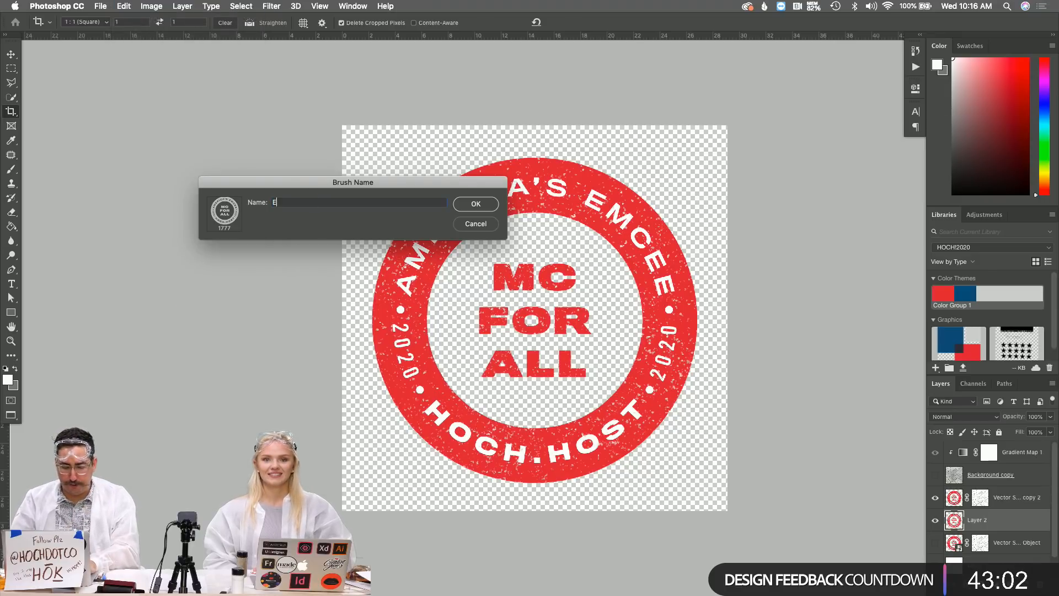
{"action": "type", "text": "mcee Stamp"}
{"action": "key", "text": "Return"}
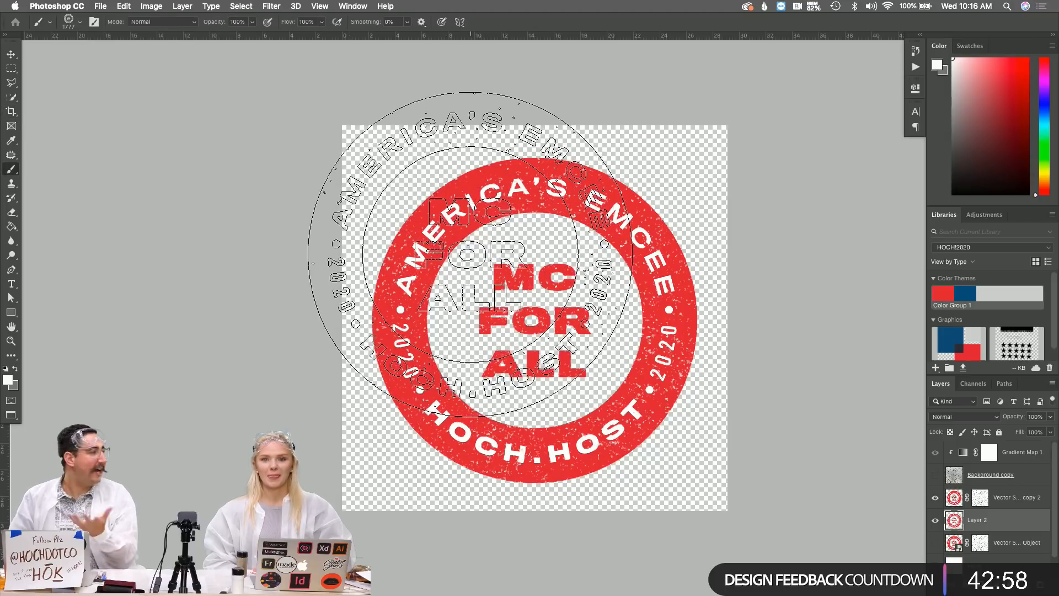
Create a new 1920 × 1080 pixel document with a white background for trying out the stamp brush
{"action": "key", "text": "super+shift+n"}
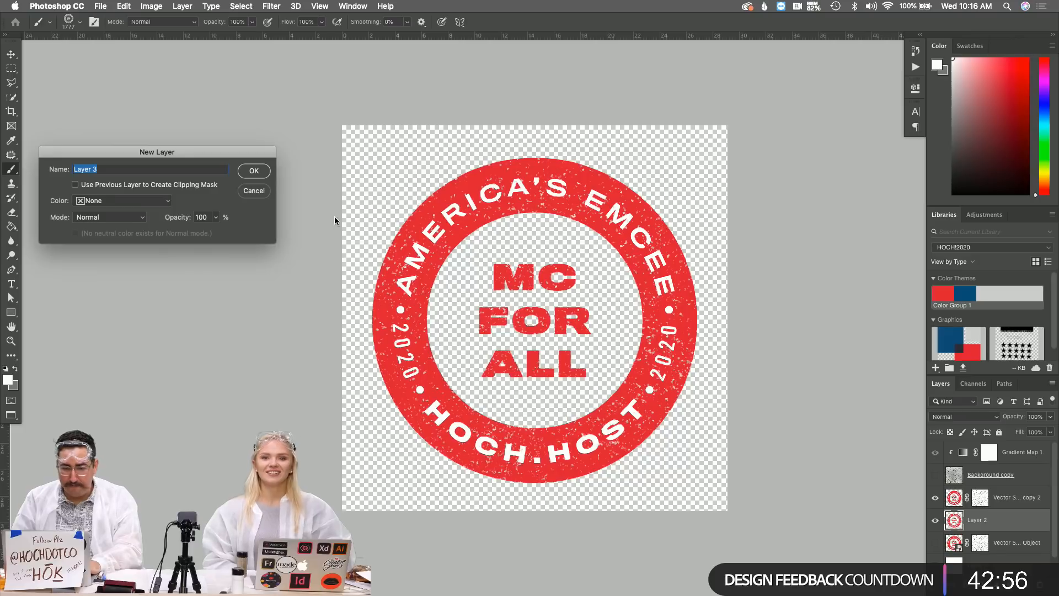
{"action": "left_click", "coordinate": [251, 172]}
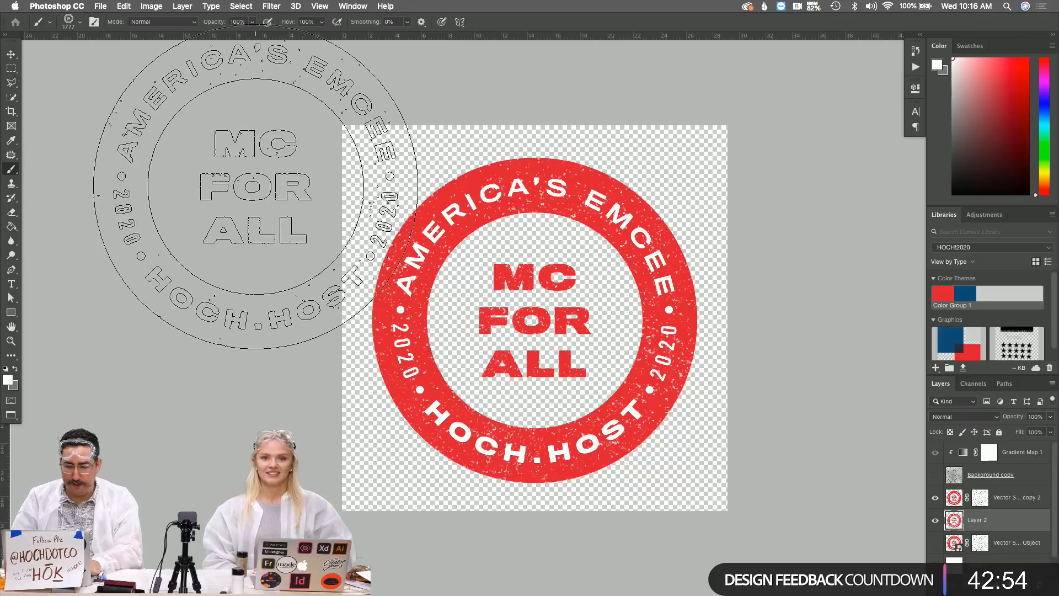
{"action": "key", "text": "super+n"}
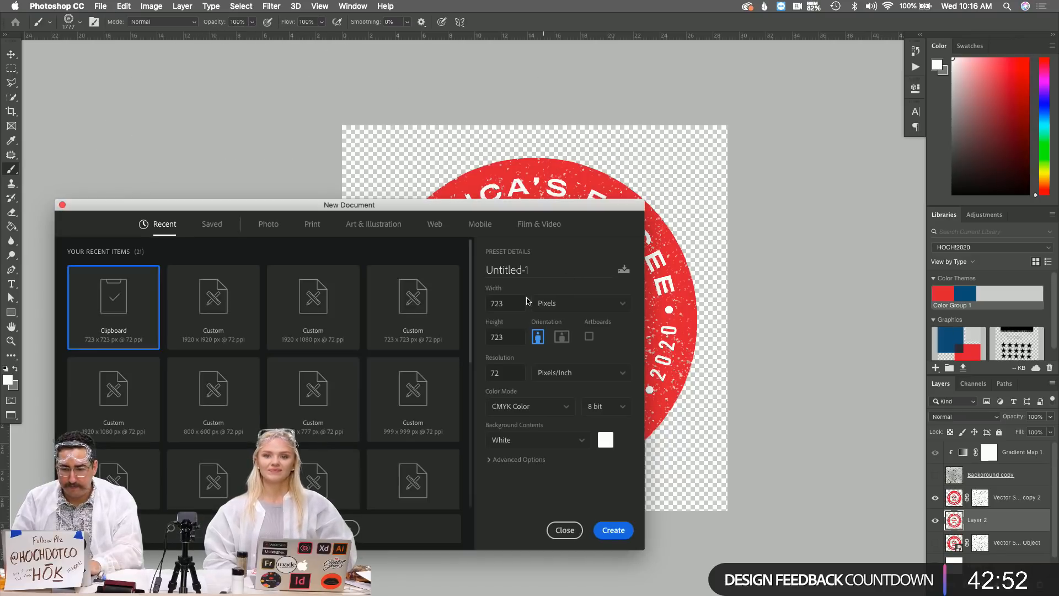
{"action": "double_click", "coordinate": [513, 303]}
{"action": "type", "text": "1920"}
{"action": "key", "text": "Tab"}
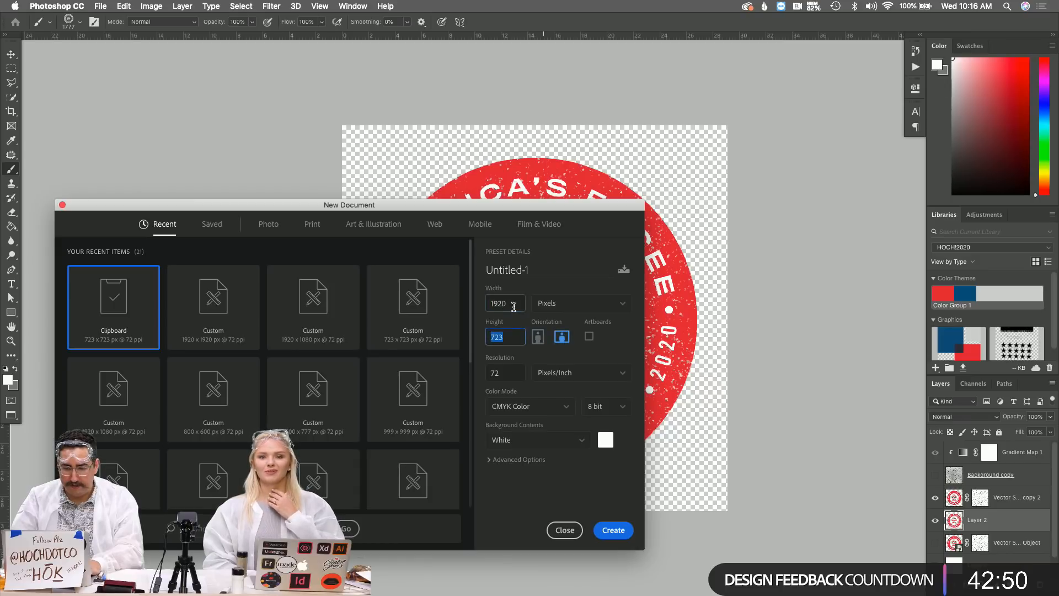
{"action": "type", "text": "1080"}
{"action": "key", "text": "Return"}
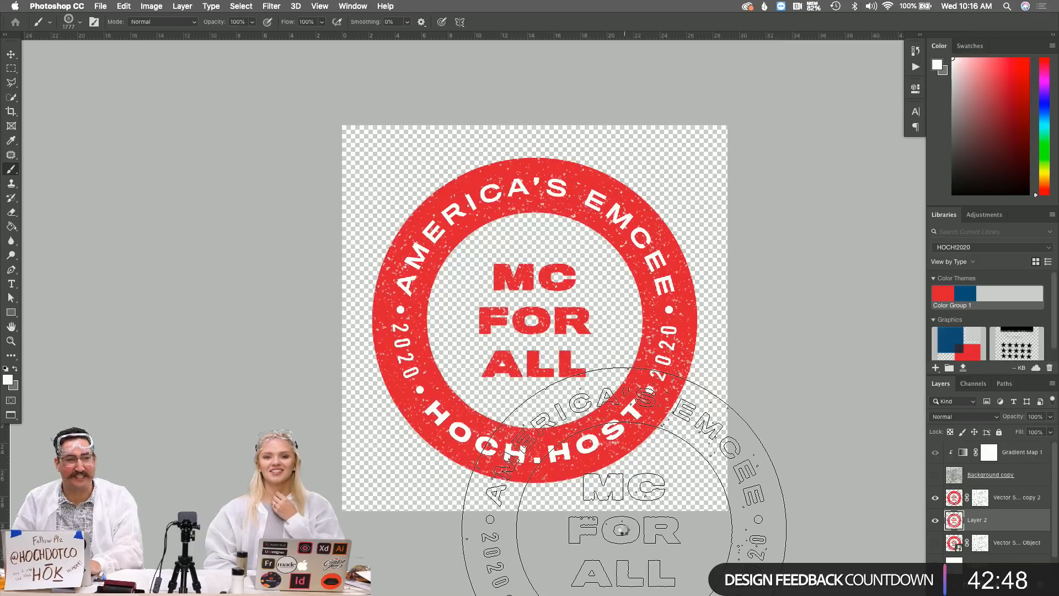
Reduce the badge brush to 800 pixels and stamp two overlapping badges, one in the library's red and one in its dark blue
{"action": "key", "text": "["}
{"action": "key", "text": "["}
{"action": "key", "text": "["}
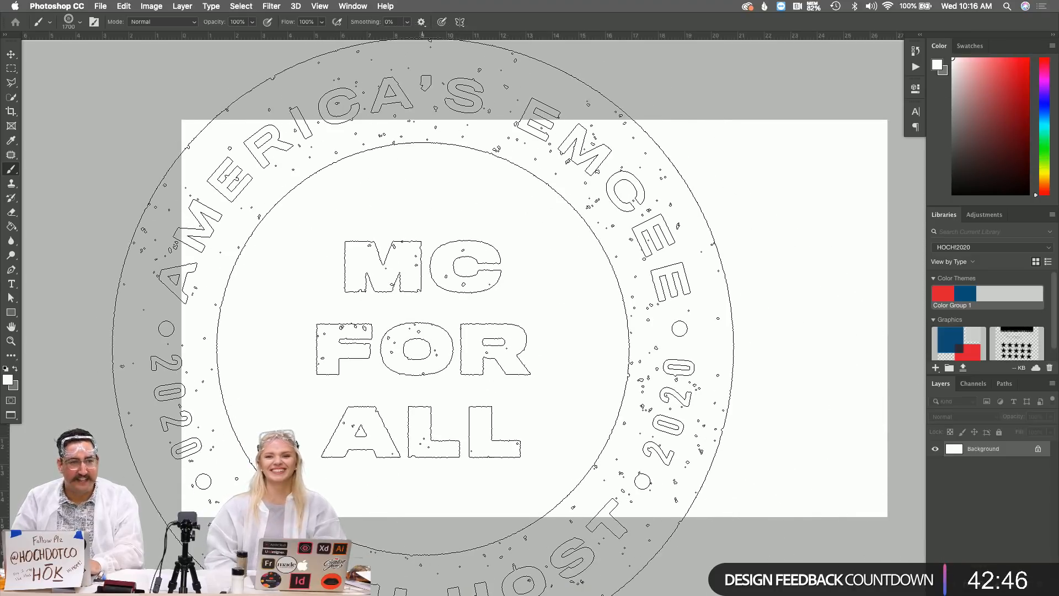
{"action": "key", "text": "["}
{"action": "key", "text": "["}
{"action": "key", "text": "["}
{"action": "key", "text": "["}
{"action": "key", "text": "["}
{"action": "key", "text": "["}
{"action": "key", "text": "["}
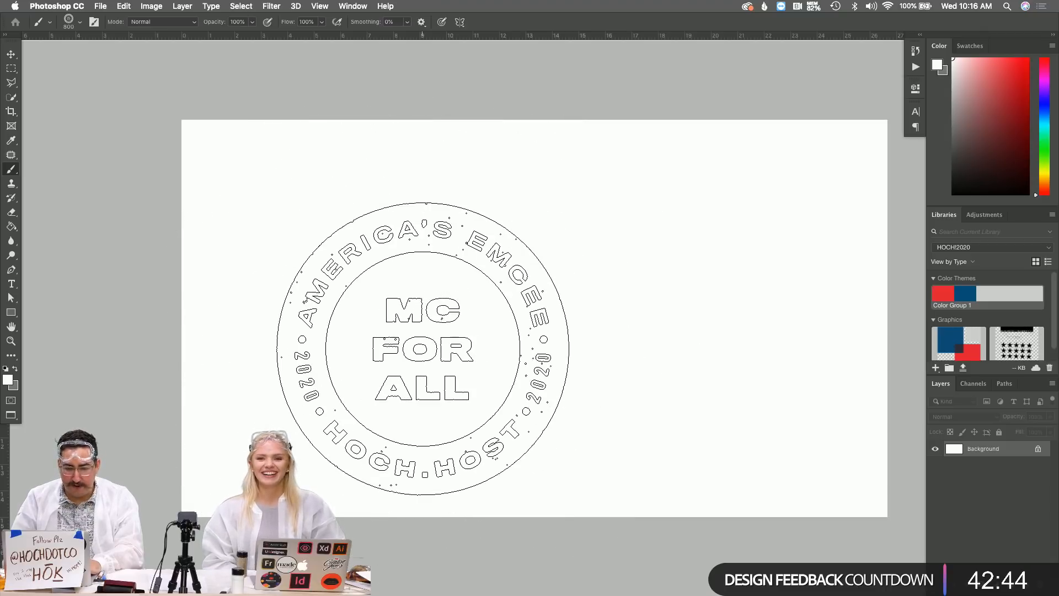
{"action": "left_click", "coordinate": [942, 294]}
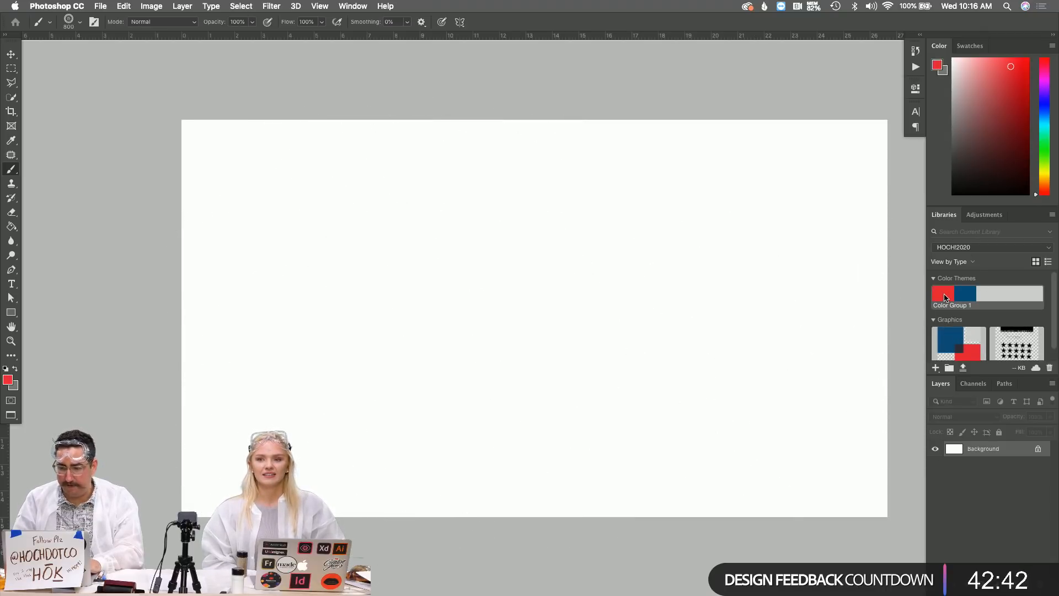
{"action": "left_click", "coordinate": [408, 261]}
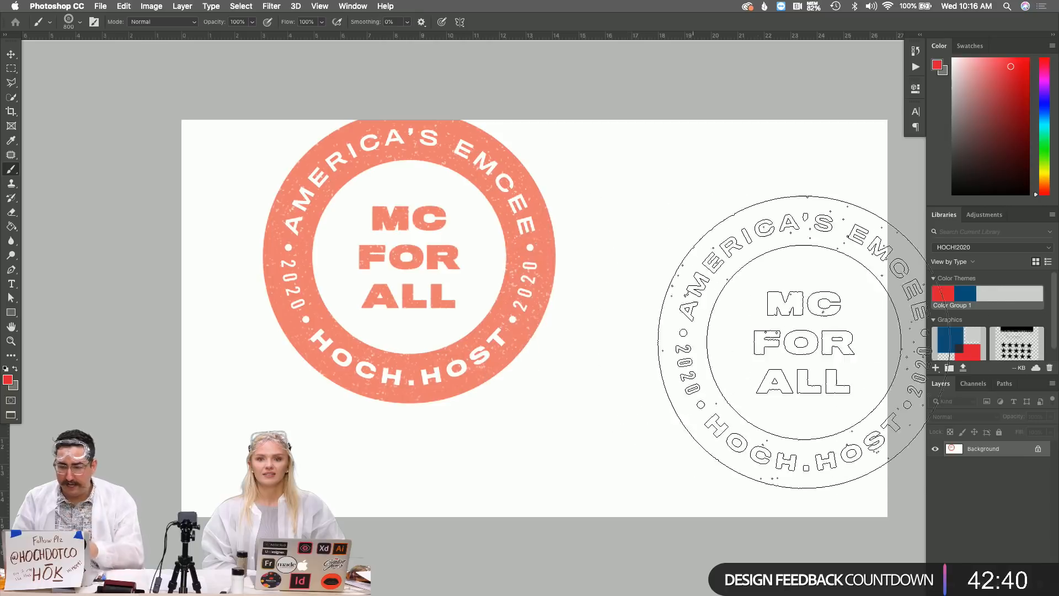
{"action": "left_click", "coordinate": [970, 297]}
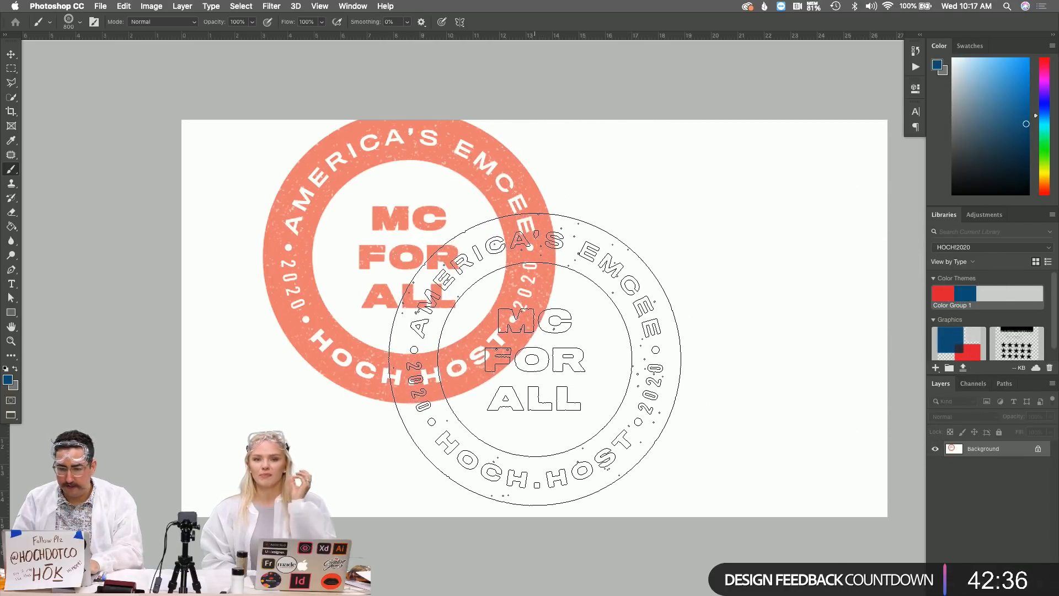
{"action": "left_click", "coordinate": [535, 359]}
Close the stamp test document without saving and return to the portrait document with the neon sign
{"action": "key", "text": "super+w"}
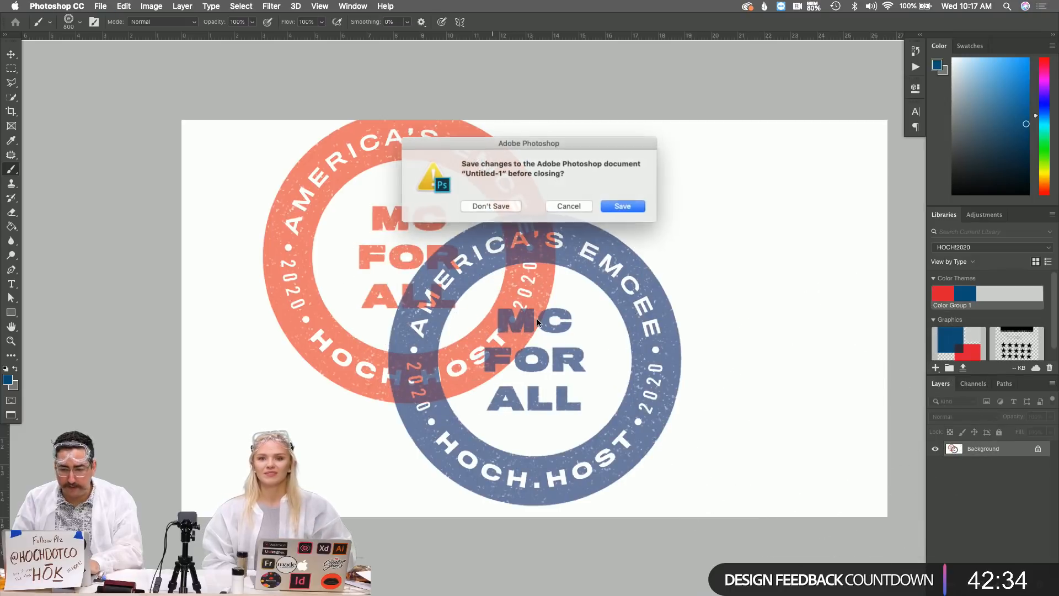
{"action": "left_click", "coordinate": [486, 205]}
{"action": "key", "text": "super+w"}
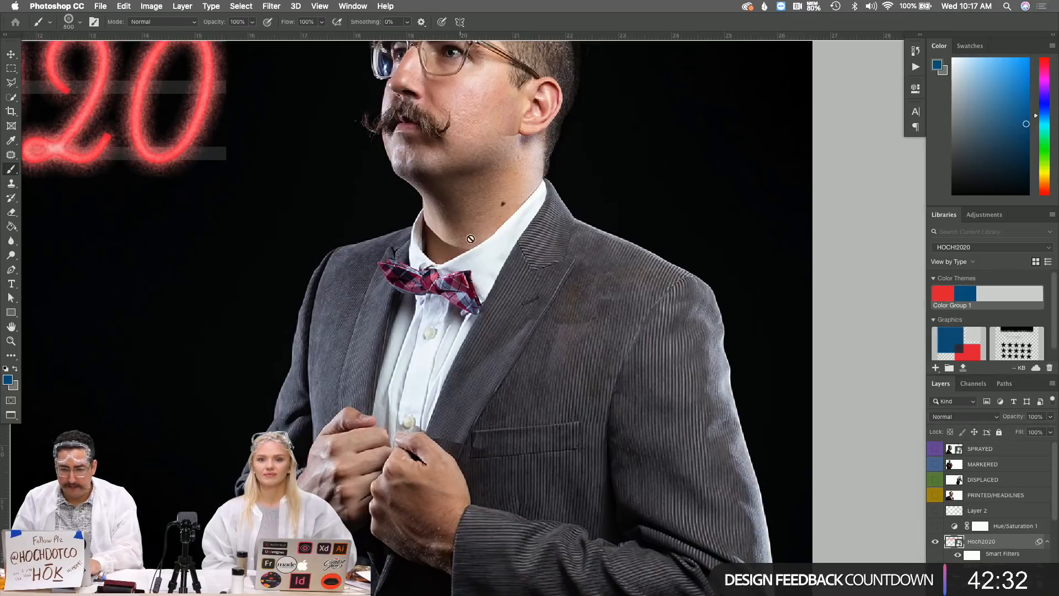
Group the neon sign layers from Hoch2020 down to NEON, hide that group, and select the STAMPED layer
{"action": "scroll", "coordinate": [477, 242], "scroll_direction": "left", "scroll_amount": 3}
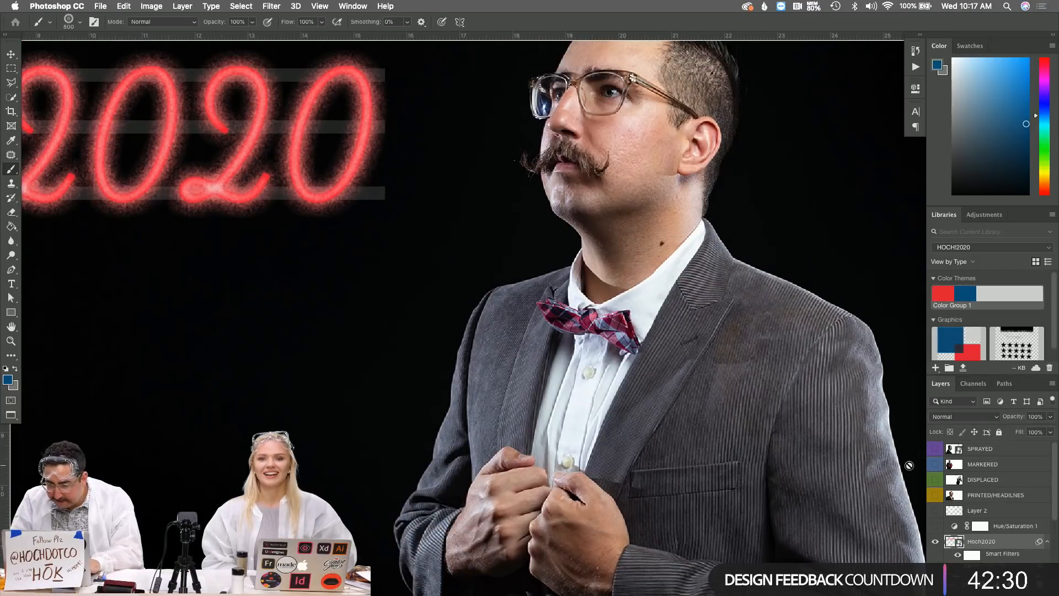
{"action": "scroll", "coordinate": [940, 527], "scroll_direction": "down", "scroll_amount": 4}
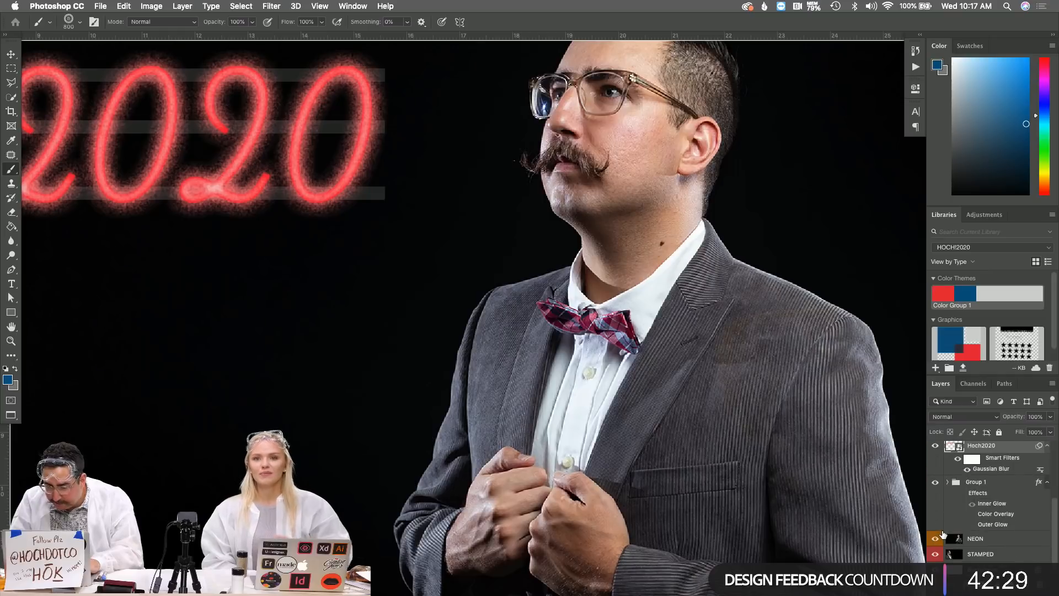
{"action": "left_click", "coordinate": [978, 538]}
{"action": "key", "text": "super+g"}
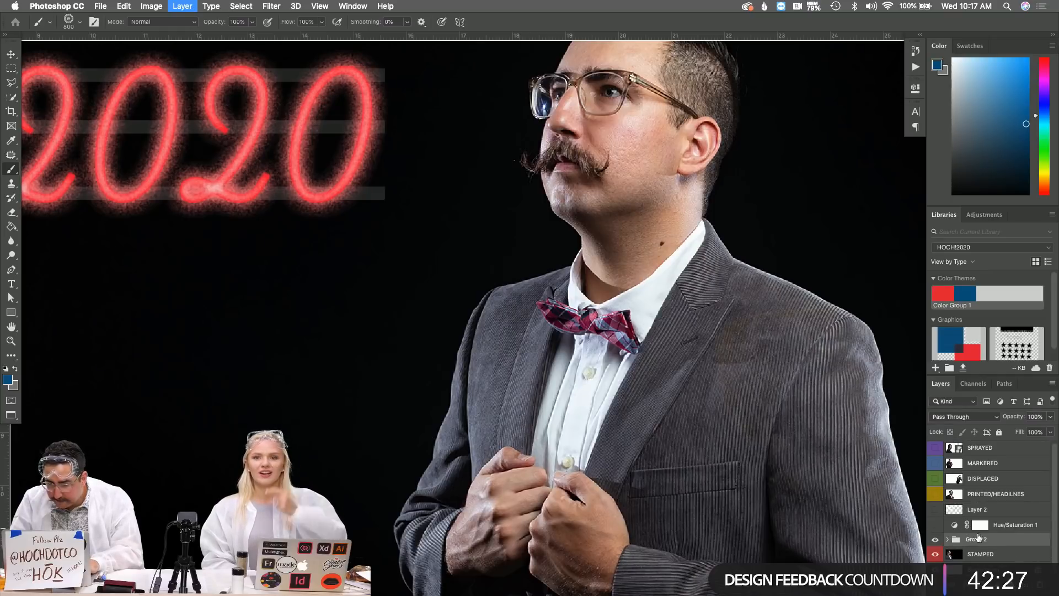
{"action": "left_click", "coordinate": [935, 539]}
{"action": "left_click", "coordinate": [984, 554]}
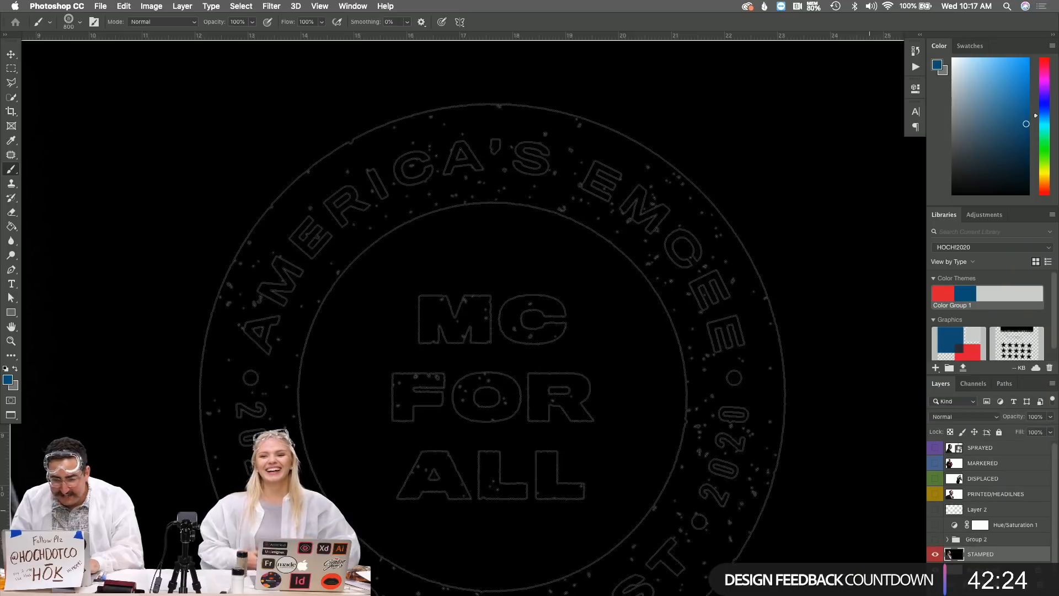
Stamp the badge in white at 800 pixels on the black area beside the man's face on the STAMPED layer
{"action": "key", "text": "z"}
{"action": "left_click", "coordinate": [492, 396], "text": "alt"}
{"action": "key", "text": "d"}
{"action": "key", "text": "x"}
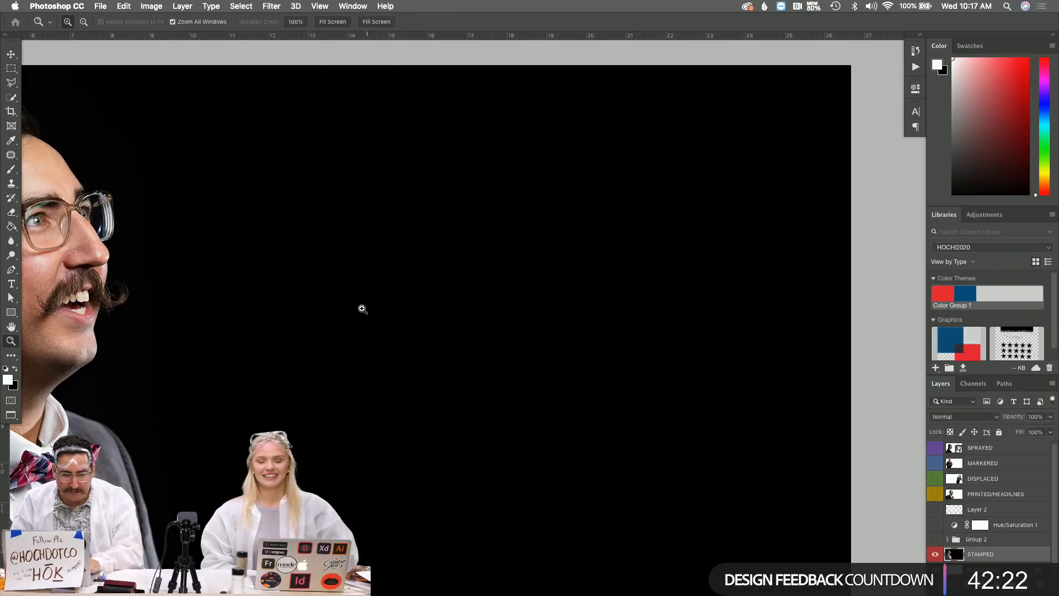
{"action": "key", "text": "b"}
{"action": "left_click", "coordinate": [348, 281]}
{"action": "scroll", "coordinate": [348, 281], "scroll_direction": "left", "scroll_amount": 8}
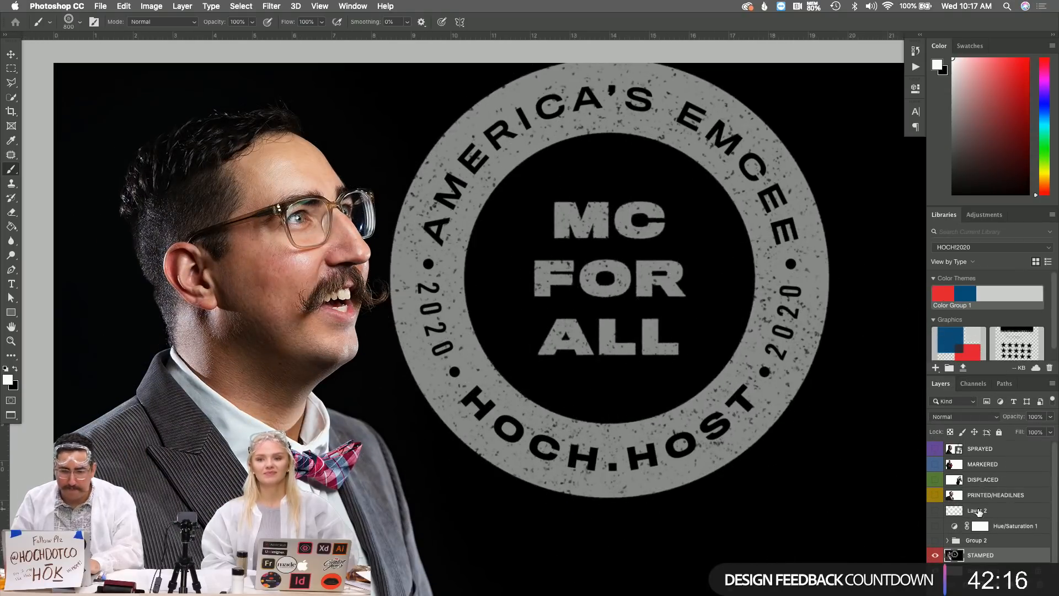
Reduce the badge brush to 175 pixels and stamp a small badge on the man's forehead
{"action": "scroll", "coordinate": [333, 386], "scroll_direction": "down", "scroll_amount": 3}
{"action": "key", "text": "bracketleft"}
{"action": "key", "text": "bracketleft"}
{"action": "key", "text": "bracketleft"}
{"action": "key", "text": "bracketleft"}
{"action": "key", "text": "bracketleft"}
{"action": "key", "text": "bracketleft"}
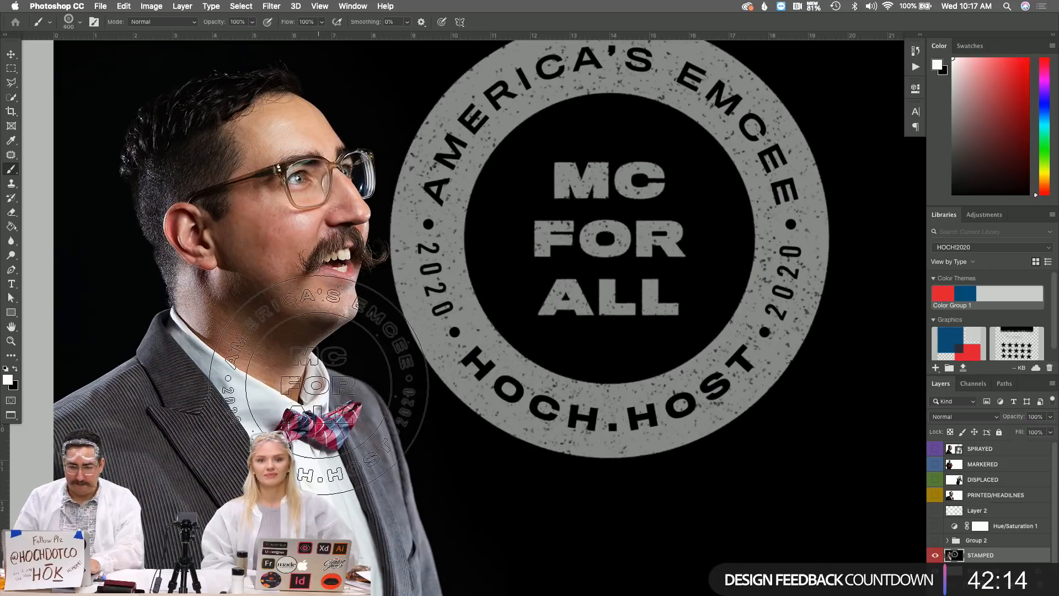
{"action": "key", "text": "bracketleft"}
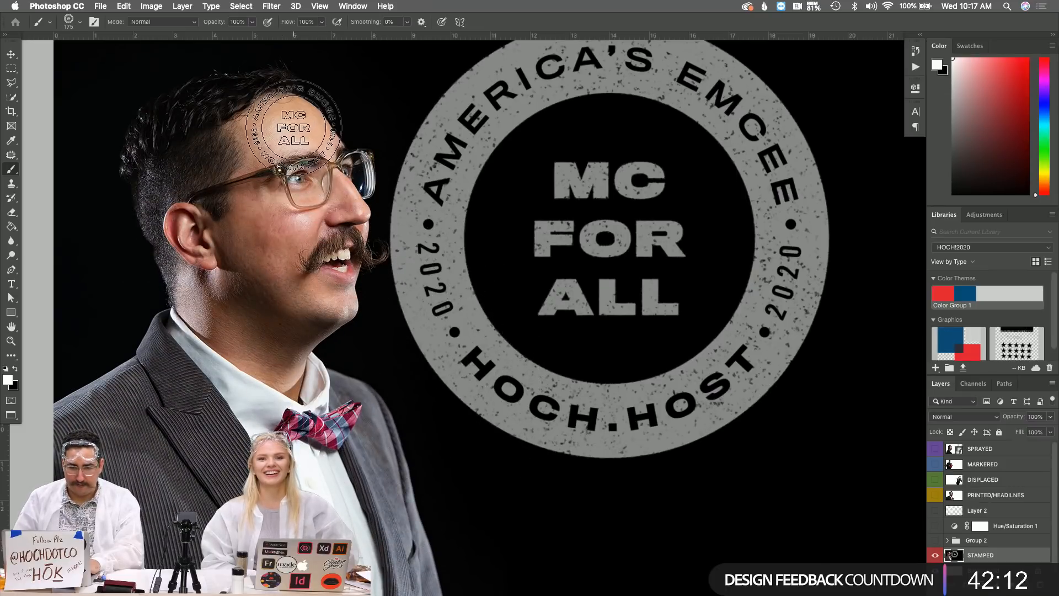
{"action": "left_click", "coordinate": [293, 127]}
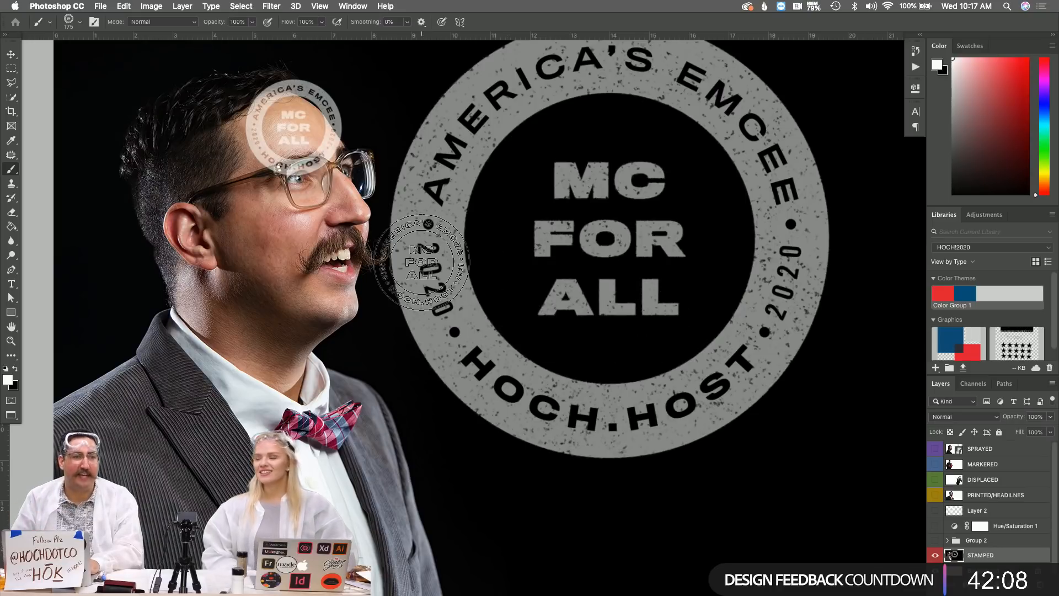
Examine the large stamp's speckles and rough edges up close, and undo the stamps on the STAMPED layer
{"action": "key", "text": "z"}
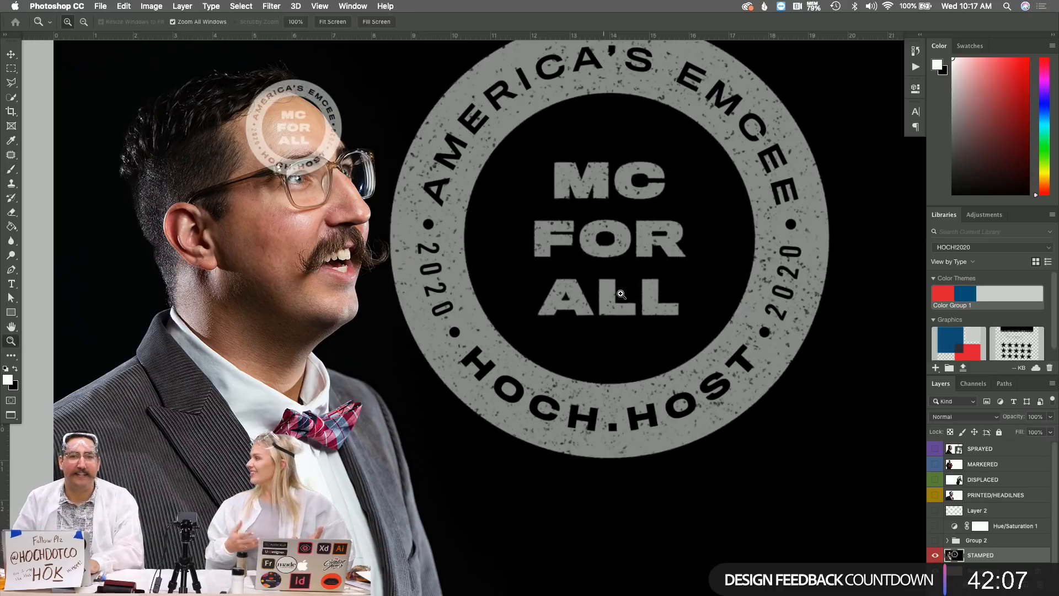
{"action": "left_click", "coordinate": [748, 320]}
{"action": "left_click", "coordinate": [737, 315]}
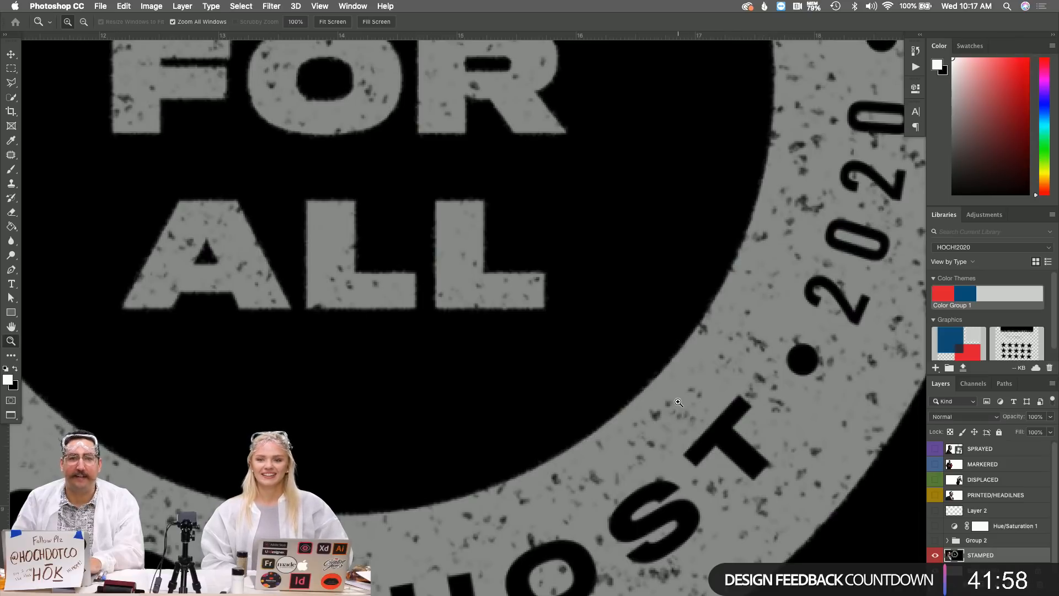
{"action": "left_click", "coordinate": [564, 372], "text": "alt"}
{"action": "left_click", "coordinate": [564, 372], "text": "alt"}
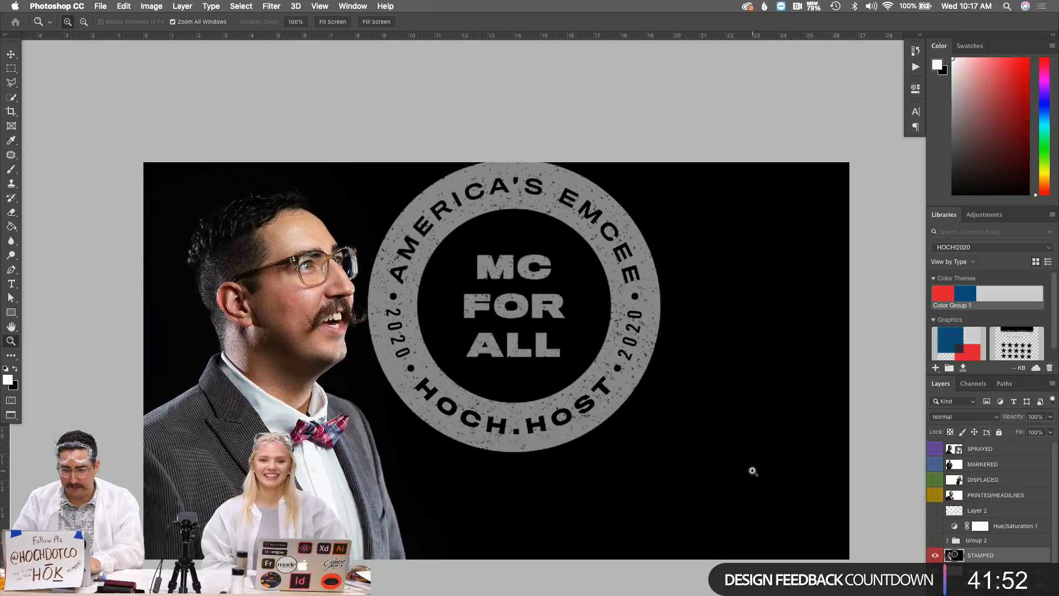
{"action": "key", "text": "super+z"}
Add a new layer above STAMPED and stamp the badge on it in white at 600 pixels, in the black area beside the man's face
{"action": "key", "text": "super+shift+n"}
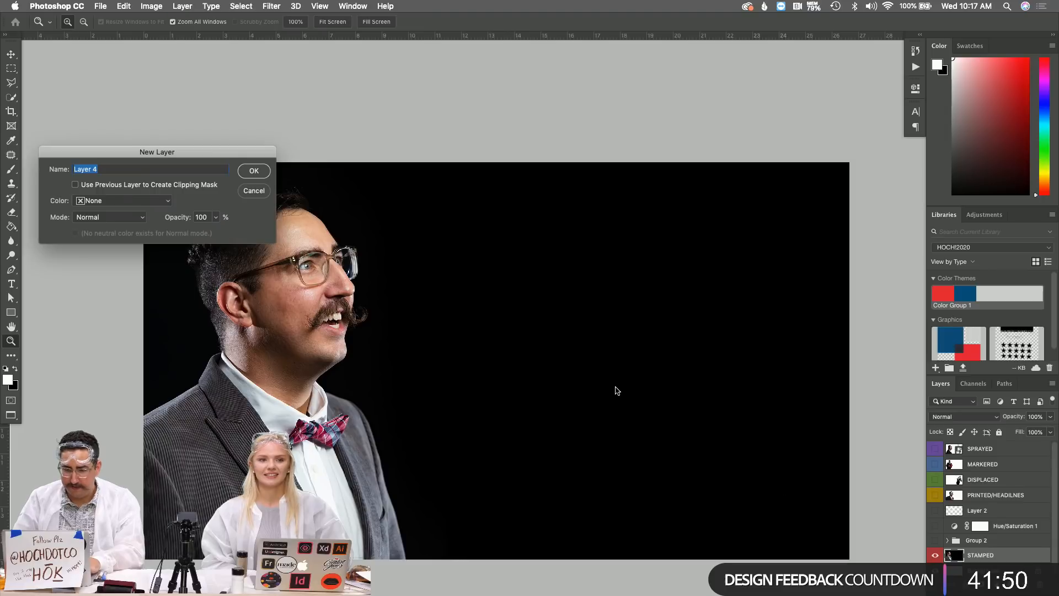
{"action": "key", "text": "Return"}
{"action": "key", "text": "b"}
{"action": "key", "text": "bracketright"}
{"action": "key", "text": "bracketright"}
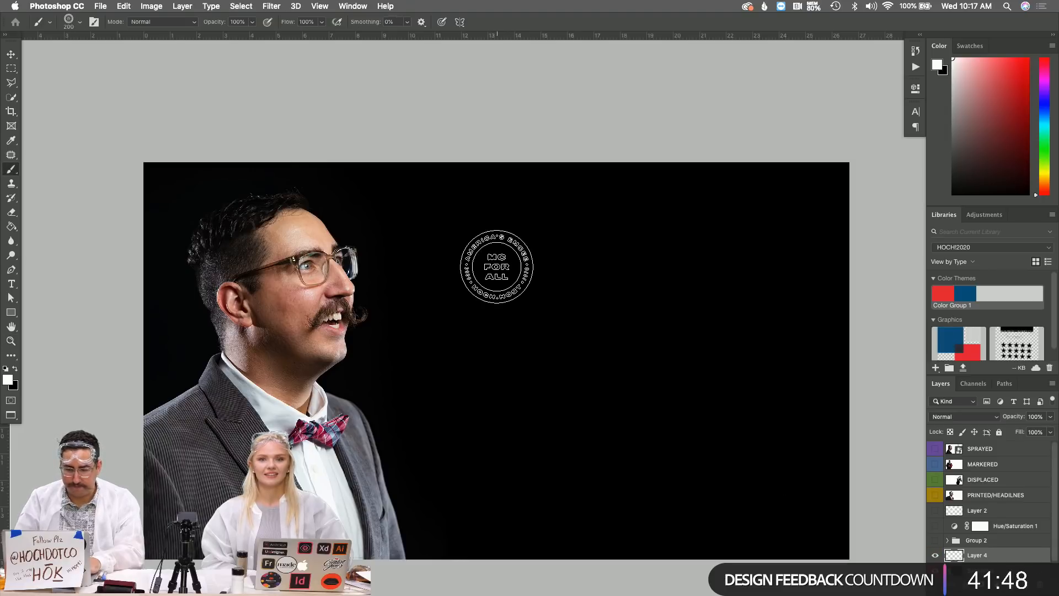
{"action": "key", "text": "bracketright"}
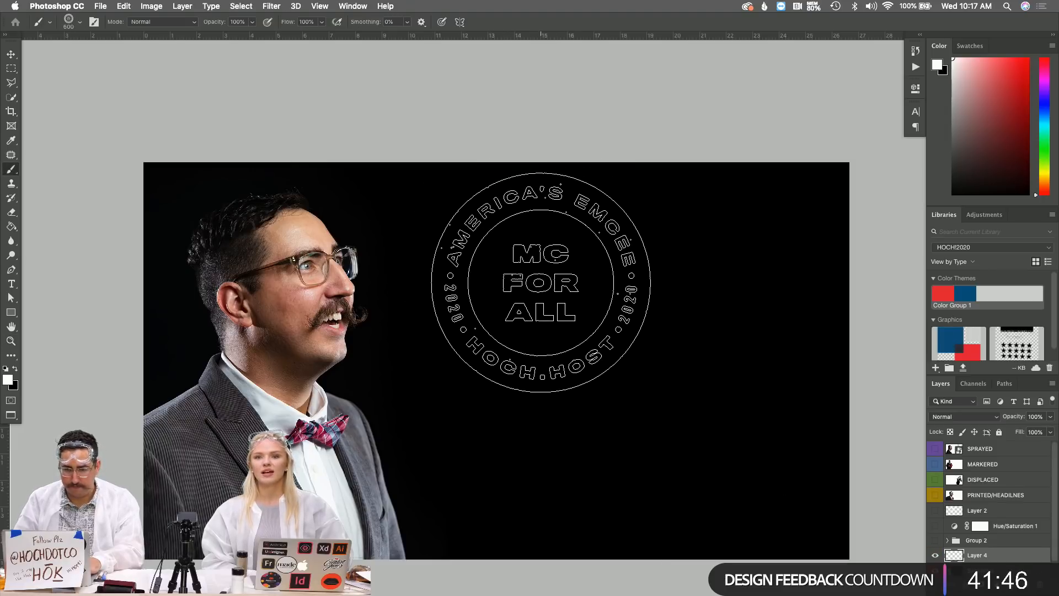
{"action": "left_click", "coordinate": [540, 282]}
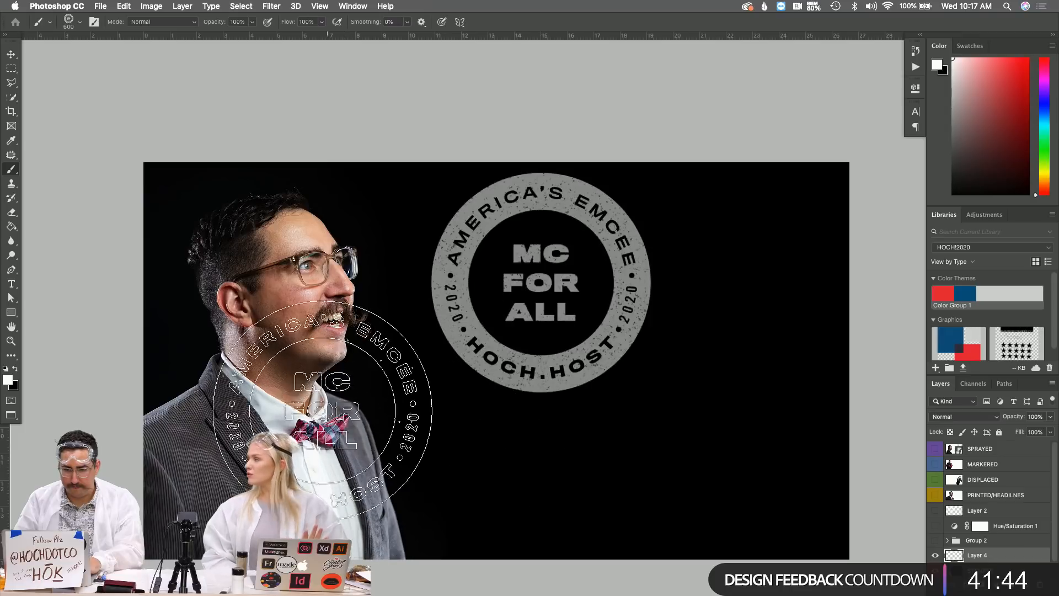
Examine the skin and moustache detail of the man's face up close, then review the portrait together with the stamp
{"action": "key", "text": "z"}
{"action": "left_click", "coordinate": [357, 315]}
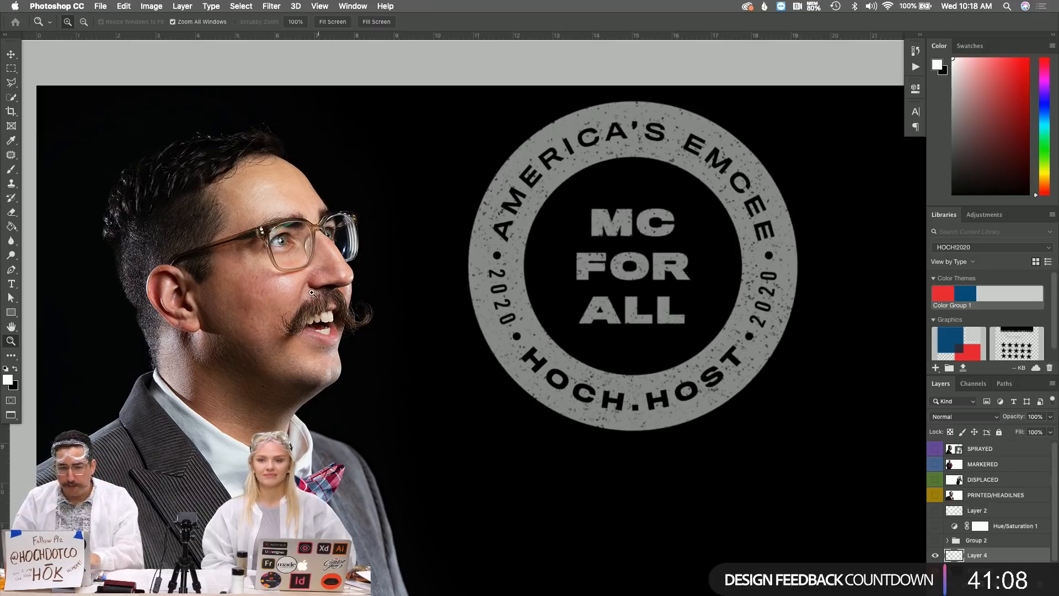
{"action": "left_click", "coordinate": [262, 295]}
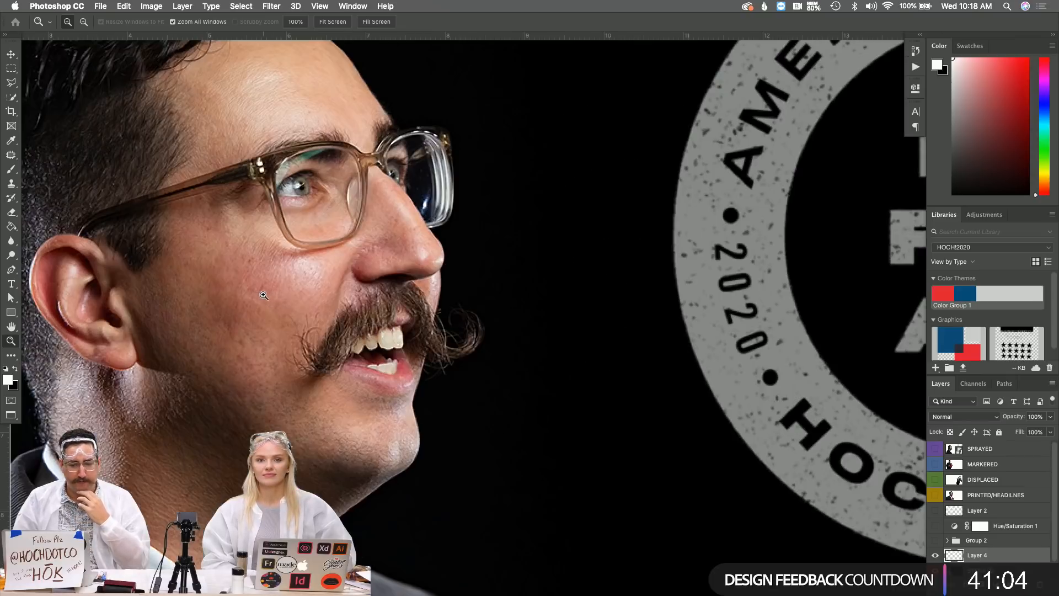
{"action": "left_click", "coordinate": [257, 283]}
{"action": "left_click", "coordinate": [257, 283]}
{"action": "left_click", "coordinate": [256, 283]}
{"action": "left_click", "coordinate": [256, 283]}
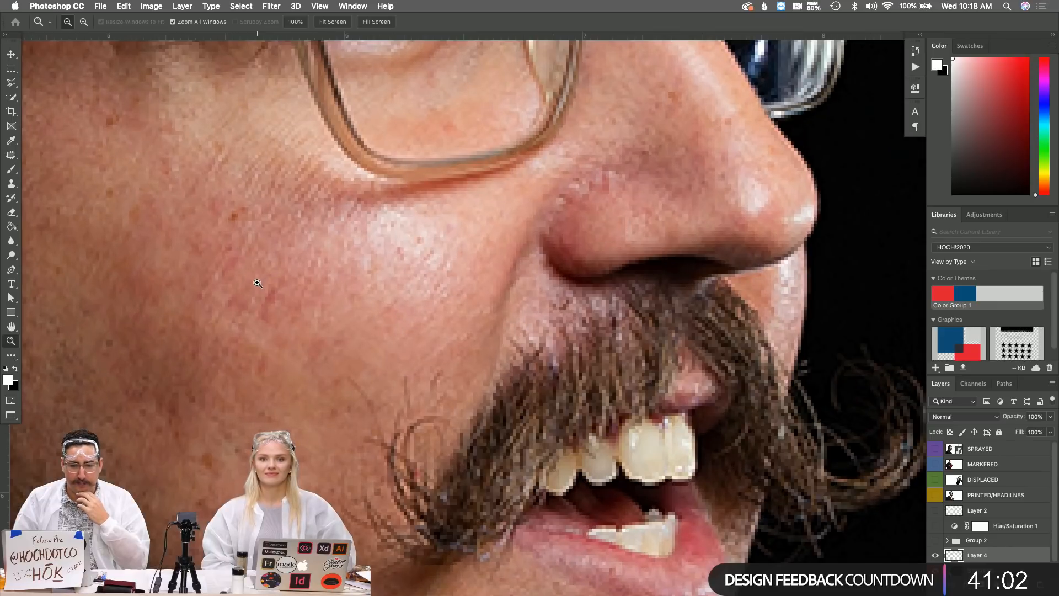
{"action": "scroll", "coordinate": [257, 282], "scroll_direction": "up", "scroll_amount": 1}
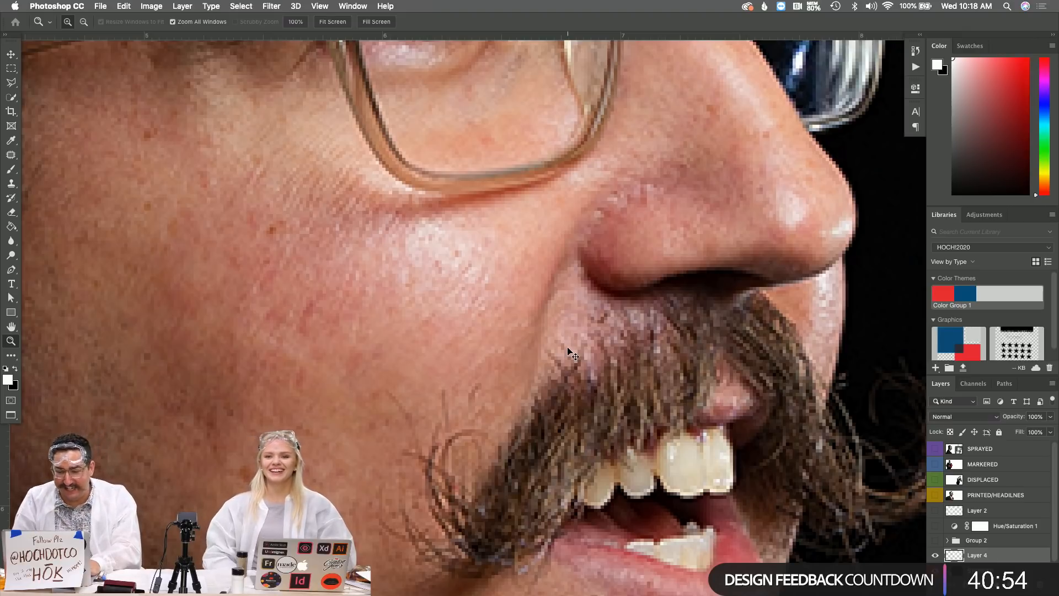
{"action": "left_click", "coordinate": [590, 351], "text": "alt"}
{"action": "left_click", "coordinate": [592, 351], "text": "alt"}
{"action": "left_click", "coordinate": [592, 351], "text": "alt"}
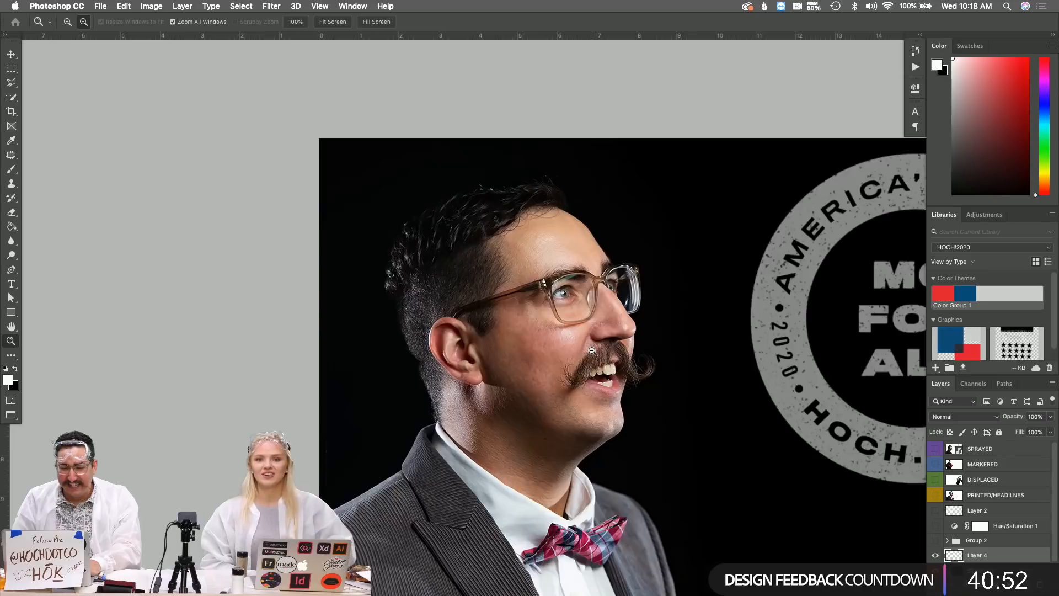
{"action": "scroll", "coordinate": [592, 351], "scroll_direction": "right", "scroll_amount": 6}
{"action": "scroll", "coordinate": [592, 351], "scroll_direction": "down", "scroll_amount": 2}
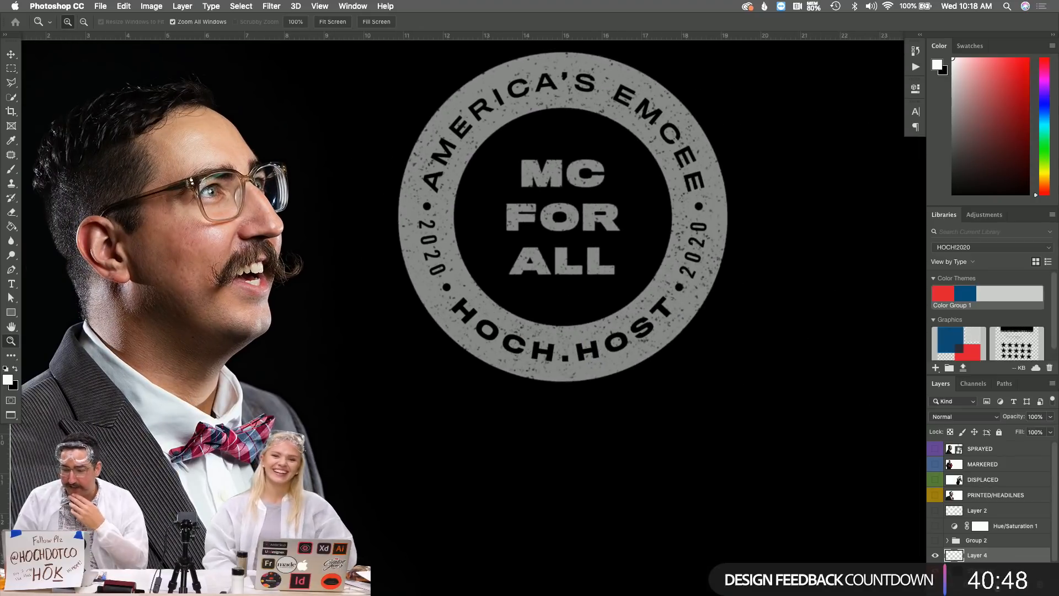
Select the STAMPED portrait layer beneath the new stamp layer
{"action": "left_click", "coordinate": [981, 570]}
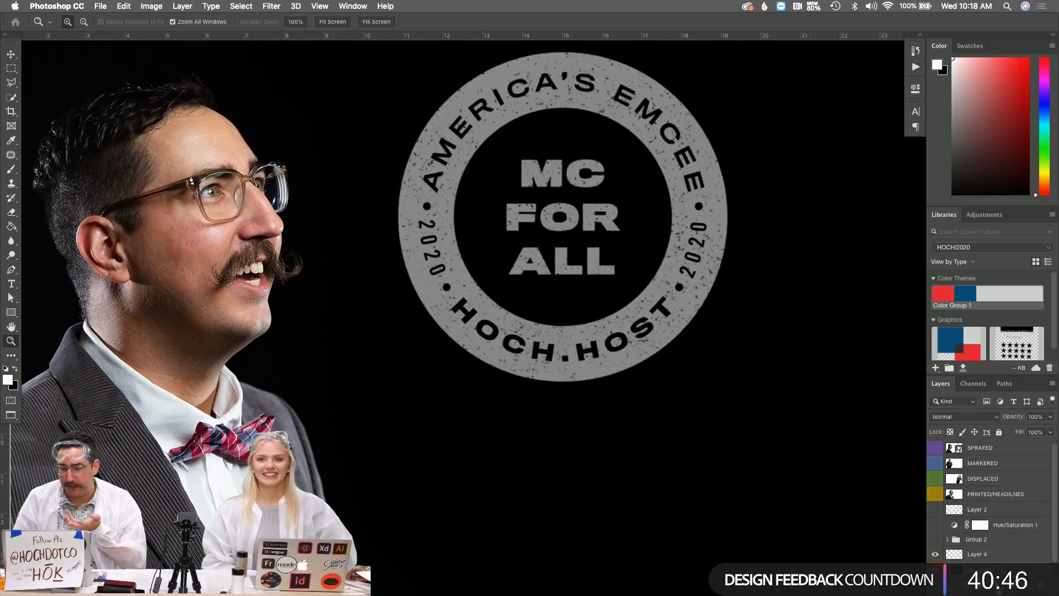
Add a Gradient Map adjustment layer over the portrait and badge, and reverse its gradient
{"action": "left_click", "coordinate": [992, 584]}
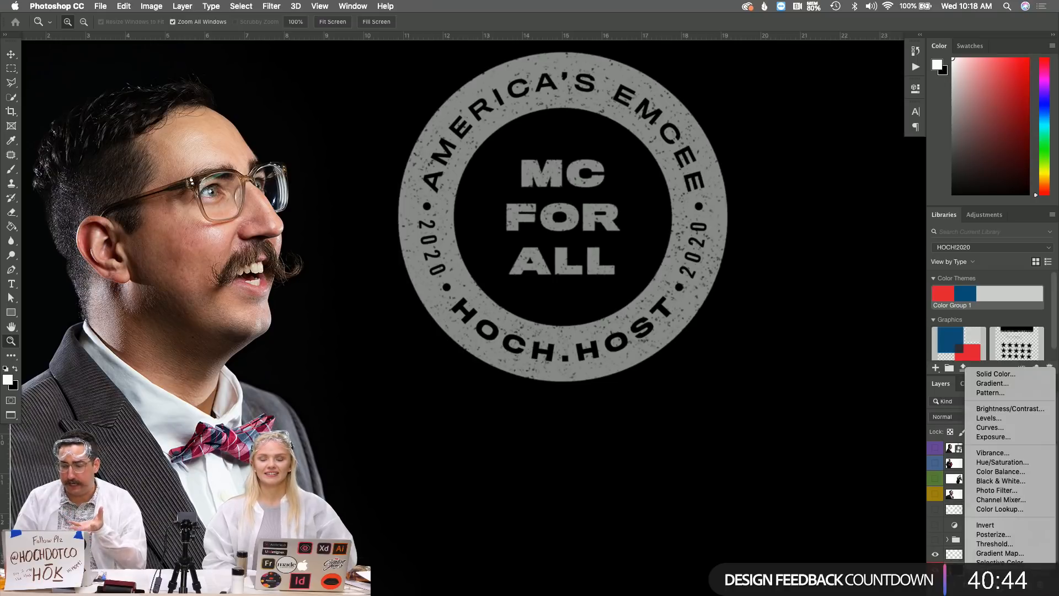
{"action": "key", "text": "Escape"}
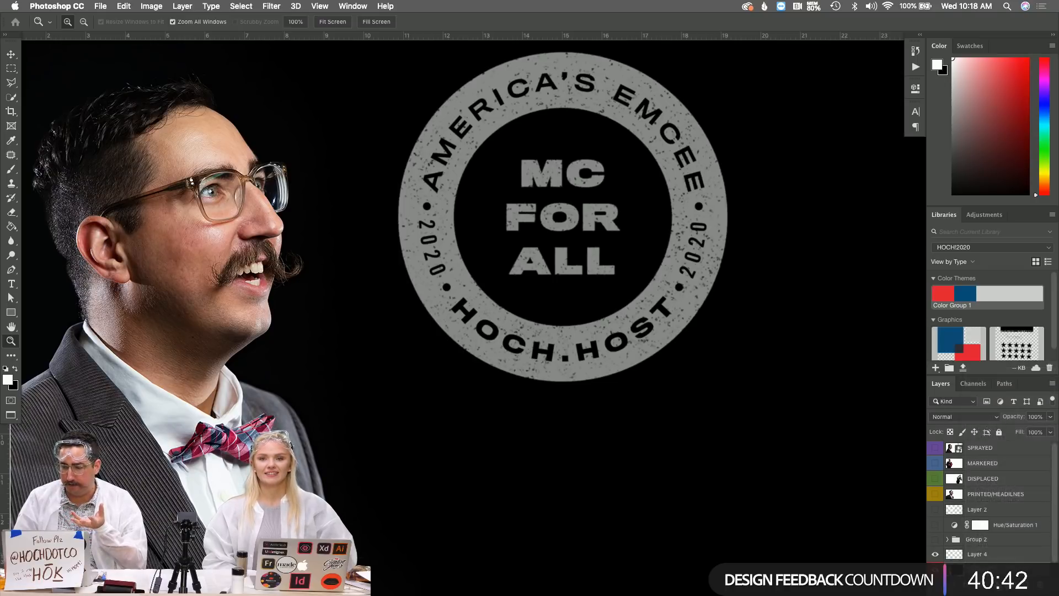
{"action": "left_click", "coordinate": [995, 584]}
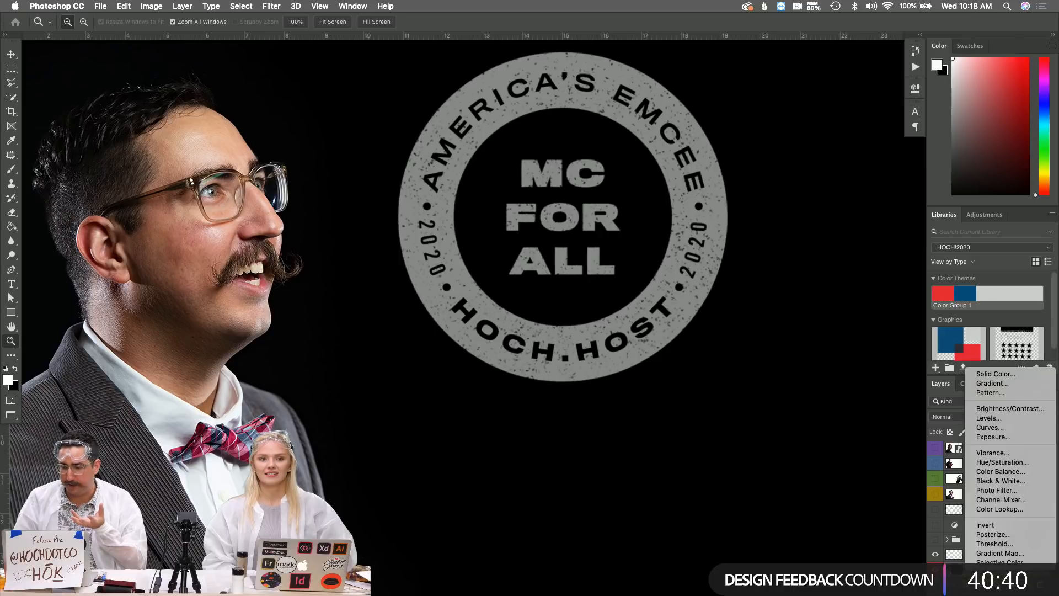
{"action": "left_click", "coordinate": [1008, 553]}
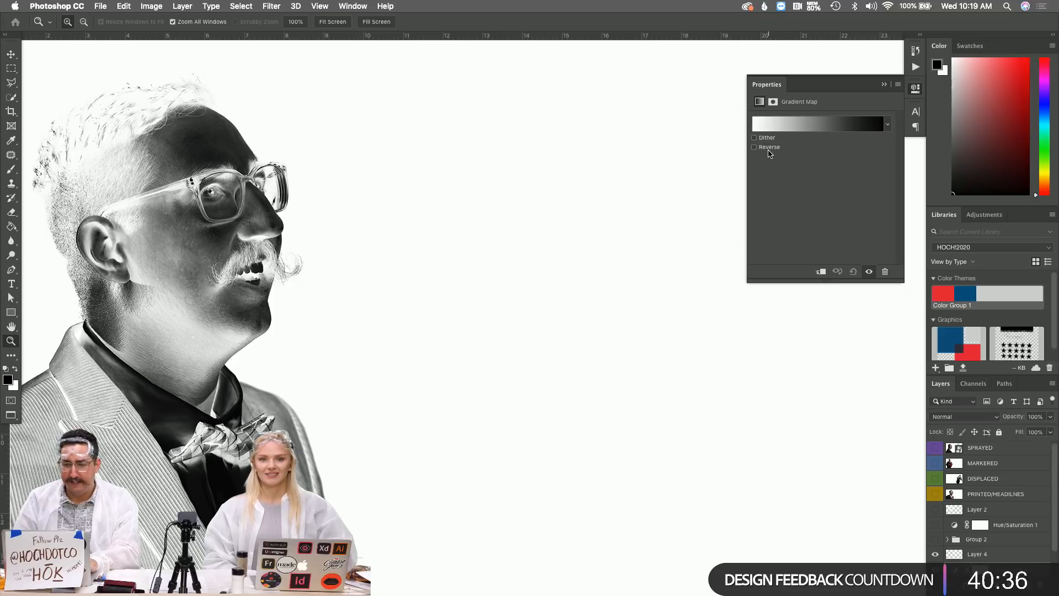
{"action": "left_click", "coordinate": [767, 148]}
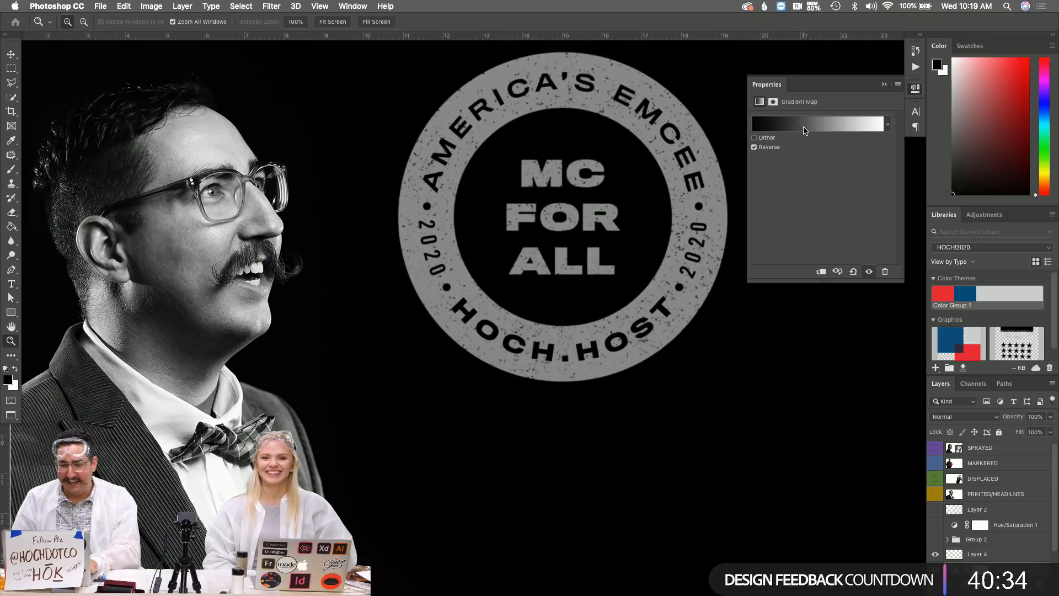
Open the gradient map's gradient and the color of its black end stop for editing
{"action": "left_click", "coordinate": [804, 124]}
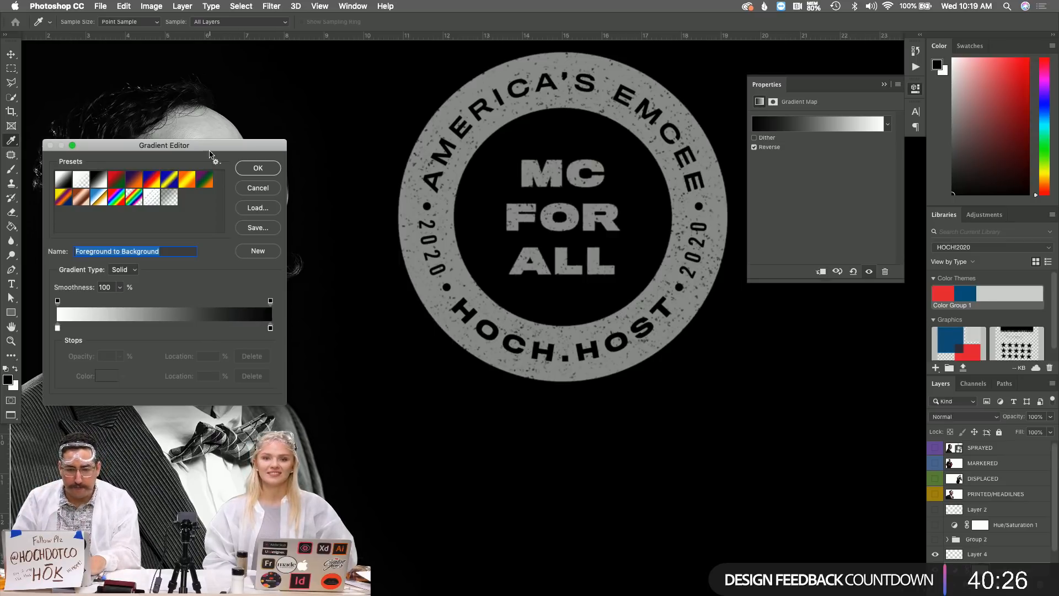
{"action": "left_click_drag", "start_coordinate": [223, 151], "coordinate": [600, 184]}
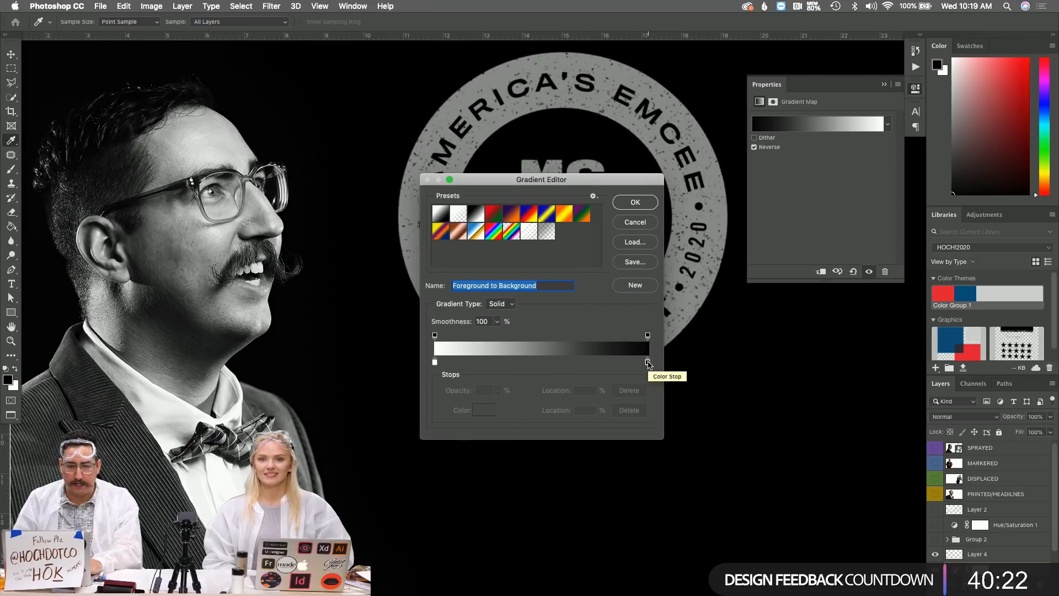
{"action": "double_click", "coordinate": [648, 362]}
Switch to Illustrator and copy the hex code 065384 from the blue square in the brand color palette
{"action": "key", "text": "super+Tab"}
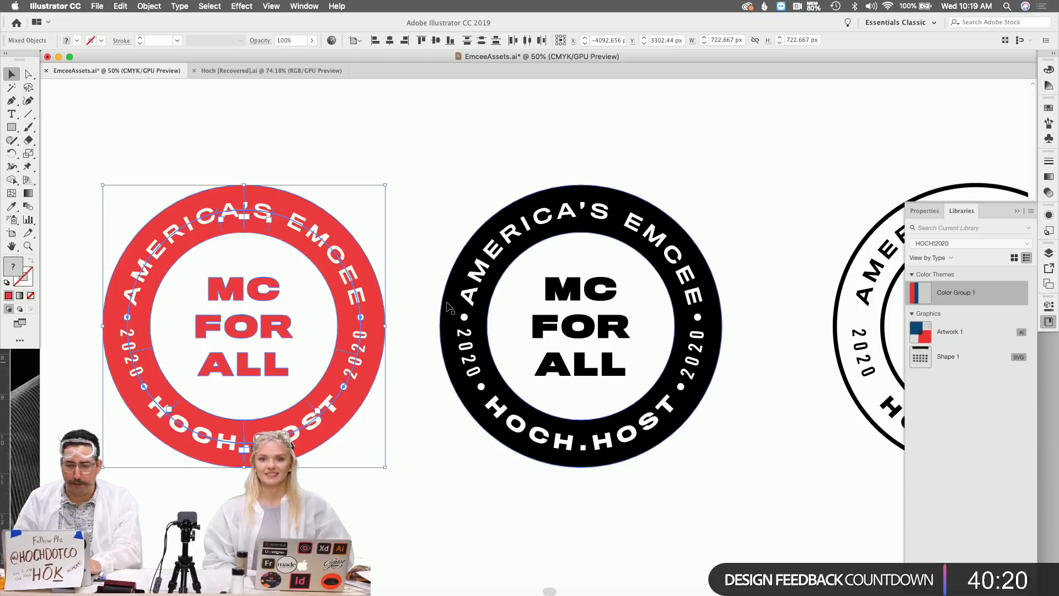
{"action": "scroll", "coordinate": [449, 305], "scroll_direction": "up", "scroll_amount": 4}
{"action": "scroll", "coordinate": [448, 307], "scroll_direction": "up", "scroll_amount": 10}
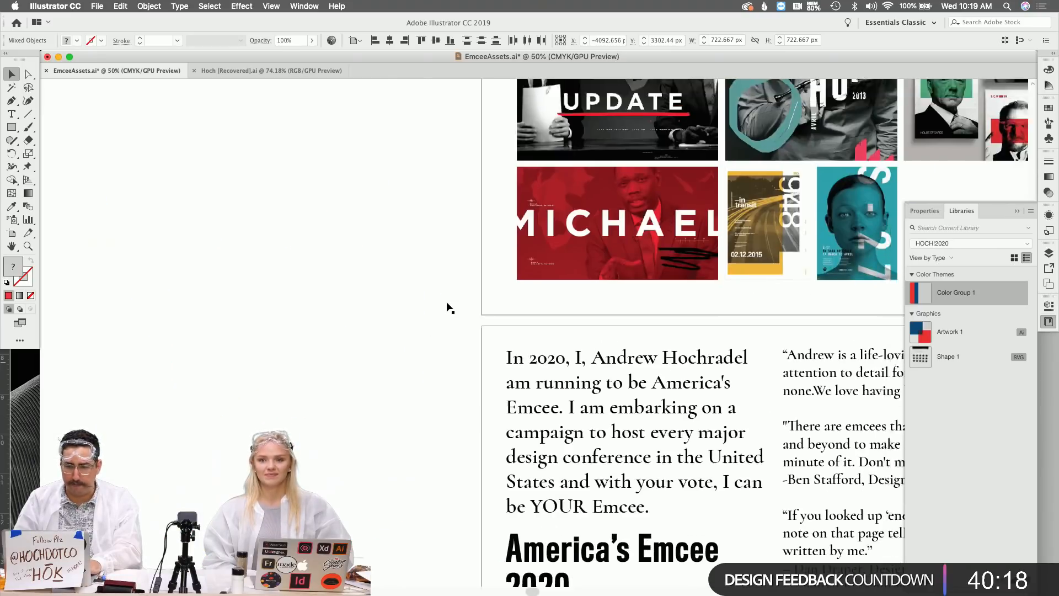
{"action": "scroll", "coordinate": [448, 306], "scroll_direction": "up", "scroll_amount": 8}
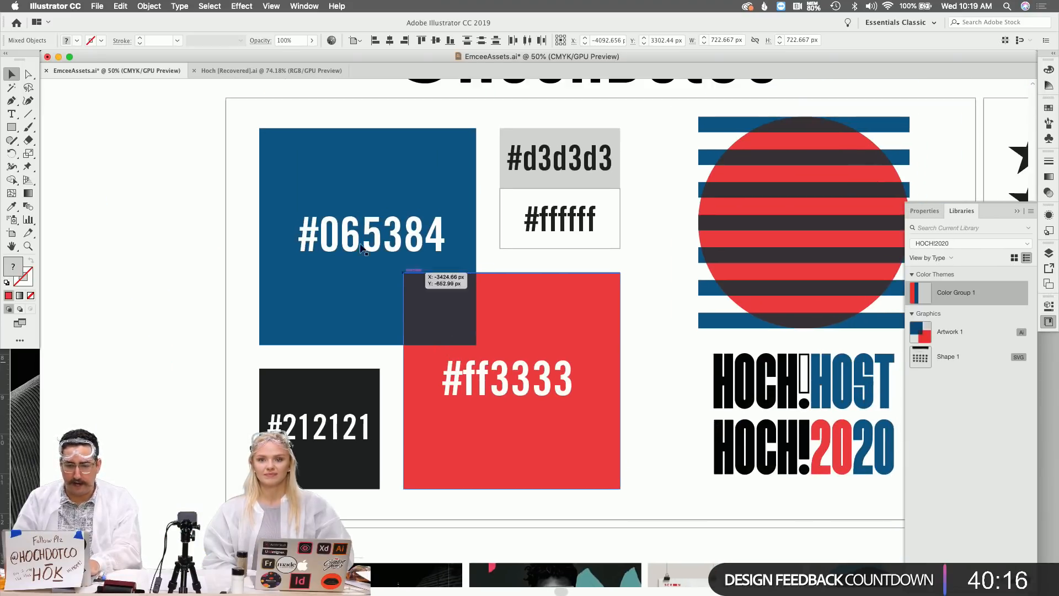
{"action": "key", "text": "t"}
{"action": "double_click", "coordinate": [325, 229]}
{"action": "key", "text": "super+c"}
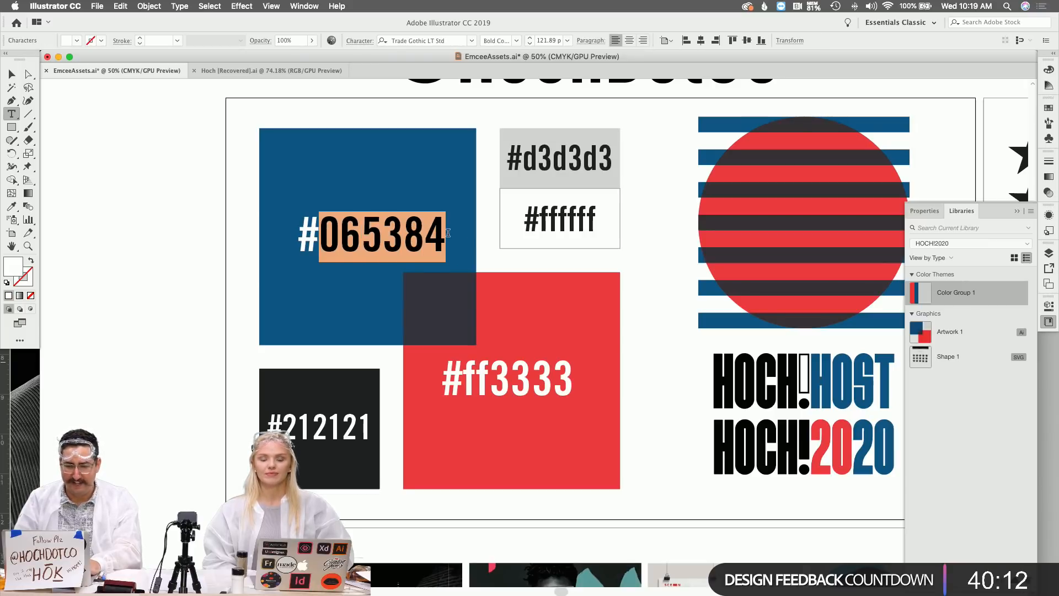
Return to Photoshop and set the gradient's black end stop to color #065384
{"action": "key", "text": "super+Tab"}
{"action": "double_click", "coordinate": [612, 260]}
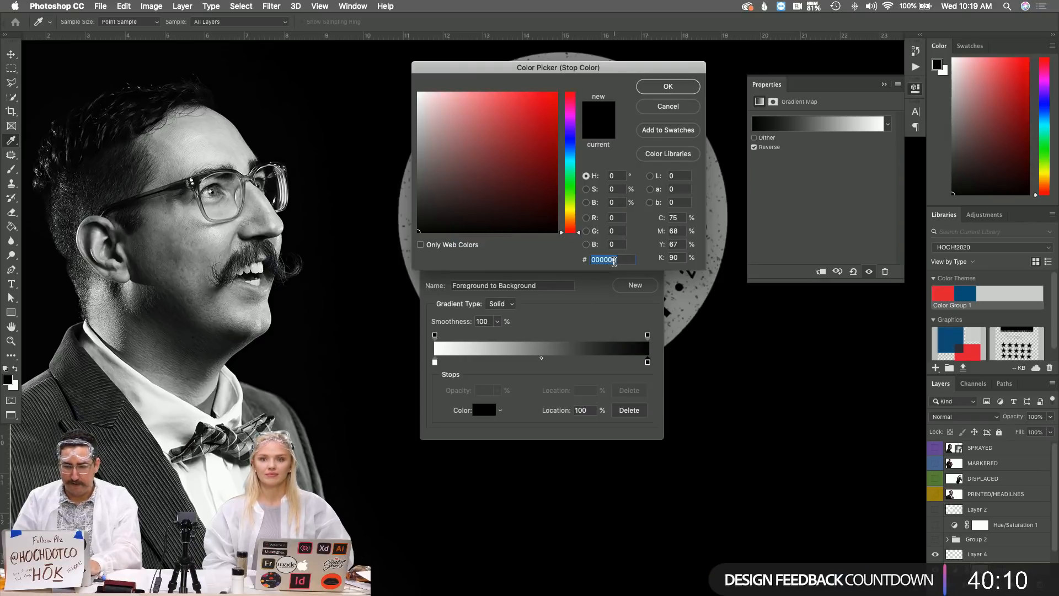
{"action": "key", "text": "super+v"}
{"action": "left_click", "coordinate": [668, 87]}
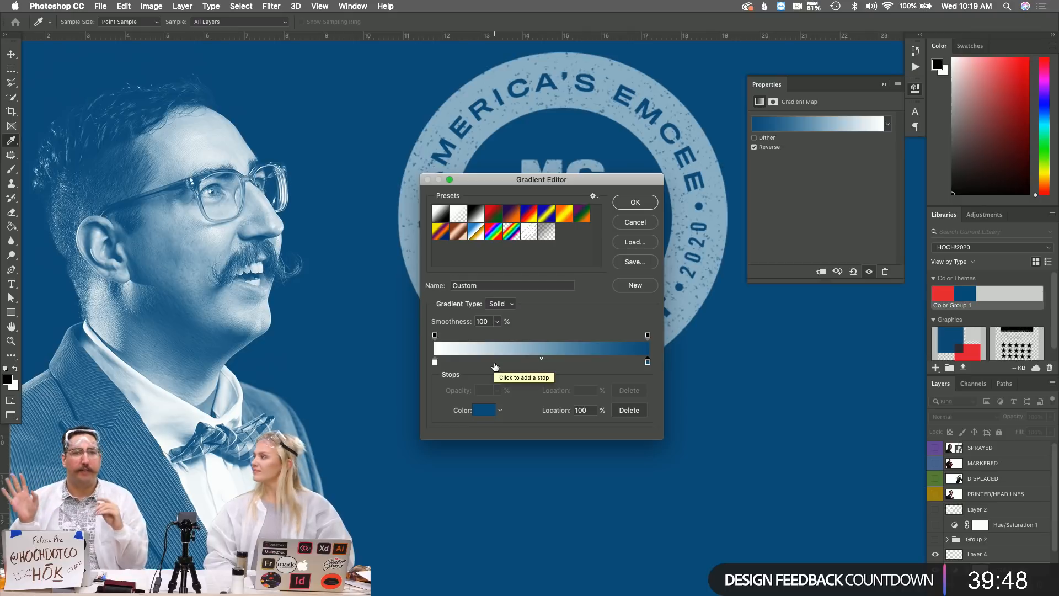
Add a gradient color stop at 55% and set it to #ff3333, copying the code from Illustrator's red palette square
{"action": "left_click", "coordinate": [553, 362]}
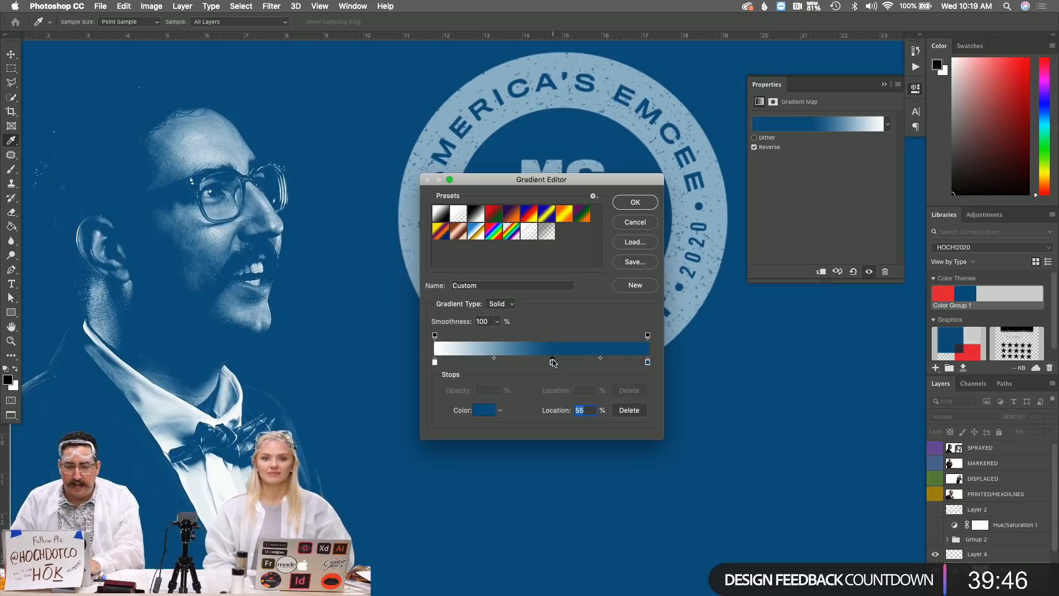
{"action": "double_click", "coordinate": [552, 361]}
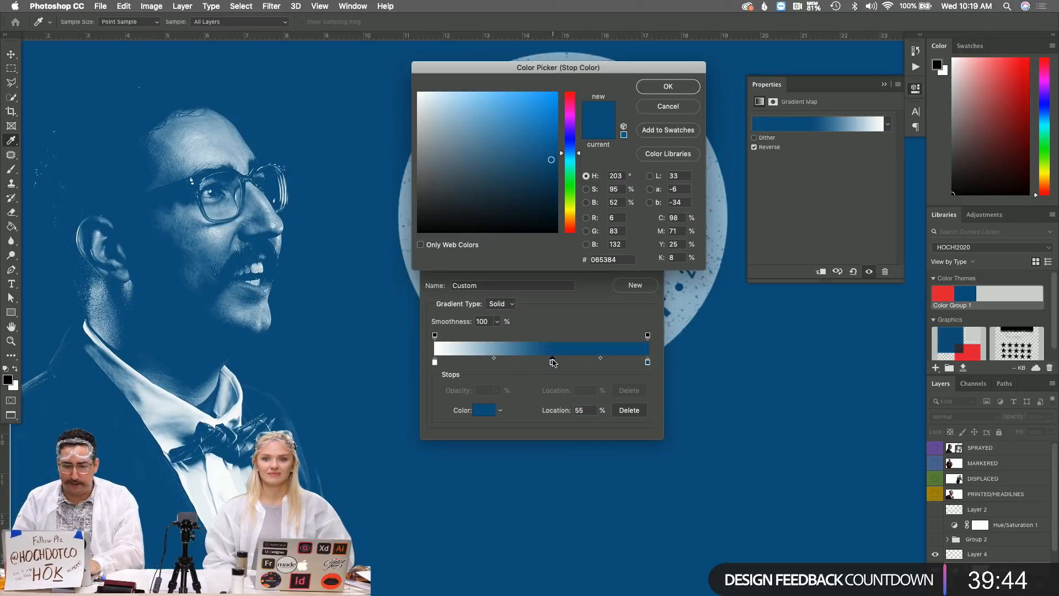
{"action": "key", "text": "super+Tab"}
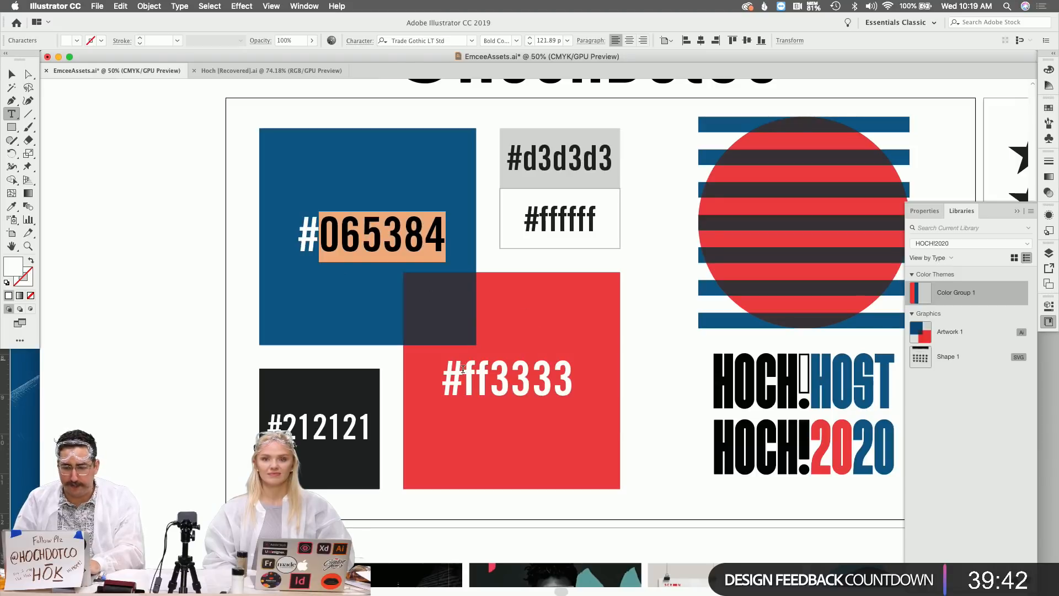
{"action": "mouse_move", "coordinate": [462, 368]}
{"action": "left_mouse_down"}
{"action": "mouse_move", "coordinate": [546, 371]}
{"action": "mouse_move", "coordinate": [467, 371]}
{"action": "left_mouse_up"}
{"action": "key", "text": "super+c"}
{"action": "key", "text": "super+Tab"}
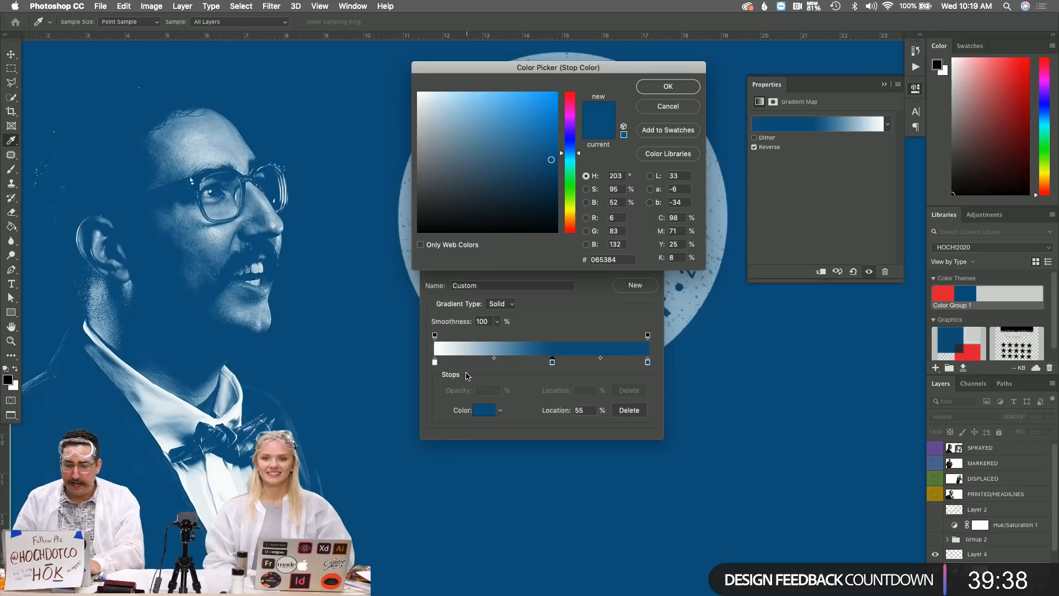
{"action": "double_click", "coordinate": [615, 260]}
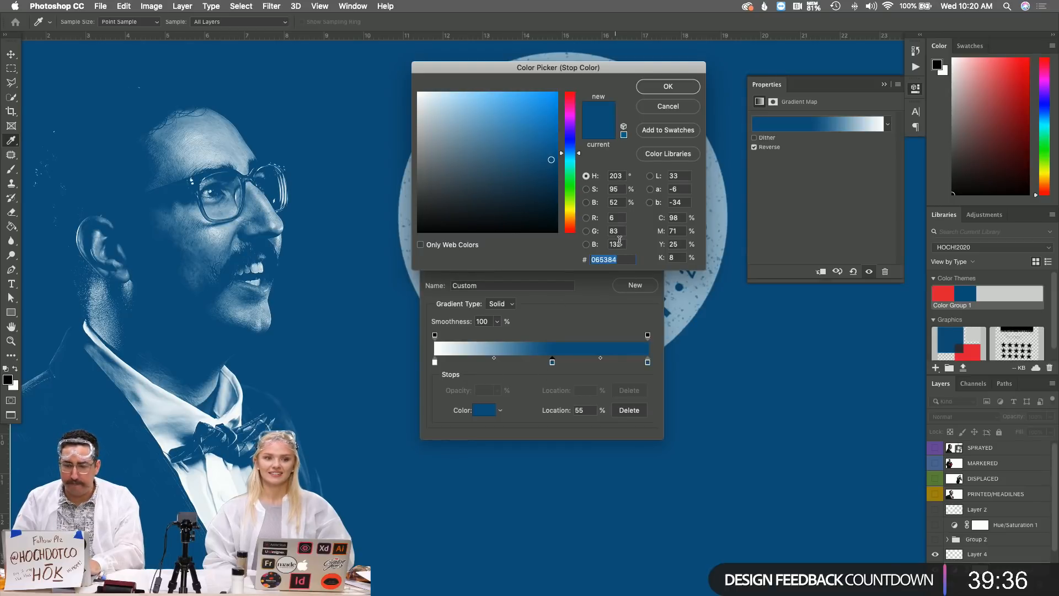
{"action": "key", "text": "super+v"}
{"action": "key", "text": "Return"}
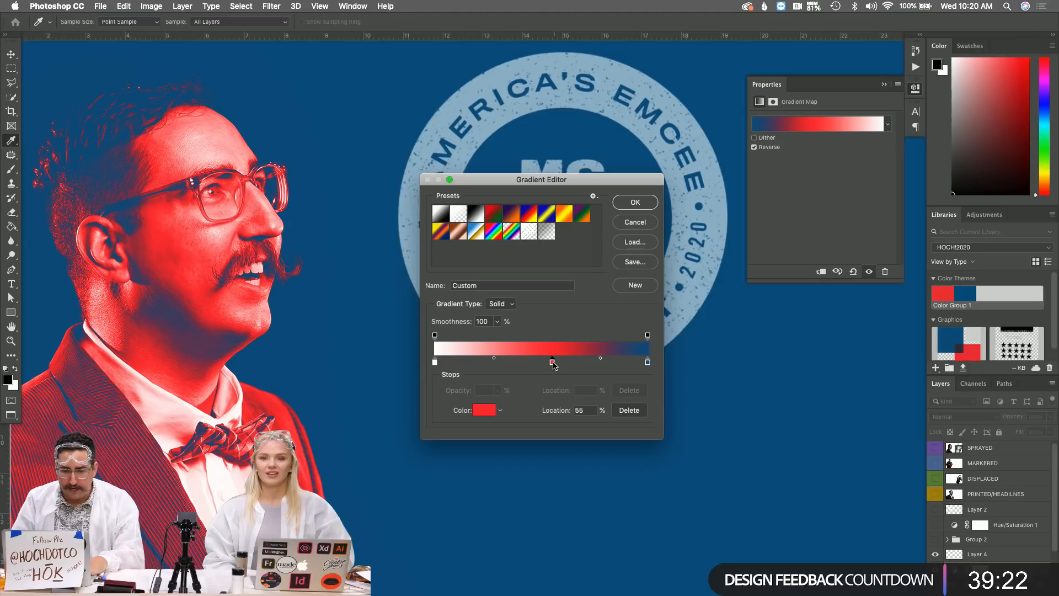
Reposition the gradient's red stop to 70% and its white stop to 14%
{"action": "left_click_drag", "start_coordinate": [552, 363], "coordinate": [589, 364]}
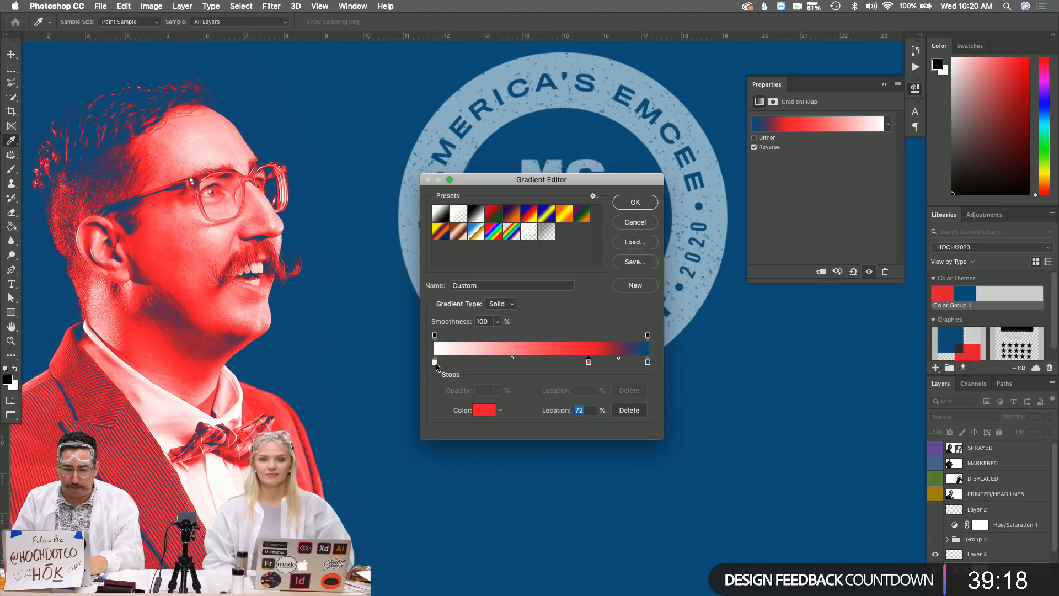
{"action": "left_click_drag", "start_coordinate": [434, 363], "coordinate": [465, 362]}
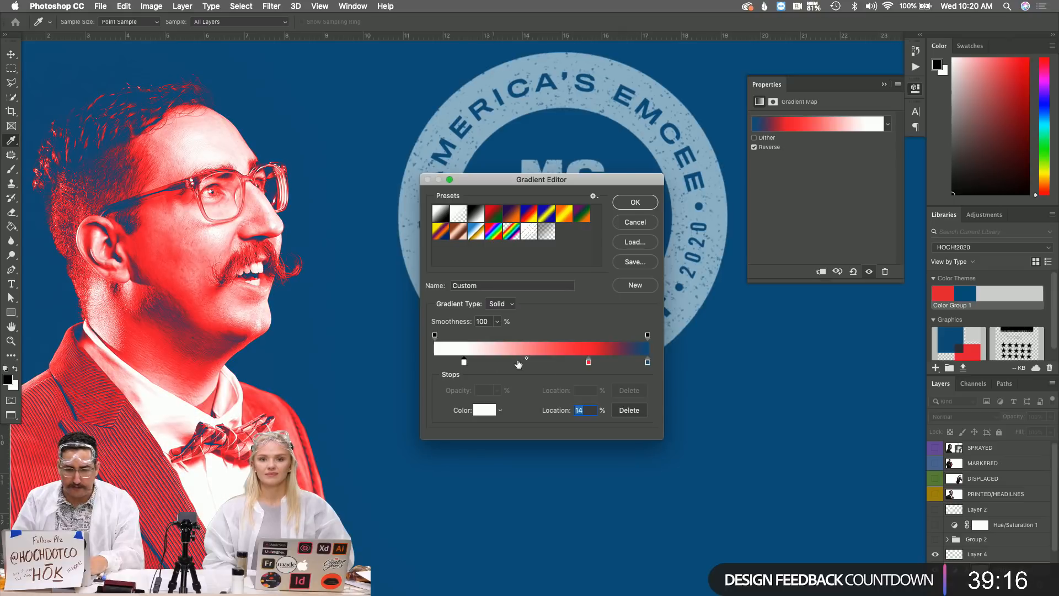
{"action": "left_click_drag", "start_coordinate": [589, 364], "coordinate": [584, 364]}
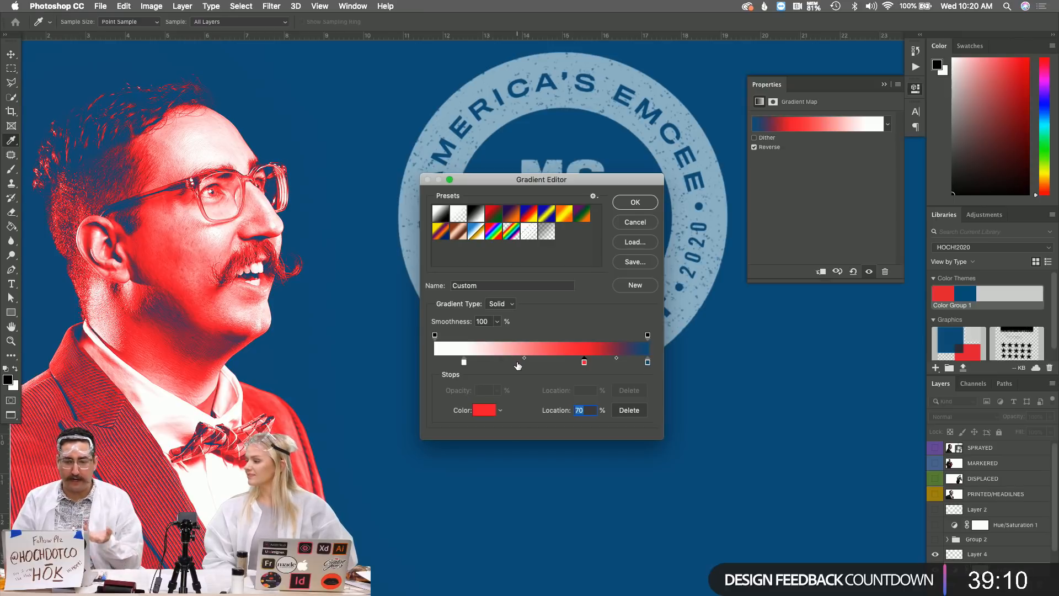
Try an extra gradient stop at 38% in green and pink #ed93f3, and remove that stop again
{"action": "left_click", "coordinate": [517, 364]}
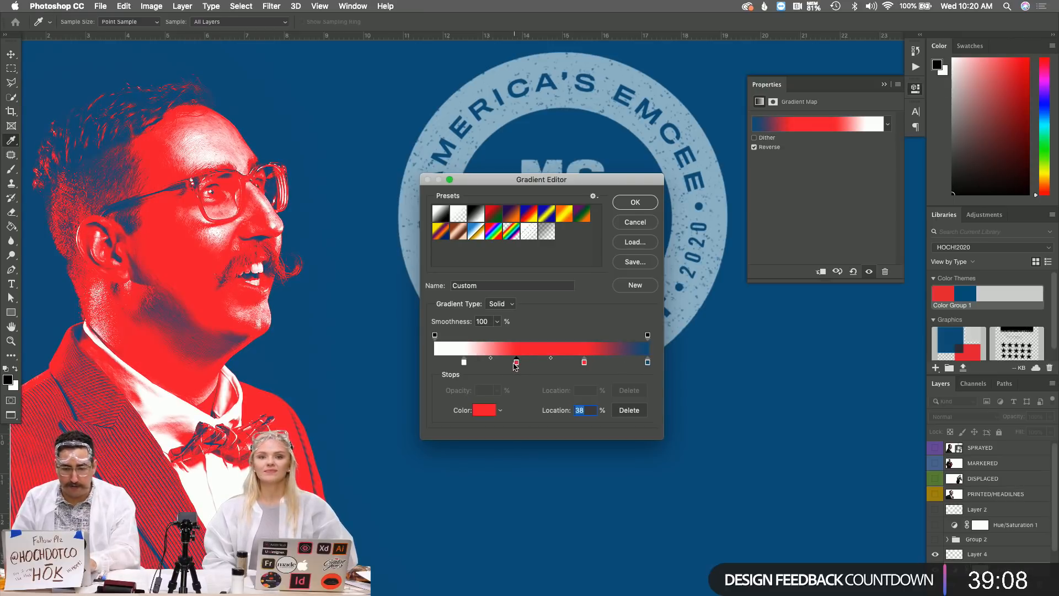
{"action": "double_click", "coordinate": [517, 362]}
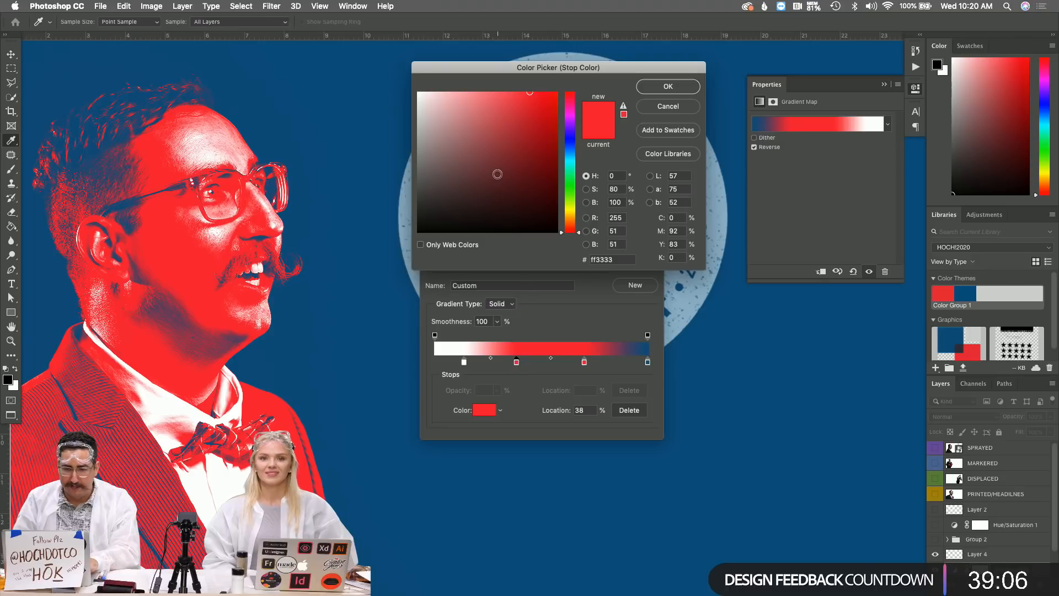
{"action": "left_click_drag", "start_coordinate": [475, 101], "coordinate": [473, 99]}
{"action": "left_click", "coordinate": [570, 191]}
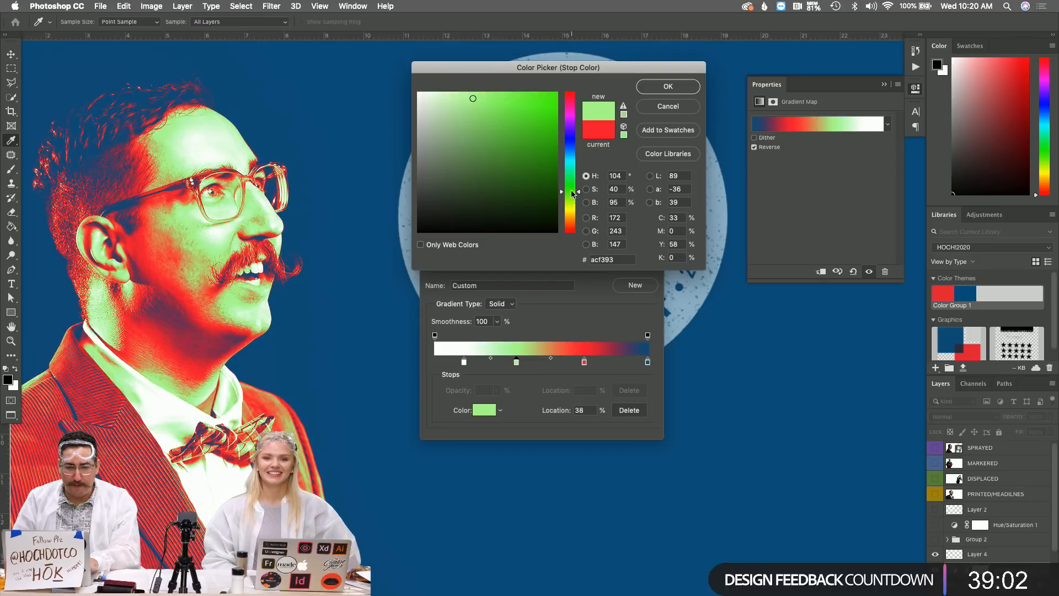
{"action": "left_click", "coordinate": [571, 119]}
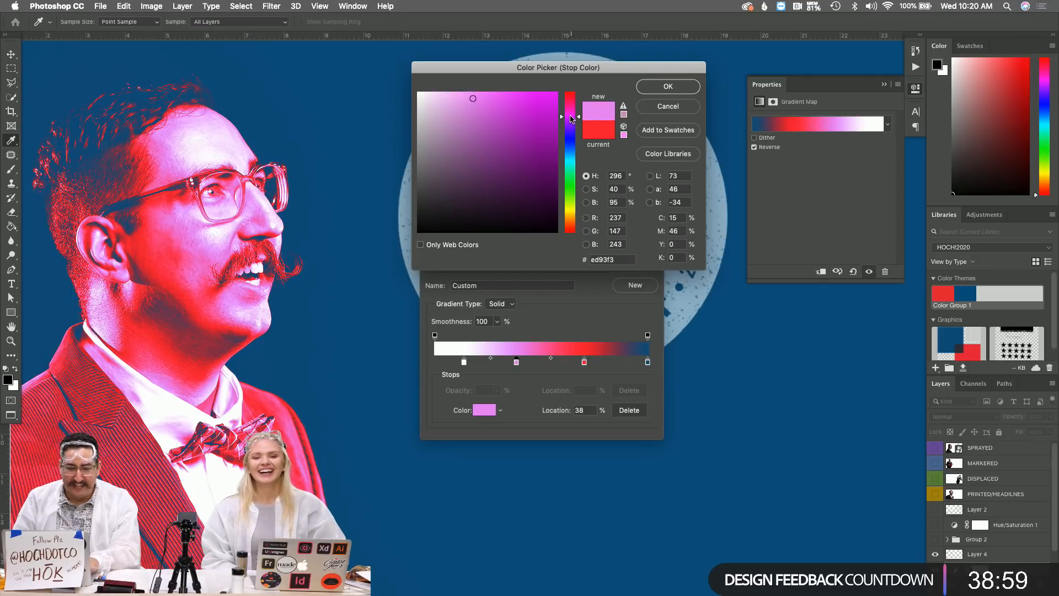
{"action": "left_click", "coordinate": [667, 87]}
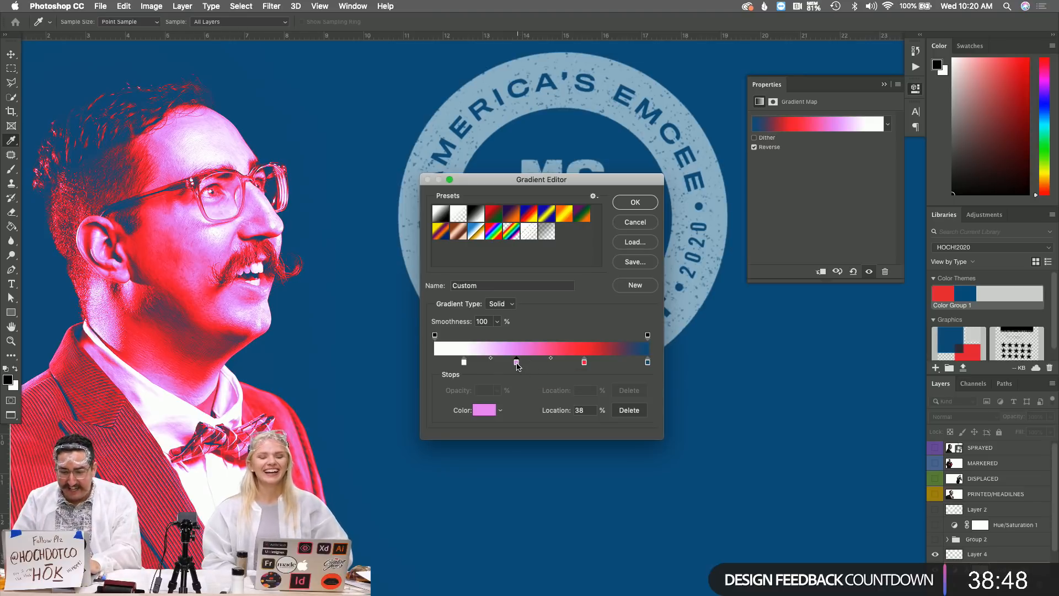
{"action": "left_click_drag", "start_coordinate": [516, 363], "coordinate": [518, 381]}
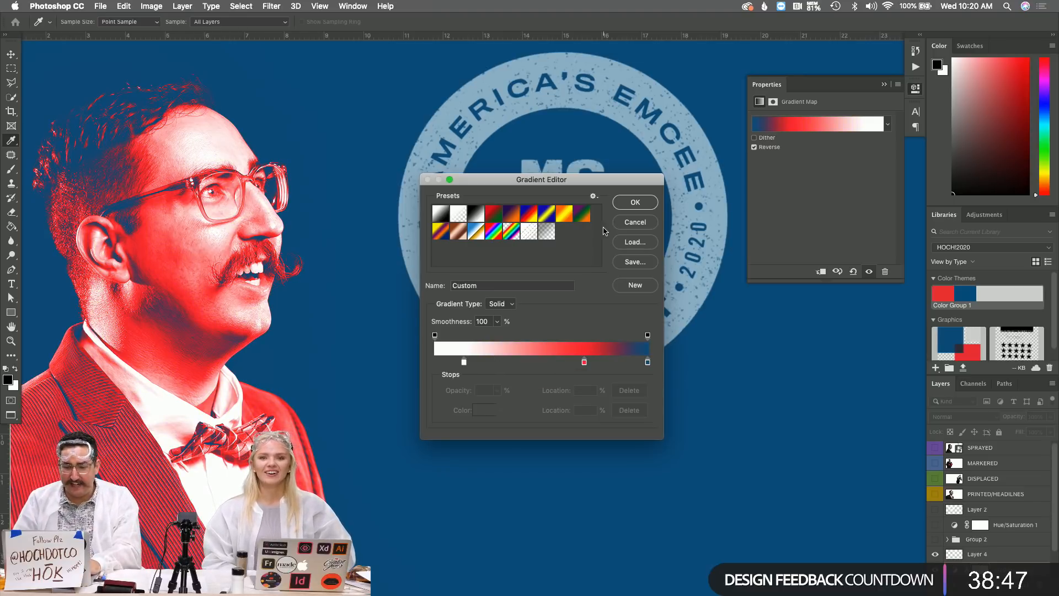
Apply the edited blue, red and white gradient to the gradient map
{"action": "left_click", "coordinate": [635, 202]}
{"action": "key", "text": "z"}
{"action": "left_click", "coordinate": [563, 348], "text": "alt"}
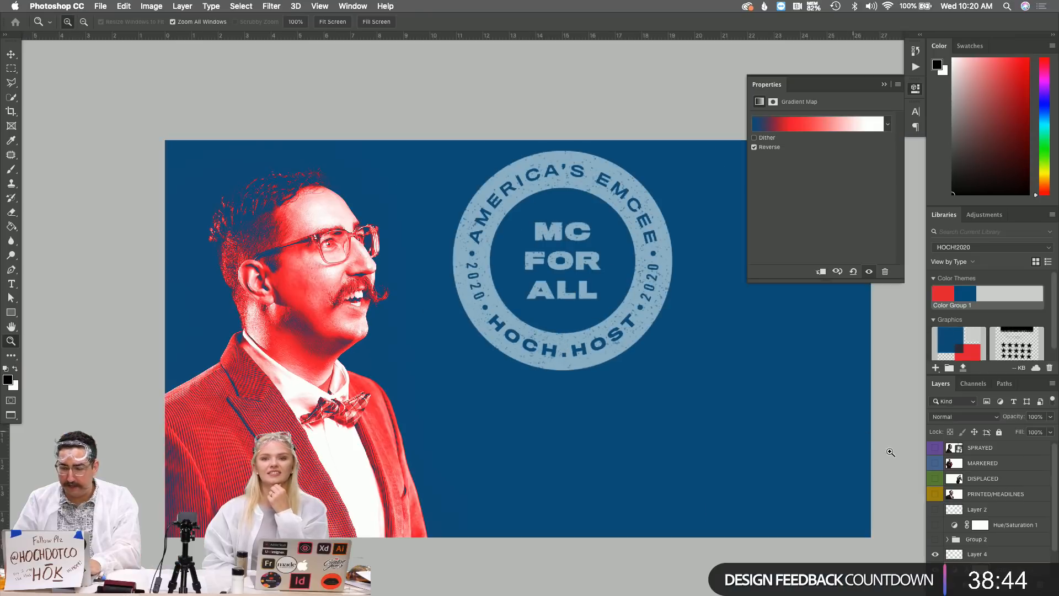
Give the badge on Layer 4 a Color Overlay in white, #ffffff
{"action": "right_click", "coordinate": [987, 552]}
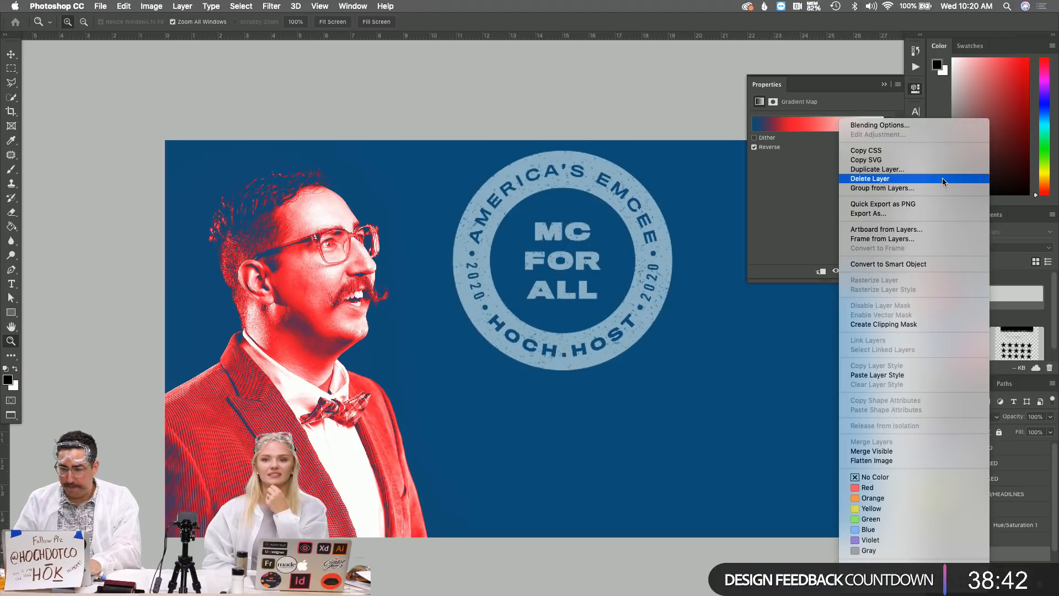
{"action": "left_click", "coordinate": [891, 131]}
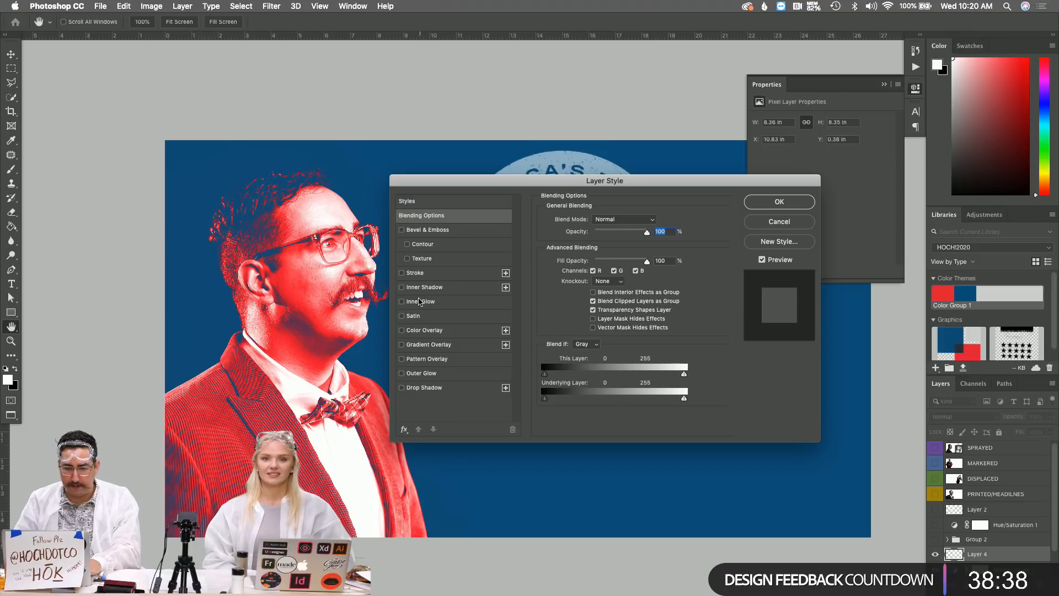
{"action": "left_click", "coordinate": [424, 330]}
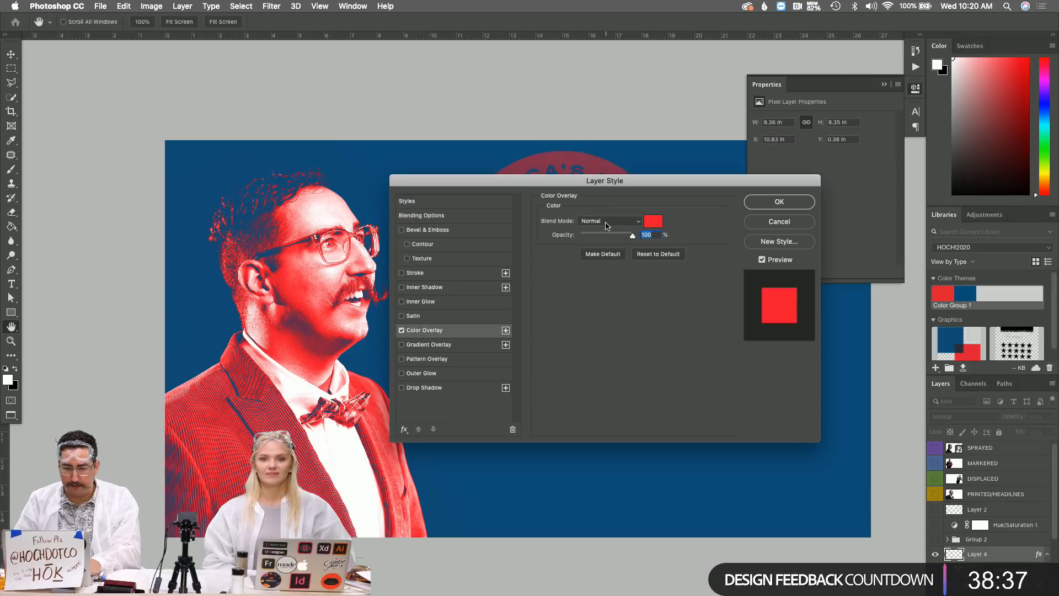
{"action": "left_click", "coordinate": [653, 220]}
{"action": "left_click_drag", "start_coordinate": [528, 174], "coordinate": [387, 57]}
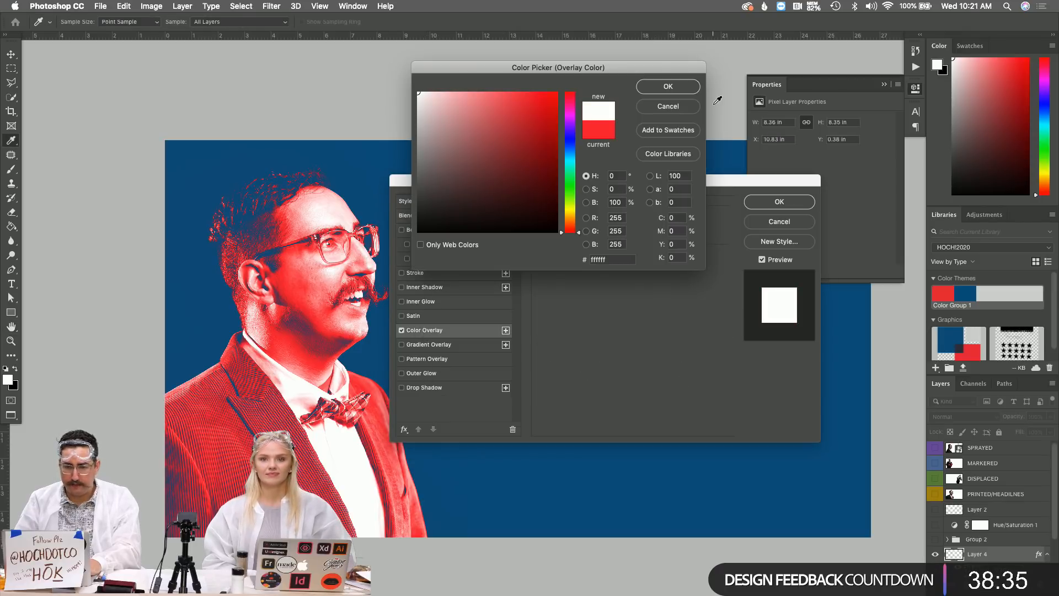
{"action": "left_click", "coordinate": [683, 87]}
{"action": "left_click", "coordinate": [761, 202]}
Duplicate the badge layer twice to make the semi-transparent white badge more solid
{"action": "key", "text": "z"}
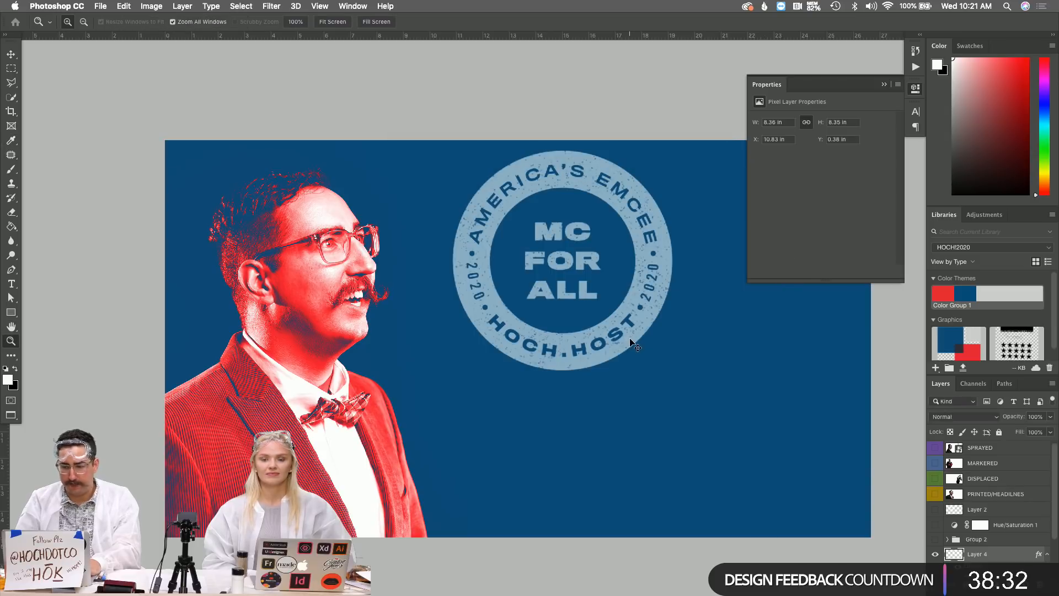
{"action": "key", "text": "super+j"}
{"action": "key", "text": "super+j"}
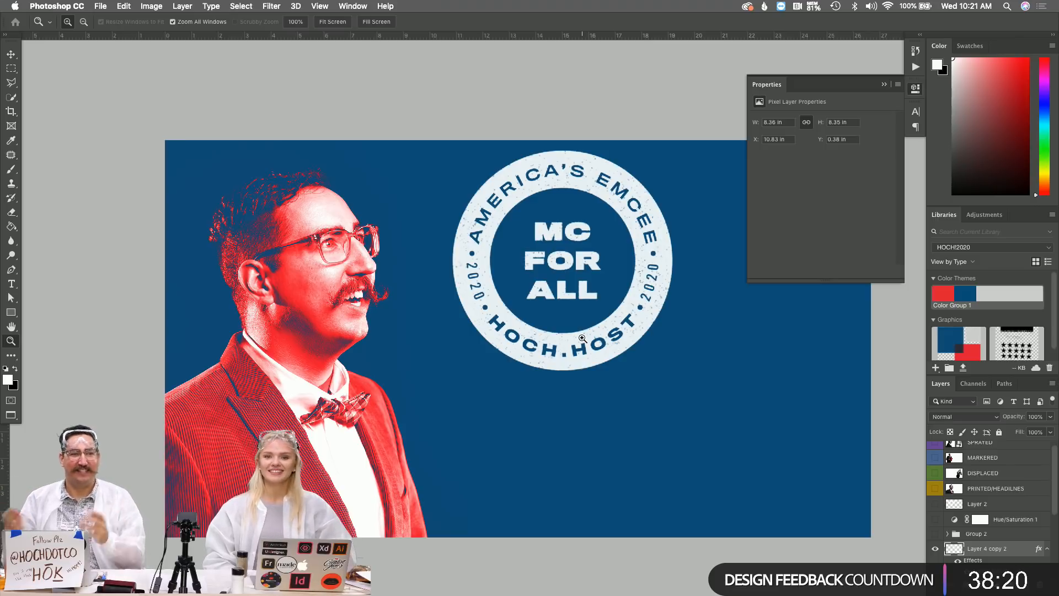
Switch to Illustrator and draw a bar about 572 × 75 px across the STAMPED heading, filled with the NEON bar's red
{"action": "key", "text": "super+Tab"}
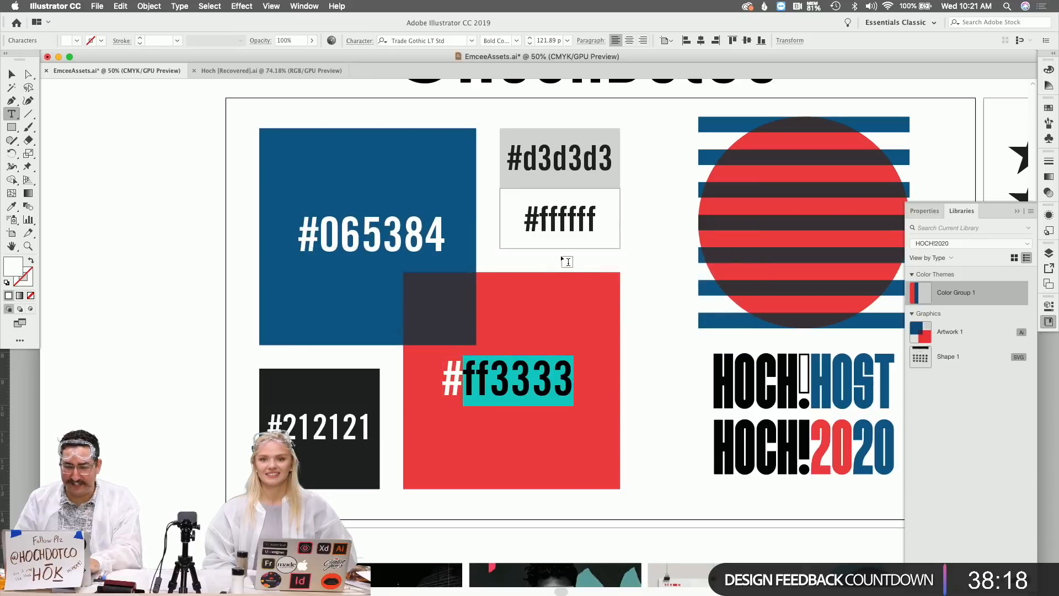
{"action": "scroll", "coordinate": [567, 261], "scroll_direction": "right", "scroll_amount": 15}
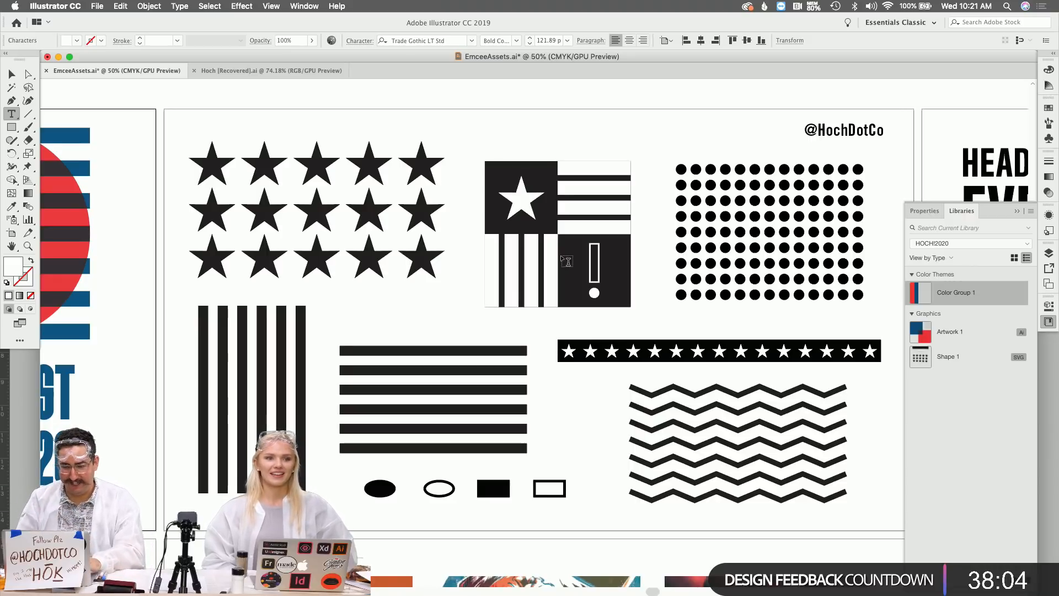
{"action": "scroll", "coordinate": [567, 261], "scroll_direction": "right", "scroll_amount": 10}
{"action": "scroll", "coordinate": [566, 261], "scroll_direction": "down", "scroll_amount": 3}
{"action": "scroll", "coordinate": [566, 262], "scroll_direction": "down", "scroll_amount": 5}
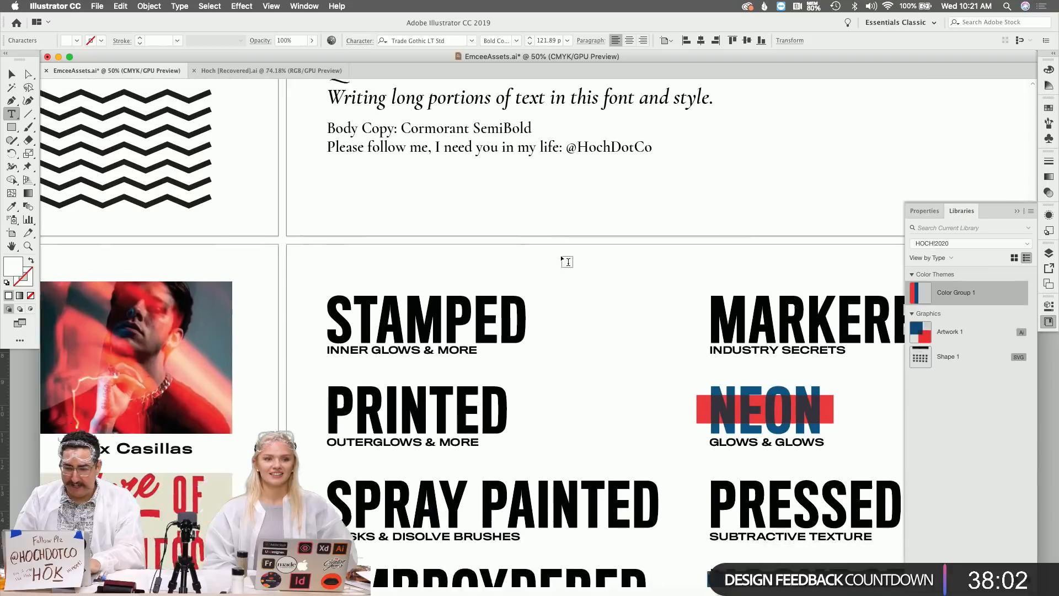
{"action": "scroll", "coordinate": [564, 259], "scroll_direction": "right", "scroll_amount": 3}
{"action": "left_click", "coordinate": [14, 75]}
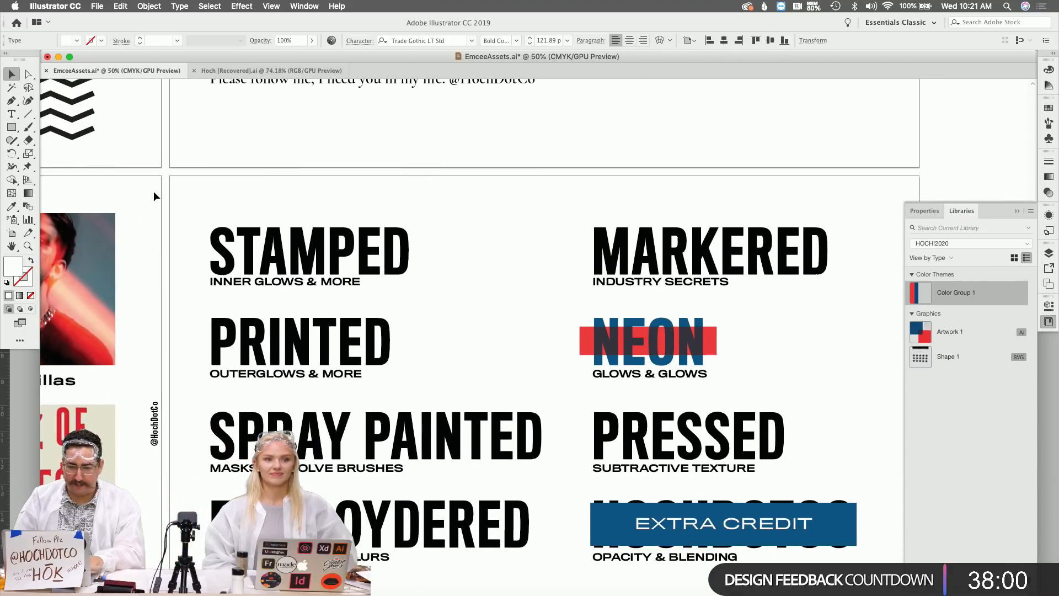
{"action": "key", "text": "m"}
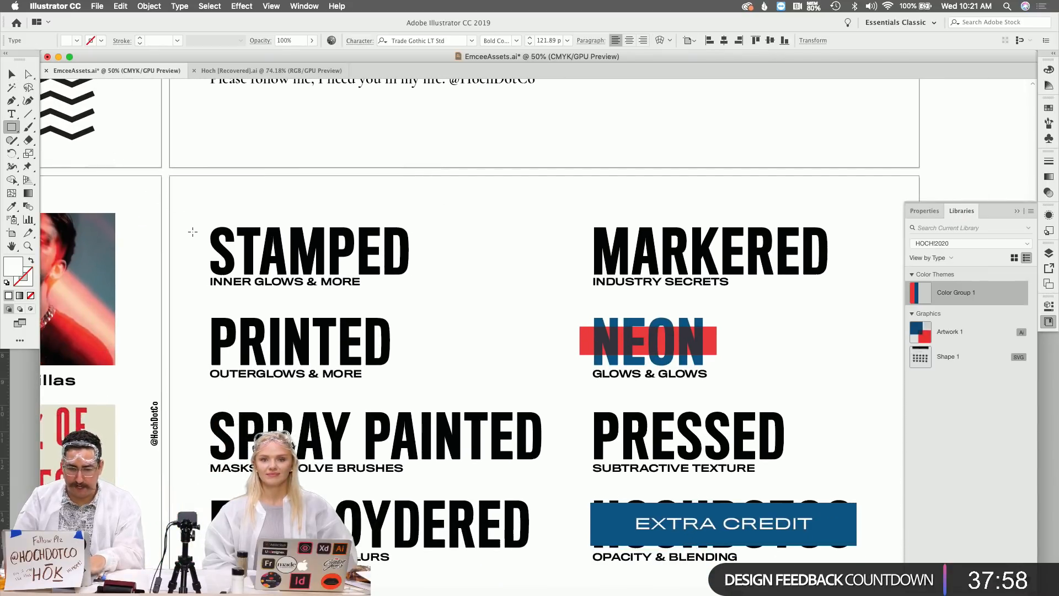
{"action": "left_click_drag", "start_coordinate": [197, 236], "coordinate": [419, 265]}
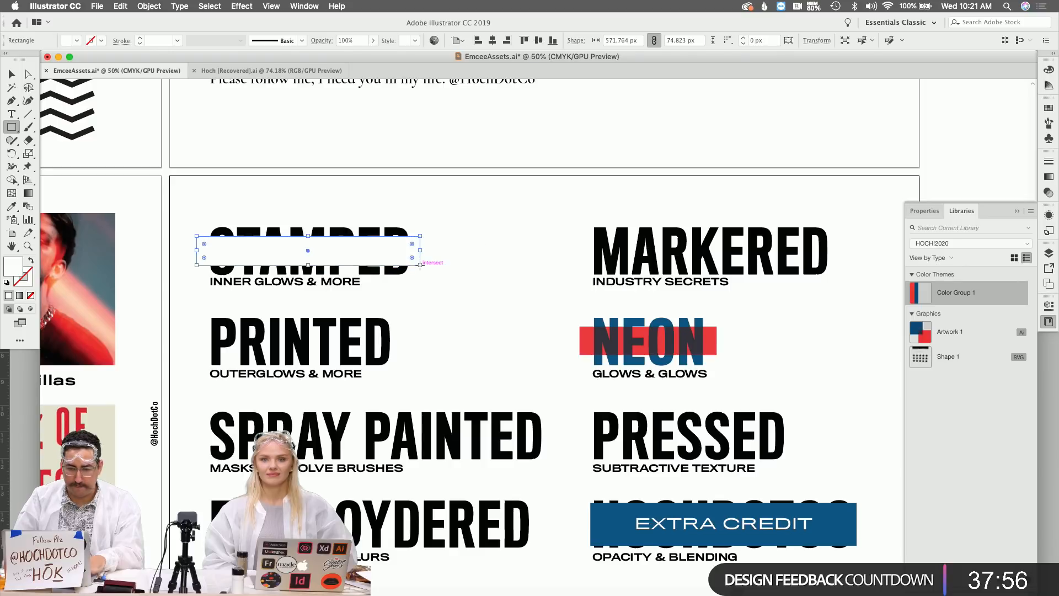
{"action": "key", "text": "i"}
{"action": "left_click", "coordinate": [606, 331]}
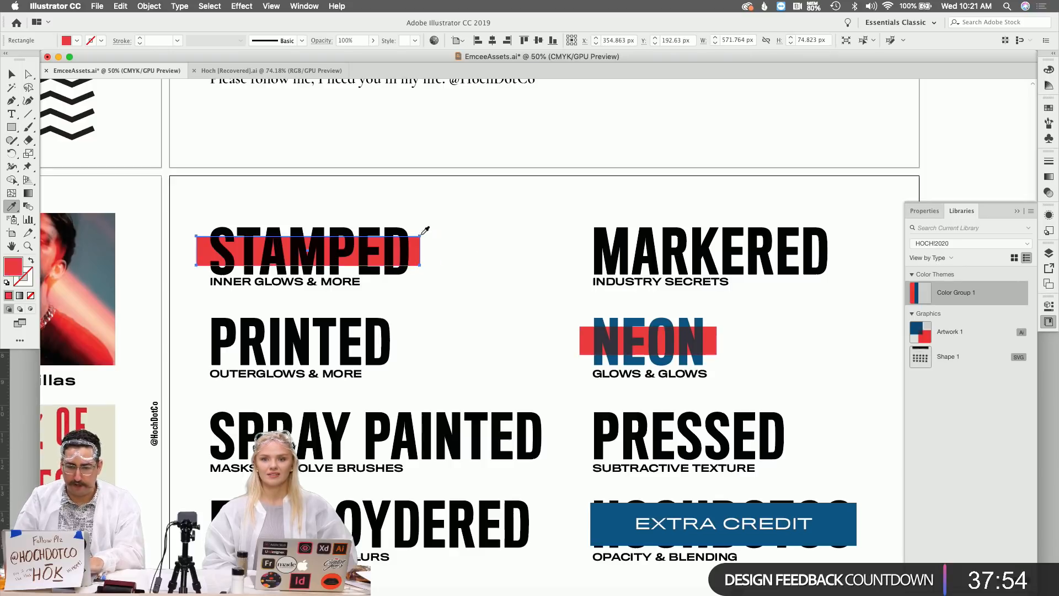
Recolor the STAMPED heading text with the blue sampled from the EXTRA CREDIT bar, and deselect it
{"action": "key", "text": "v"}
{"action": "left_click", "coordinate": [398, 230]}
{"action": "key", "text": "i"}
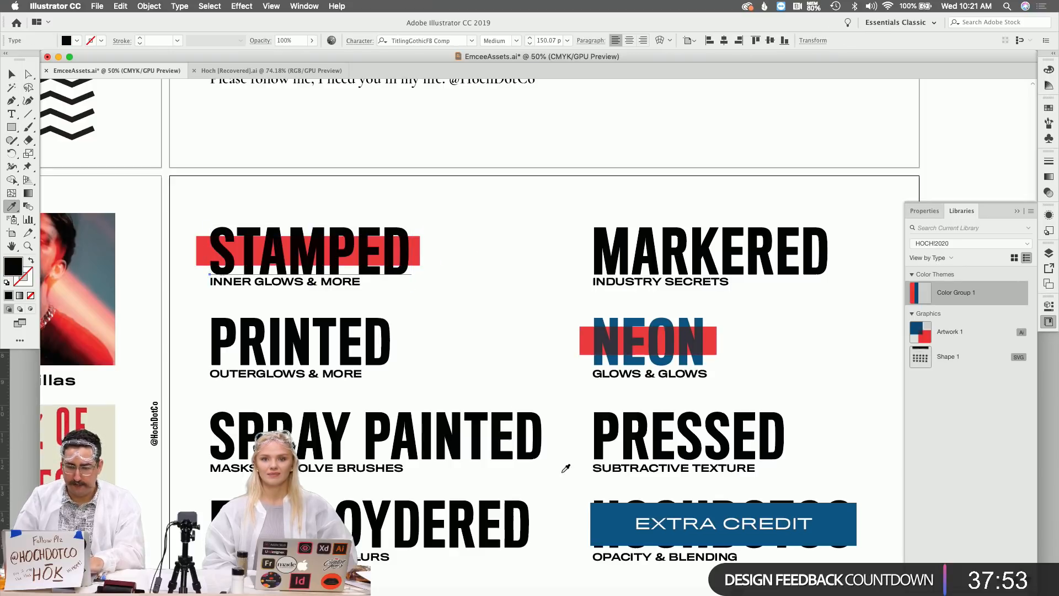
{"action": "left_click", "coordinate": [612, 512]}
{"action": "key", "text": "v"}
{"action": "left_click", "coordinate": [527, 255]}
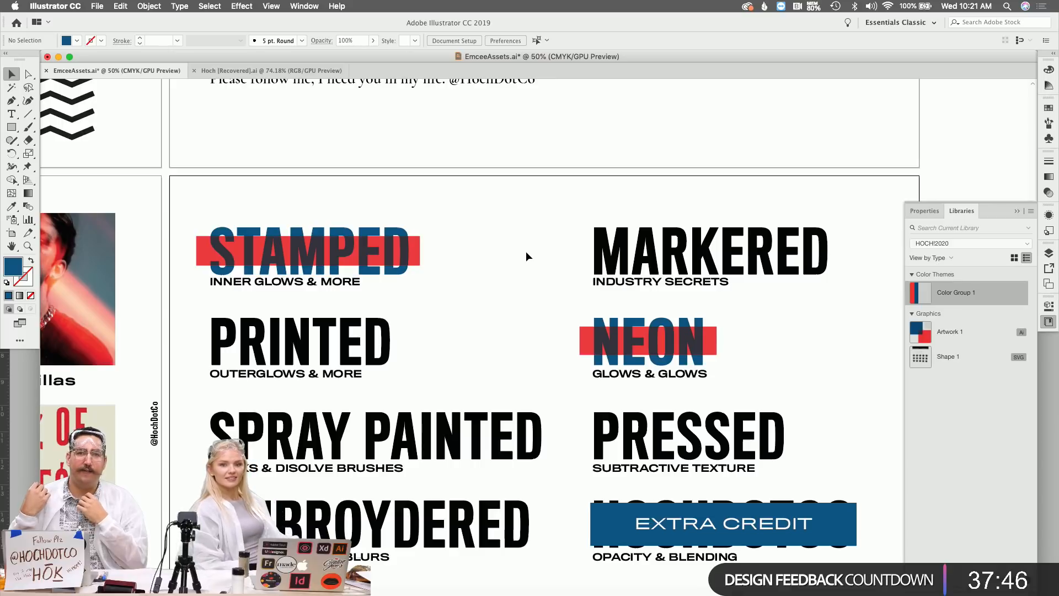
{"action": "scroll", "coordinate": [525, 251], "scroll_direction": "down", "scroll_amount": 5}
{"action": "scroll", "coordinate": [525, 250], "scroll_direction": "left", "scroll_amount": 3}
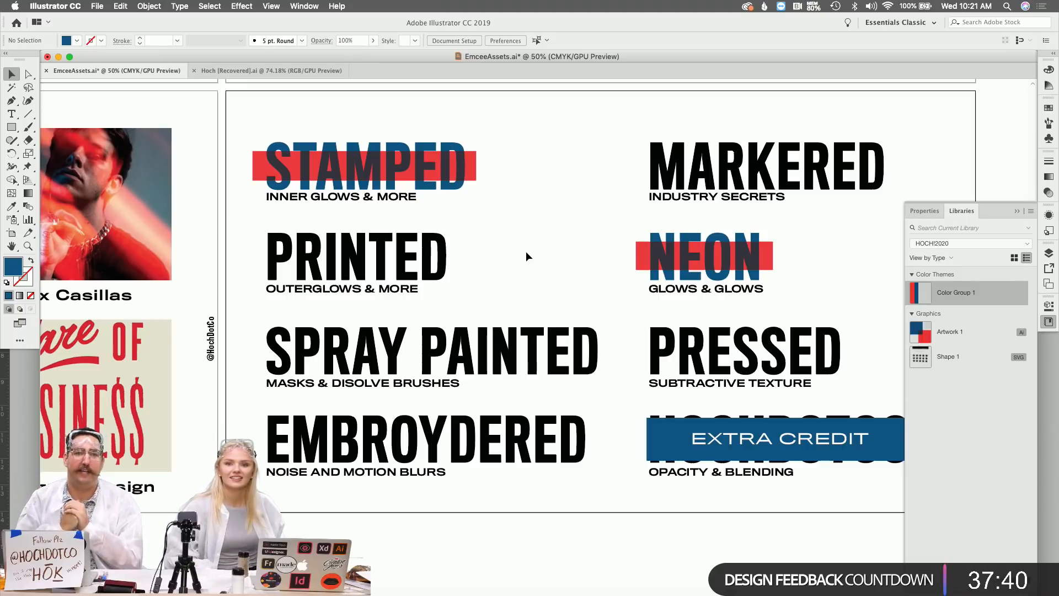
{"action": "scroll", "coordinate": [526, 253], "scroll_direction": "left", "scroll_amount": 3}
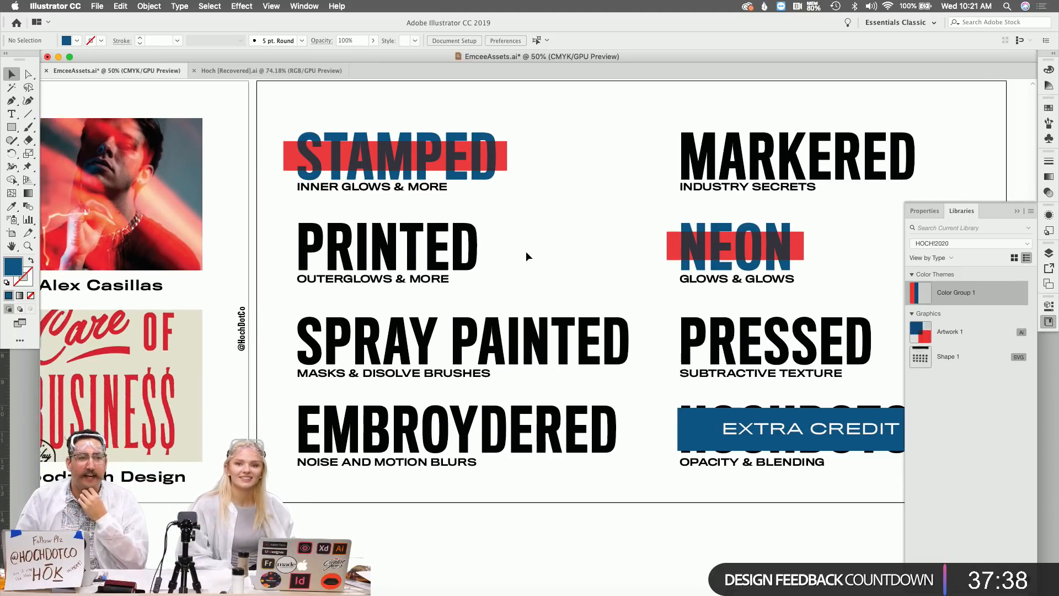
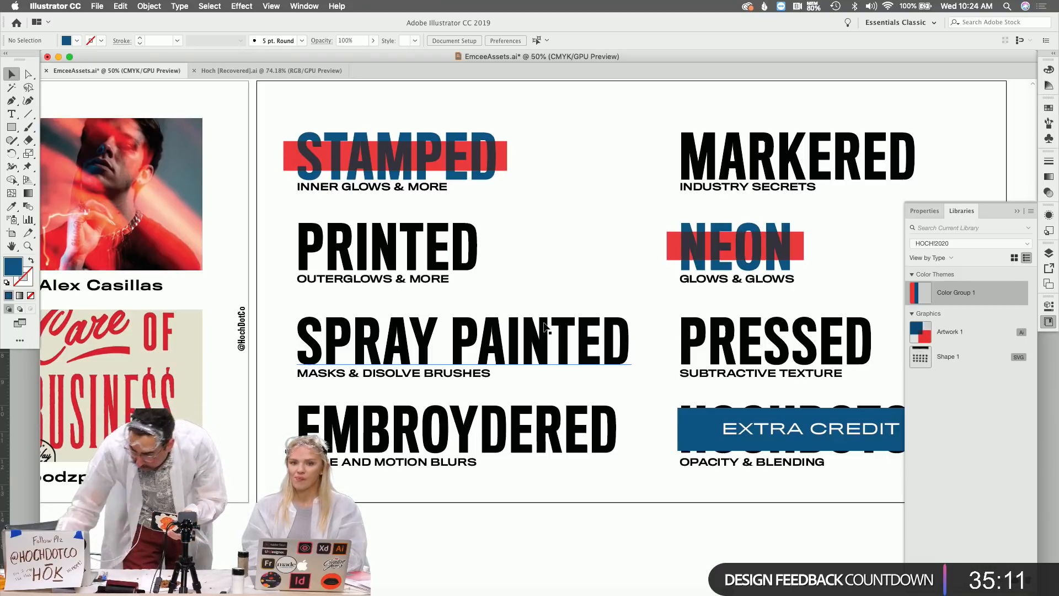
Switch to QuickTime Player to view the phone camera feed, minimize its recording window and return to Illustrator
{"action": "mouse_move", "coordinate": [633, 577]}
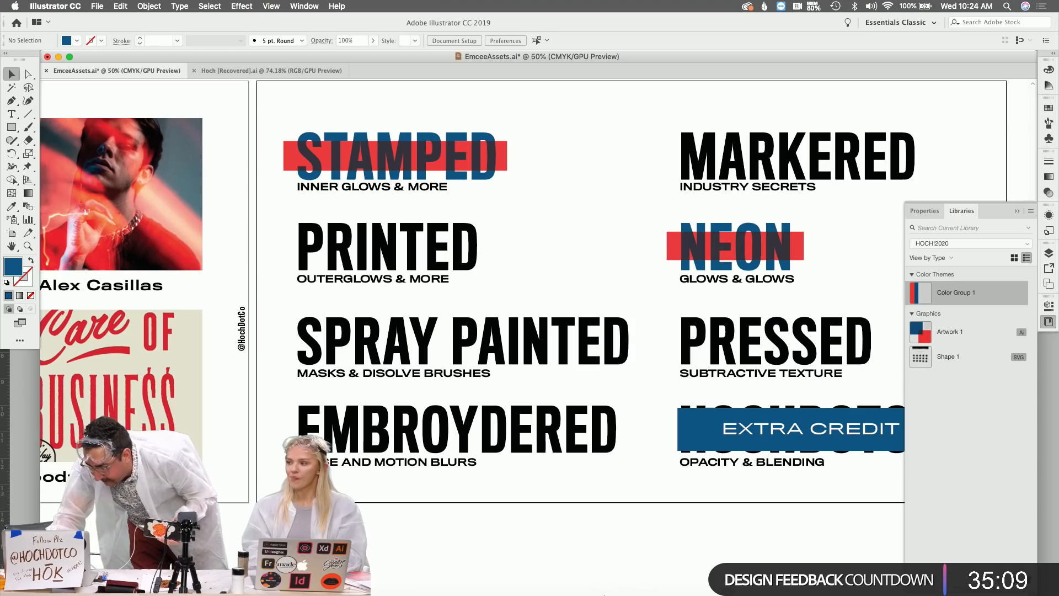
{"action": "left_click", "coordinate": [606, 587]}
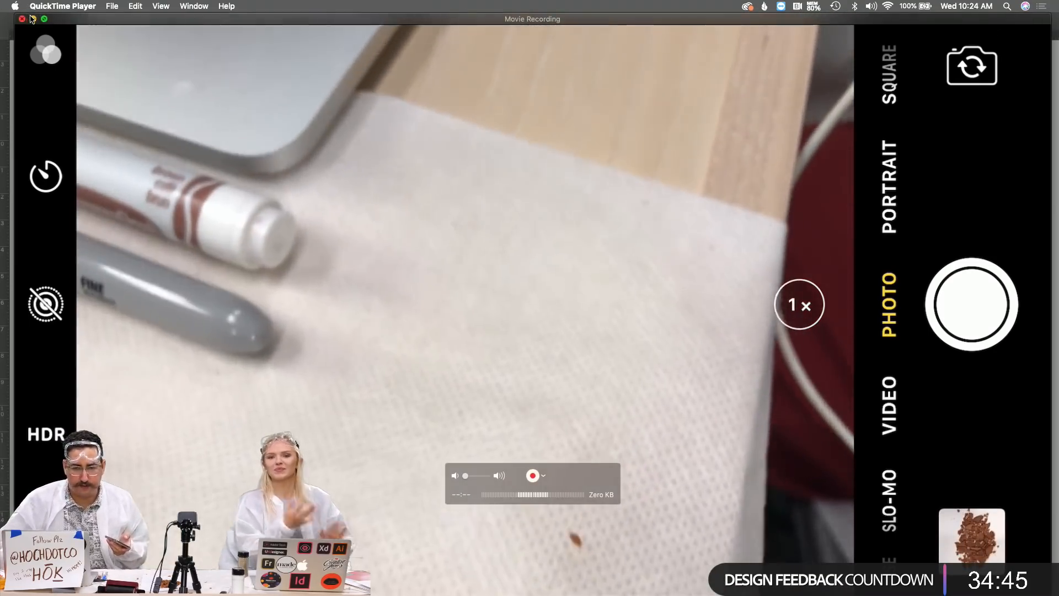
{"action": "left_click", "coordinate": [33, 17]}
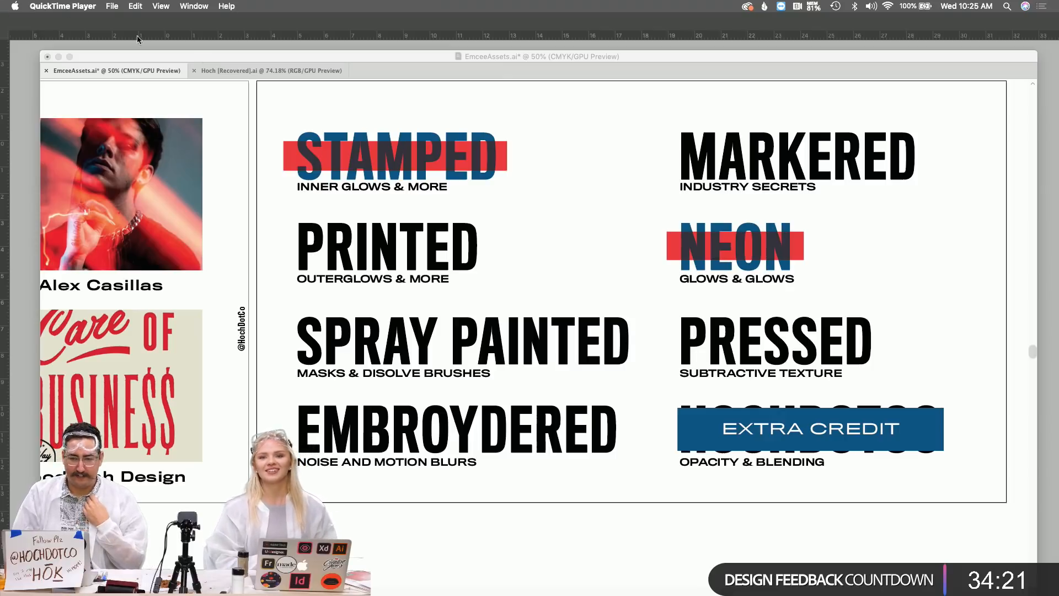
{"action": "left_click", "coordinate": [293, 54]}
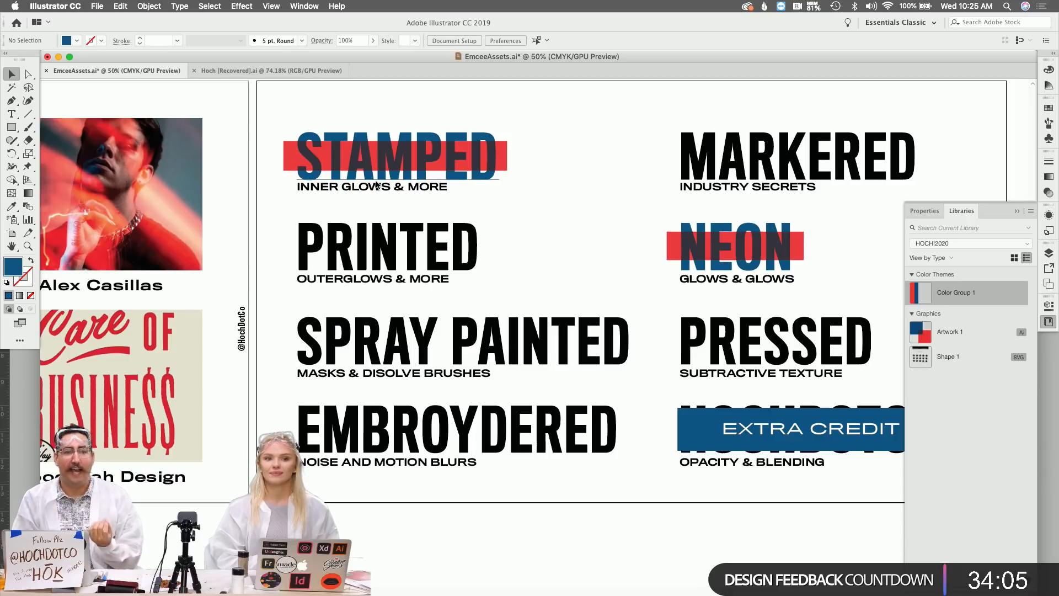
Switch to Photoshop, show the DISPLACED layer and collapse the layer properties covering the portrait
{"action": "mouse_move", "coordinate": [577, 591]}
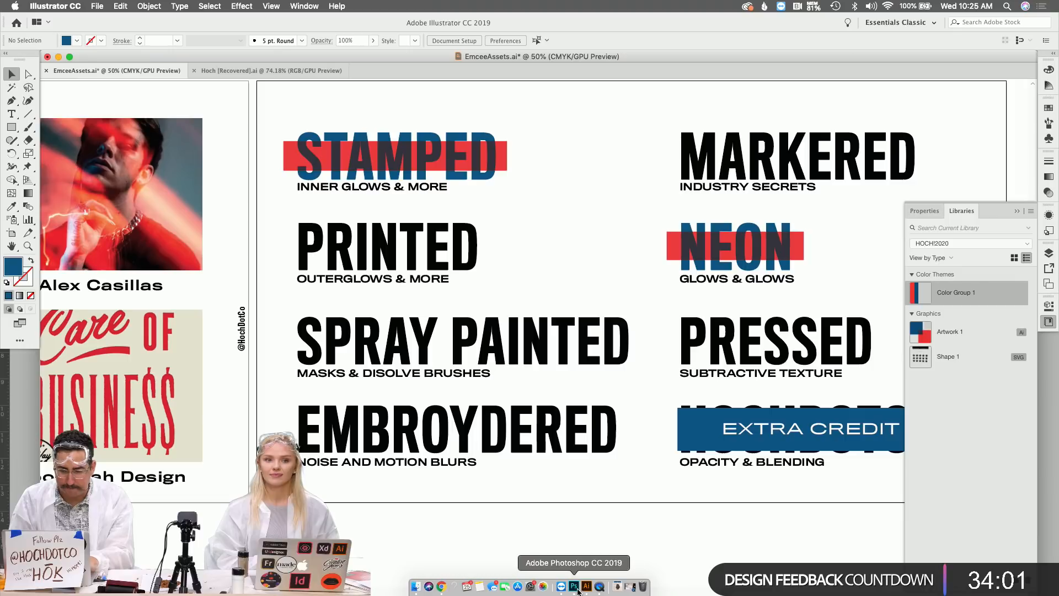
{"action": "left_click", "coordinate": [575, 588]}
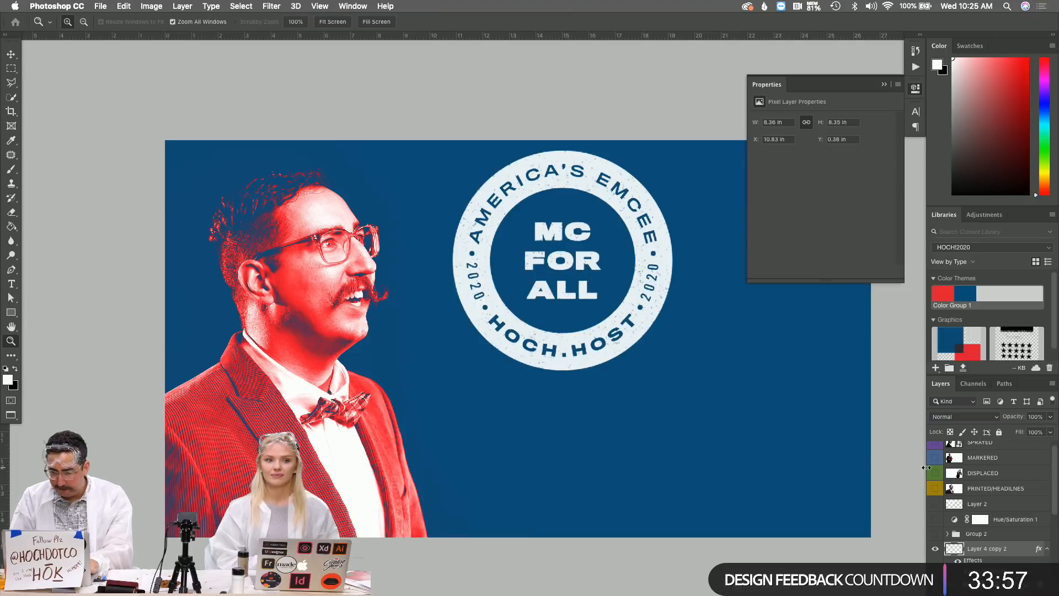
{"action": "left_click", "coordinate": [937, 478]}
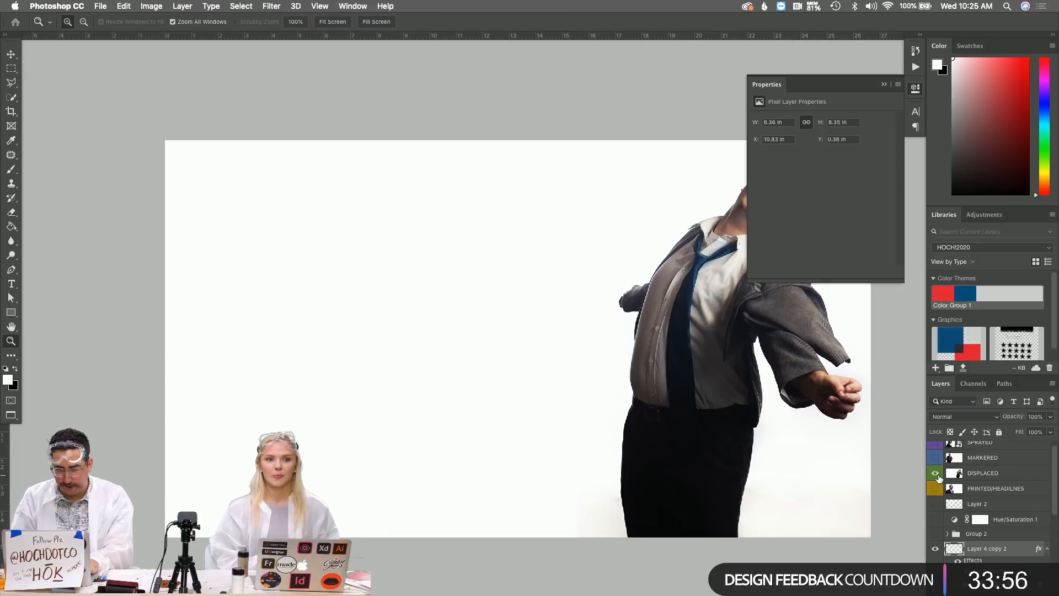
{"action": "left_click", "coordinate": [885, 85]}
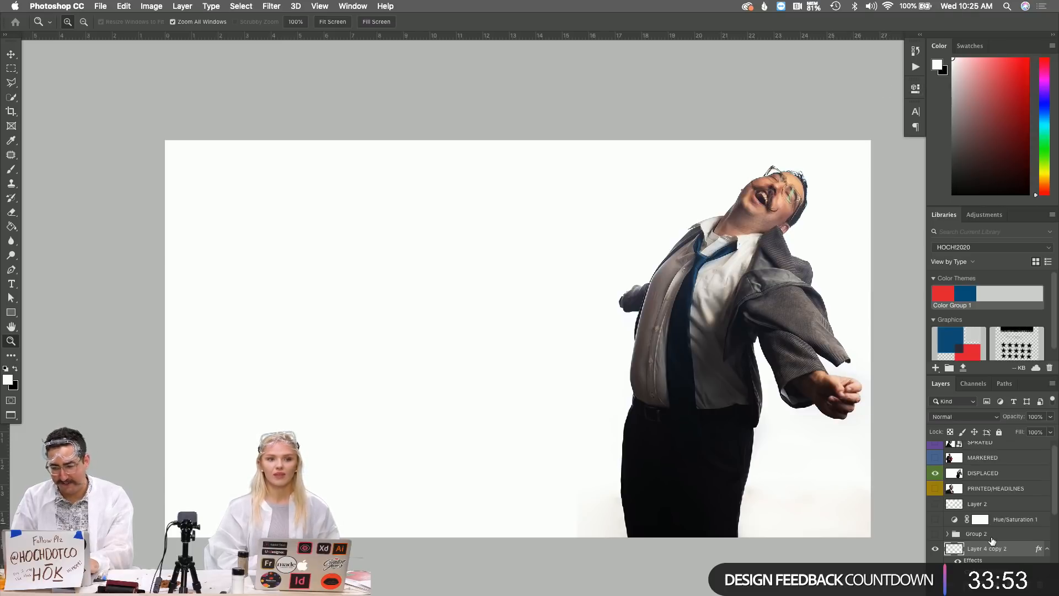
Duplicate Gradient Map 1, place the copy directly above the DISPLACED layer and clip it to that layer
{"action": "scroll", "coordinate": [1011, 550], "scroll_direction": "down", "scroll_amount": 5}
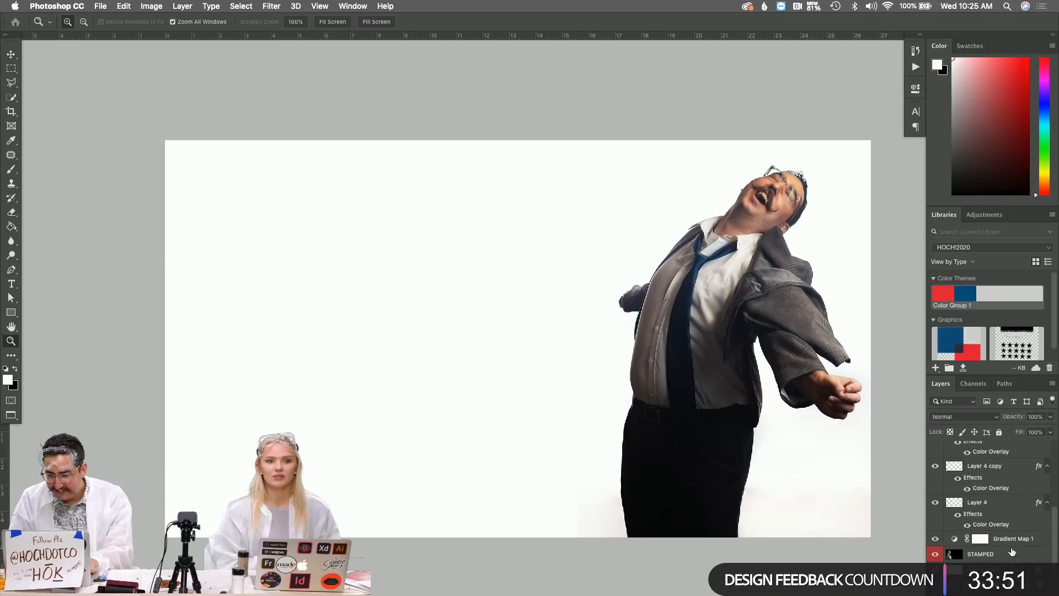
{"action": "left_click", "coordinate": [1010, 542]}
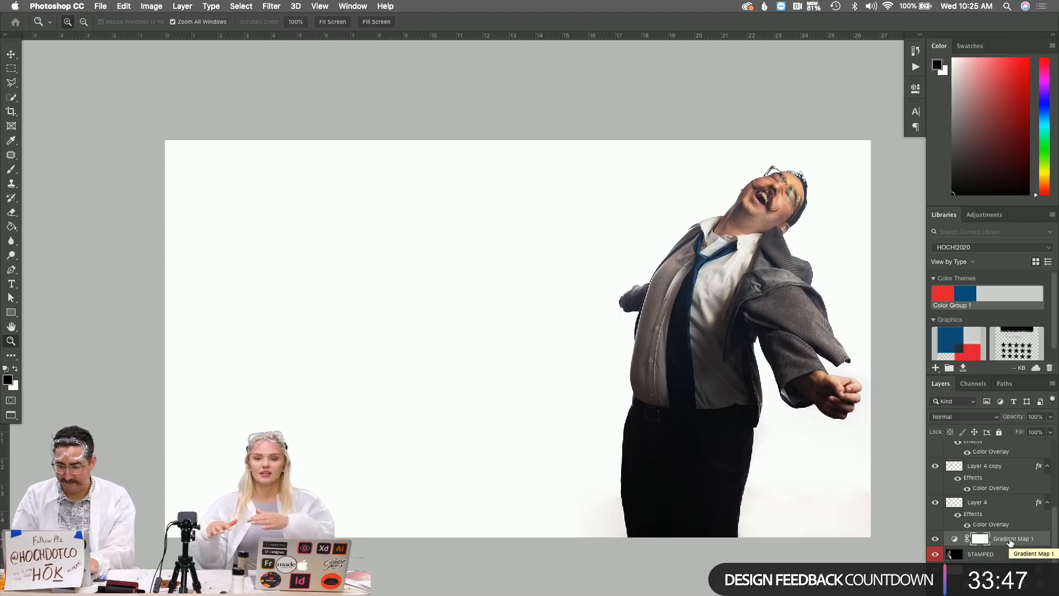
{"action": "key", "text": "super+j"}
{"action": "mouse_move", "coordinate": [1018, 539]}
{"action": "left_mouse_down"}
{"action": "mouse_move", "coordinate": [992, 432]}
{"action": "mouse_move", "coordinate": [1002, 557]}
{"action": "mouse_move", "coordinate": [995, 434]}
{"action": "mouse_move", "coordinate": [1002, 476]}
{"action": "left_mouse_up"}
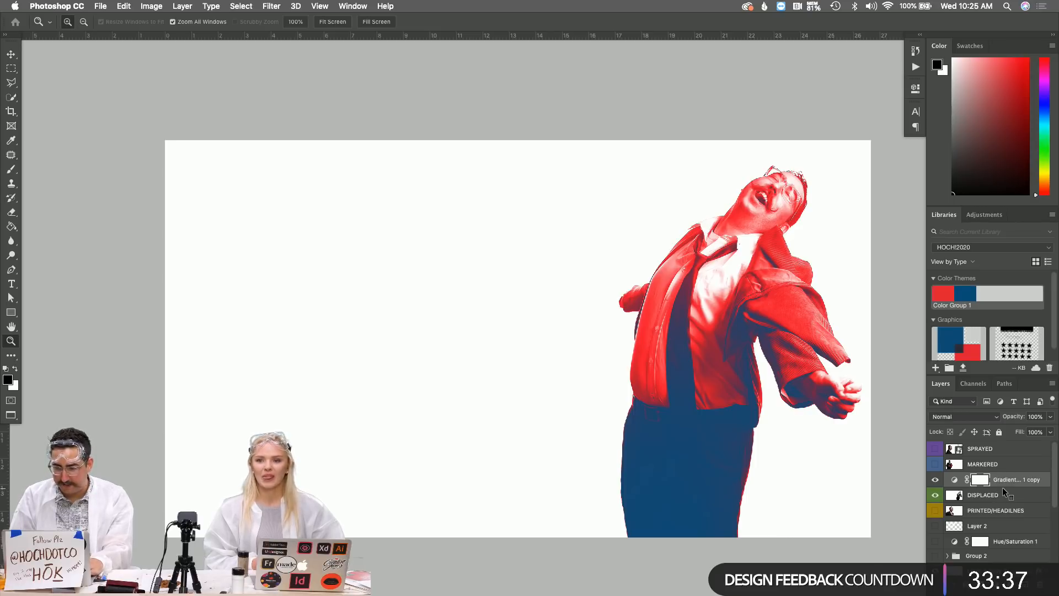
{"action": "left_click", "coordinate": [1002, 488], "text": "alt"}
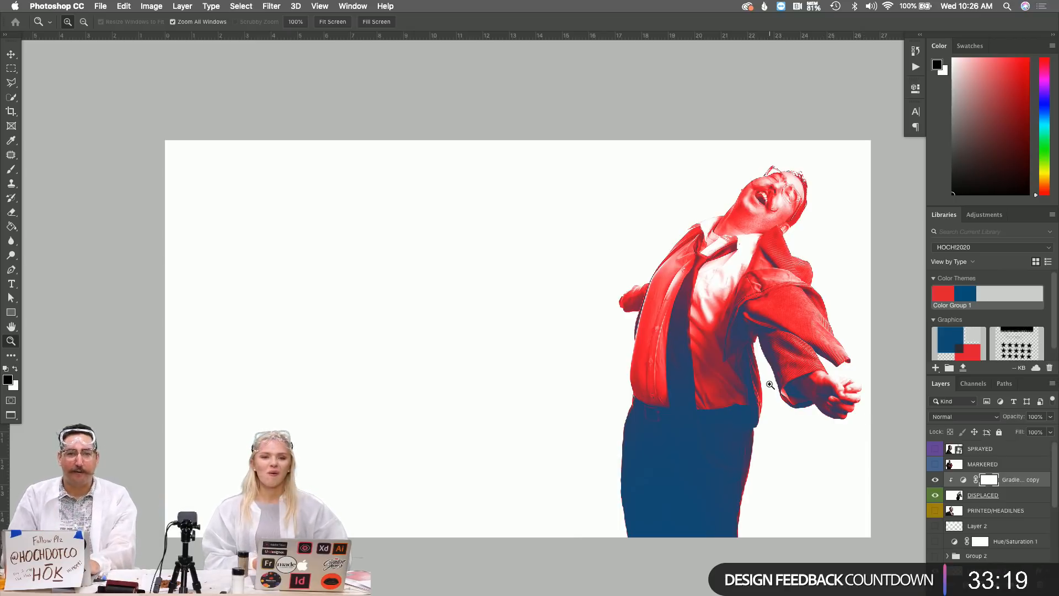
Open the cookie crumb photo IMG_3299.JPG from the Downloads folder
{"action": "key", "text": "super+o"}
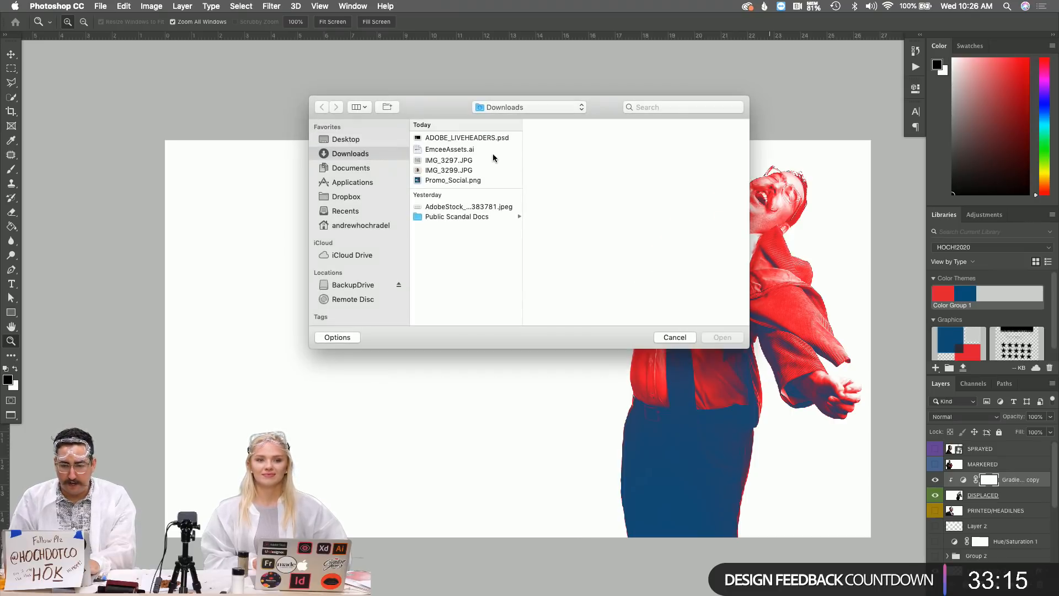
{"action": "left_click", "coordinate": [457, 170]}
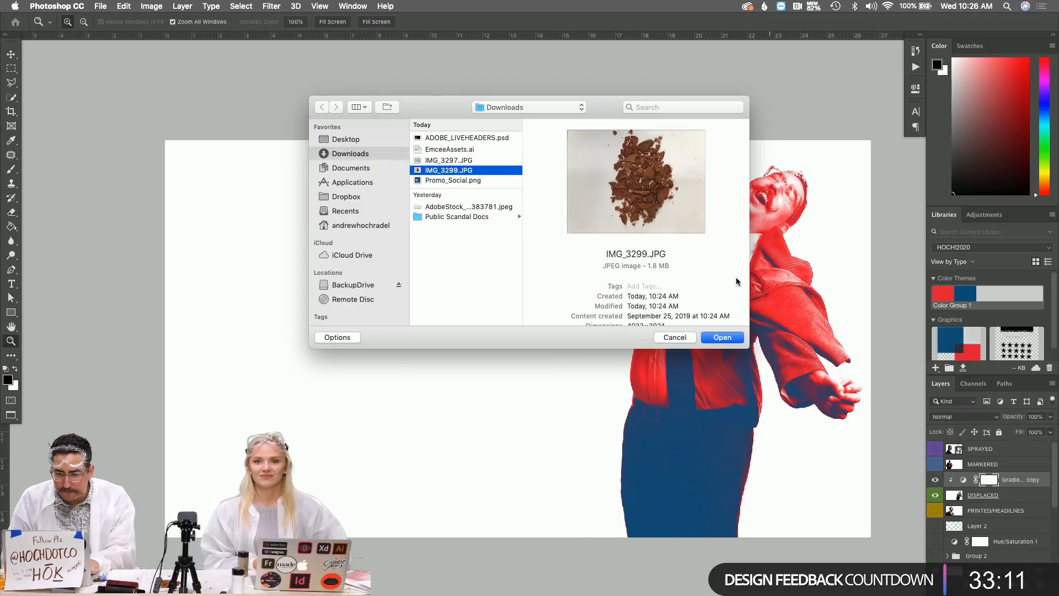
{"action": "left_click", "coordinate": [720, 338]}
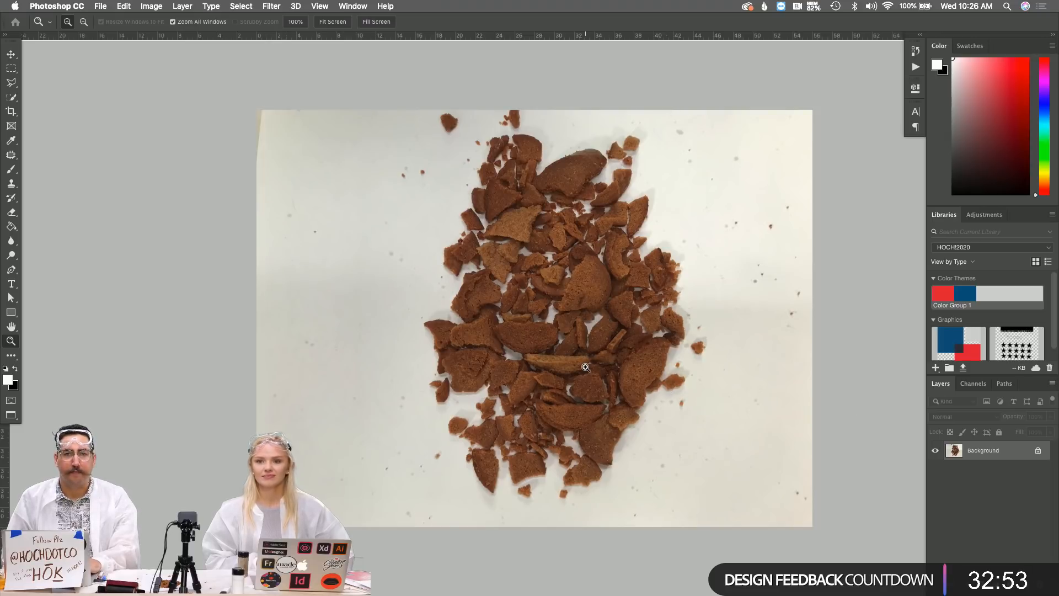
Crop the empty sides off the cookie crumb photo using the W x H x Resolution setting with a width of 800 in
{"action": "key", "text": "c"}
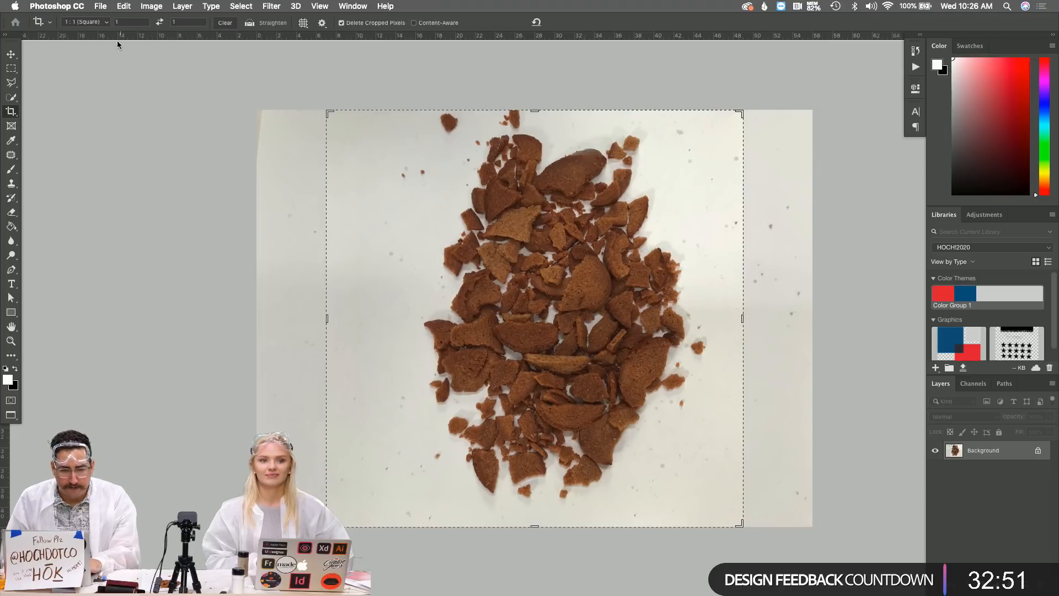
{"action": "left_click", "coordinate": [101, 23]}
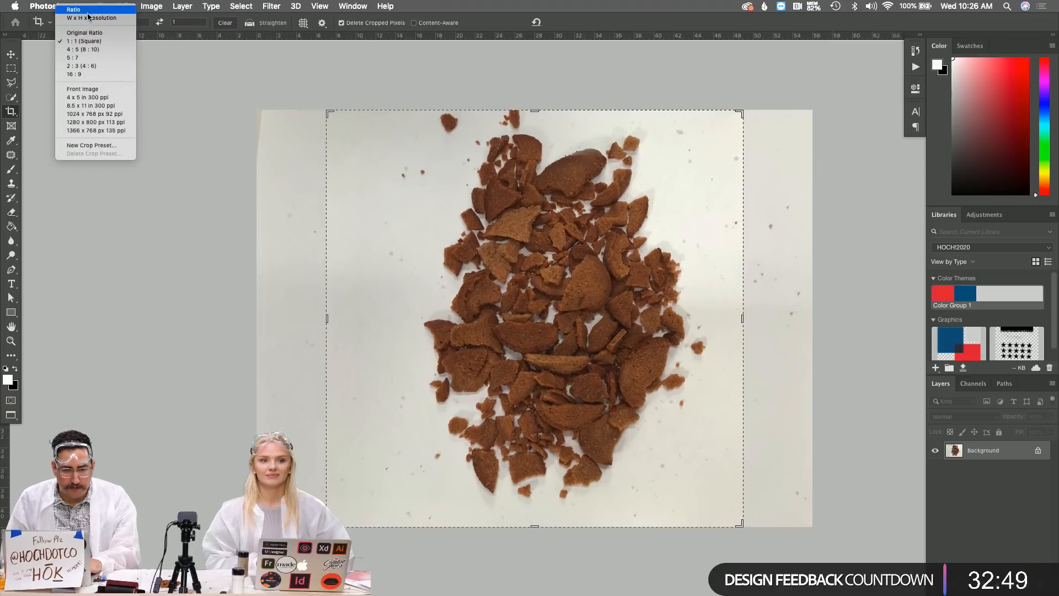
{"action": "left_click", "coordinate": [87, 17]}
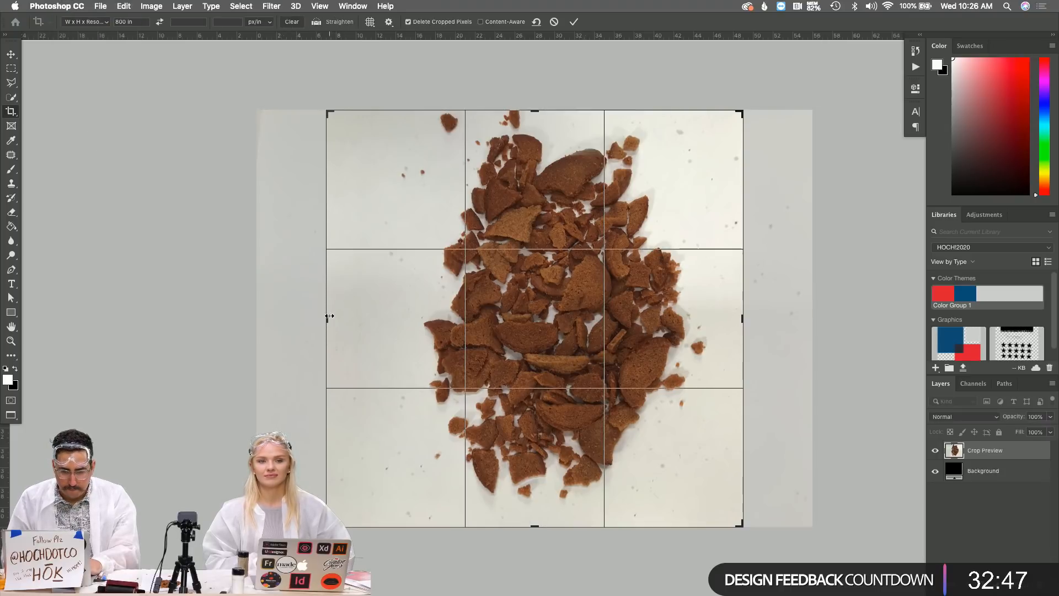
{"action": "left_click_drag", "start_coordinate": [328, 317], "coordinate": [412, 315]}
{"action": "left_click_drag", "start_coordinate": [681, 320], "coordinate": [704, 326]}
{"action": "key", "text": "Return"}
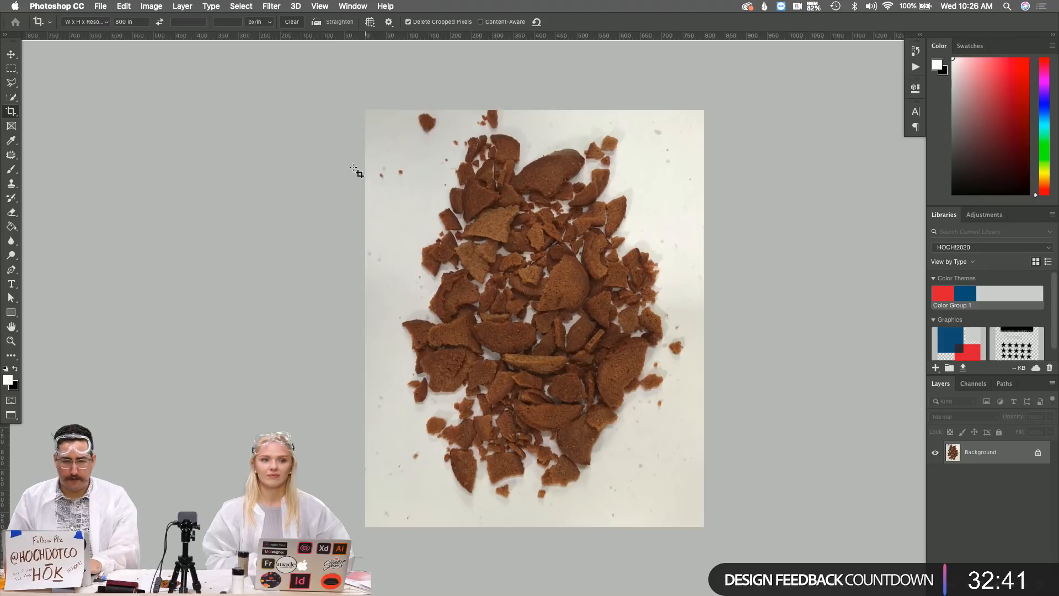
Flip the canvas of the cookie crumb photo horizontally
{"action": "left_click", "coordinate": [151, 6]}
{"action": "mouse_move", "coordinate": [230, 113]}
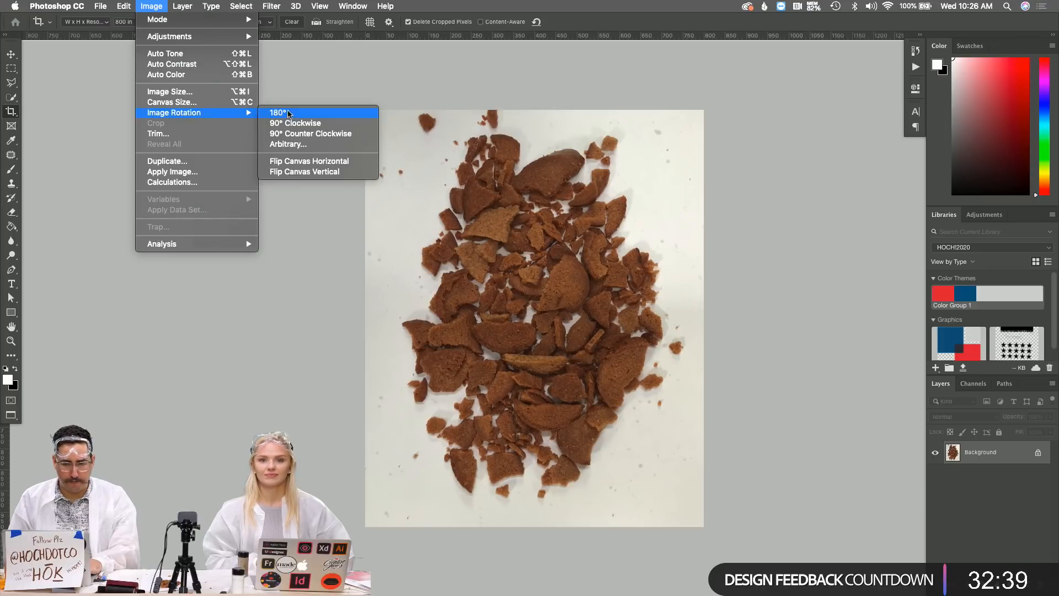
{"action": "left_click", "coordinate": [310, 161]}
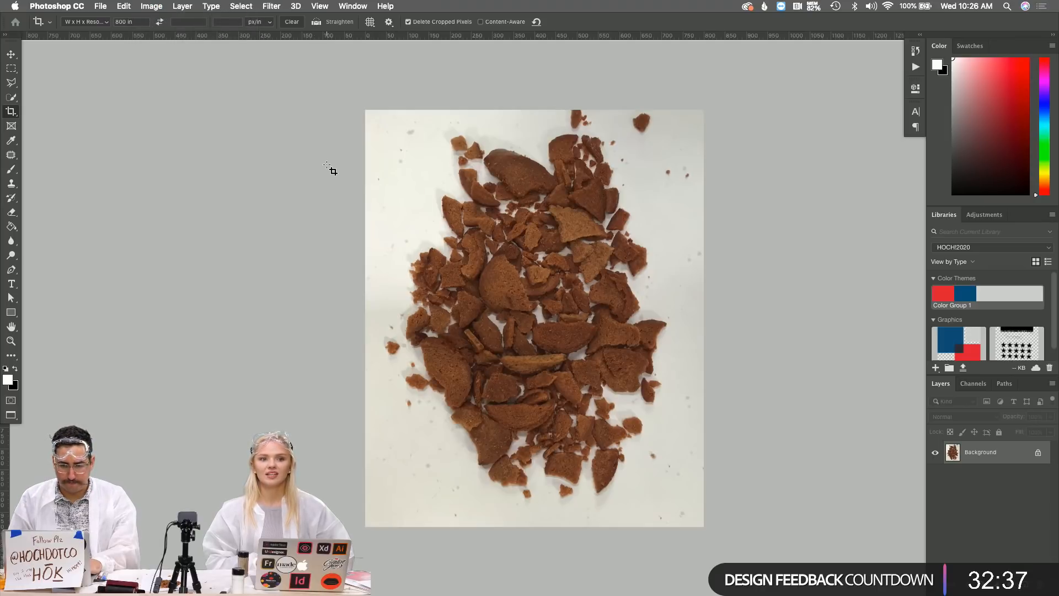
Rotate the cookie crumb photo 90° clockwise and flip its canvas vertically
{"action": "left_click", "coordinate": [150, 4]}
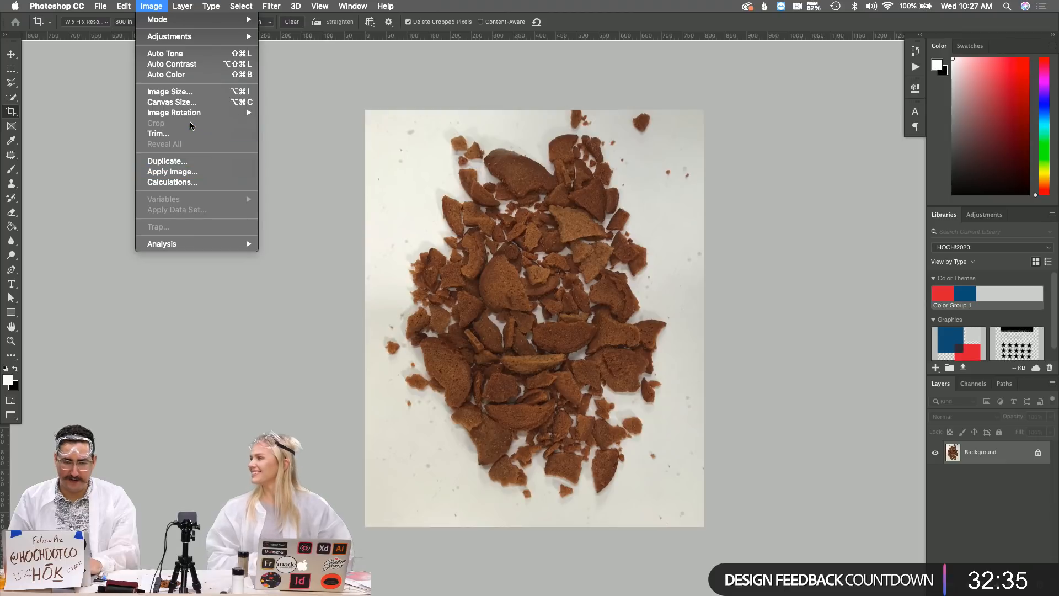
{"action": "mouse_move", "coordinate": [194, 120]}
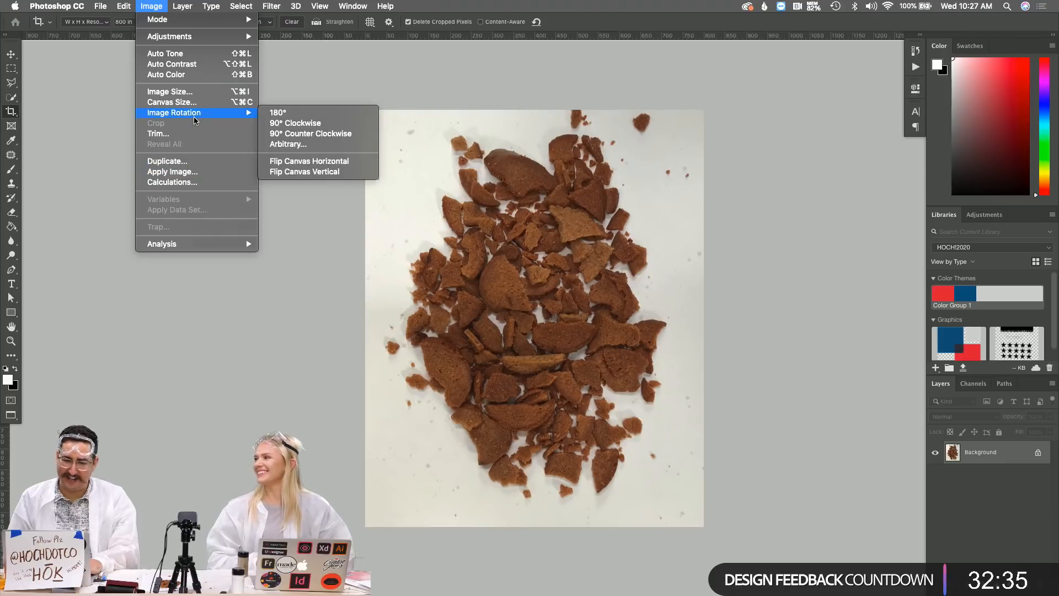
{"action": "left_click", "coordinate": [301, 124]}
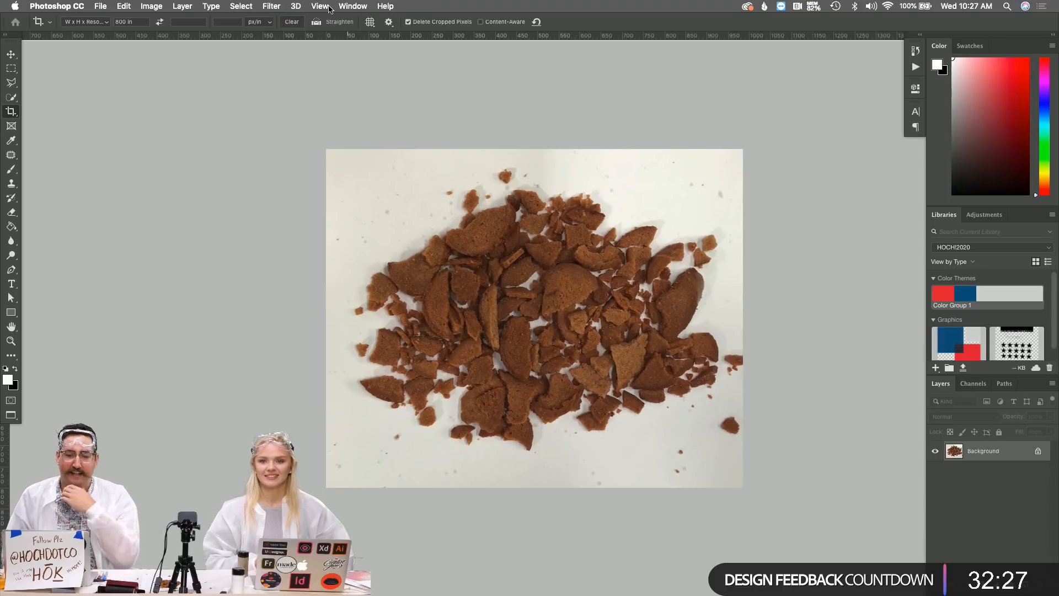
{"action": "left_click", "coordinate": [164, 6]}
{"action": "mouse_move", "coordinate": [245, 113]}
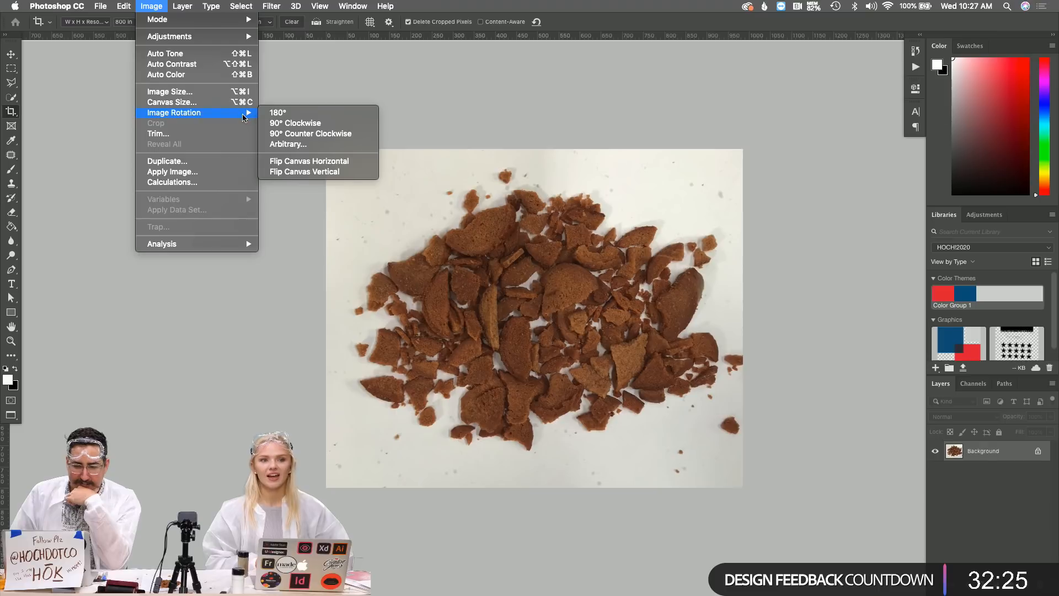
{"action": "left_click", "coordinate": [322, 172]}
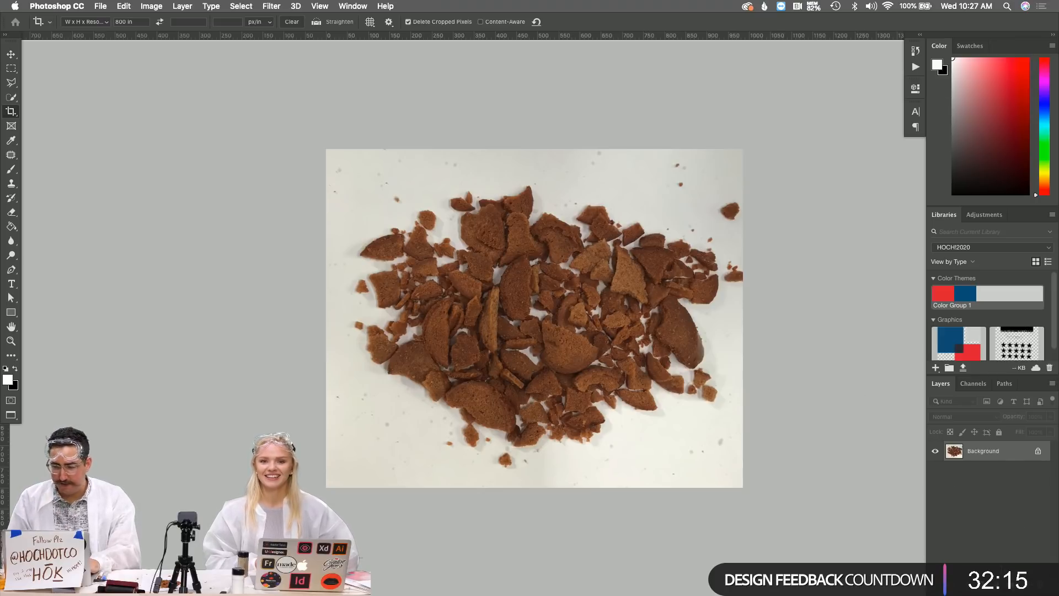
Add a reversed black-and-white Gradient Map adjustment layer above the cookie crumb photo, with its white stop at 47%
{"action": "left_click", "coordinate": [1019, 579]}
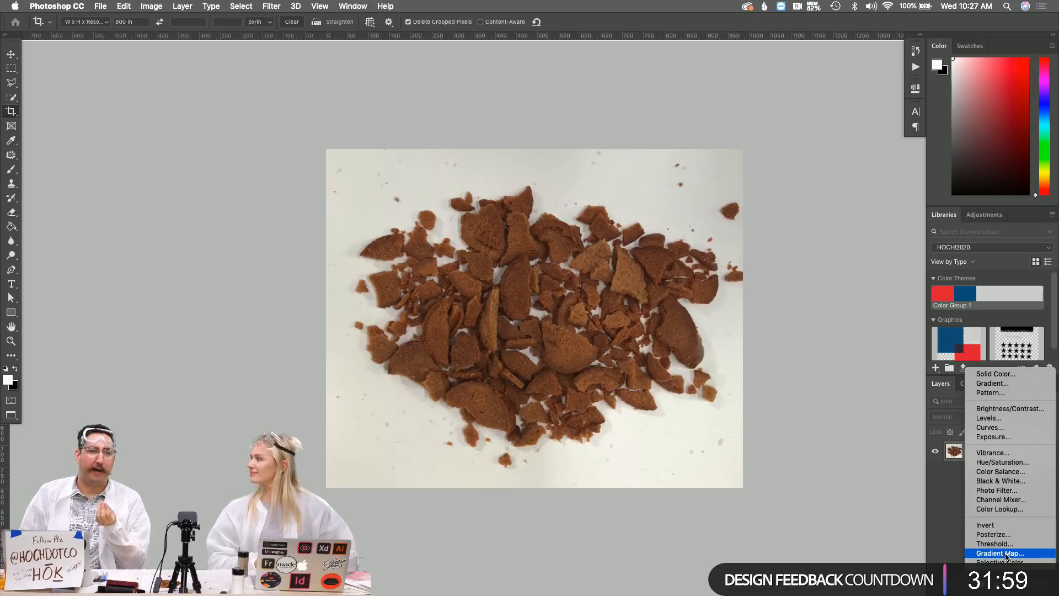
{"action": "left_click", "coordinate": [999, 553]}
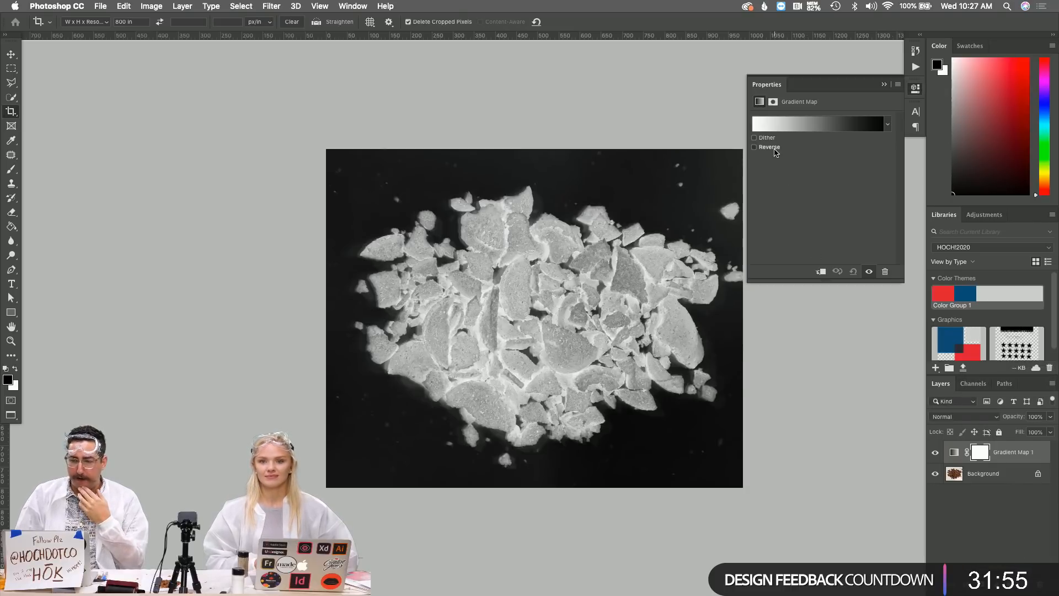
{"action": "left_click", "coordinate": [775, 152]}
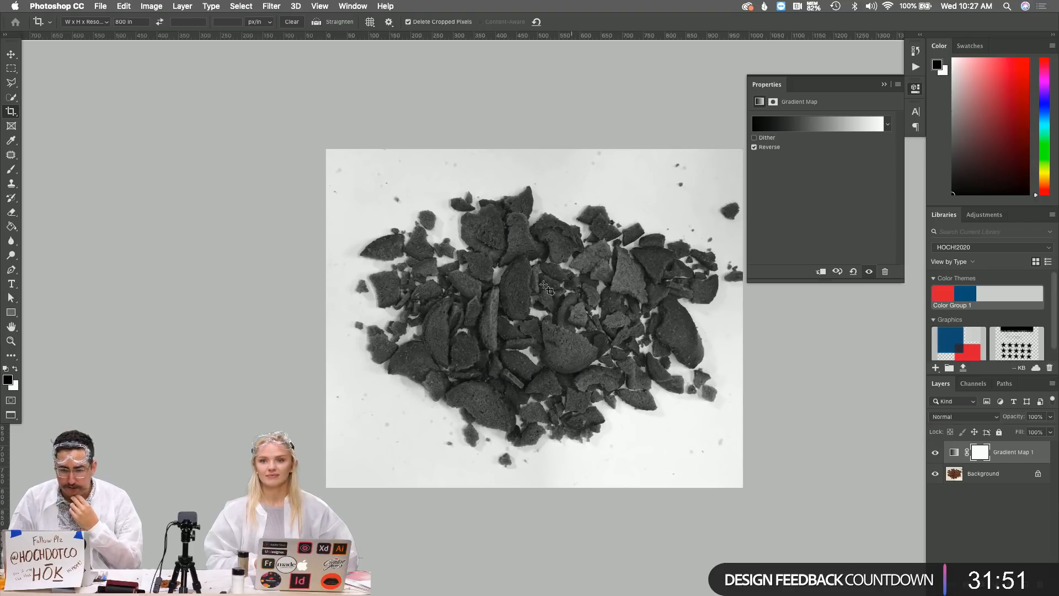
{"action": "left_click", "coordinate": [795, 126]}
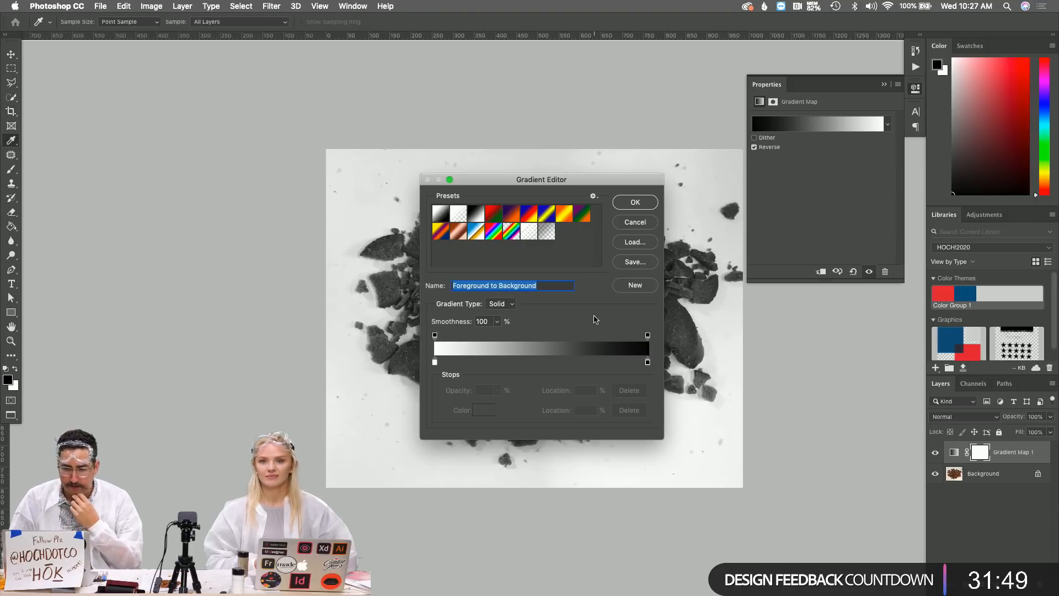
{"action": "left_click_drag", "start_coordinate": [541, 191], "coordinate": [153, 142]}
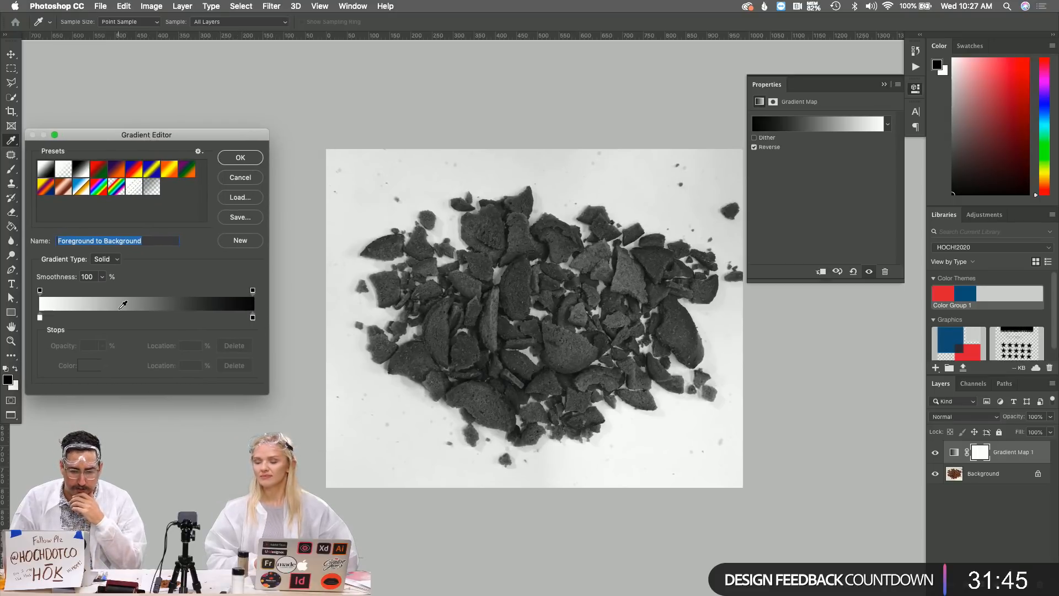
{"action": "left_click_drag", "start_coordinate": [39, 318], "coordinate": [133, 324]}
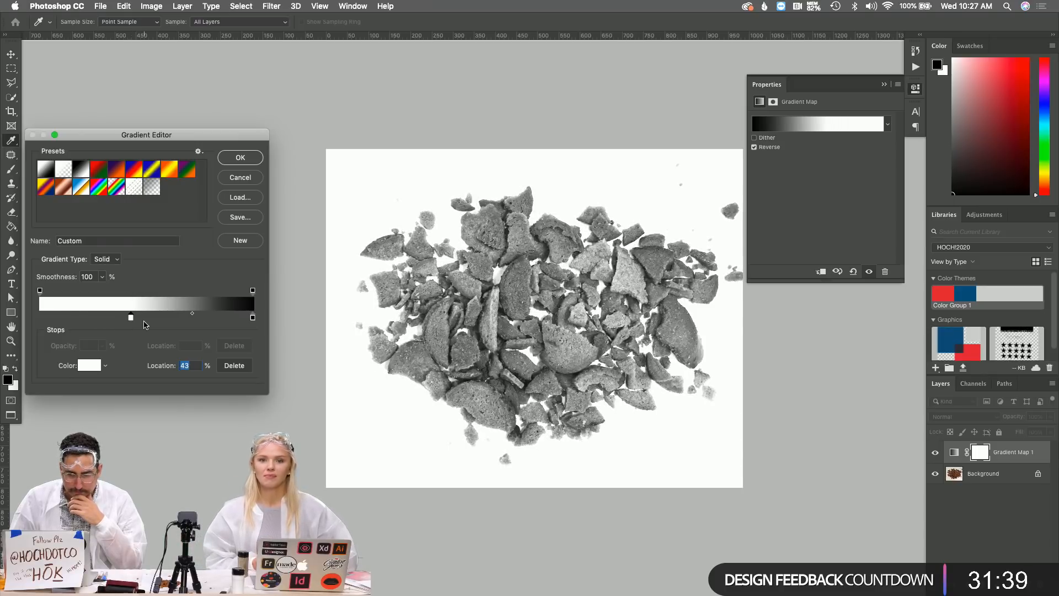
{"action": "left_click_drag", "start_coordinate": [131, 318], "coordinate": [141, 322]}
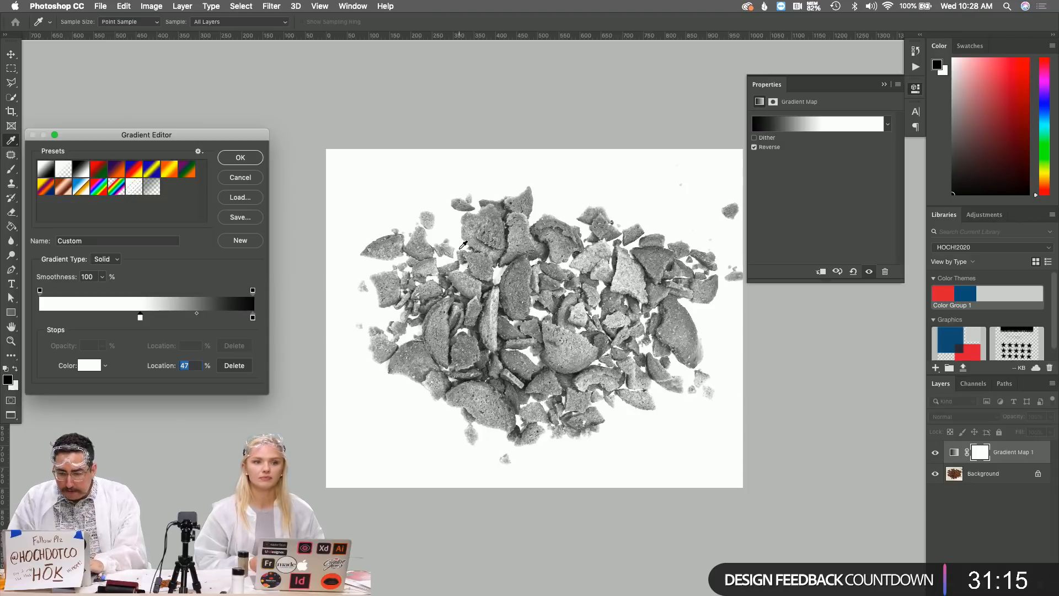
{"action": "left_click", "coordinate": [234, 157]}
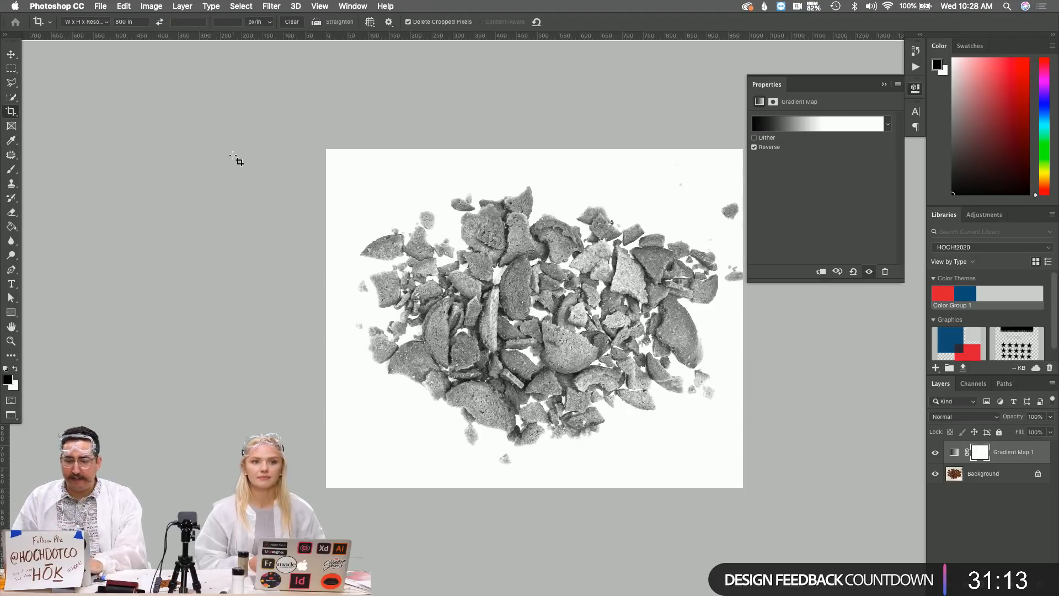
Set the white stop of the cookie photo's Gradient Map to a location of 58%
{"action": "key", "text": "z"}
{"action": "left_click", "coordinate": [539, 314]}
{"action": "left_click", "coordinate": [556, 335]}
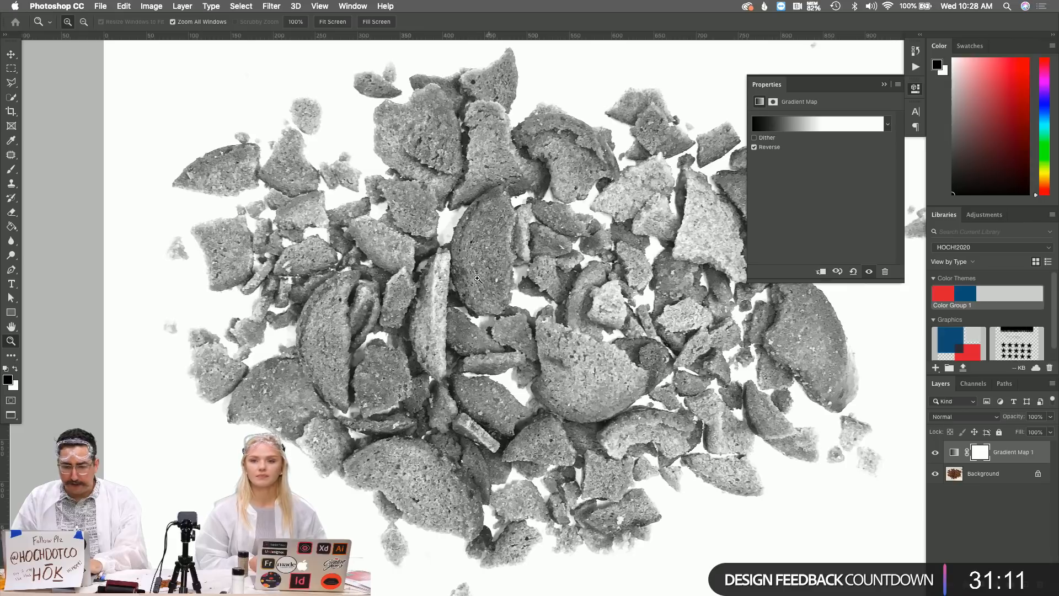
{"action": "scroll", "coordinate": [496, 303], "scroll_direction": "right", "scroll_amount": 5}
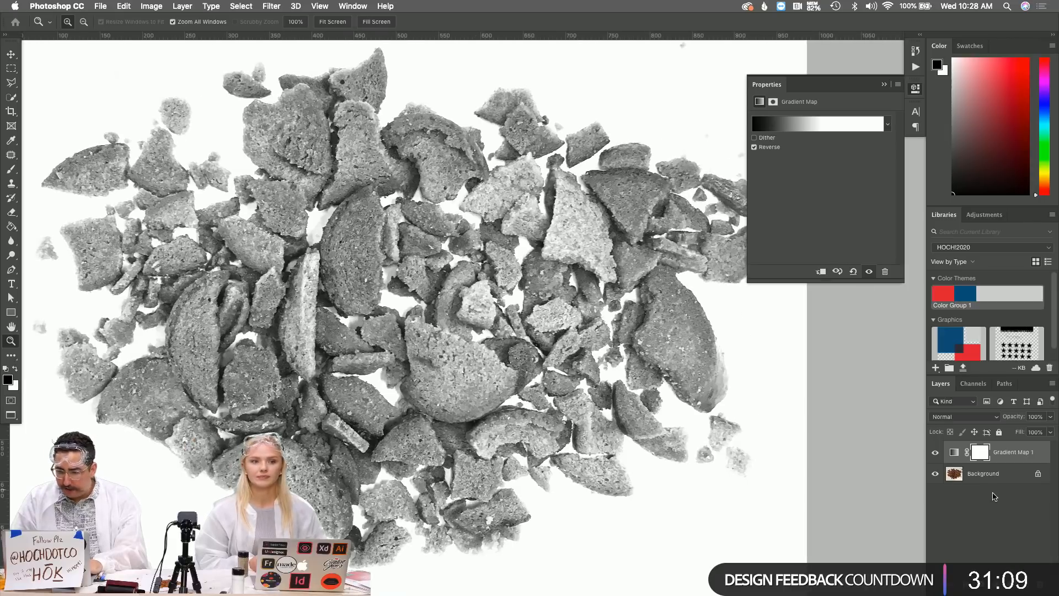
{"action": "left_click", "coordinate": [955, 456]}
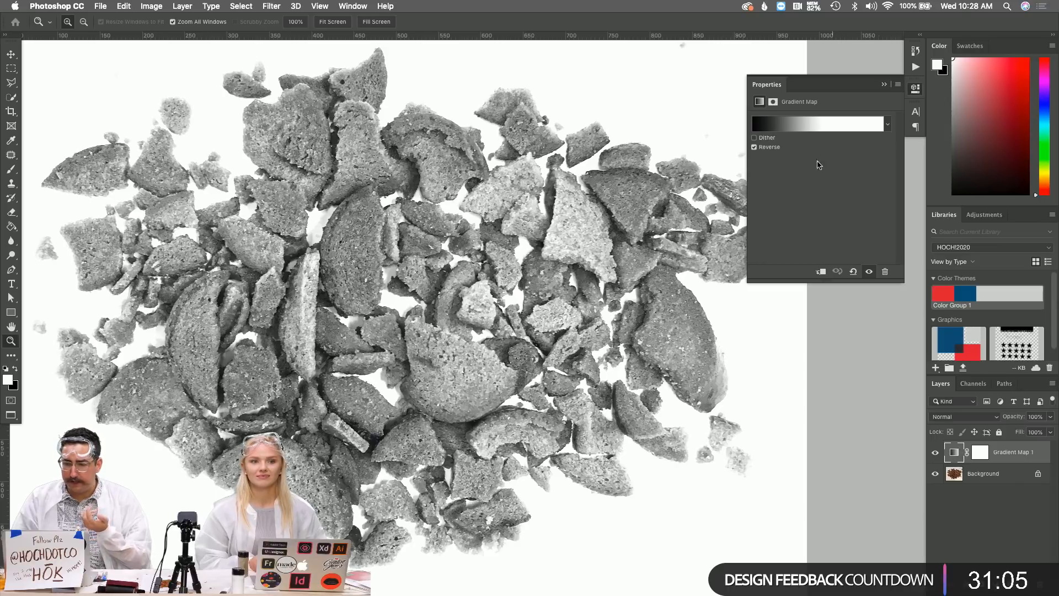
{"action": "left_click", "coordinate": [794, 120]}
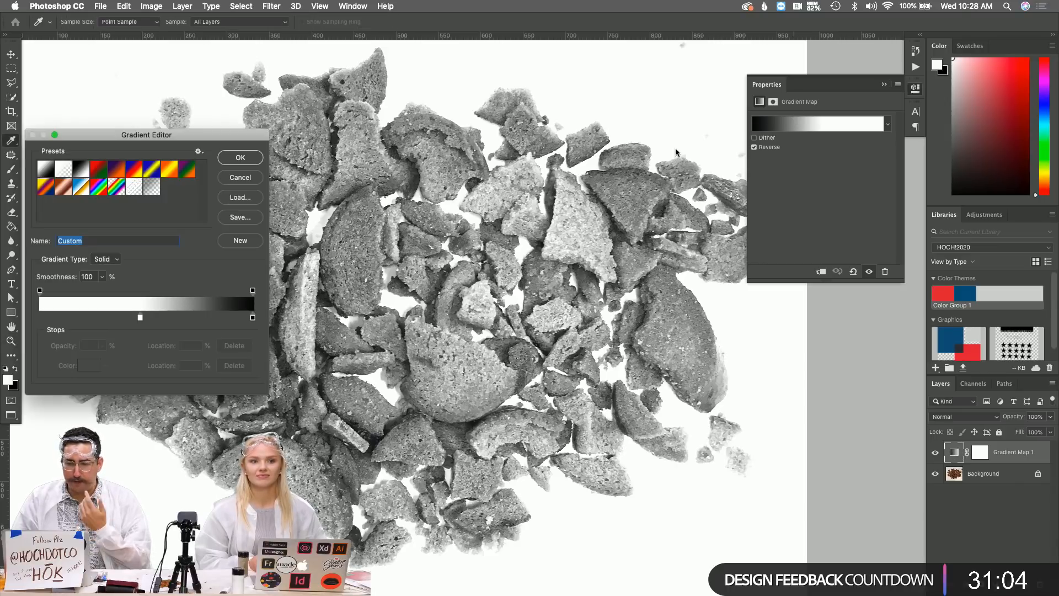
{"action": "double_click", "coordinate": [253, 318]}
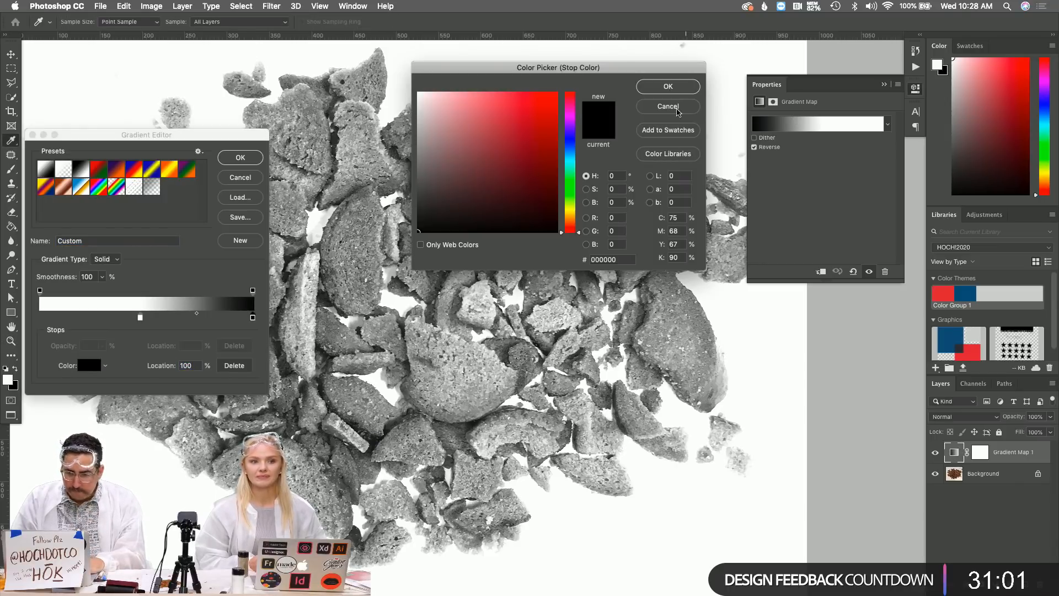
{"action": "left_click", "coordinate": [670, 107]}
{"action": "left_click_drag", "start_coordinate": [141, 321], "coordinate": [161, 321]}
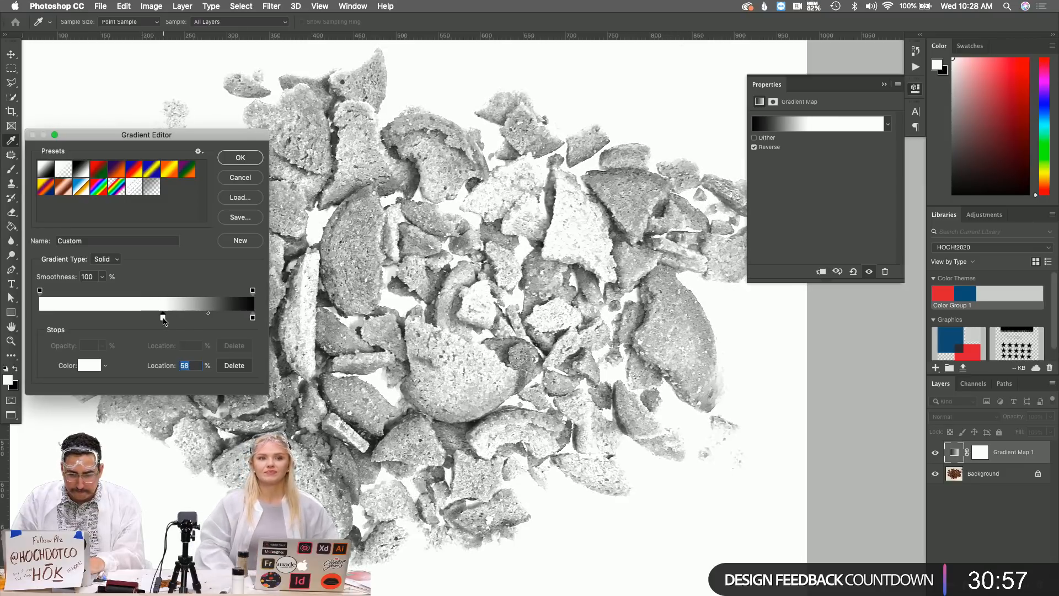
{"action": "left_click", "coordinate": [240, 159]}
{"action": "key", "text": "z"}
{"action": "left_click", "coordinate": [459, 322], "text": "alt"}
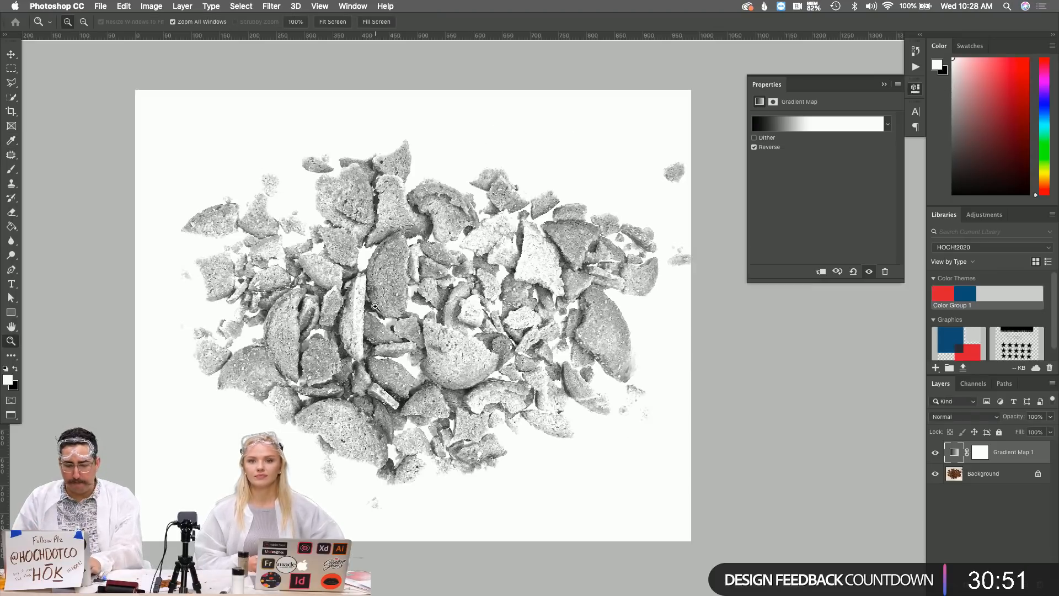
Save the high-contrast cookie image in the Downloads folder as Displacement.psd with Maximize Compatibility enabled
{"action": "key", "text": "super+shift+s"}
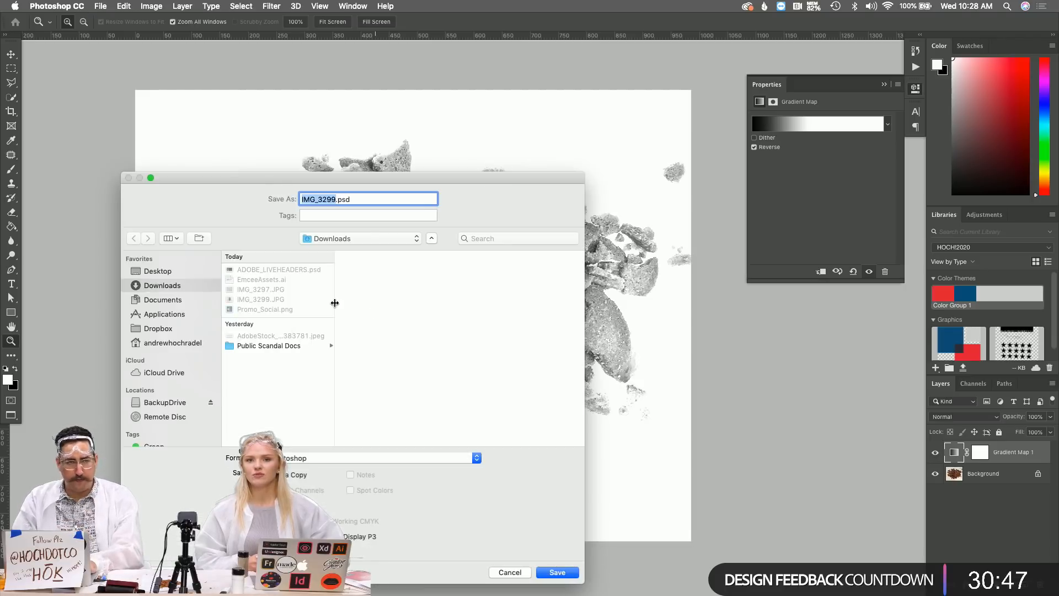
{"action": "type", "text": "Displacement"}
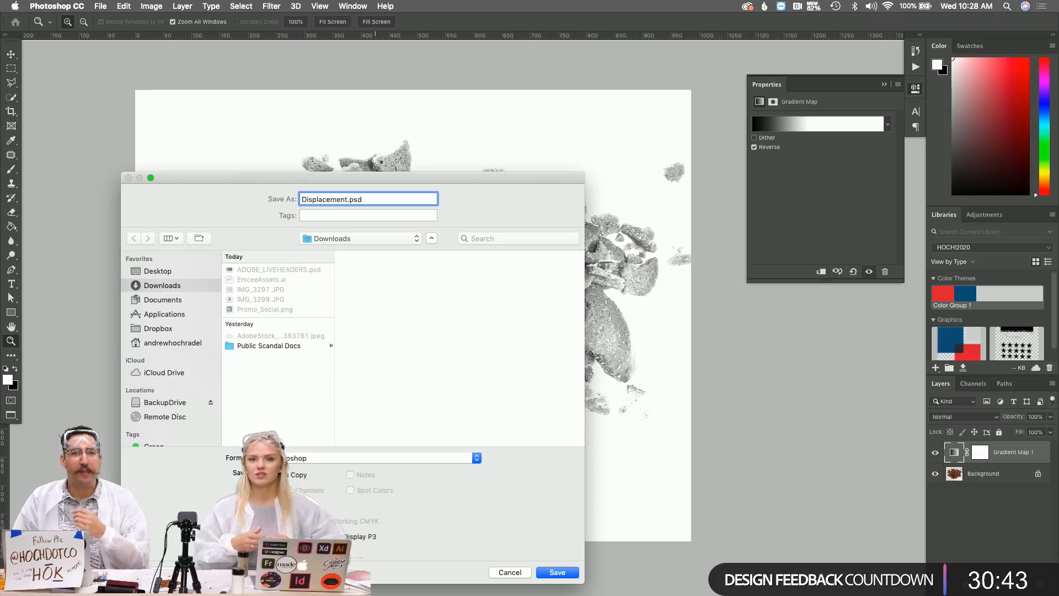
{"action": "left_click", "coordinate": [562, 572]}
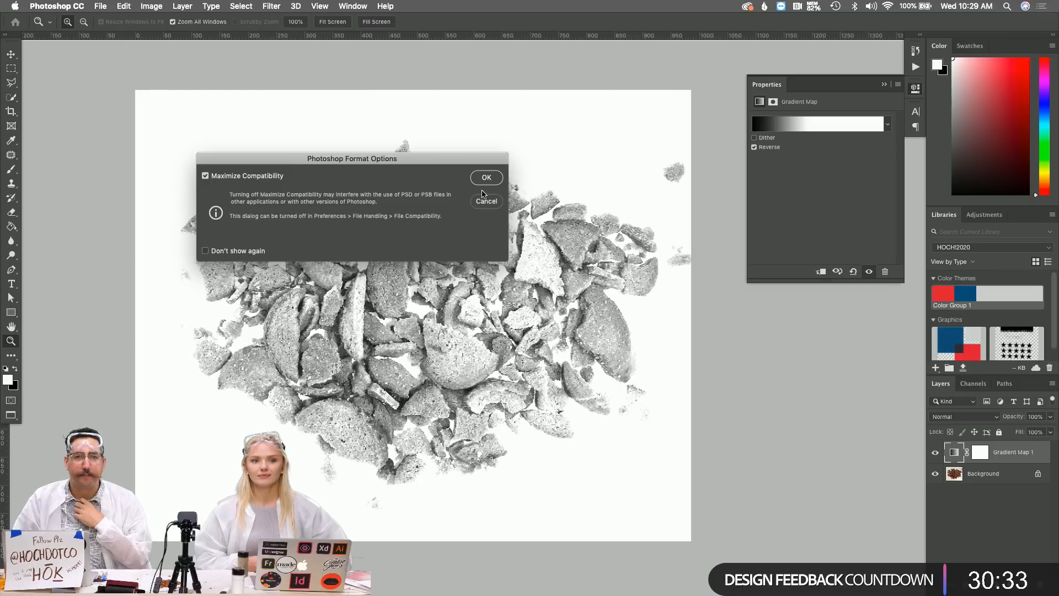
{"action": "left_click", "coordinate": [486, 182]}
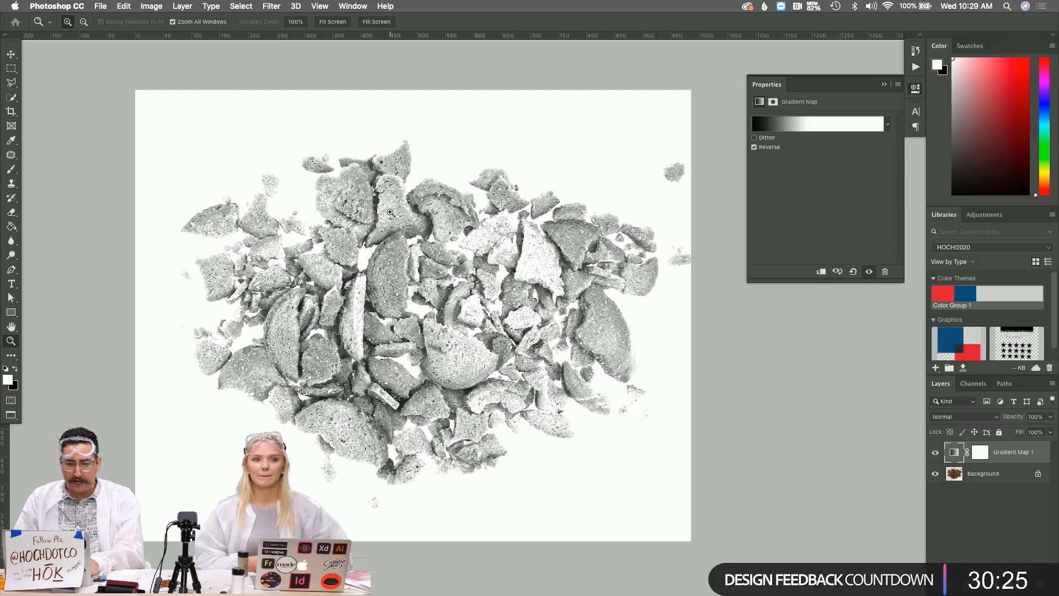
{"action": "key", "text": "super+o"}
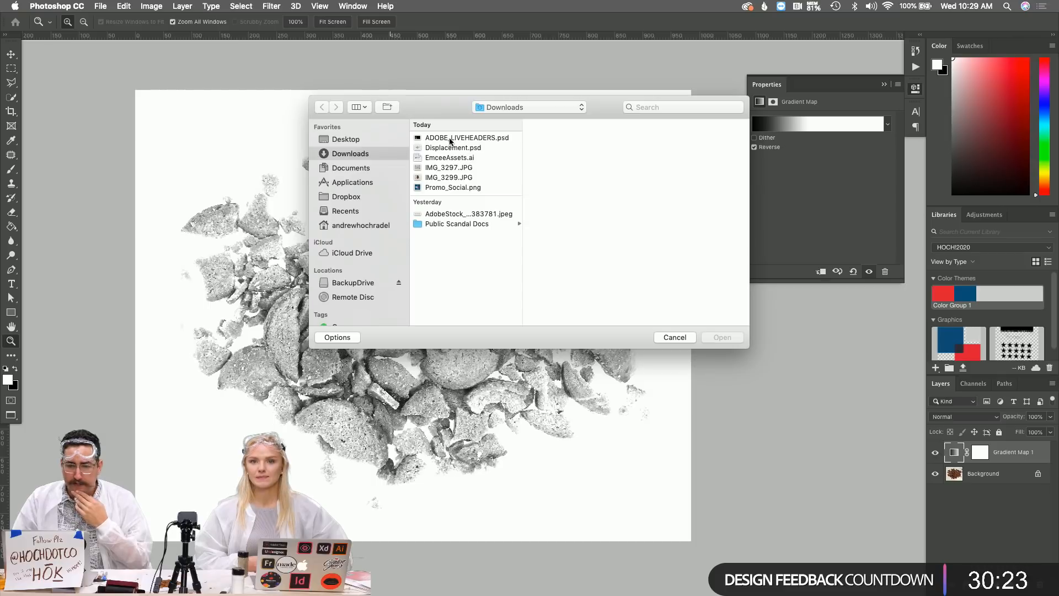
{"action": "left_click", "coordinate": [446, 177]}
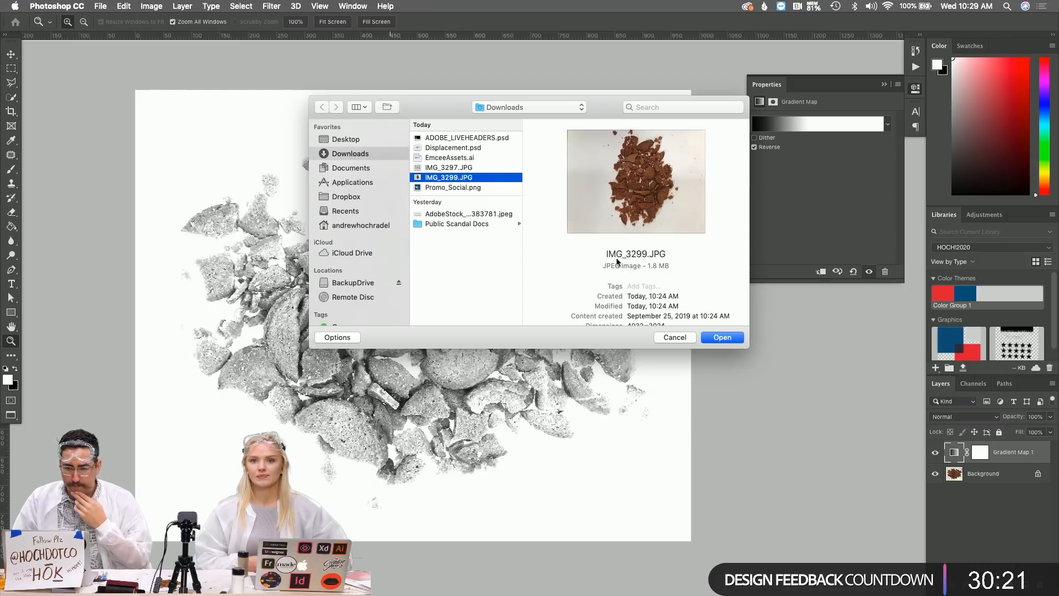
{"action": "left_click", "coordinate": [723, 338]}
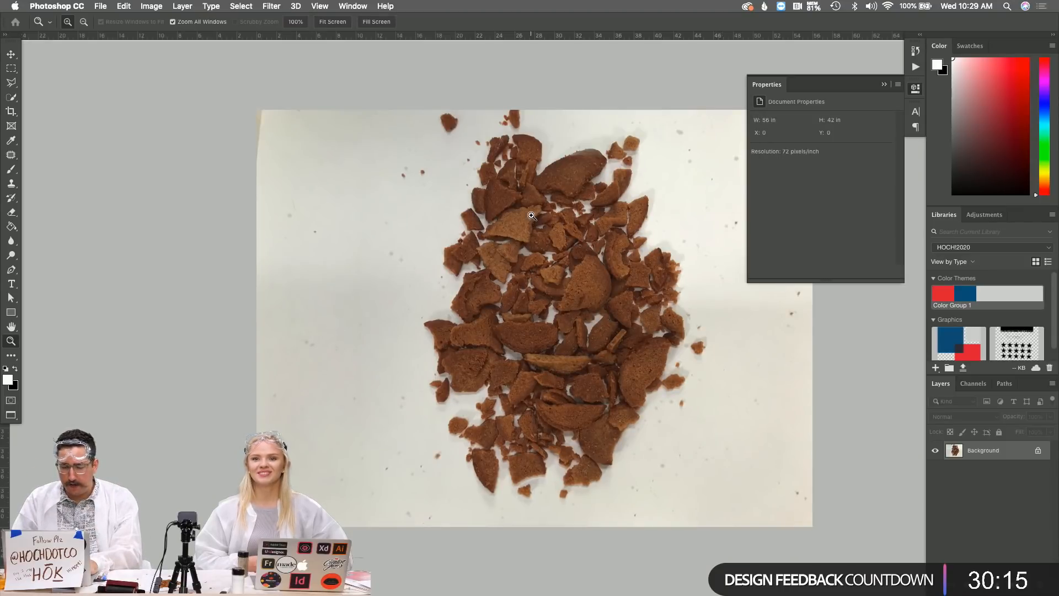
{"action": "key", "text": "super+w"}
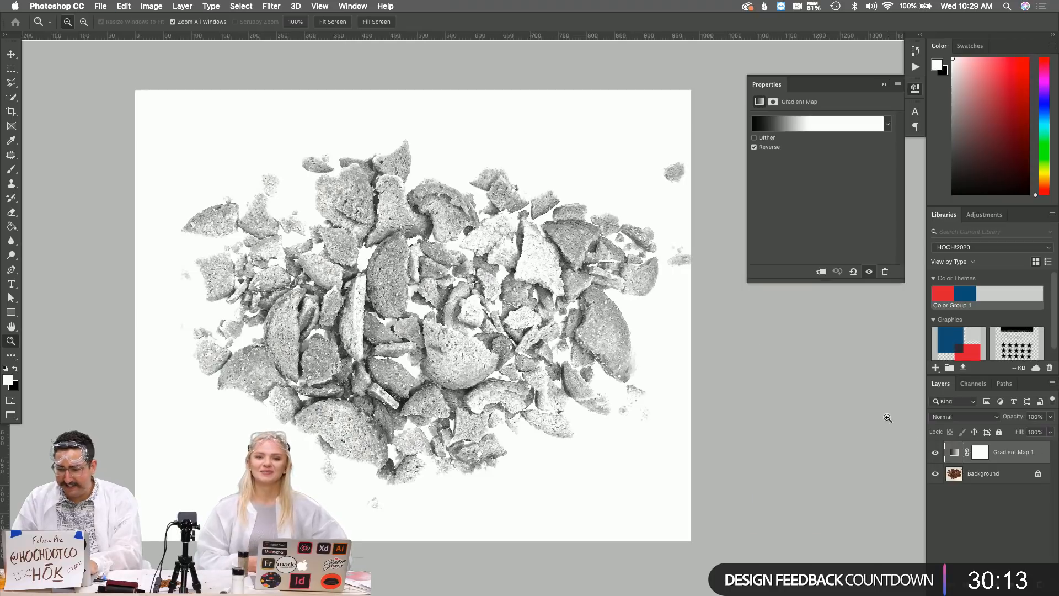
Hide the Gradient Map 1 layer and save the original-color cookie image in the Downloads folder as the JPEG Source.jpg
{"action": "left_click", "coordinate": [936, 453]}
{"action": "key", "text": "super+shift+s"}
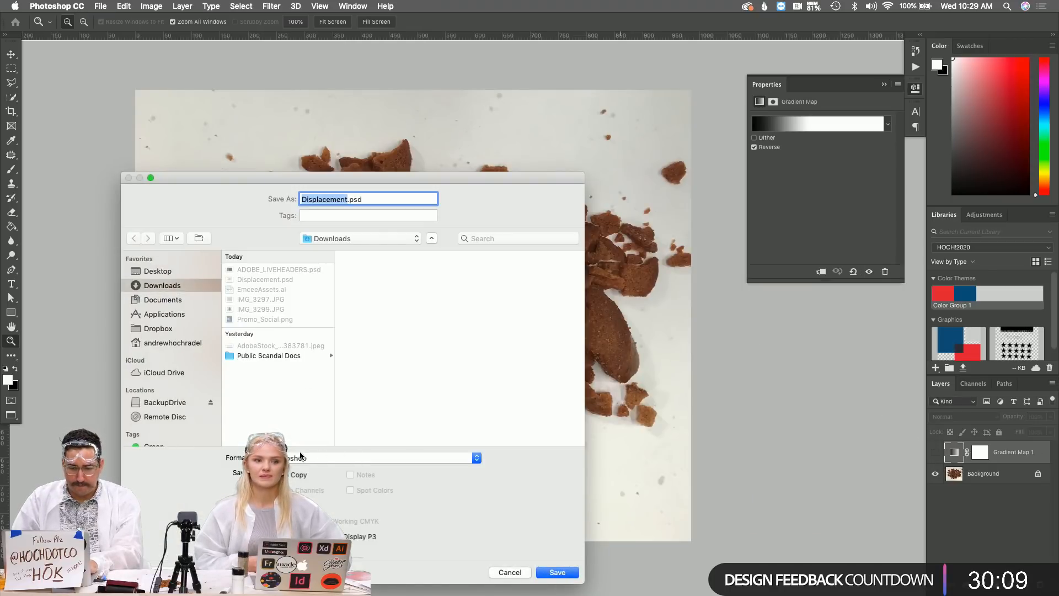
{"action": "left_click", "coordinate": [342, 457]}
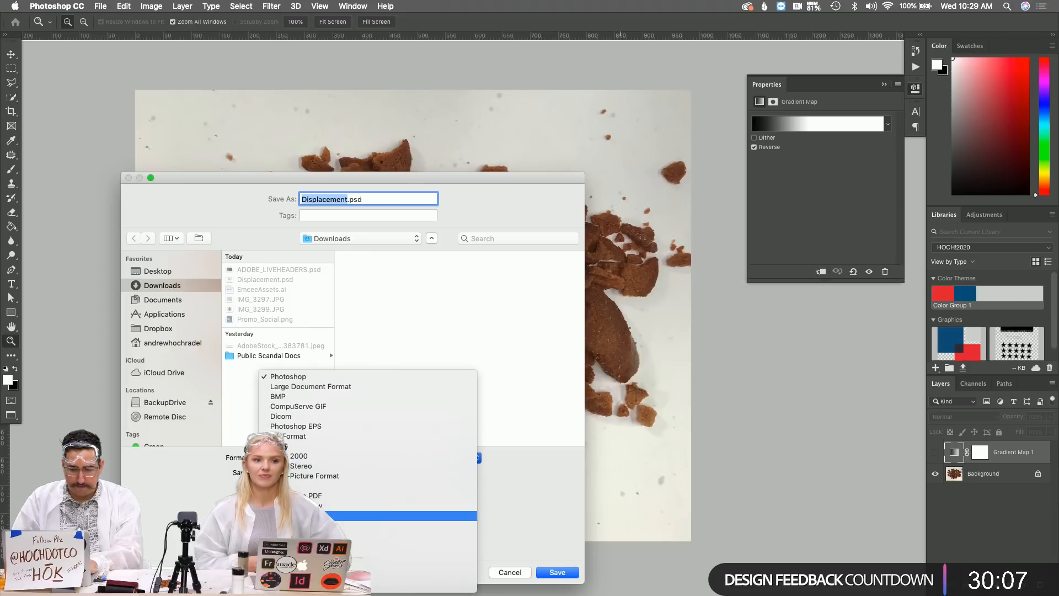
{"action": "left_click", "coordinate": [282, 446]}
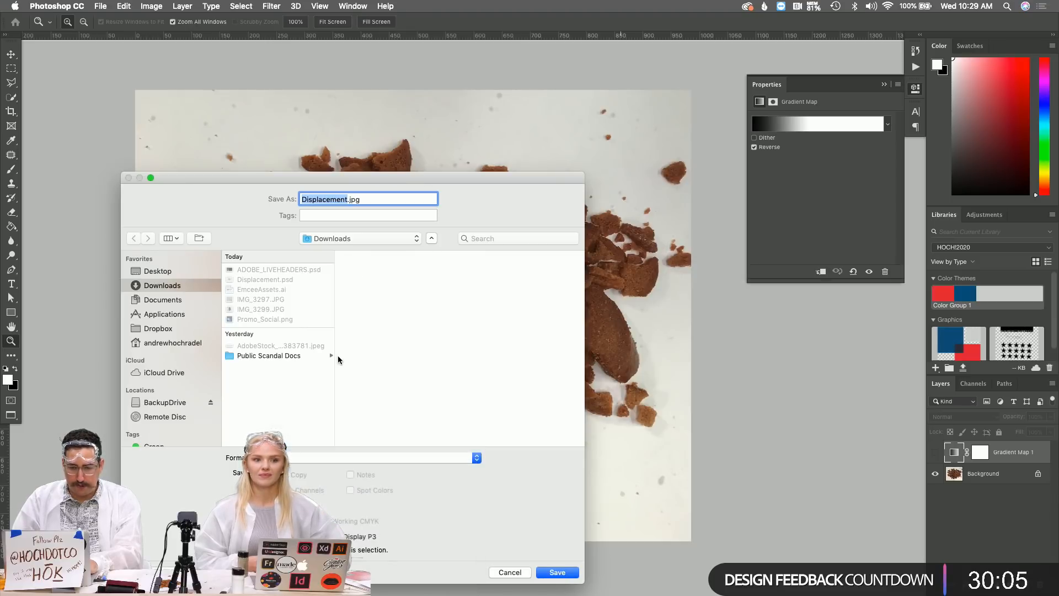
{"action": "type", "text": "Bkgrnd"}
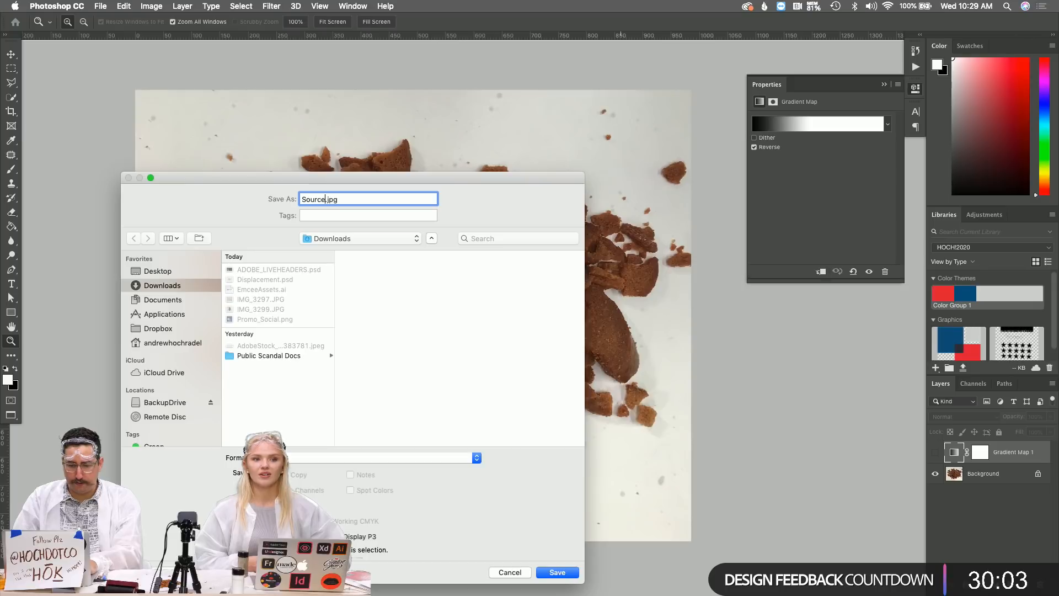
{"action": "key", "text": "Return"}
{"action": "left_click", "coordinate": [420, 113]}
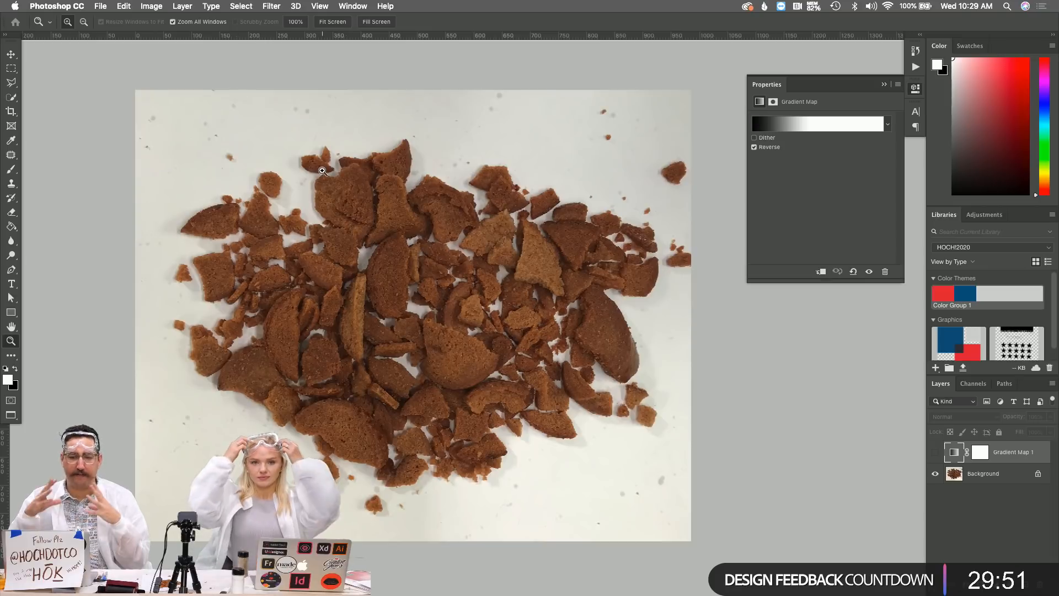
{"action": "key", "text": "ctrl+Tab"}
{"action": "key", "text": "ctrl+Tab"}
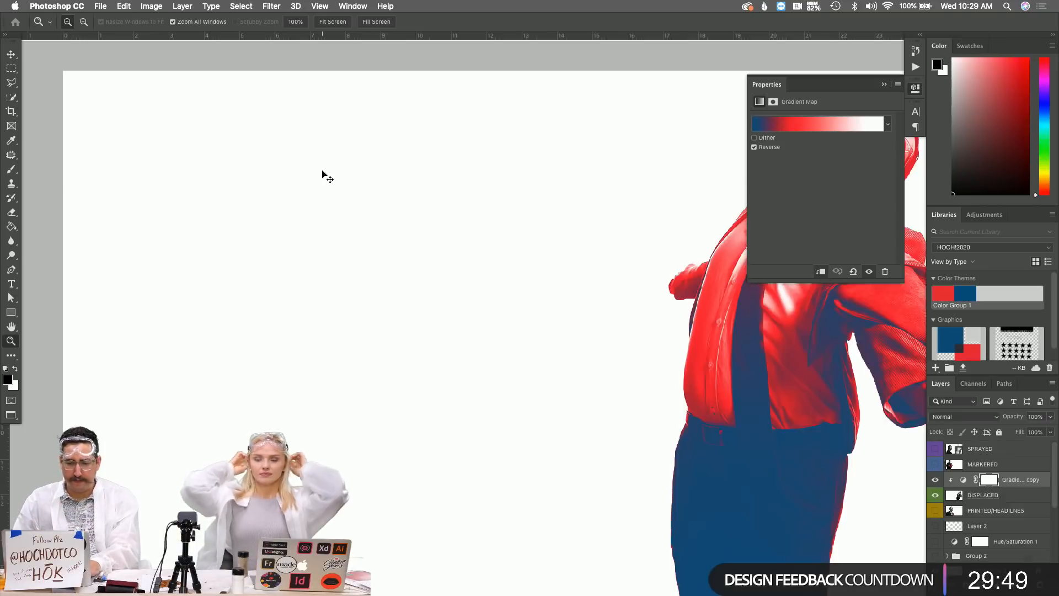
{"action": "key", "text": "ctrl+Tab"}
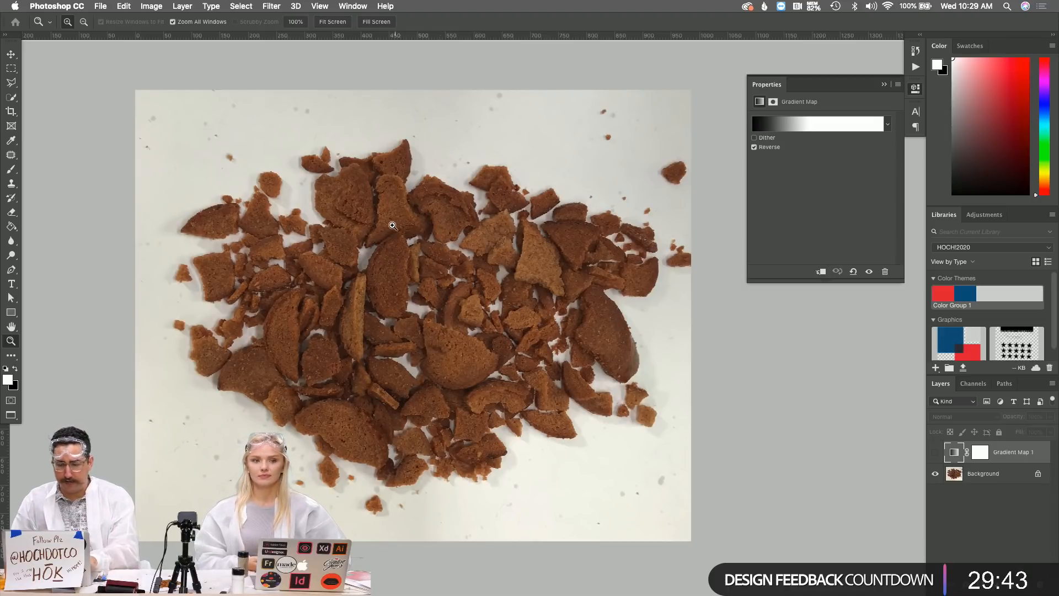
Try adding the text 2020 on the cookie photo as a small text layer, and delete that layer
{"action": "key", "text": "t"}
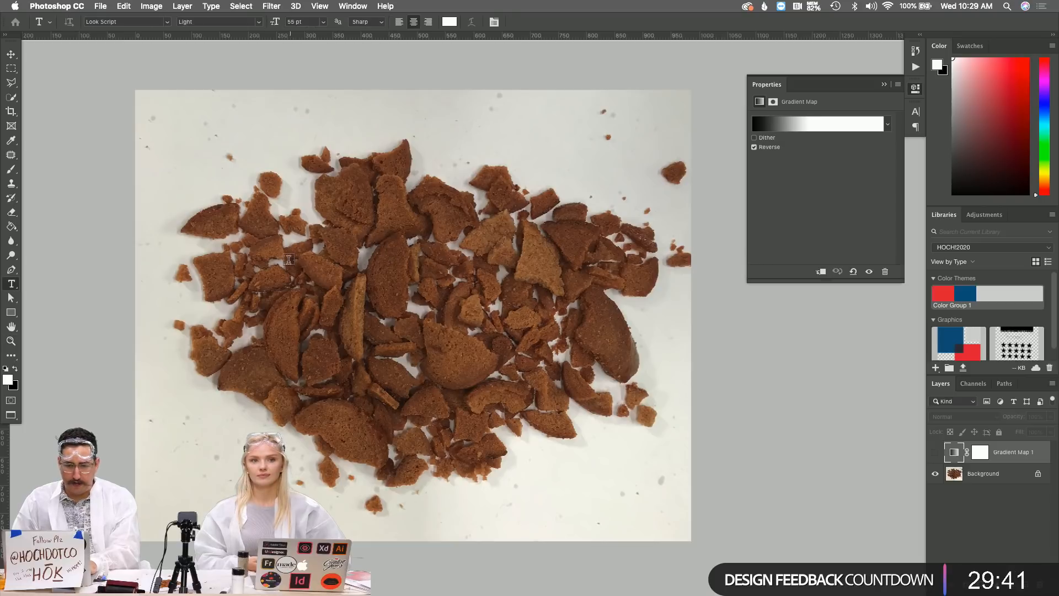
{"action": "left_click", "coordinate": [269, 265]}
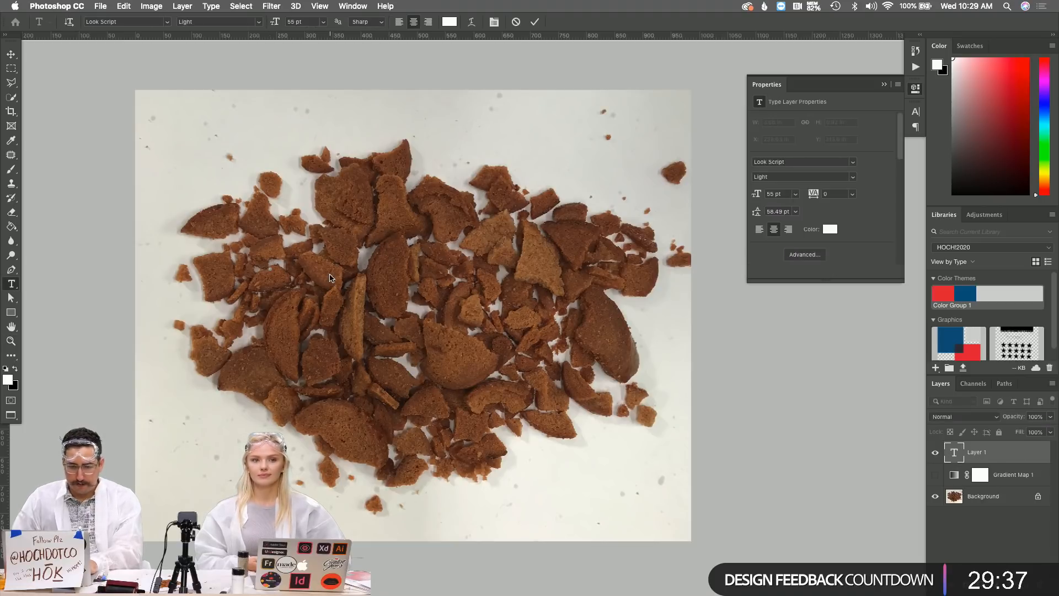
{"action": "left_click", "coordinate": [11, 54]}
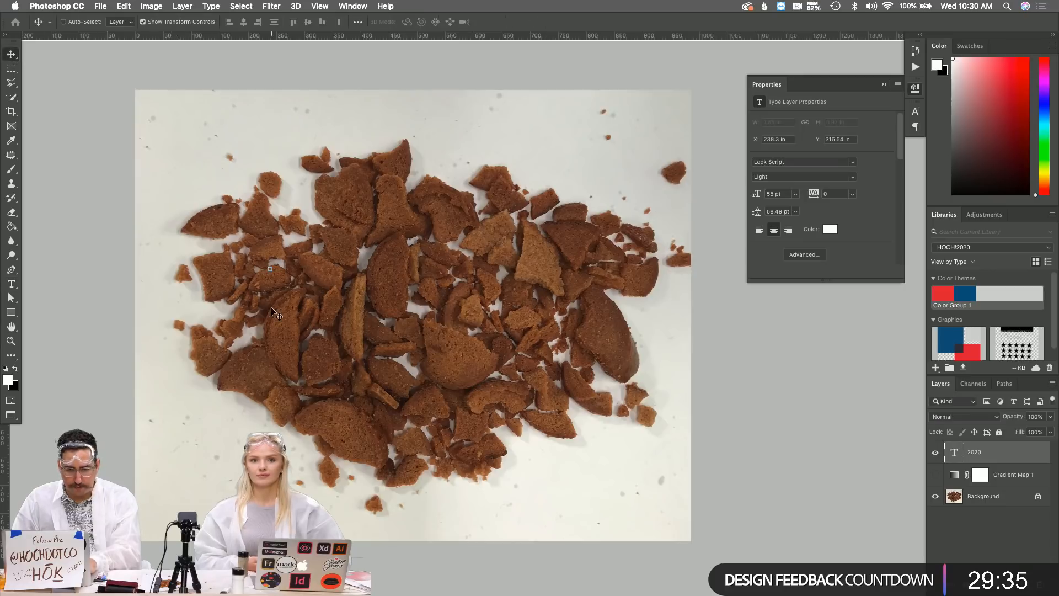
{"action": "key", "text": "super"}
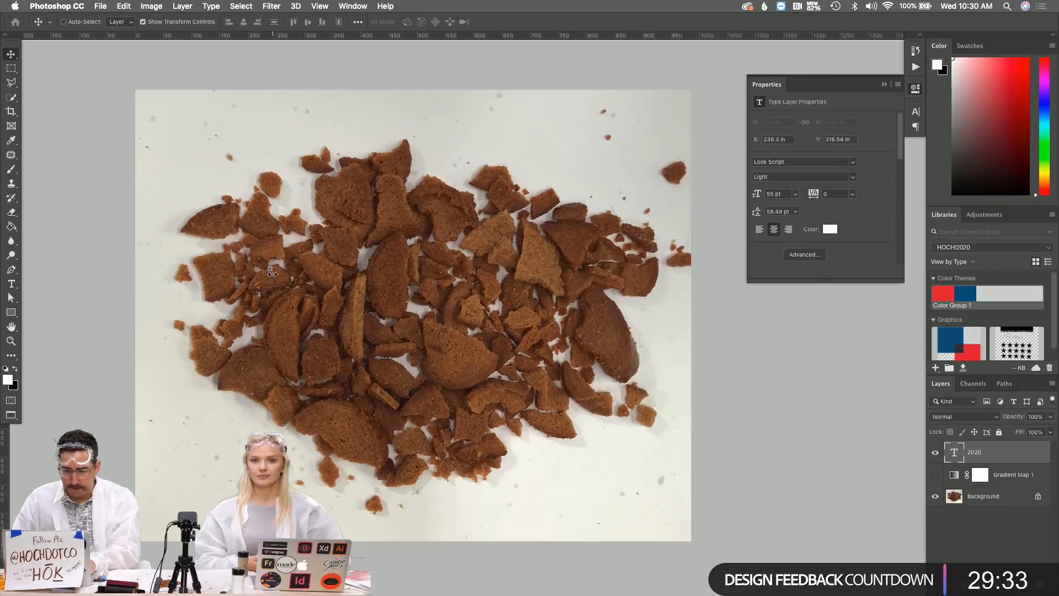
{"action": "key", "text": "BackSpace"}
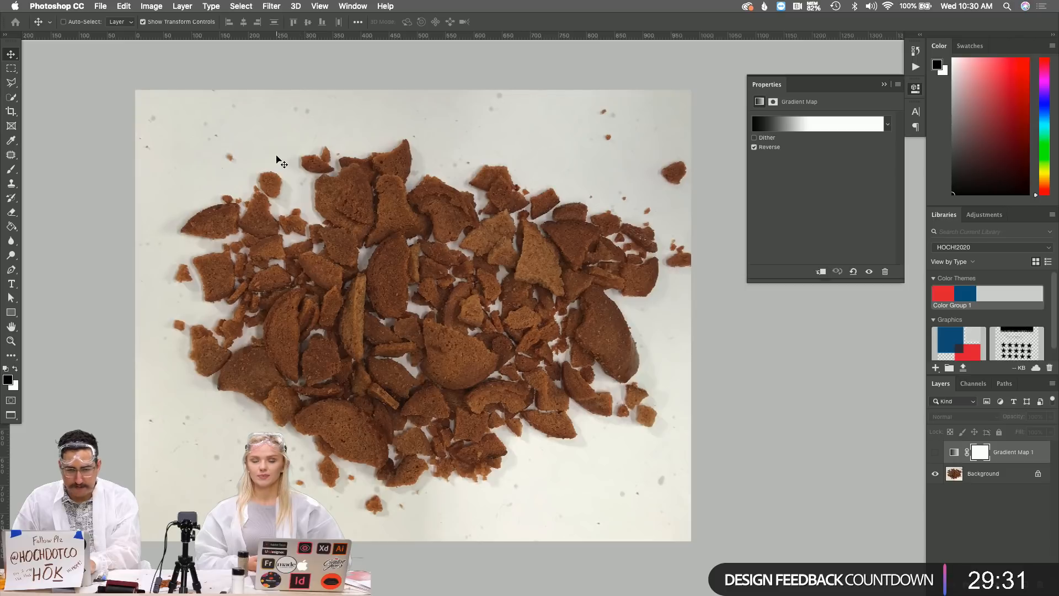
Start a new point text on the upper part of the cookie photo and set its font size to 95 pt
{"action": "key", "text": "t"}
{"action": "left_click", "coordinate": [248, 174]}
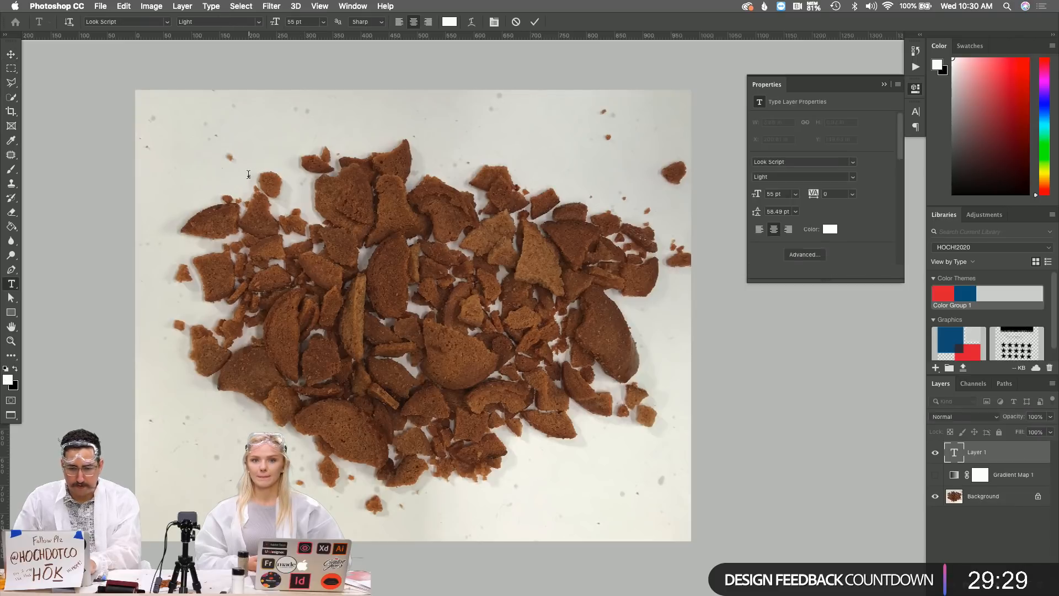
{"action": "key", "text": "super+t"}
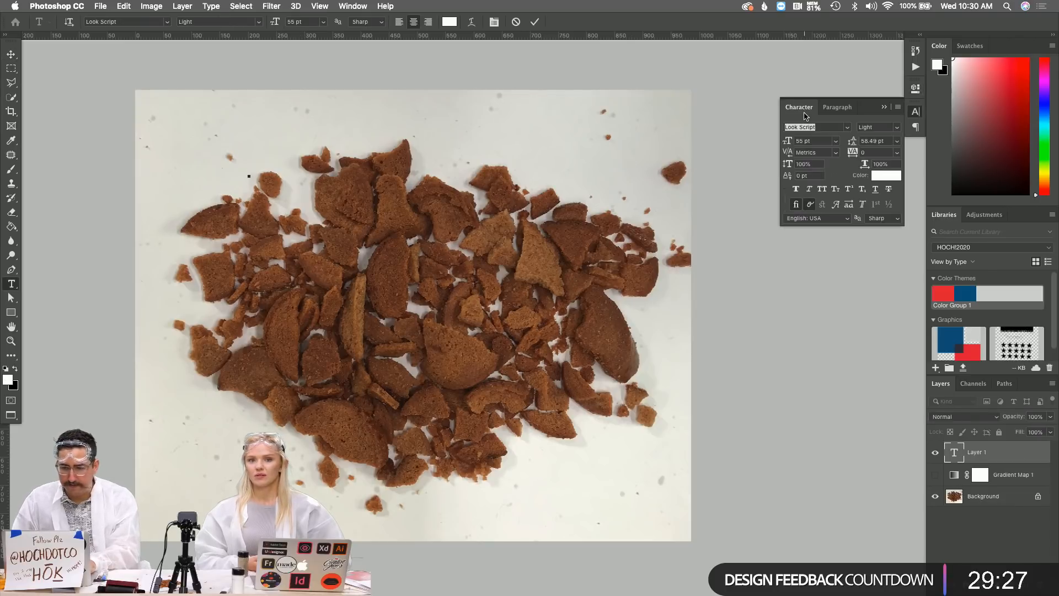
{"action": "left_click", "coordinate": [808, 142]}
{"action": "key", "text": "shift+Up"}
{"action": "key", "text": "shift+Up"}
{"action": "key", "text": "shift+Up"}
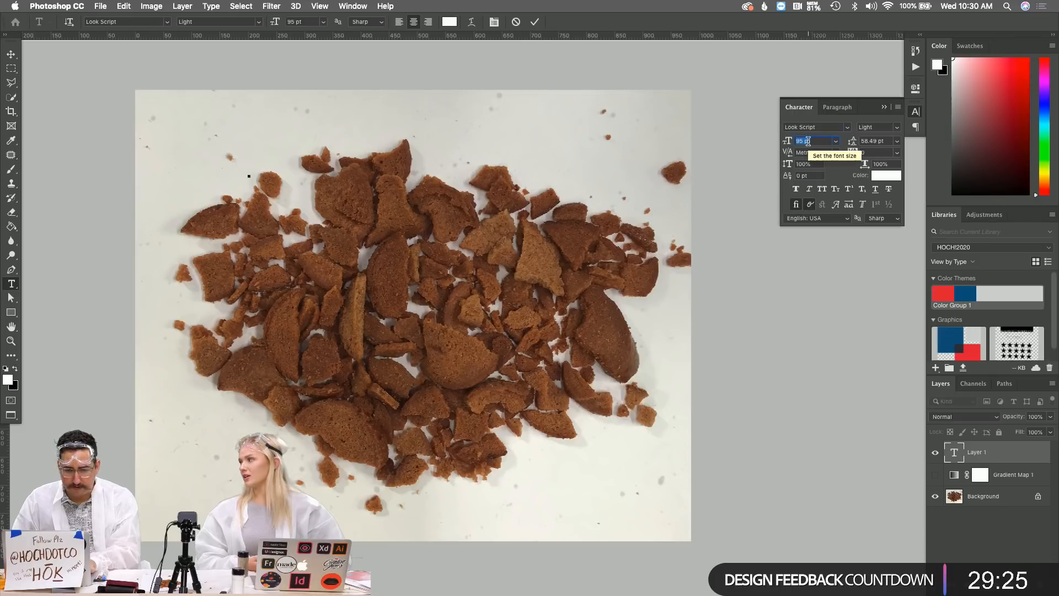
{"action": "key", "text": "shift+Down"}
{"action": "key", "text": "shift+Down"}
{"action": "key", "text": "shift+Down"}
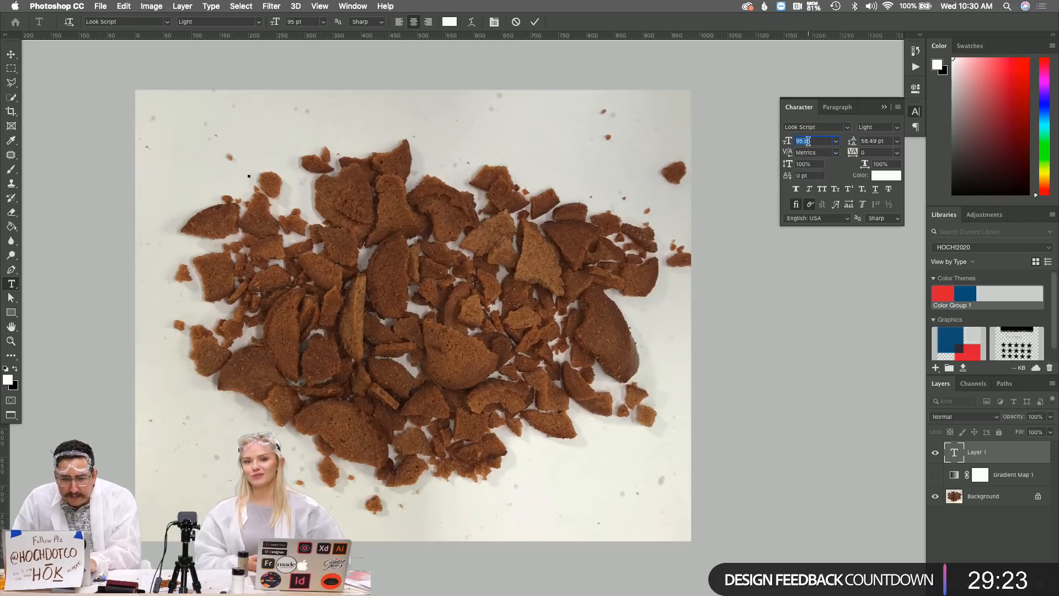
Change the text color to black (#000000) and commit the text
{"action": "left_click", "coordinate": [449, 21]}
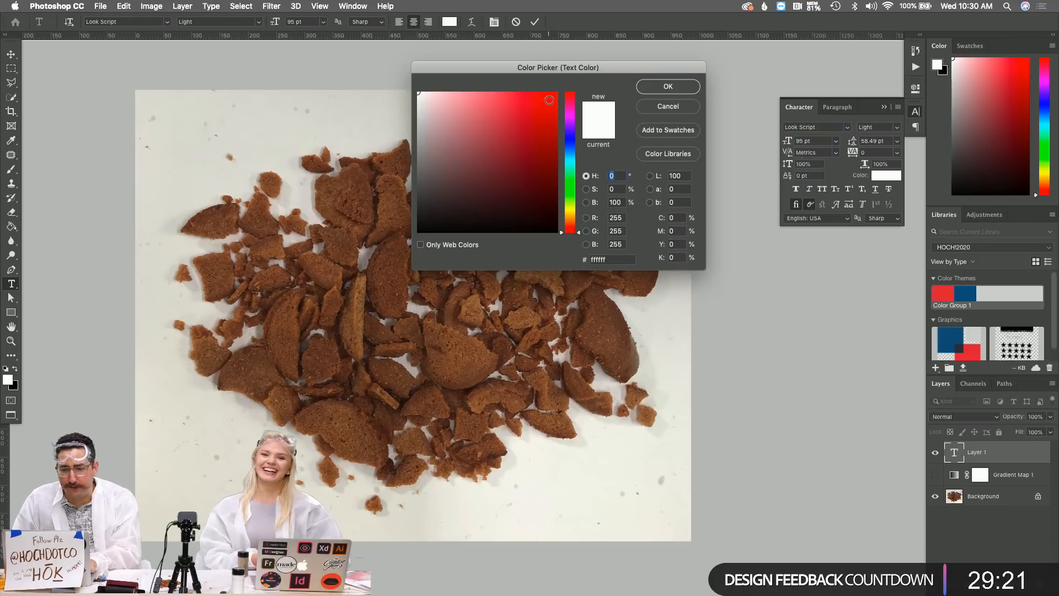
{"action": "mouse_move", "coordinate": [545, 101]}
{"action": "left_mouse_down"}
{"action": "mouse_move", "coordinate": [523, 184]}
{"action": "mouse_move", "coordinate": [557, 231]}
{"action": "left_mouse_up"}
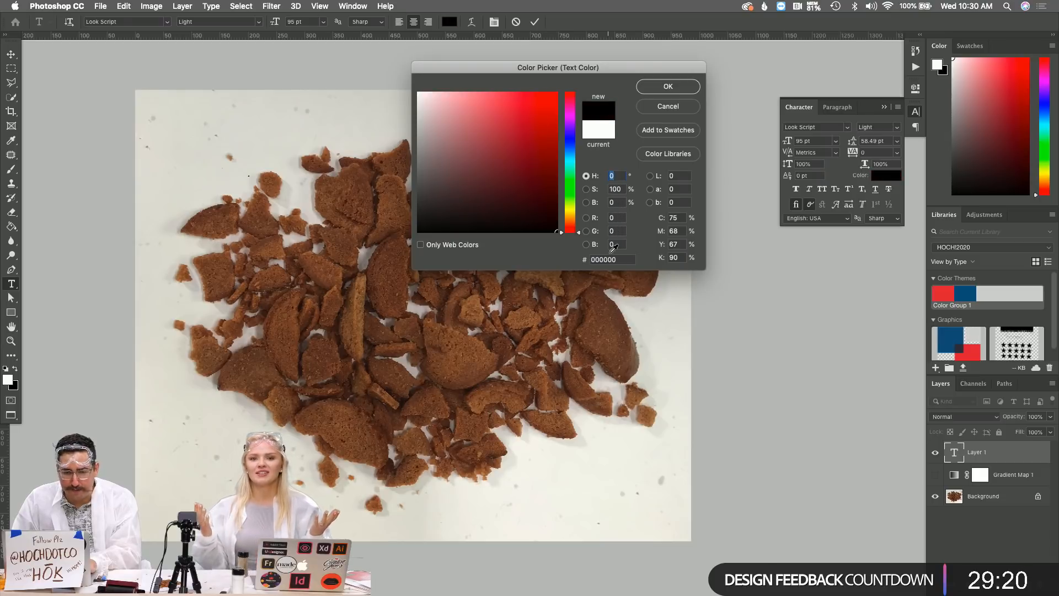
{"action": "left_click", "coordinate": [657, 87]}
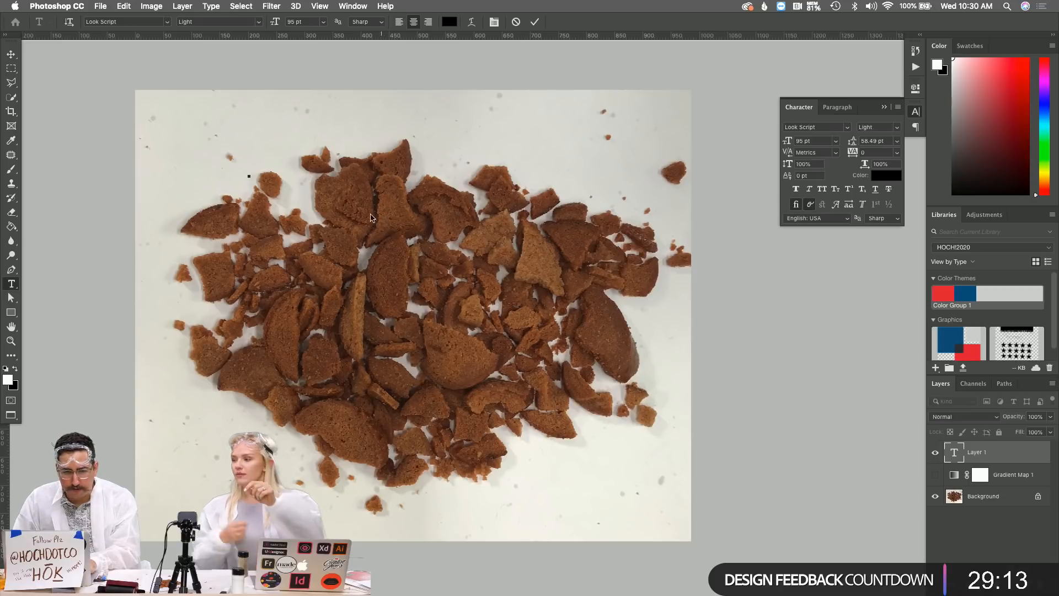
{"action": "left_click", "coordinate": [536, 24]}
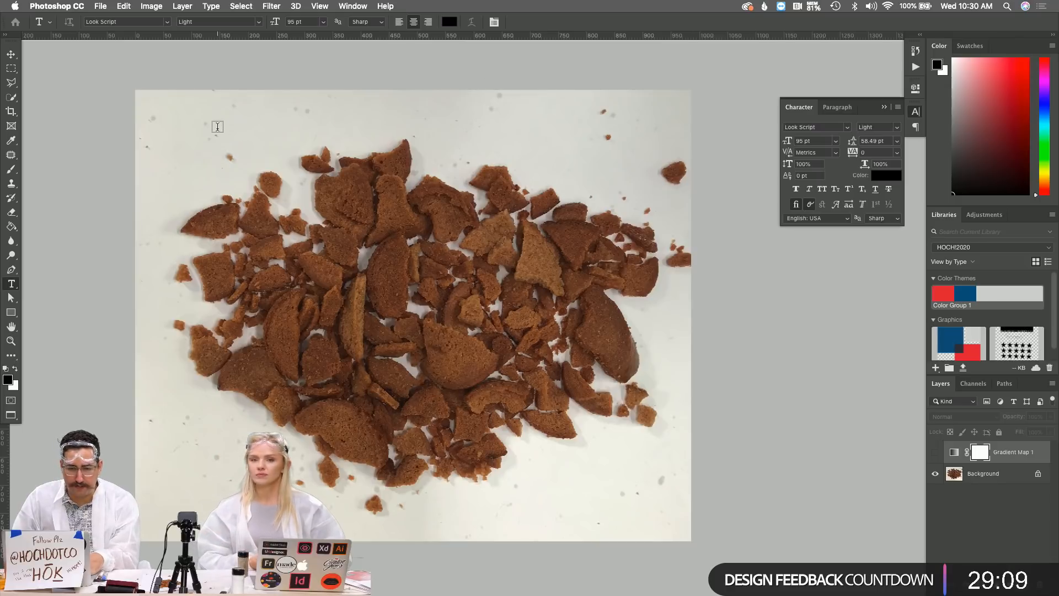
Try drawing a wide text box across the upper half of the cookie photo with a font size of 155 pt
{"action": "left_click_drag", "start_coordinate": [217, 129], "coordinate": [568, 266]}
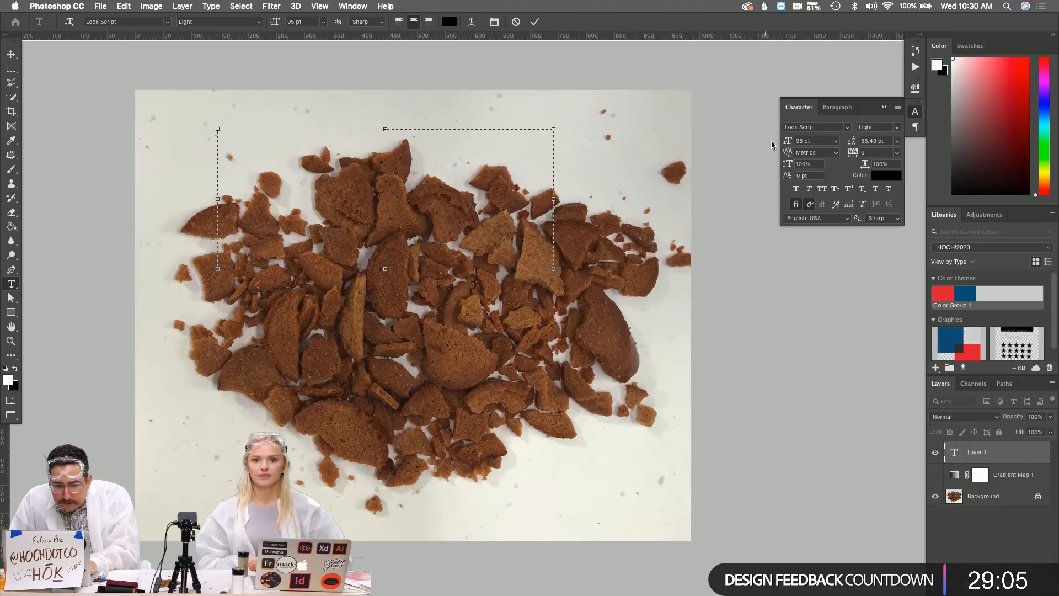
{"action": "double_click", "coordinate": [807, 138]}
{"action": "type", "text": "155"}
{"action": "key", "text": "Return"}
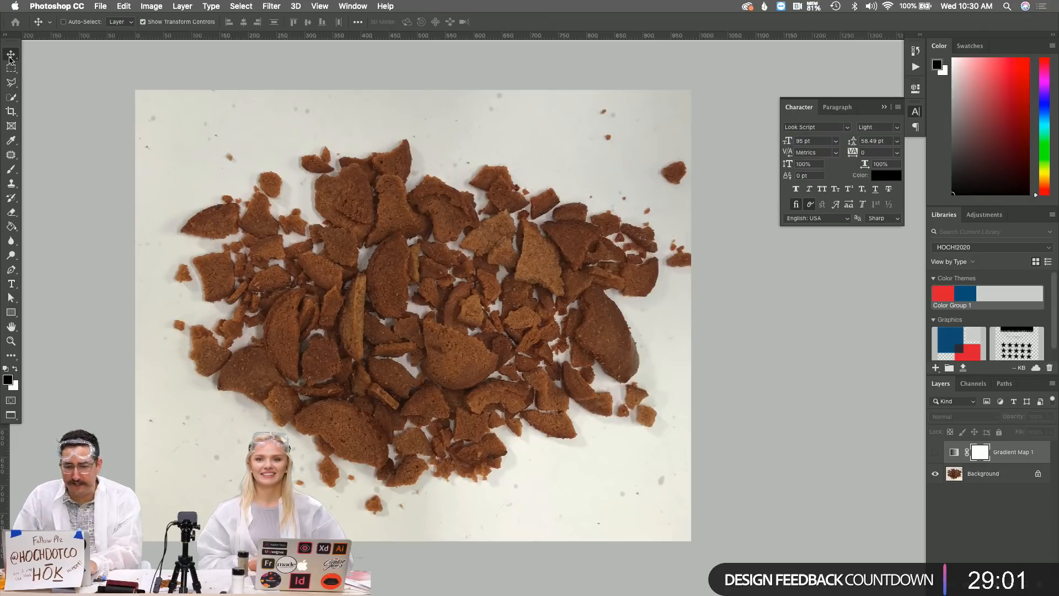
Switch to Illustrator, add the text 2020 in the empty area below the artboards of EmceeAssets.ai, and enlarge it to about 302 pt
{"action": "key", "text": "super+Tab"}
{"action": "scroll", "coordinate": [380, 204], "scroll_direction": "down", "scroll_amount": 10}
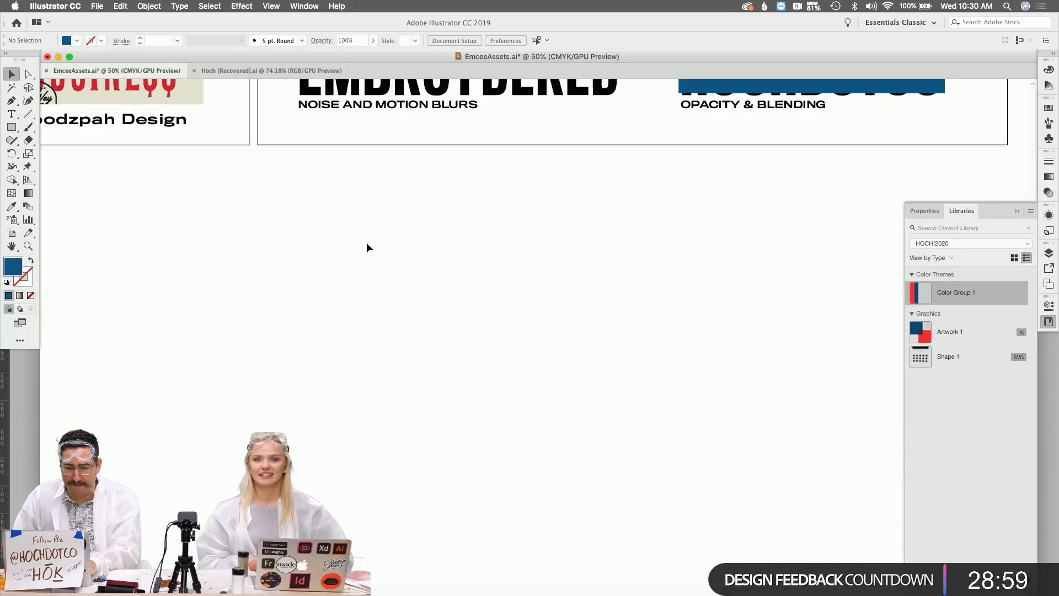
{"action": "key", "text": "t"}
{"action": "left_click", "coordinate": [344, 326]}
{"action": "left_click", "coordinate": [11, 74]}
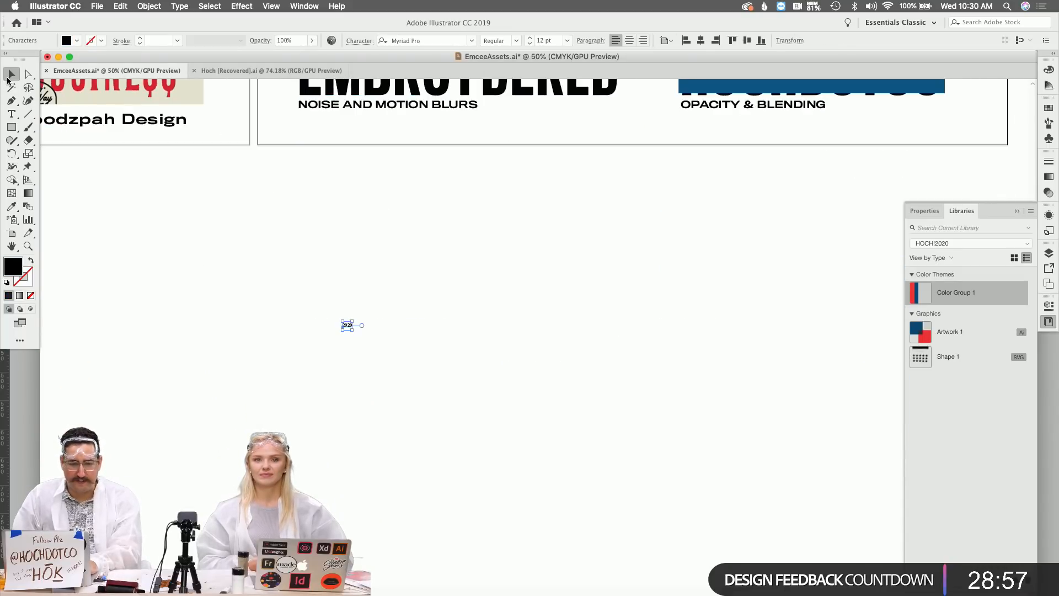
{"action": "left_click_drag", "start_coordinate": [353, 322], "coordinate": [471, 213]}
{"action": "key", "text": "super+shift+o"}
{"action": "key", "text": "super+z"}
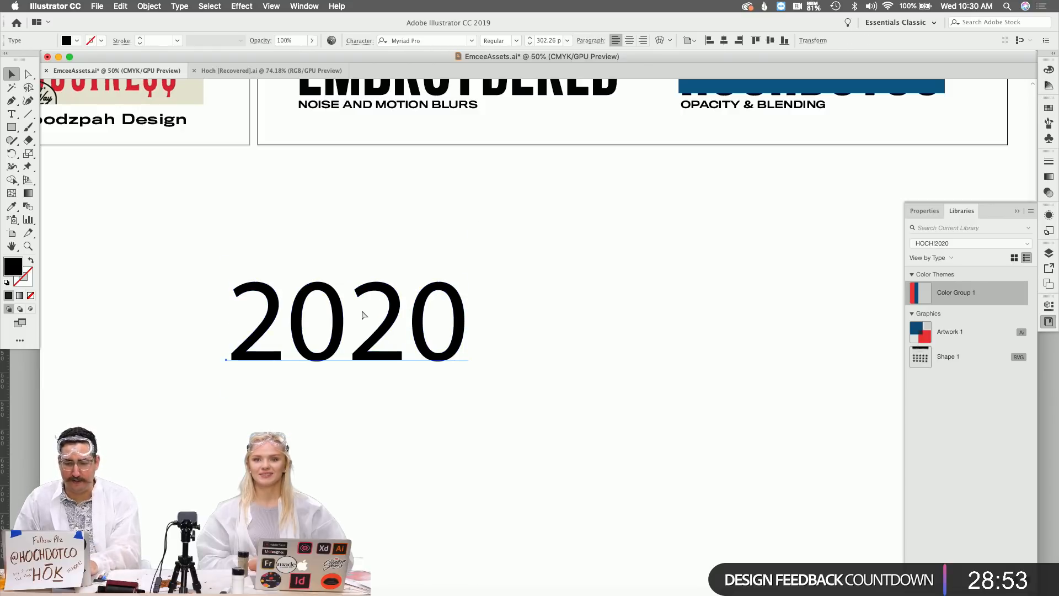
Match the 2020 text to the bold condensed black lettering of the EMBROYDERED heading by sampling its style
{"action": "double_click", "coordinate": [361, 313]}
{"action": "key", "text": "super+a"}
{"action": "left_click", "coordinate": [12, 206]}
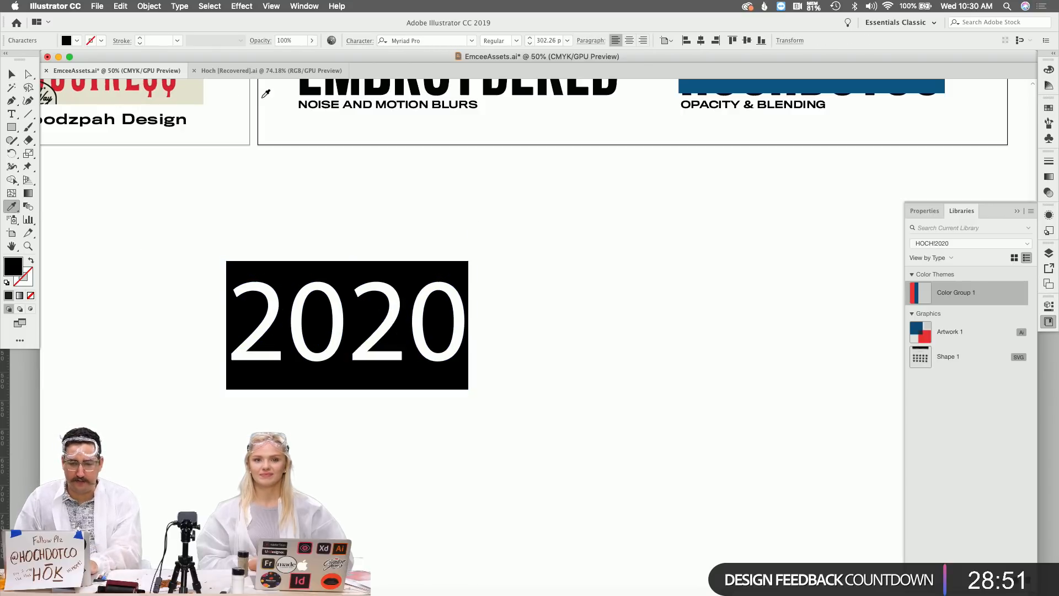
{"action": "left_click", "coordinate": [300, 88]}
{"action": "left_click", "coordinate": [12, 74]}
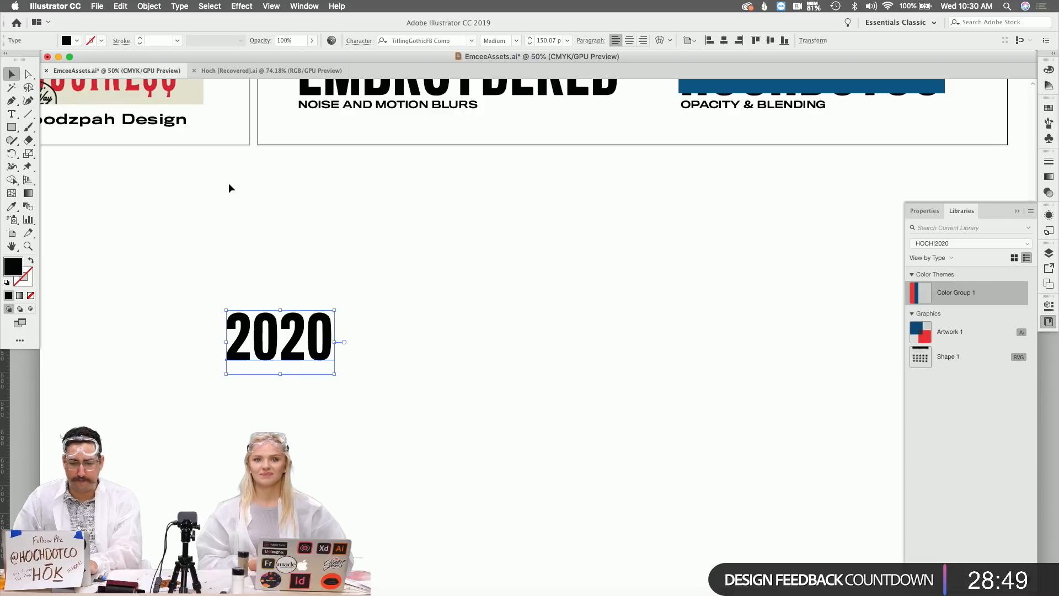
Convert the 2020 text to outlines and fill it with the red sampled from the lettering above Hoodzpah Design
{"action": "key", "text": "super+Tab"}
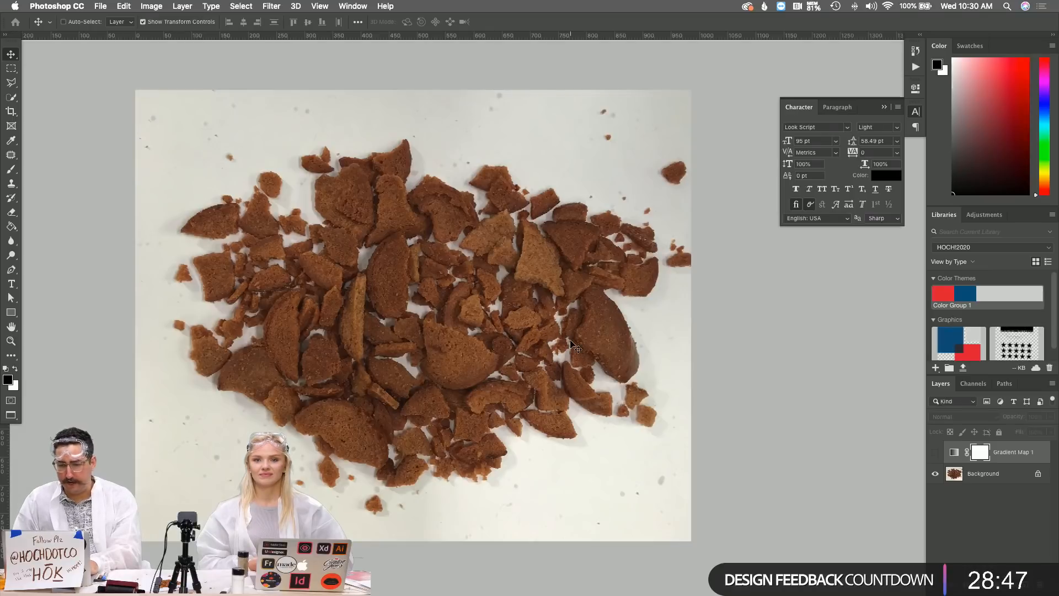
{"action": "key", "text": "super+Tab"}
{"action": "key", "text": "i"}
{"action": "key", "text": "super+Tab"}
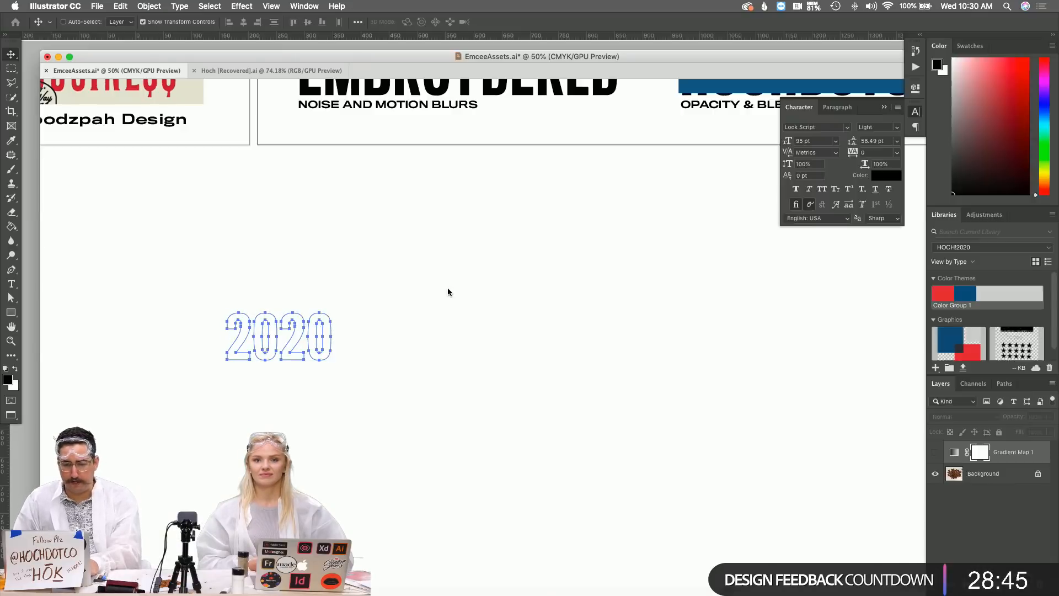
{"action": "key", "text": "super+Tab"}
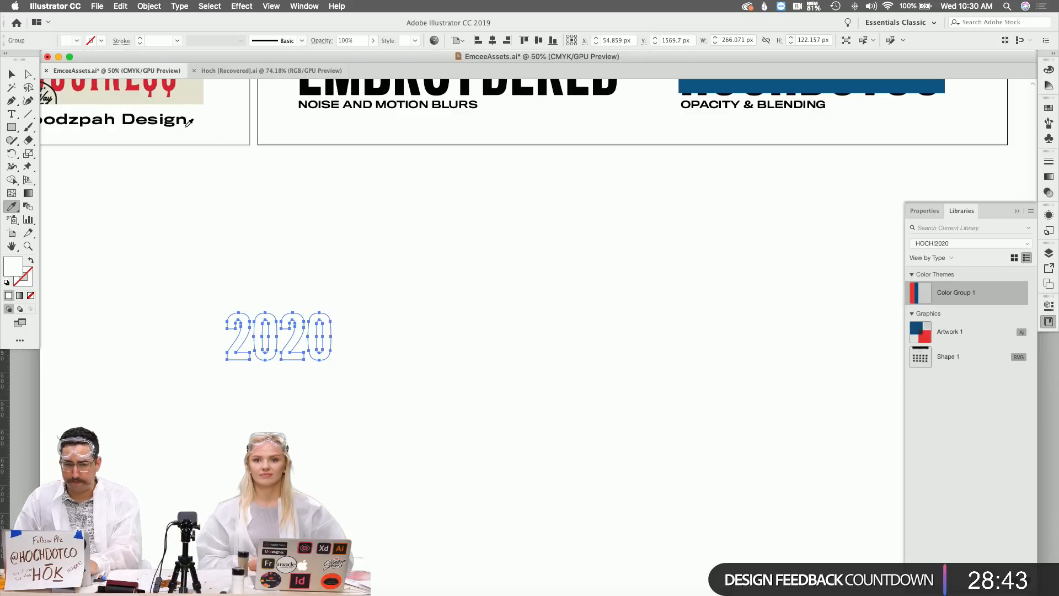
{"action": "left_click", "coordinate": [171, 85]}
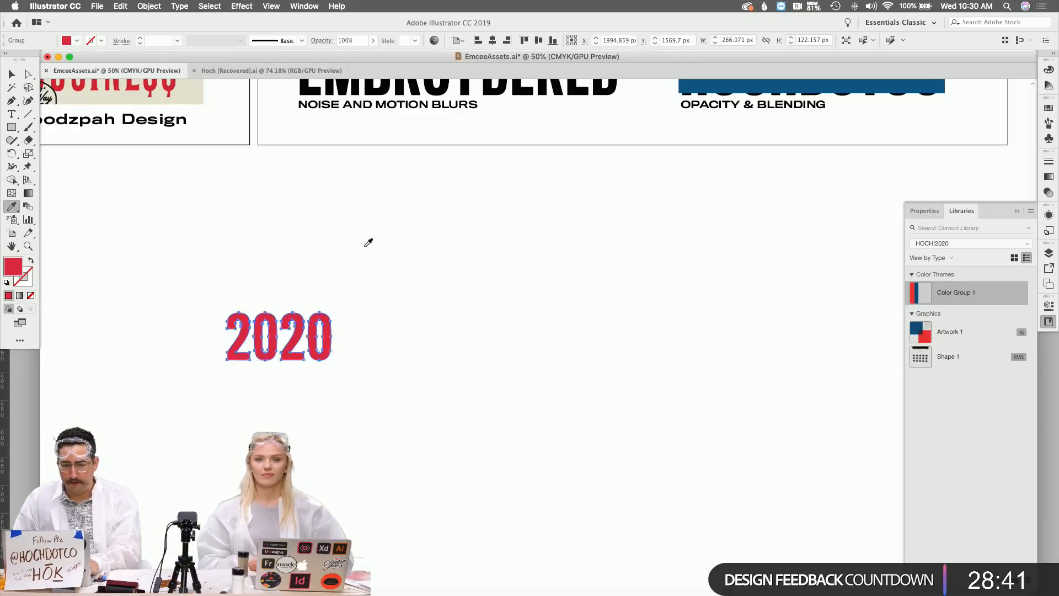
Copy the red 2020 artwork in Illustrator and switch back to Photoshop
{"action": "key", "text": "super+Tab"}
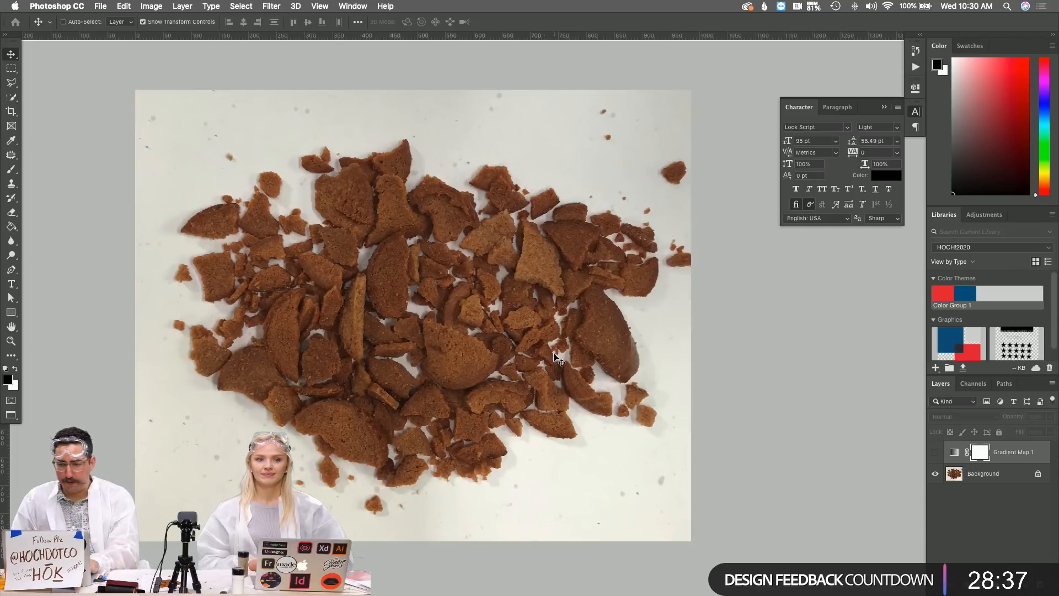
{"action": "key", "text": "super+Tab"}
{"action": "key", "text": "super+Tab"}
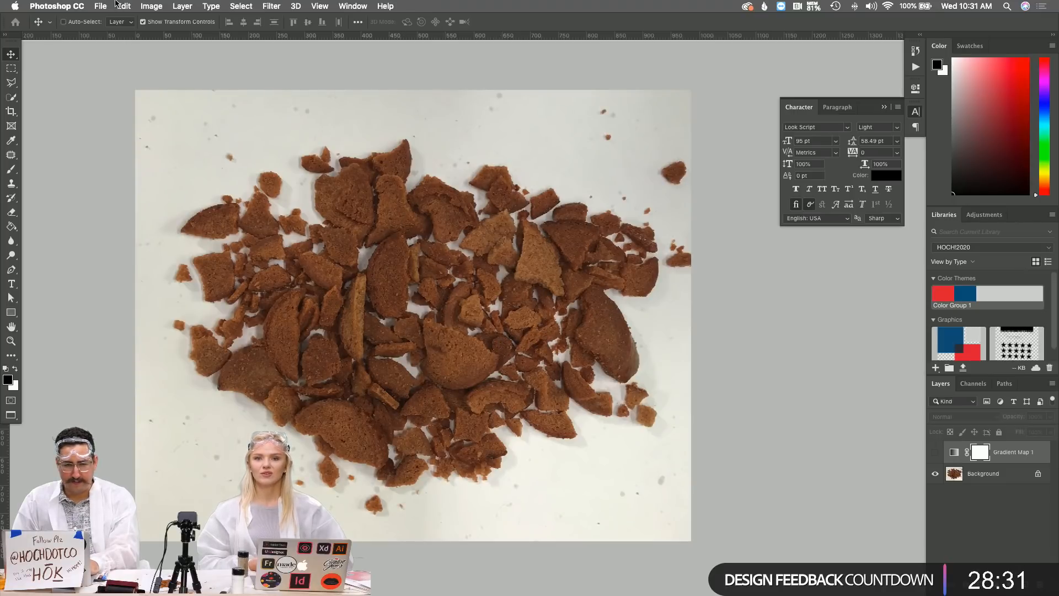
{"action": "left_click", "coordinate": [120, 7]}
{"action": "left_click", "coordinate": [118, 3]}
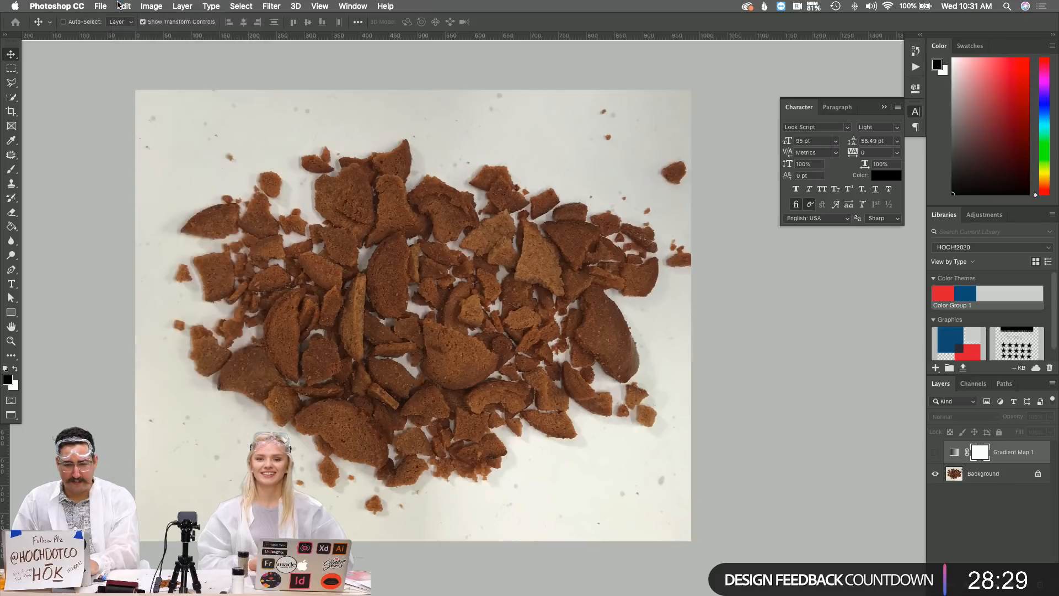
{"action": "key", "text": "super+Tab"}
{"action": "key", "text": "v"}
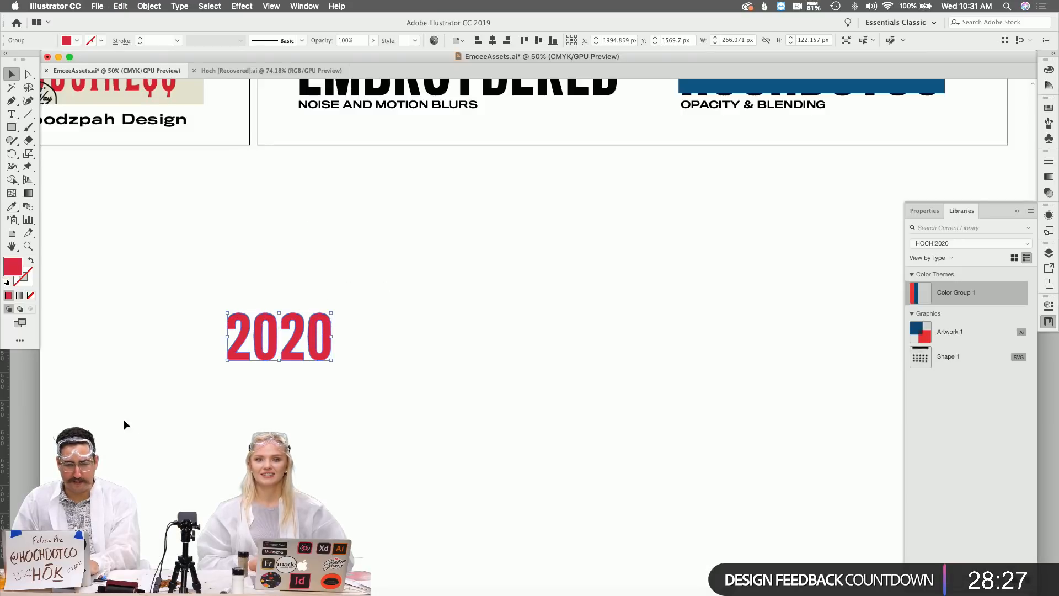
{"action": "key", "text": "super+Tab"}
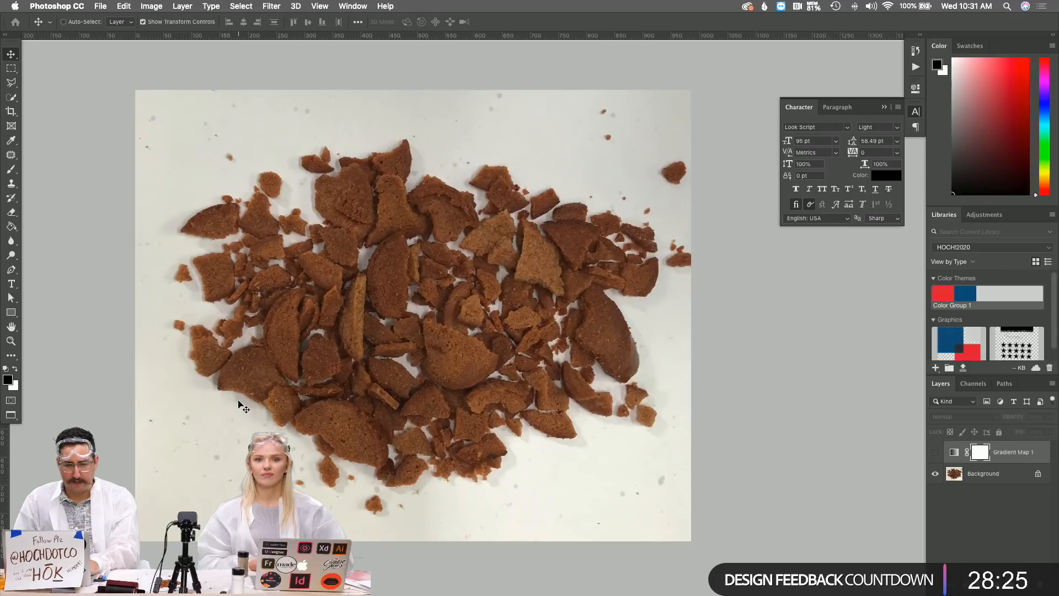
{"action": "key", "text": "super"}
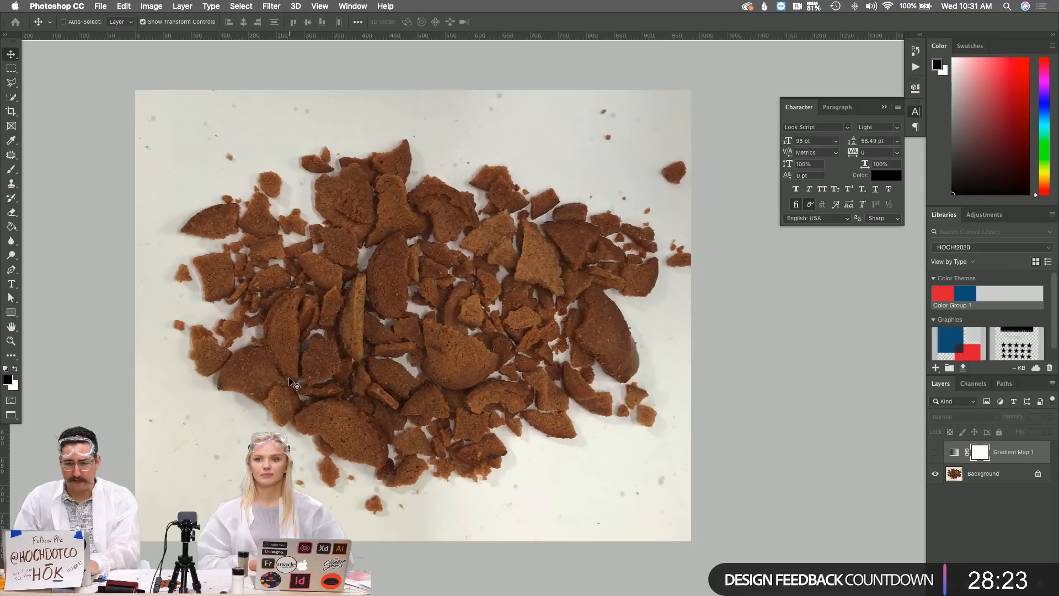
Open Source.jpg from the Downloads folder
{"action": "key", "text": "super+w"}
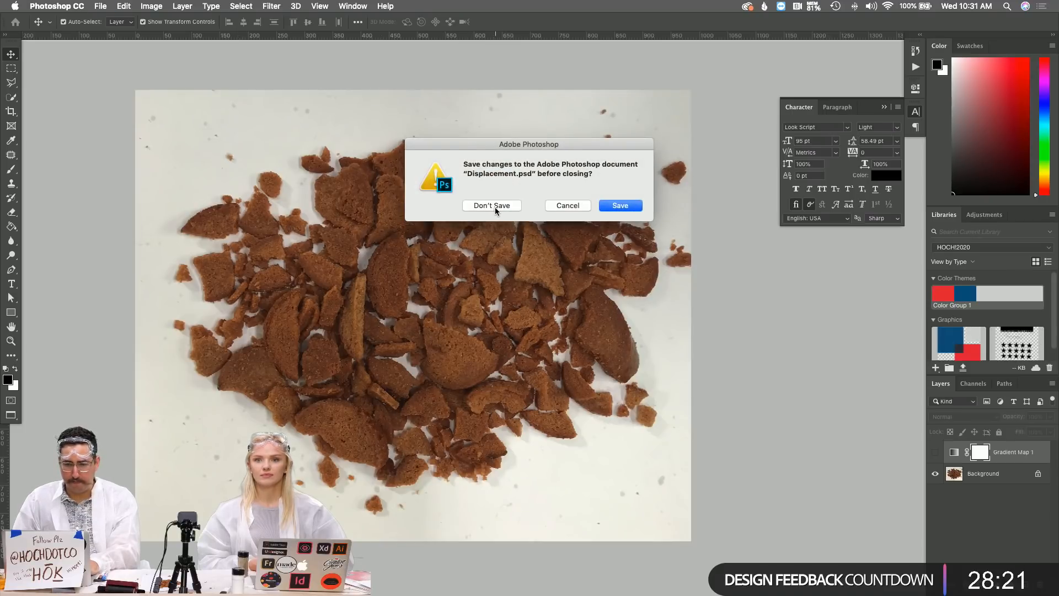
{"action": "left_click", "coordinate": [562, 206]}
{"action": "key", "text": "super+o"}
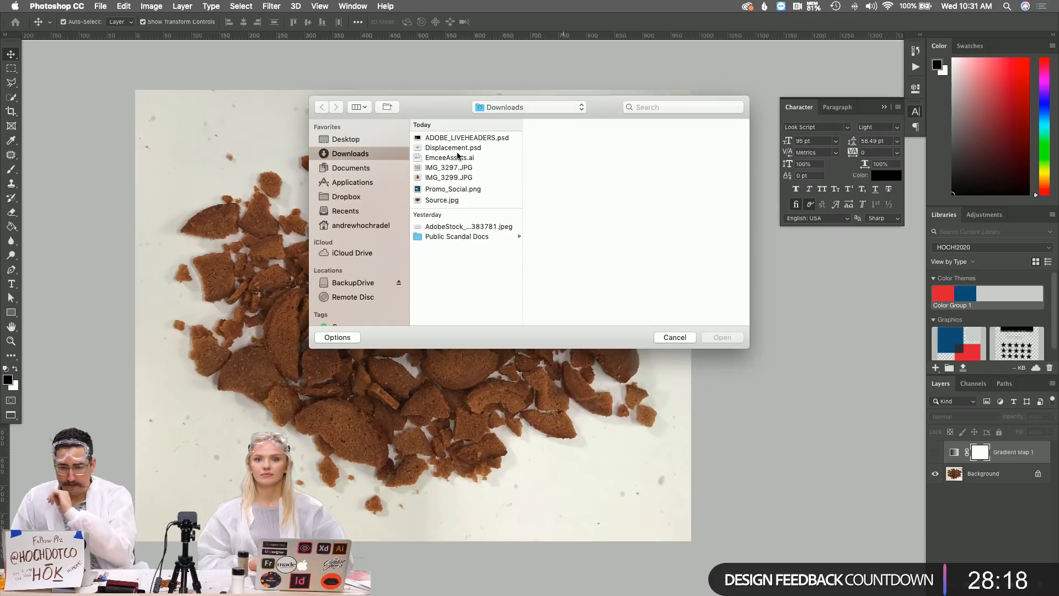
{"action": "left_click", "coordinate": [444, 199]}
{"action": "left_click", "coordinate": [716, 338]}
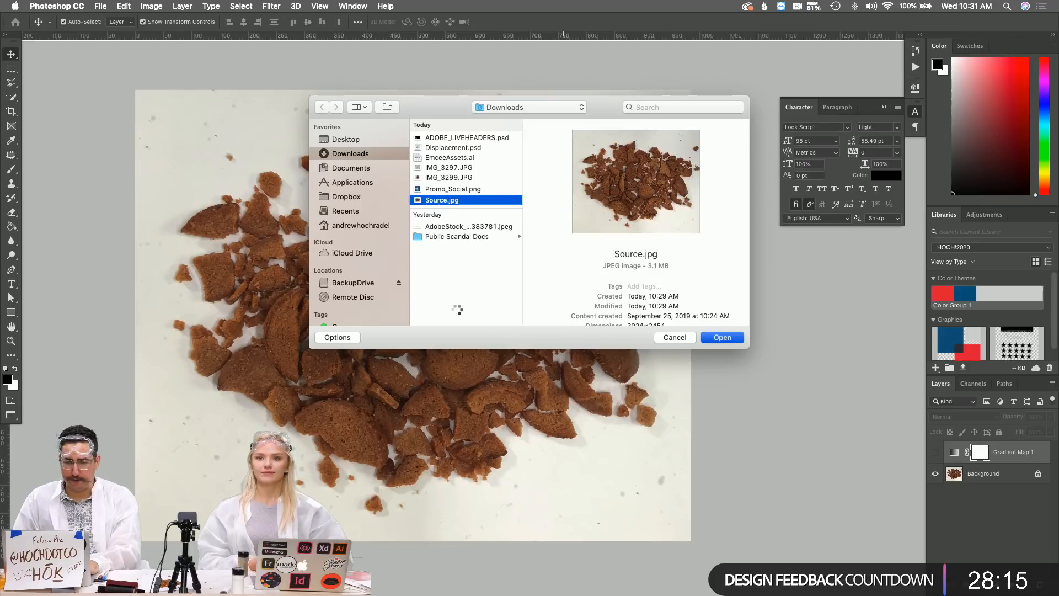
Paste the copied 2020 artwork into Source.jpg as a Smart Object and enlarge it across the centre of the crumbs
{"action": "key", "text": "super+v"}
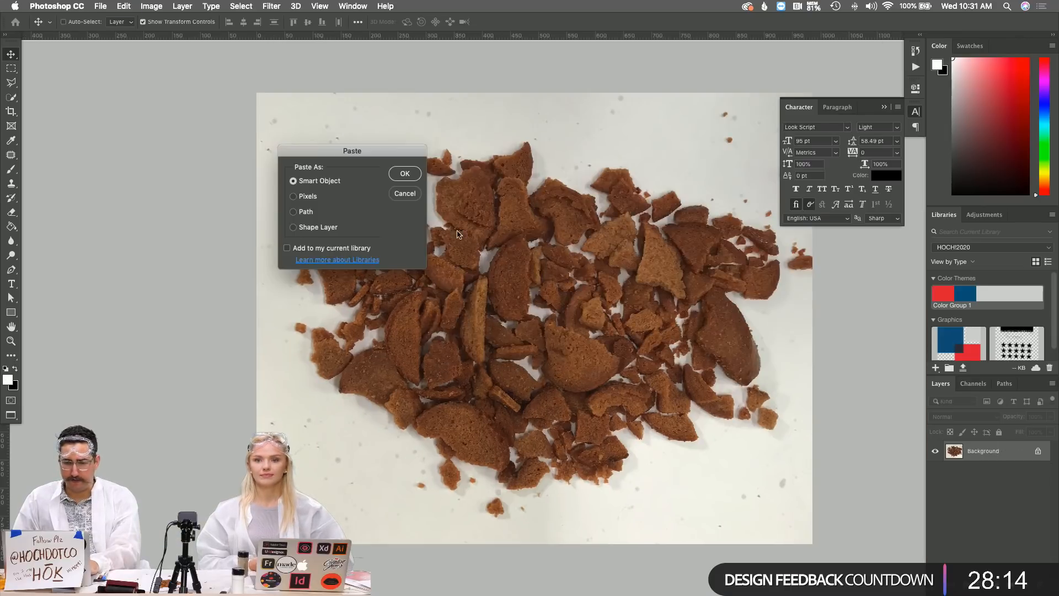
{"action": "left_click", "coordinate": [404, 173]}
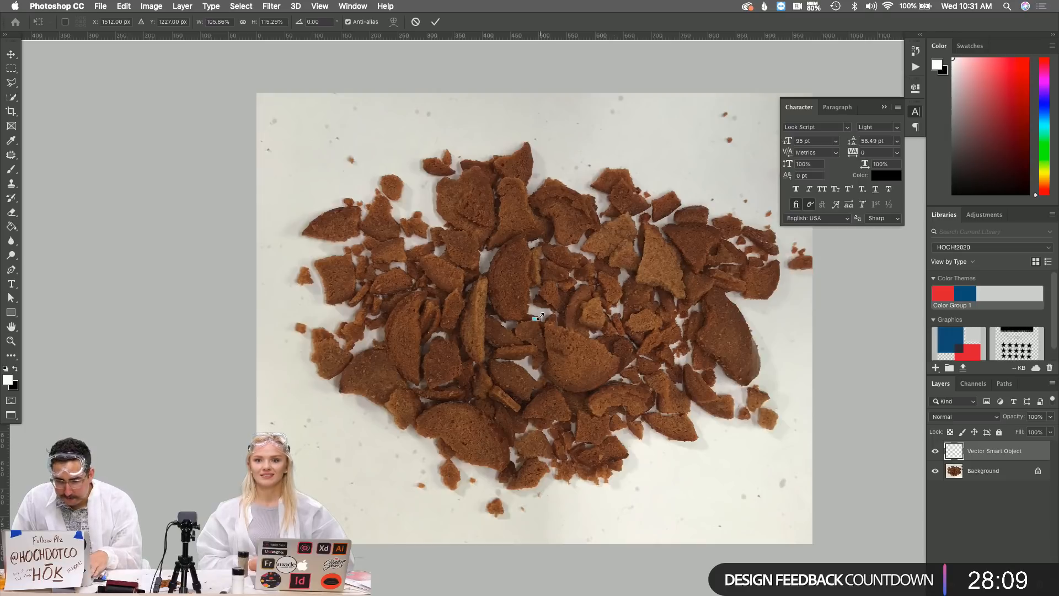
{"action": "left_click_drag", "start_coordinate": [536, 316], "coordinate": [666, 220]}
{"action": "key", "text": "Return"}
Close Displacement.psd without saving its changes and return to a full-screen view of Source.jpg
{"action": "key", "text": "f"}
{"action": "key", "text": "f"}
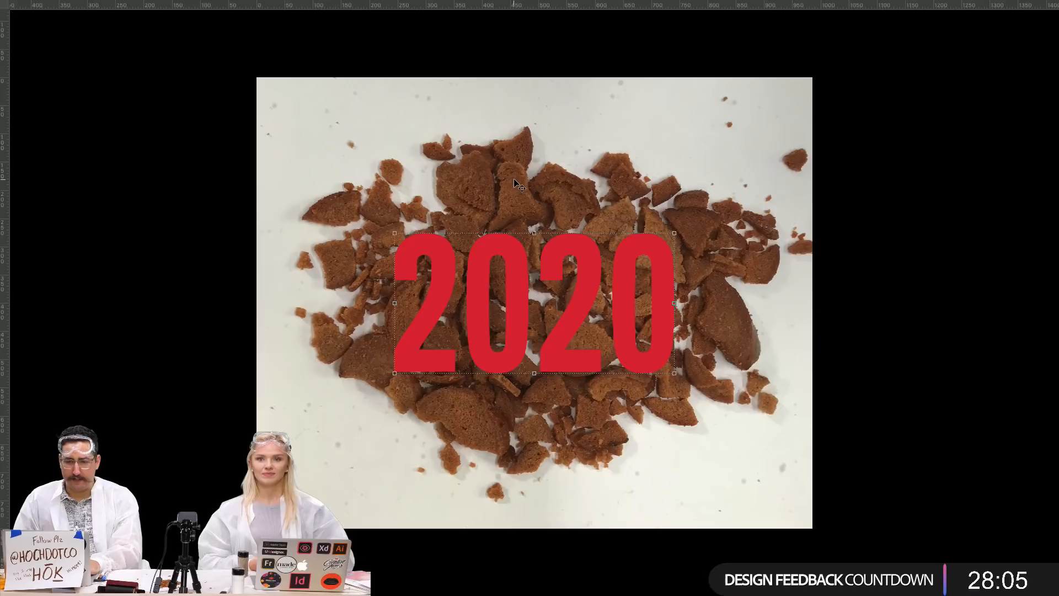
{"action": "key", "text": "f"}
{"action": "left_click", "coordinate": [327, 52]}
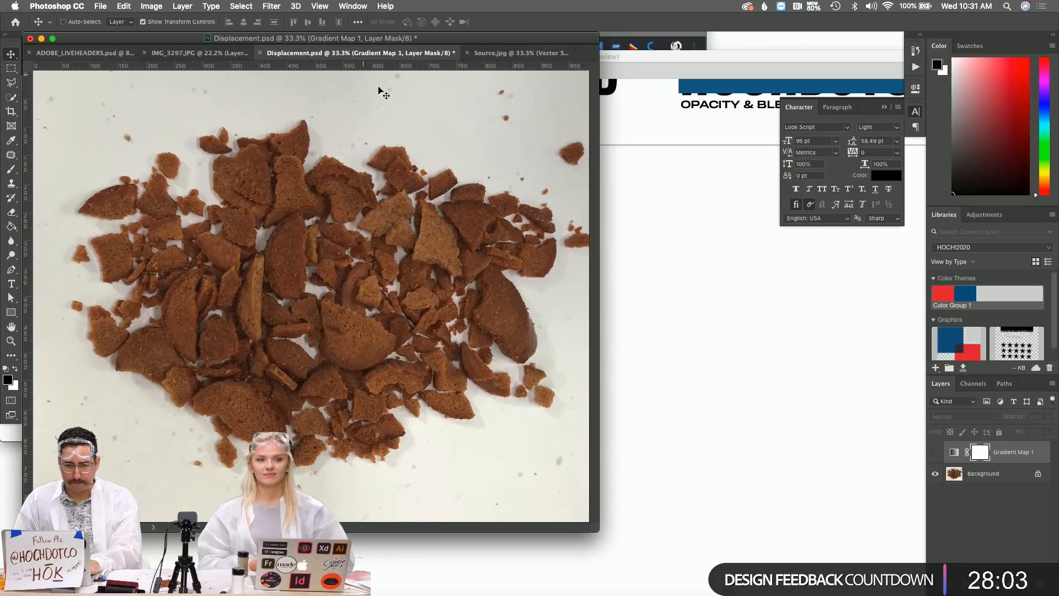
{"action": "key", "text": "super+w"}
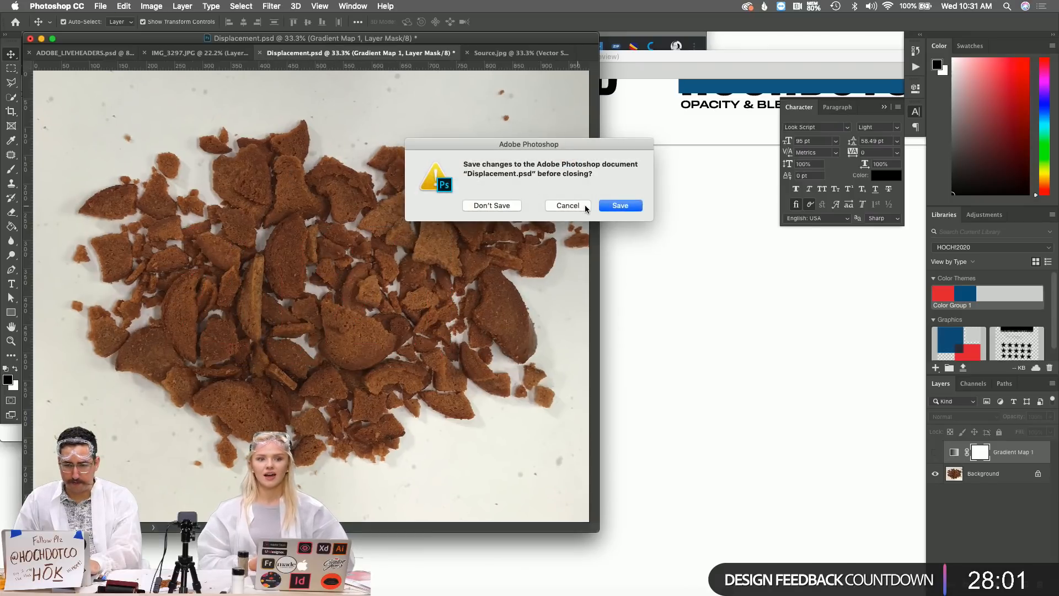
{"action": "left_click", "coordinate": [499, 205]}
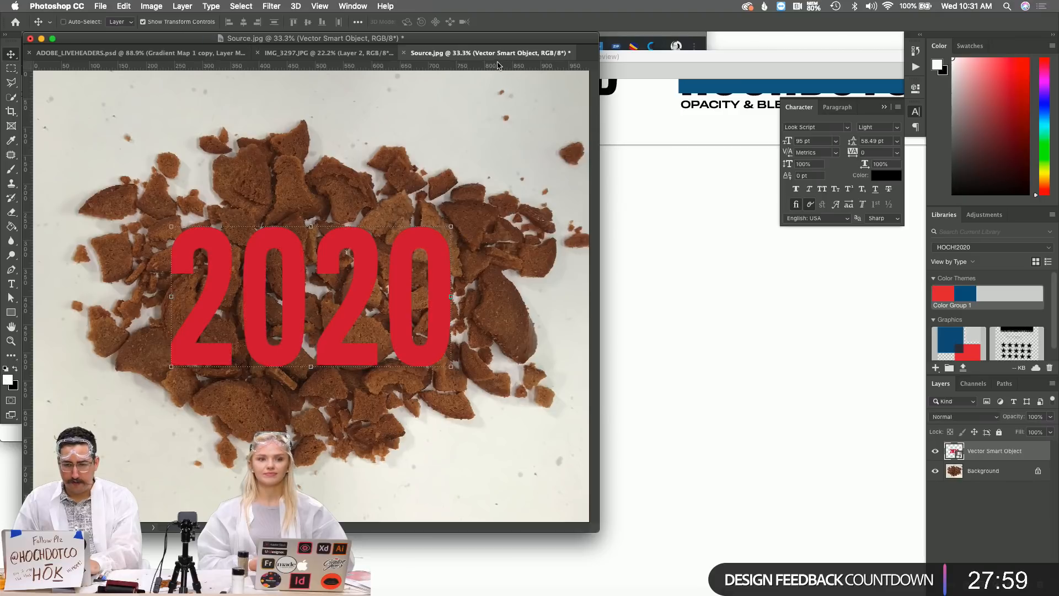
{"action": "key", "text": "f"}
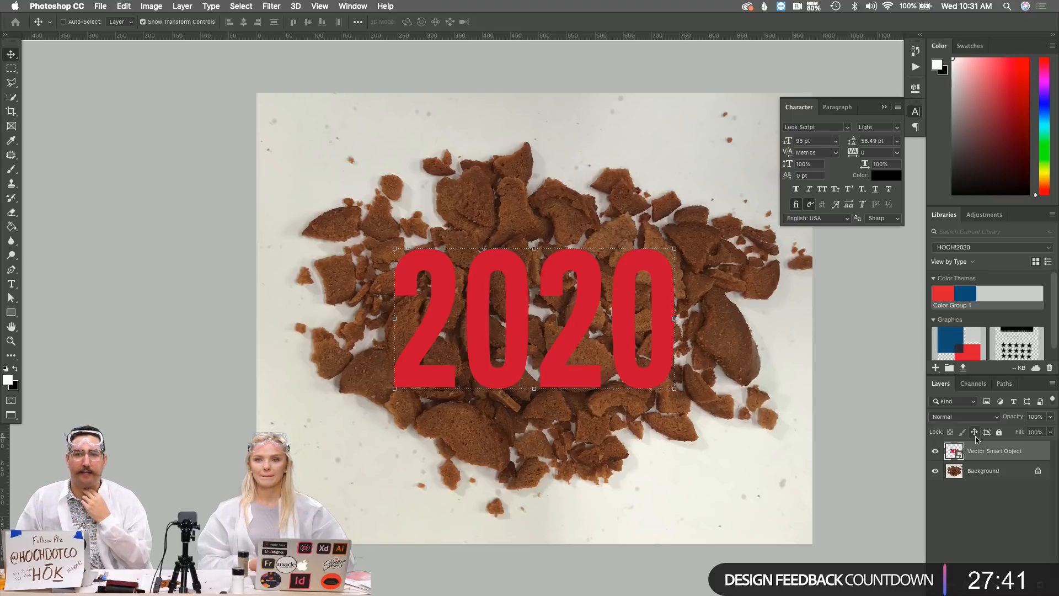
Apply the Displace filter to the 2020 layer with horizontal and vertical scale 10, Stretch To Fit and Repeat Edge Pixels, using Displacement.psd as the map
{"action": "left_click", "coordinate": [283, 7]}
{"action": "mouse_move", "coordinate": [340, 201]}
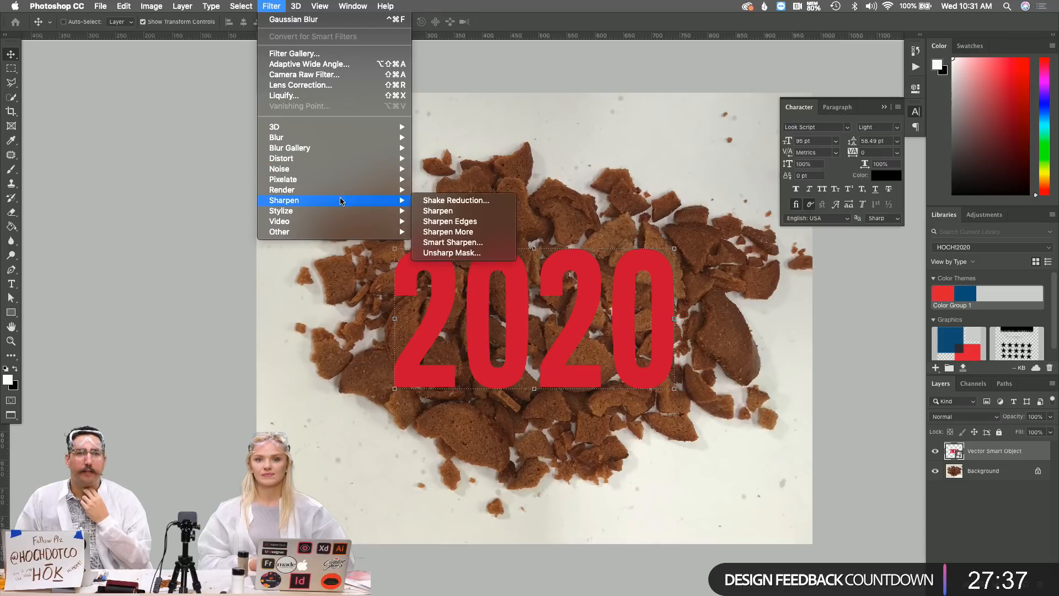
{"action": "mouse_move", "coordinate": [313, 157]}
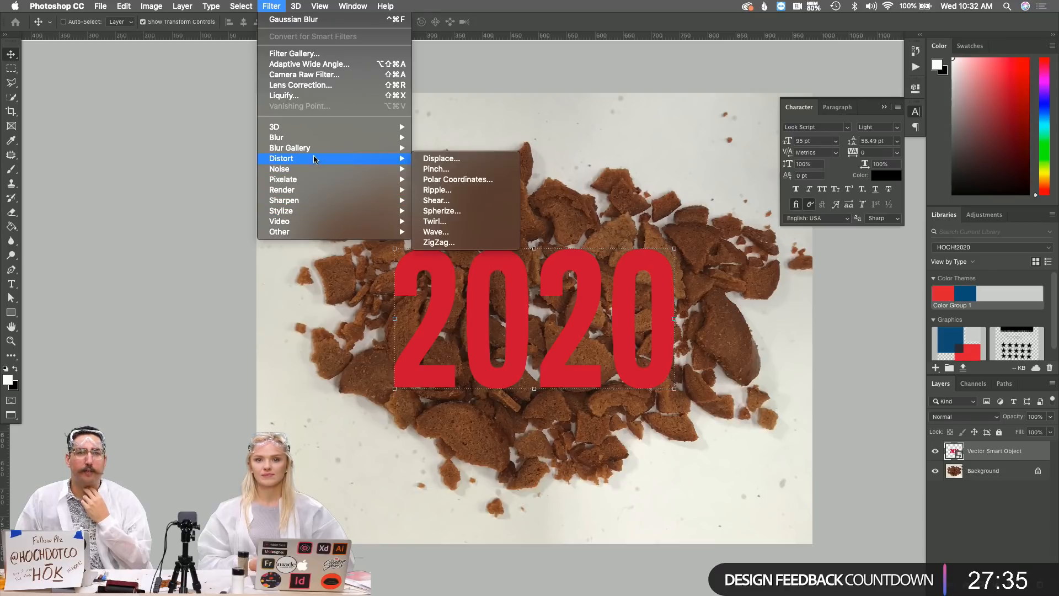
{"action": "left_click", "coordinate": [428, 159]}
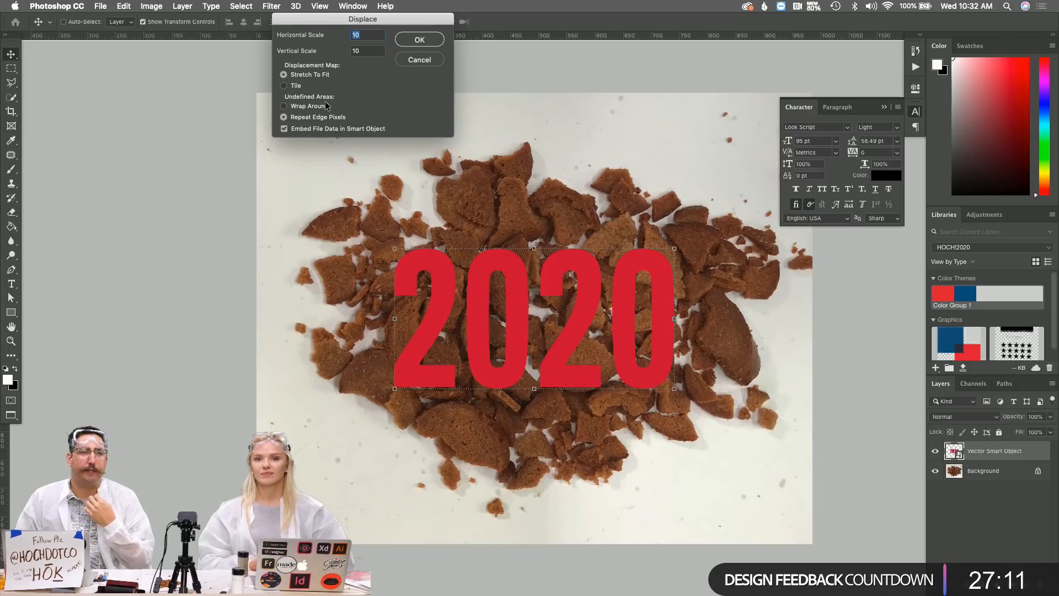
{"action": "left_click", "coordinate": [419, 40]}
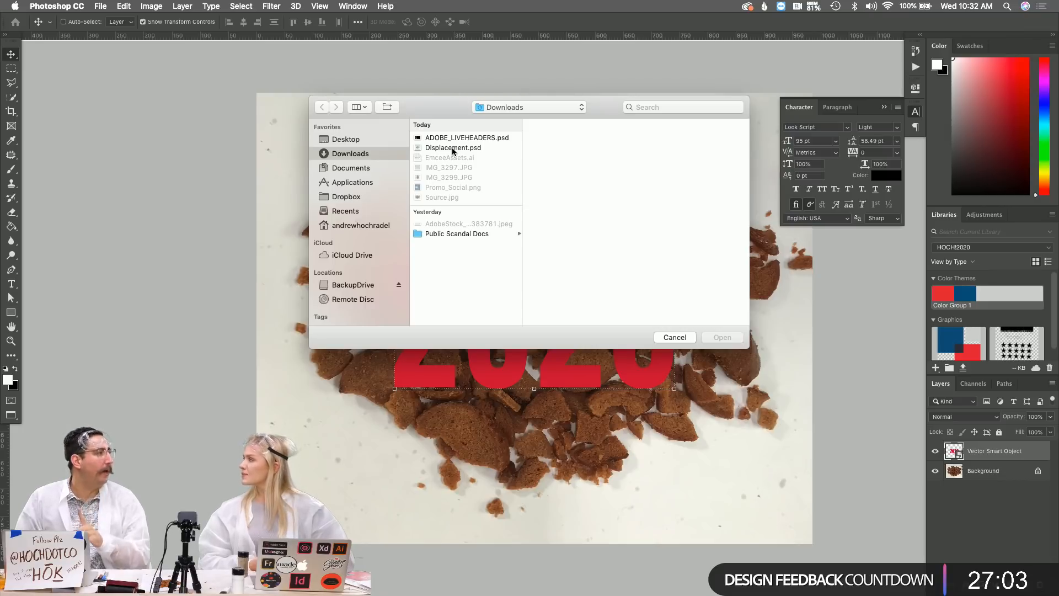
{"action": "left_click", "coordinate": [467, 147]}
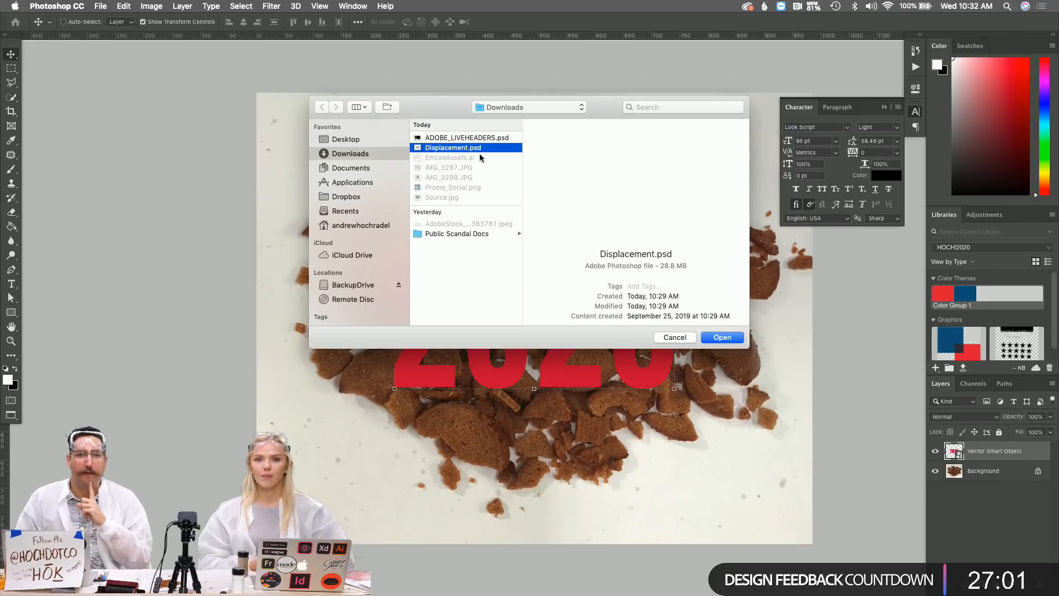
{"action": "left_click", "coordinate": [722, 336]}
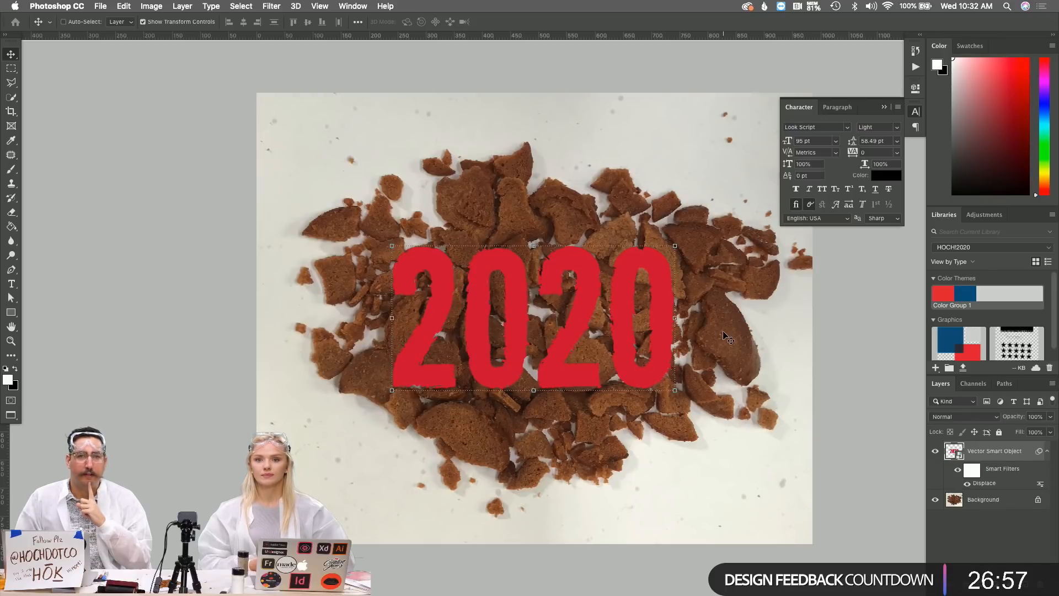
Inspect the displaced lettering's edges up close and set the 2020 layer's blend mode to Multiply
{"action": "key", "text": "z"}
{"action": "left_click", "coordinate": [513, 313]}
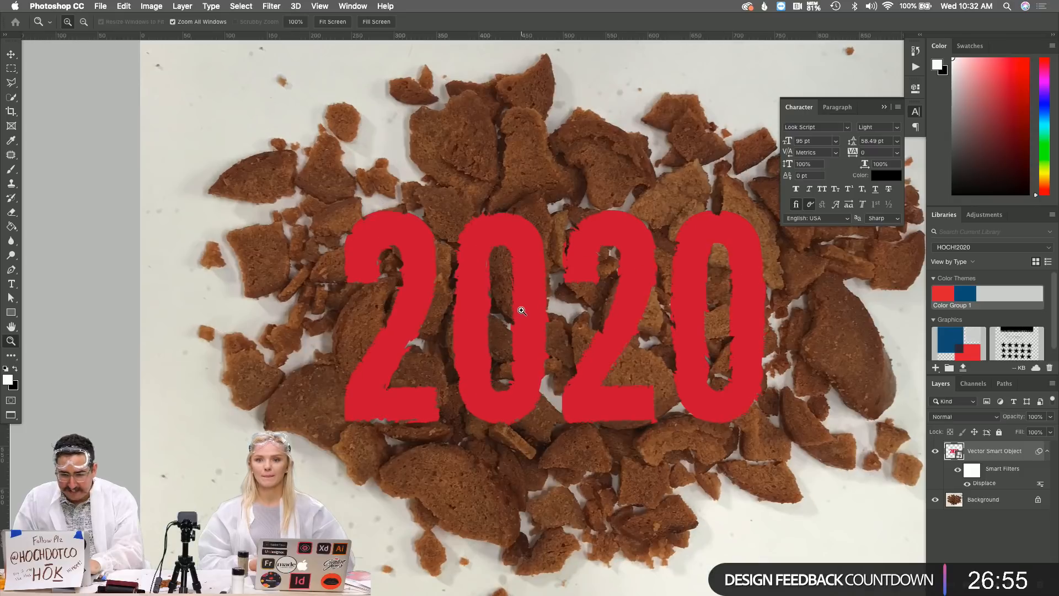
{"action": "left_click", "coordinate": [521, 311]}
{"action": "left_click", "coordinate": [602, 249]}
{"action": "left_click", "coordinate": [604, 249]}
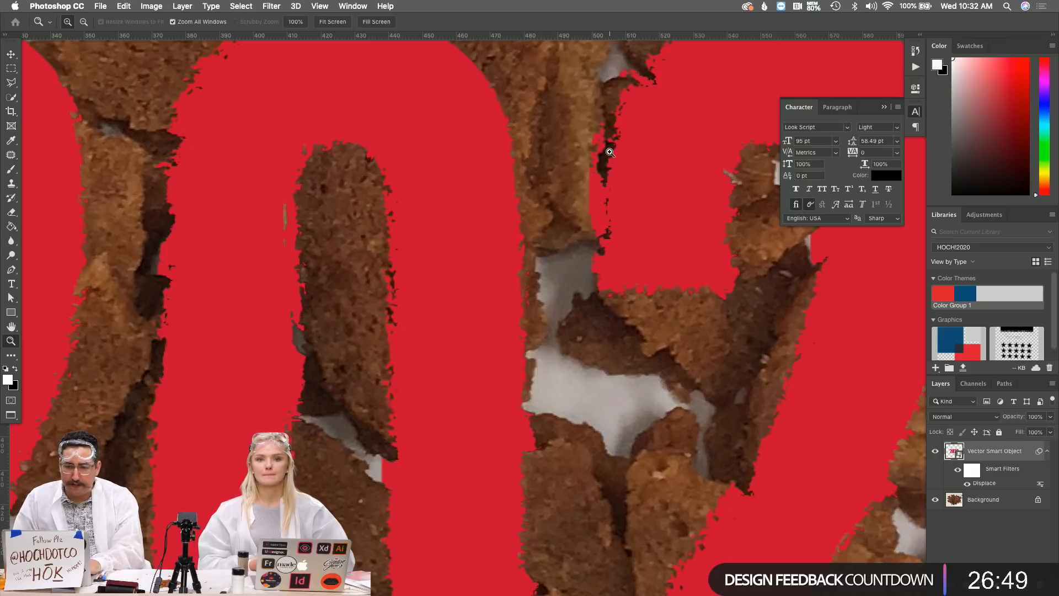
{"action": "scroll", "coordinate": [610, 151], "scroll_direction": "left", "scroll_amount": 10}
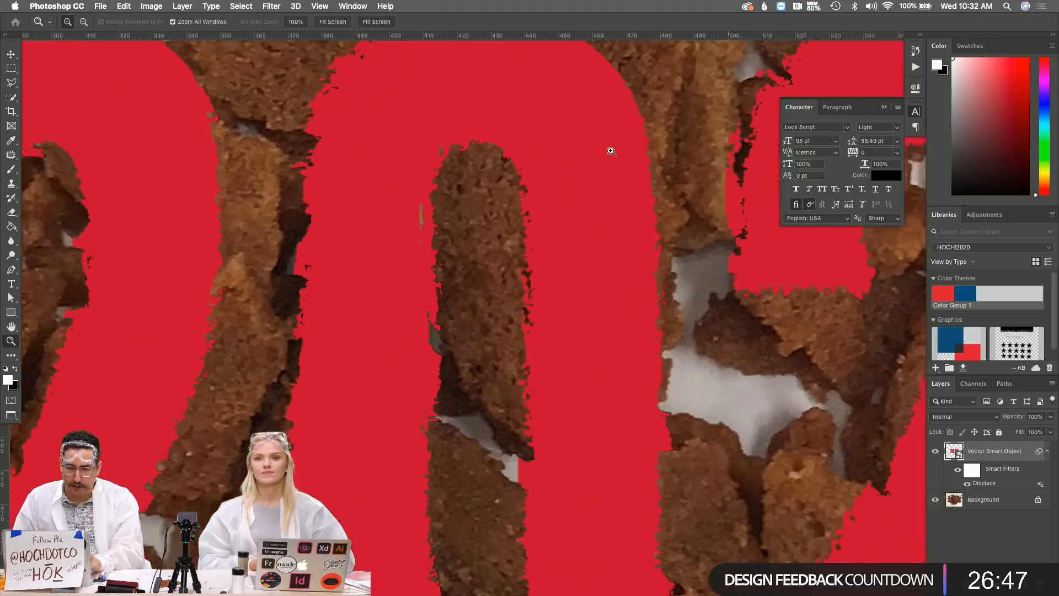
{"action": "scroll", "coordinate": [610, 151], "scroll_direction": "left", "scroll_amount": 4}
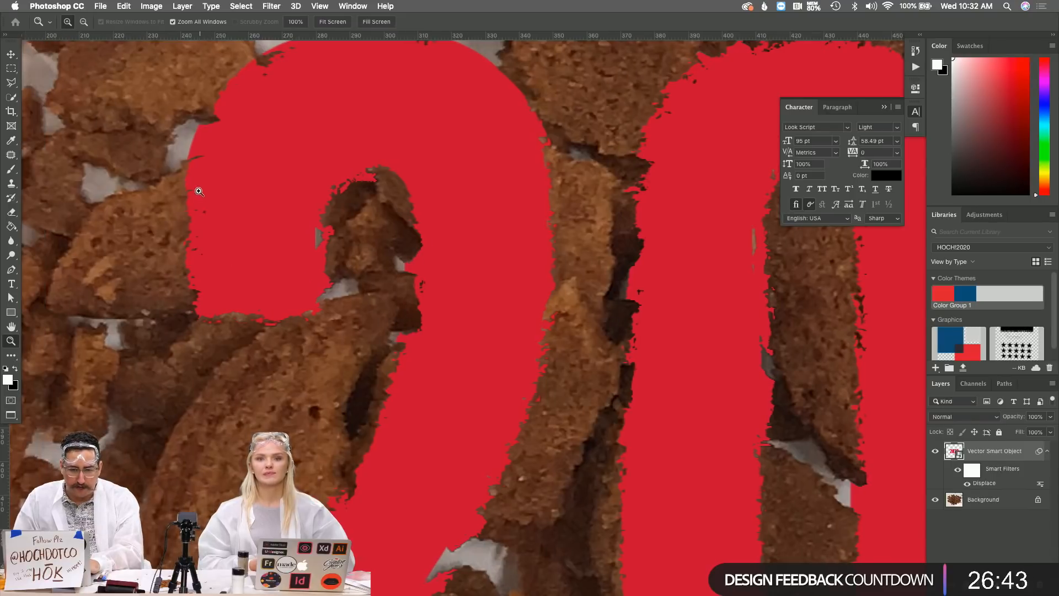
{"action": "left_click", "coordinate": [963, 417]}
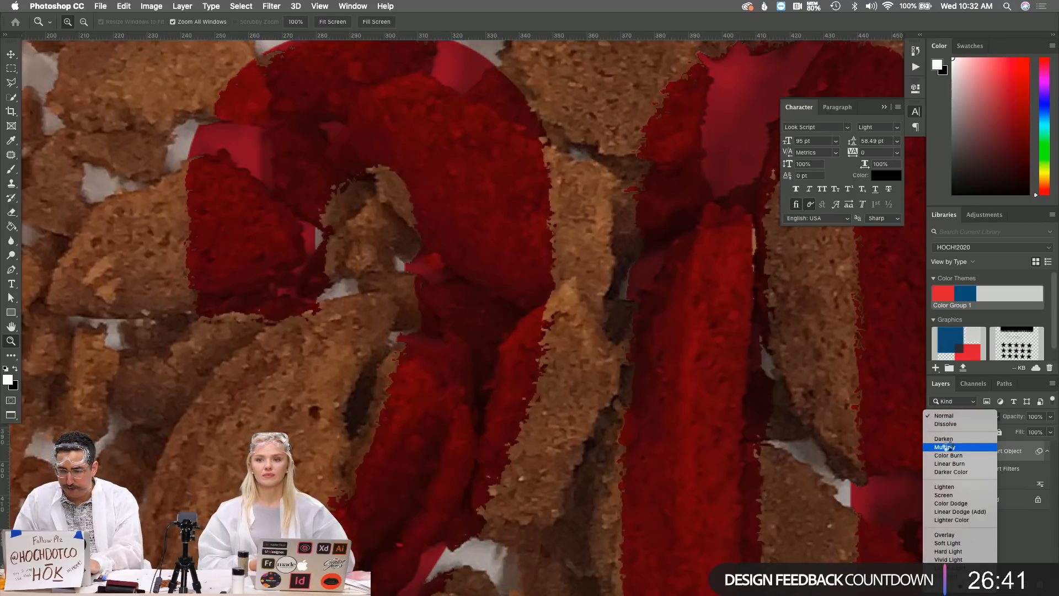
{"action": "left_click", "coordinate": [944, 448]}
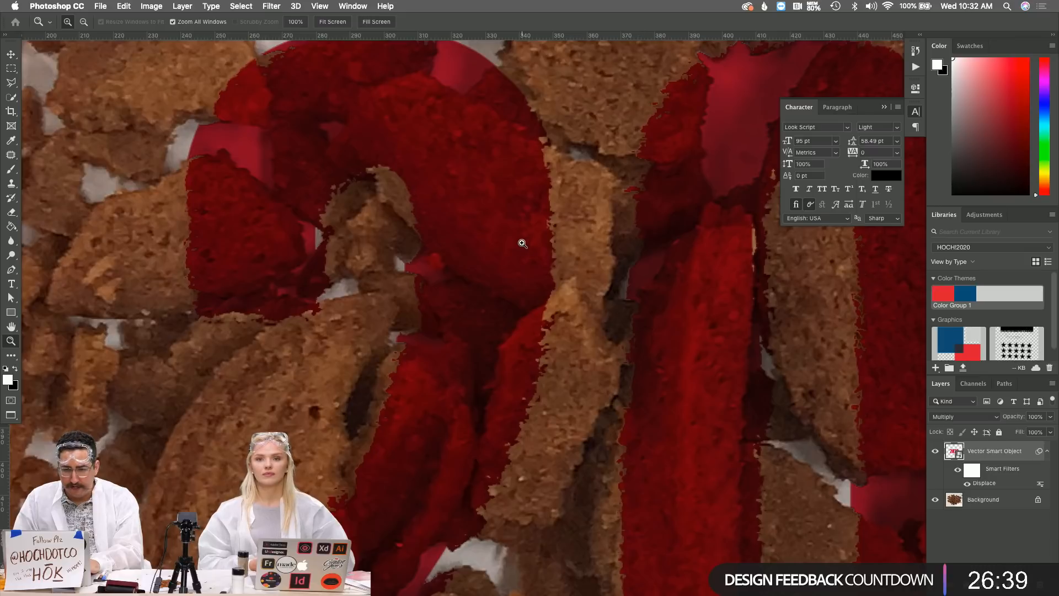
Examine how the multiplied 2020 lettering blends with the crumb texture, both in close-up and across the whole word
{"action": "scroll", "coordinate": [524, 241], "scroll_direction": "right", "scroll_amount": 4}
{"action": "scroll", "coordinate": [522, 243], "scroll_direction": "up", "scroll_amount": 2}
{"action": "scroll", "coordinate": [522, 243], "scroll_direction": "right", "scroll_amount": 1}
{"action": "scroll", "coordinate": [522, 243], "scroll_direction": "right", "scroll_amount": 6}
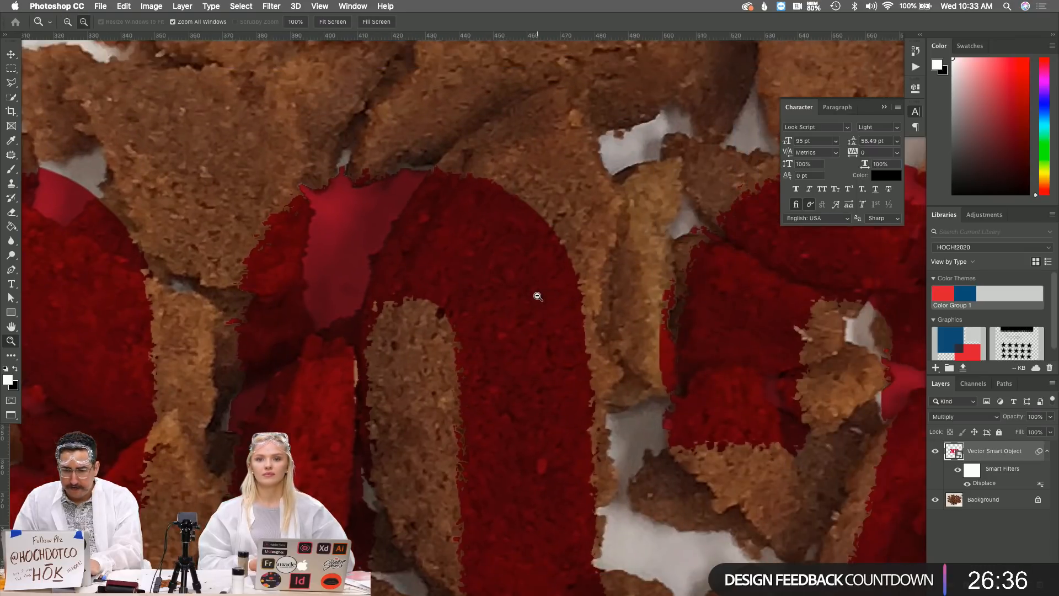
{"action": "left_click", "coordinate": [537, 296], "text": "alt"}
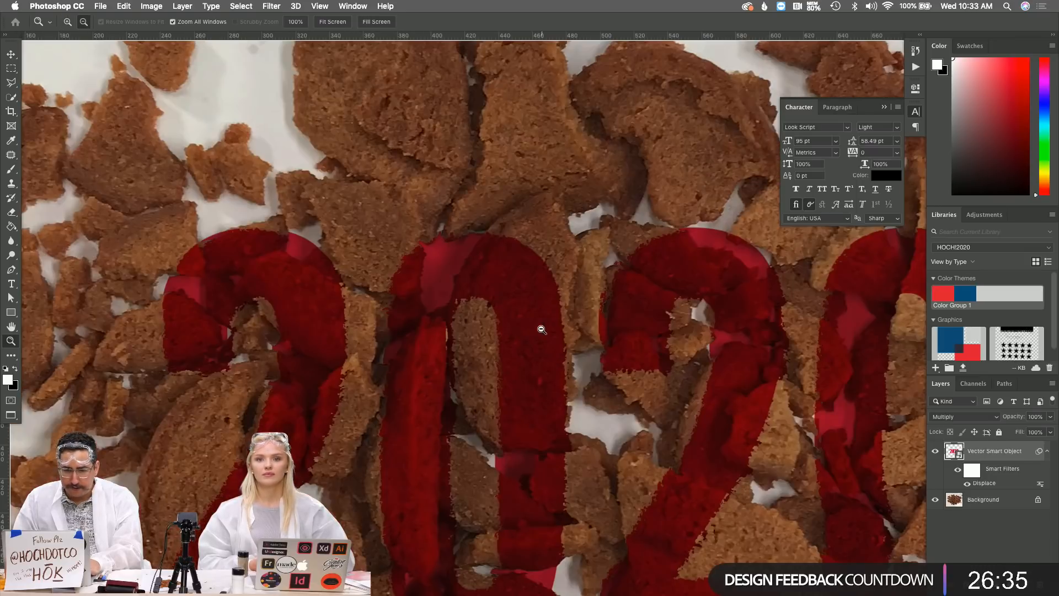
{"action": "left_click", "coordinate": [537, 326], "text": "alt"}
{"action": "scroll", "coordinate": [537, 326], "scroll_direction": "right", "scroll_amount": 5}
{"action": "scroll", "coordinate": [538, 326], "scroll_direction": "down", "scroll_amount": 3}
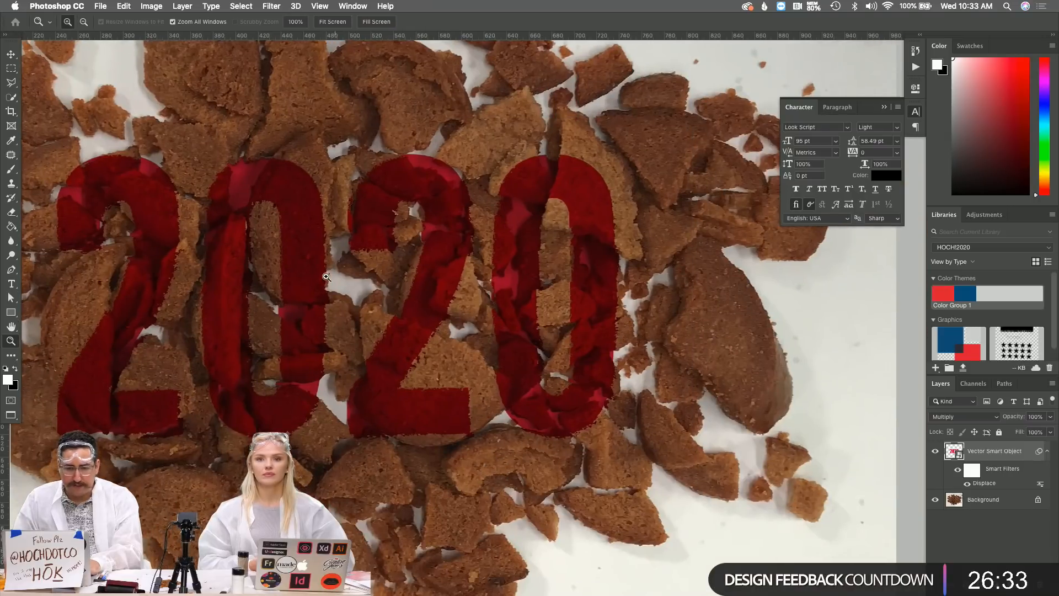
Change the 2020 layer's blend mode to Linear Burn while viewing the third digit up close
{"action": "left_click", "coordinate": [385, 310]}
{"action": "left_click", "coordinate": [395, 384]}
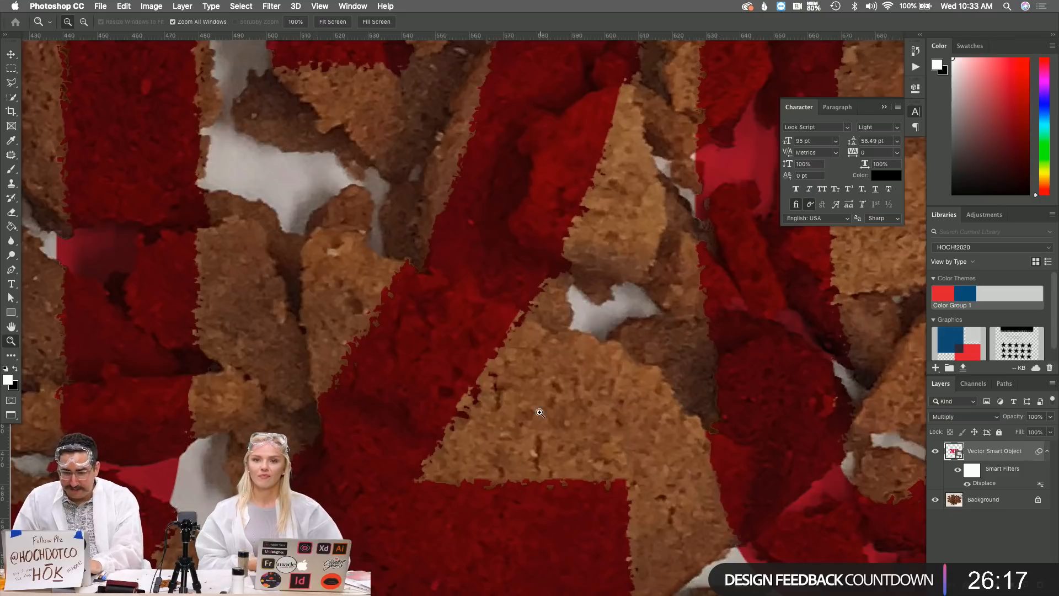
{"action": "left_click", "coordinate": [958, 421]}
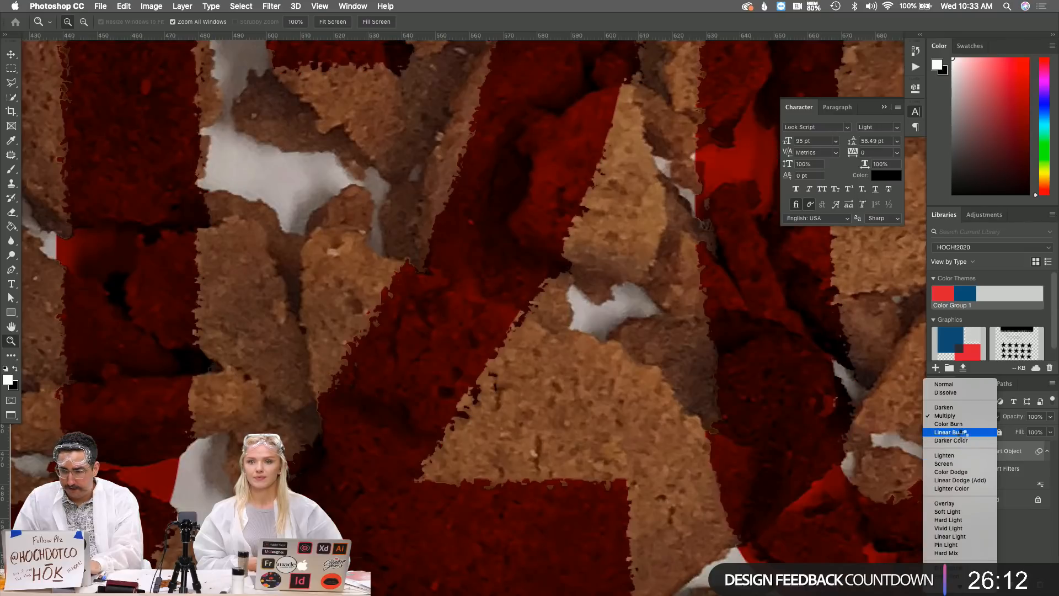
{"action": "left_click", "coordinate": [960, 432]}
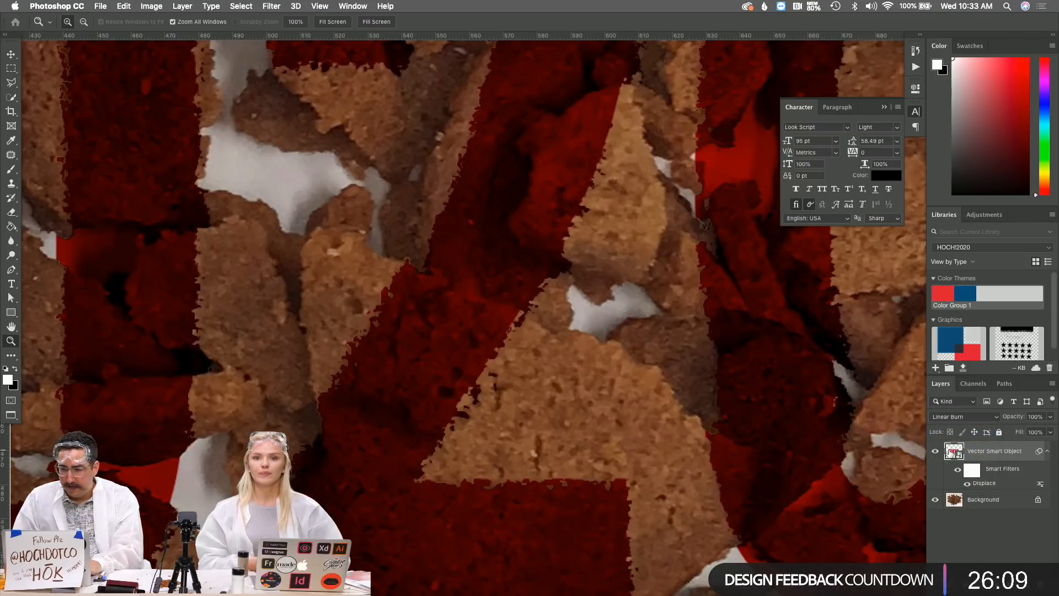
Hide the 2020 layer and add a Gradient Map adjustment with Reverse enabled directly above the Background layer
{"action": "left_click", "coordinate": [936, 451]}
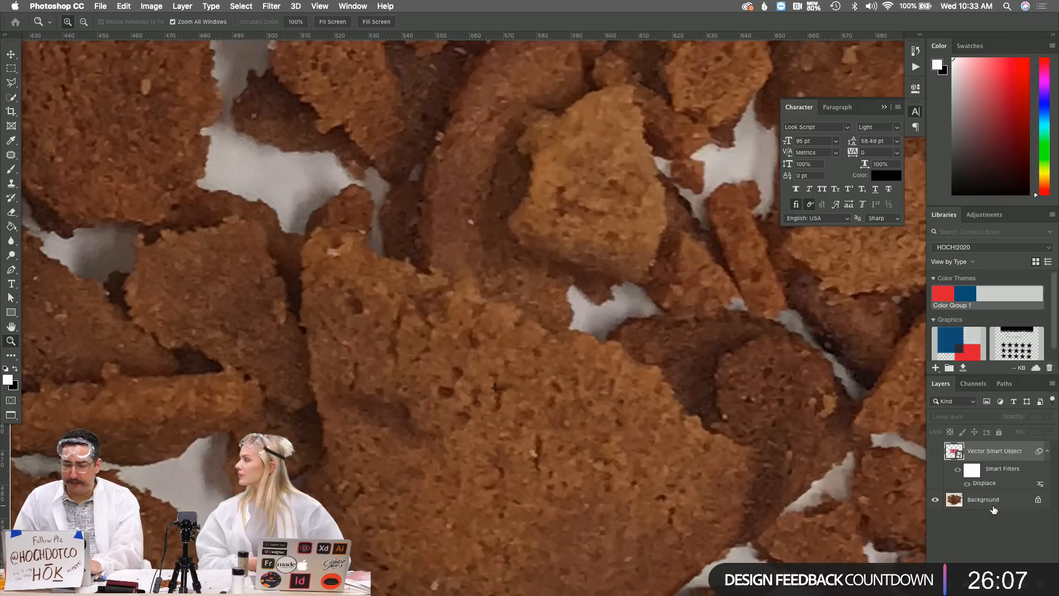
{"action": "left_click", "coordinate": [984, 505]}
{"action": "left_click", "coordinate": [1000, 584]}
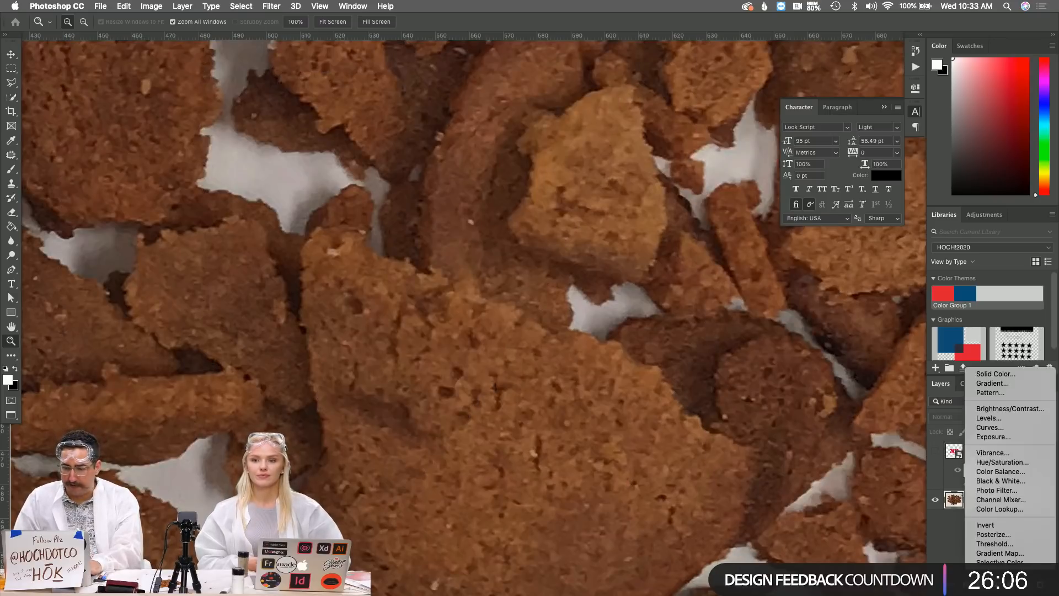
{"action": "left_click", "coordinate": [999, 553]}
{"action": "left_click", "coordinate": [772, 147]}
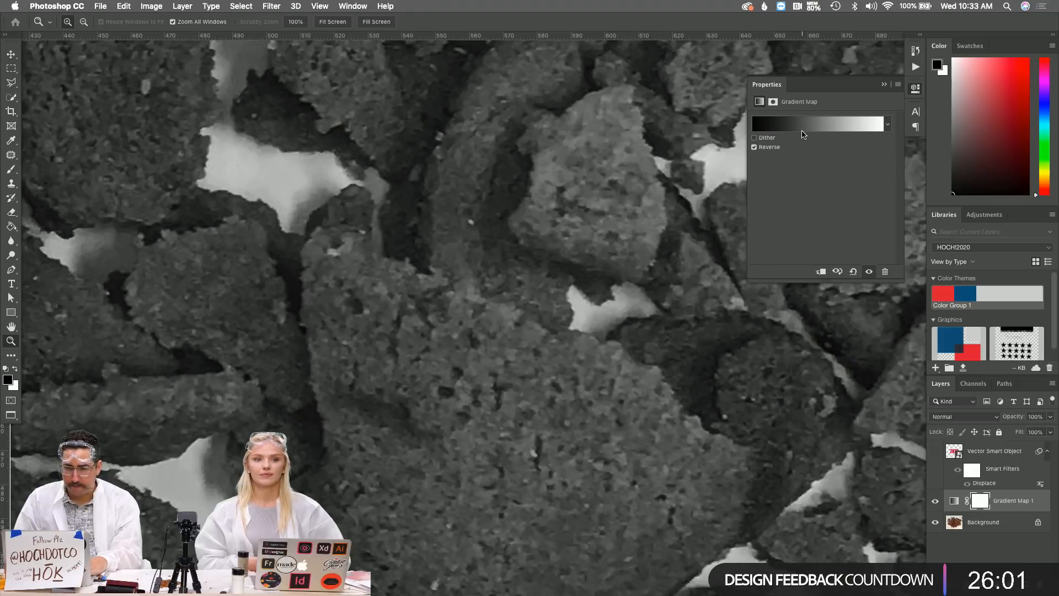
Raise the gradient map's contrast by moving its black stop to 85% and its white stop close to it, keeping only the deepest crumb shadows dark
{"action": "left_click", "coordinate": [801, 126]}
{"action": "left_click_drag", "start_coordinate": [39, 318], "coordinate": [152, 318]}
{"action": "left_click_drag", "start_coordinate": [253, 318], "coordinate": [220, 319]}
{"action": "left_click", "coordinate": [202, 317]}
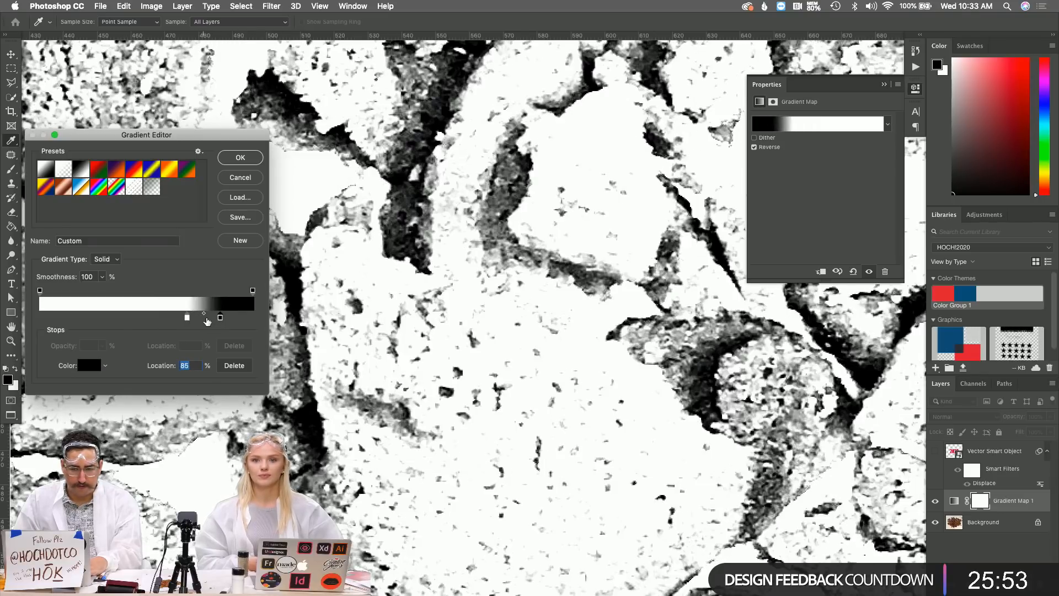
{"action": "left_click", "coordinate": [240, 158]}
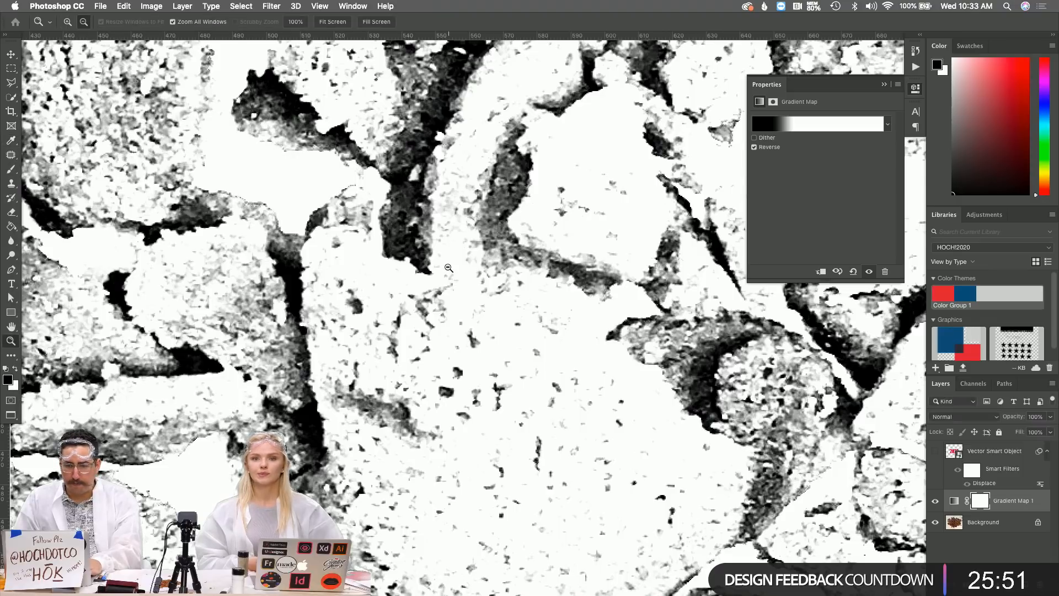
{"action": "left_click", "coordinate": [448, 267], "text": "alt"}
{"action": "scroll", "coordinate": [448, 267], "scroll_direction": "up", "scroll_amount": 3}
{"action": "scroll", "coordinate": [447, 268], "scroll_direction": "left", "scroll_amount": 2}
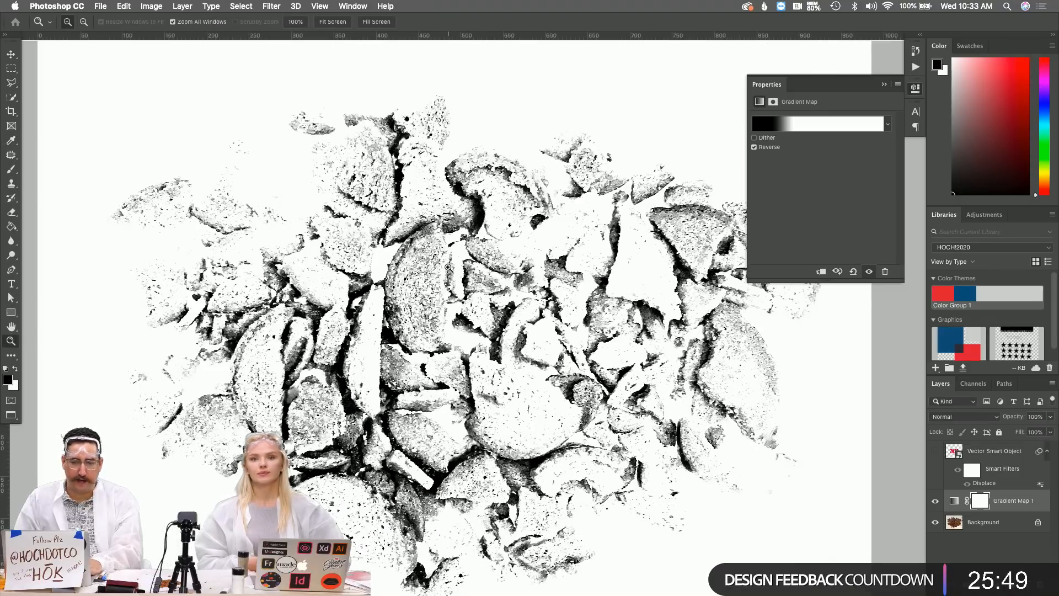
{"action": "scroll", "coordinate": [448, 267], "scroll_direction": "down", "scroll_amount": 2}
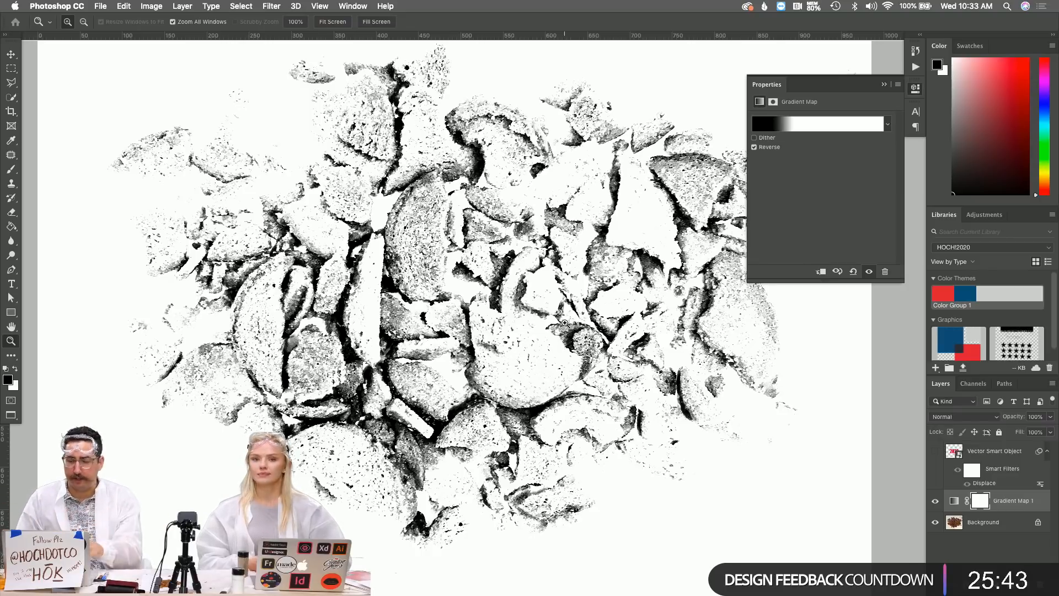
Load the RGB composite channel's bright areas as a selection and check its outline around the crumbs up close
{"action": "left_click", "coordinate": [977, 387]}
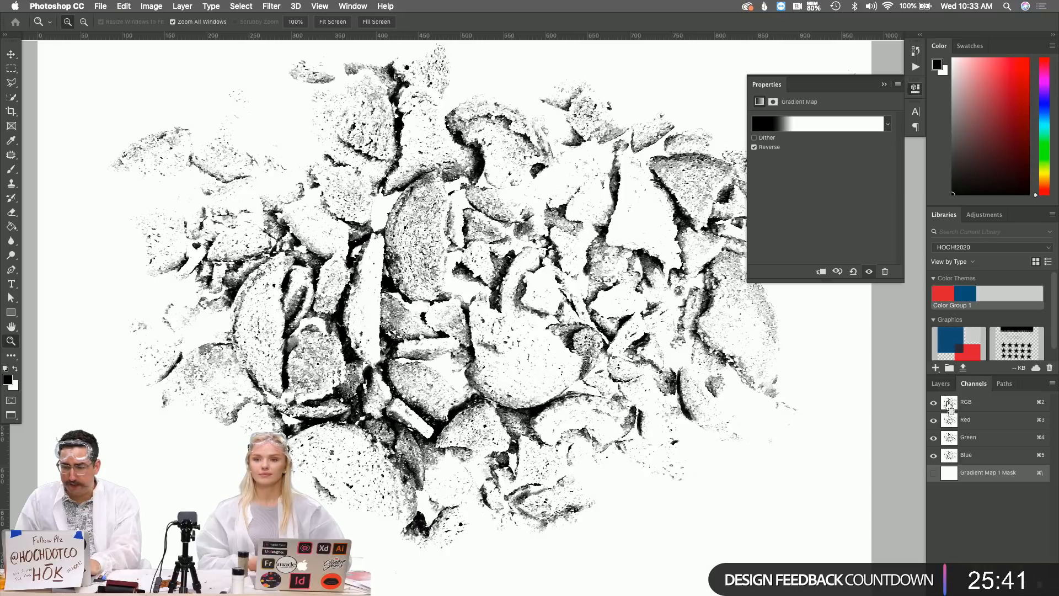
{"action": "left_click", "coordinate": [949, 407], "text": "super"}
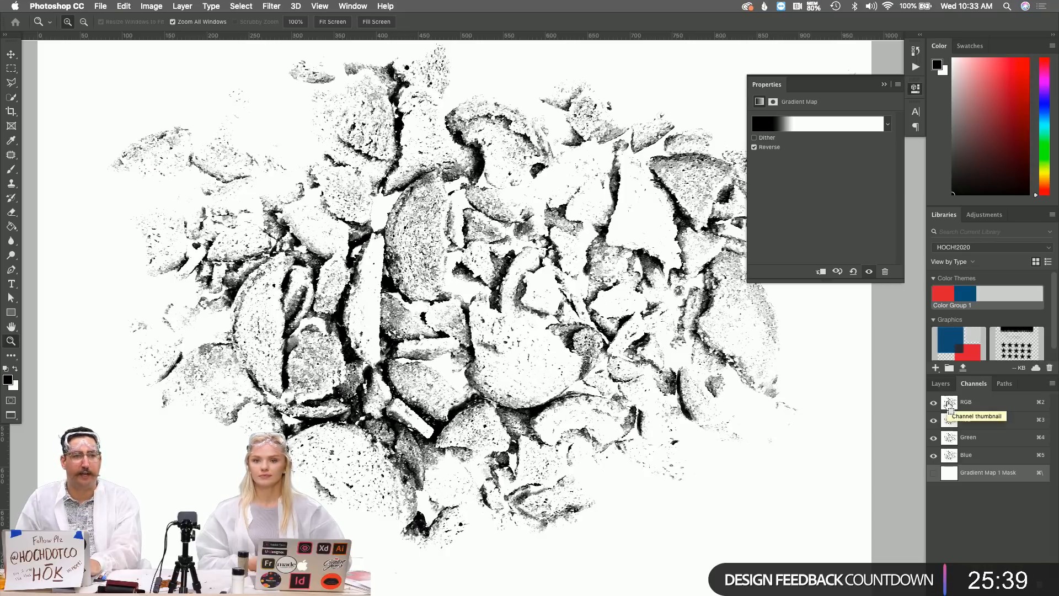
{"action": "left_click", "coordinate": [940, 384]}
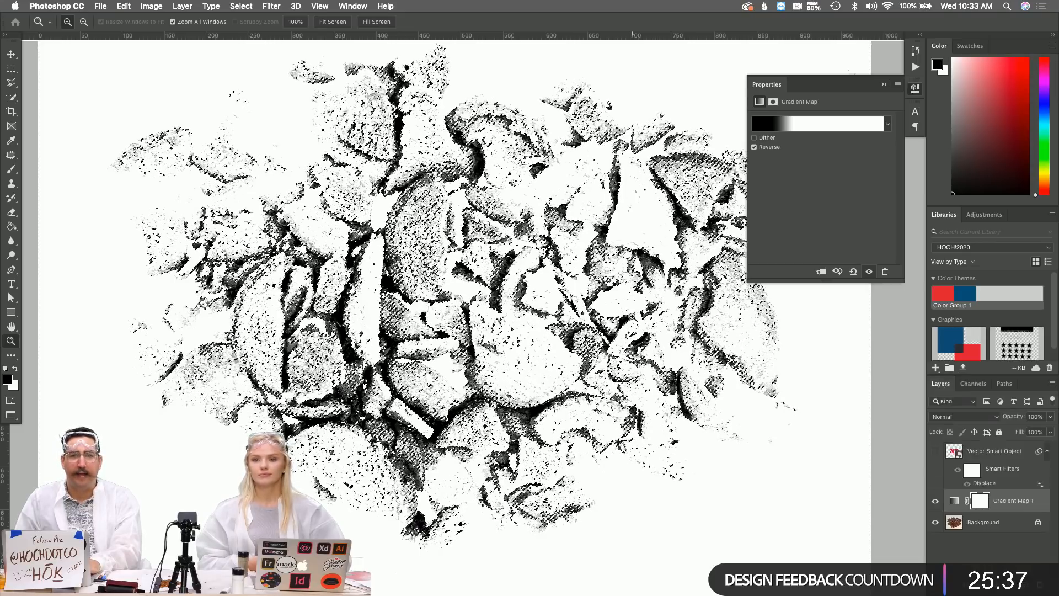
{"action": "left_click", "coordinate": [544, 300]}
{"action": "left_click", "coordinate": [545, 301]}
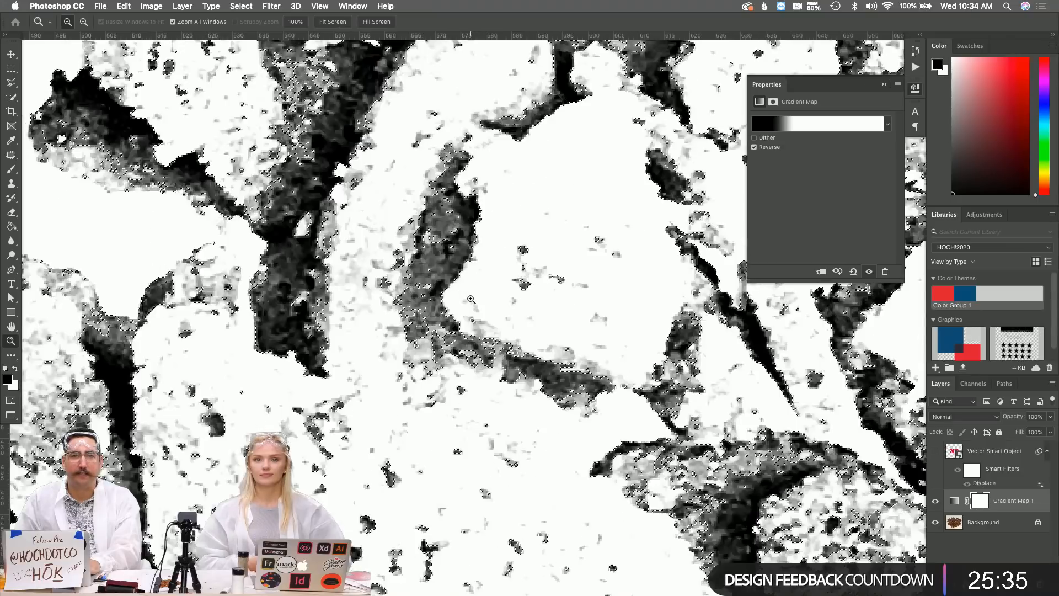
{"action": "left_click", "coordinate": [472, 300]}
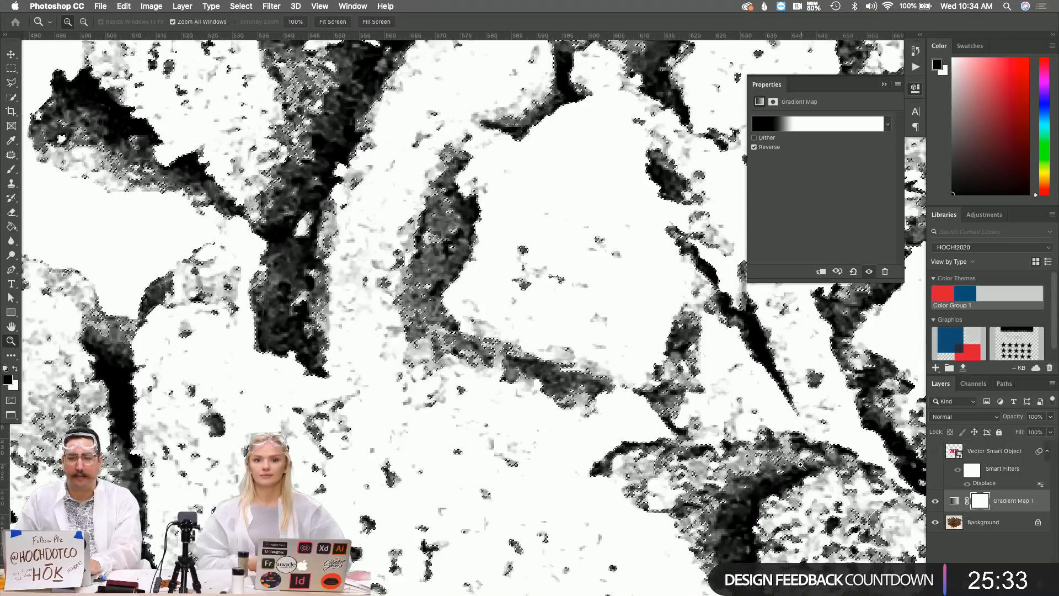
{"action": "left_click", "coordinate": [966, 386]}
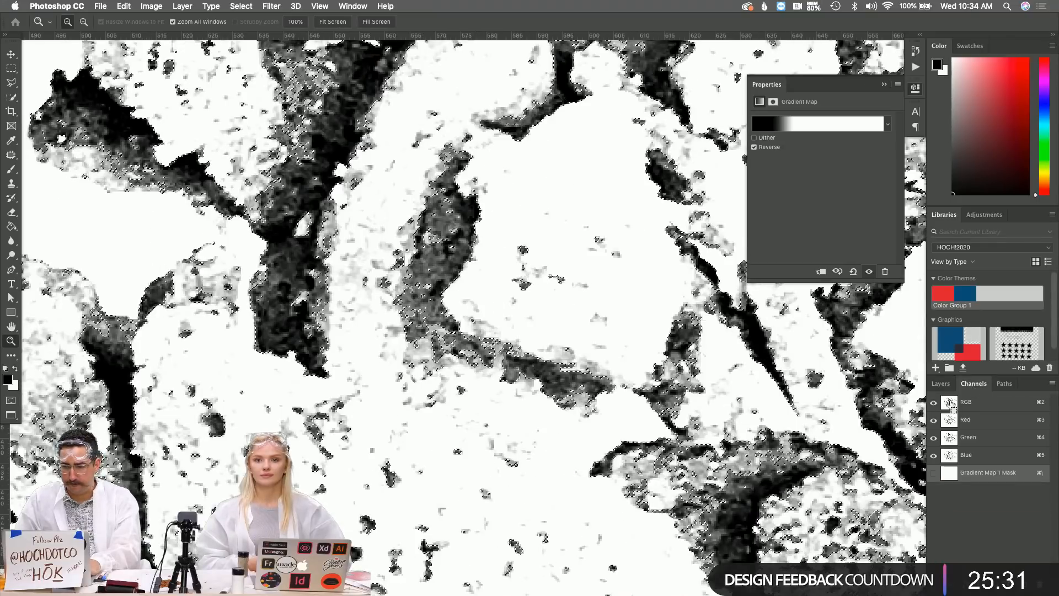
{"action": "left_click", "coordinate": [940, 384]}
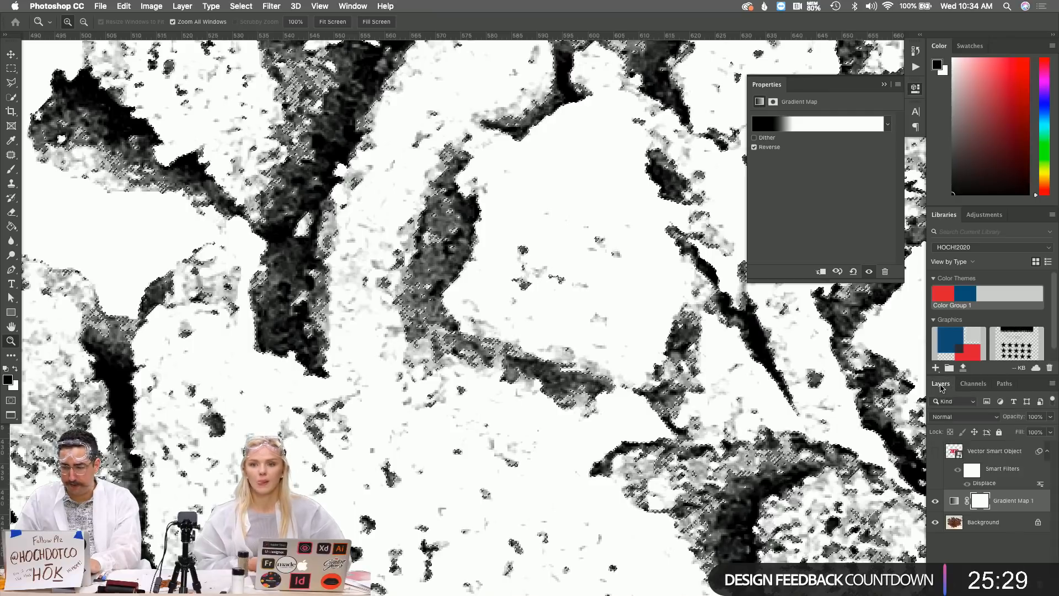
Hide the Gradient Map and Background layers, show the 2020 layer, and add a layer mask to it from the selection
{"action": "left_click_drag", "start_coordinate": [934, 499], "coordinate": [934, 522]}
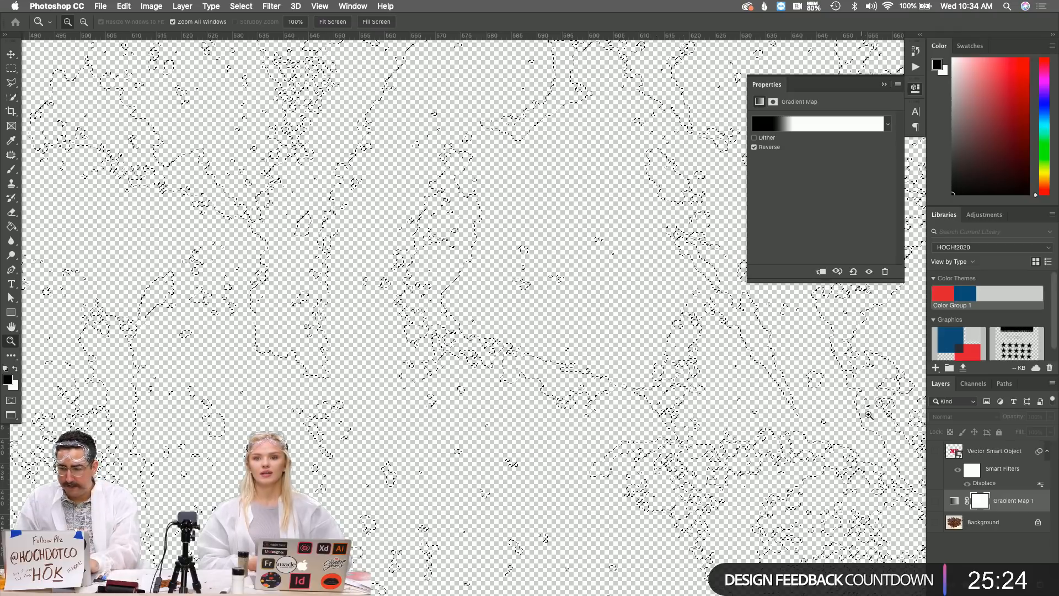
{"action": "left_click", "coordinate": [935, 451]}
{"action": "left_click", "coordinate": [996, 453]}
{"action": "scroll", "coordinate": [606, 293], "scroll_direction": "up", "scroll_amount": 10}
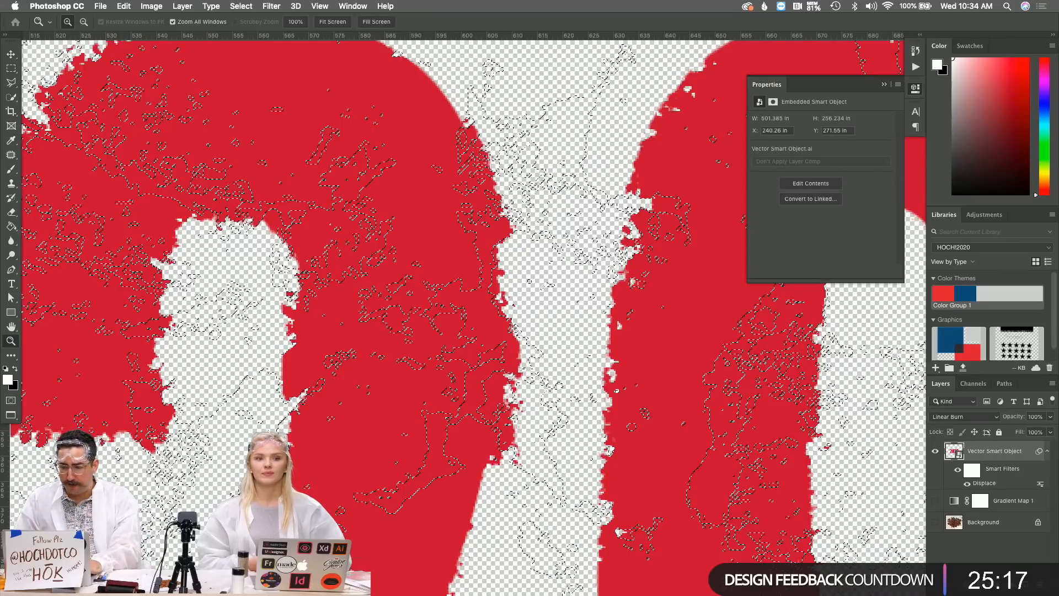
{"action": "left_click", "coordinate": [983, 584]}
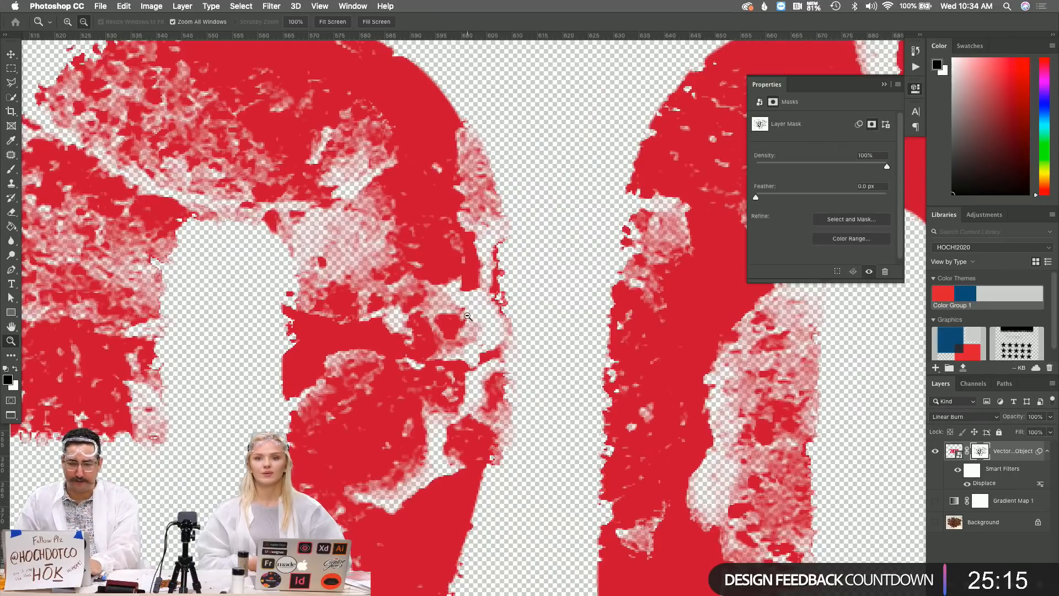
Review the masked 2020 lettering by itself, and turn the Gradient Map and Background layers back on beneath it
{"action": "left_click", "coordinate": [496, 324], "text": "alt"}
{"action": "left_click", "coordinate": [513, 329], "text": "alt"}
{"action": "left_click", "coordinate": [514, 329], "text": "alt"}
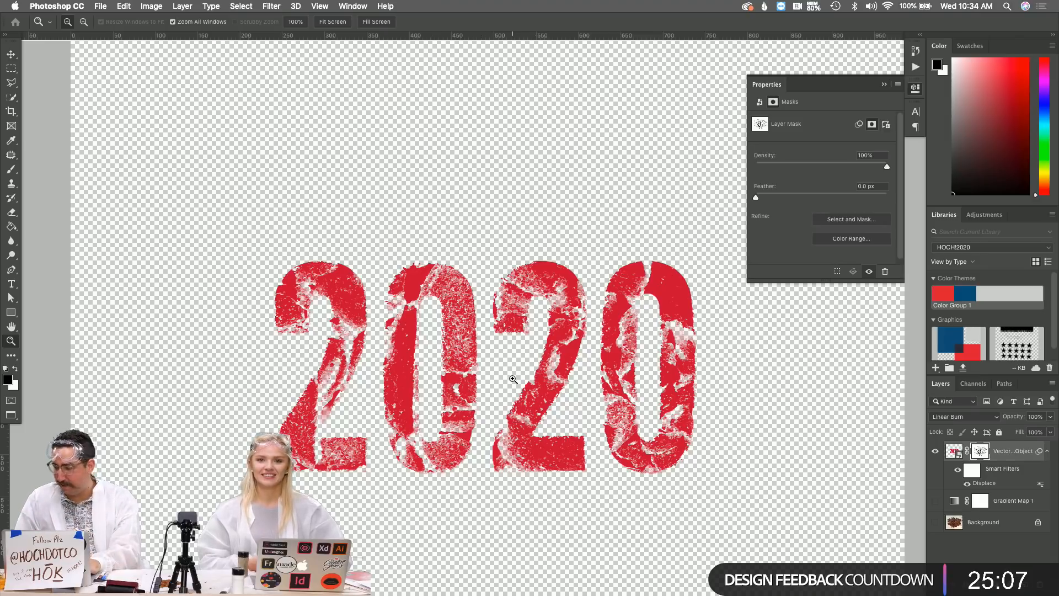
{"action": "left_click", "coordinate": [513, 380]}
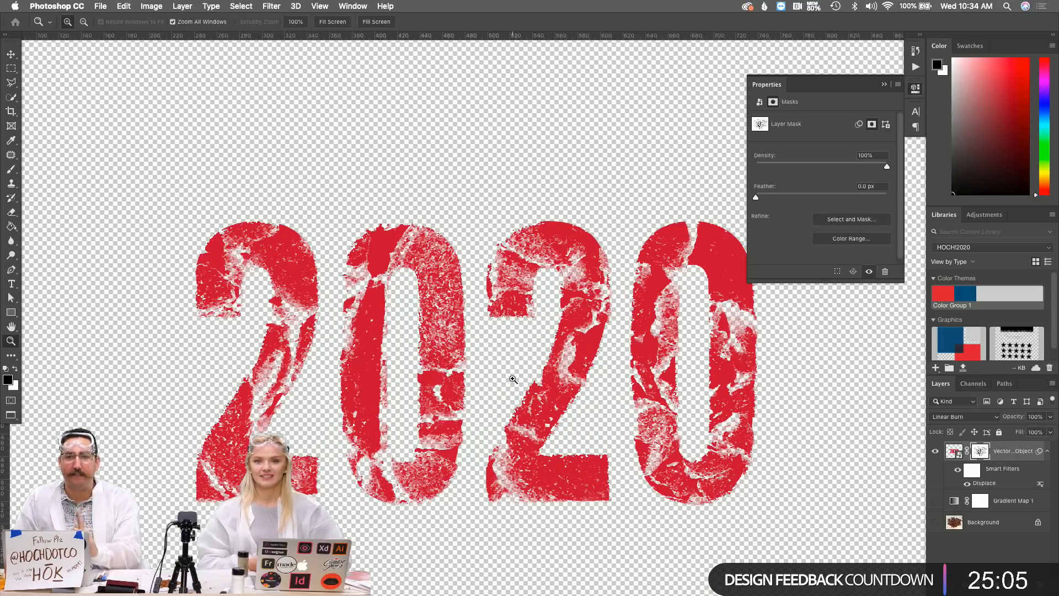
{"action": "left_click", "coordinate": [512, 379]}
{"action": "left_click", "coordinate": [935, 500]}
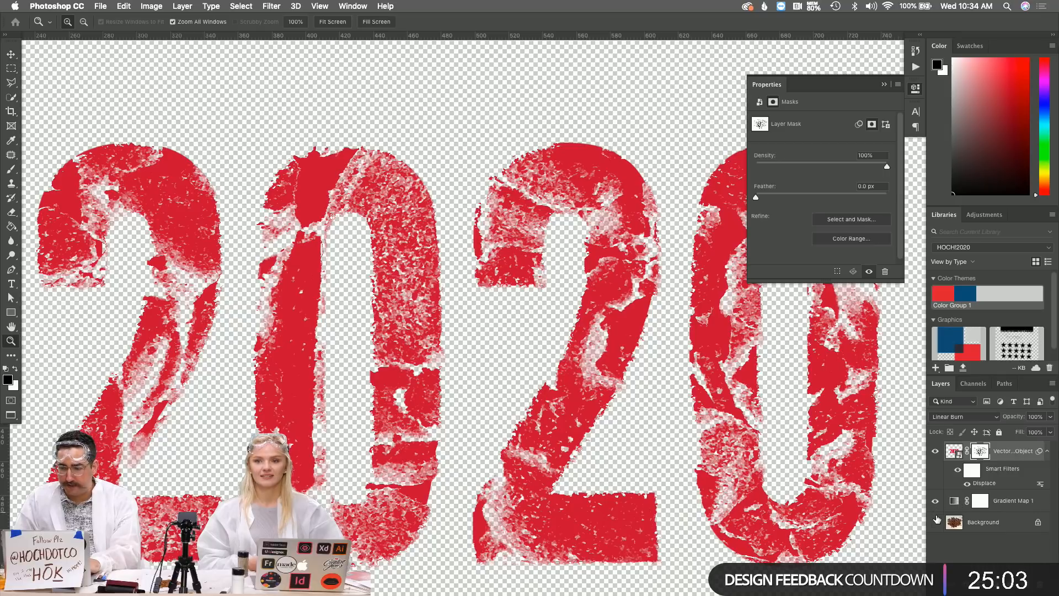
{"action": "left_click", "coordinate": [935, 521]}
{"action": "left_click", "coordinate": [582, 377], "text": "alt"}
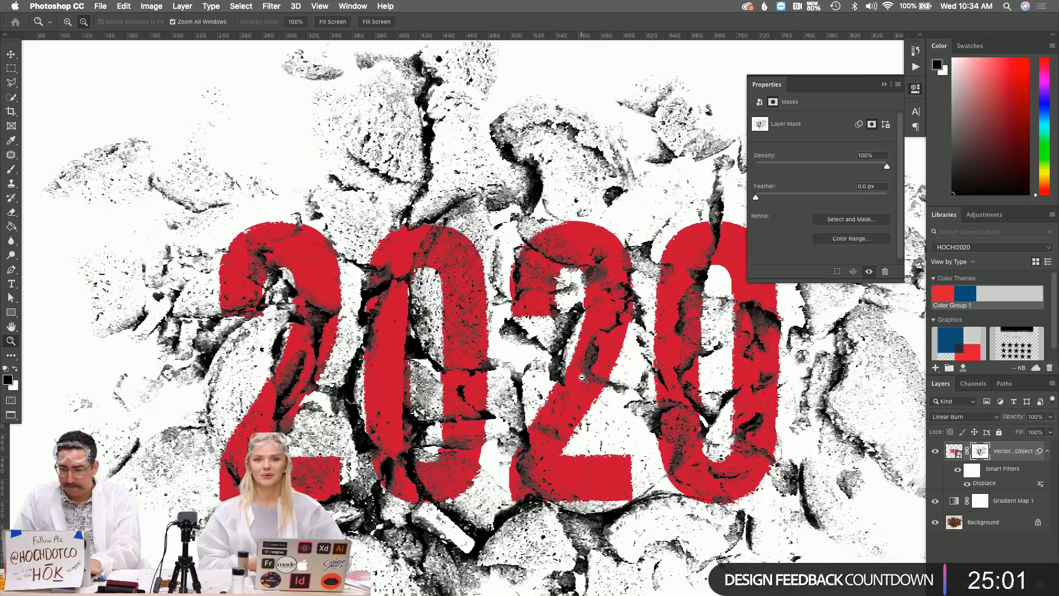
{"action": "left_click", "coordinate": [582, 377], "text": "alt"}
Soften the gradient map's contrast by moving its black stop to the far end and its white stop to 47%
{"action": "left_click", "coordinate": [954, 502]}
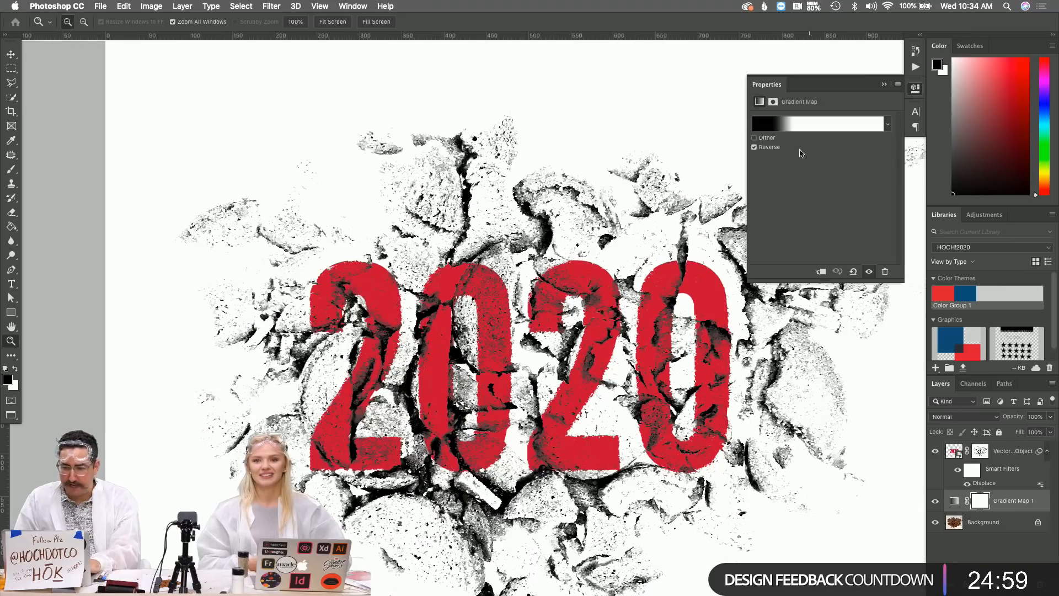
{"action": "left_click", "coordinate": [790, 126]}
{"action": "left_click_drag", "start_coordinate": [186, 318], "coordinate": [40, 319]}
{"action": "left_click_drag", "start_coordinate": [219, 319], "coordinate": [253, 318]}
{"action": "left_click_drag", "start_coordinate": [40, 320], "coordinate": [142, 321]}
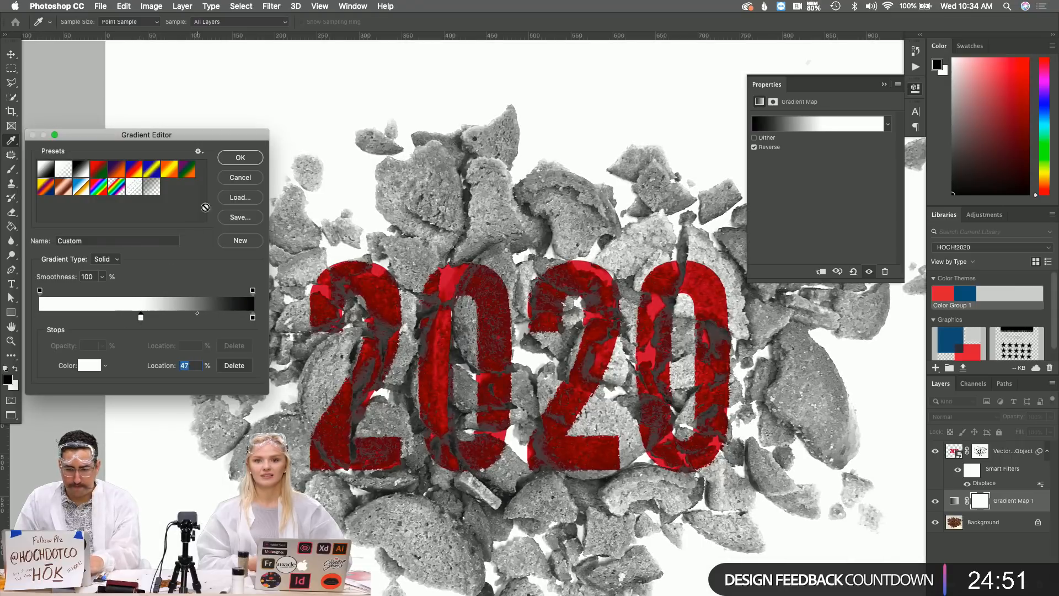
{"action": "left_click", "coordinate": [243, 160]}
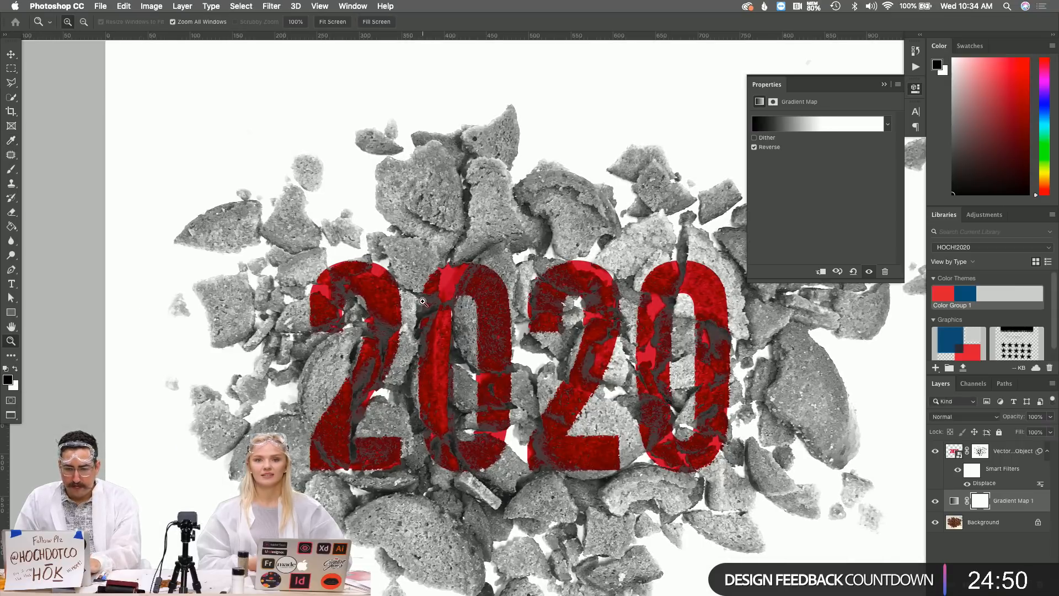
Inspect the red texture on the third digit up close and invert the 2020 layer's mask
{"action": "left_click", "coordinate": [537, 328]}
{"action": "scroll", "coordinate": [562, 322], "scroll_direction": "right", "scroll_amount": 5}
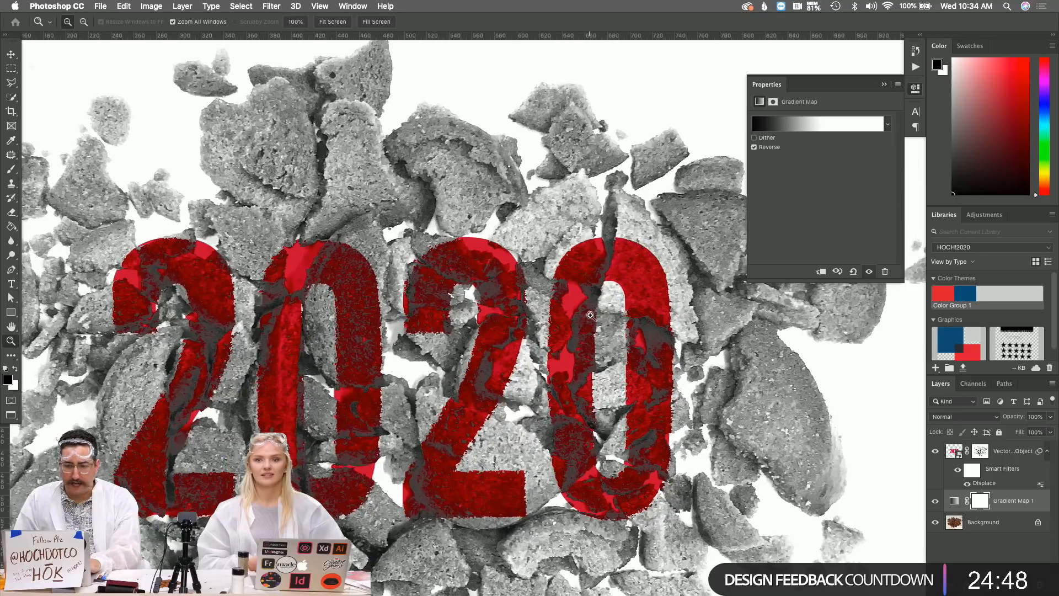
{"action": "left_click", "coordinate": [497, 298]}
{"action": "left_click", "coordinate": [496, 298]}
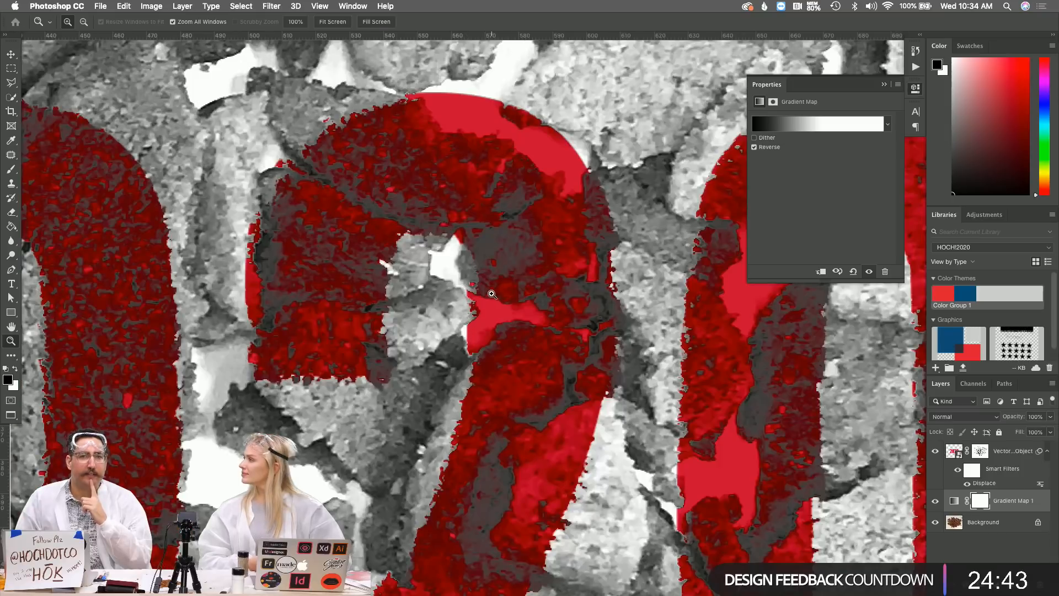
{"action": "left_click", "coordinate": [490, 267]}
{"action": "scroll", "coordinate": [535, 222], "scroll_direction": "up", "scroll_amount": 2}
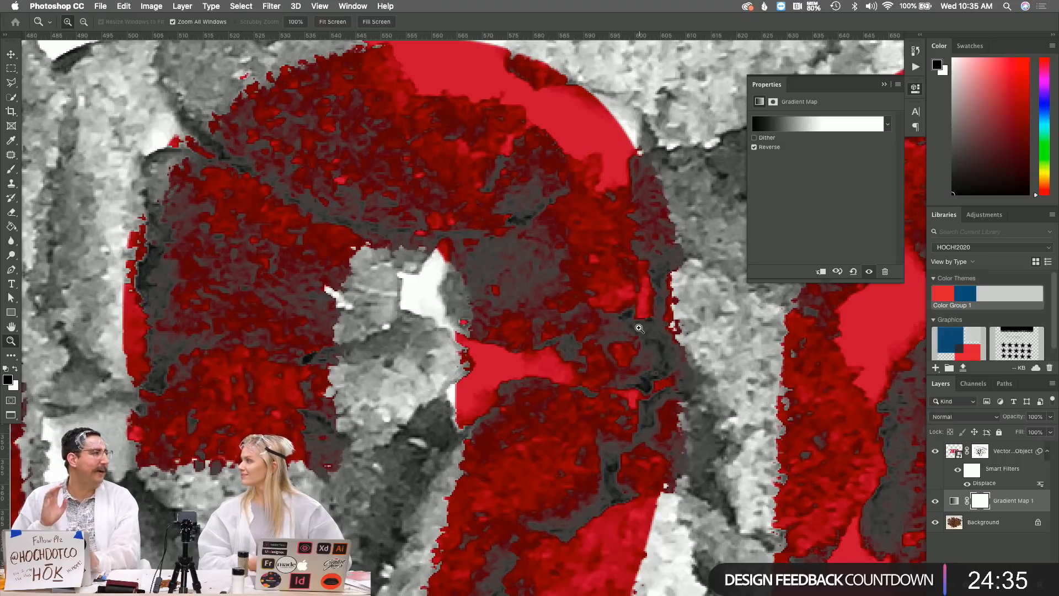
{"action": "left_click", "coordinate": [980, 452]}
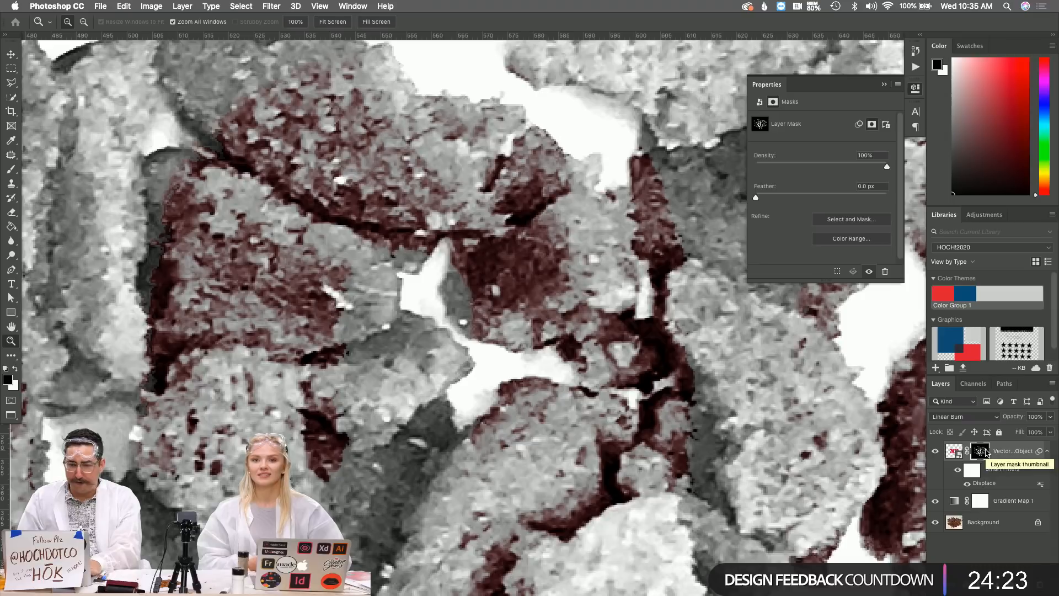
{"action": "key", "text": "ctrl+i"}
Change the 2020 layer's blend mode to Multiply while viewing the whole word
{"action": "left_click", "coordinate": [533, 318], "text": "alt"}
{"action": "left_click", "coordinate": [534, 318], "text": "alt"}
{"action": "left_click", "coordinate": [500, 349], "text": "alt"}
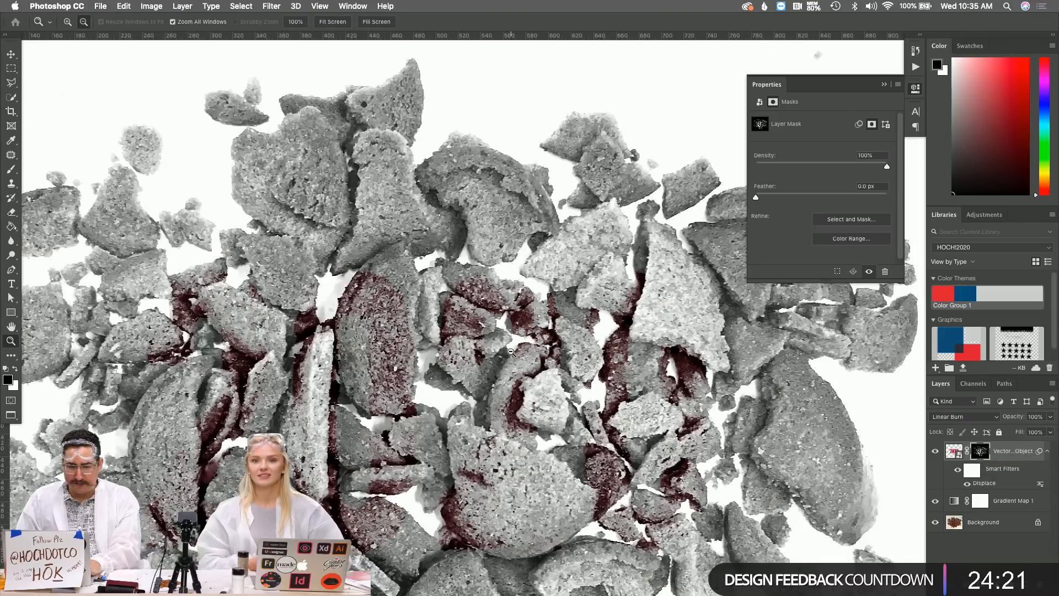
{"action": "left_click", "coordinate": [946, 417]}
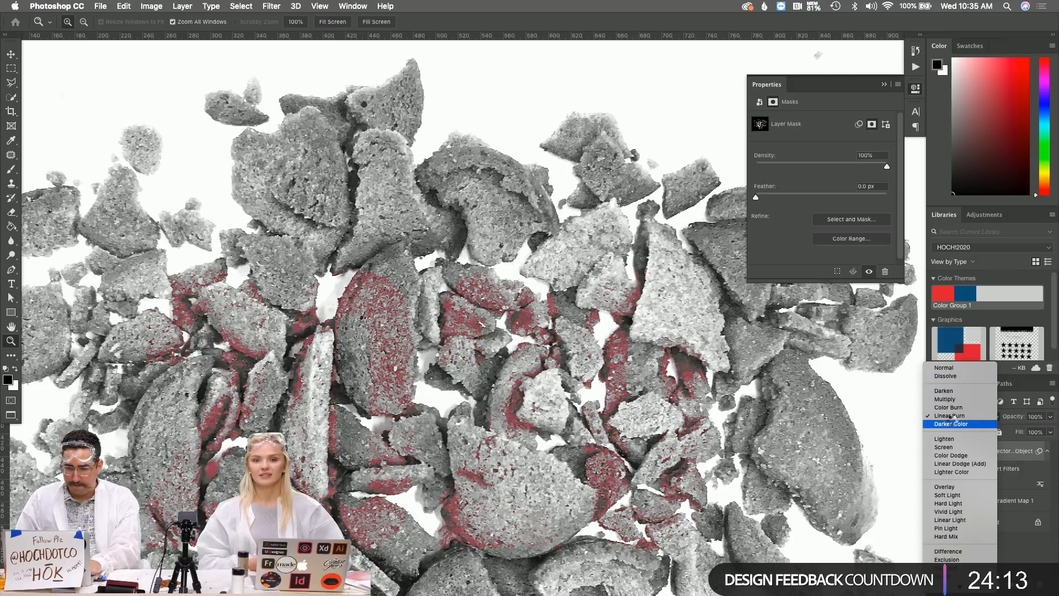
{"action": "left_click", "coordinate": [944, 398]}
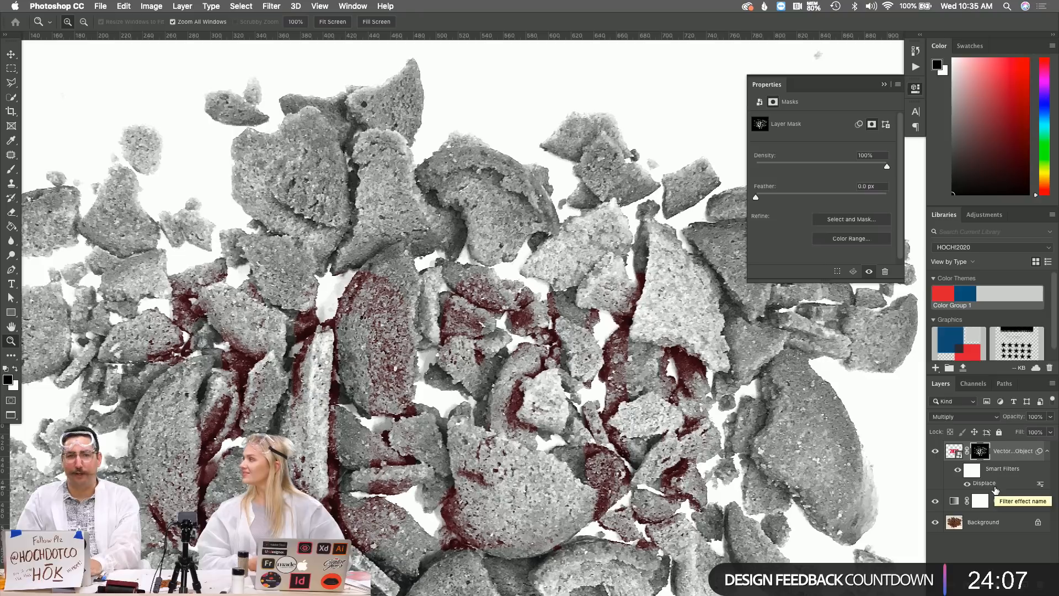
Stack extra copies of the 2020 layer by duplicating it, grouping the pair and duplicating the group, and compare the red intensity
{"action": "key", "text": "super+j"}
{"action": "key", "text": "x"}
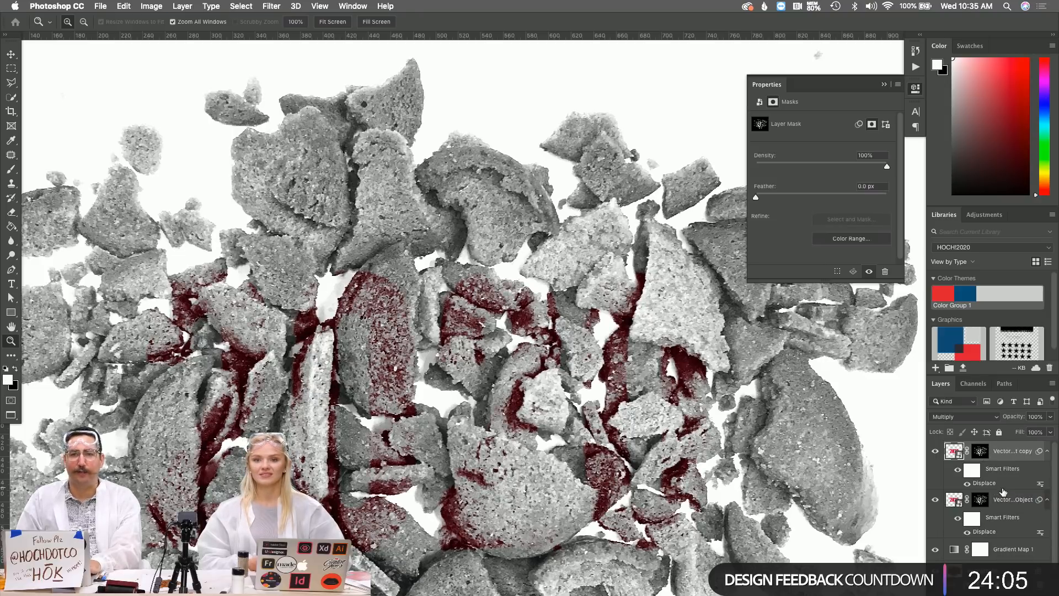
{"action": "left_click", "coordinate": [1001, 498], "text": "shift"}
{"action": "key", "text": "super+g"}
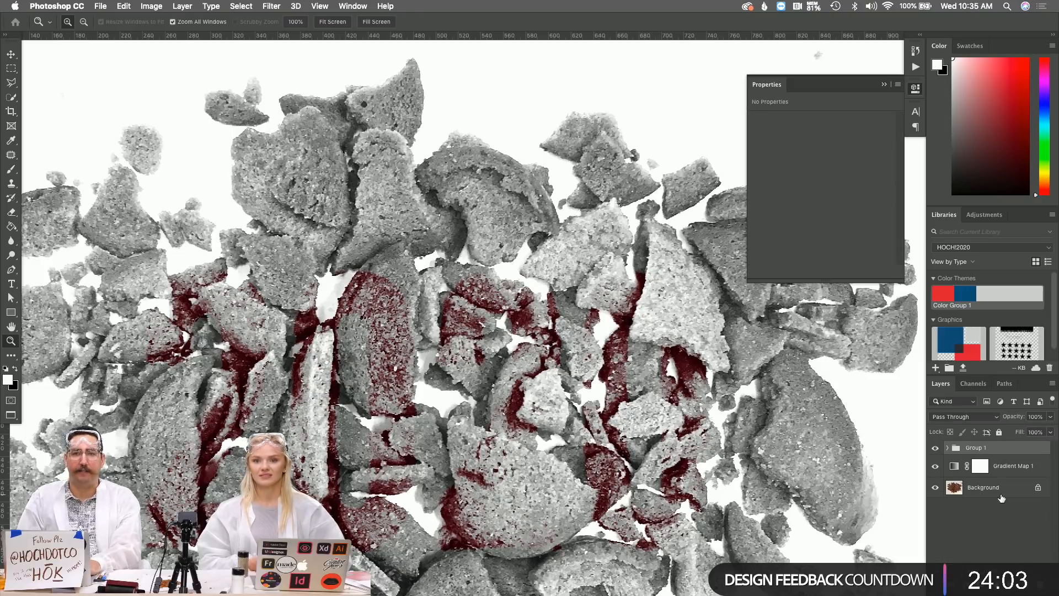
{"action": "key", "text": "super+j"}
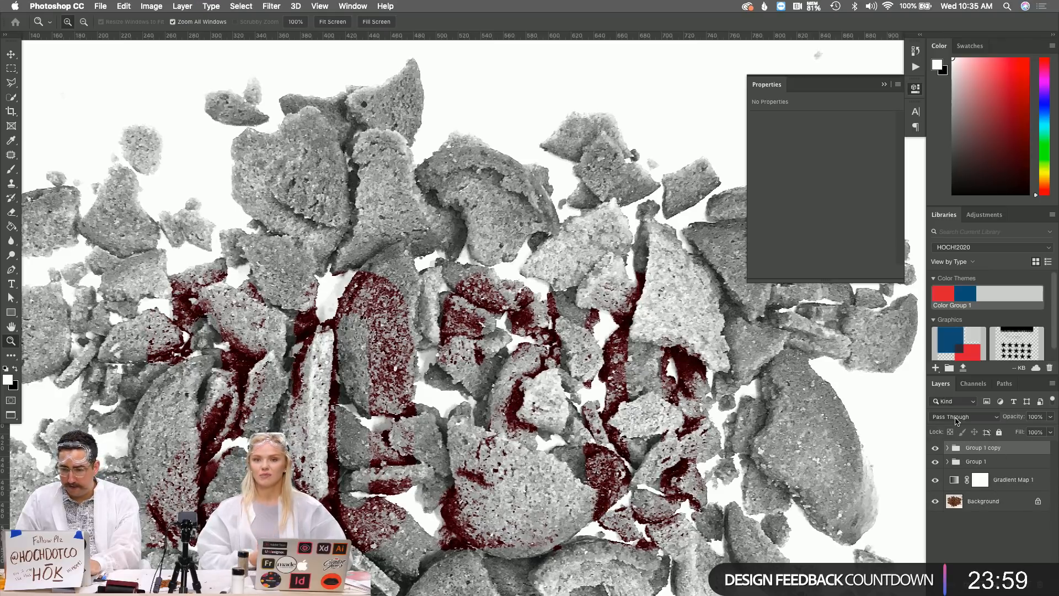
{"action": "left_click", "coordinate": [397, 327]}
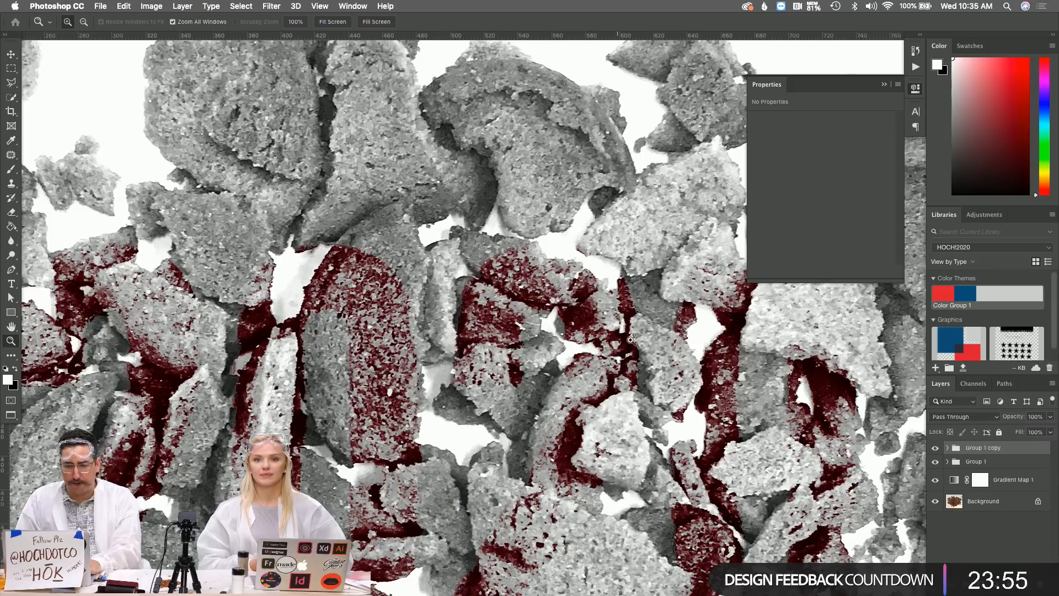
{"action": "left_click", "coordinate": [509, 398], "text": "alt"}
{"action": "left_click", "coordinate": [553, 412], "text": "alt"}
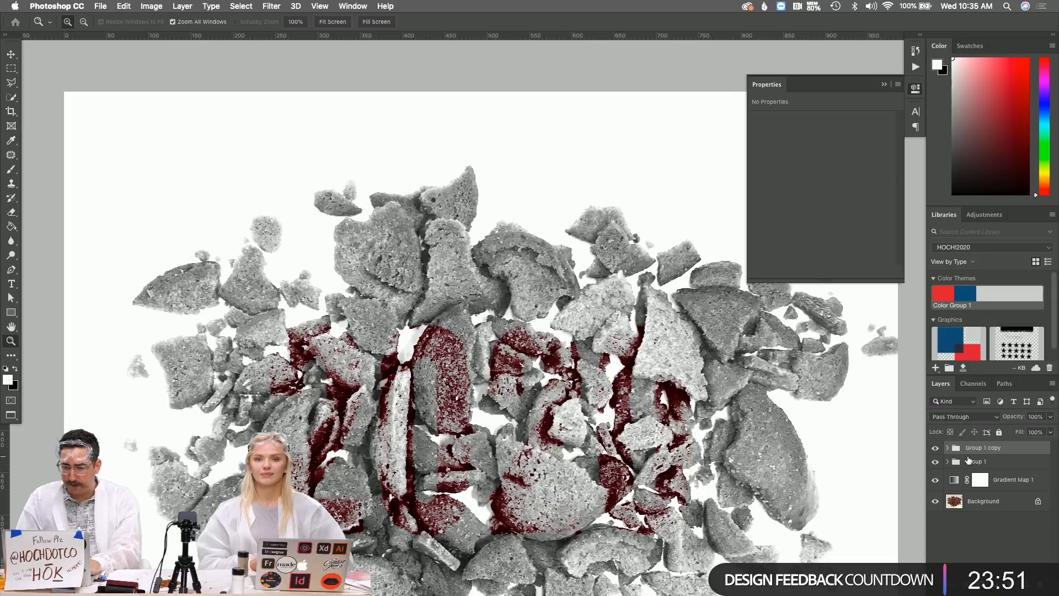
Delete the duplicated group, move one 2020 layer out of the remaining group, and delete that group with its contents
{"action": "key", "text": "Delete"}
{"action": "left_click", "coordinate": [946, 448]}
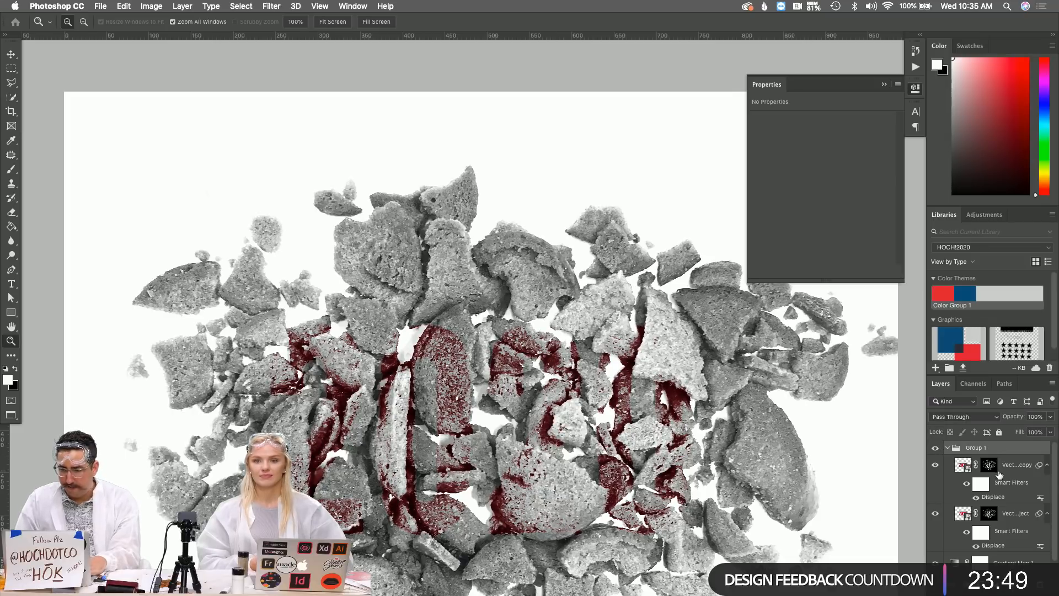
{"action": "left_click", "coordinate": [1001, 469]}
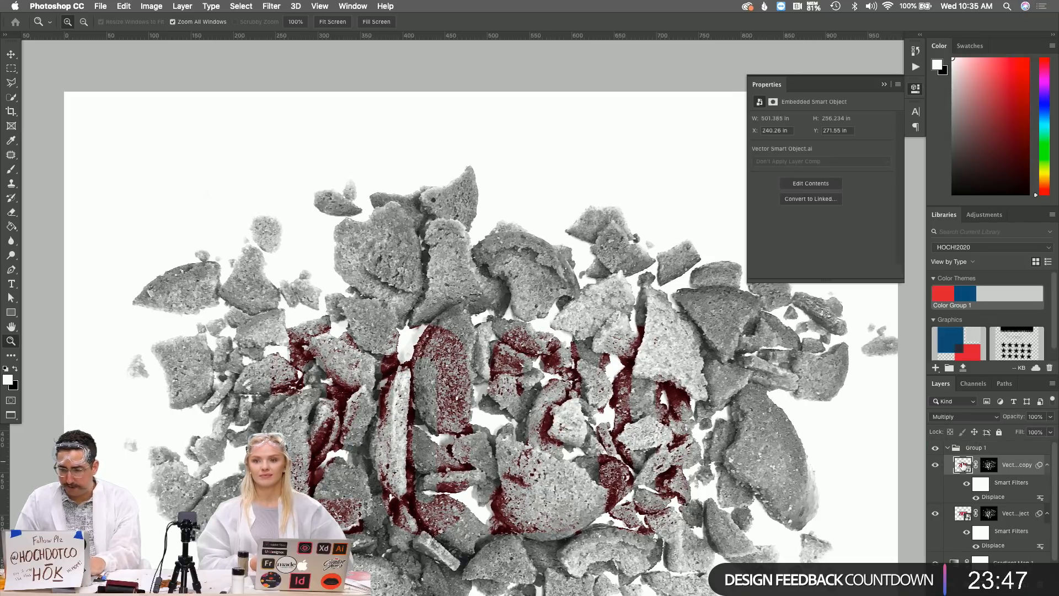
{"action": "left_click_drag", "start_coordinate": [959, 463], "coordinate": [955, 443]}
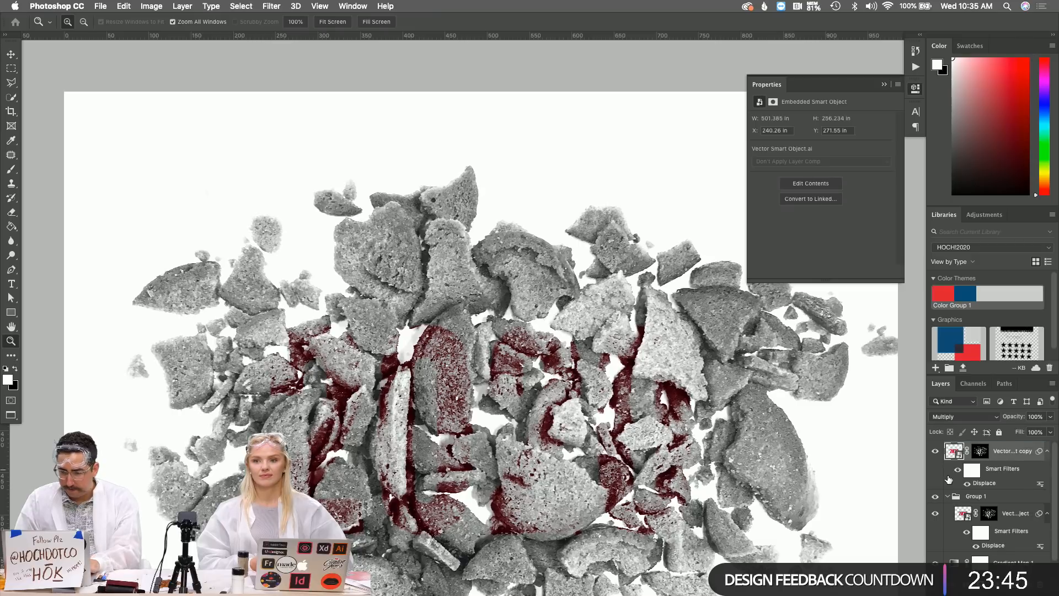
{"action": "left_click", "coordinate": [985, 500]}
{"action": "key", "text": "Delete"}
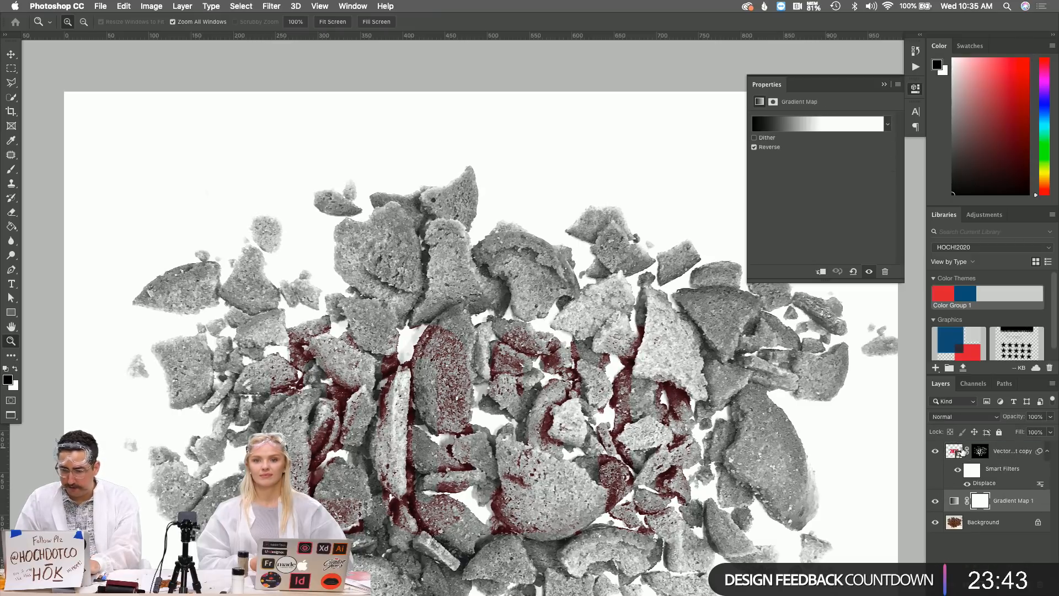
Add a green (#33e00b) Color Overlay with Normal blending at 100% opacity to the 2020 layer
{"action": "right_click", "coordinate": [953, 452]}
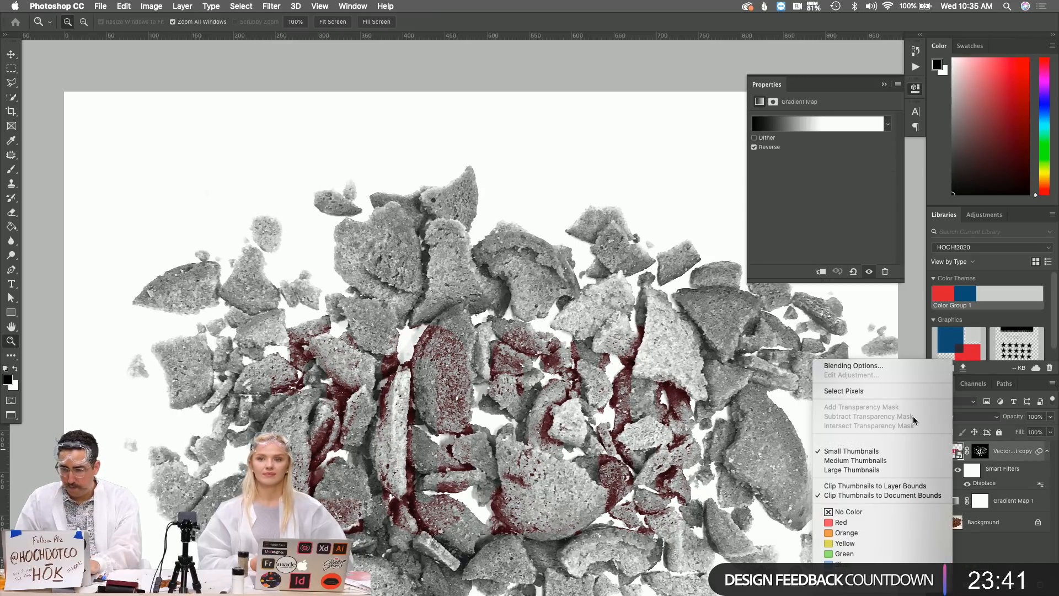
{"action": "left_click", "coordinate": [840, 366]}
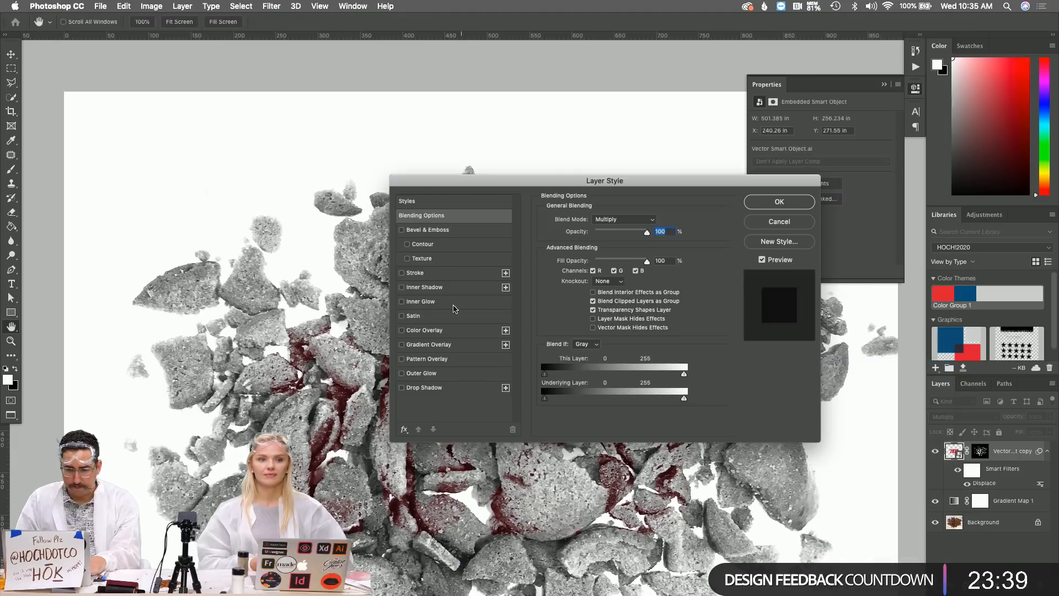
{"action": "left_click", "coordinate": [426, 331]}
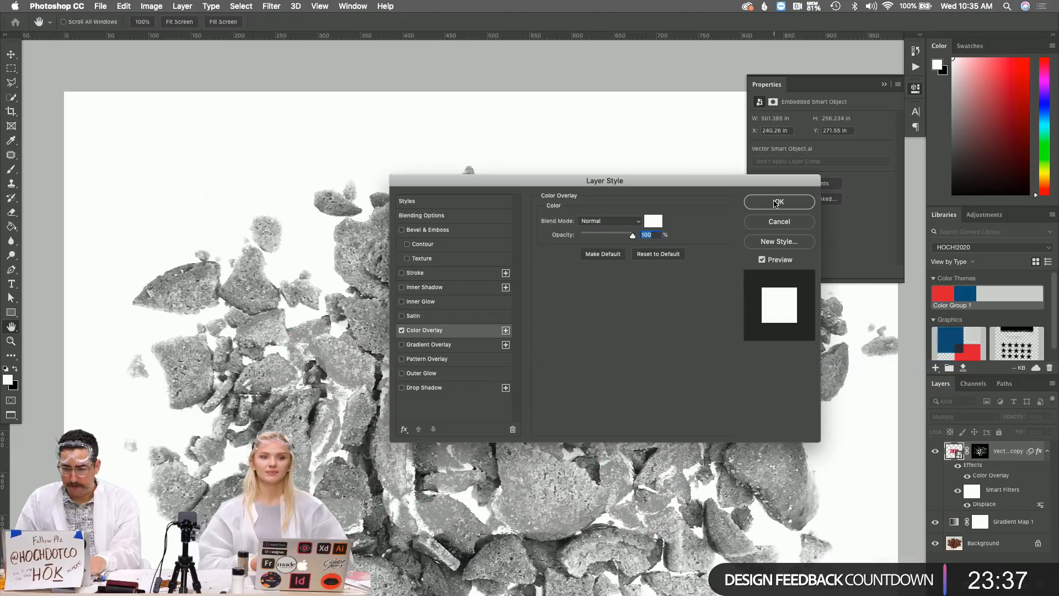
{"action": "left_click", "coordinate": [653, 221]}
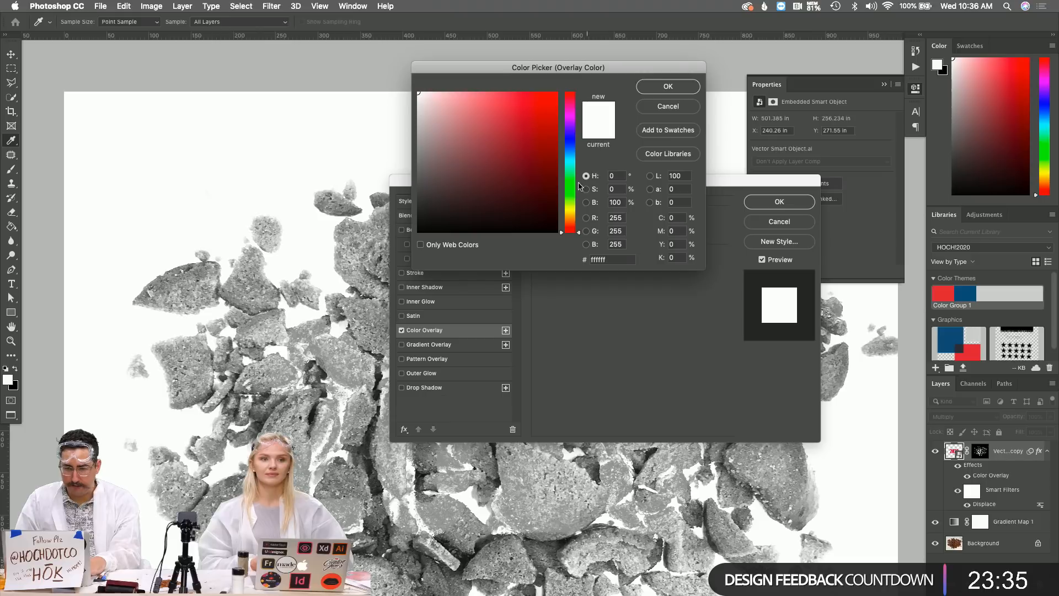
{"action": "left_click", "coordinate": [571, 189]}
{"action": "left_click", "coordinate": [550, 109]}
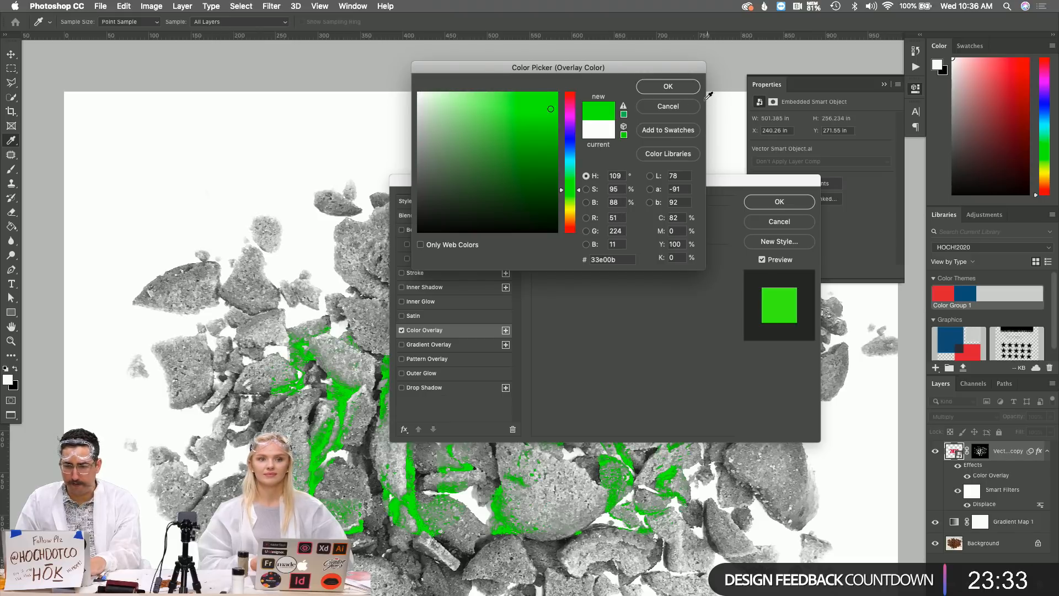
{"action": "left_click", "coordinate": [685, 89]}
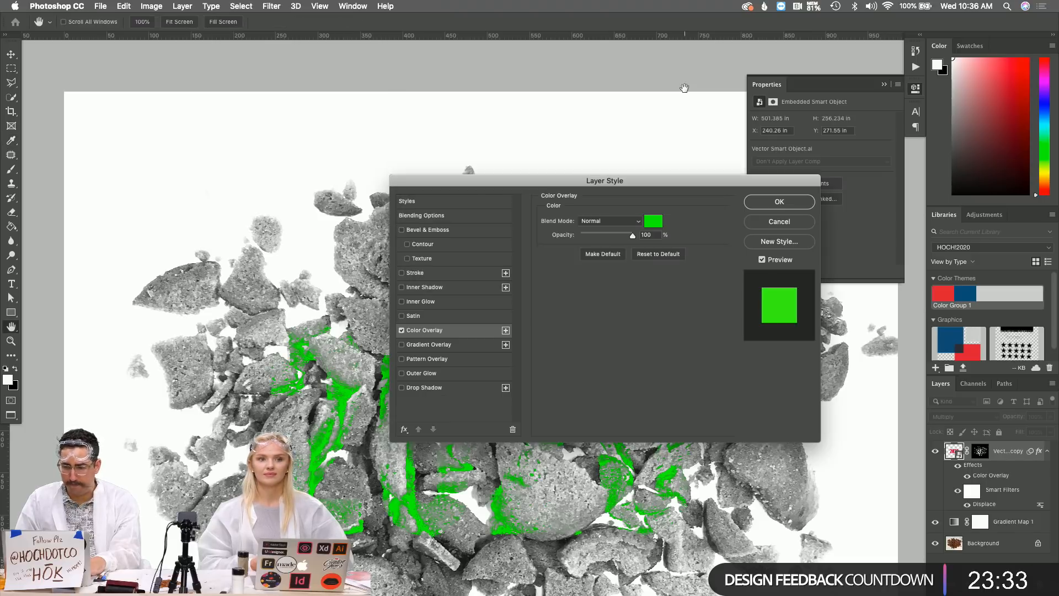
{"action": "left_click", "coordinate": [762, 203]}
Set the 2020 layer's blend mode to Normal and duplicate the layer three times to build up the green
{"action": "key", "text": "z"}
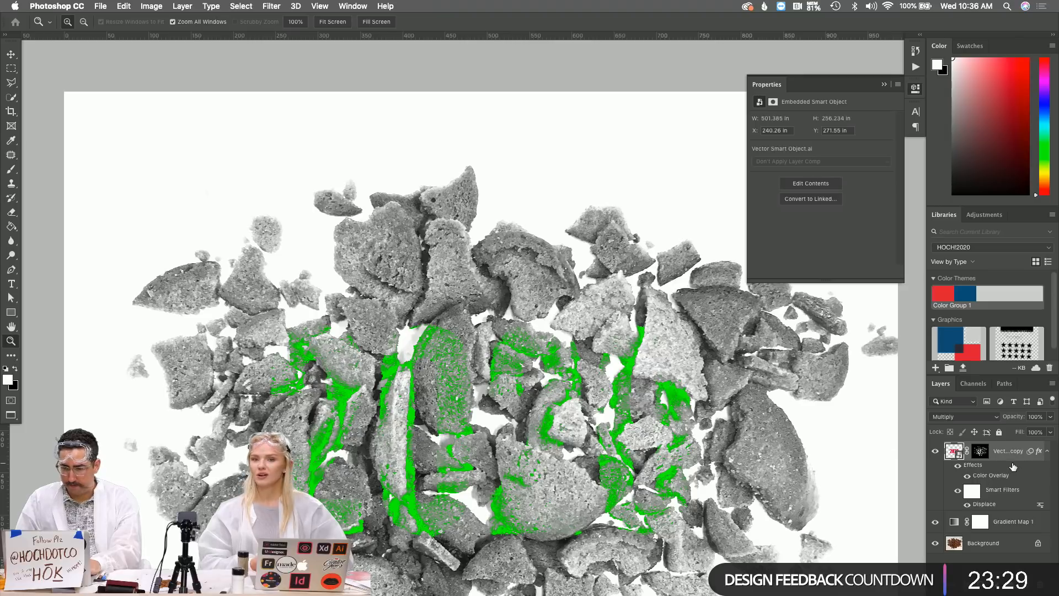
{"action": "left_click", "coordinate": [949, 418]}
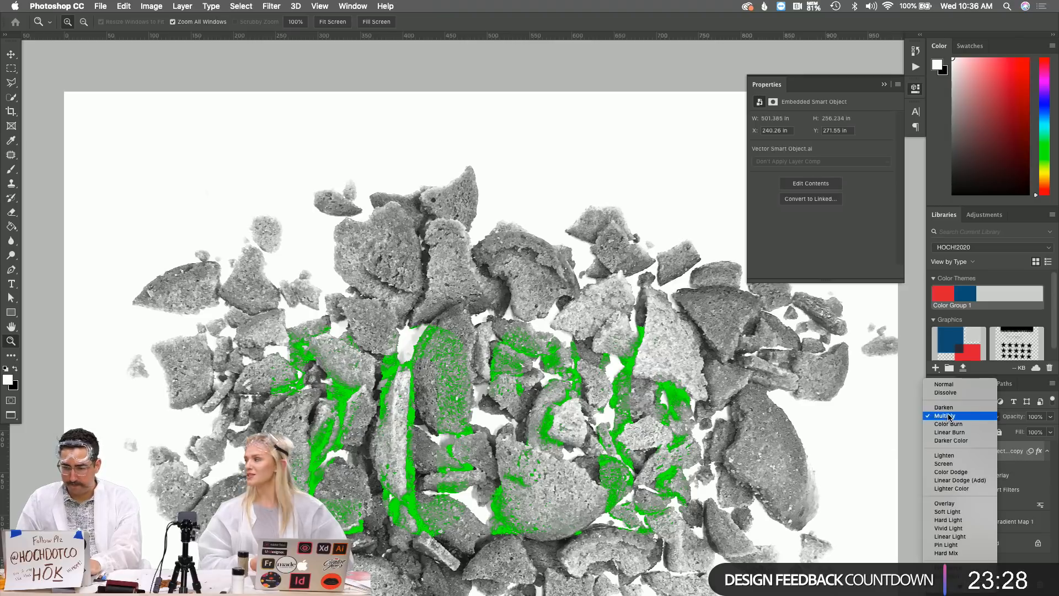
{"action": "left_click", "coordinate": [944, 385]}
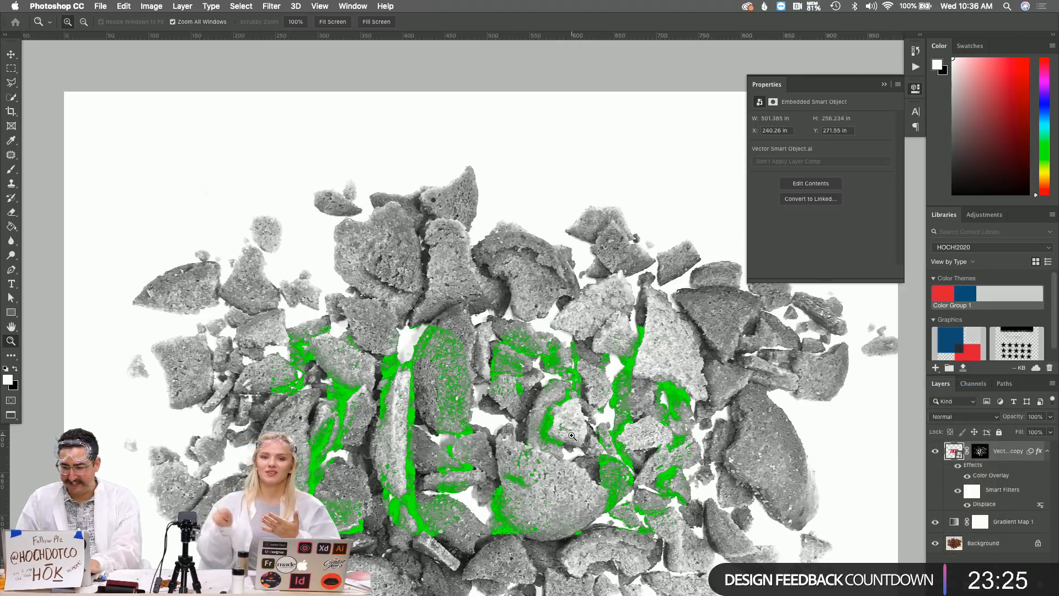
{"action": "key", "text": "super+j"}
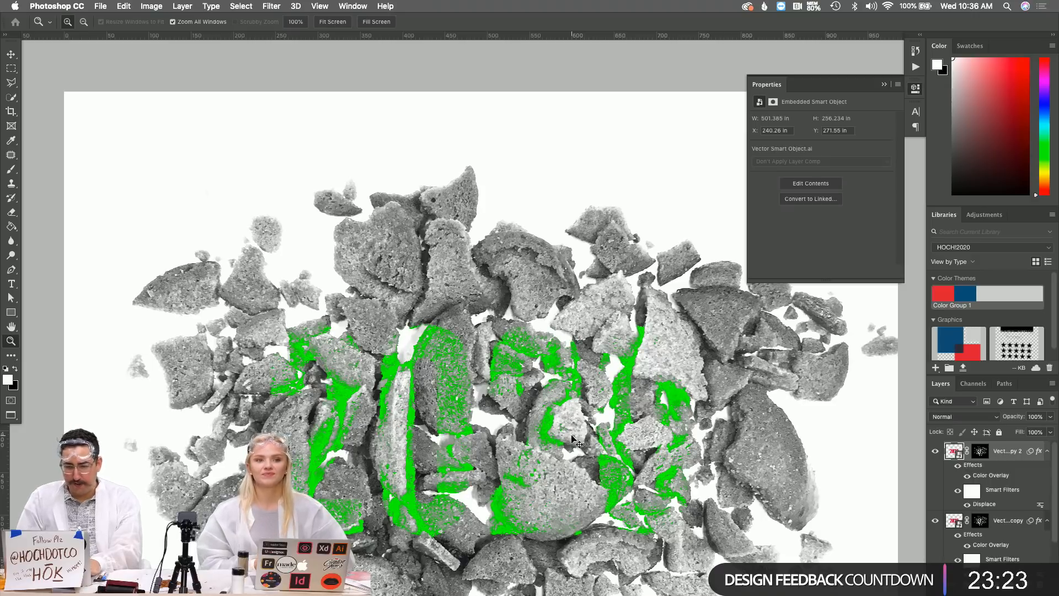
{"action": "key", "text": "super+j"}
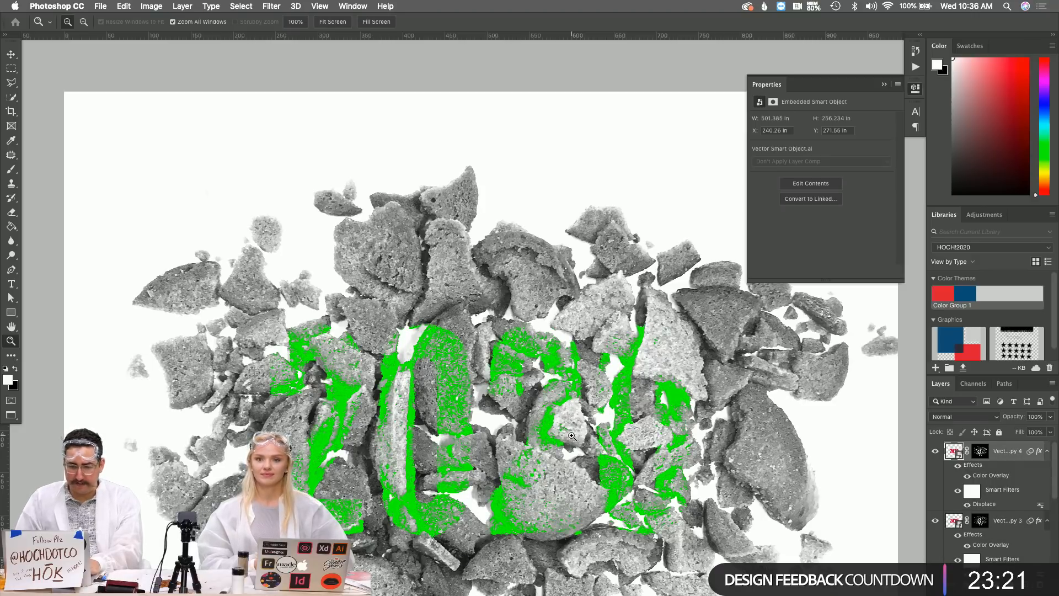
{"action": "left_click", "coordinate": [507, 412], "text": "alt"}
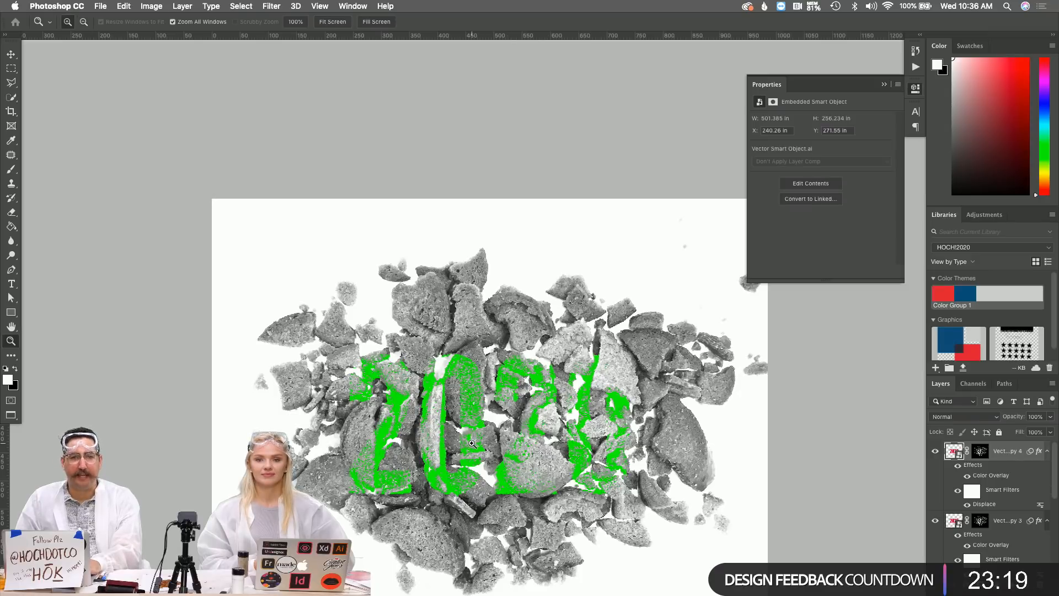
{"action": "scroll", "coordinate": [485, 436], "scroll_direction": "down", "scroll_amount": 2}
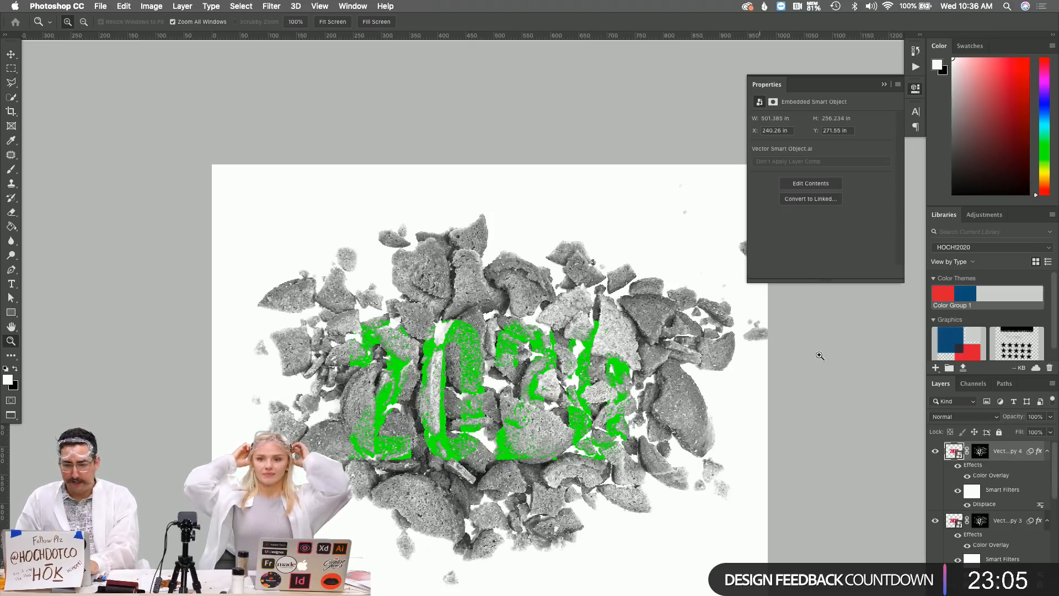
Hide the topmost 2020 copy and compare the artwork with the copy below it off and on
{"action": "left_click", "coordinate": [935, 450]}
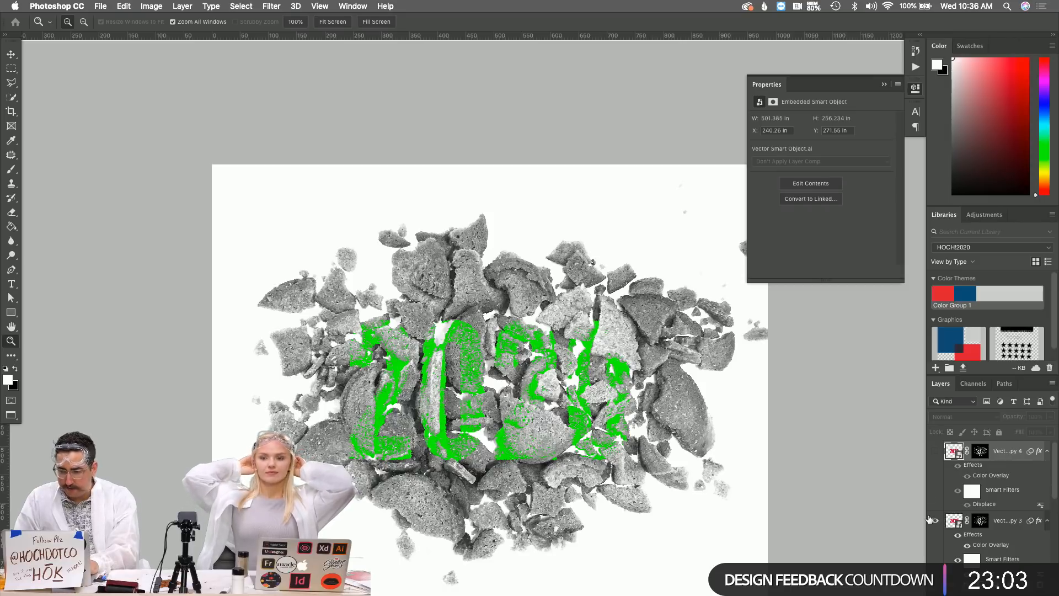
{"action": "left_click", "coordinate": [934, 520]}
{"action": "scroll", "coordinate": [976, 468], "scroll_direction": "down", "scroll_amount": 3}
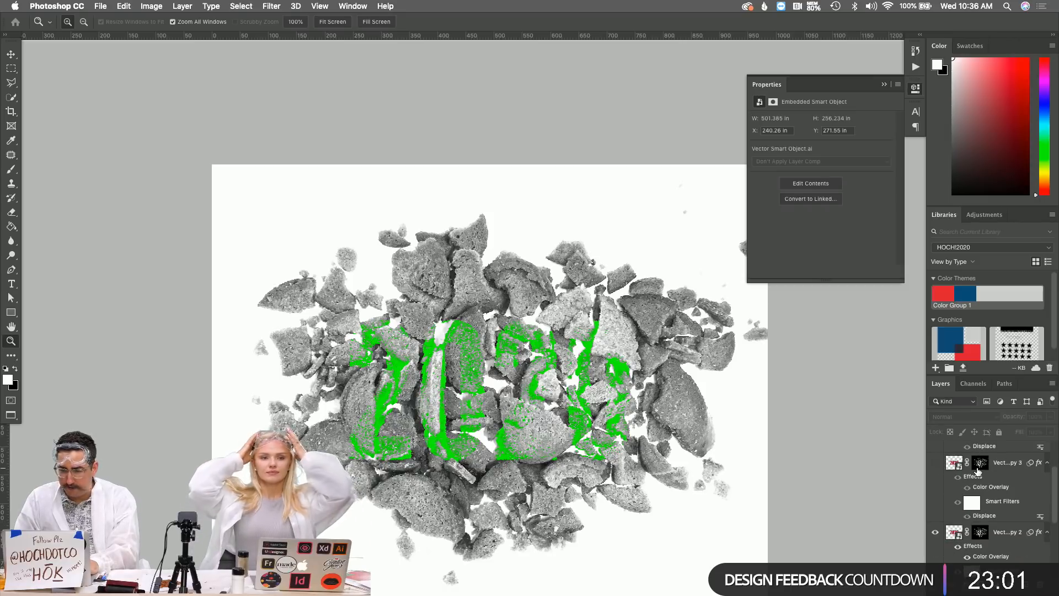
{"action": "left_click", "coordinate": [936, 462]}
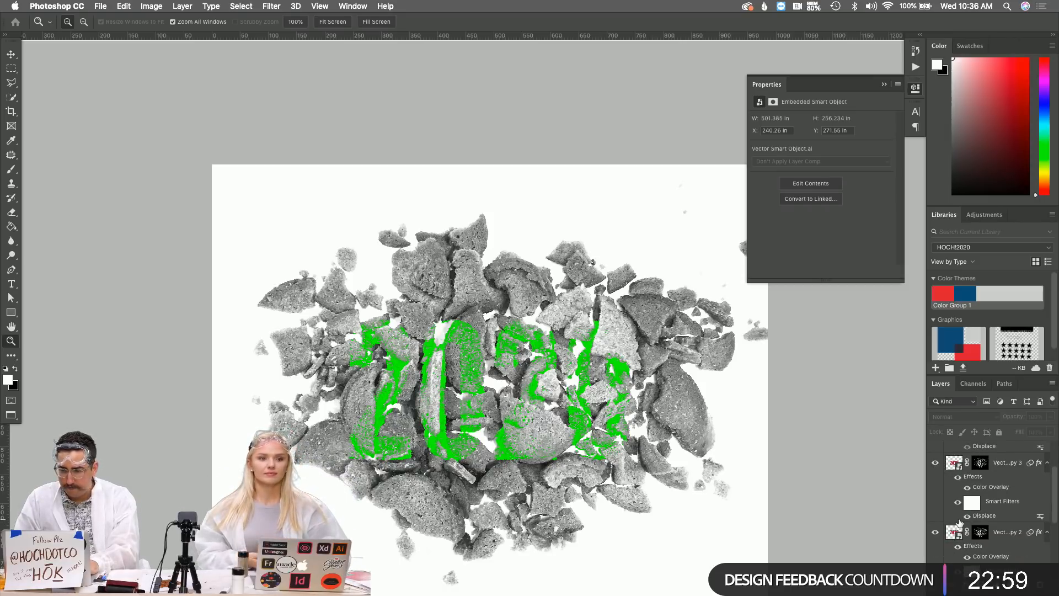
Float Source.jpg in its own window and copy a green 2020 layer from it into ADOBE_LIVEHEADERS.psd above the gradient map
{"action": "key", "text": "f"}
{"action": "key", "text": "f"}
{"action": "key", "text": "f"}
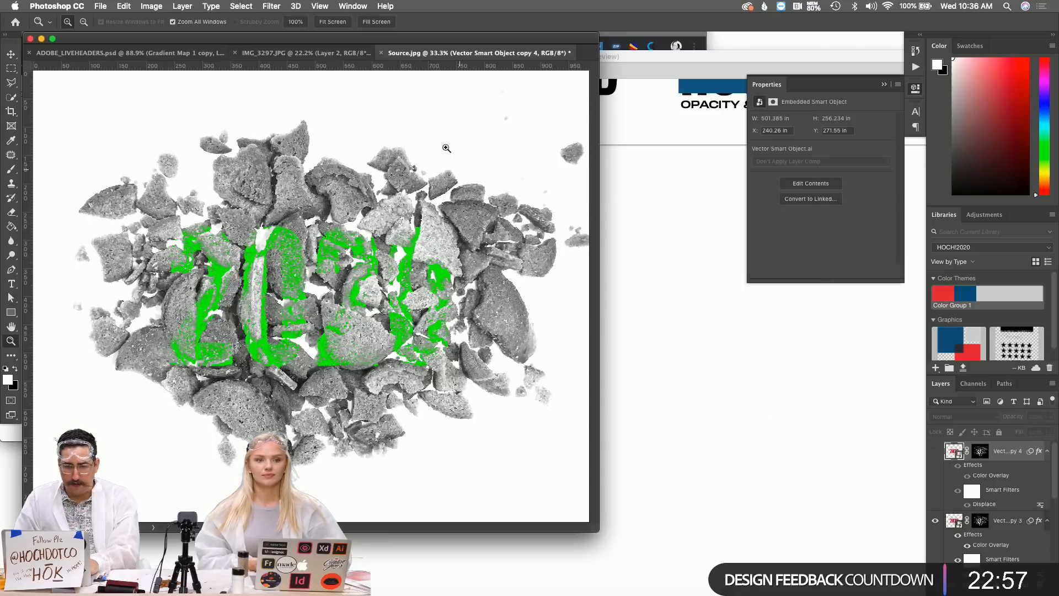
{"action": "left_click", "coordinate": [148, 56]}
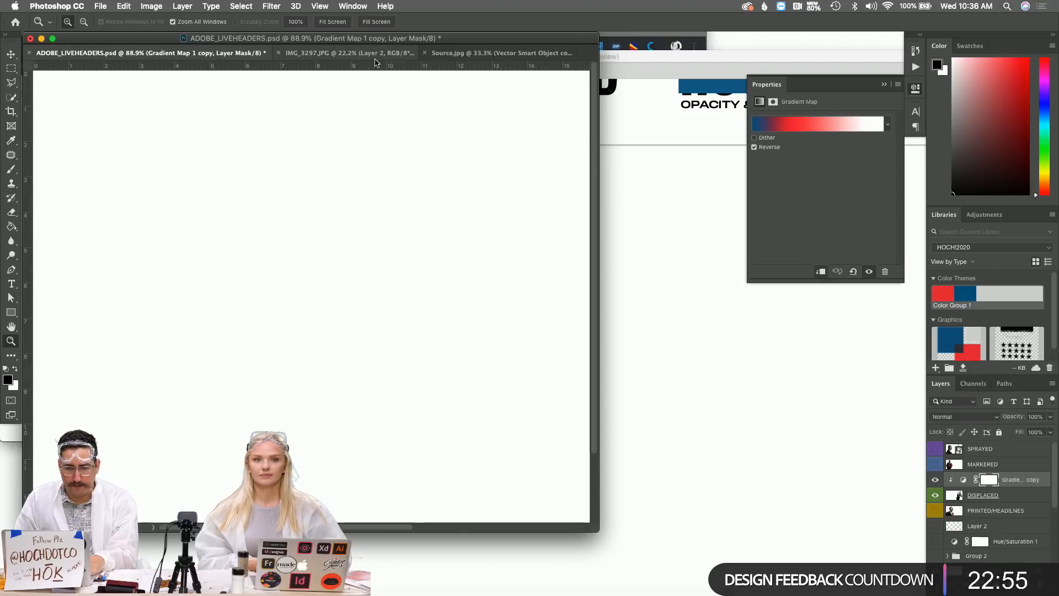
{"action": "left_click_drag", "start_coordinate": [474, 53], "coordinate": [717, 100]}
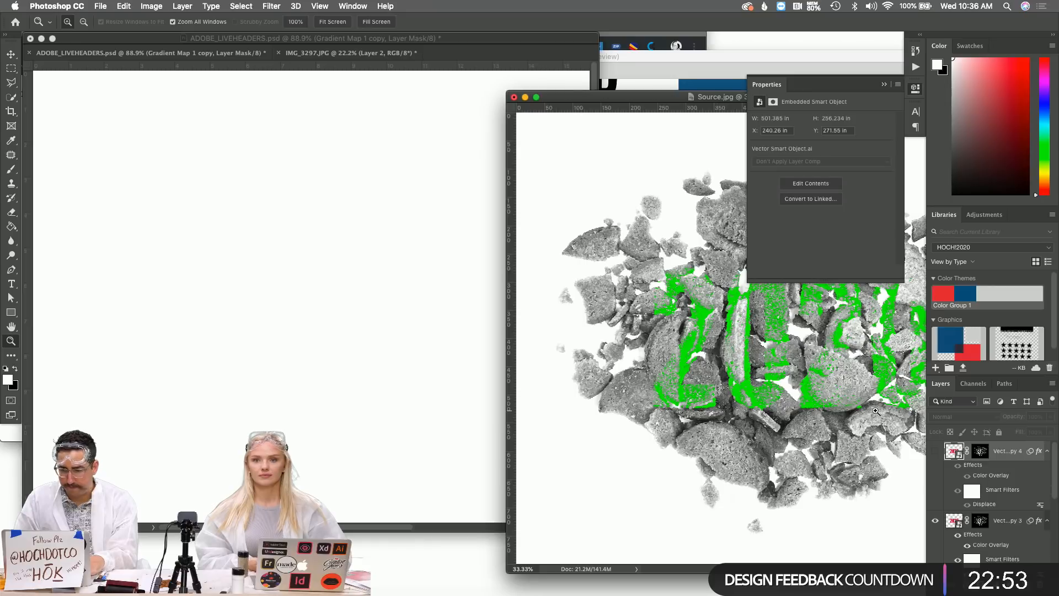
{"action": "left_click_drag", "start_coordinate": [1003, 523], "coordinate": [266, 200]}
{"action": "left_click_drag", "start_coordinate": [157, 52], "coordinate": [292, 187]}
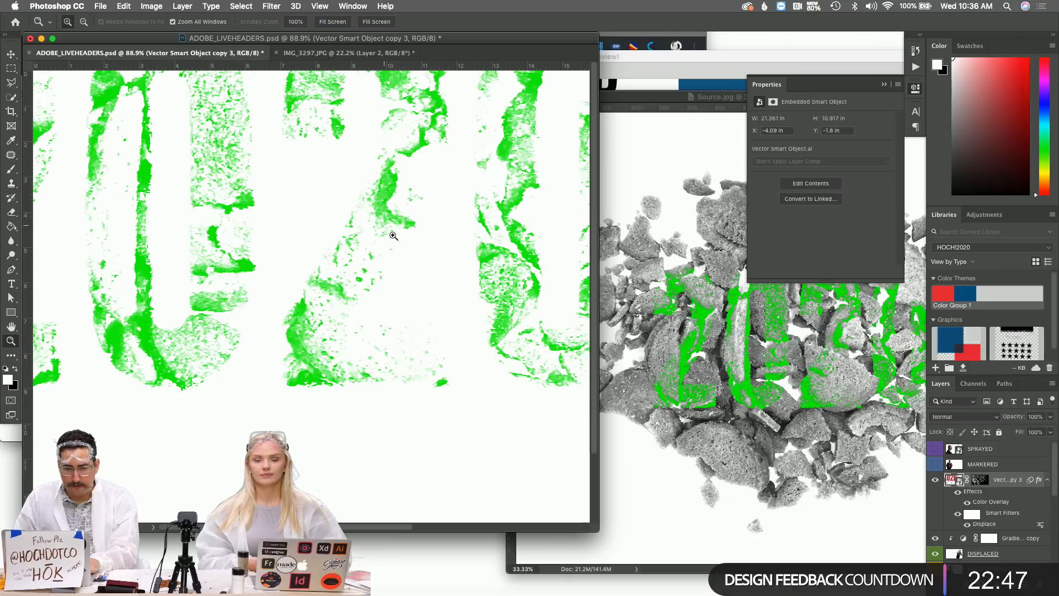
{"action": "key", "text": "f"}
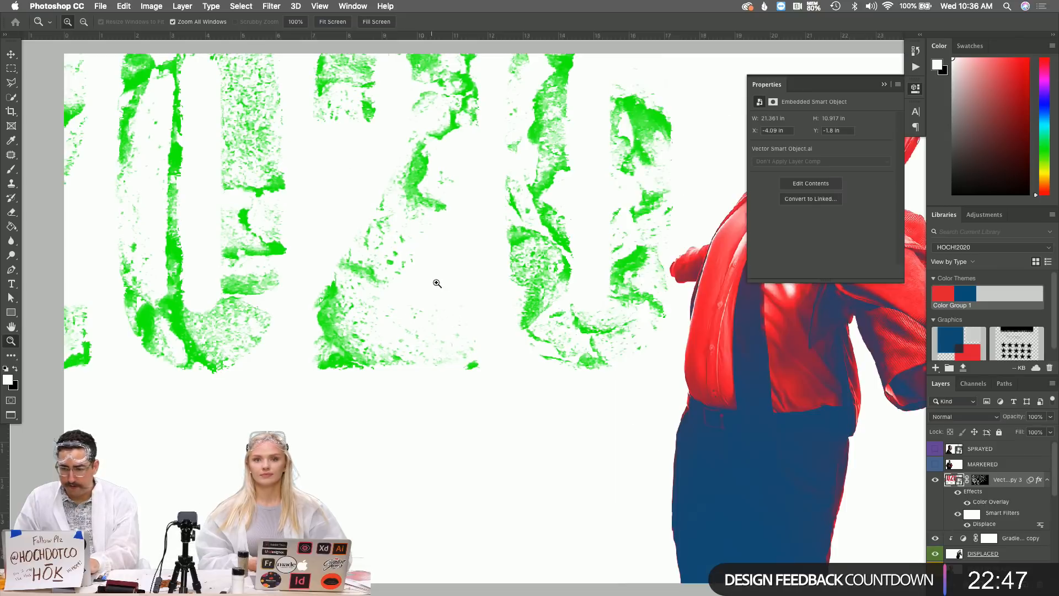
Scale the 2020 artwork down to about 14.6 by 7.5 in and move it fully onto the white area beside the figure
{"action": "left_click", "coordinate": [936, 538]}
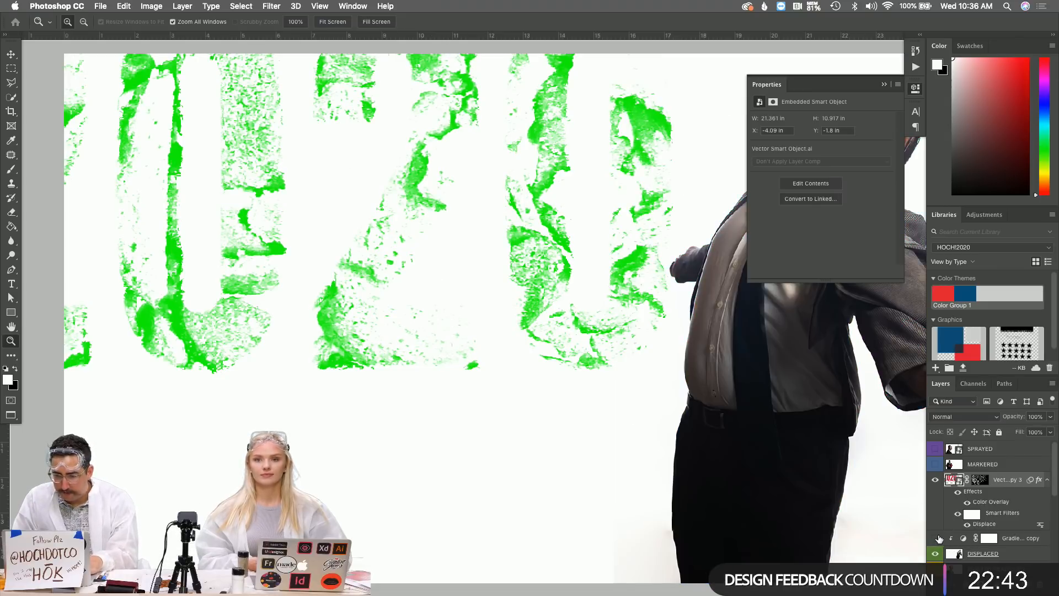
{"action": "left_click", "coordinate": [937, 538]}
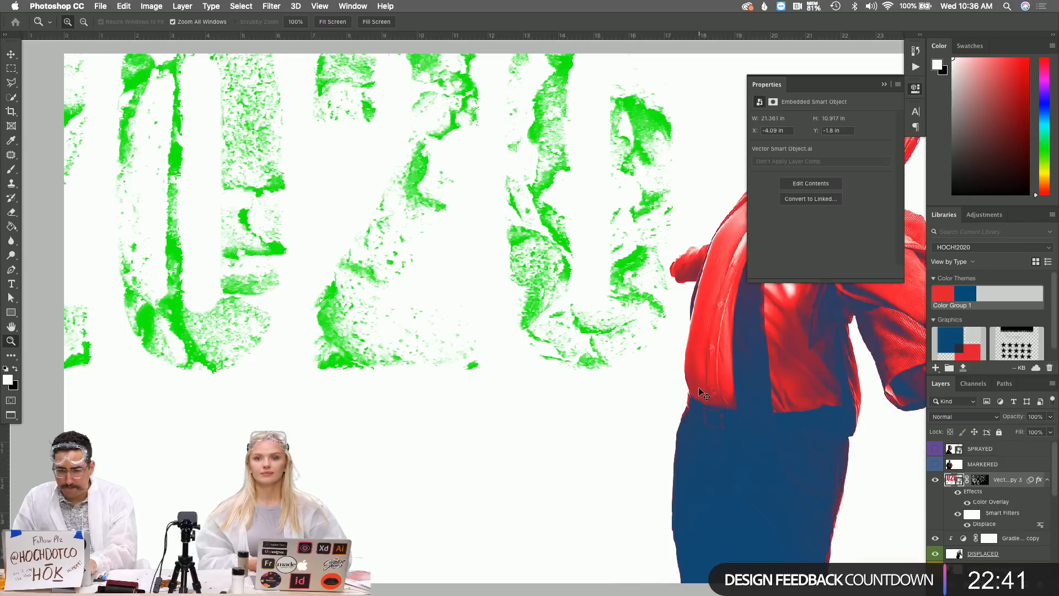
{"action": "key", "text": "ctrl+t"}
{"action": "left_click", "coordinate": [612, 228]}
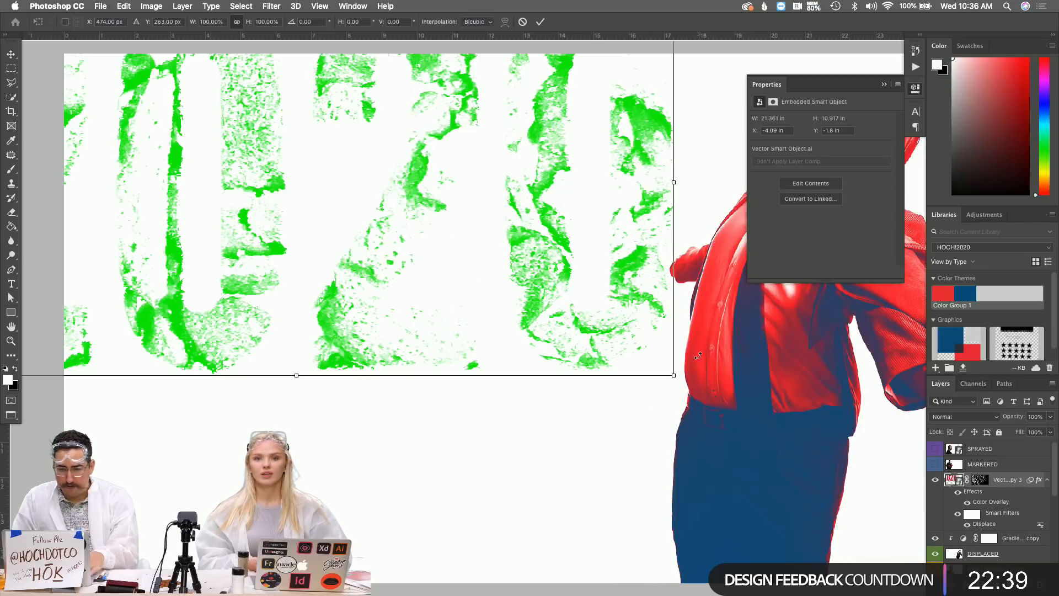
{"action": "left_click_drag", "start_coordinate": [675, 374], "coordinate": [563, 295]}
{"action": "key", "text": "Return"}
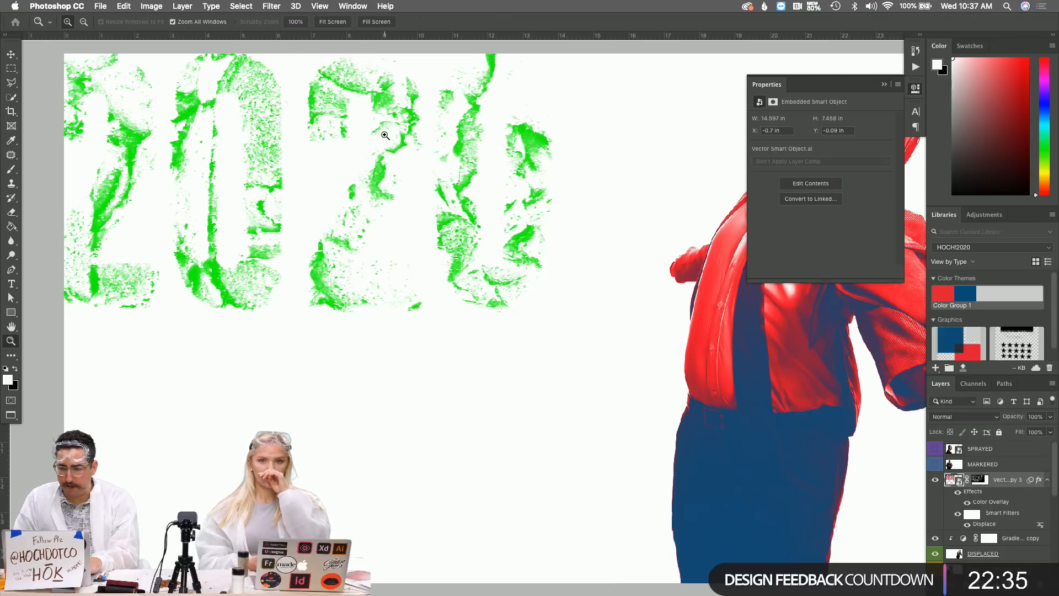
{"action": "left_click_drag", "start_coordinate": [414, 145], "coordinate": [478, 183]}
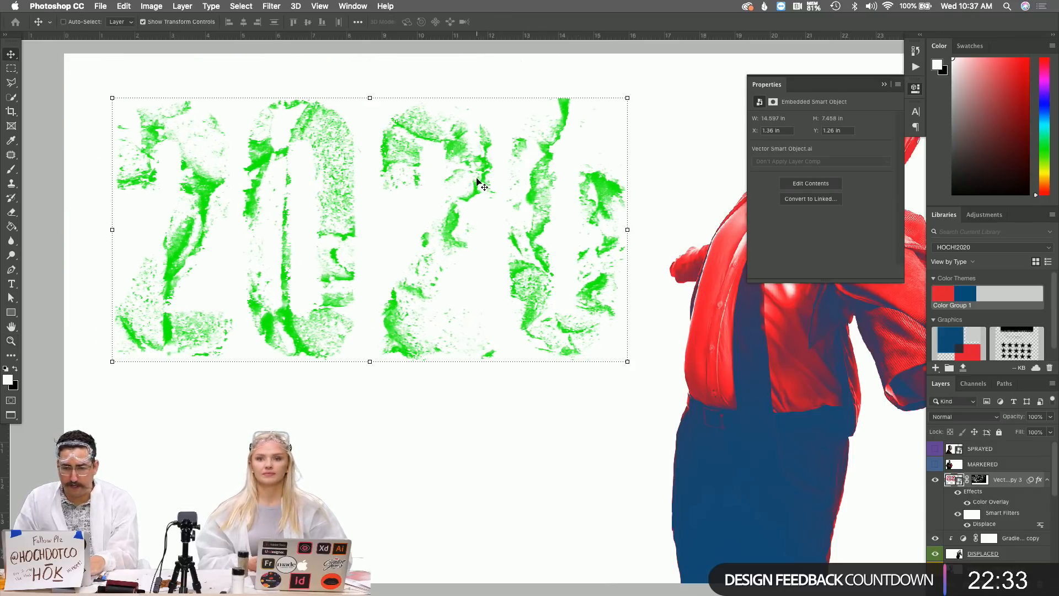
Change the 2020 layer's Color Overlay to the red (#ff4340) sampled from the figure's shirt
{"action": "right_click", "coordinate": [991, 502]}
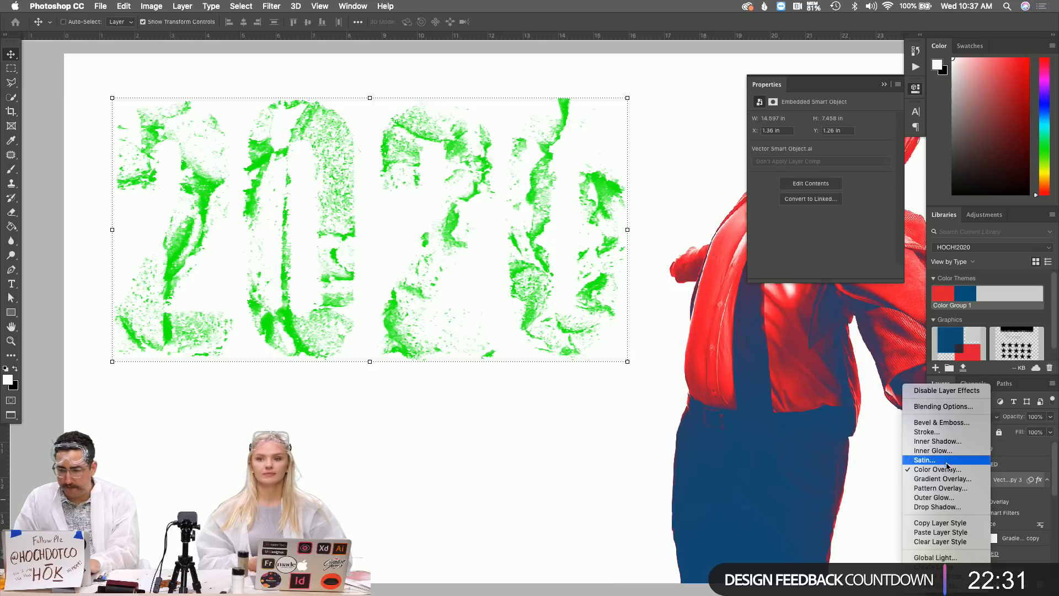
{"action": "left_click", "coordinate": [937, 467]}
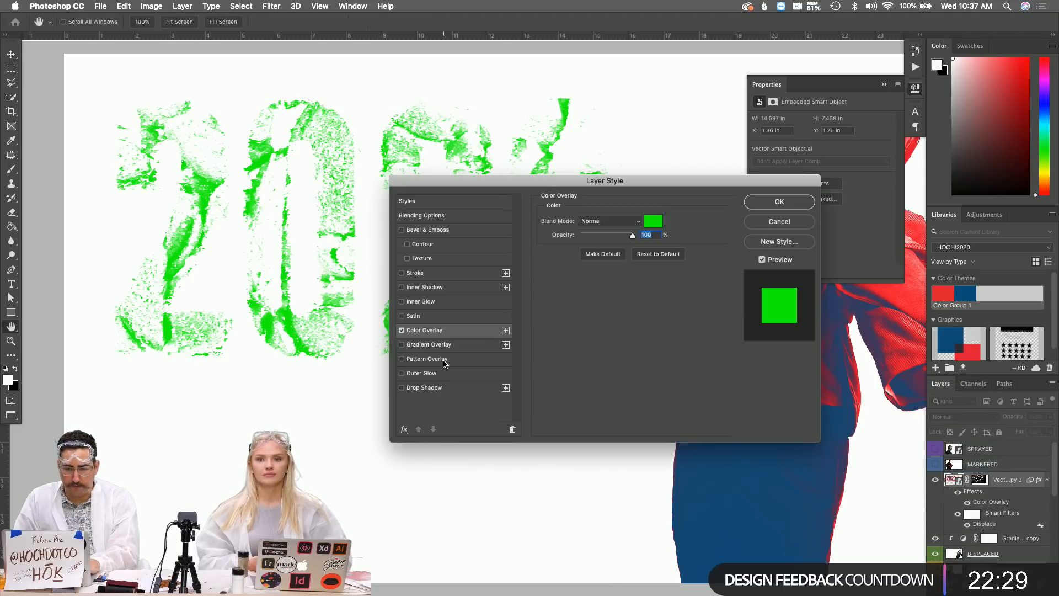
{"action": "left_click", "coordinate": [653, 220]}
{"action": "left_click", "coordinate": [894, 287]}
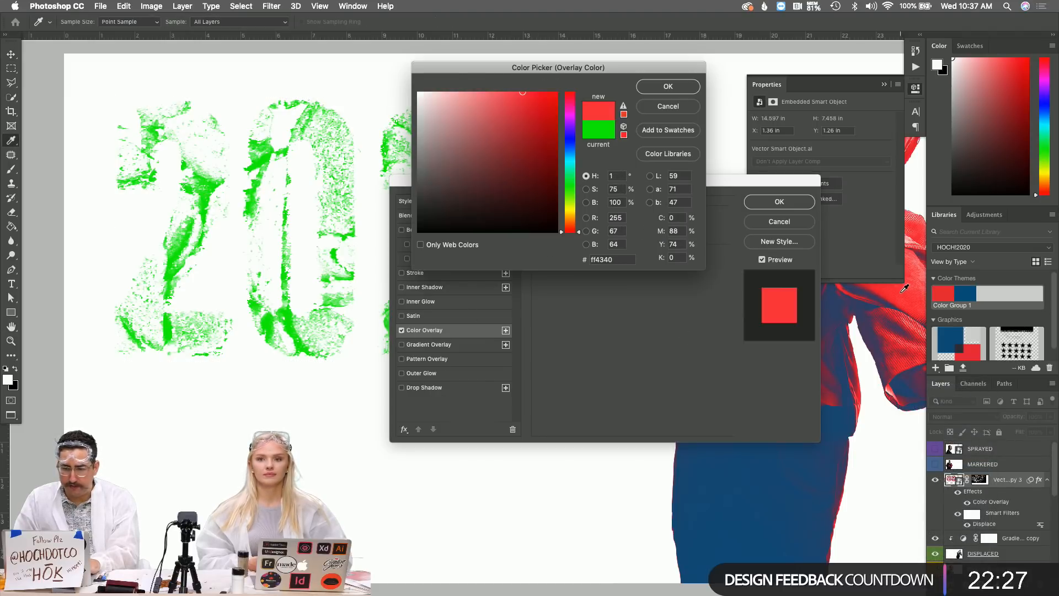
{"action": "left_click", "coordinate": [667, 86]}
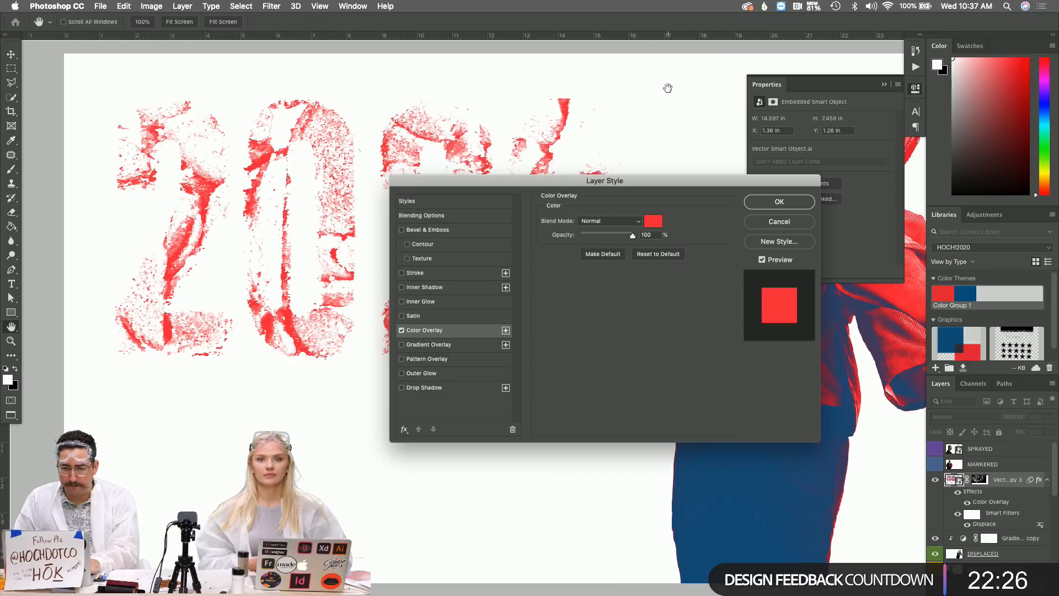
{"action": "left_click", "coordinate": [763, 200]}
Switch to Illustrator, recolor the 2020 lettering with the blue sampled from the HOCHDOTCO artwork, and copy it
{"action": "key", "text": "super+Tab"}
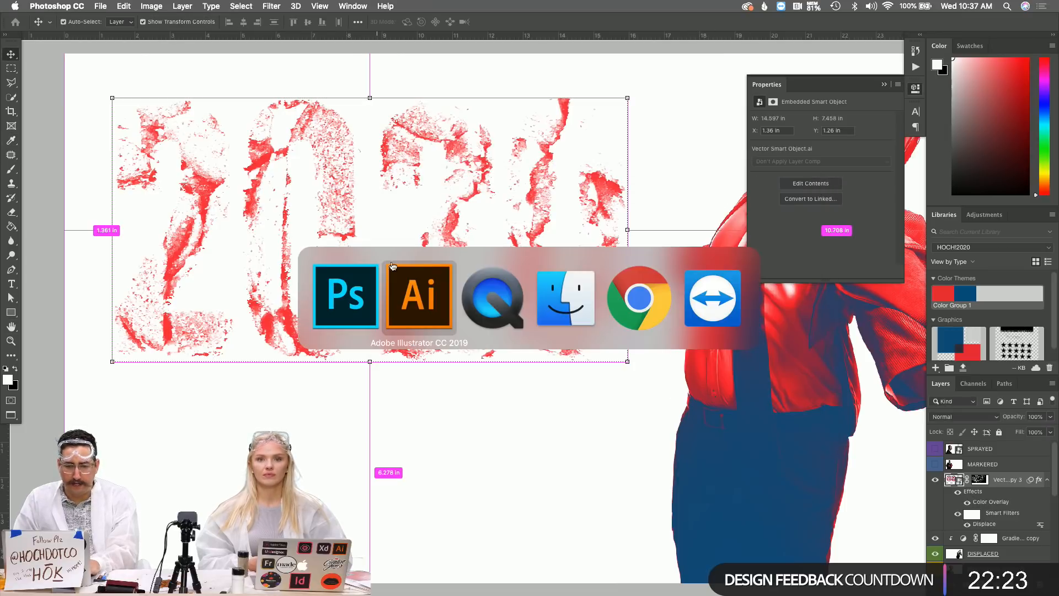
{"action": "key", "text": "i"}
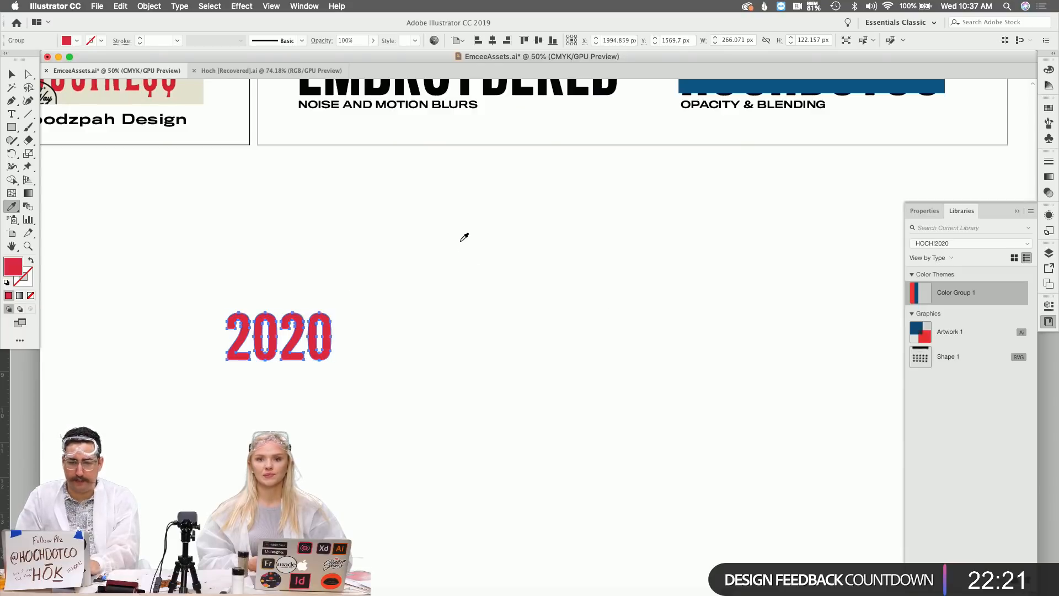
{"action": "left_click", "coordinate": [696, 84]}
{"action": "key", "text": "super+c"}
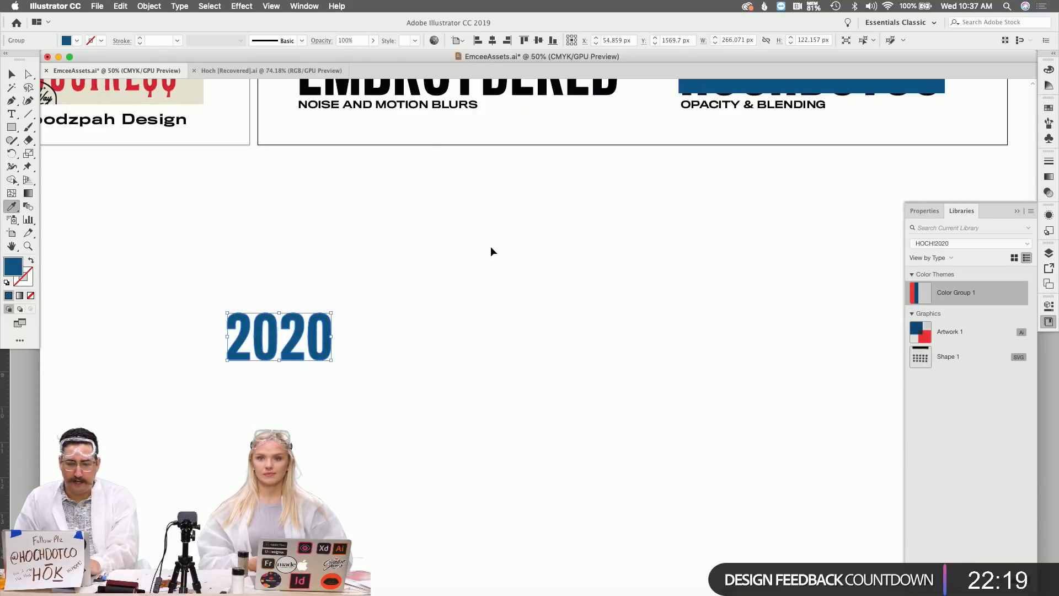
Switch back to Photoshop and paste the blue 2020 lettering as a Smart Object above the red 2020 artwork
{"action": "key", "text": "super+Tab"}
{"action": "key", "text": "super+v"}
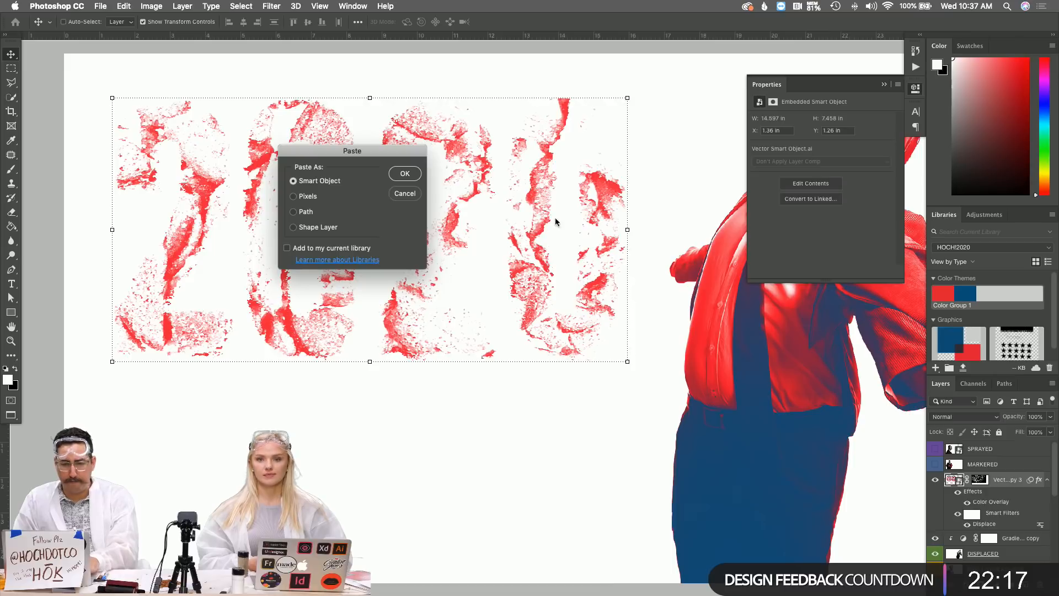
{"action": "left_click", "coordinate": [404, 174]}
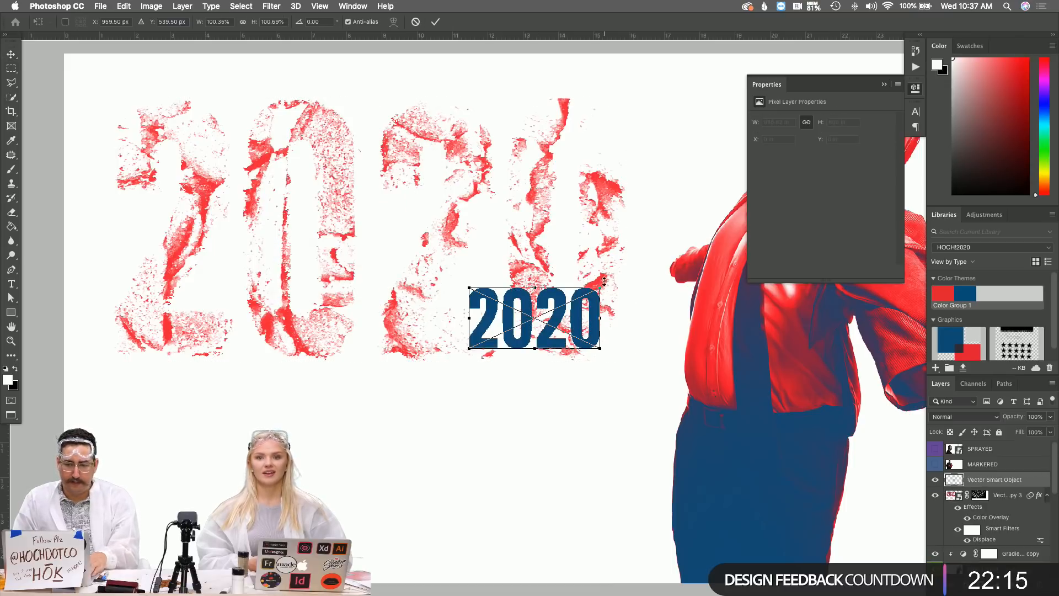
Enlarge the blue 2020 lettering to about 15.1 by 7.0 in and align it over the red crumb-textured 2020
{"action": "left_click_drag", "start_coordinate": [602, 287], "coordinate": [739, 158]}
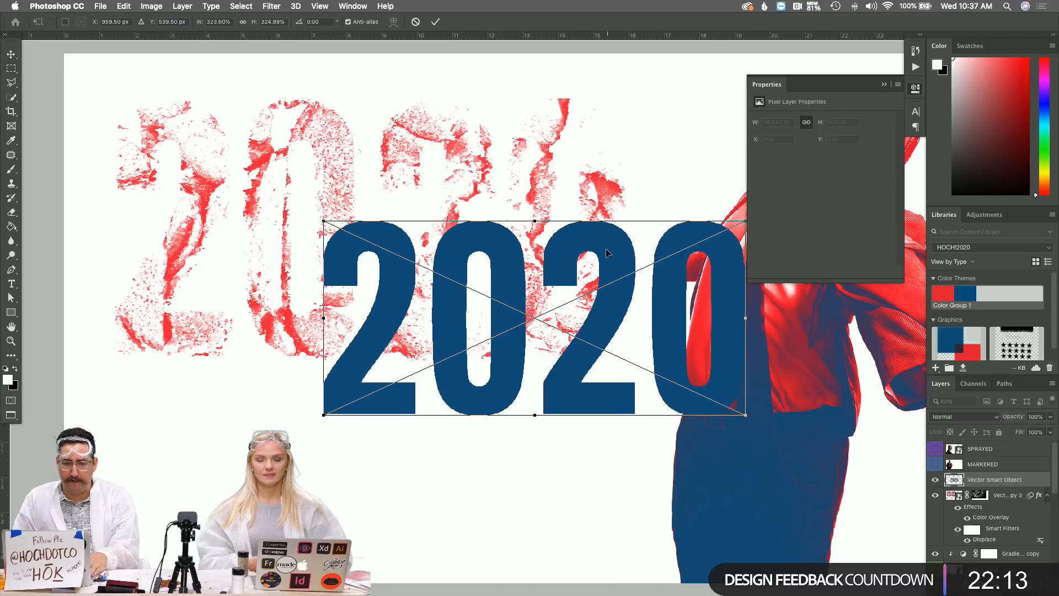
{"action": "left_click_drag", "start_coordinate": [560, 226], "coordinate": [386, 147]}
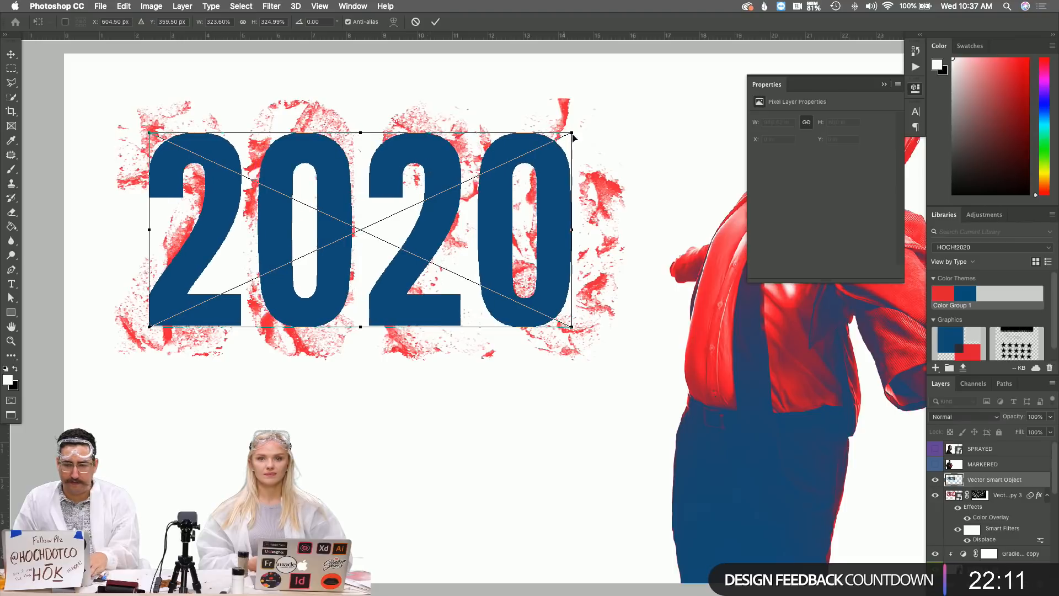
{"action": "left_click_drag", "start_coordinate": [574, 131], "coordinate": [621, 109]}
{"action": "mouse_move", "coordinate": [507, 117]}
{"action": "left_mouse_down"}
{"action": "mouse_move", "coordinate": [497, 113]}
{"action": "mouse_move", "coordinate": [520, 119]}
{"action": "left_mouse_up"}
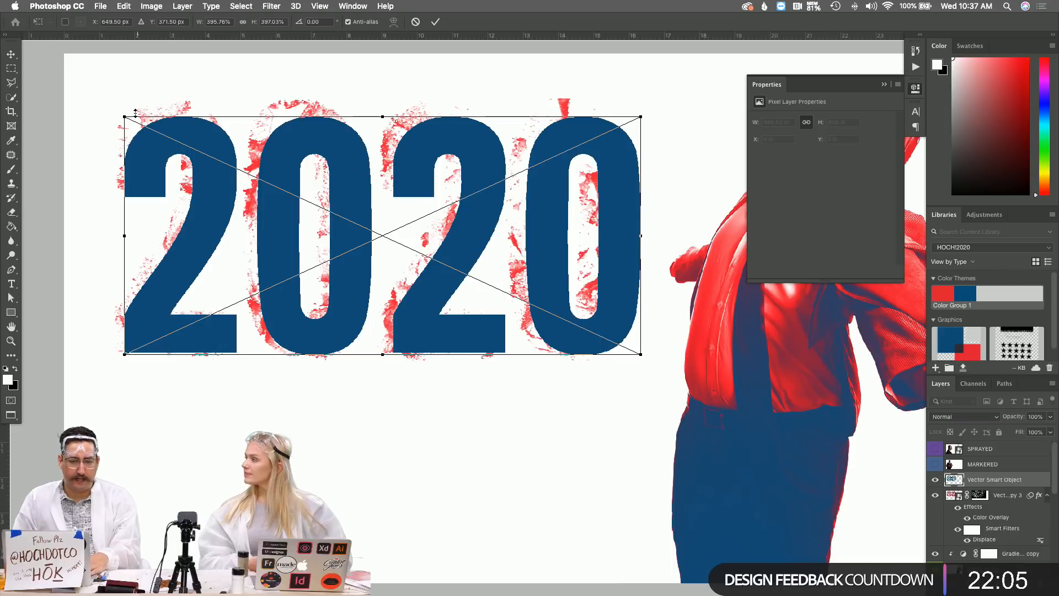
{"action": "left_click_drag", "start_coordinate": [125, 116], "coordinate": [107, 108]}
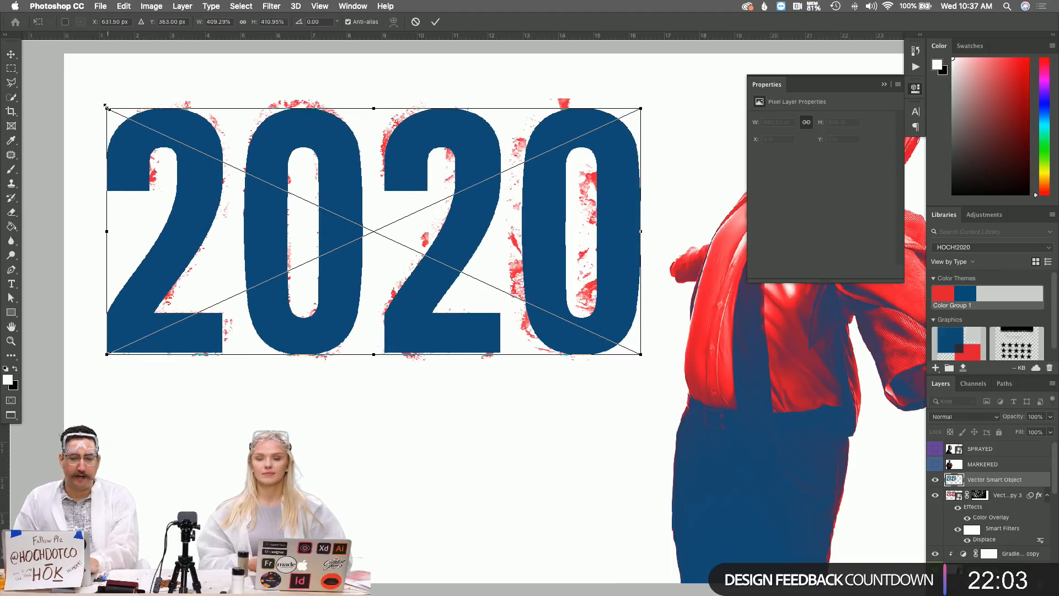
{"action": "key", "text": "Return"}
{"action": "key", "text": "shift+Right"}
{"action": "key", "text": "shift+Right"}
{"action": "key", "text": "shift+Right"}
{"action": "key", "text": "shift+Left"}
{"action": "key", "text": "shift+Left"}
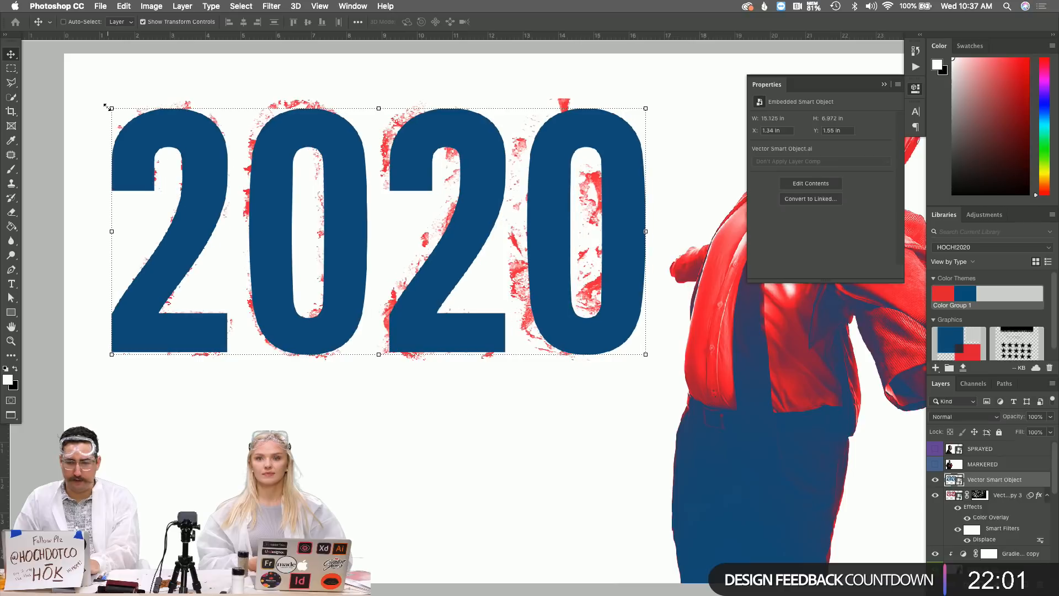
Set the blue 2020 lettering's blend mode to Multiply
{"action": "left_click", "coordinate": [972, 418]}
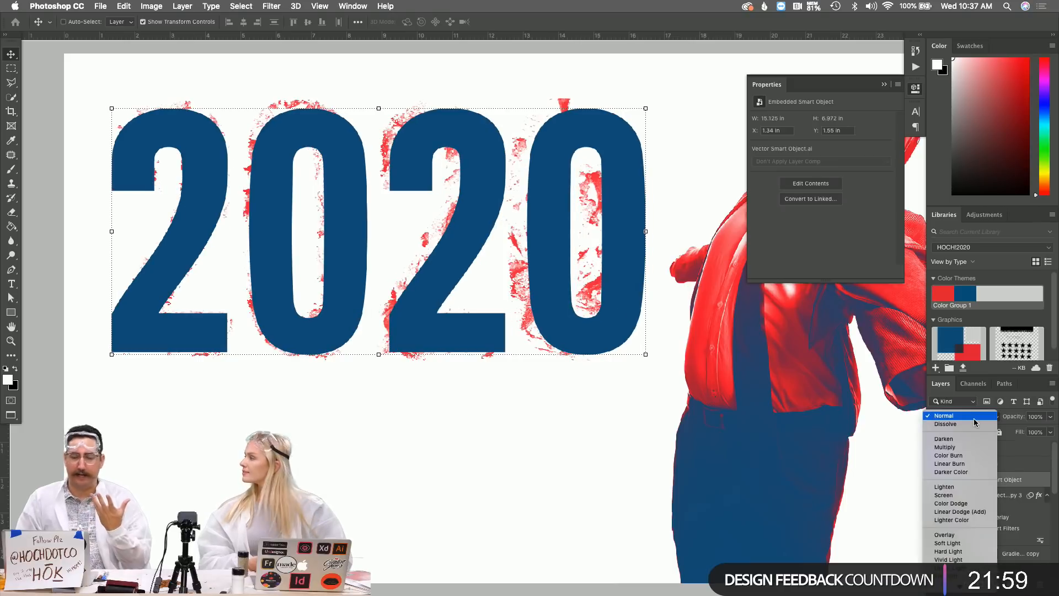
{"action": "left_click", "coordinate": [947, 447]}
Examine the multiplied 2020 lettering and the gradient-mapped figure up close and in the overall composition
{"action": "key", "text": "z"}
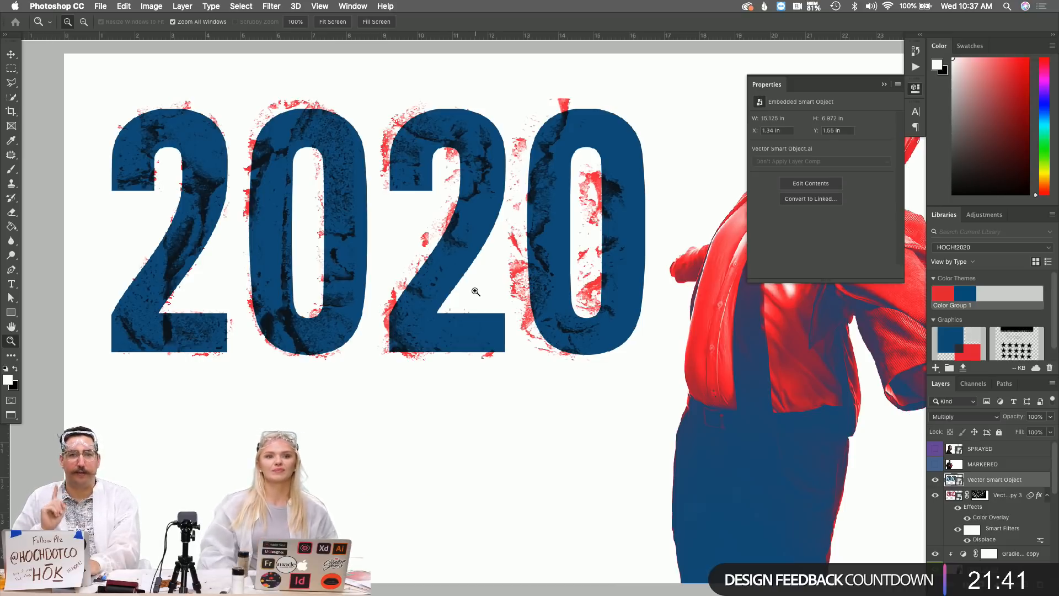
{"action": "scroll", "coordinate": [430, 257], "scroll_direction": "right", "scroll_amount": 5}
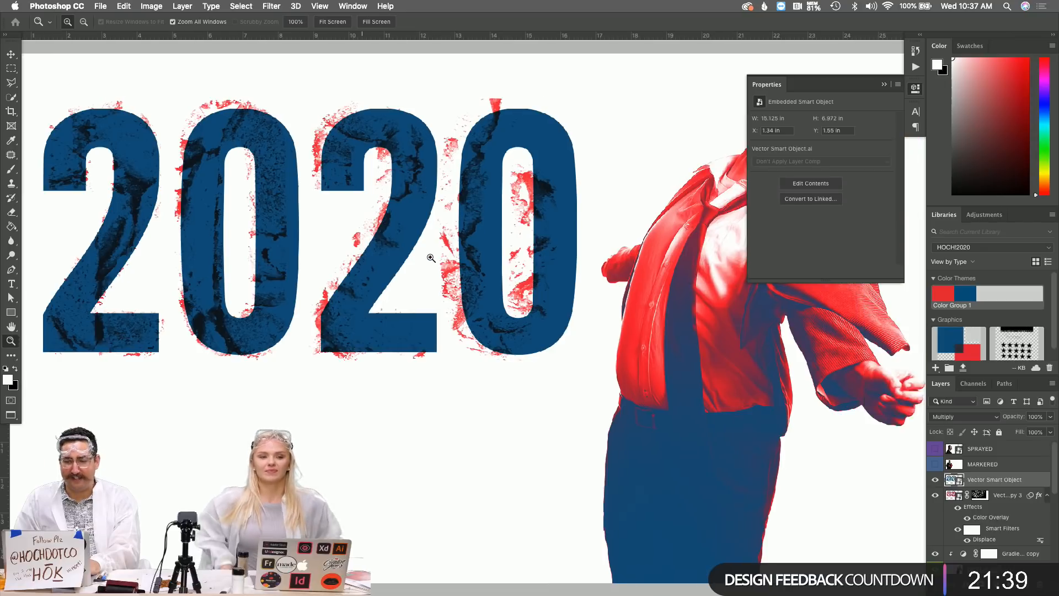
{"action": "left_click", "coordinate": [884, 83]}
{"action": "scroll", "coordinate": [743, 167], "scroll_direction": "up", "scroll_amount": 1}
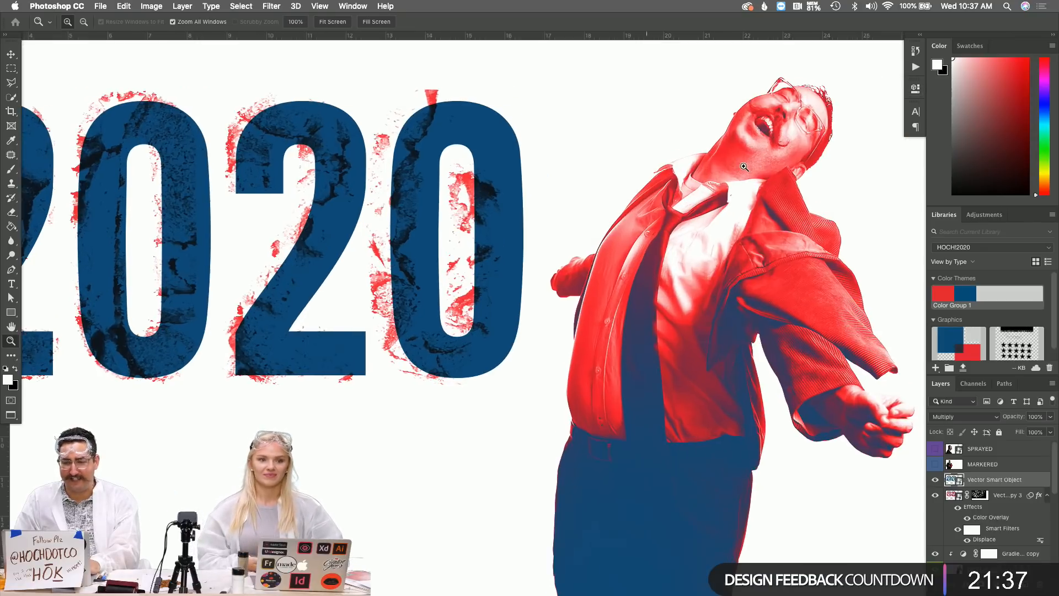
{"action": "scroll", "coordinate": [766, 114], "scroll_direction": "up", "scroll_amount": 8}
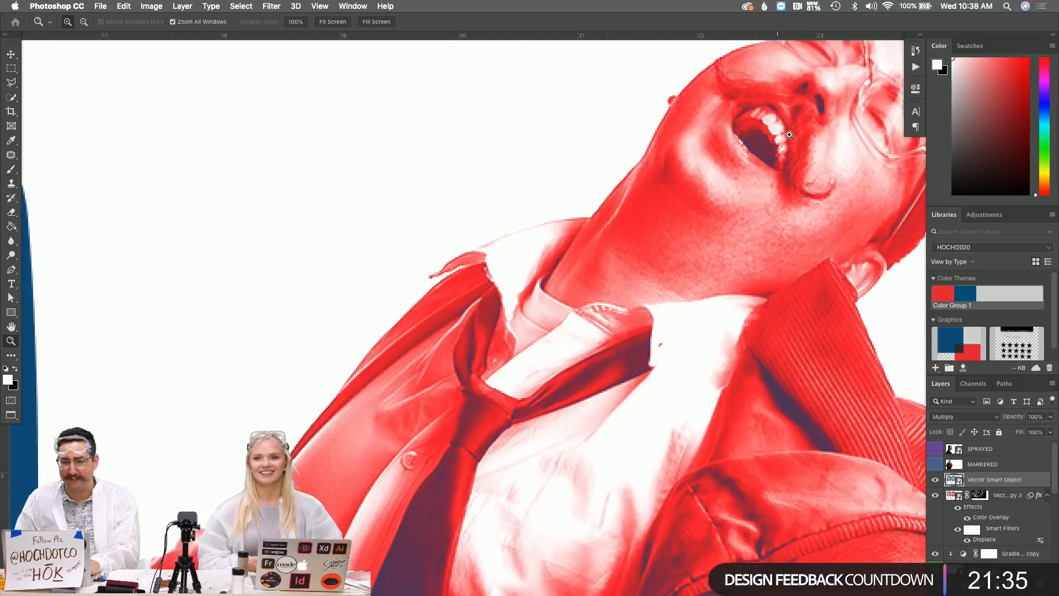
{"action": "scroll", "coordinate": [789, 135], "scroll_direction": "left", "scroll_amount": 3}
{"action": "scroll", "coordinate": [790, 135], "scroll_direction": "up", "scroll_amount": 3}
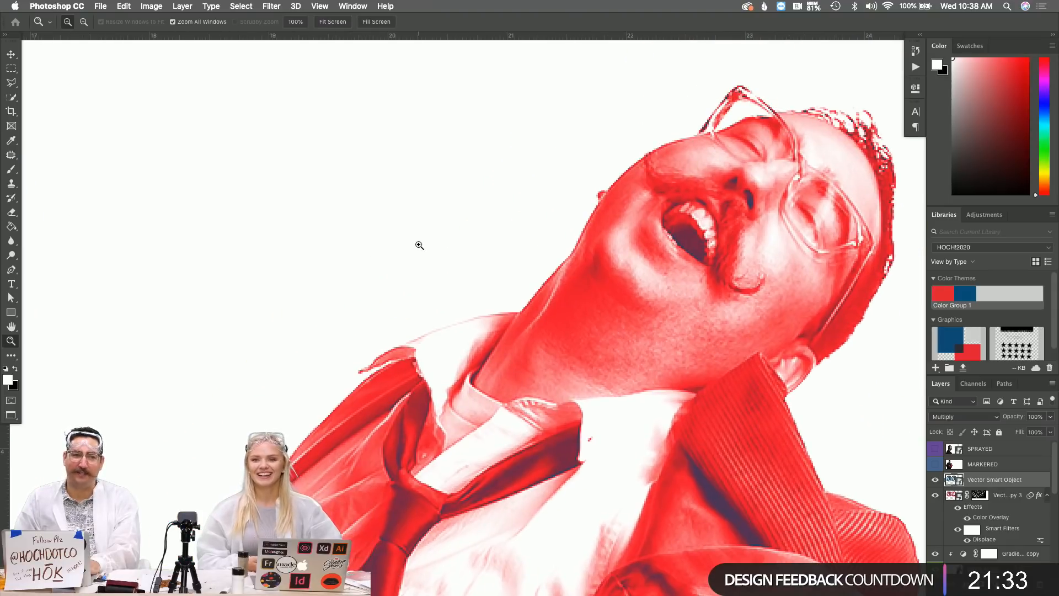
{"action": "scroll", "coordinate": [369, 260], "scroll_direction": "down", "scroll_amount": 10}
{"action": "scroll", "coordinate": [370, 258], "scroll_direction": "left", "scroll_amount": 4}
{"action": "scroll", "coordinate": [370, 259], "scroll_direction": "down", "scroll_amount": 1}
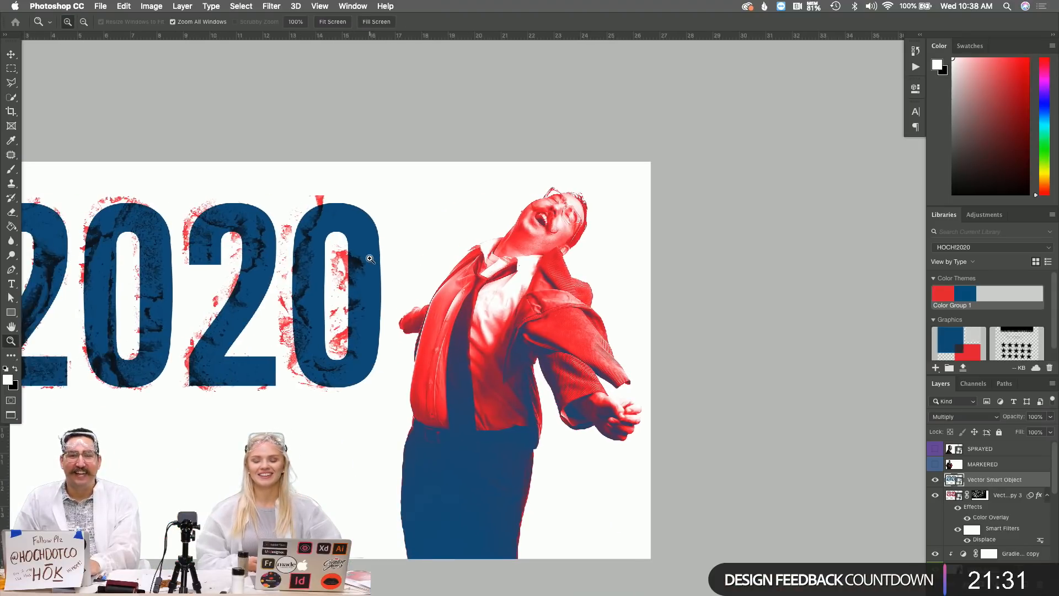
Switch to Illustrator and try replacing the SPRAY PAINTED heading with "Stencil"
{"action": "key", "text": "super+Tab"}
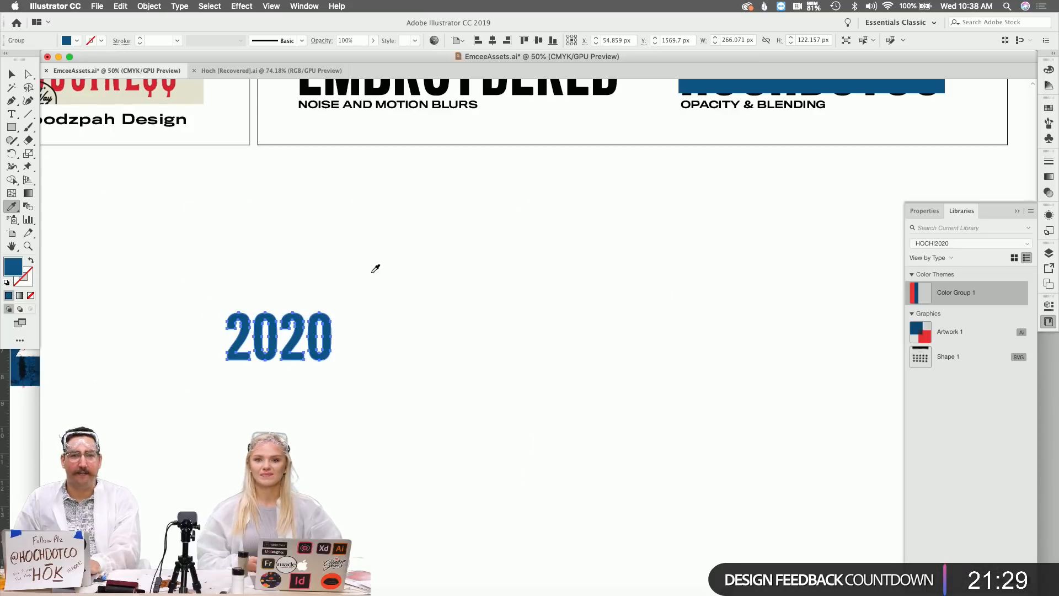
{"action": "scroll", "coordinate": [364, 268], "scroll_direction": "up", "scroll_amount": 10}
{"action": "scroll", "coordinate": [361, 270], "scroll_direction": "up", "scroll_amount": 3}
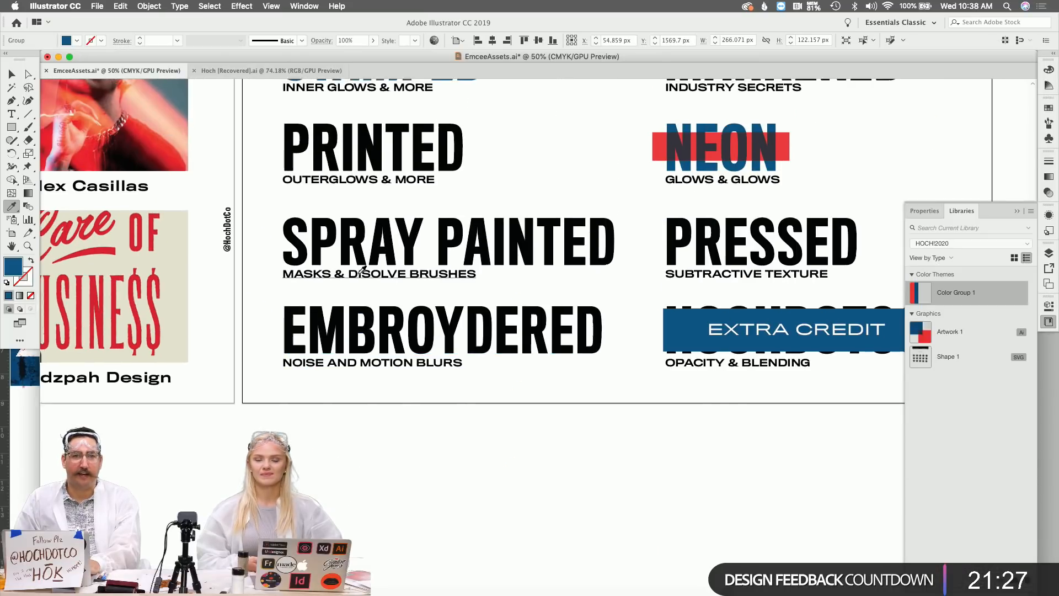
{"action": "key", "text": "t"}
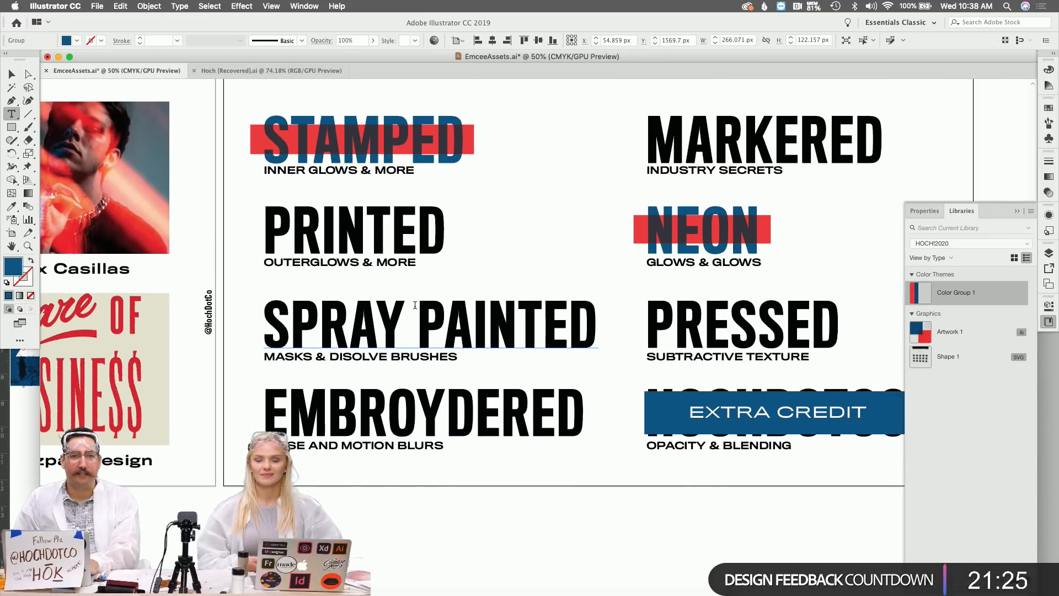
{"action": "left_click", "coordinate": [414, 305]}
{"action": "key", "text": "ctrl+a"}
{"action": "type", "text": "Stencil"}
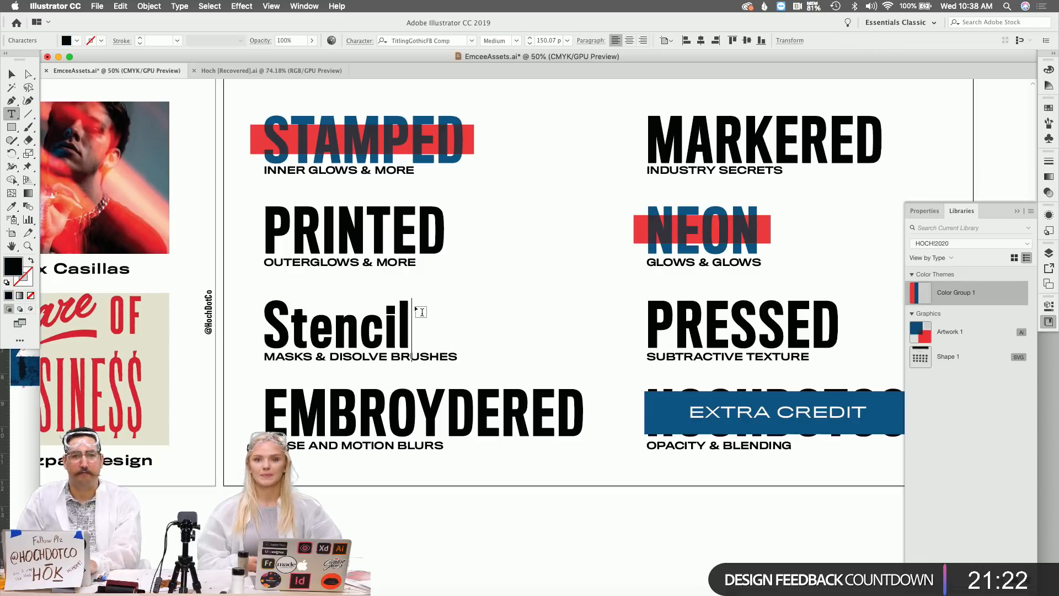
{"action": "key", "text": "ctrl+a"}
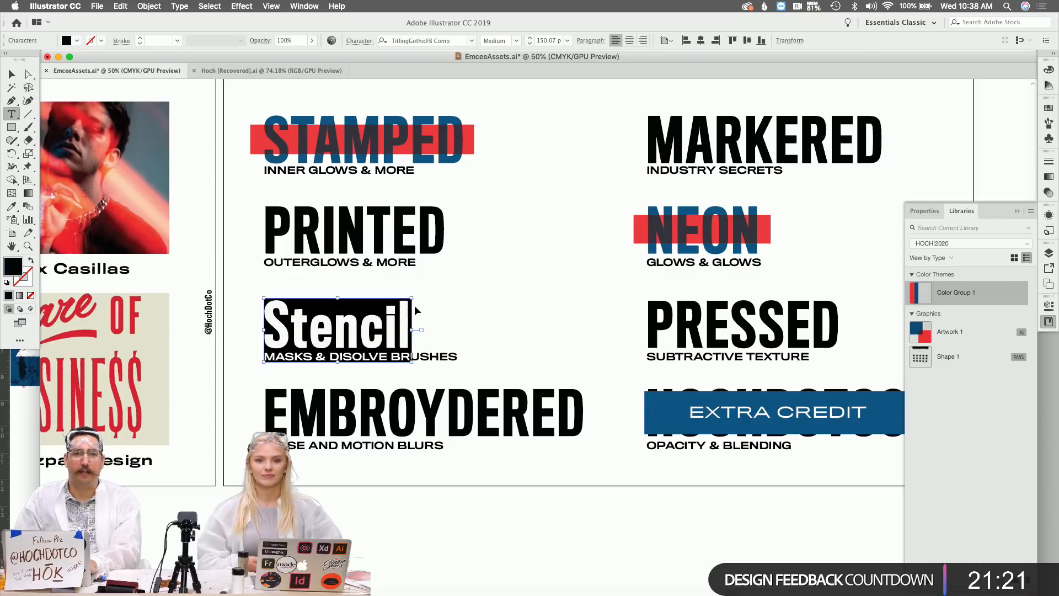
{"action": "key", "text": "ctrl+z"}
{"action": "left_click", "coordinate": [12, 75]}
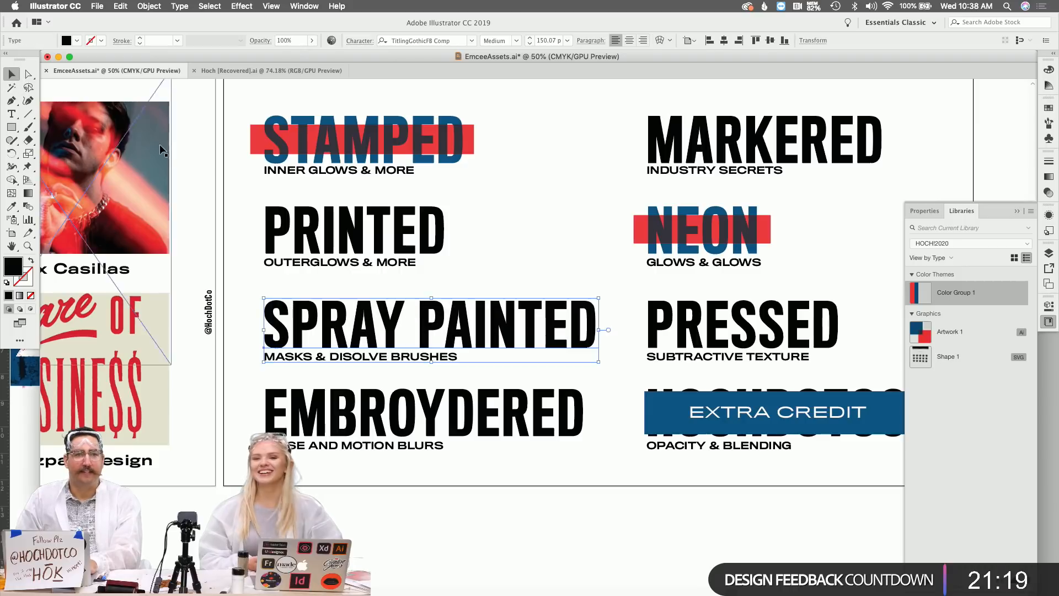
{"action": "key", "text": "m"}
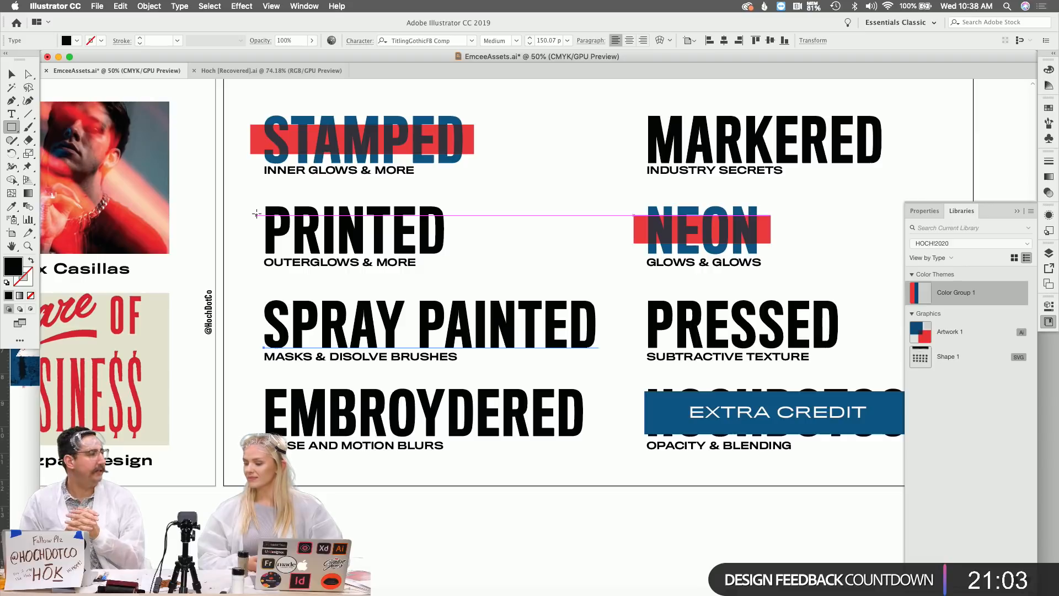
In Photoshop, group the 2020 and DISPLACED figure layers, and show the PRINTED/HEADILNES layer in place of the group
{"action": "key", "text": "super+Tab"}
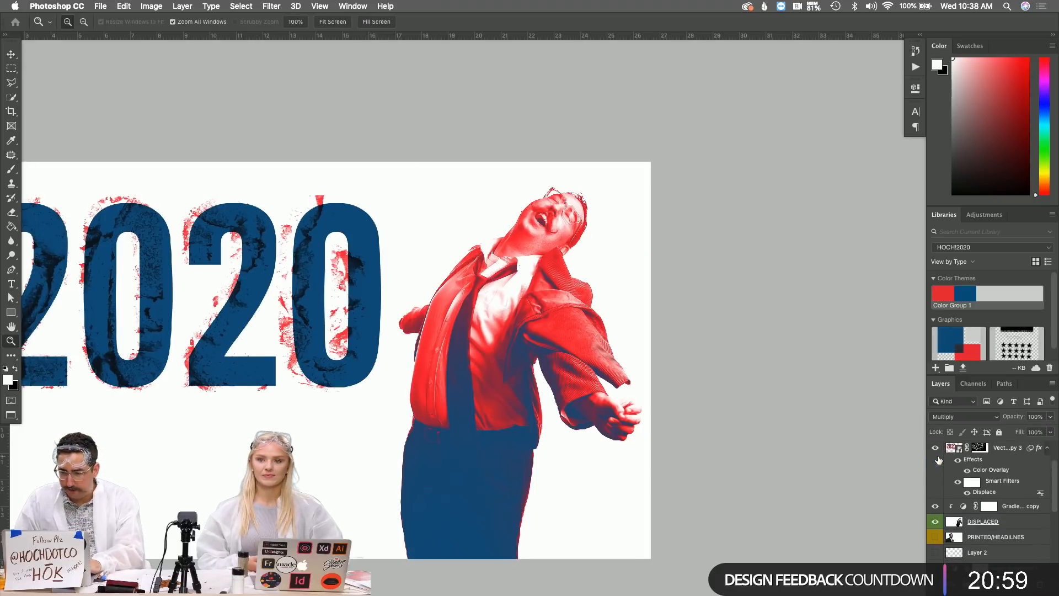
{"action": "scroll", "coordinate": [1012, 495], "scroll_direction": "down", "scroll_amount": 5}
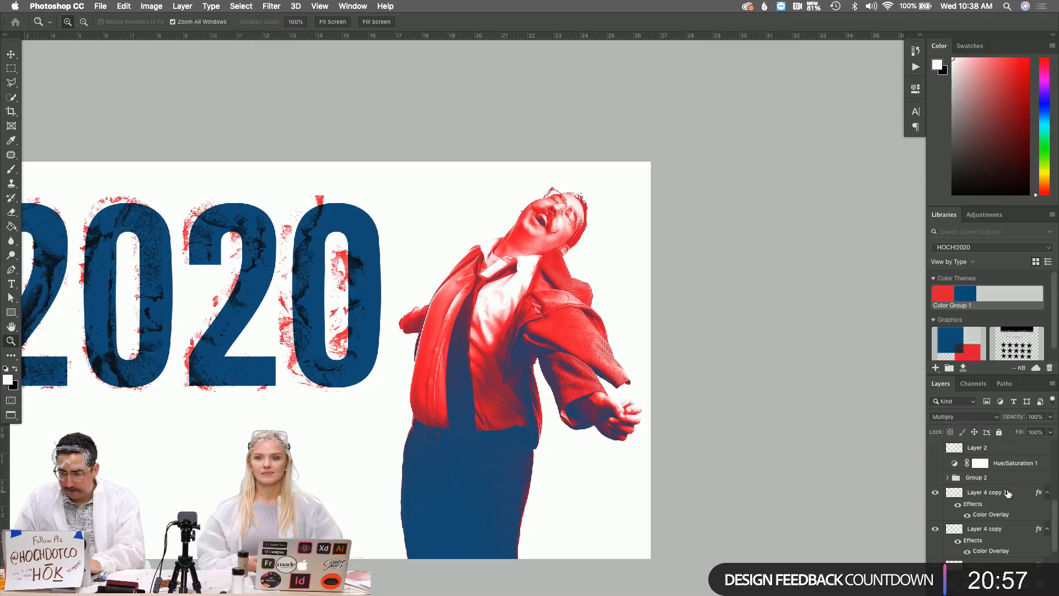
{"action": "key", "text": "super+g"}
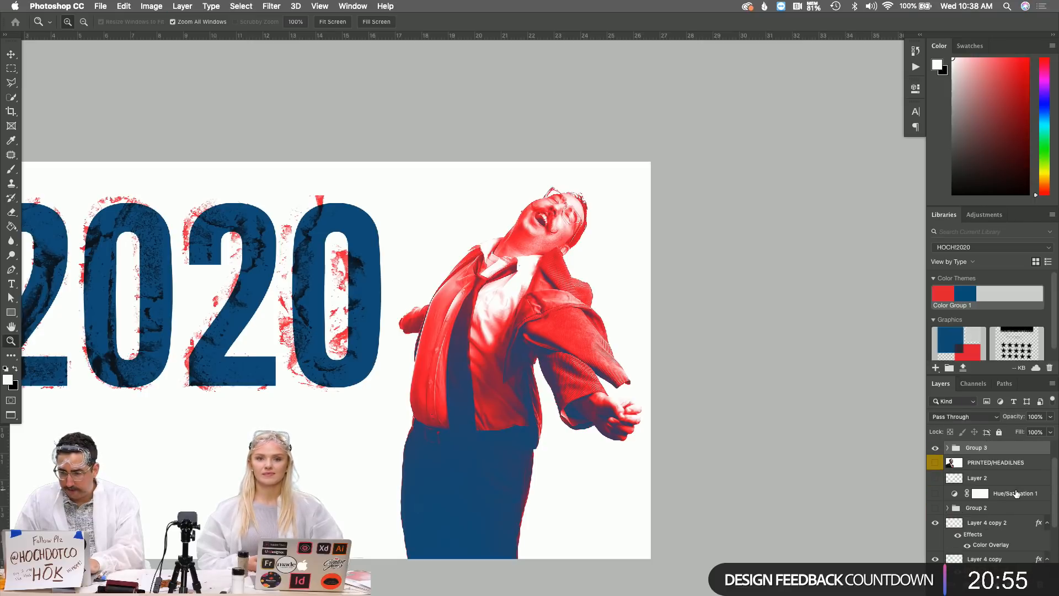
{"action": "left_click", "coordinate": [934, 451]}
{"action": "left_click", "coordinate": [934, 462]}
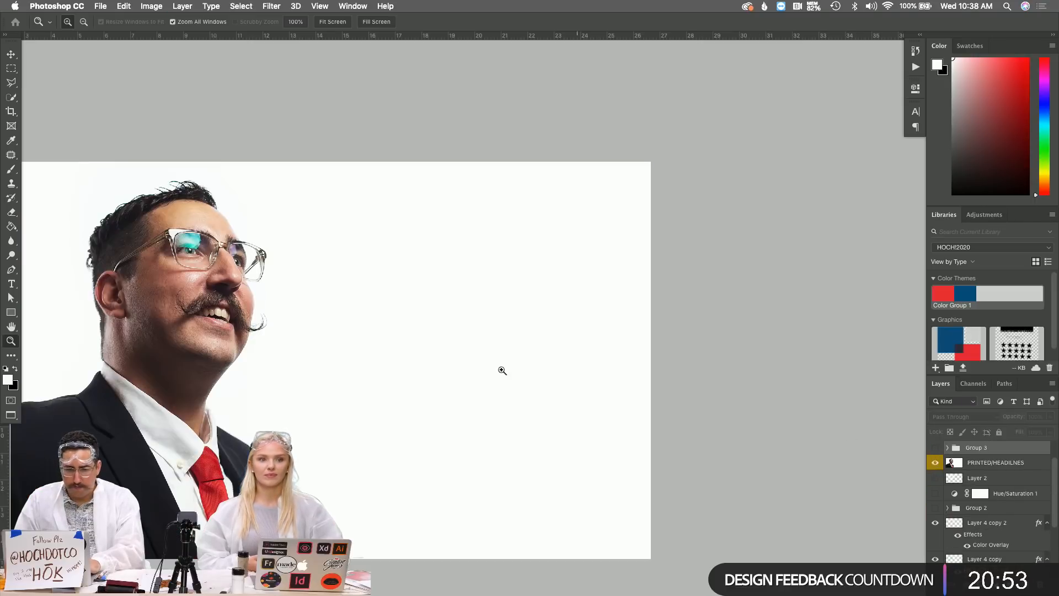
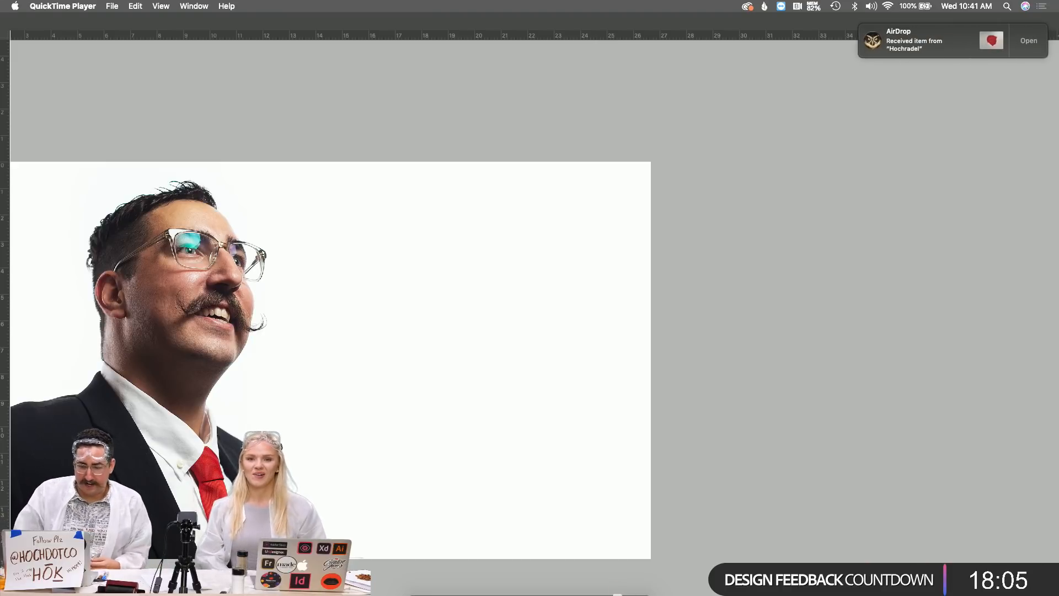
Open IMG_3302.JPG from the Downloads folder in Adobe Photoshop CC 2019
{"action": "left_click", "coordinate": [416, 586]}
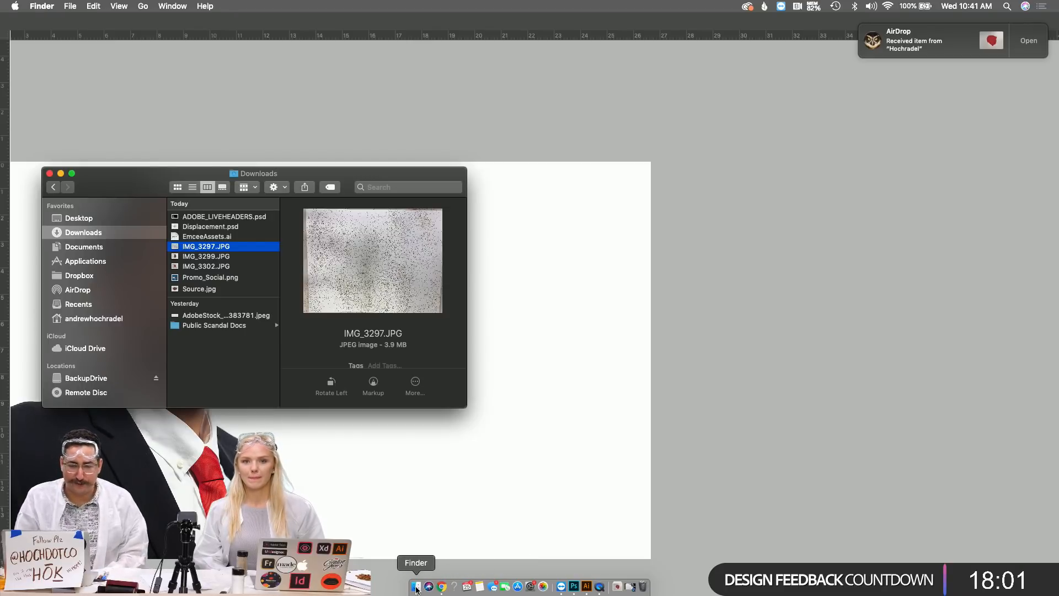
{"action": "left_click", "coordinate": [223, 267]}
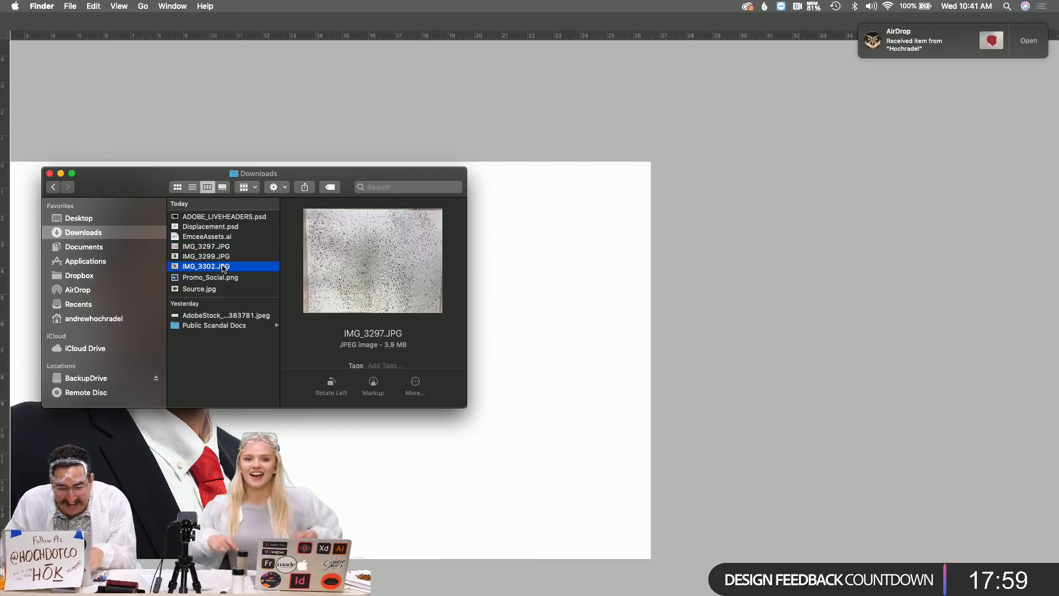
{"action": "right_click", "coordinate": [194, 268]}
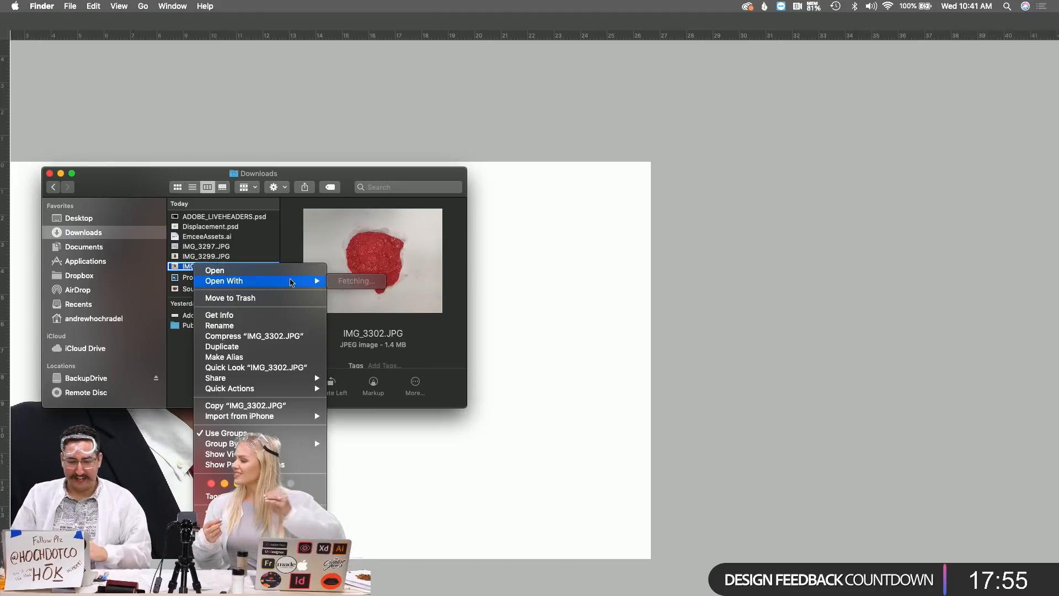
{"action": "mouse_move", "coordinate": [256, 283]}
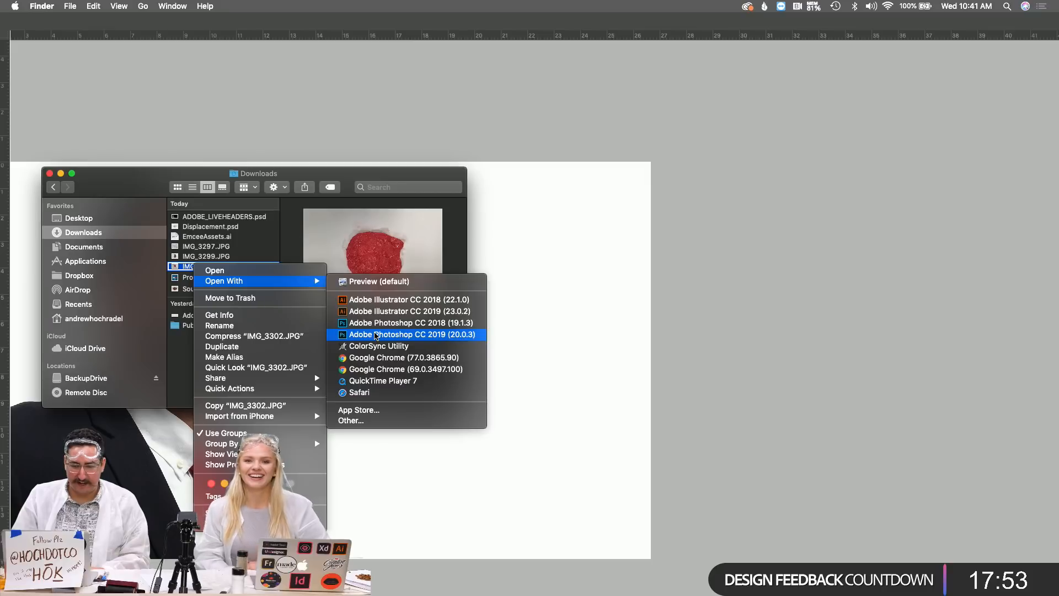
{"action": "left_click", "coordinate": [376, 335]}
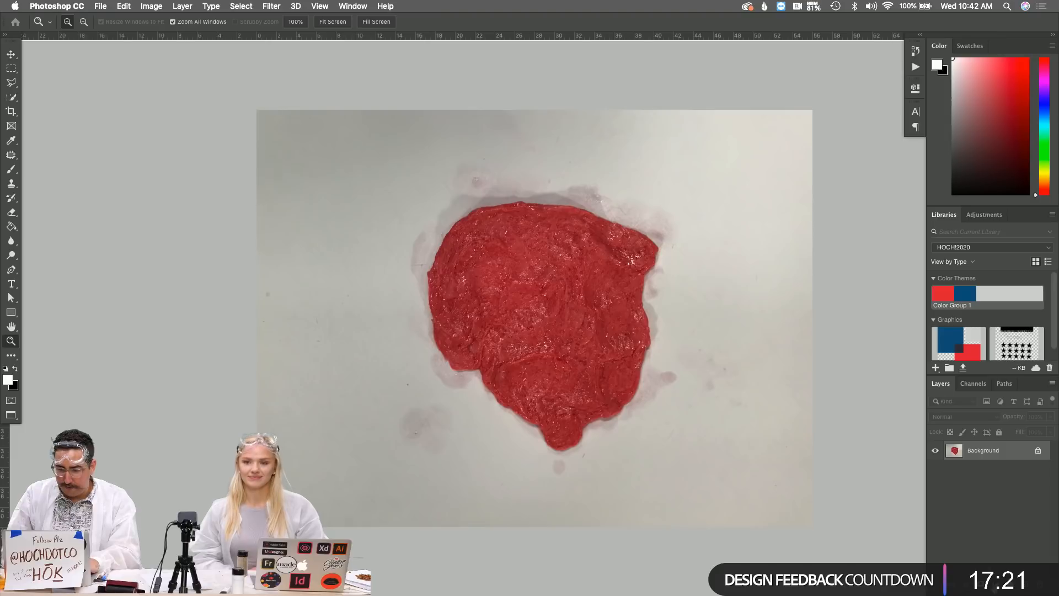
Add a Gradient Map adjustment layer over the red texture photo and preview its gradient reversed
{"action": "left_click", "coordinate": [1021, 584]}
{"action": "left_click", "coordinate": [1007, 553]}
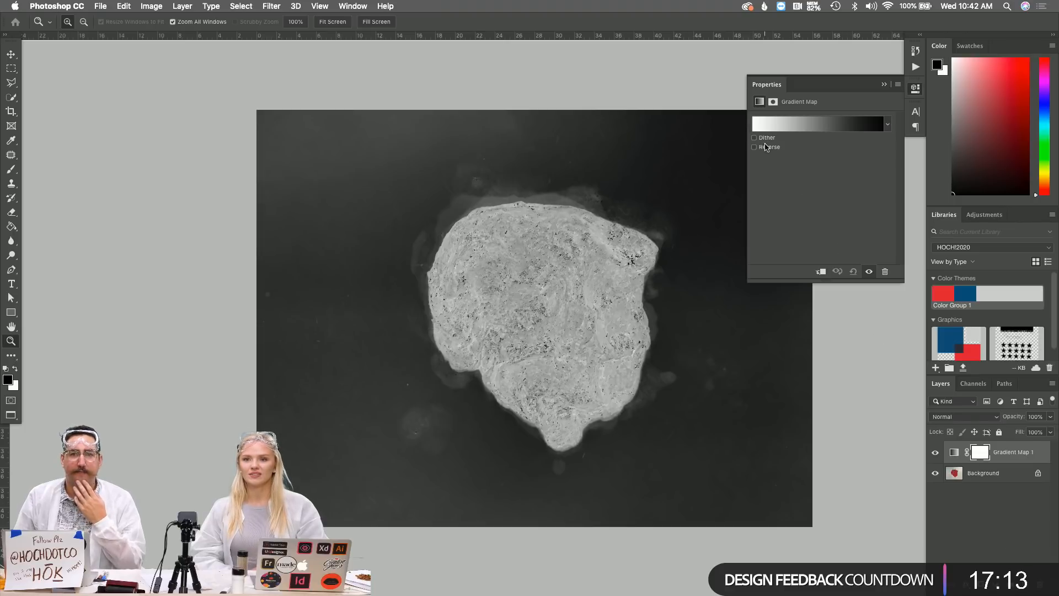
{"action": "left_click", "coordinate": [755, 146]}
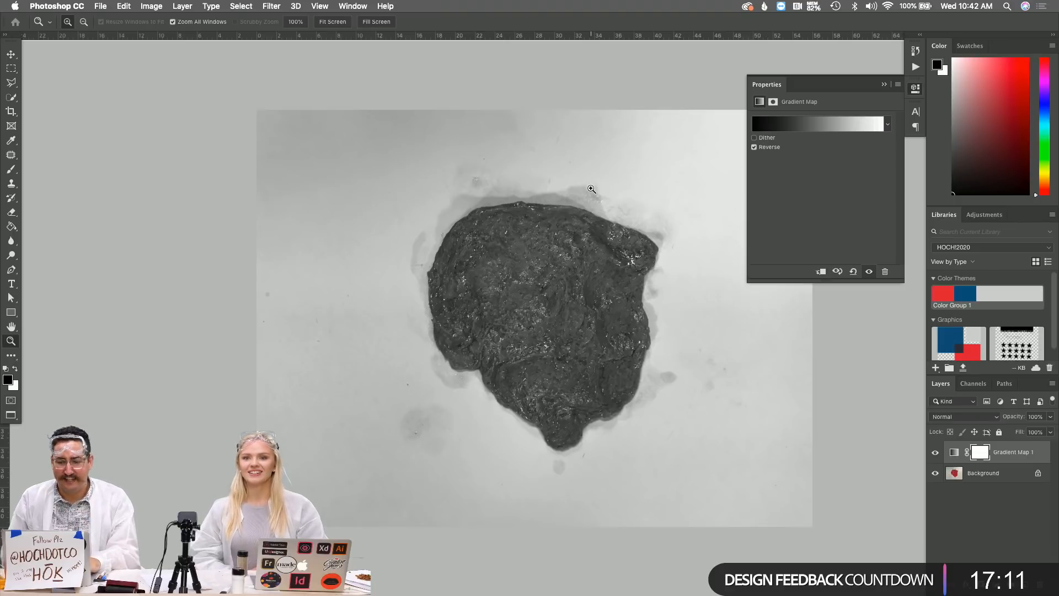
{"action": "left_click", "coordinate": [754, 147]}
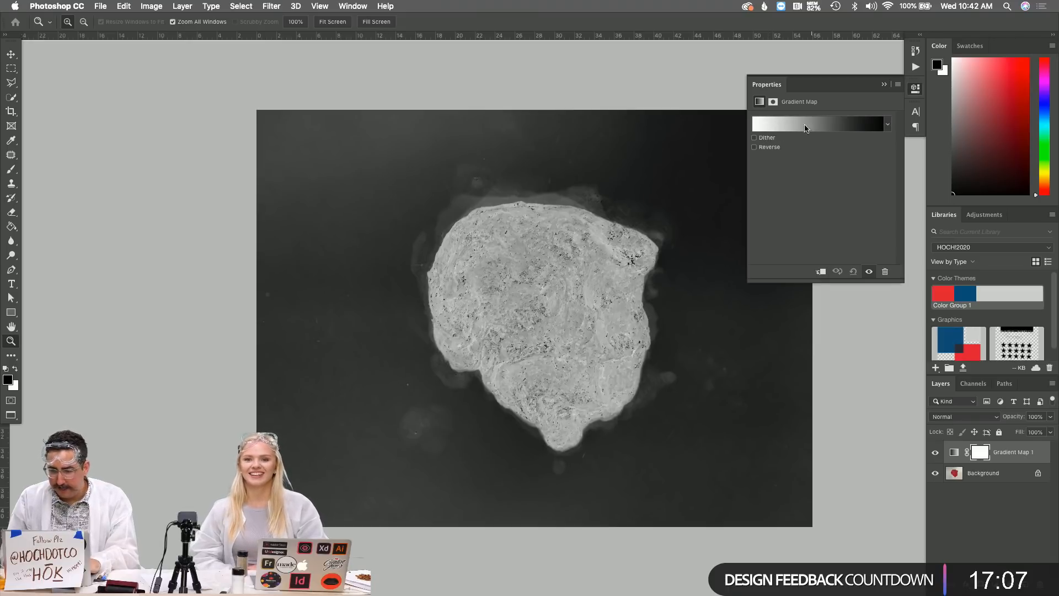
Lighten the gradient map's black color stop to dark gray 1e1c1c and apply the edited gradient
{"action": "left_click", "coordinate": [804, 126]}
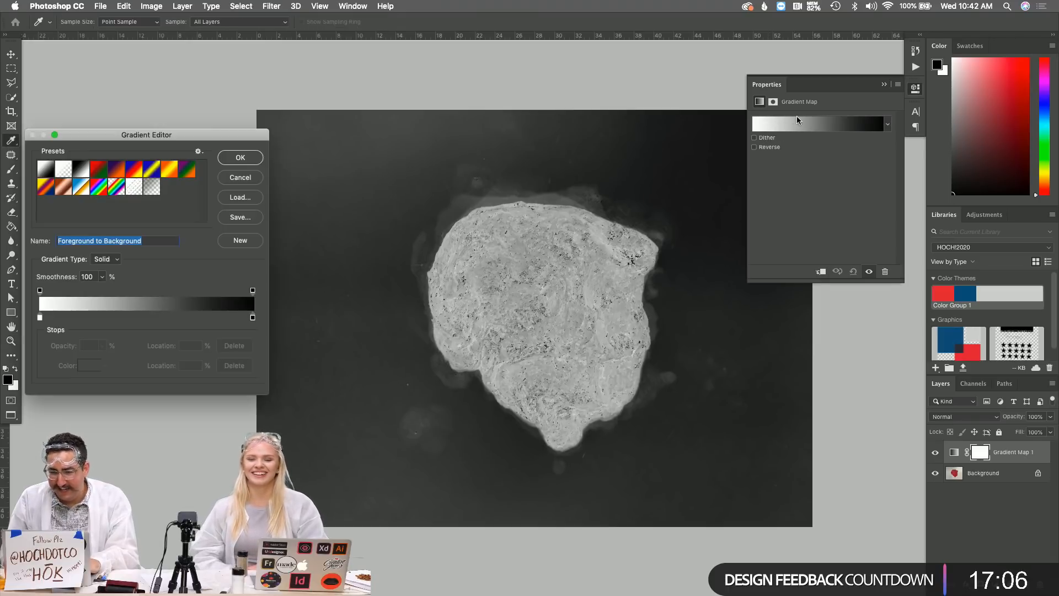
{"action": "double_click", "coordinate": [252, 318]}
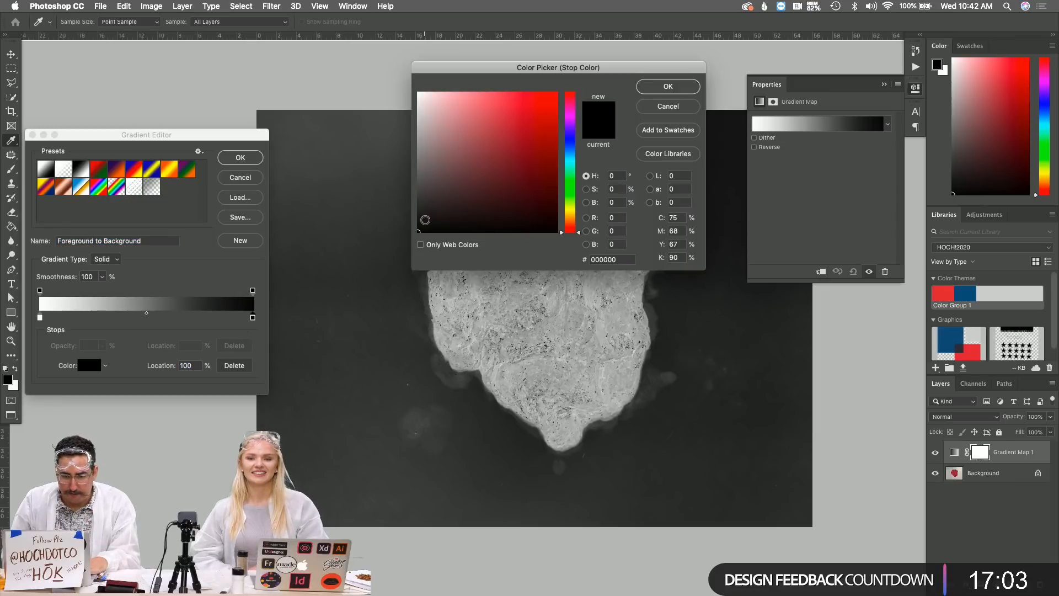
{"action": "left_click", "coordinate": [424, 220]}
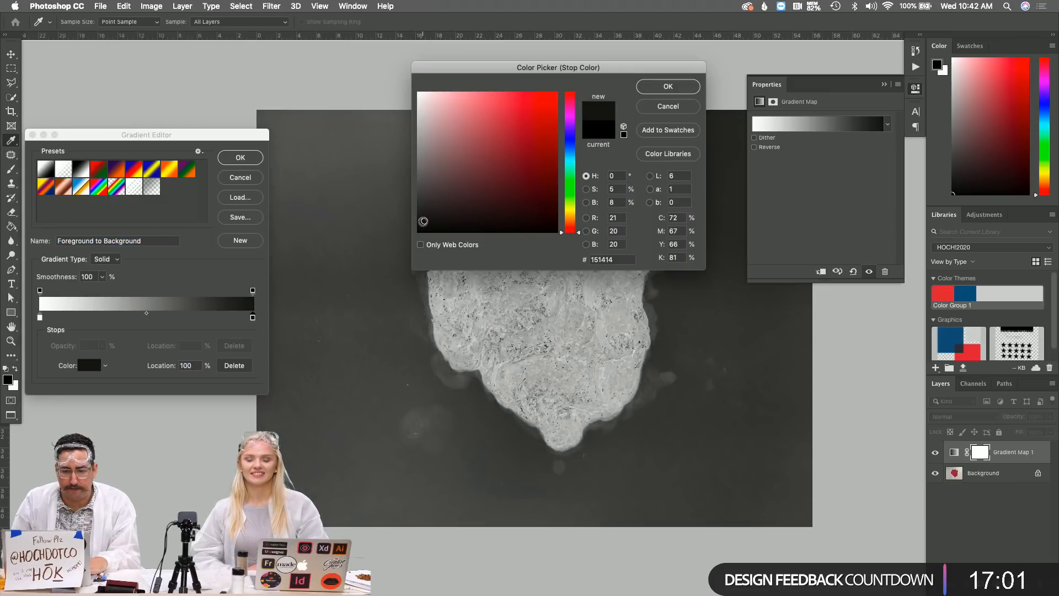
{"action": "left_click", "coordinate": [426, 217]}
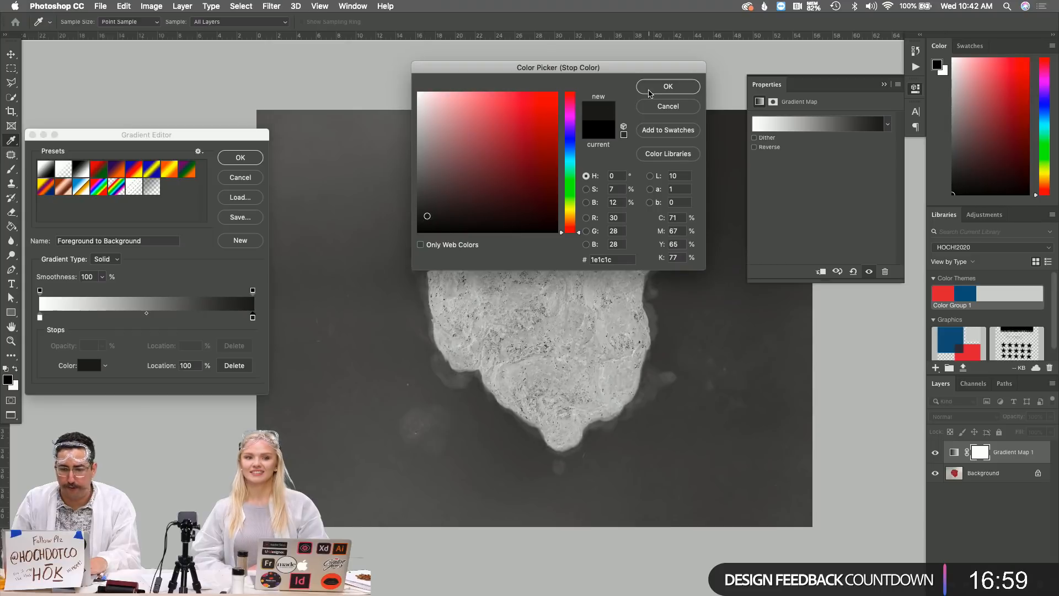
{"action": "left_click", "coordinate": [649, 92]}
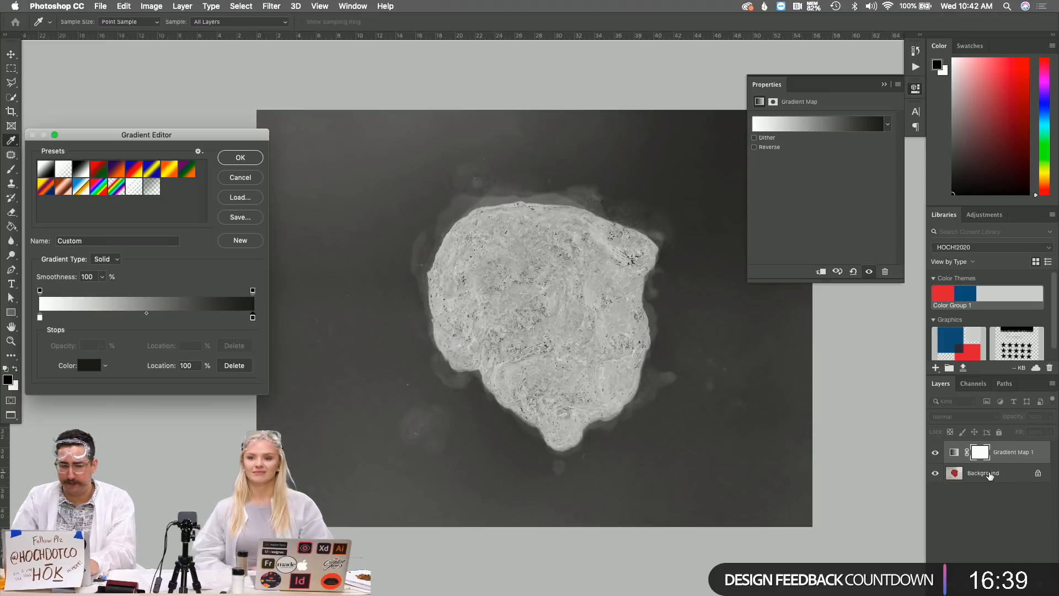
{"action": "key", "text": "Return"}
Duplicate the Background layer and merge the Gradient Map adjustment into the copy
{"action": "key", "text": "z"}
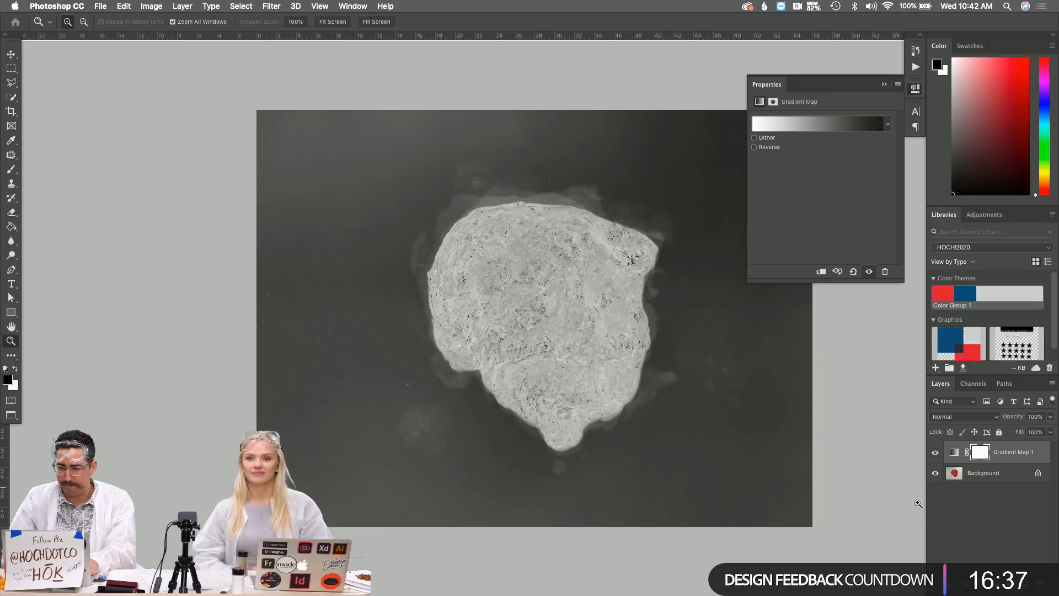
{"action": "left_click", "coordinate": [987, 472]}
{"action": "key", "text": "super+j"}
{"action": "left_click", "coordinate": [1014, 457]}
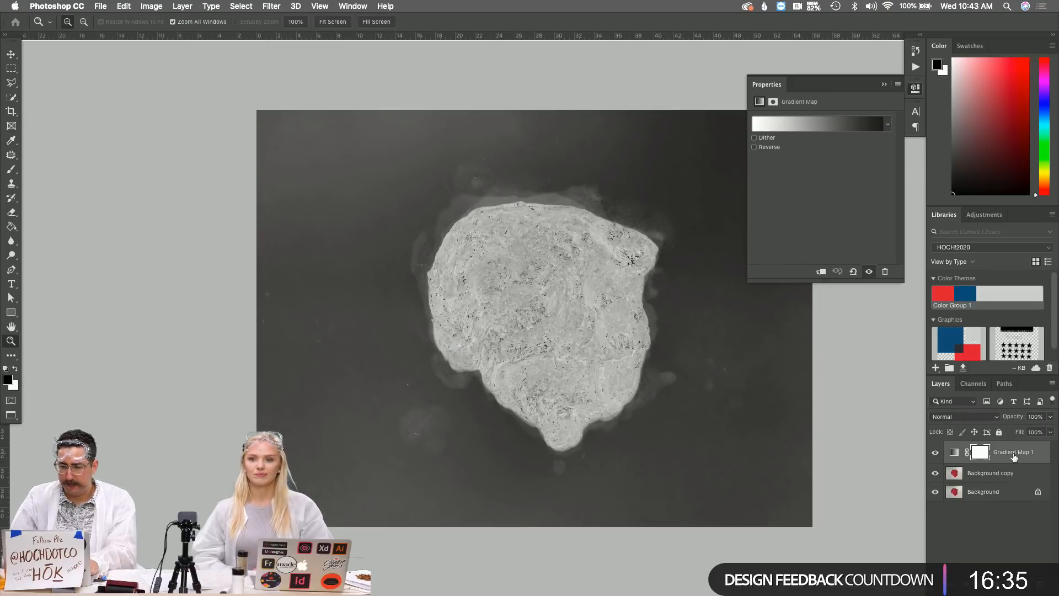
{"action": "key", "text": "super+e"}
Outline the inner area of the gray texture with a closed Polygonal Lasso selection just inside its edge
{"action": "left_click", "coordinate": [550, 293]}
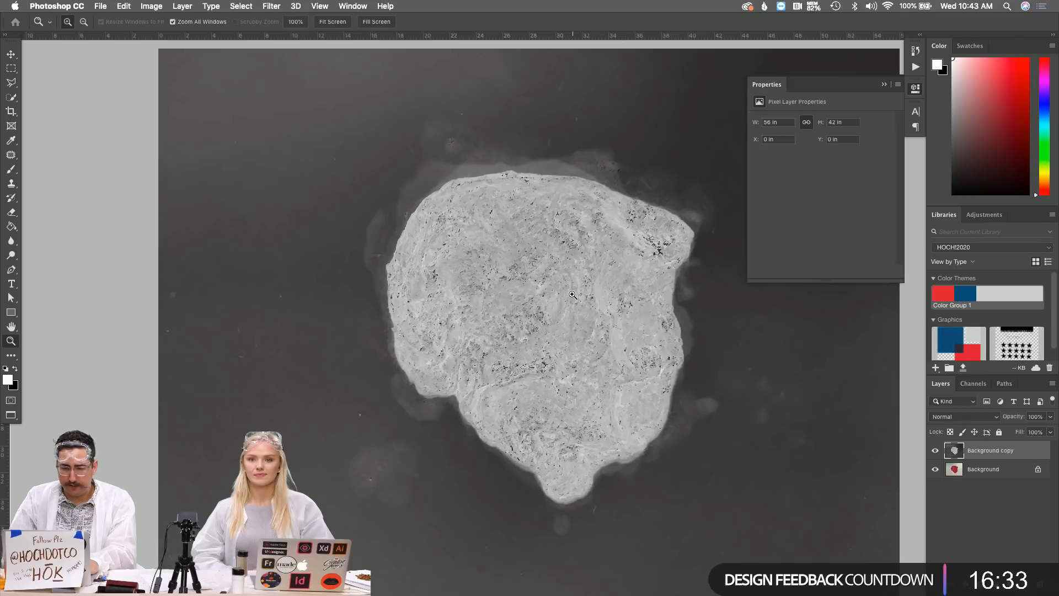
{"action": "left_click", "coordinate": [572, 295]}
{"action": "scroll", "coordinate": [541, 306], "scroll_direction": "right", "scroll_amount": 3}
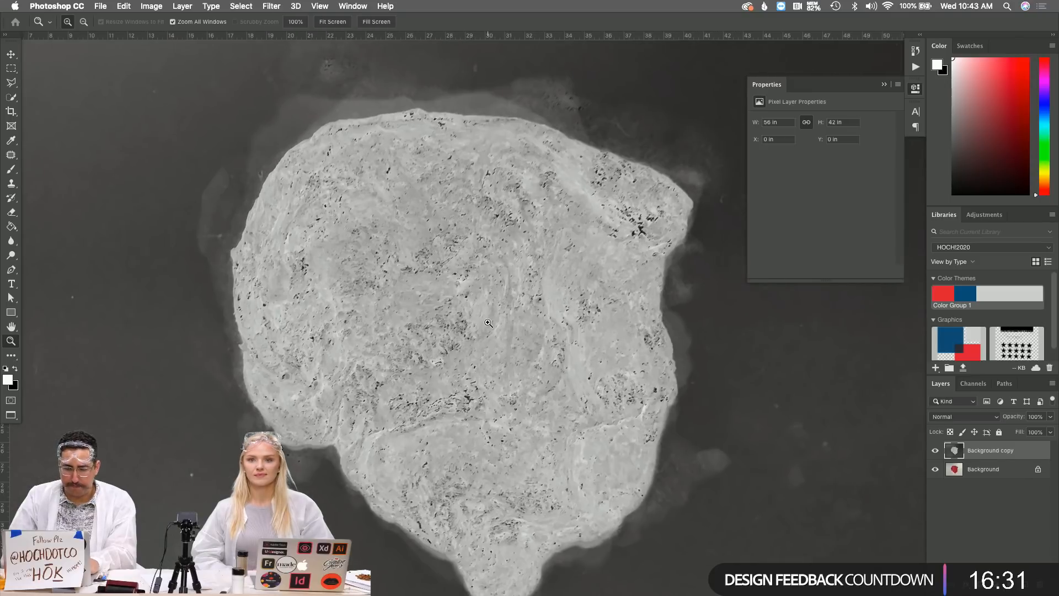
{"action": "key", "text": "l"}
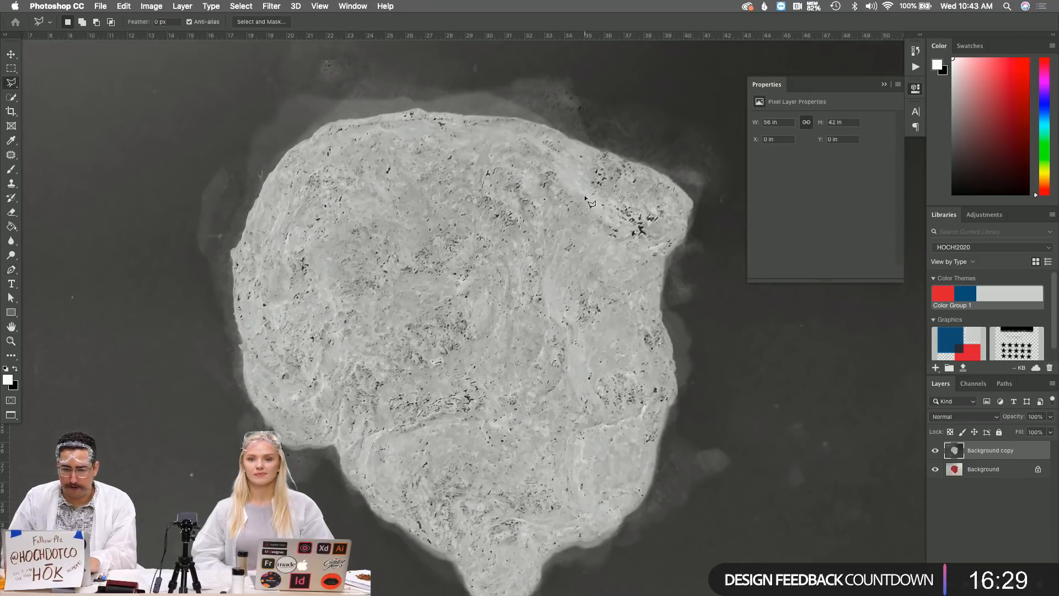
{"action": "left_click", "coordinate": [635, 187]}
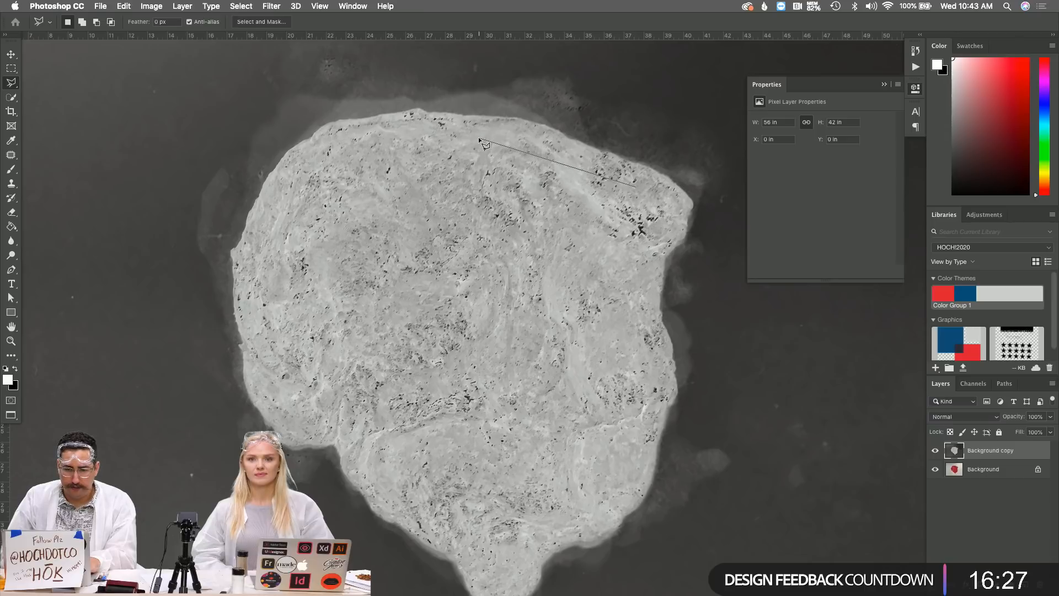
{"action": "left_click", "coordinate": [478, 137]}
{"action": "left_click", "coordinate": [325, 148]}
{"action": "left_click", "coordinate": [255, 267]}
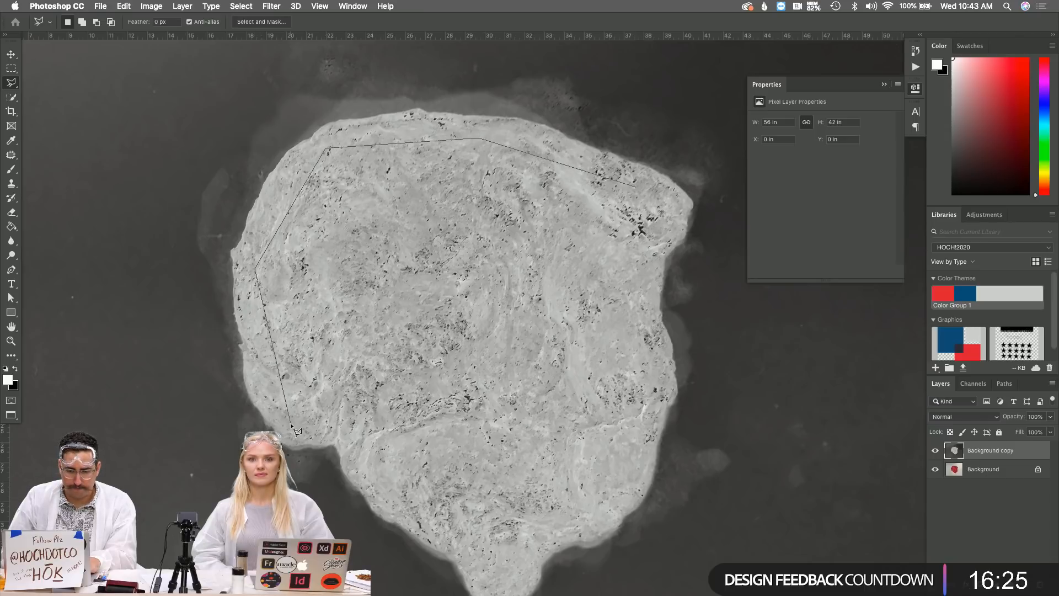
{"action": "left_click", "coordinate": [350, 428]}
{"action": "left_click", "coordinate": [446, 524]}
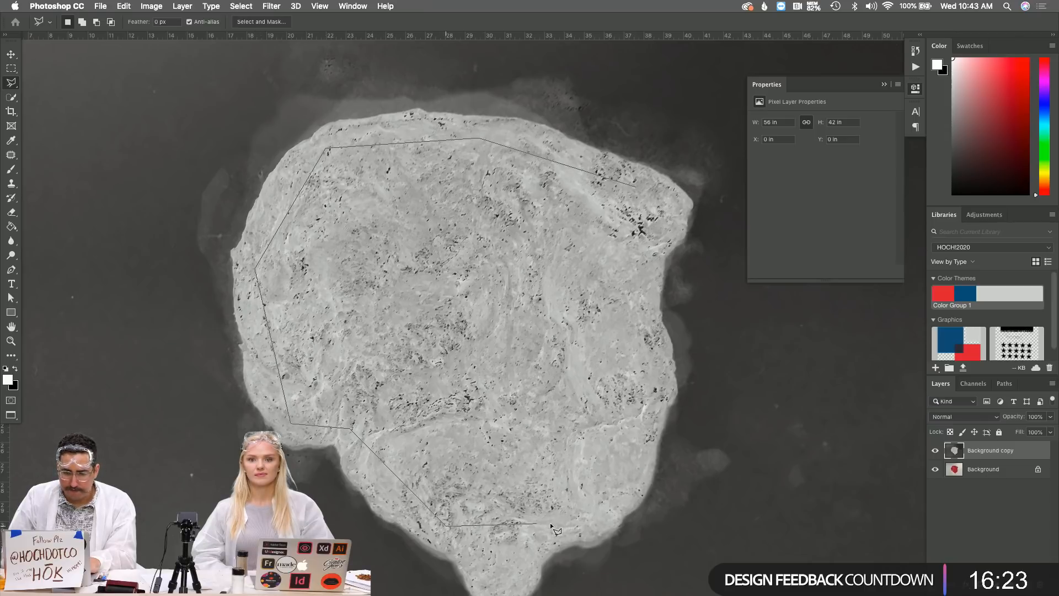
{"action": "left_click", "coordinate": [637, 435]}
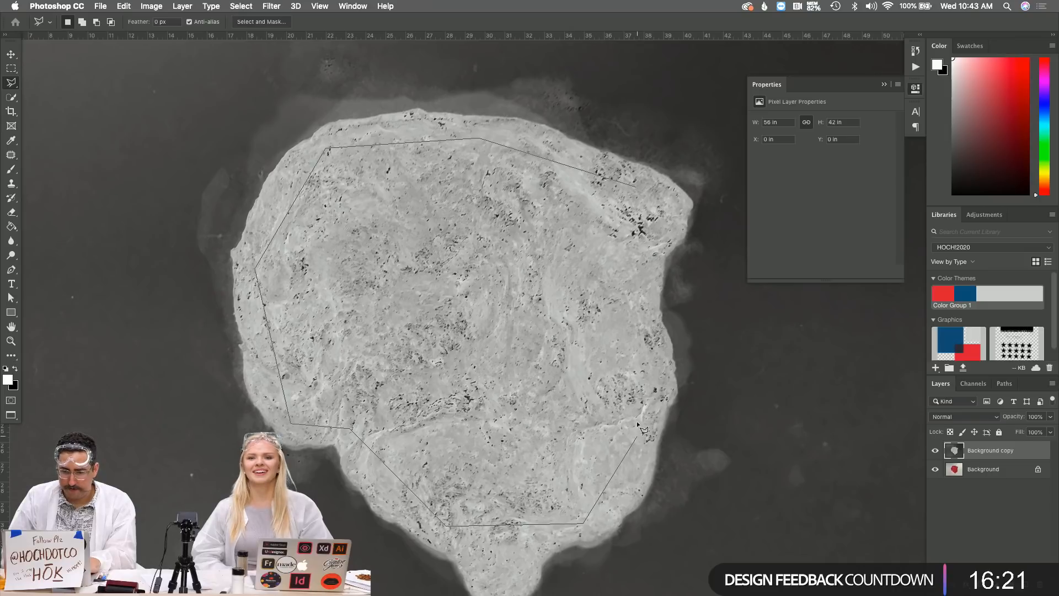
{"action": "left_click", "coordinate": [631, 280]}
{"action": "left_click", "coordinate": [669, 199]}
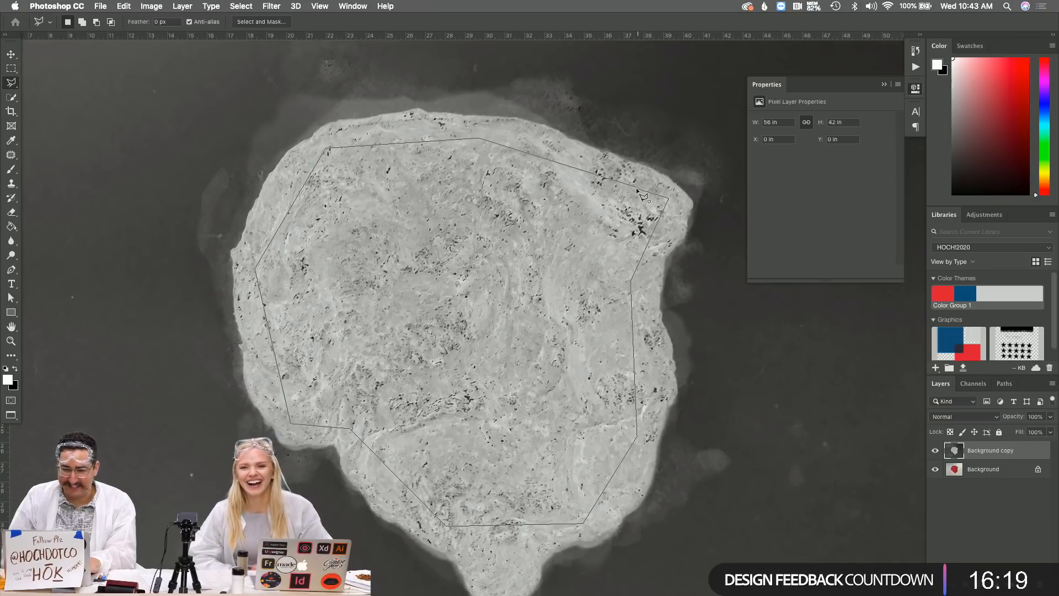
{"action": "left_click", "coordinate": [636, 189]}
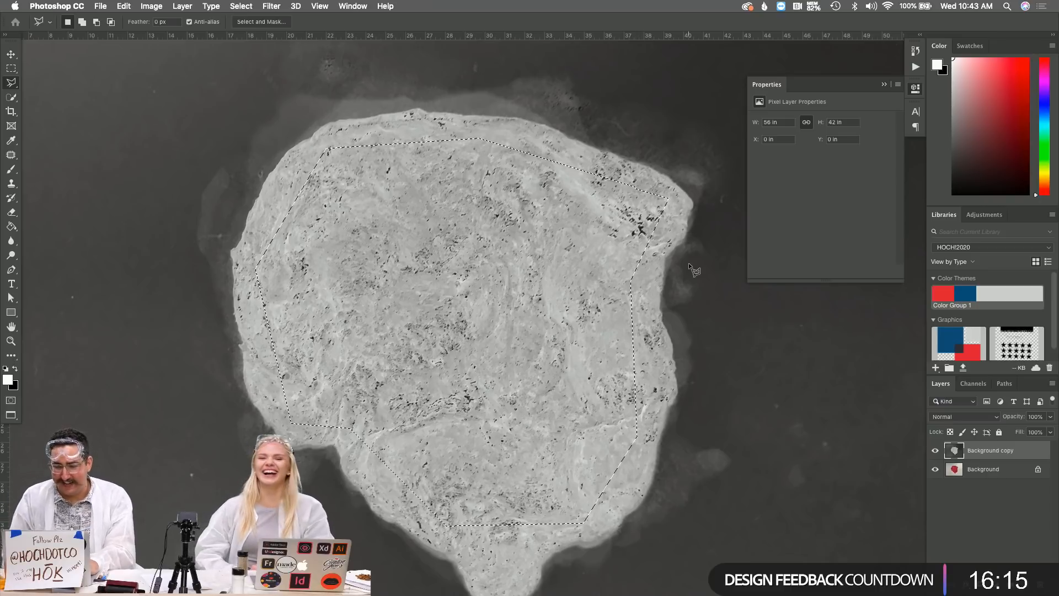
Copy the selected texture into the header document, directly above the PRINTED/HEADILNES layer
{"action": "key", "text": "ctrl+Tab"}
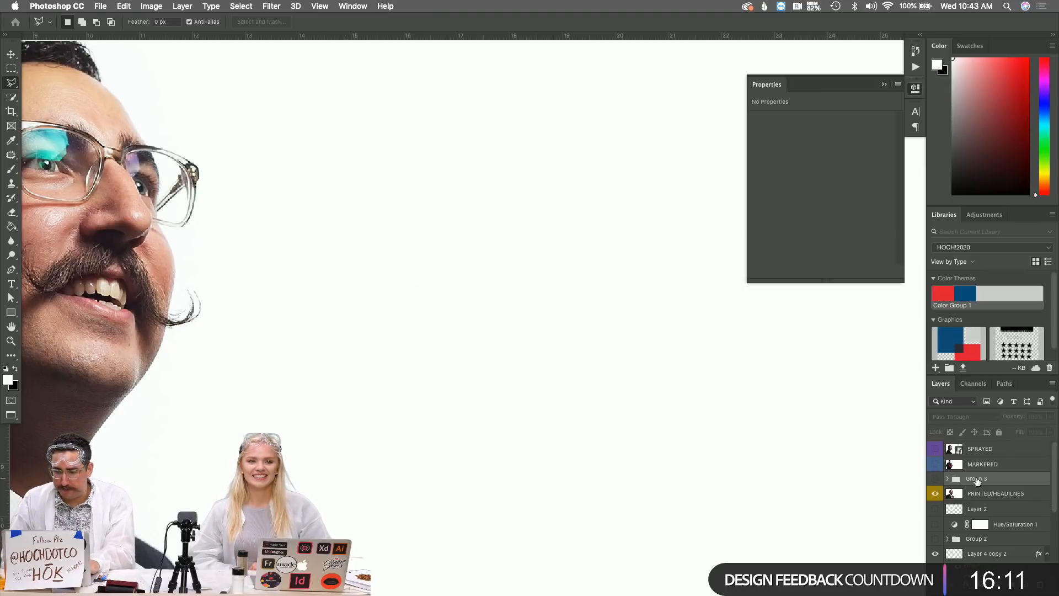
{"action": "key", "text": "ctrl+v"}
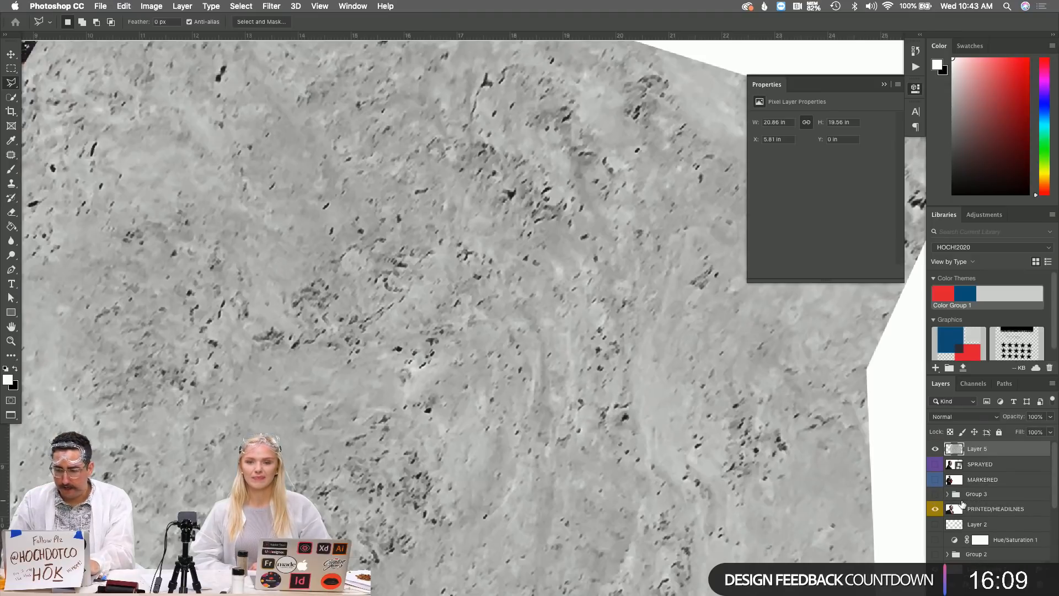
{"action": "key", "text": "super+z"}
{"action": "left_click", "coordinate": [992, 497]}
{"action": "key", "text": "super+v"}
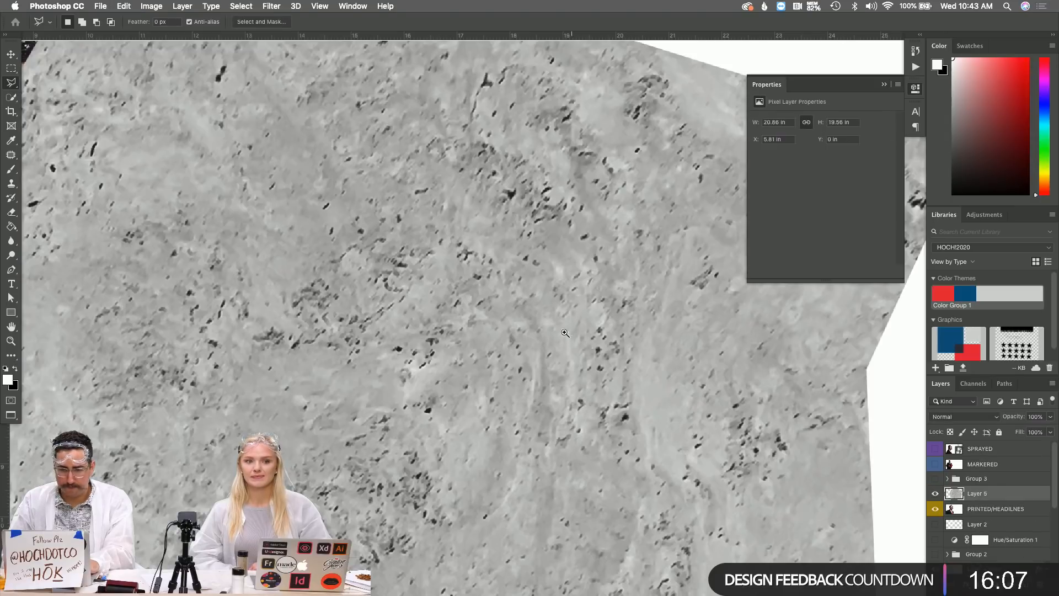
Scale the pasted texture to about 59% and place it in the white space beside the man's face
{"action": "key", "text": "super+minus"}
{"action": "key", "text": "super+minus"}
{"action": "key", "text": "super+t"}
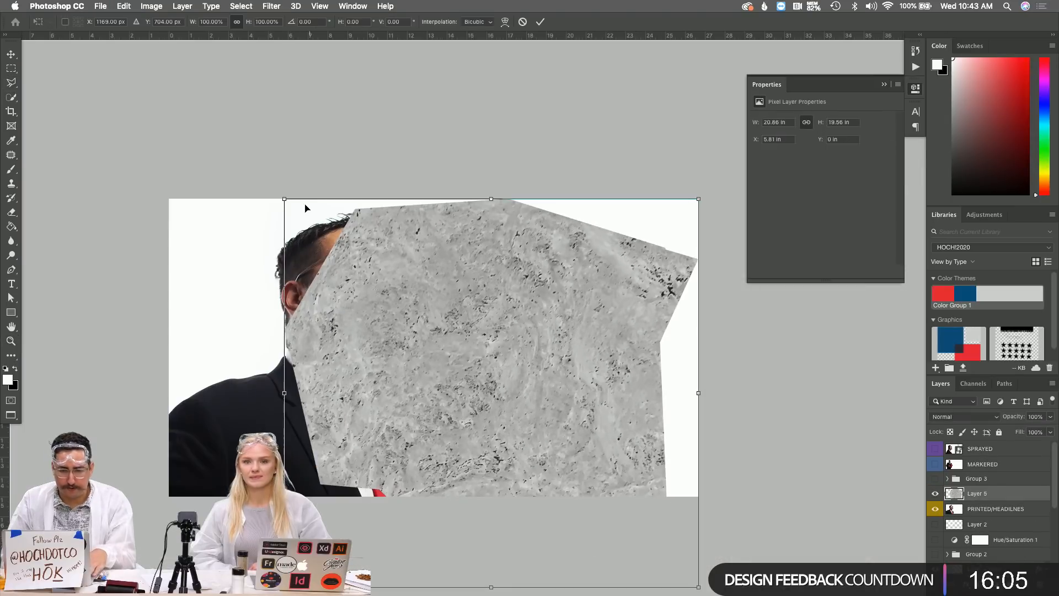
{"action": "left_click_drag", "start_coordinate": [283, 198], "coordinate": [369, 278]}
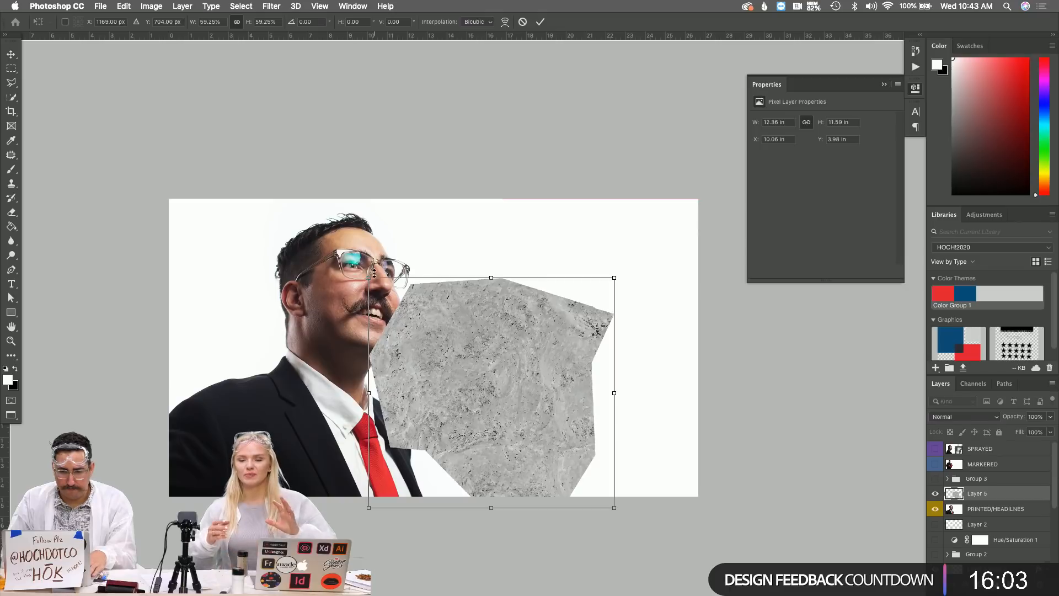
{"action": "left_click_drag", "start_coordinate": [469, 305], "coordinate": [511, 243]}
{"action": "key", "text": "Return"}
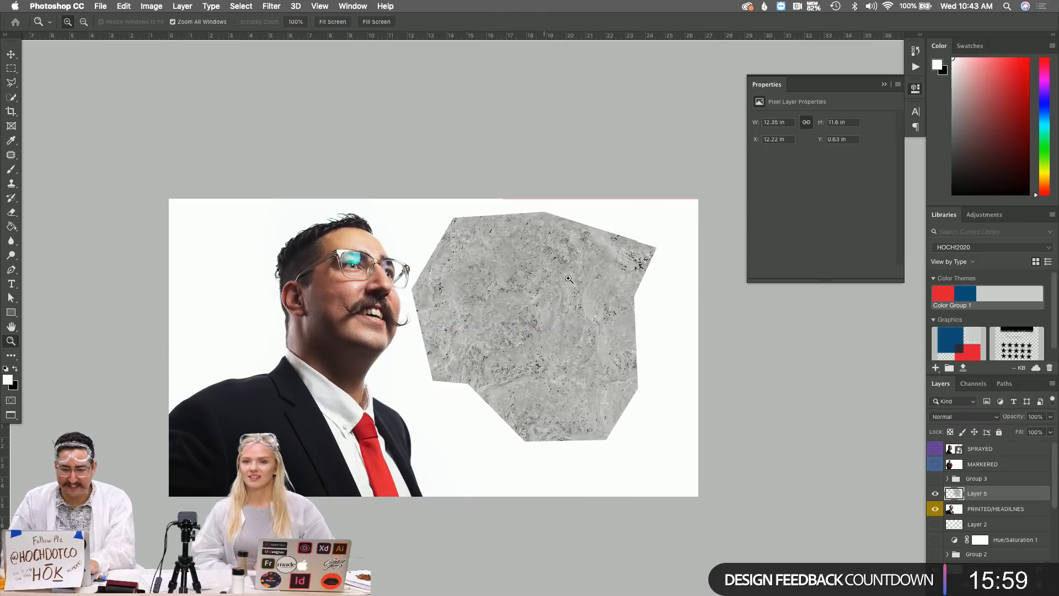
Switch to Illustrator and place a copy of the SPRAY PAINTED heading in the empty space below the artboard
{"action": "key", "text": "z"}
{"action": "key", "text": "super+Tab"}
{"action": "key", "text": "super+Tab"}
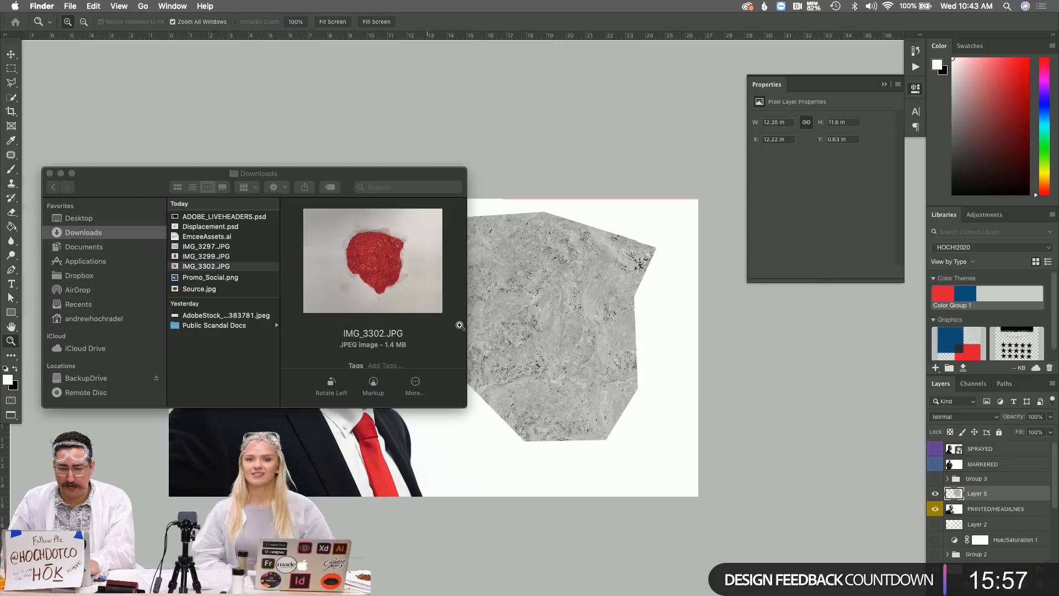
{"action": "key", "text": "super+Tab"}
{"action": "scroll", "coordinate": [505, 183], "scroll_direction": "down", "scroll_amount": 4}
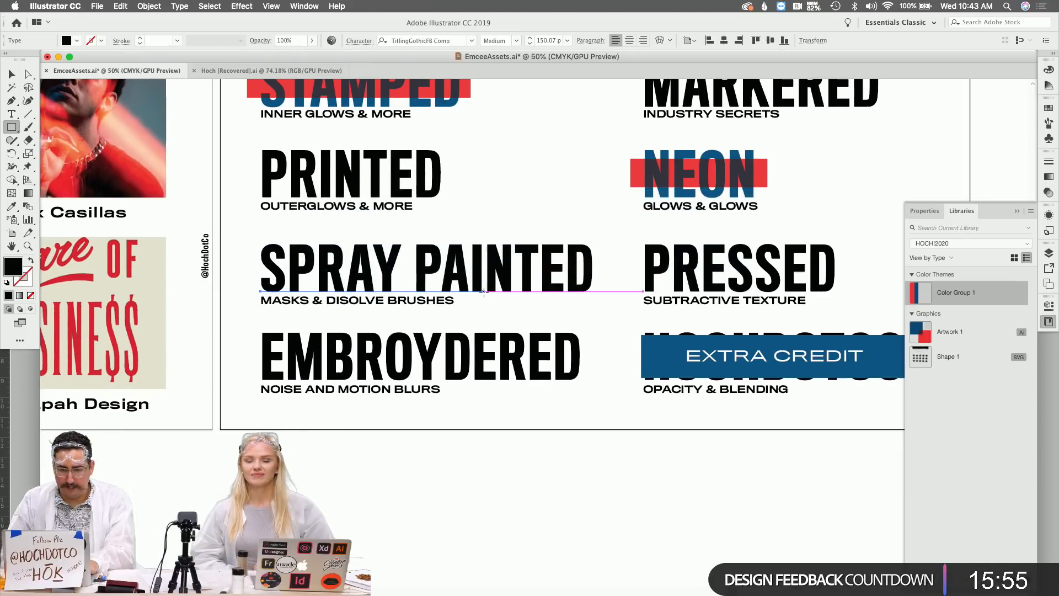
{"action": "left_click", "coordinate": [505, 184]}
{"action": "mouse_move", "coordinate": [506, 183]}
{"action": "left_mouse_down"}
{"action": "mouse_move", "coordinate": [549, 284]}
{"action": "mouse_move", "coordinate": [667, 409]}
{"action": "left_mouse_up"}
{"action": "scroll", "coordinate": [666, 409], "scroll_direction": "down", "scroll_amount": 4}
{"action": "scroll", "coordinate": [666, 409], "scroll_direction": "right", "scroll_amount": 4}
{"action": "key", "text": "z"}
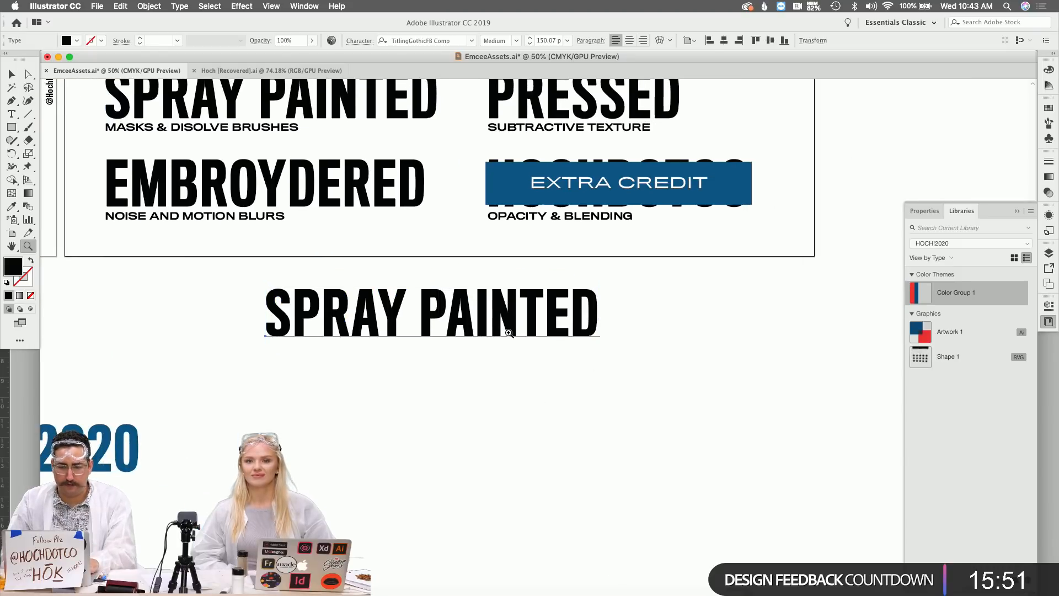
Replace the copied heading's text with the candidate's surname followed by "RUNS FOR EMCEE 2020", breaking the line before "FOR"
{"action": "left_click", "coordinate": [420, 307]}
{"action": "key", "text": "t"}
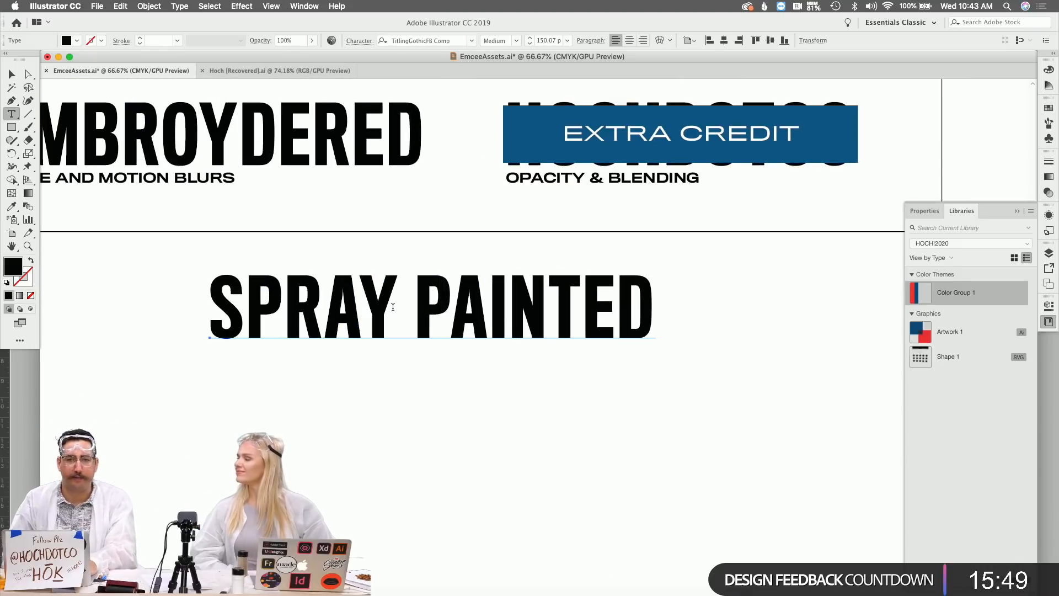
{"action": "left_click", "coordinate": [394, 312]}
{"action": "key", "text": "super+a"}
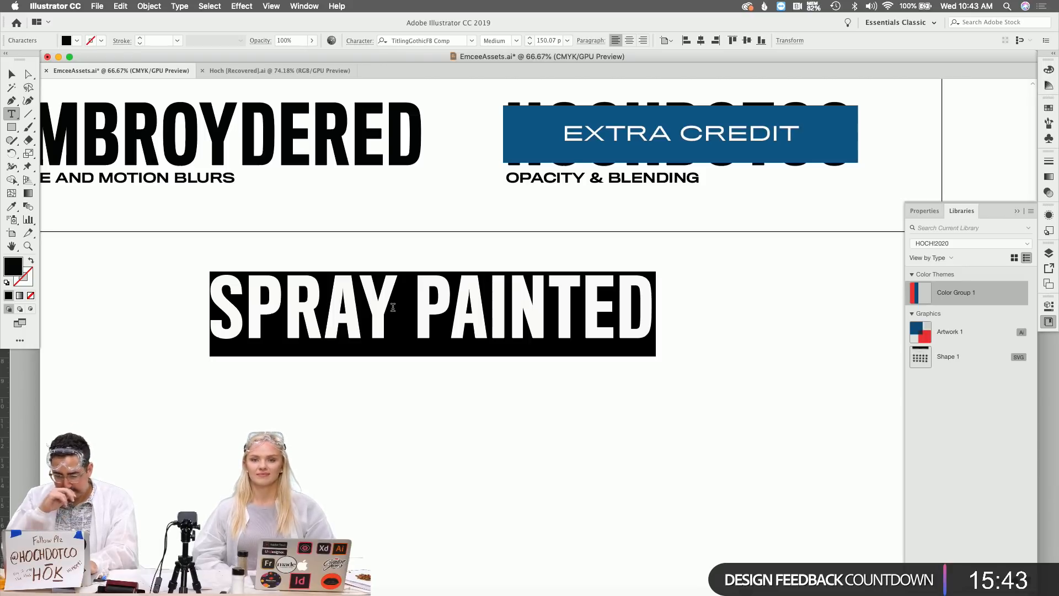
{"action": "type", "text": "HOCHR"}
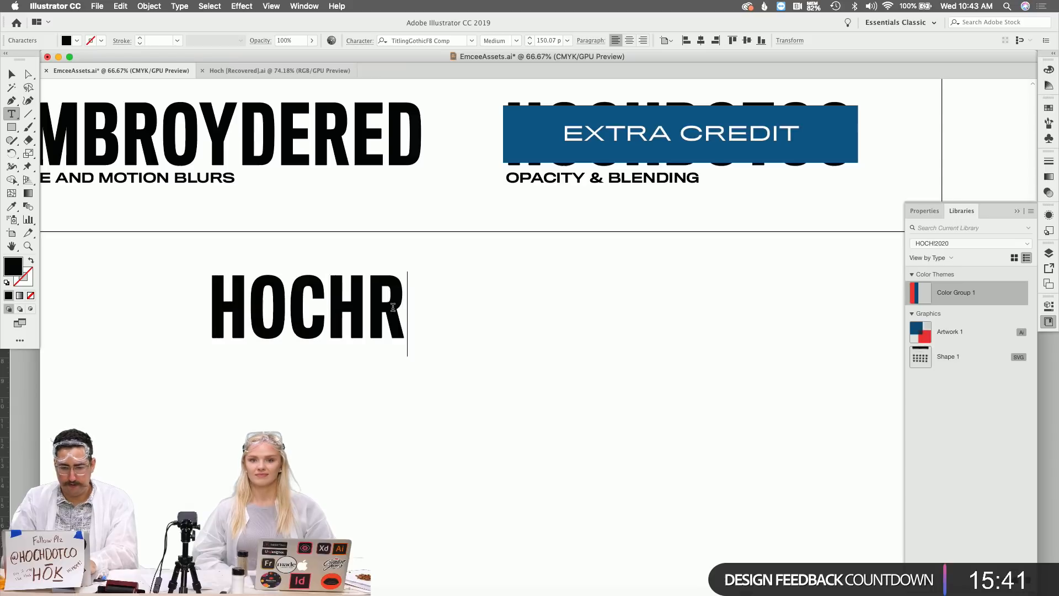
{"action": "type", "text": "ADEL RUND"}
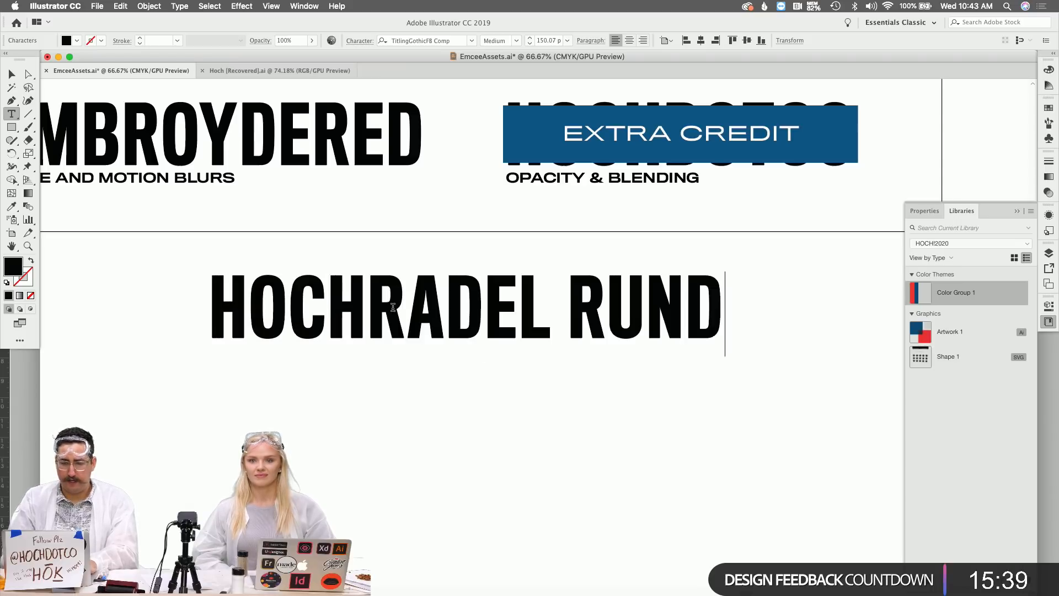
{"action": "key", "text": "BackSpace"}
{"action": "type", "text": "S FOR"}
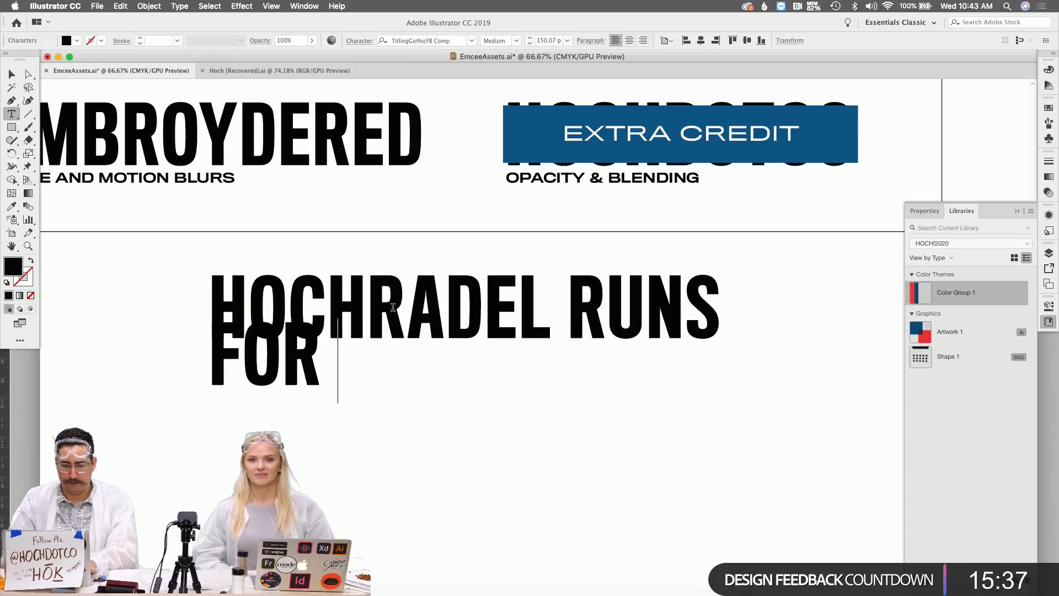
{"action": "type", "text": " EMCE 20"}
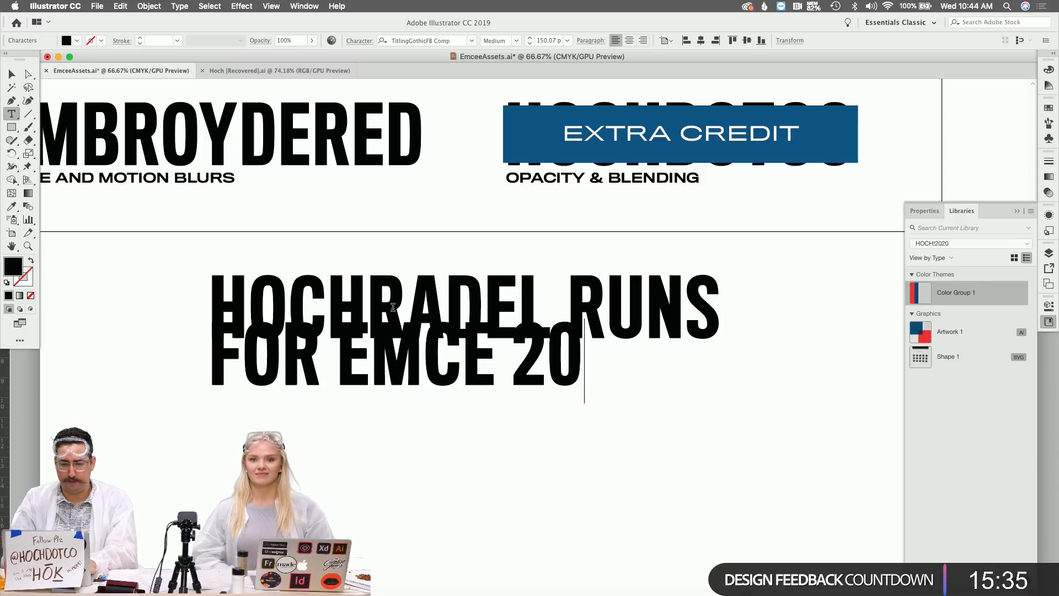
{"action": "key", "text": "BackSpace"}
{"action": "key", "text": "BackSpace"}
{"action": "key", "text": "BackSpace"}
{"action": "type", "text": "E 2020"}
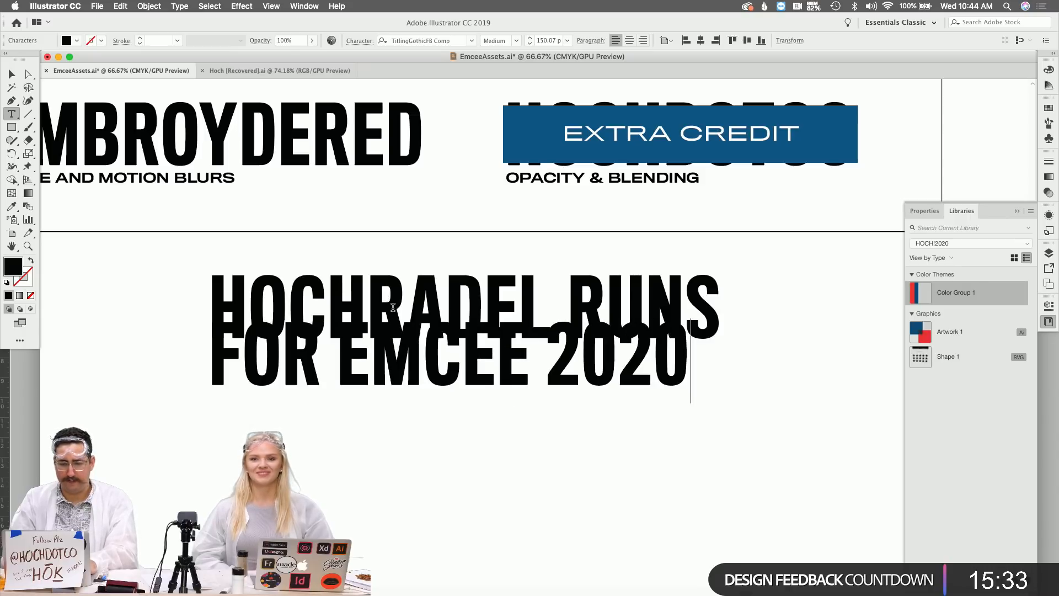
Set the leading of both headline lines to 170 pt
{"action": "key", "text": "ctrl+a"}
{"action": "key", "text": "ctrl+t"}
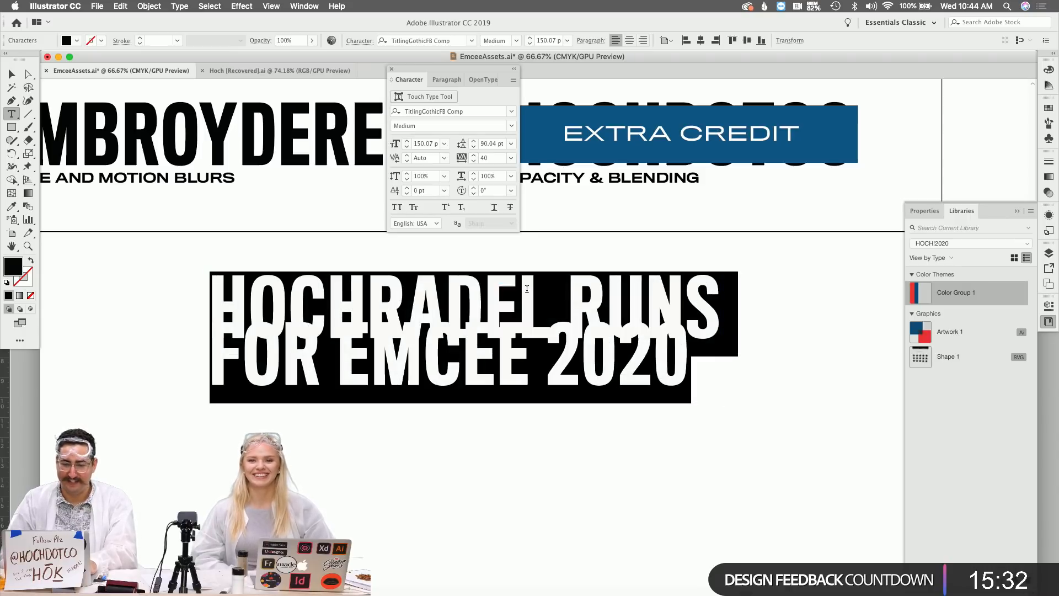
{"action": "left_click", "coordinate": [488, 144]}
{"action": "type", "text": "150"}
{"action": "key", "text": "Return"}
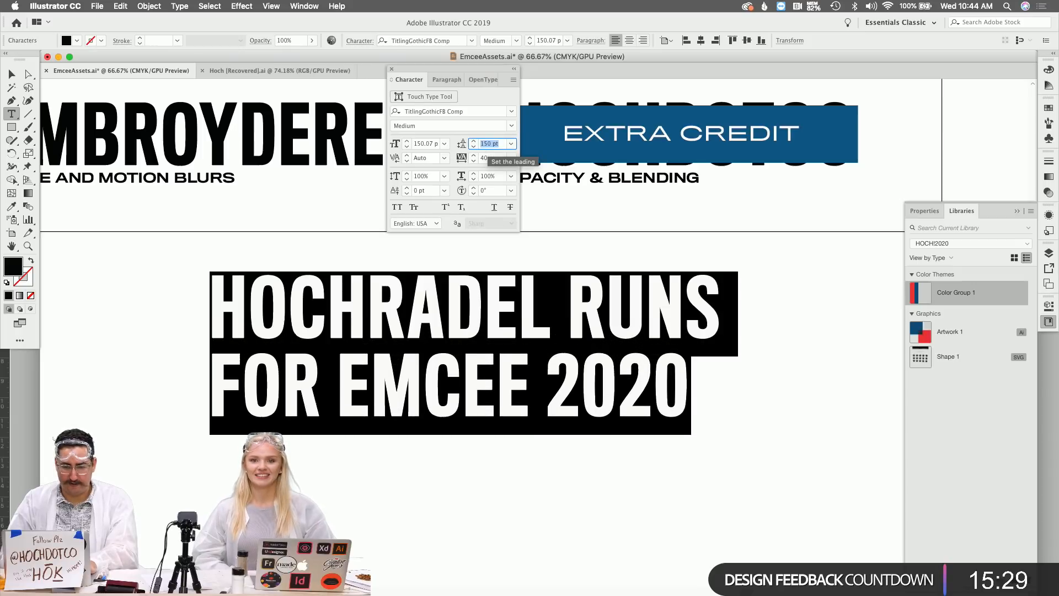
{"action": "key", "text": "shift+Up"}
{"action": "key", "text": "shift+Up"}
{"action": "left_click", "coordinate": [460, 372]}
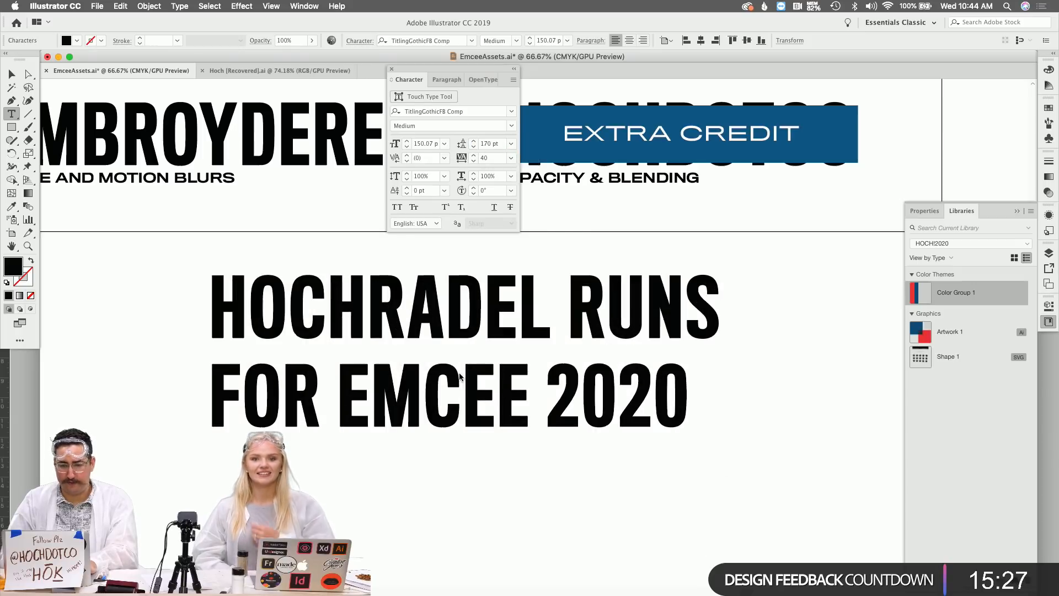
Set the font size of the headline's second line to 160 pt so it matches the first line's width
{"action": "left_click", "coordinate": [423, 144]}
{"action": "type", "text": "170"}
{"action": "key", "text": "Return"}
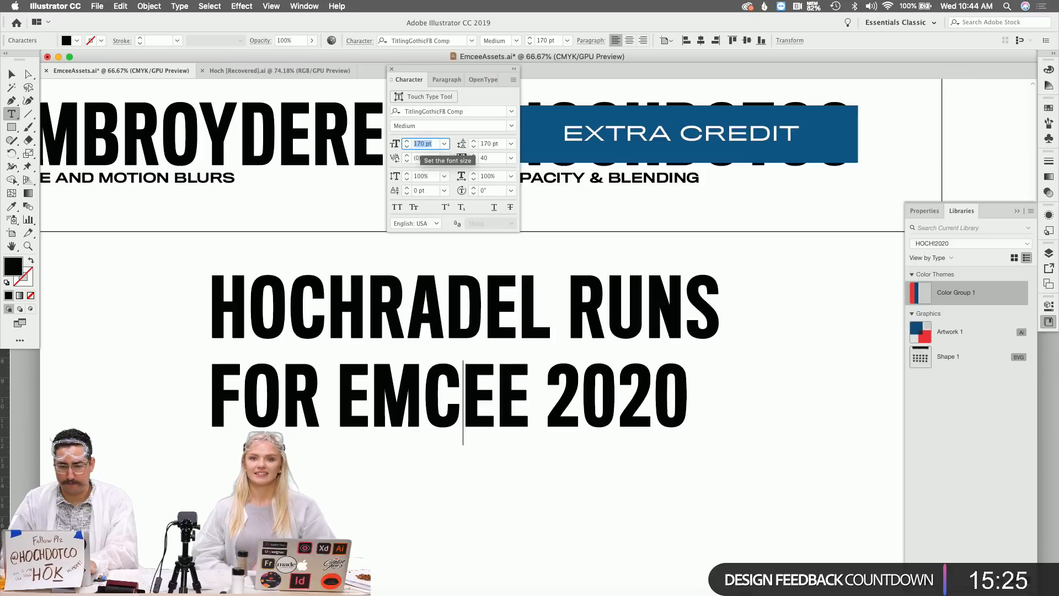
{"action": "triple_click", "coordinate": [485, 374]}
{"action": "key", "text": "shift+Up"}
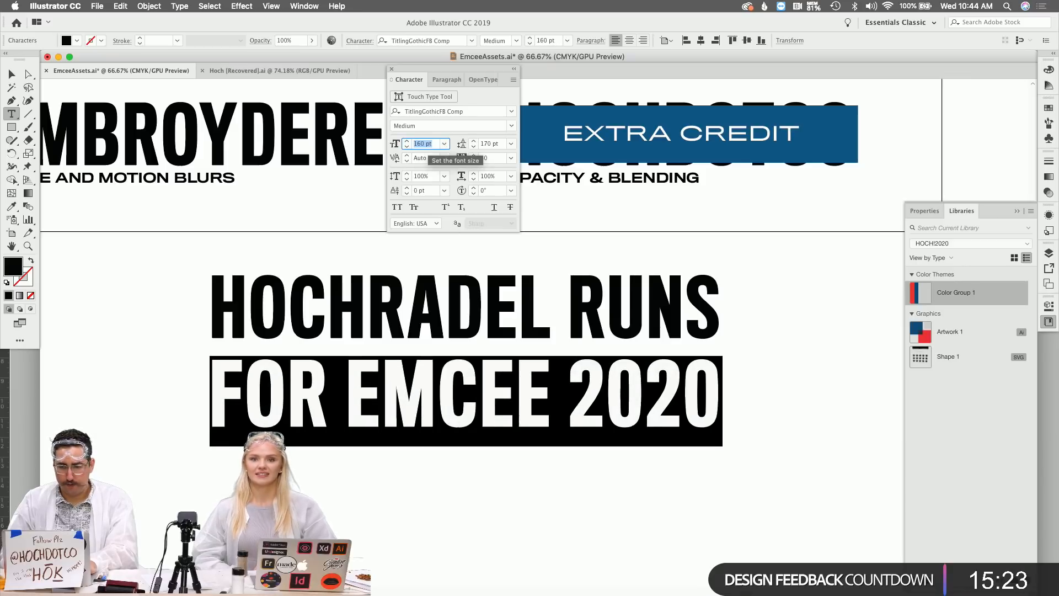
Set the whole headline's leading to 150 pt and move the headline farther below the artboard
{"action": "left_click", "coordinate": [339, 332]}
{"action": "key", "text": "super+a"}
{"action": "type", "text": "150"}
{"action": "key", "text": "Return"}
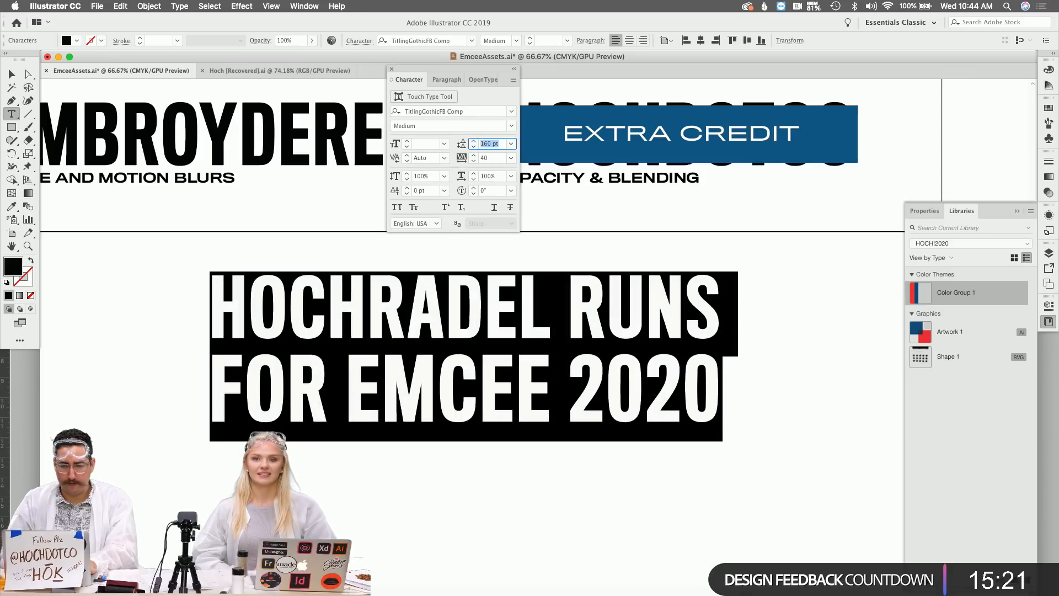
{"action": "left_click", "coordinate": [11, 74]}
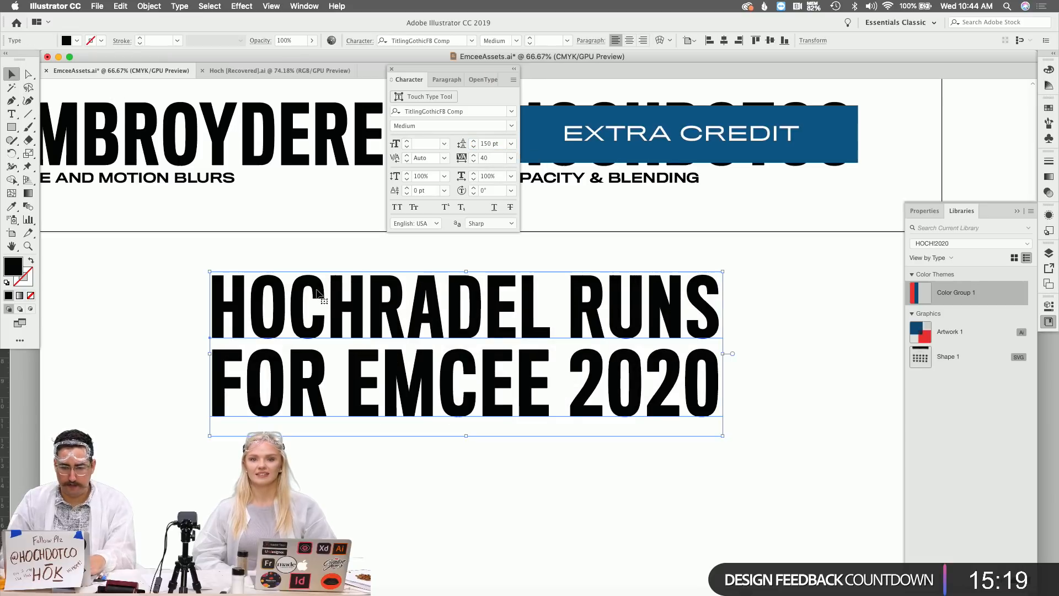
{"action": "scroll", "coordinate": [452, 300], "scroll_direction": "down", "scroll_amount": 2}
{"action": "left_click_drag", "start_coordinate": [452, 300], "coordinate": [545, 495]}
{"action": "left_click", "coordinate": [375, 382]}
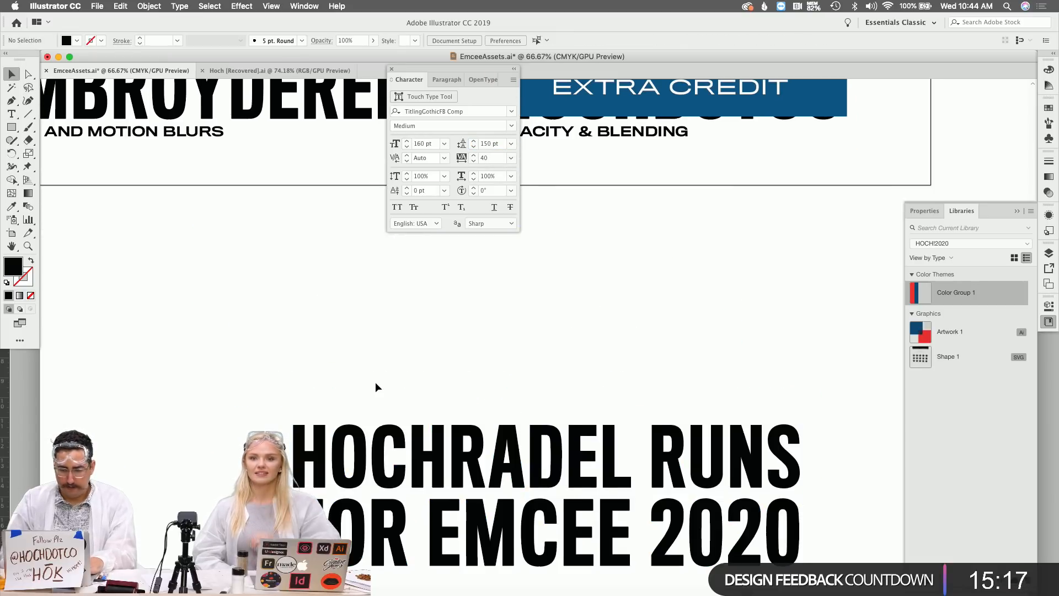
Draw a thin black bar about 973 px wide and 15 px high directly beneath the headline, spanning its width
{"action": "scroll", "coordinate": [375, 381], "scroll_direction": "down", "scroll_amount": 5}
{"action": "scroll", "coordinate": [375, 381], "scroll_direction": "right", "scroll_amount": 3}
{"action": "key", "text": "m"}
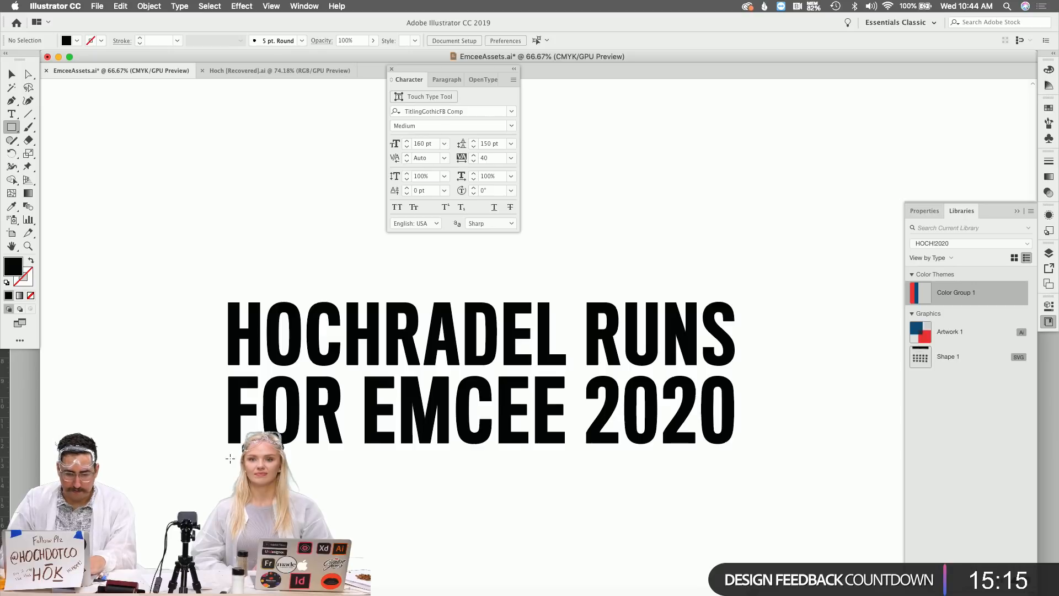
{"action": "left_click_drag", "start_coordinate": [229, 451], "coordinate": [735, 459]}
{"action": "key", "text": "v"}
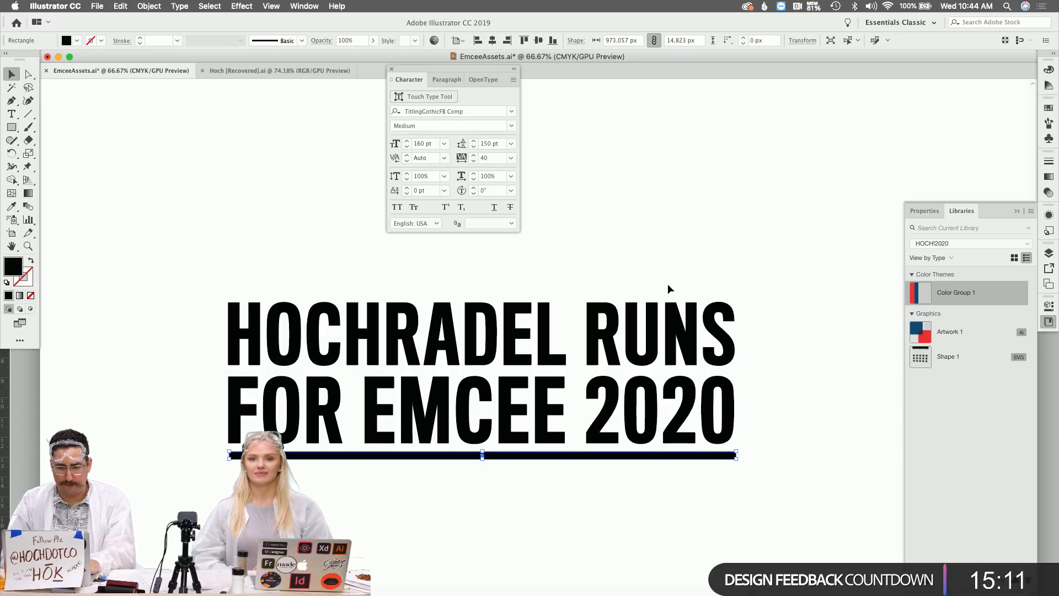
{"action": "left_click", "coordinate": [668, 284]}
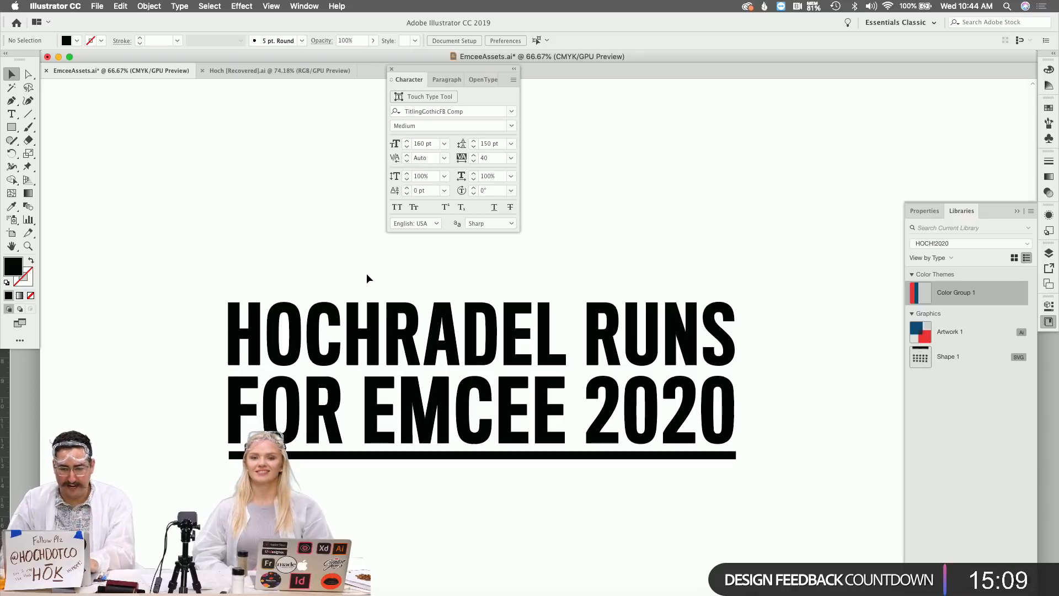
Copy the AMERICA'S EMCEE support text from the typography artboard and paste it at the headline
{"action": "left_click", "coordinate": [391, 69]}
{"action": "key", "text": "z"}
{"action": "left_click", "coordinate": [514, 263], "text": "alt"}
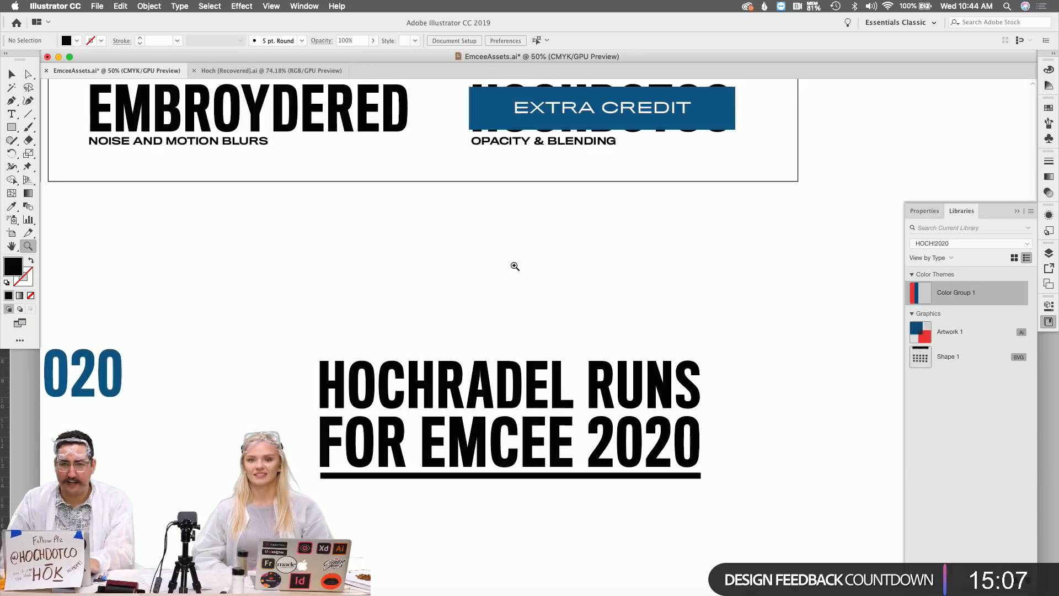
{"action": "scroll", "coordinate": [514, 262], "scroll_direction": "up", "scroll_amount": 3}
{"action": "scroll", "coordinate": [546, 194], "scroll_direction": "up", "scroll_amount": 10}
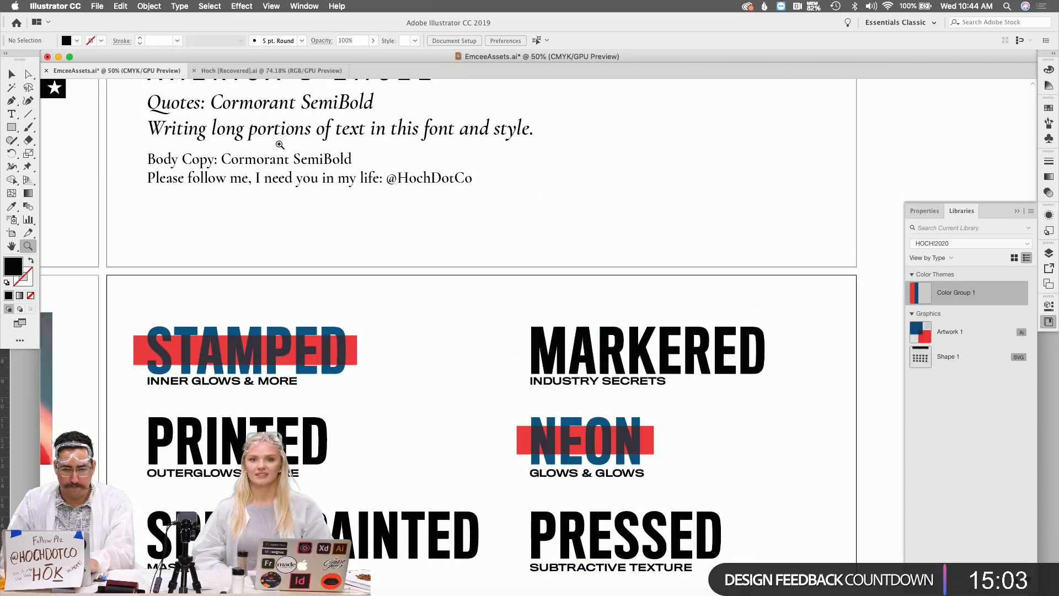
{"action": "scroll", "coordinate": [284, 160], "scroll_direction": "up", "scroll_amount": 4}
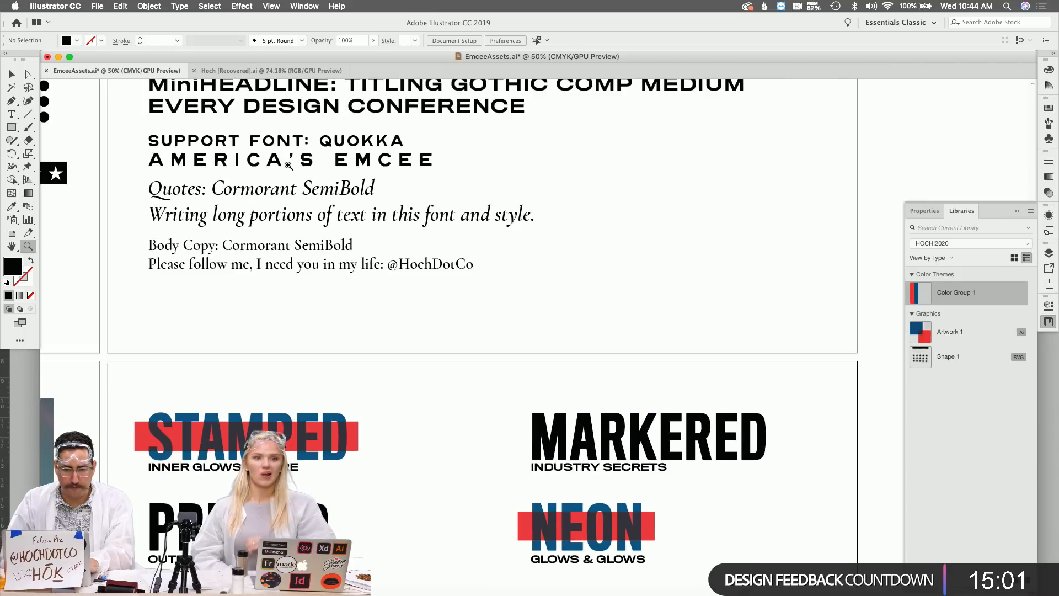
{"action": "key", "text": "v"}
{"action": "left_click", "coordinate": [306, 159]}
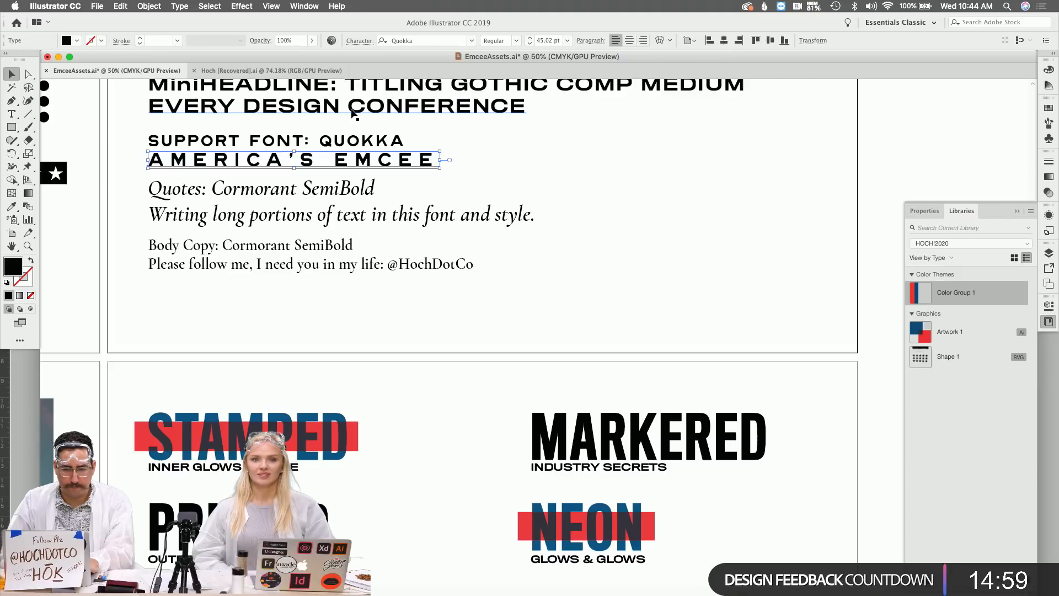
{"action": "scroll", "coordinate": [351, 113], "scroll_direction": "down", "scroll_amount": 20}
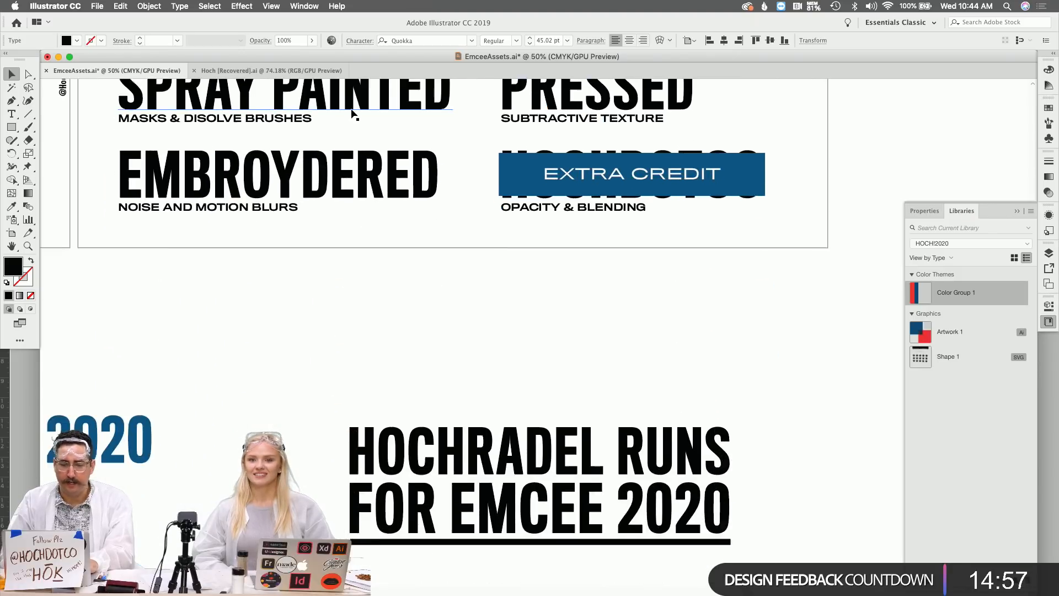
{"action": "scroll", "coordinate": [351, 113], "scroll_direction": "down", "scroll_amount": 5}
{"action": "key", "text": "z"}
{"action": "left_click", "coordinate": [506, 319]}
{"action": "type", "text": "AMERICA'S EMCEE"}
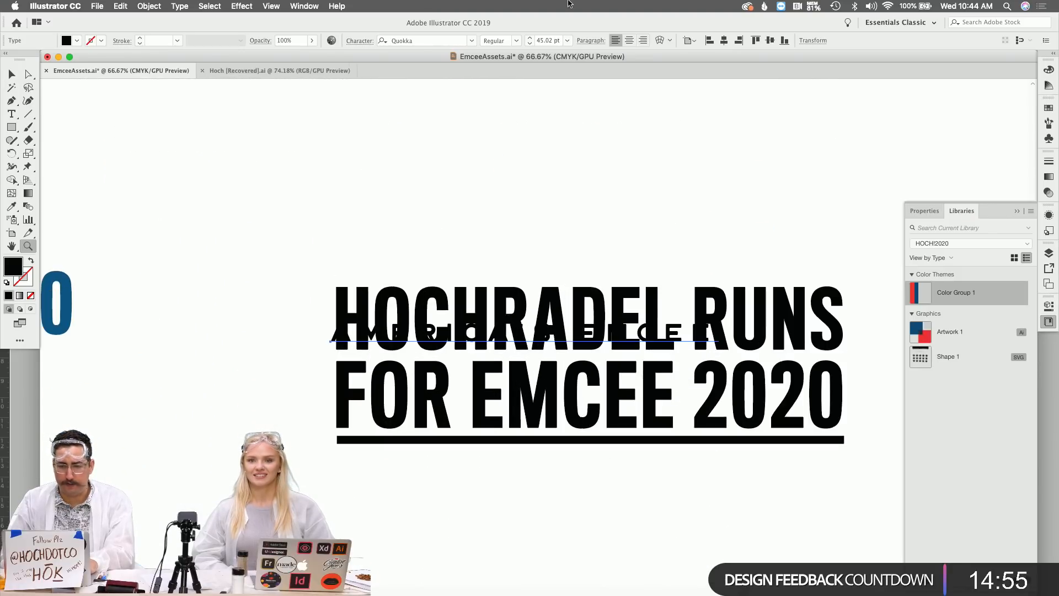
Center-align the pasted AMERICA'S EMCEE text and place it just beneath the black bar
{"action": "left_click", "coordinate": [629, 40]}
{"action": "key", "text": "v"}
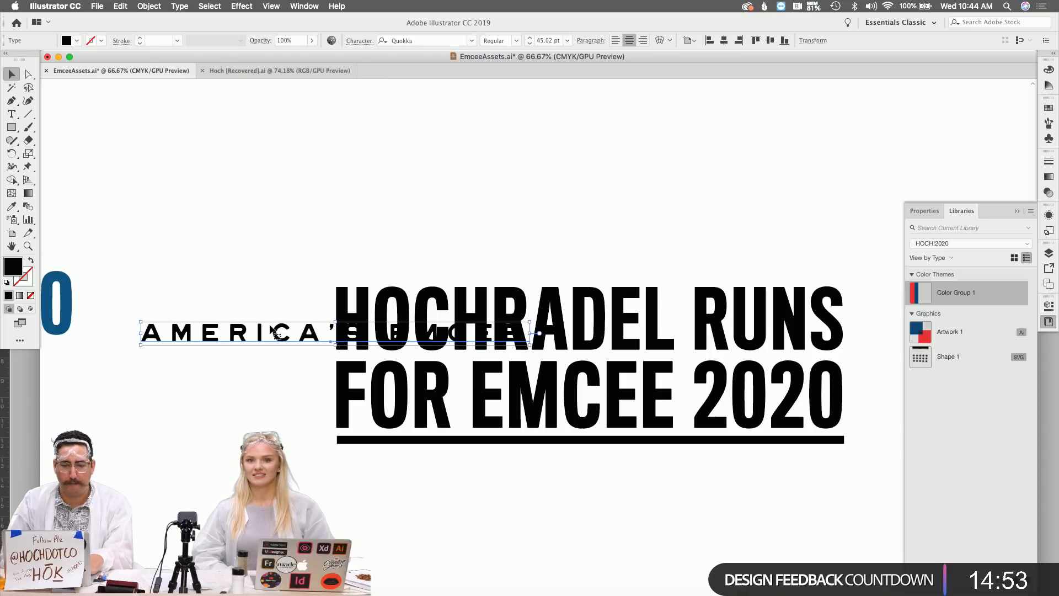
{"action": "left_click_drag", "start_coordinate": [275, 333], "coordinate": [533, 461]}
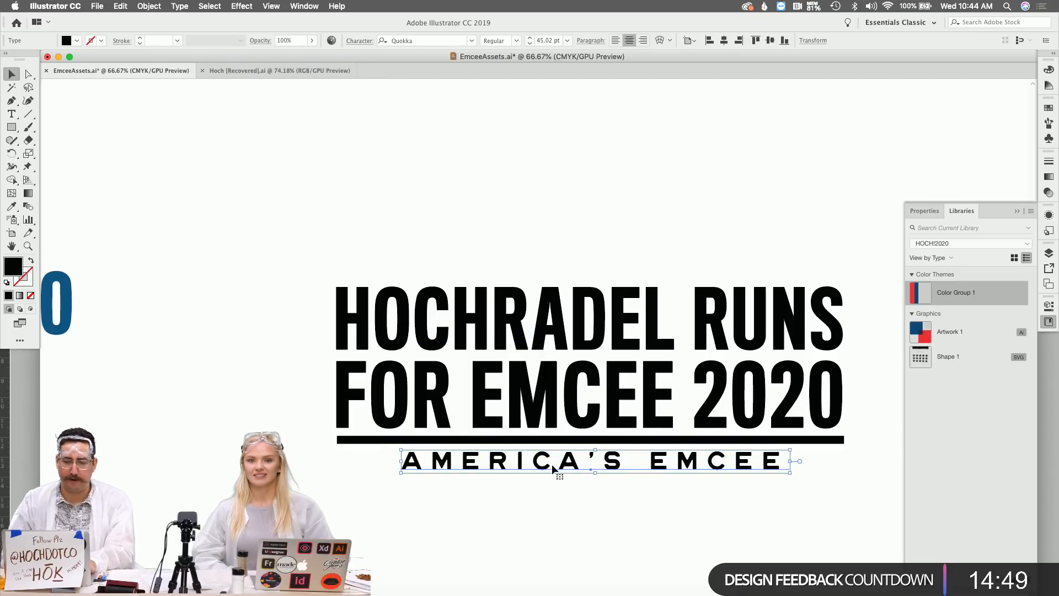
Replace the text beneath the bar with "HE'S DONE IT! REALLY."
{"action": "key", "text": "z"}
{"action": "left_click", "coordinate": [603, 450]}
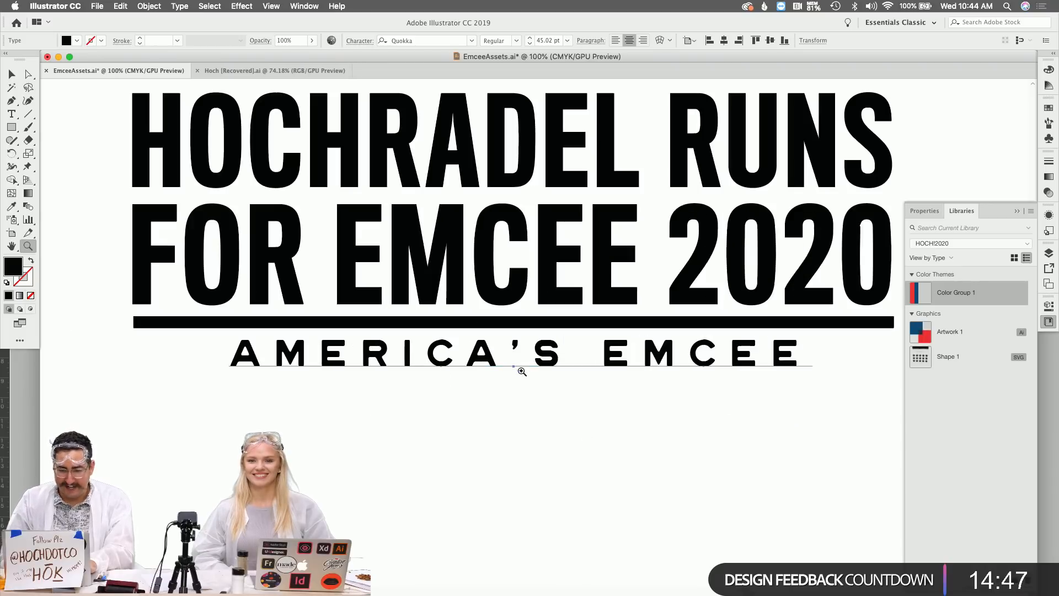
{"action": "key", "text": "t"}
{"action": "triple_click", "coordinate": [509, 355]}
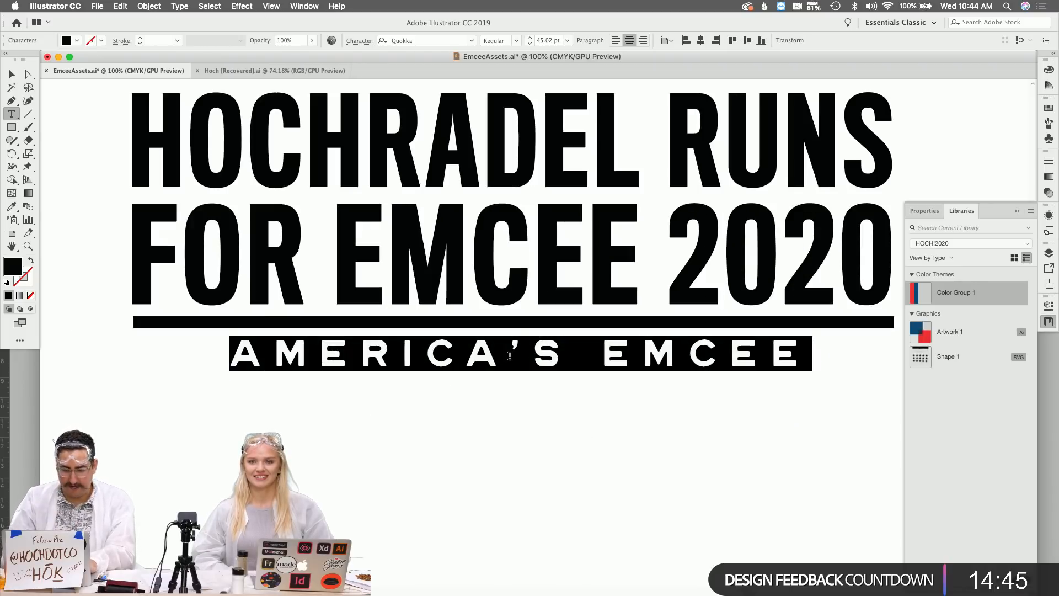
{"action": "type", "text": "HE'S DONE IT"}
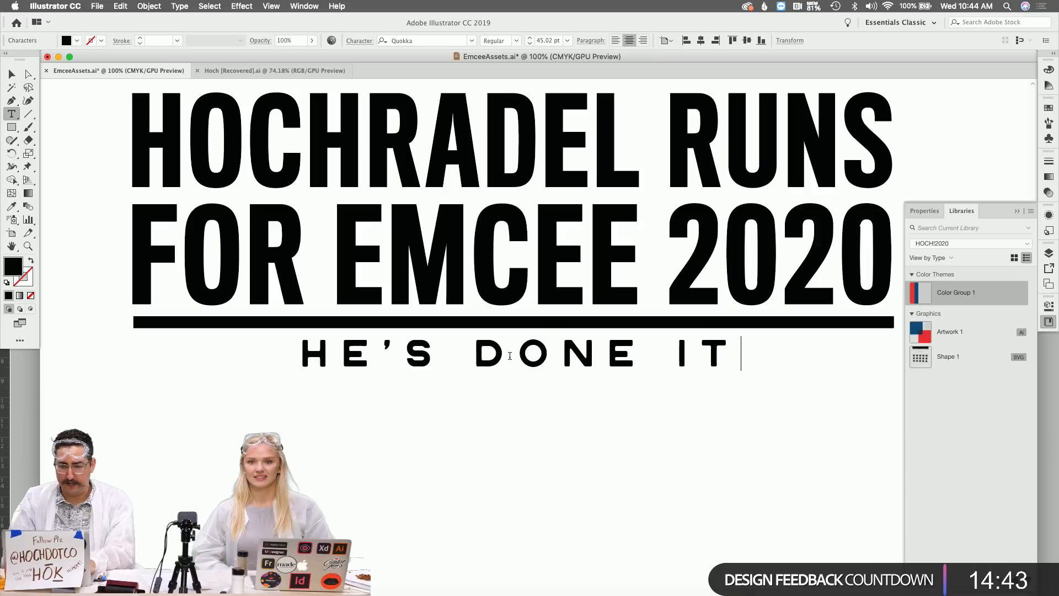
{"action": "type", "text": "! REALLY."}
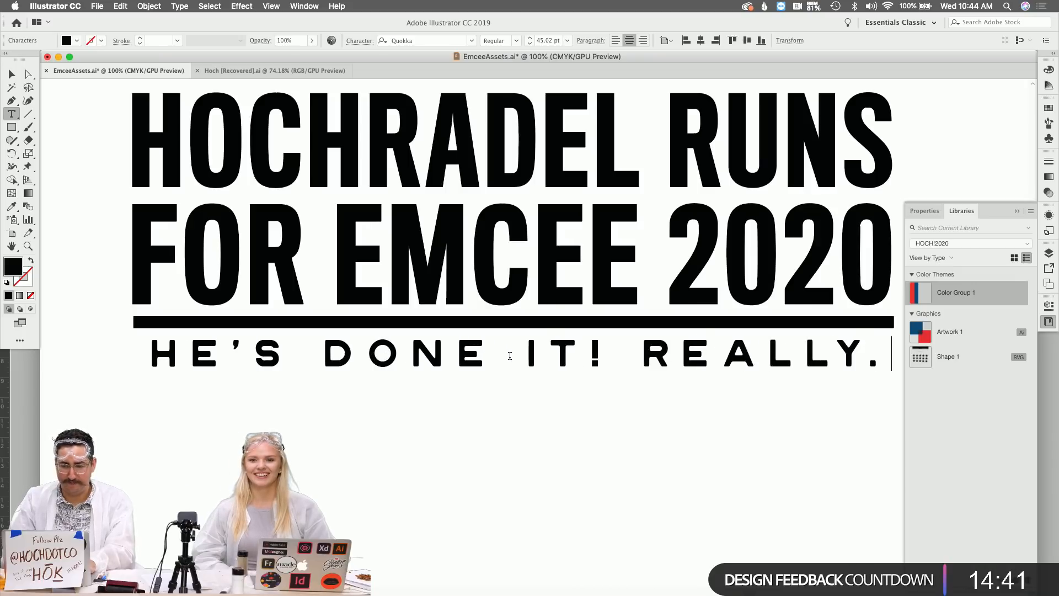
Set the tagline's tracking to 460 so it spans the width of the bar
{"action": "key", "text": "super+a"}
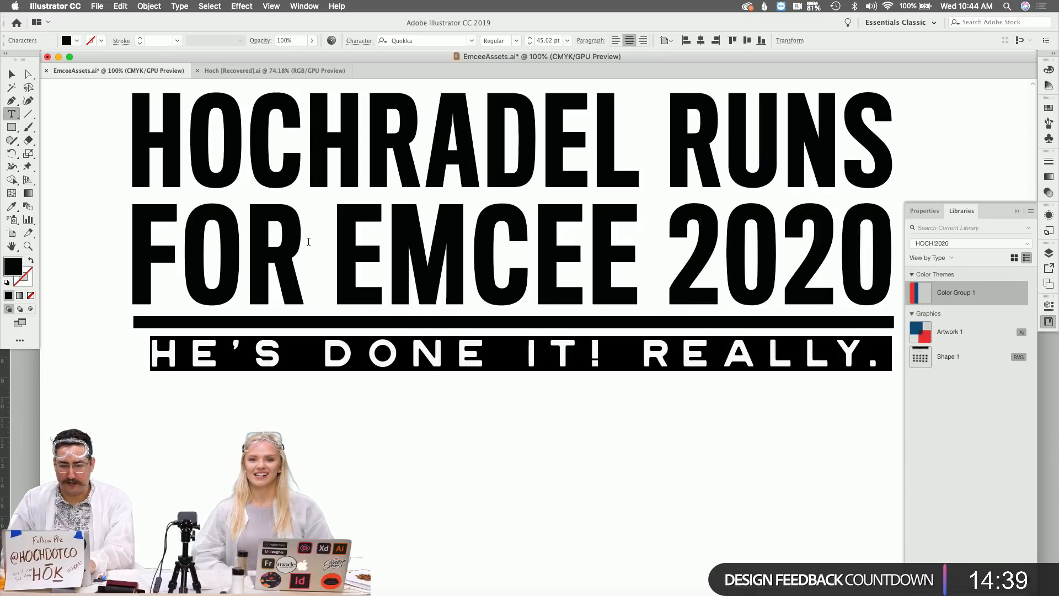
{"action": "key", "text": "super+t"}
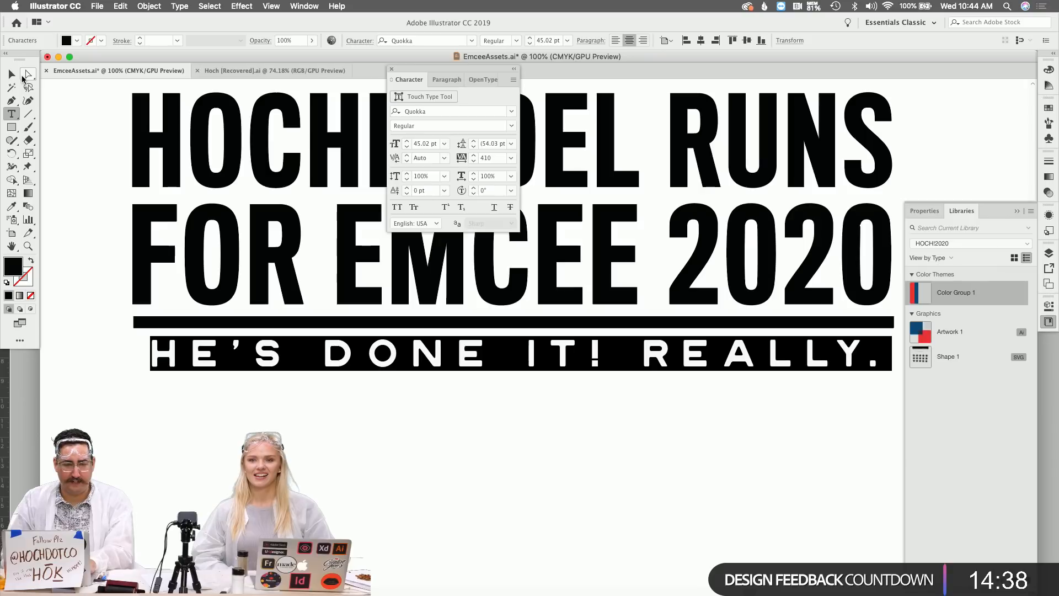
{"action": "left_click", "coordinate": [488, 158]}
{"action": "key", "text": "Up"}
{"action": "key", "text": "Up"}
{"action": "key", "text": "Up"}
{"action": "key", "text": "Up"}
{"action": "key", "text": "Up"}
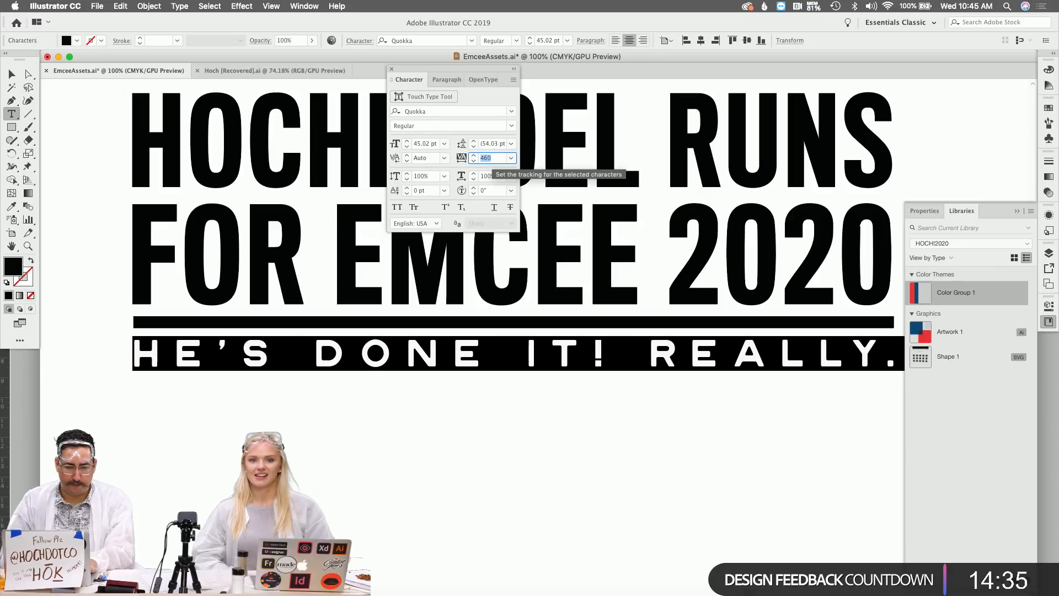
{"action": "key", "text": "Escape"}
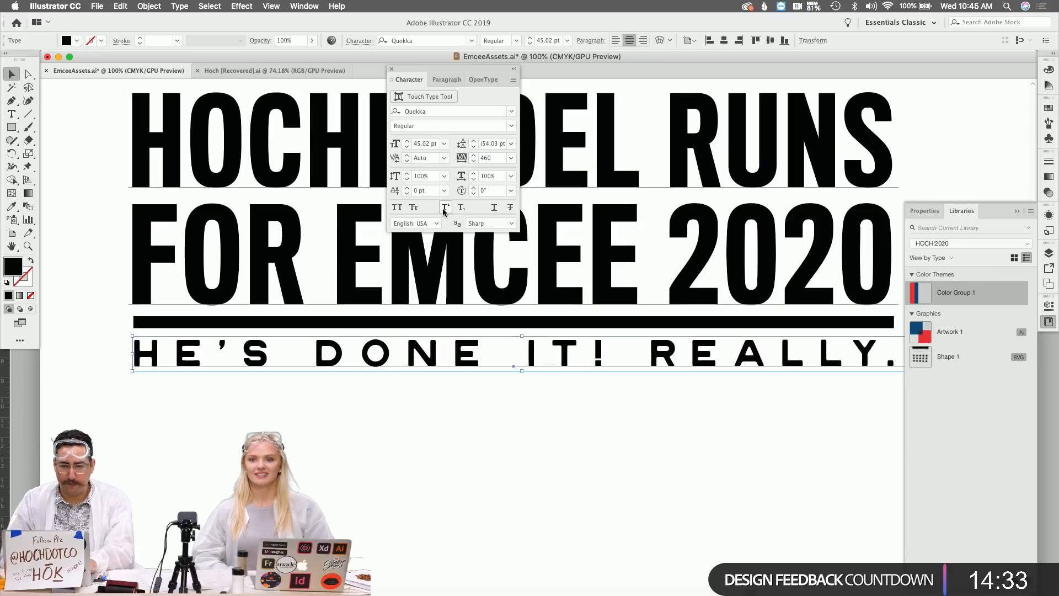
{"action": "key", "text": "super+t"}
Copy the headline, bar and tagline into the Photoshop header as a Smart Object directly above the PRINTED/HEADILNES layer
{"action": "key", "text": "super+minus"}
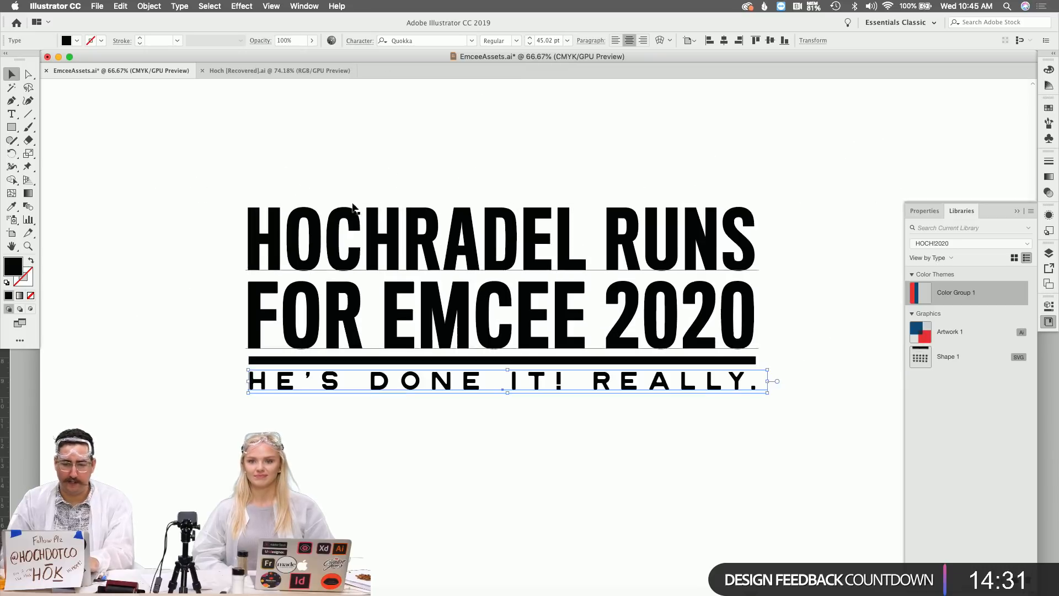
{"action": "left_click_drag", "start_coordinate": [236, 158], "coordinate": [785, 447]}
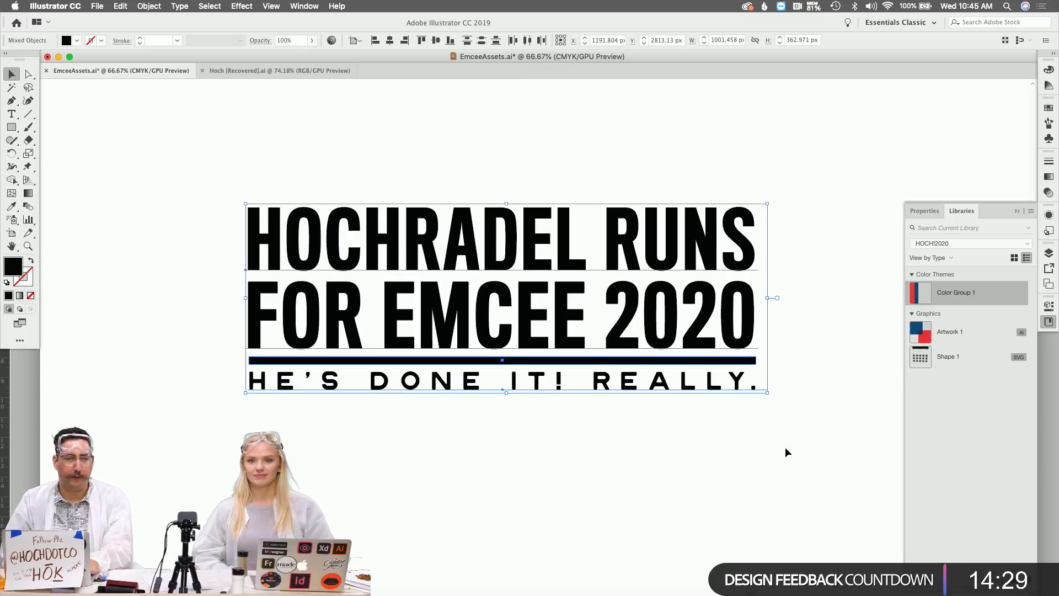
{"action": "key", "text": "super+Tab"}
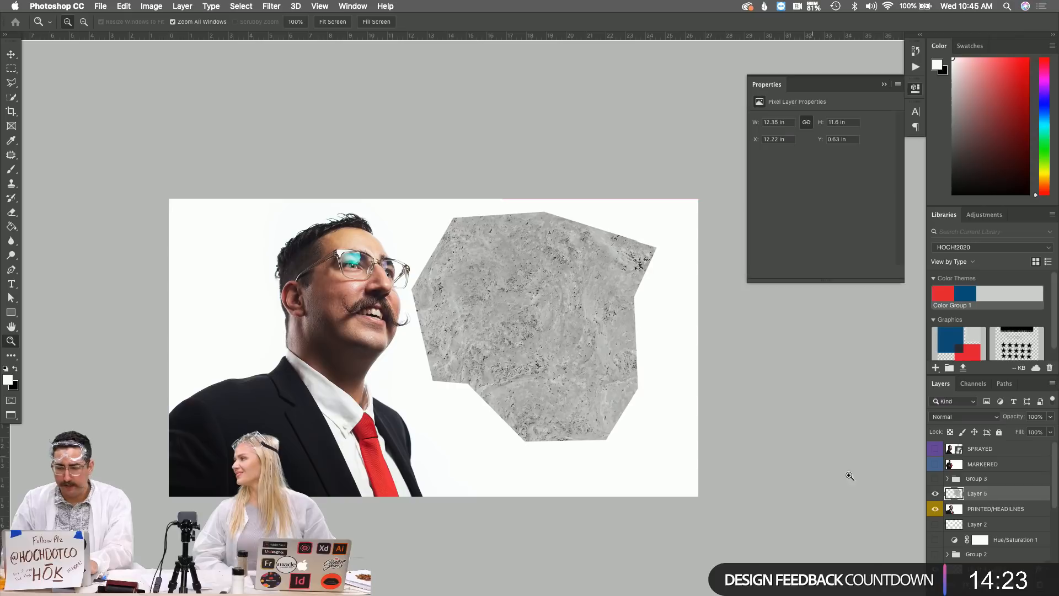
{"action": "left_click", "coordinate": [996, 508]}
{"action": "key", "text": "super+v"}
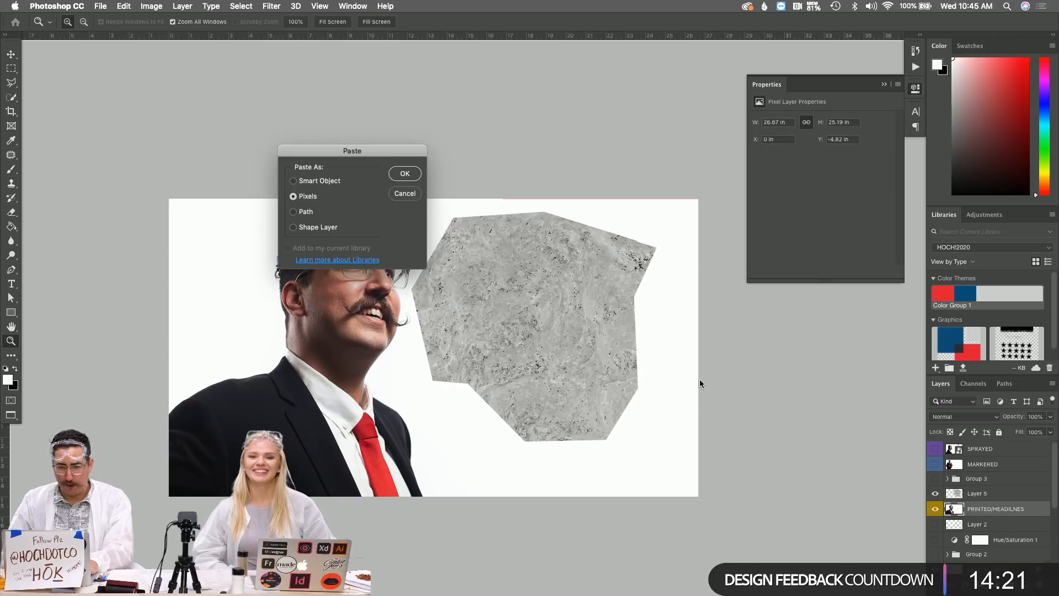
{"action": "left_click", "coordinate": [308, 179]}
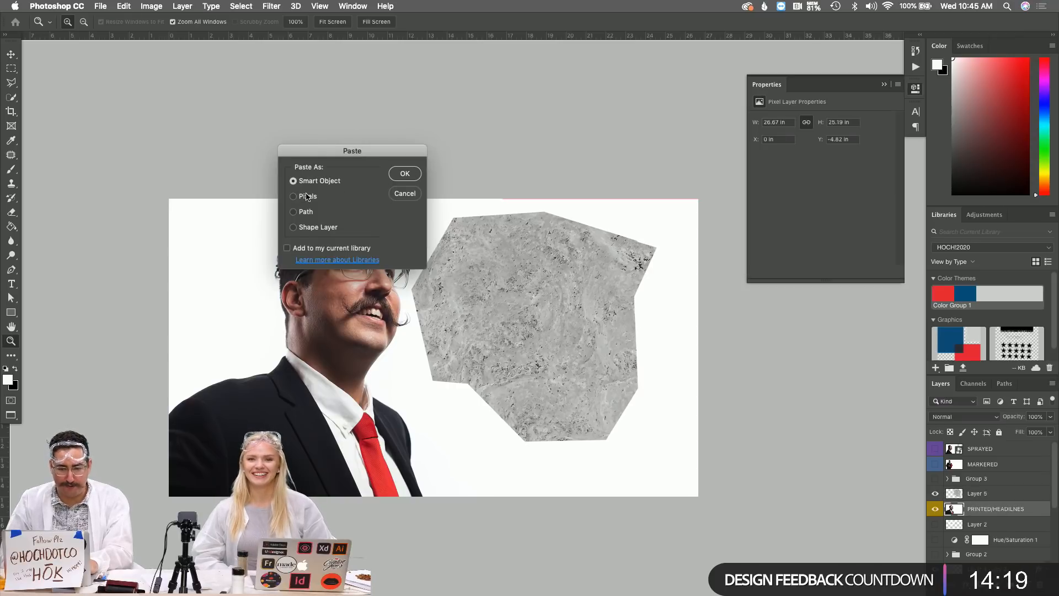
{"action": "left_click", "coordinate": [405, 173]}
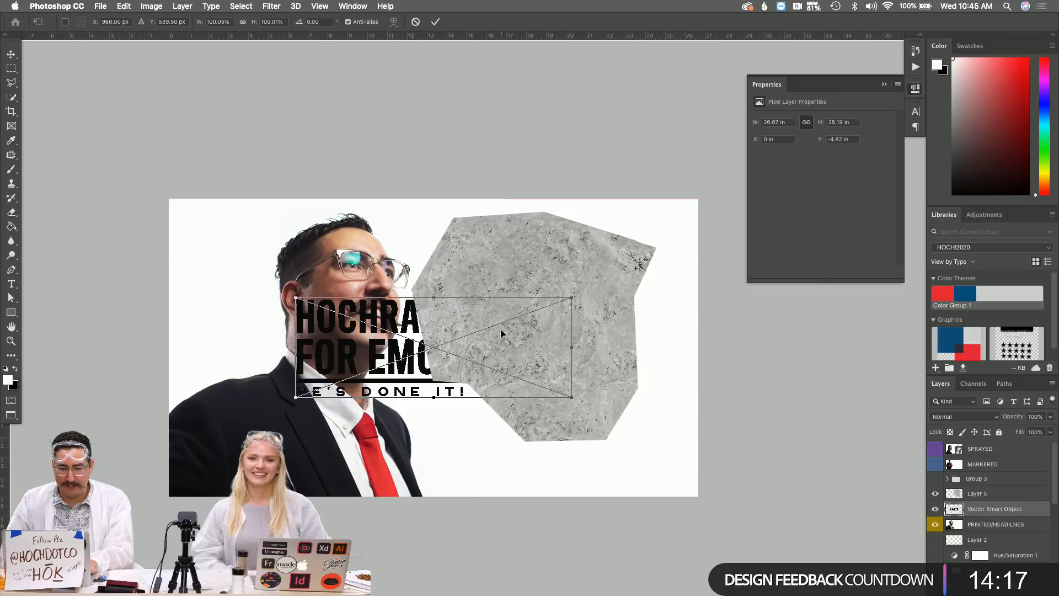
Place the pasted headline artwork at its original size and move it into the upper white space beside the man's face
{"action": "left_click_drag", "start_coordinate": [573, 296], "coordinate": [544, 302]}
{"action": "key", "text": "super+z"}
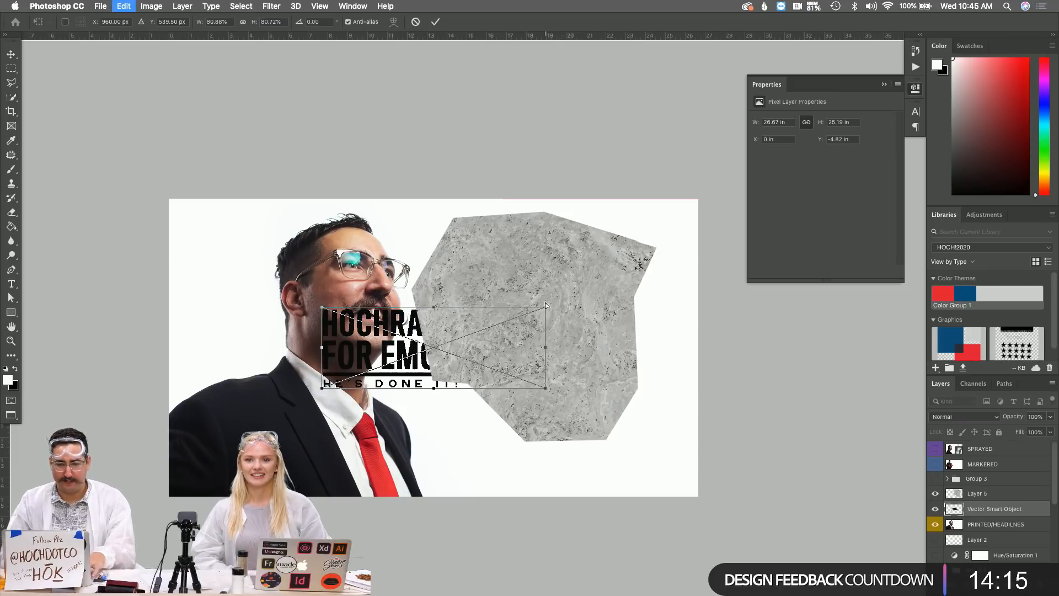
{"action": "key", "text": "Return"}
{"action": "key", "text": "v"}
{"action": "left_click_drag", "start_coordinate": [395, 324], "coordinate": [515, 246]}
{"action": "key", "text": "z"}
{"action": "left_click", "coordinate": [508, 306]}
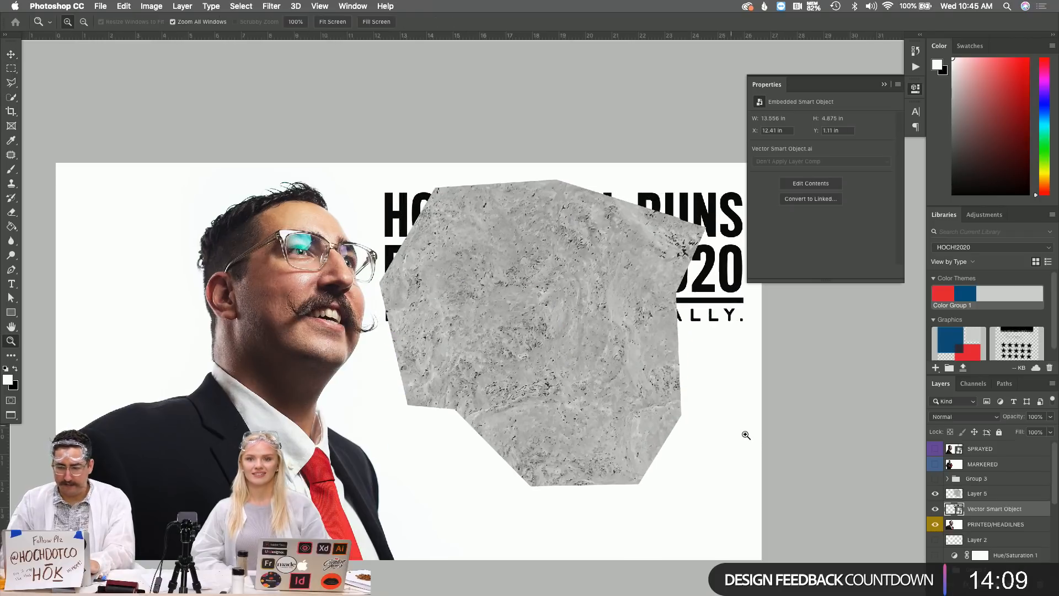
{"action": "left_click", "coordinate": [1036, 522]}
{"action": "key", "text": "v"}
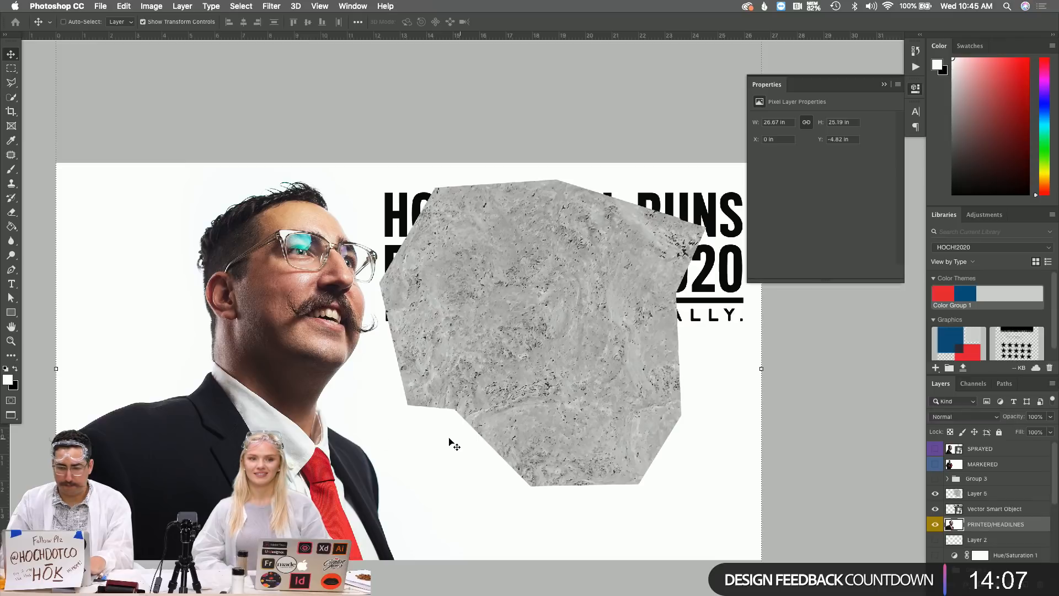
{"action": "left_click_drag", "start_coordinate": [327, 441], "coordinate": [286, 442]}
{"action": "key", "text": "super+z"}
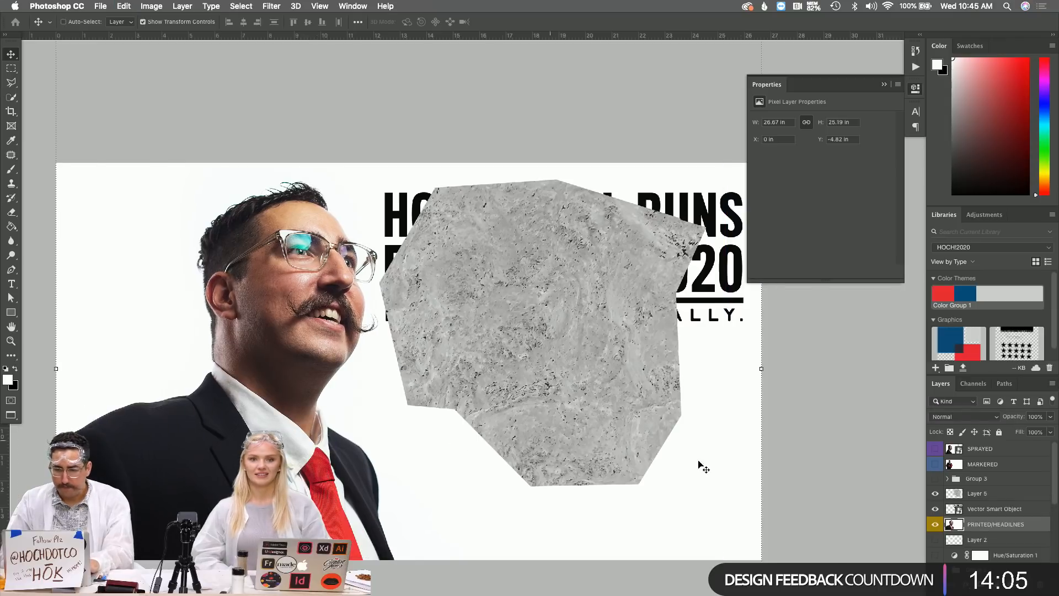
Add a Gradient Map adjustment layer directly above the stone texture layer and reverse its gradient
{"action": "left_click", "coordinate": [989, 498]}
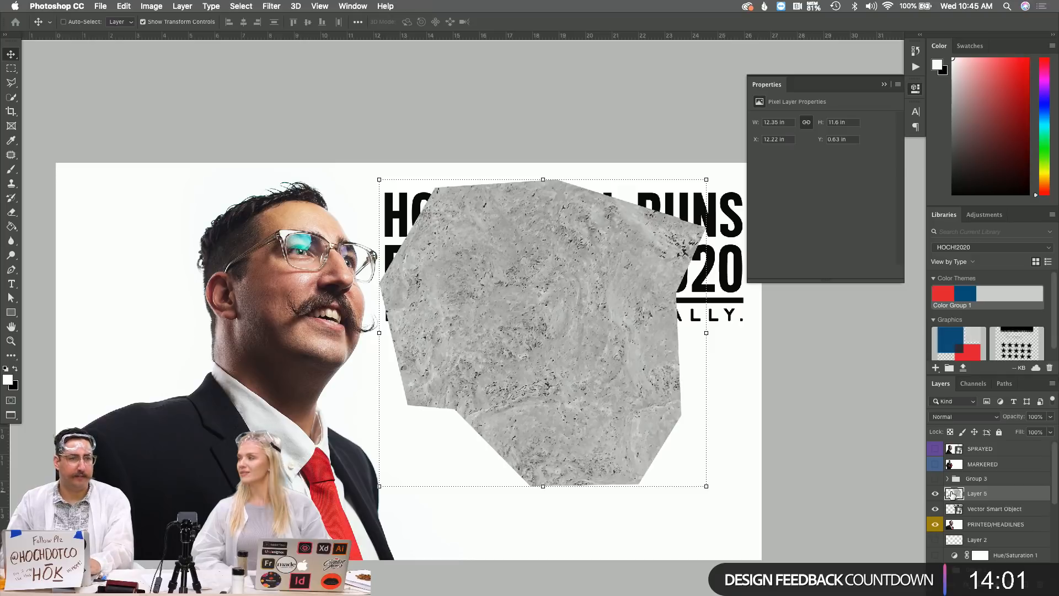
{"action": "left_click", "coordinate": [988, 579]}
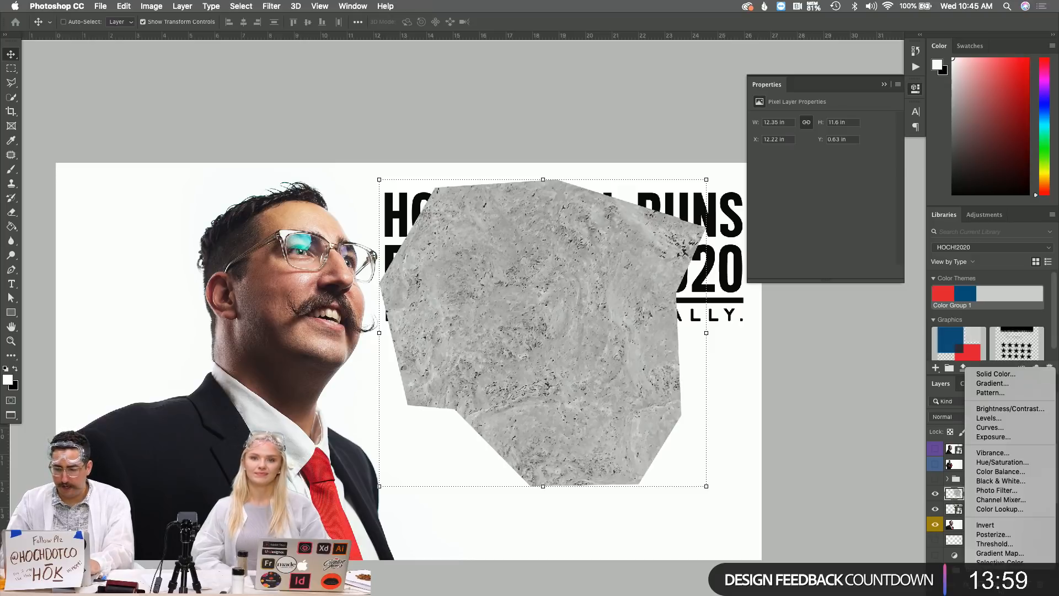
{"action": "left_click", "coordinate": [1006, 553]}
{"action": "left_click", "coordinate": [772, 146]}
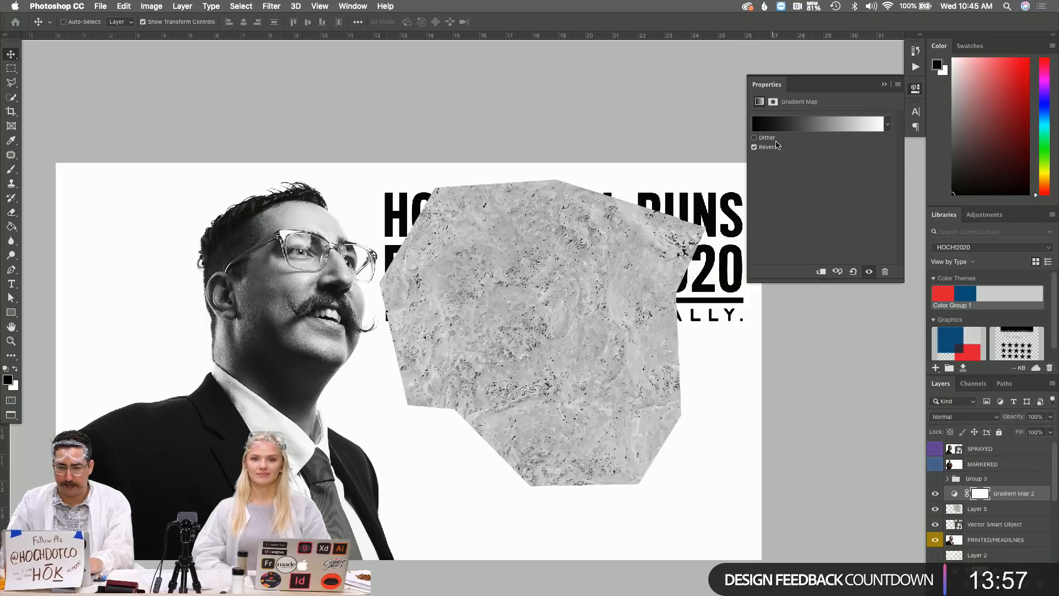
Raise the gradient map's contrast by moving its white stop to 27% and its black stop to 79%
{"action": "left_click", "coordinate": [805, 122]}
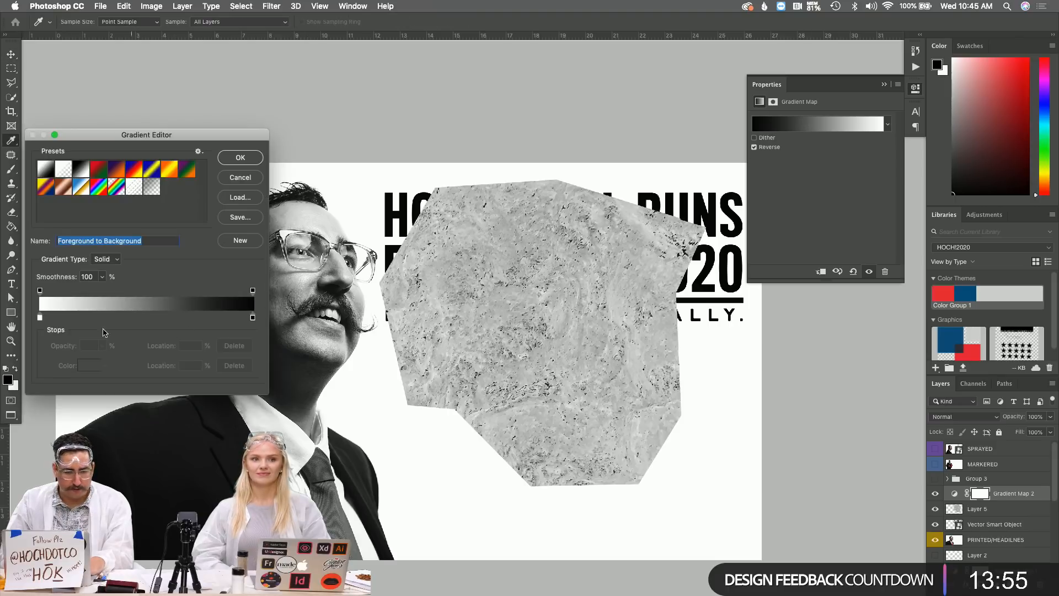
{"action": "scroll", "coordinate": [50, 323], "scroll_direction": "left", "scroll_amount": 1}
{"action": "left_click_drag", "start_coordinate": [40, 318], "coordinate": [94, 319]}
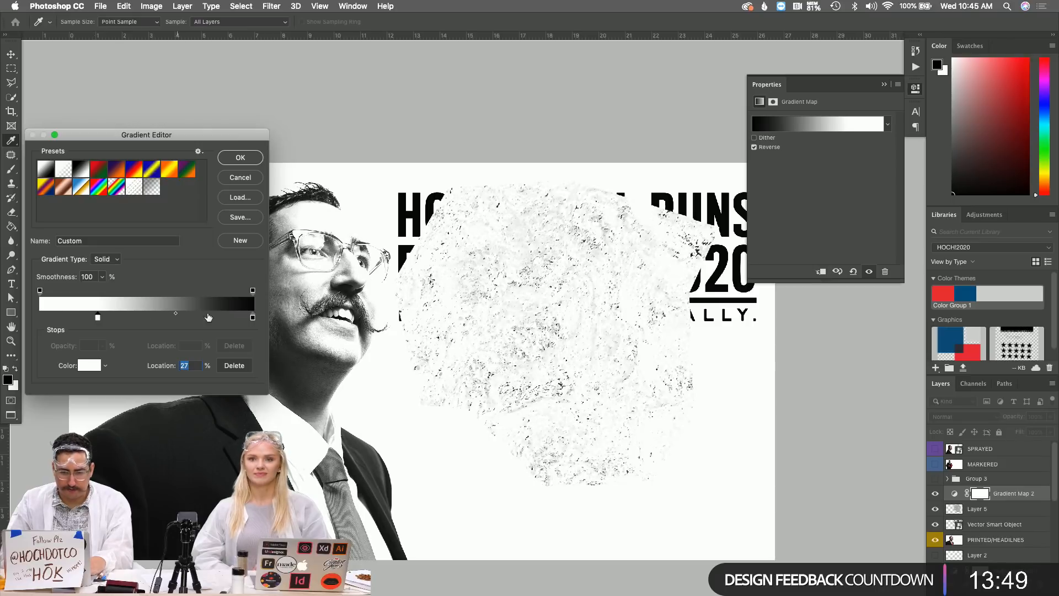
{"action": "left_click_drag", "start_coordinate": [253, 319], "coordinate": [209, 320]}
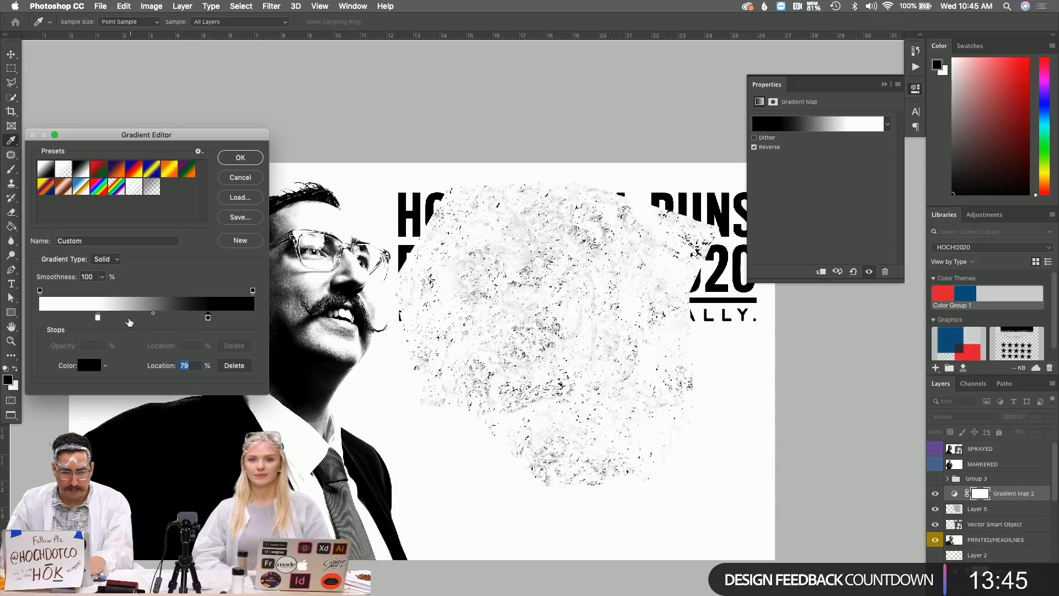
Shift the midpoint of the gradient map's gradient to 32% and accept the gradient
{"action": "left_click_drag", "start_coordinate": [98, 319], "coordinate": [131, 316]}
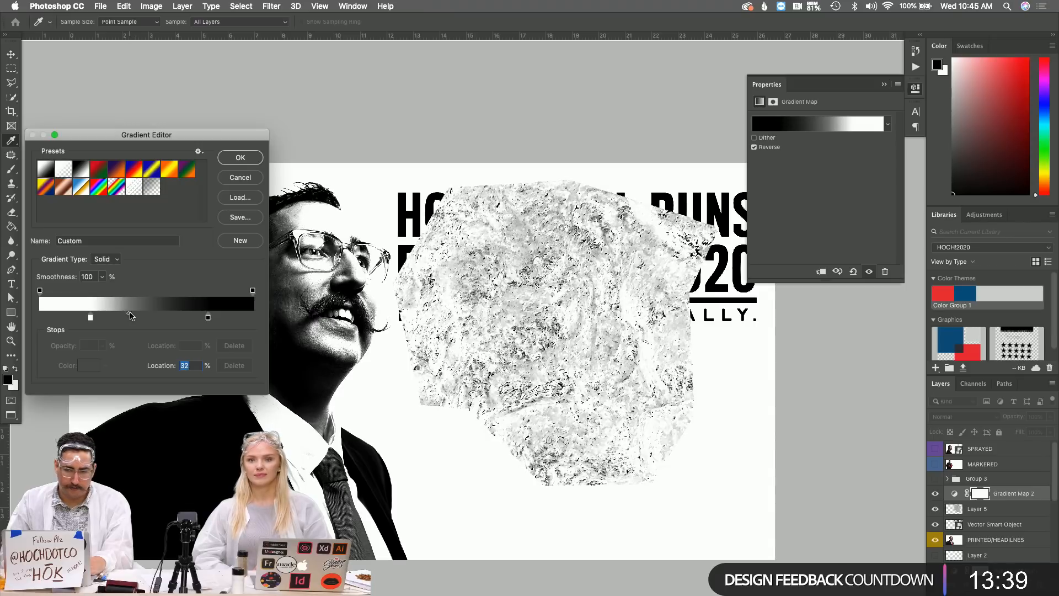
{"action": "left_click", "coordinate": [240, 158]}
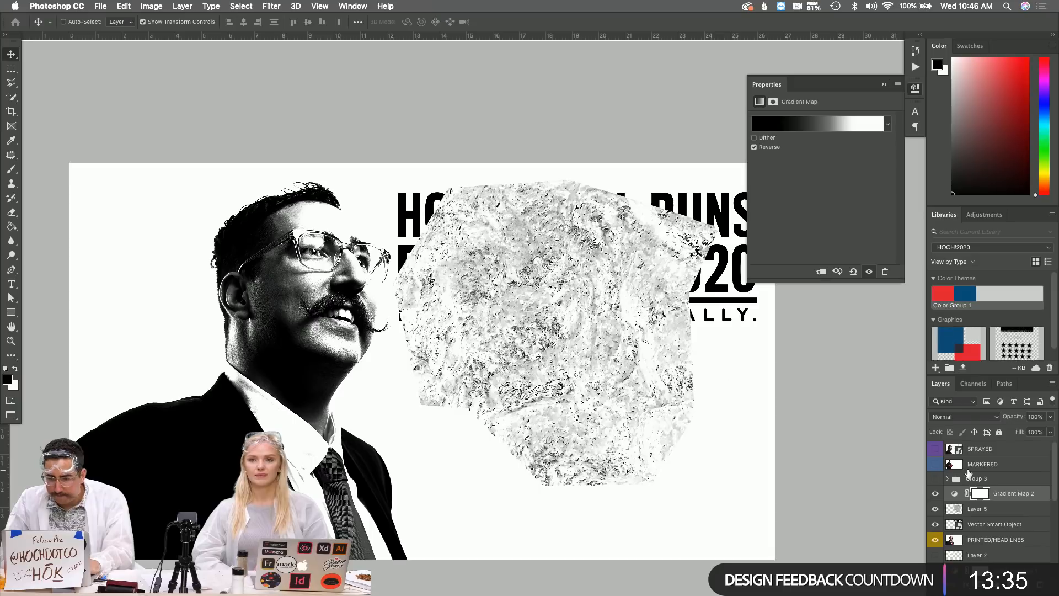
Scale the headline Vector Smart Object down to about 8.88 × 3.19 in and position it beneath the texture patch
{"action": "left_click", "coordinate": [983, 524]}
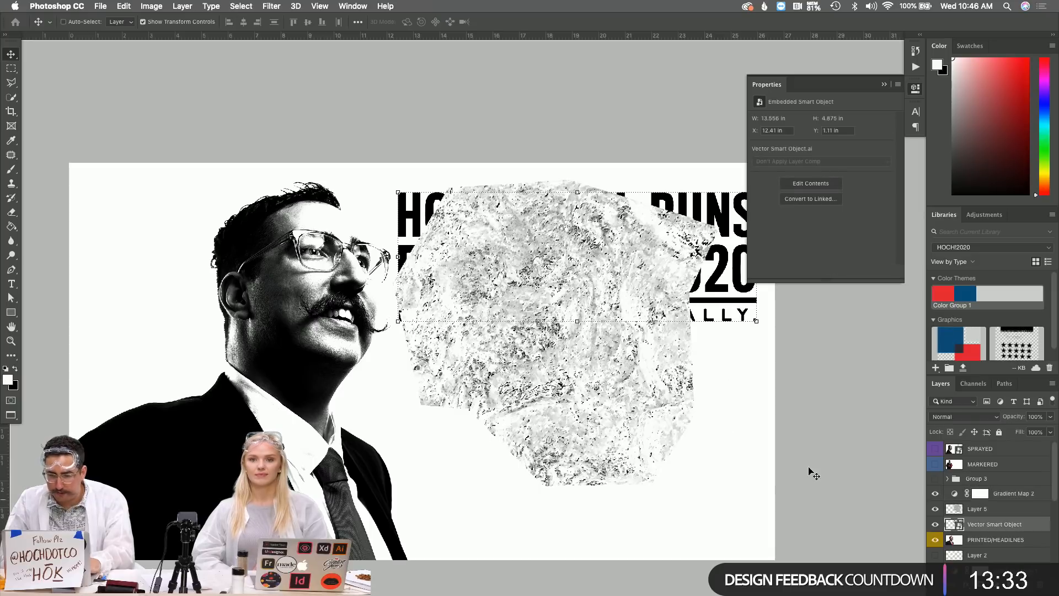
{"action": "key", "text": "super+t"}
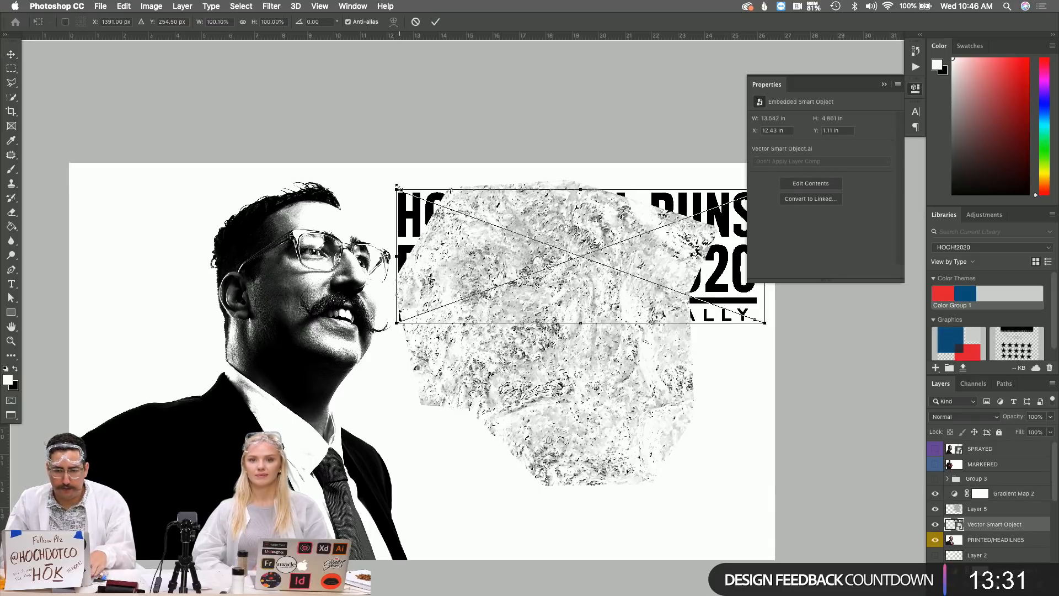
{"action": "left_click_drag", "start_coordinate": [397, 187], "coordinate": [459, 213]}
{"action": "left_click_drag", "start_coordinate": [550, 236], "coordinate": [520, 270]}
{"action": "key", "text": "Return"}
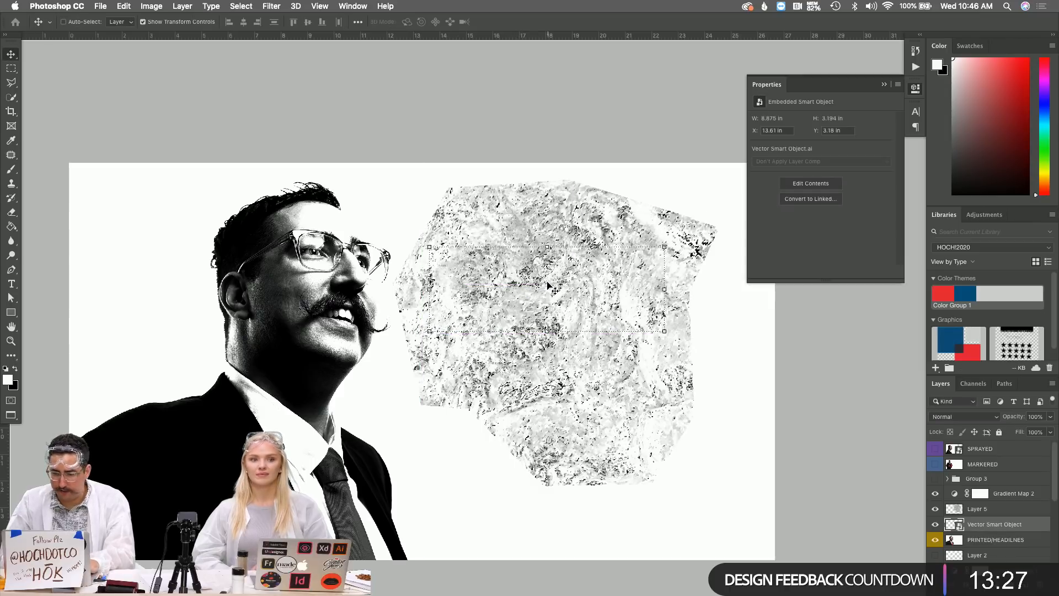
Load the composite RGB channel as a selection and inspect the selection edges across the texture and the face
{"action": "left_click", "coordinate": [972, 383]}
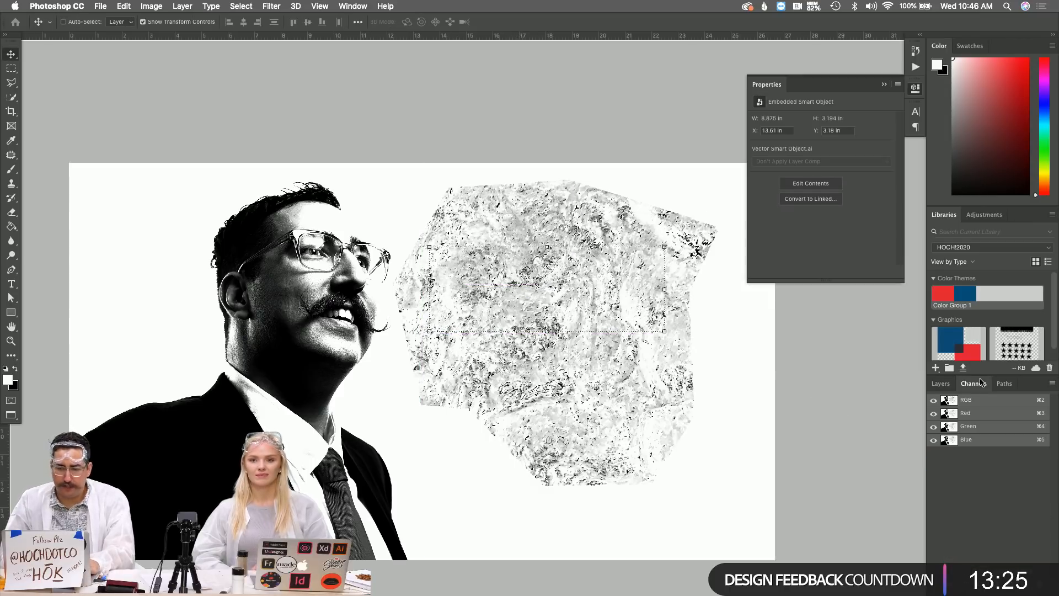
{"action": "left_click", "coordinate": [948, 401], "text": "super"}
{"action": "key", "text": "z"}
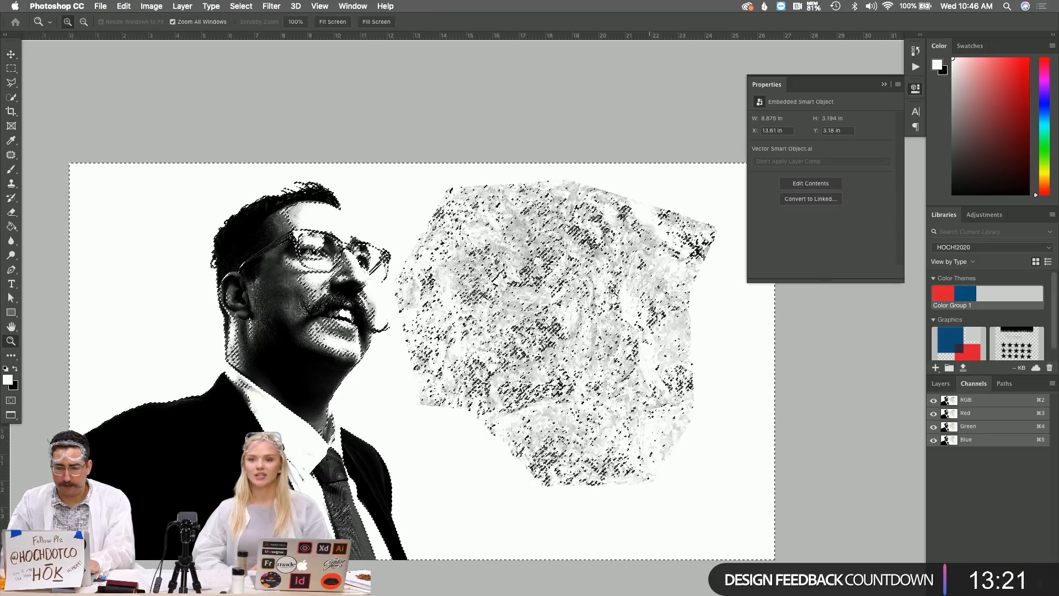
{"action": "left_click", "coordinate": [582, 227]}
{"action": "left_click", "coordinate": [582, 228]}
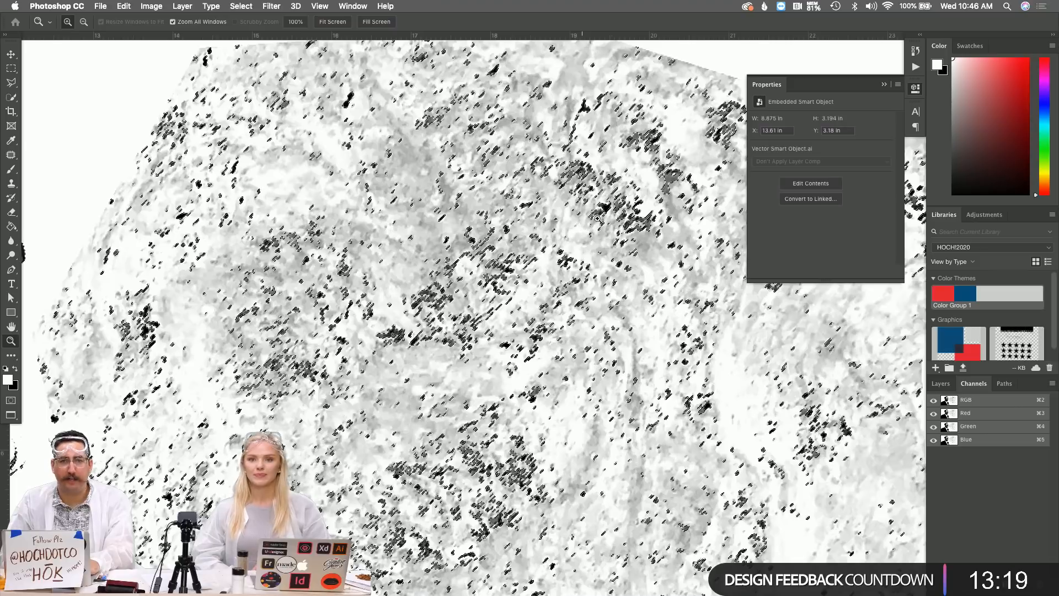
{"action": "scroll", "coordinate": [480, 274], "scroll_direction": "left", "scroll_amount": 4}
{"action": "scroll", "coordinate": [254, 274], "scroll_direction": "left", "scroll_amount": 5}
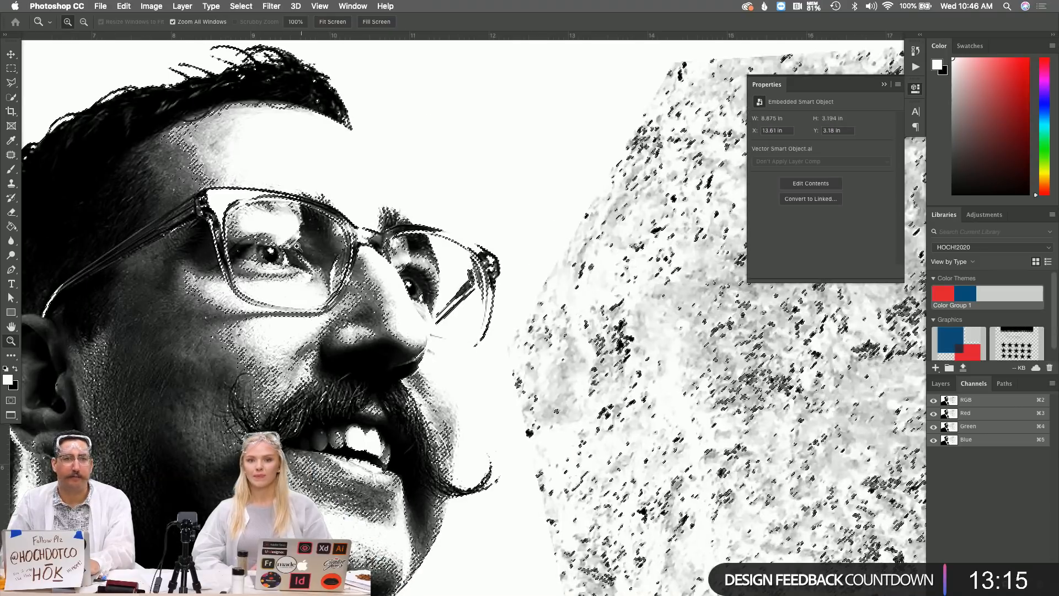
{"action": "scroll", "coordinate": [284, 248], "scroll_direction": "right", "scroll_amount": 5}
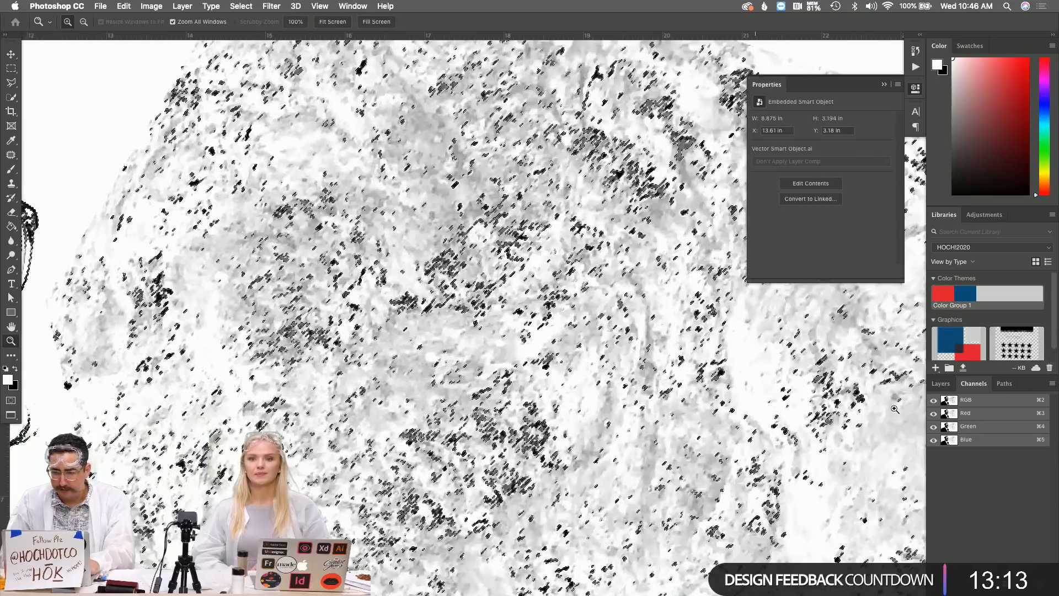
Hide Layer 5 and Gradient Map 2, and mask the headline smart object with the loaded selection
{"action": "left_click", "coordinate": [941, 383]}
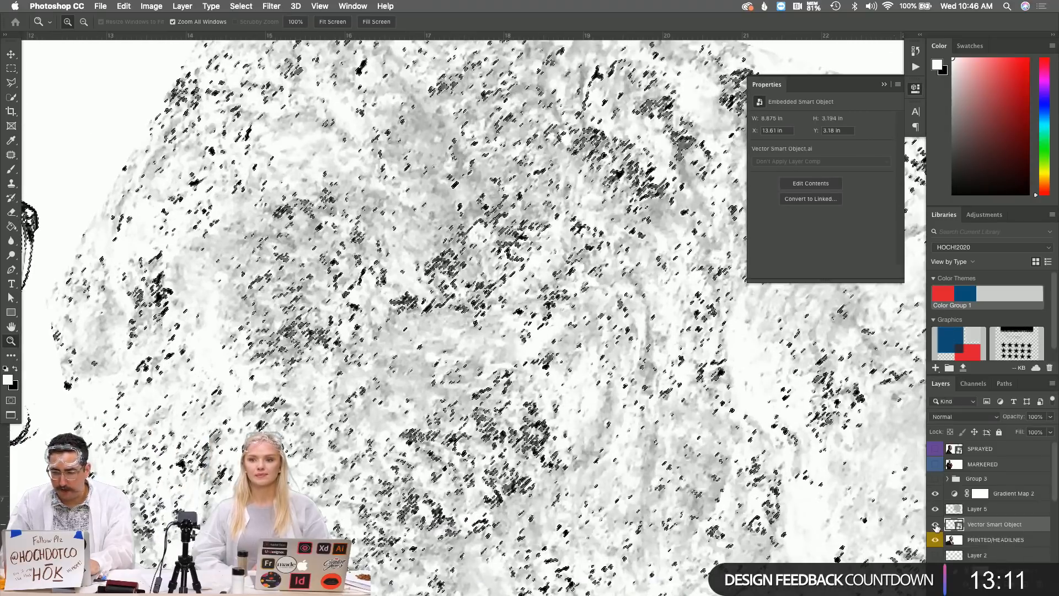
{"action": "left_click", "coordinate": [935, 508]}
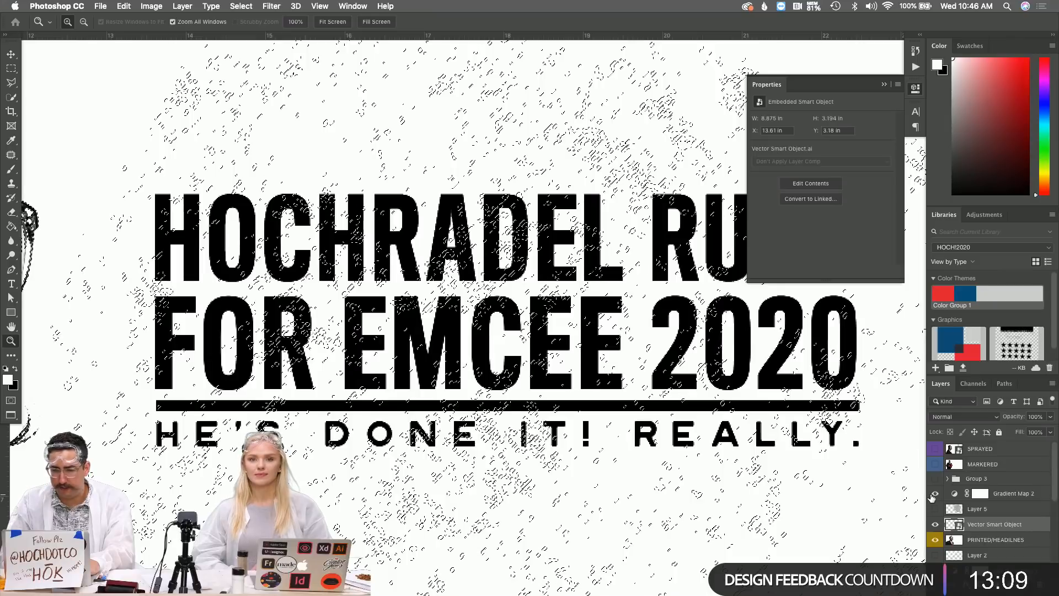
{"action": "left_click", "coordinate": [933, 495]}
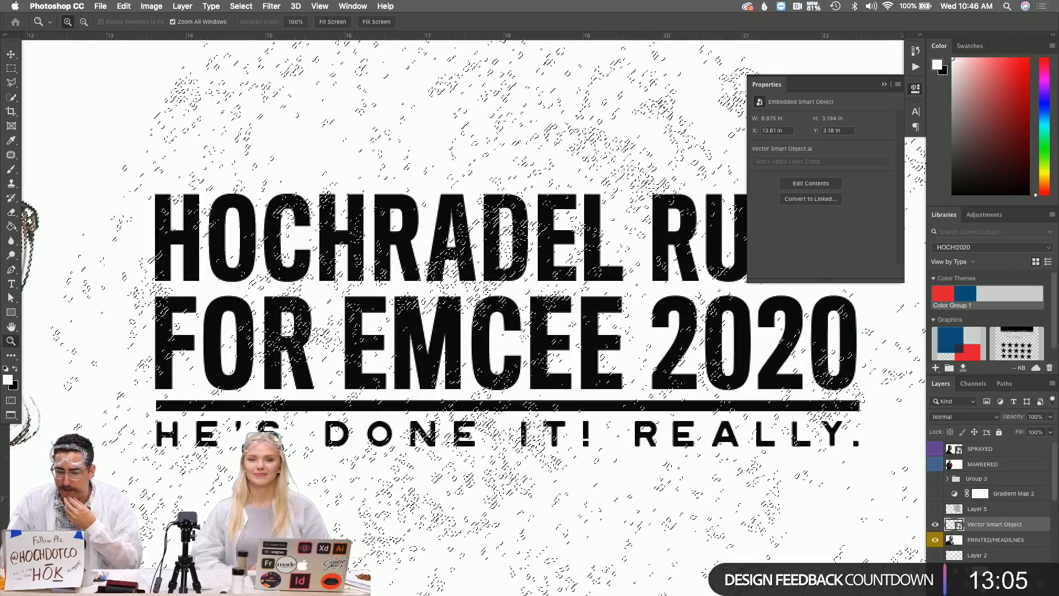
{"action": "left_click", "coordinate": [980, 587]}
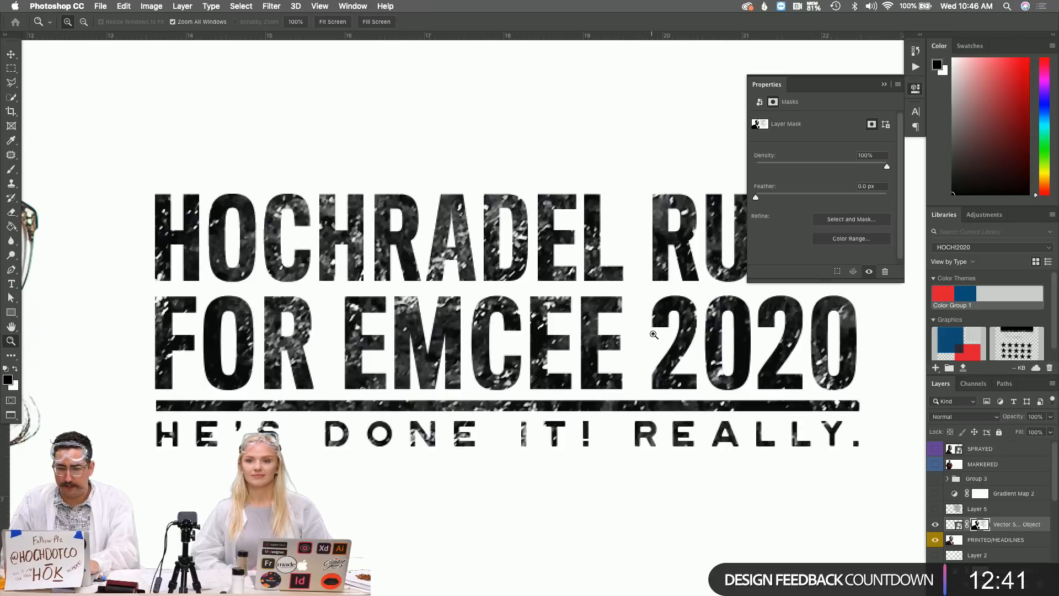
Duplicate the masked headline smart object layer
{"action": "left_click", "coordinate": [672, 331]}
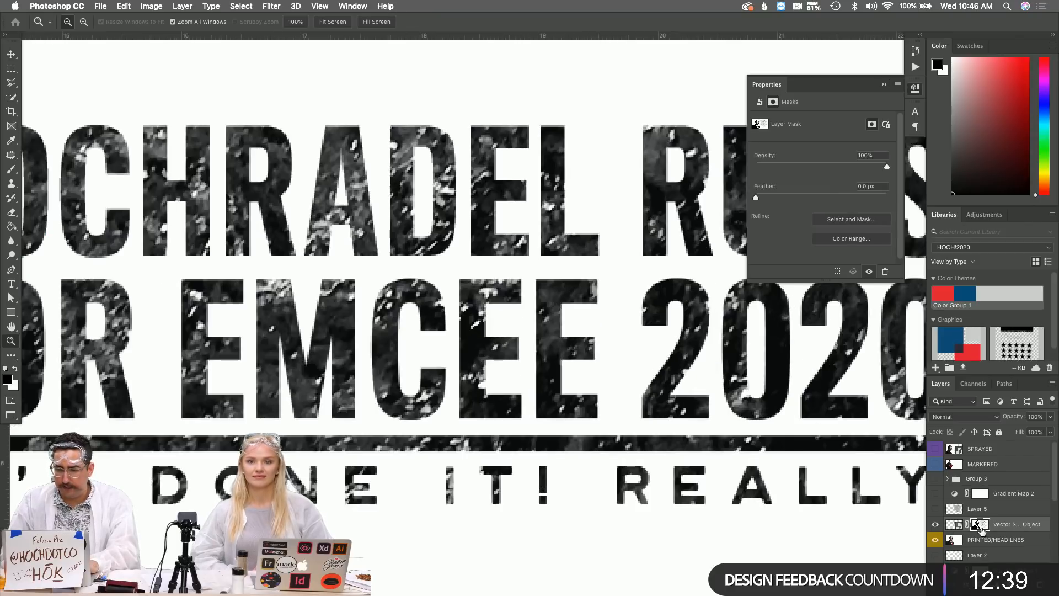
{"action": "left_click", "coordinate": [984, 541]}
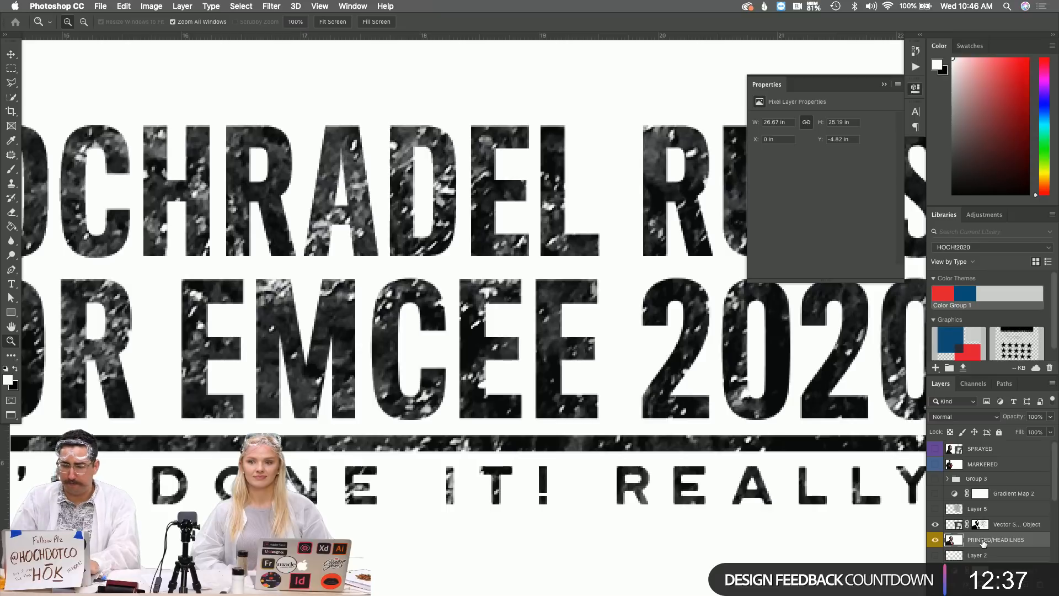
{"action": "left_click", "coordinate": [1016, 524]}
{"action": "key", "text": "super+j"}
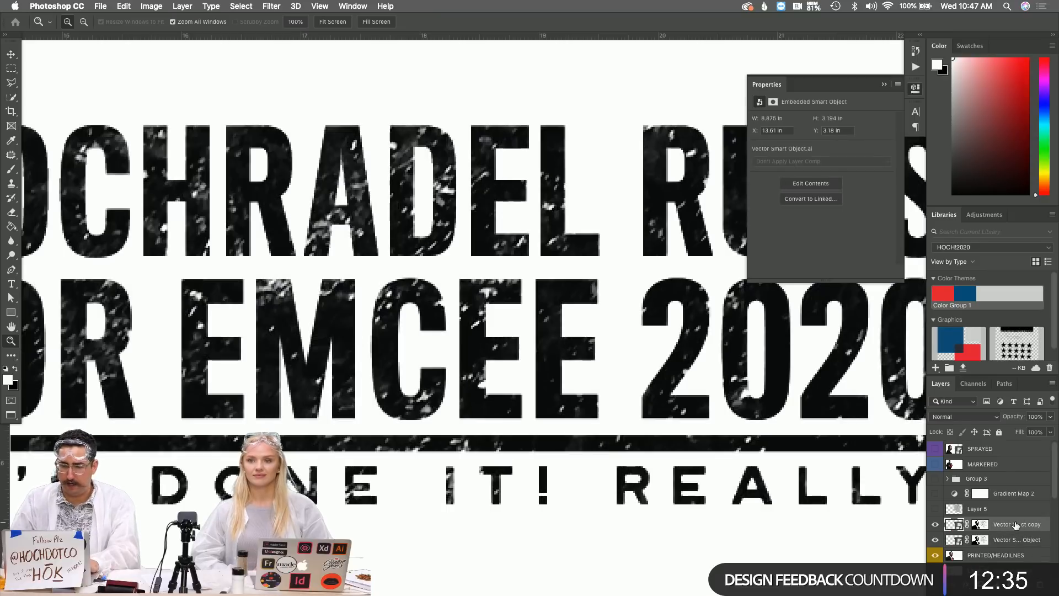
Try to merge the original masked headline layer into the layer below it
{"action": "left_click", "coordinate": [1004, 542]}
{"action": "left_click", "coordinate": [979, 540]}
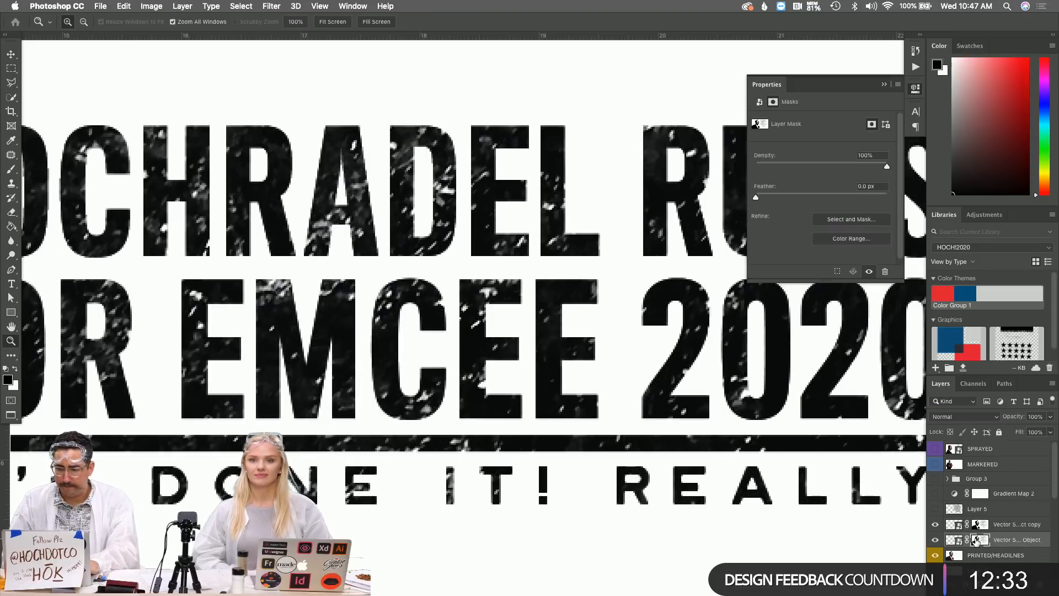
{"action": "key", "text": "super+e"}
{"action": "key", "text": "super+z"}
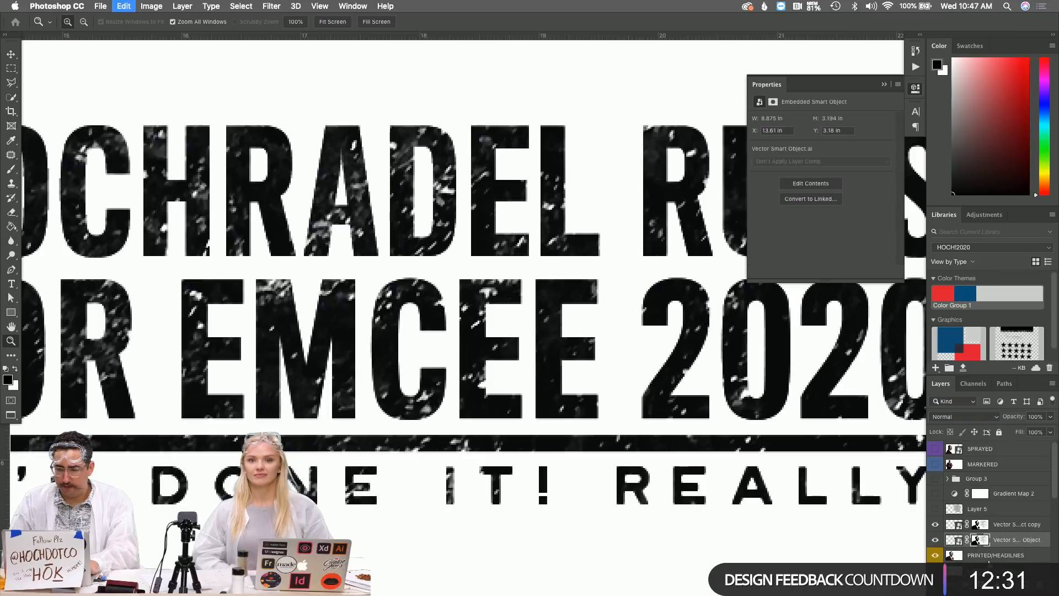
Add a blank layer above PRINTED/HEADLINES and merge the original masked headline layer into it
{"action": "left_click", "coordinate": [992, 558]}
{"action": "key", "text": "shift+super+n"}
{"action": "key", "text": "Return"}
{"action": "key", "text": "x"}
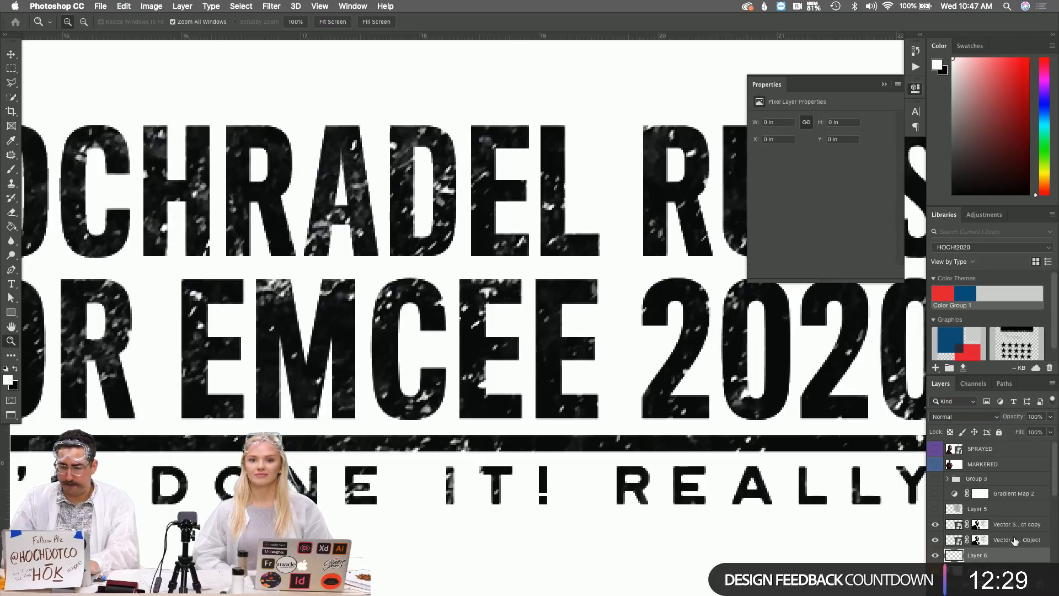
{"action": "left_click", "coordinate": [1013, 543]}
{"action": "key", "text": "super+e"}
Set the merged headline layer's blend mode to Dissolve and examine the lettering up close
{"action": "left_click", "coordinate": [949, 417]}
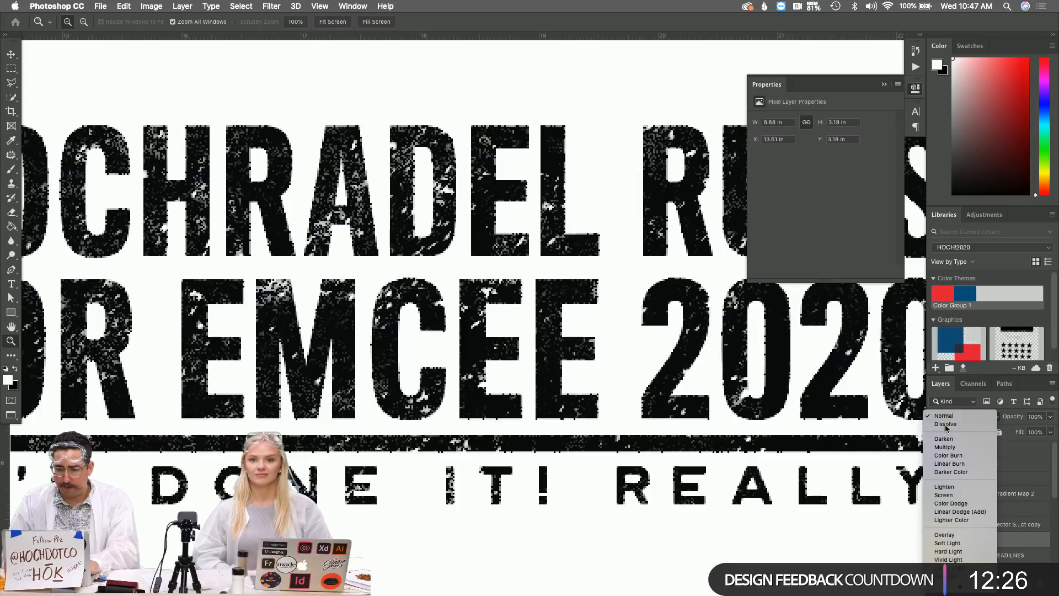
{"action": "left_click", "coordinate": [946, 425]}
{"action": "scroll", "coordinate": [594, 436], "scroll_direction": "right", "scroll_amount": 4}
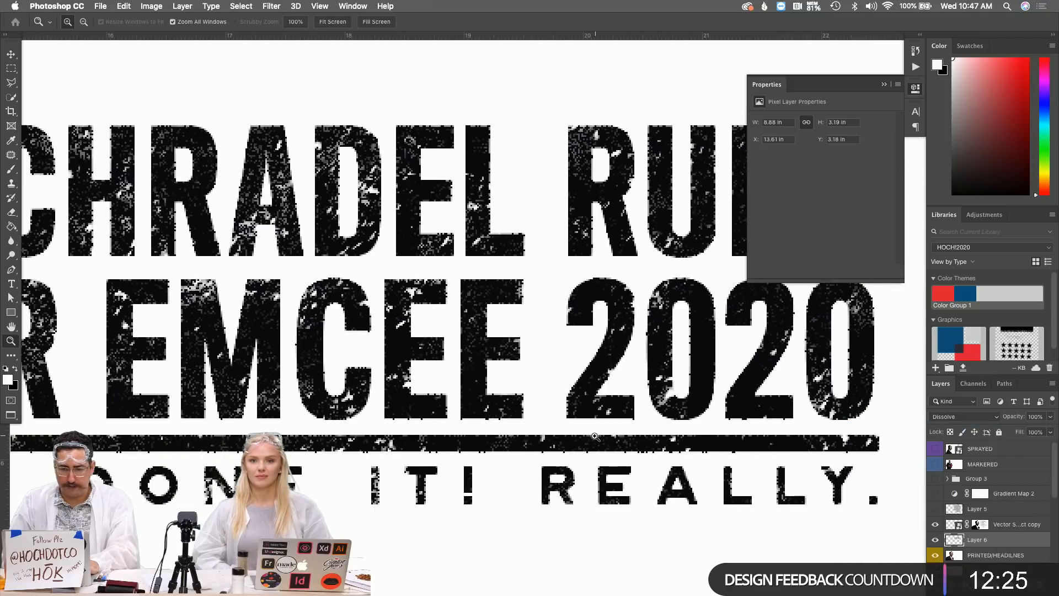
{"action": "scroll", "coordinate": [595, 437], "scroll_direction": "up", "scroll_amount": 1}
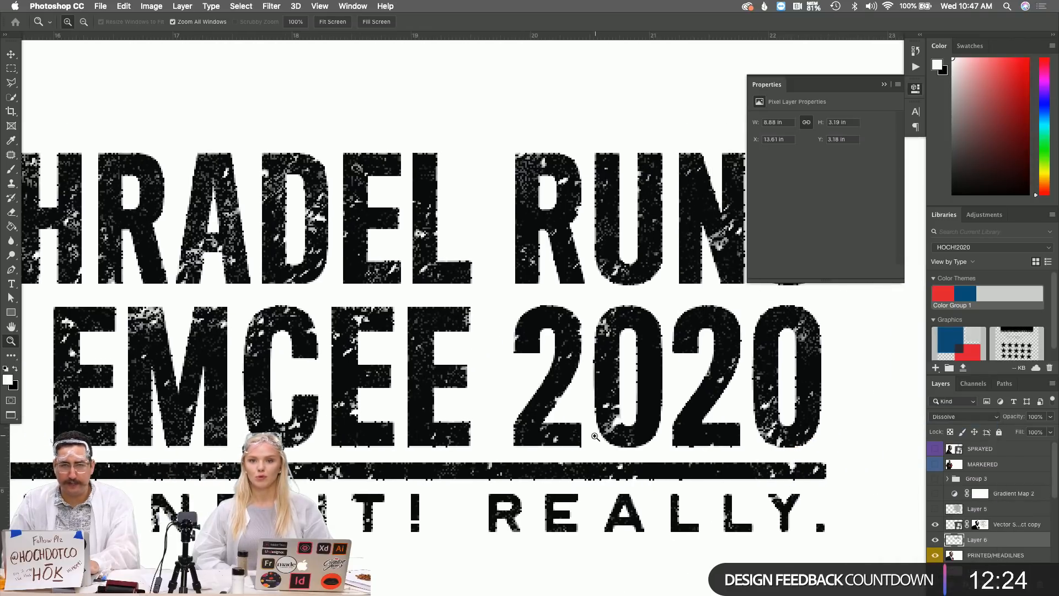
{"action": "left_click", "coordinate": [562, 398]}
{"action": "left_click", "coordinate": [561, 398]}
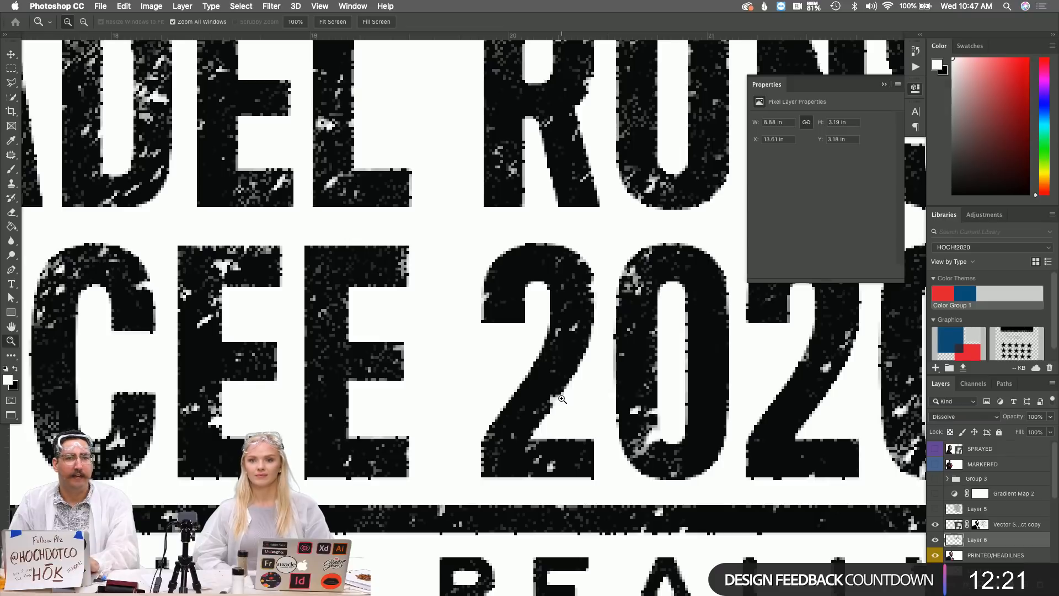
{"action": "scroll", "coordinate": [562, 399], "scroll_direction": "right", "scroll_amount": 2}
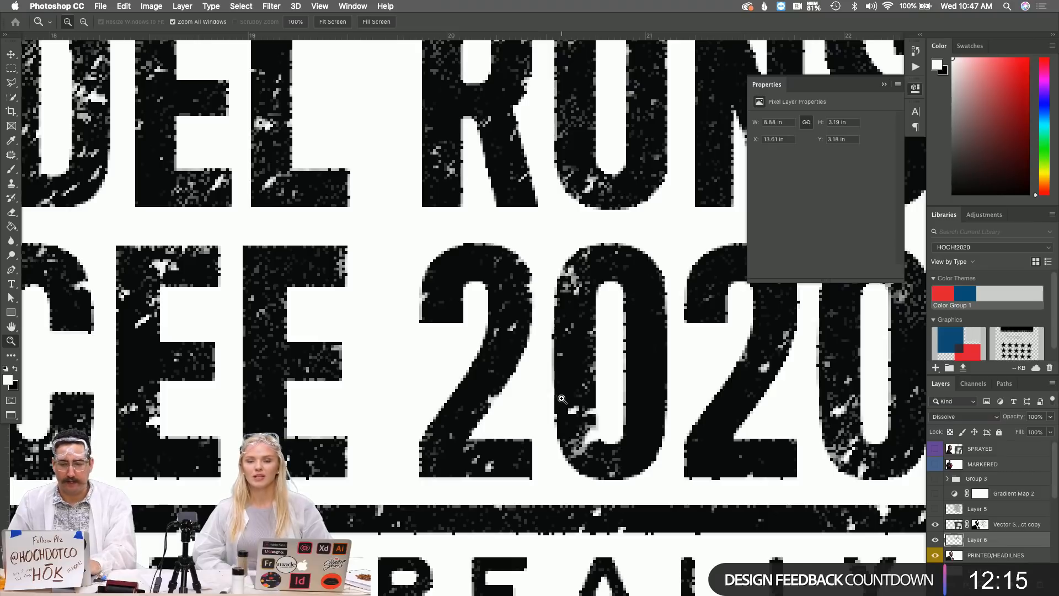
{"action": "left_click", "coordinate": [562, 398], "text": "alt"}
Switch to Illustrator to check the font of the original headline, and return to Photoshop
{"action": "key", "text": "super+Tab"}
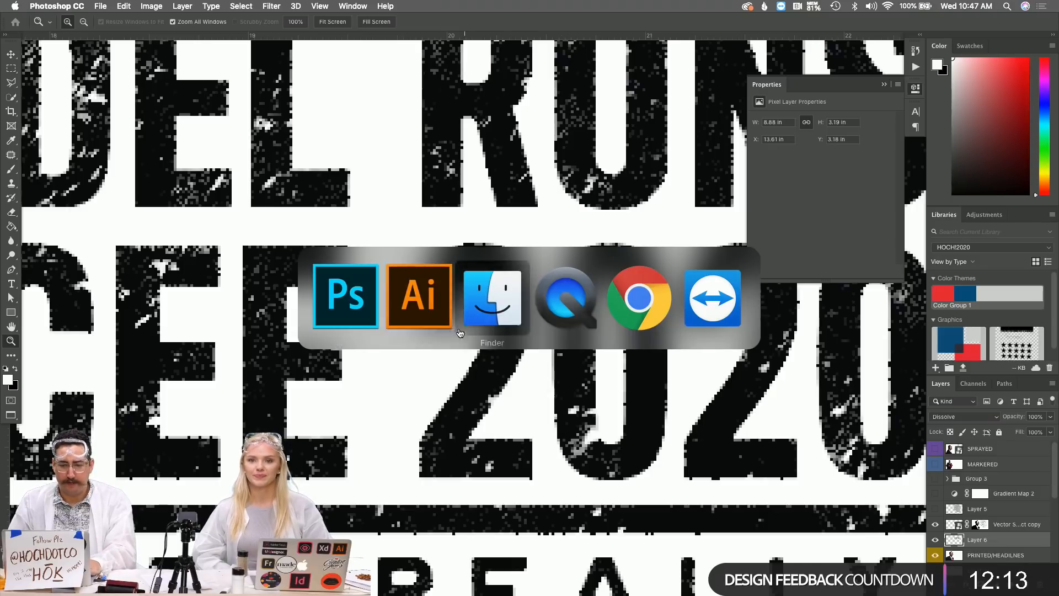
{"action": "double_click", "coordinate": [389, 247]}
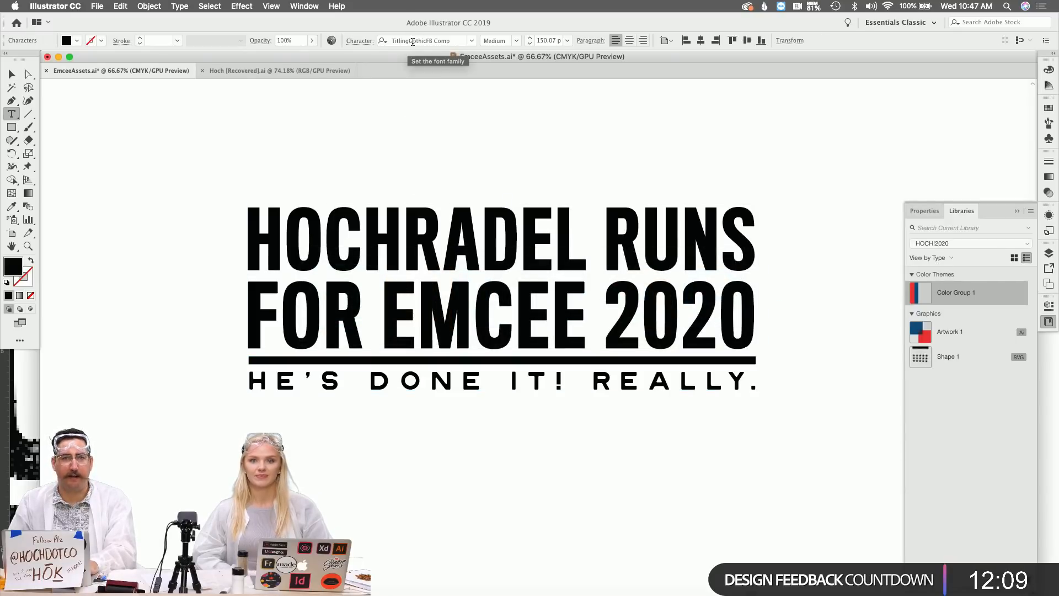
{"action": "key", "text": "super+Tab"}
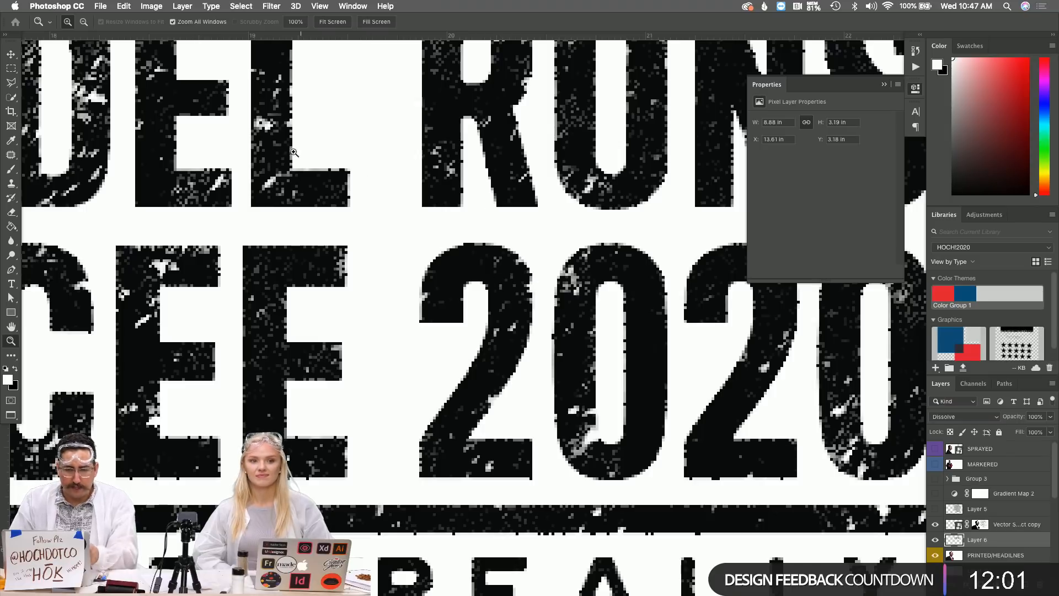
Apply a Gaussian Blur with a 0.4 pixel radius to the merged headline layer
{"action": "left_click", "coordinate": [271, 6]}
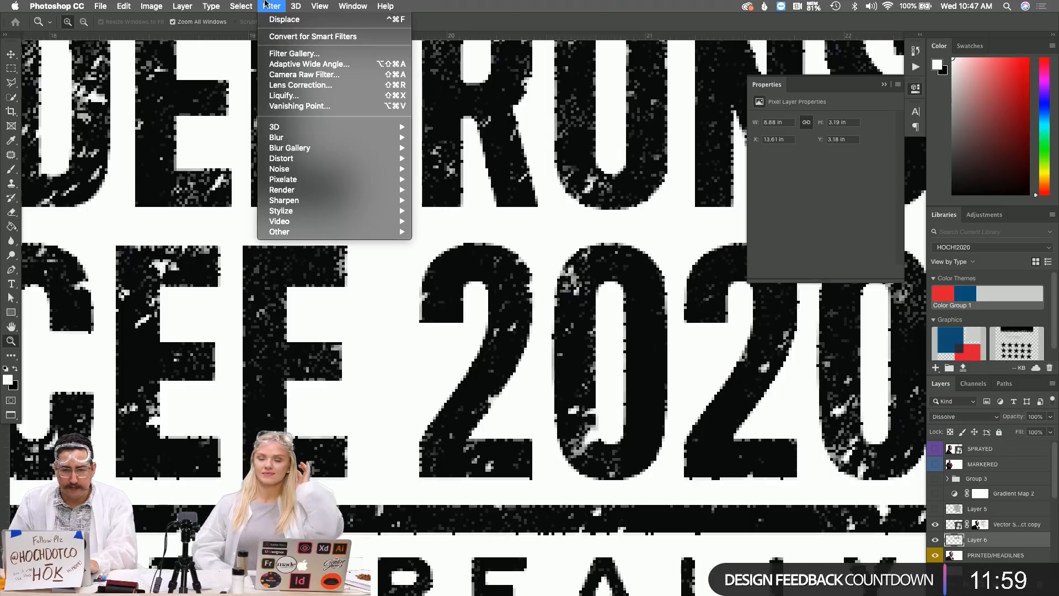
{"action": "mouse_move", "coordinate": [341, 139]}
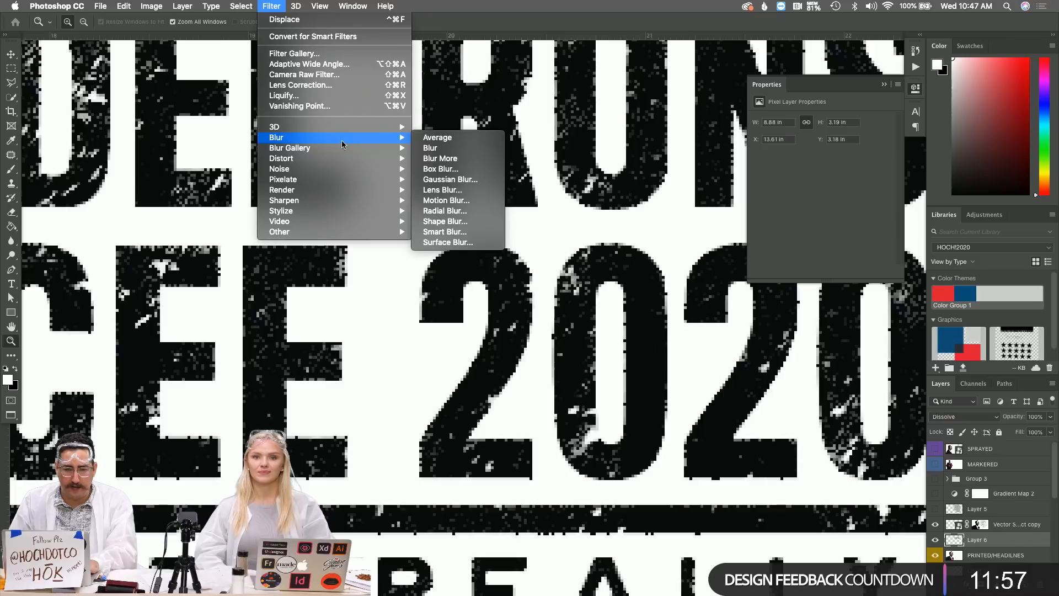
{"action": "left_click", "coordinate": [430, 177]}
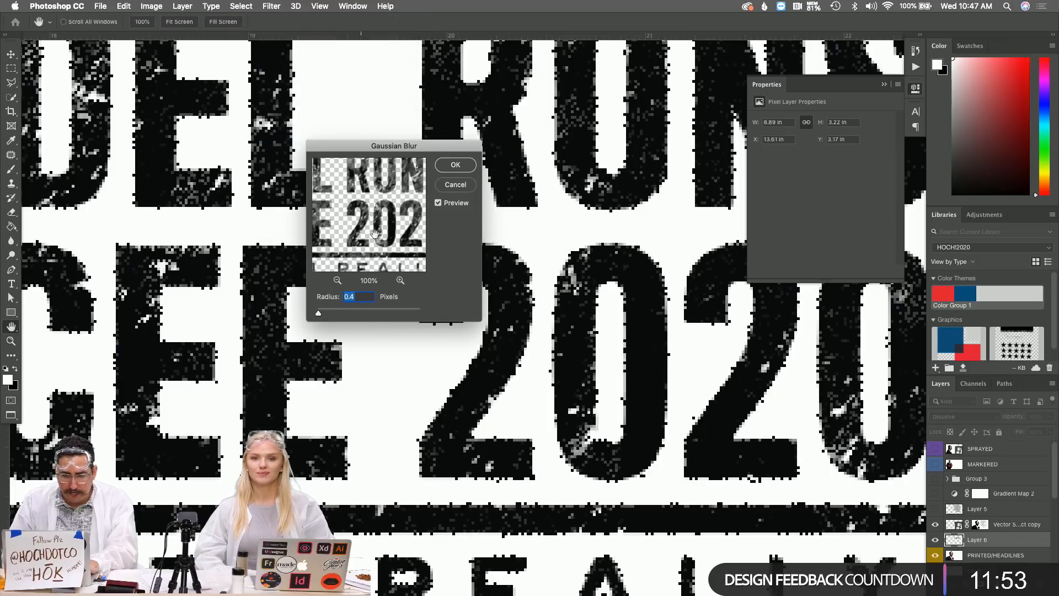
{"action": "left_click", "coordinate": [455, 165]}
Review the distressed headline at several magnifications and beside the portrait
{"action": "key", "text": "z"}
{"action": "left_click", "coordinate": [499, 318], "text": "alt"}
{"action": "left_click", "coordinate": [499, 318], "text": "alt"}
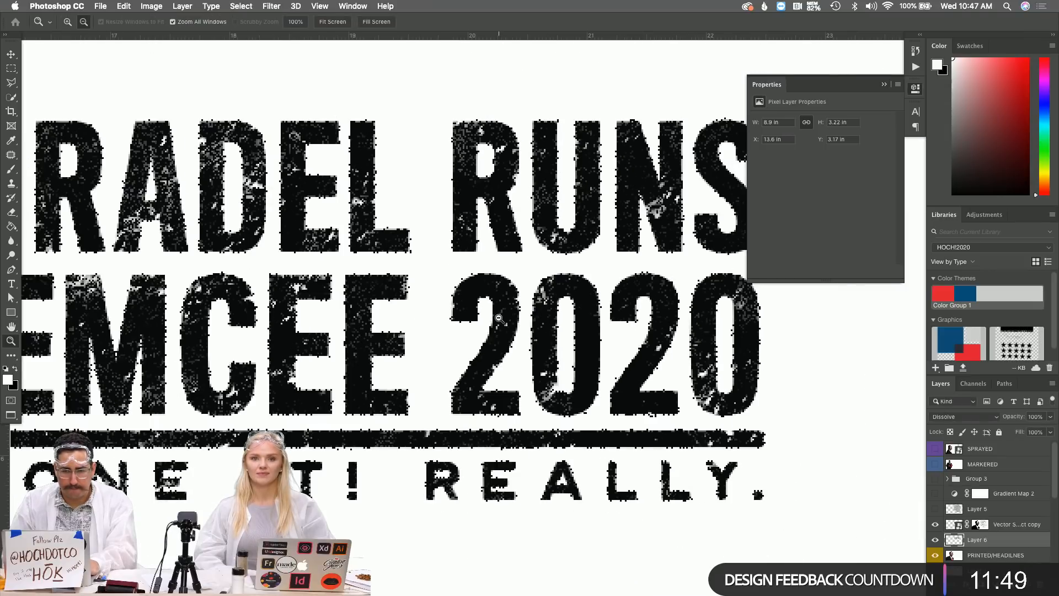
{"action": "left_click", "coordinate": [499, 318], "text": "alt"}
{"action": "scroll", "coordinate": [499, 317], "scroll_direction": "left", "scroll_amount": 5}
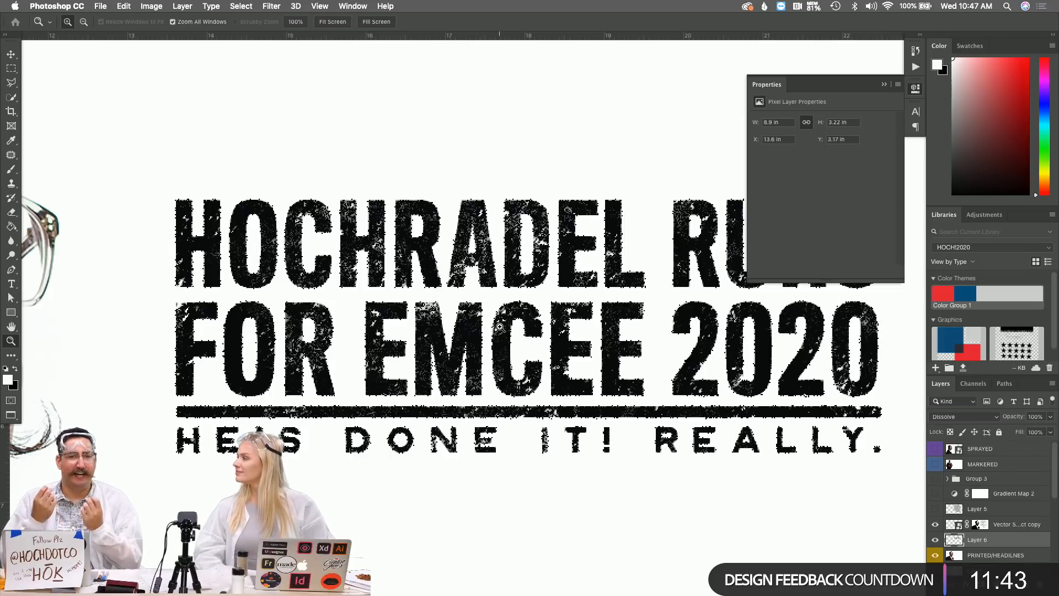
{"action": "left_click", "coordinate": [482, 331], "text": "alt"}
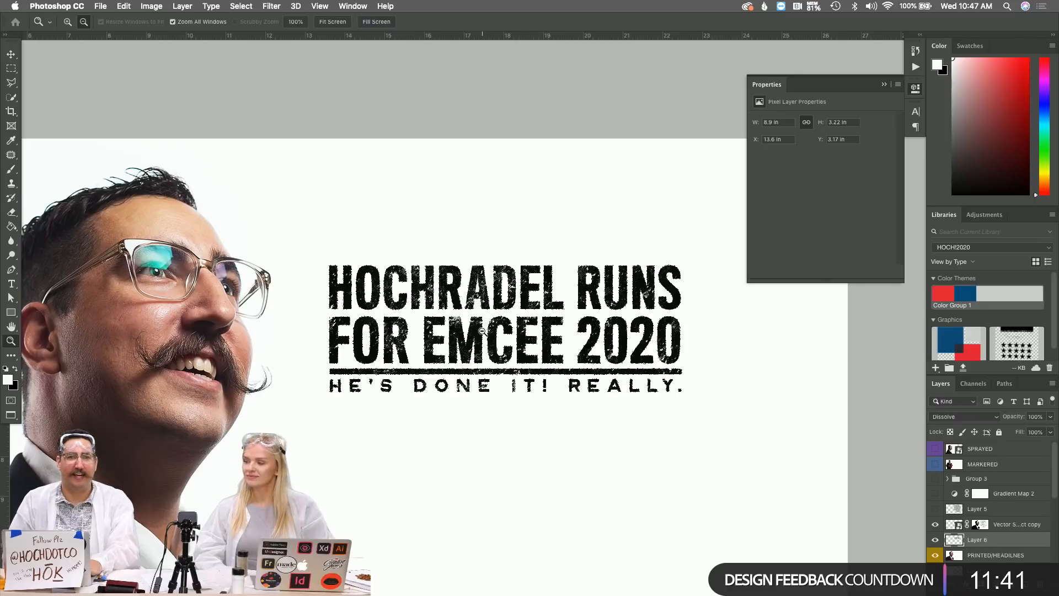
{"action": "left_click", "coordinate": [482, 331], "text": "alt"}
{"action": "scroll", "coordinate": [518, 320], "scroll_direction": "left", "scroll_amount": 5}
{"action": "left_click", "coordinate": [553, 310]}
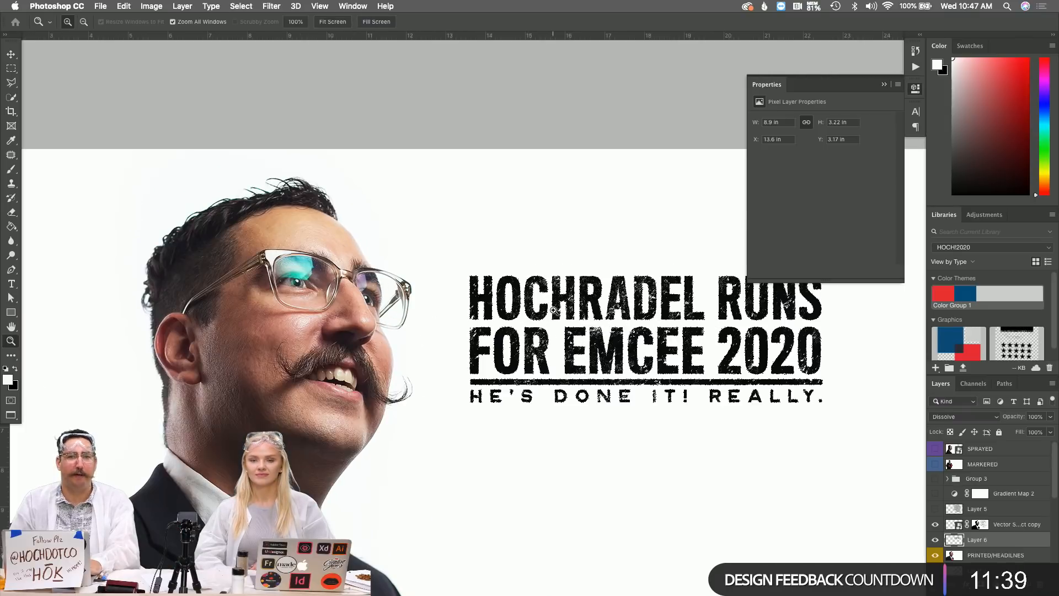
{"action": "left_click", "coordinate": [1016, 524], "text": "shift"}
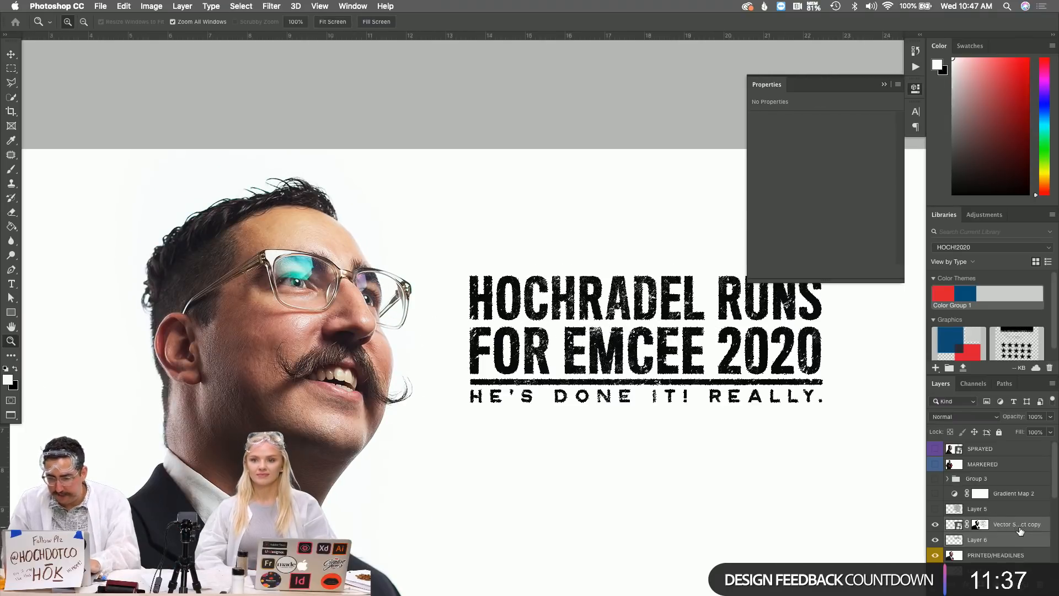
{"action": "scroll", "coordinate": [723, 388], "scroll_direction": "right", "scroll_amount": 5}
{"action": "scroll", "coordinate": [648, 311], "scroll_direction": "right", "scroll_amount": 3}
{"action": "key", "text": "super+t"}
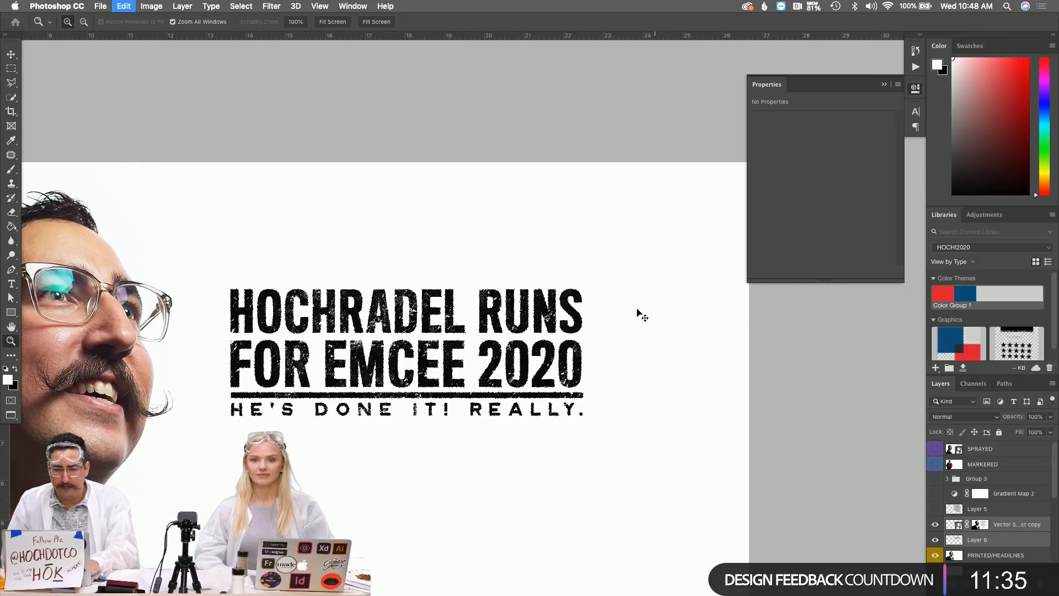
{"action": "left_click_drag", "start_coordinate": [585, 285], "coordinate": [659, 229]}
{"action": "left_click_drag", "start_coordinate": [560, 320], "coordinate": [579, 299]}
{"action": "key", "text": "super+z"}
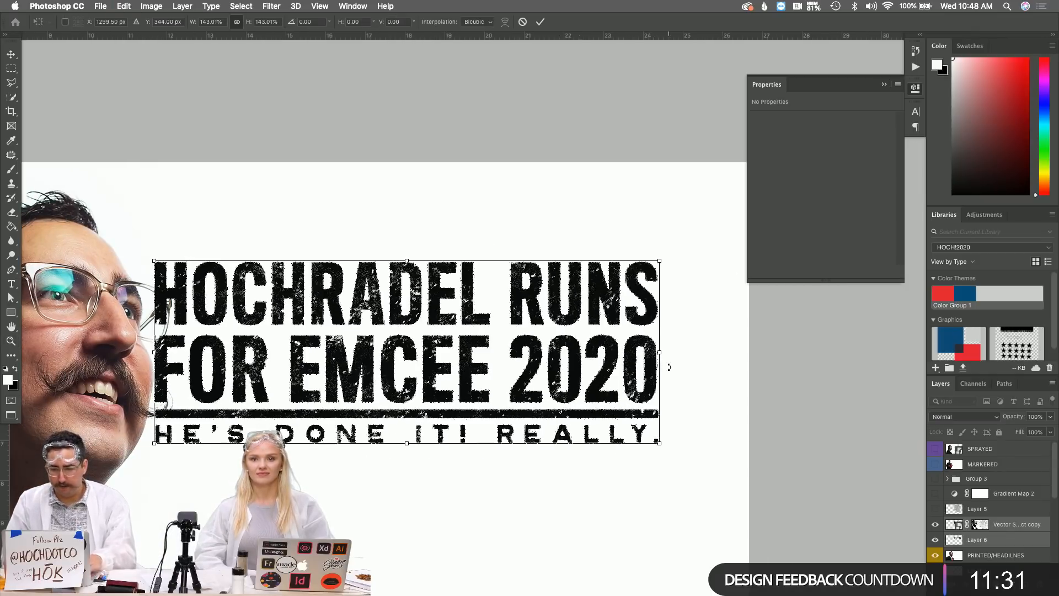
{"action": "key", "text": "Escape"}
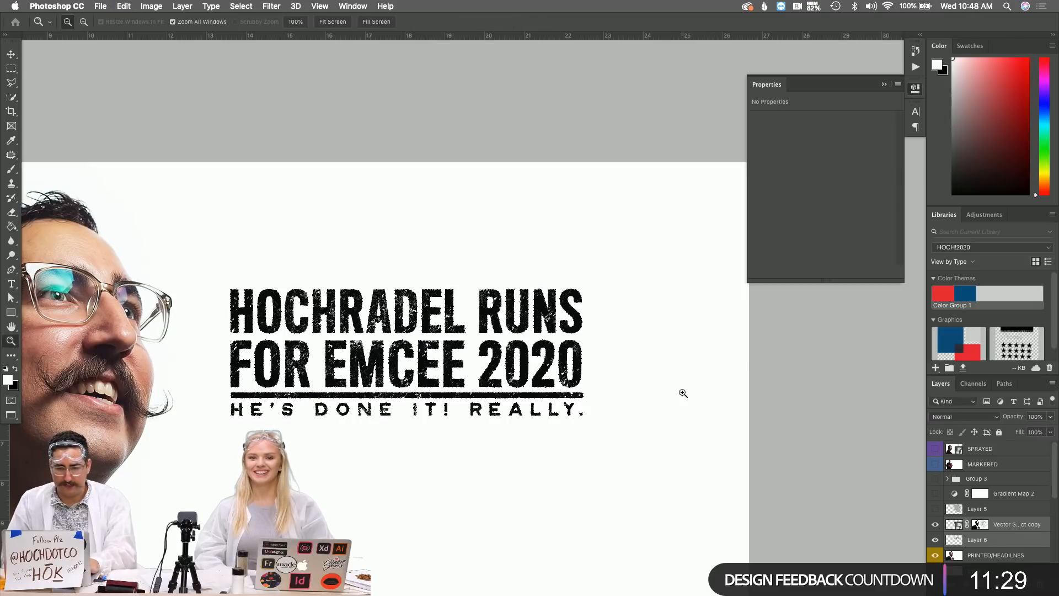
Add an empty layer above PRINTED/HEADLINES and merge the dissolved headline layer into it, so its speckle is rasterized in Normal mode
{"action": "left_click", "coordinate": [978, 558]}
{"action": "key", "text": "super+shift+n"}
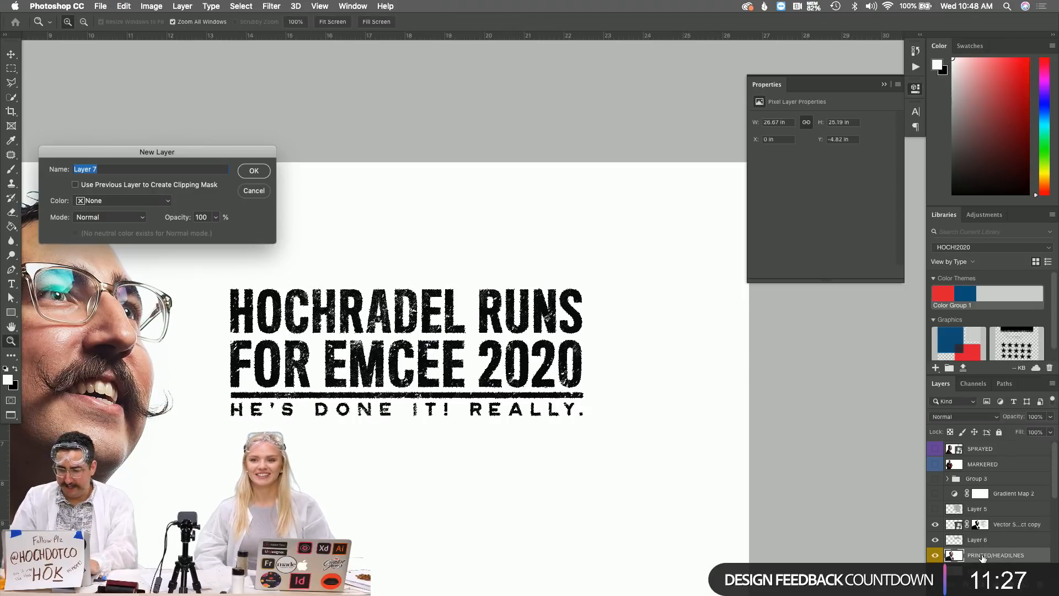
{"action": "key", "text": "Return"}
{"action": "left_click", "coordinate": [1000, 542]}
{"action": "key", "text": "super+e"}
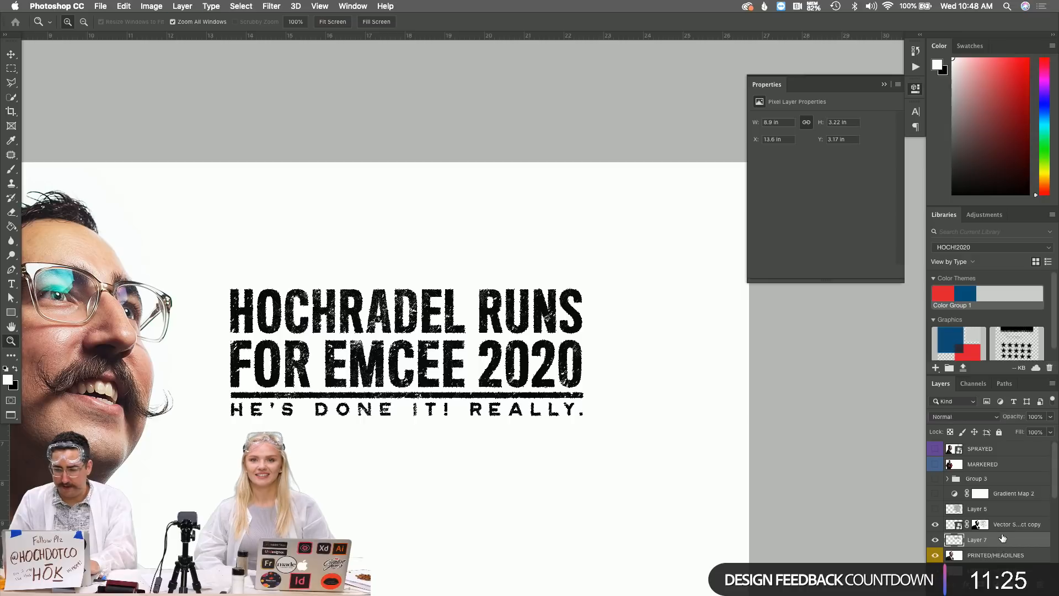
Scale both headline layers together to about 153% and place them in the poster's upper area beside the face
{"action": "key", "text": "super+t"}
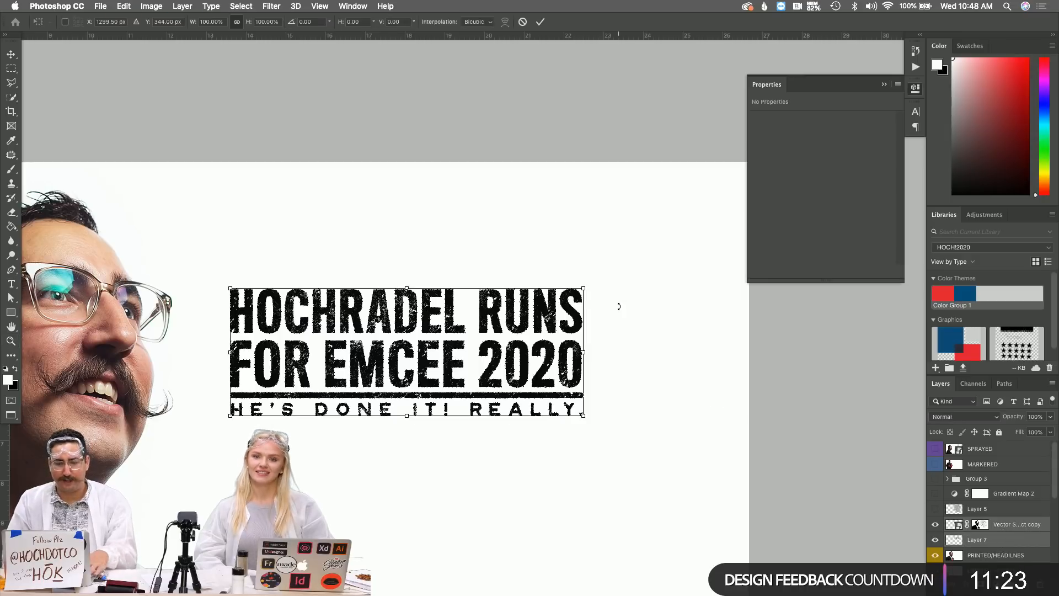
{"action": "left_click_drag", "start_coordinate": [583, 287], "coordinate": [687, 246]}
{"action": "left_click_drag", "start_coordinate": [603, 265], "coordinate": [642, 229]}
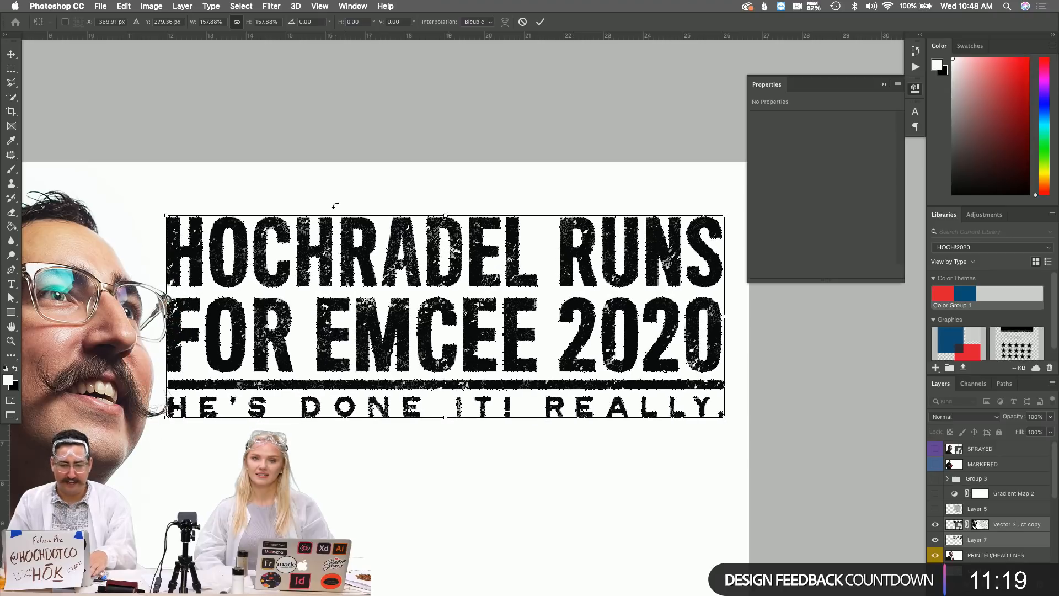
{"action": "left_click_drag", "start_coordinate": [164, 213], "coordinate": [226, 215]}
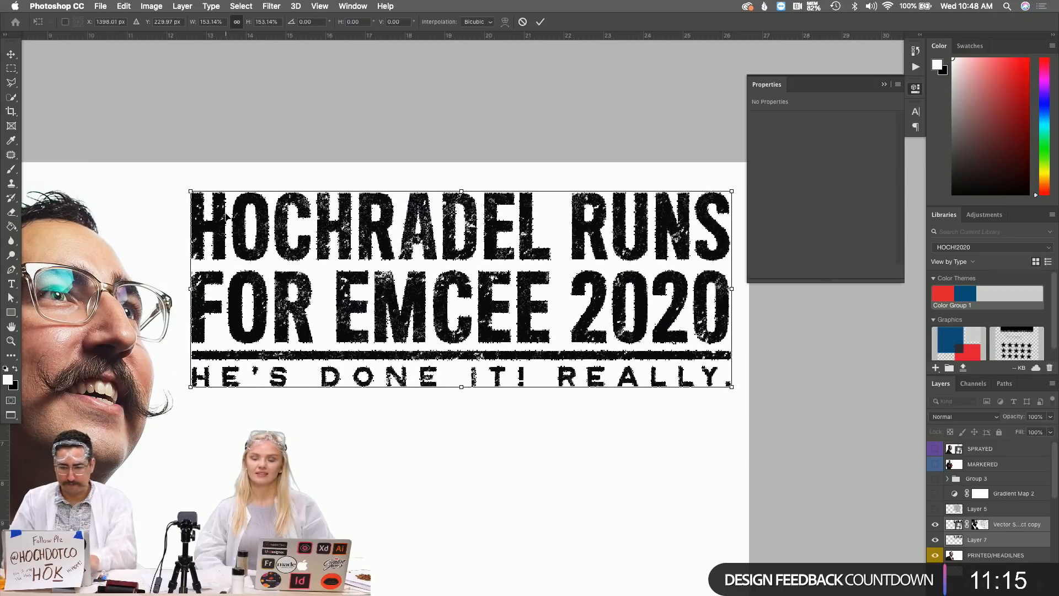
{"action": "key", "text": "Return"}
{"action": "key", "text": "z"}
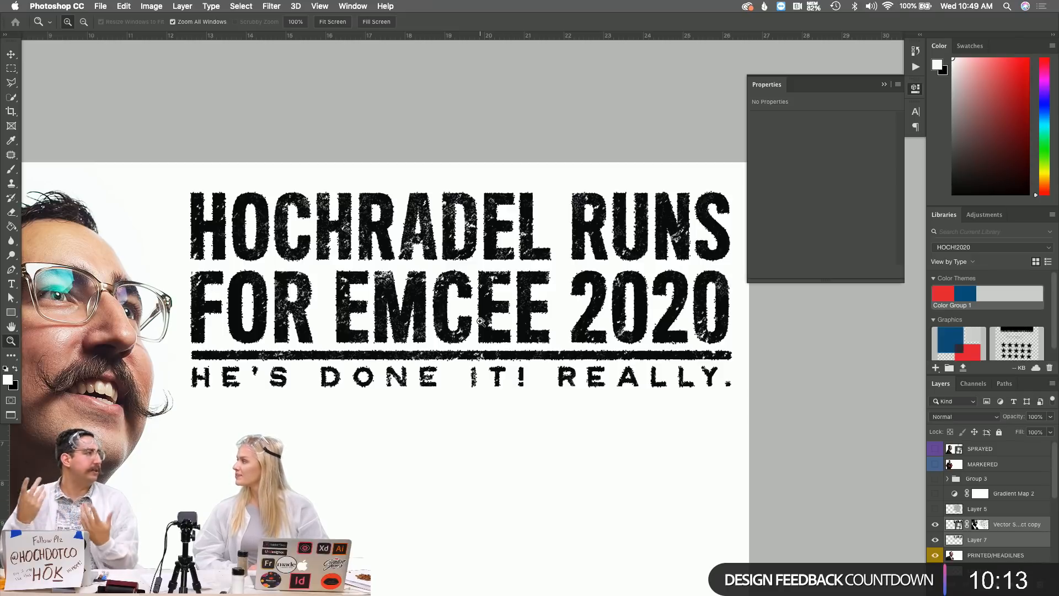
Show the stone texture on Layer 5 and the Gradient Map 2 adjustment above it, and select that adjustment
{"action": "left_click", "coordinate": [935, 508]}
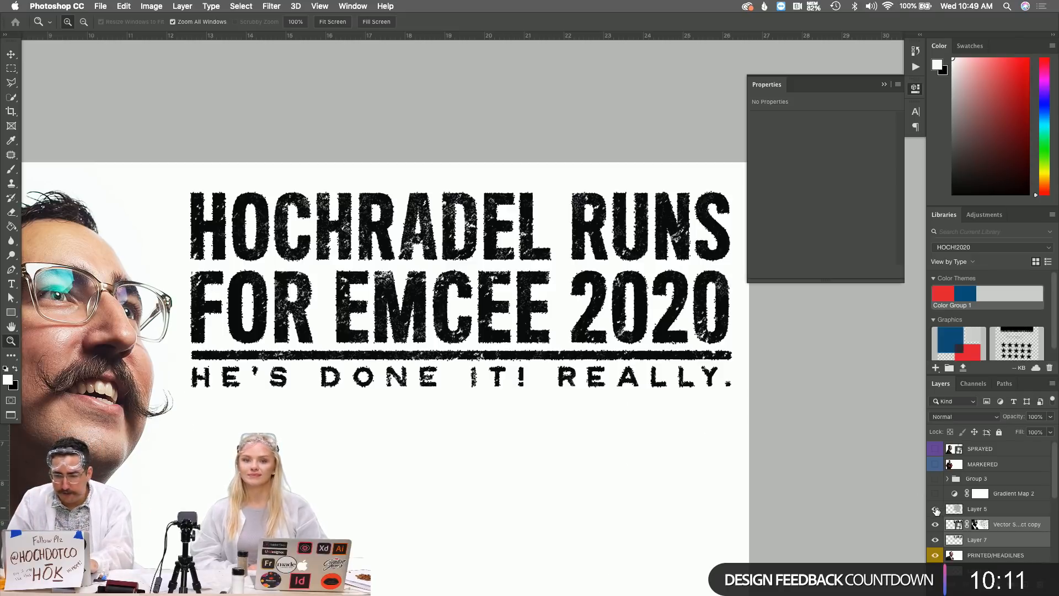
{"action": "left_click", "coordinate": [1005, 512]}
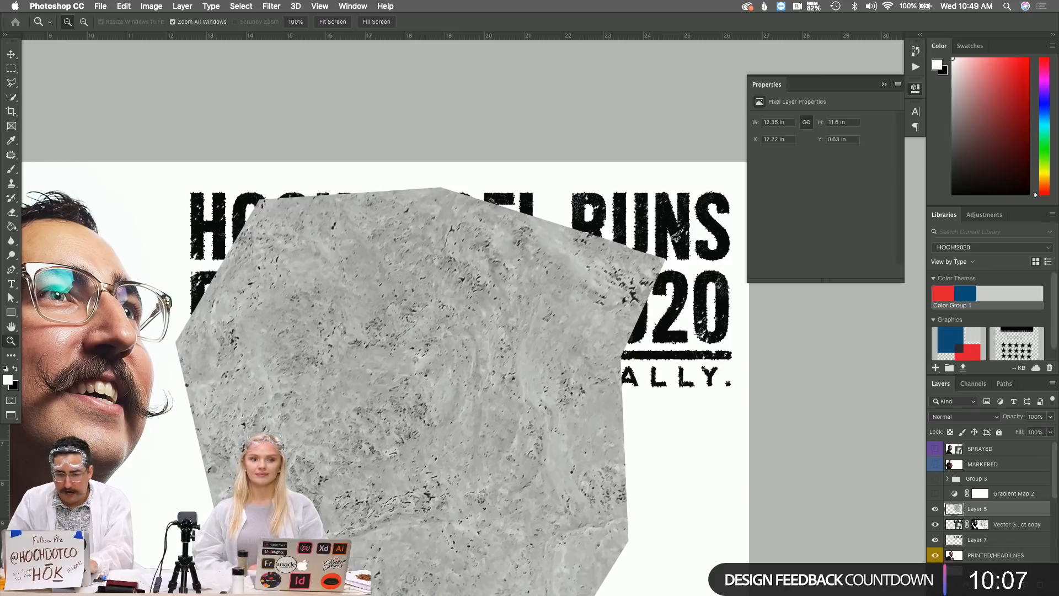
{"action": "left_click", "coordinate": [995, 585]}
{"action": "left_click", "coordinate": [934, 475]}
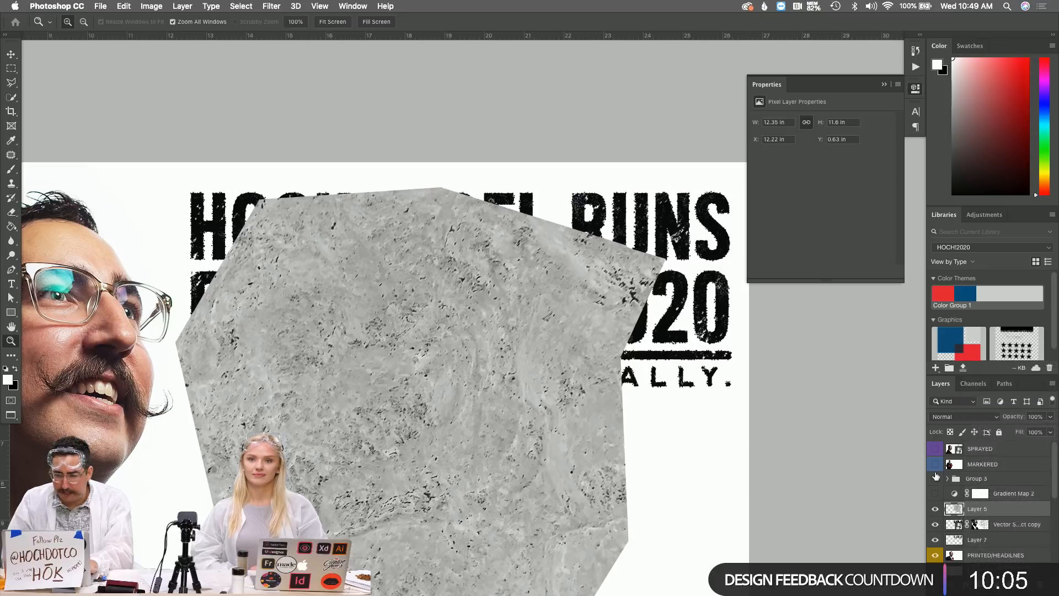
{"action": "left_click", "coordinate": [934, 494]}
{"action": "left_click", "coordinate": [1010, 494]}
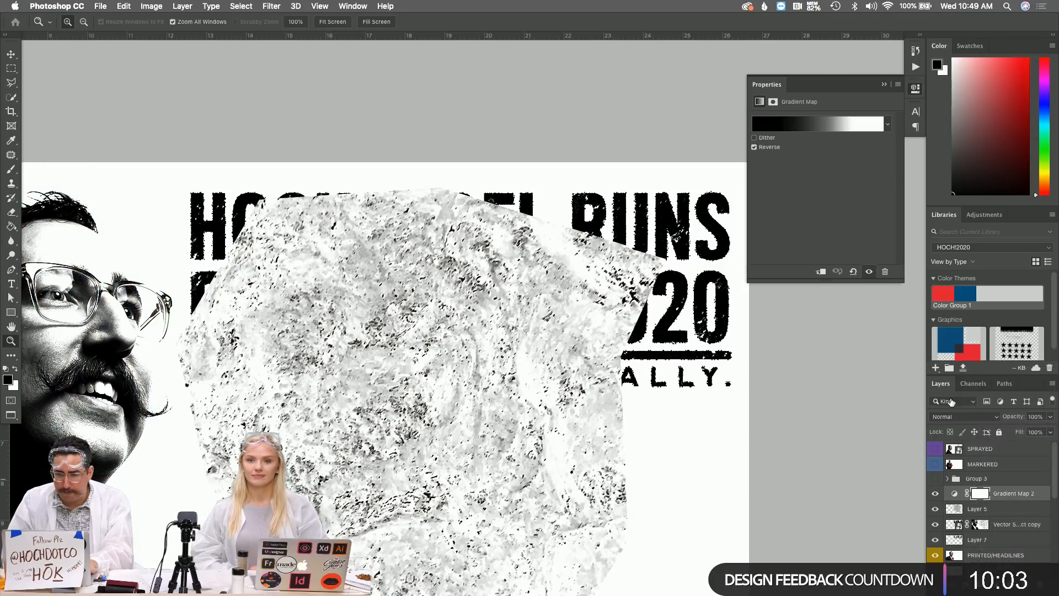
Bring the gradient map's white and black stops close together, with white at 44%, and hide the adjustment and texture layers
{"action": "left_click", "coordinate": [782, 126]}
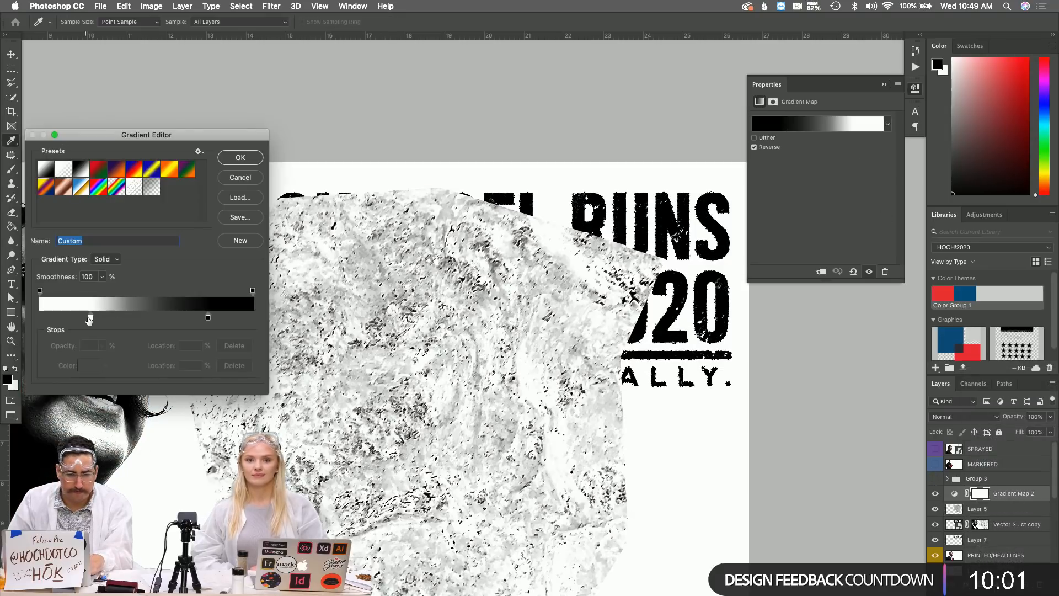
{"action": "left_click_drag", "start_coordinate": [208, 318], "coordinate": [135, 318]}
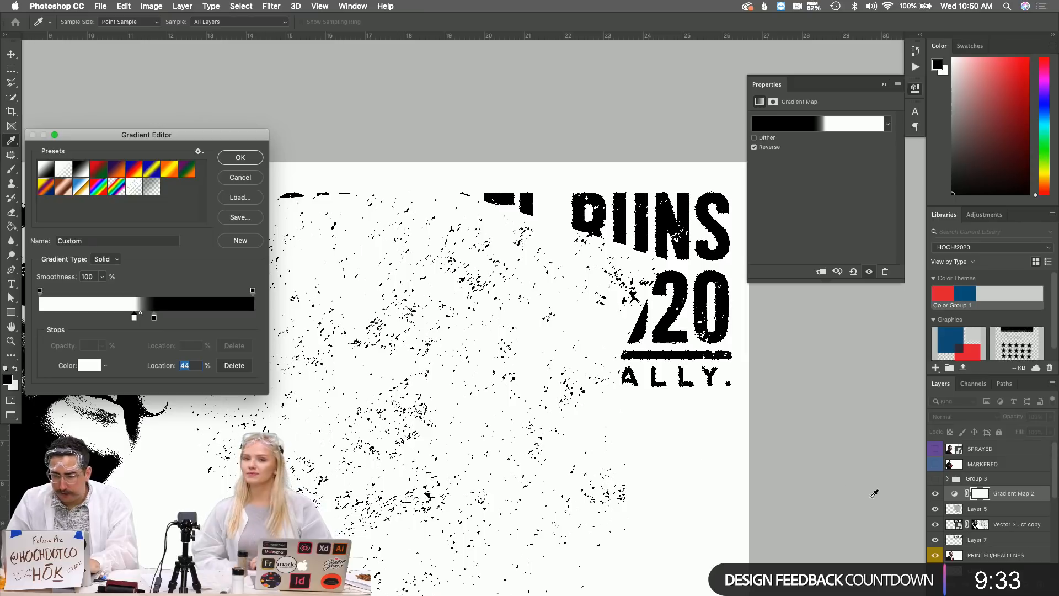
{"action": "key", "text": "Return"}
{"action": "left_click", "coordinate": [935, 495]}
{"action": "left_click", "coordinate": [936, 510]}
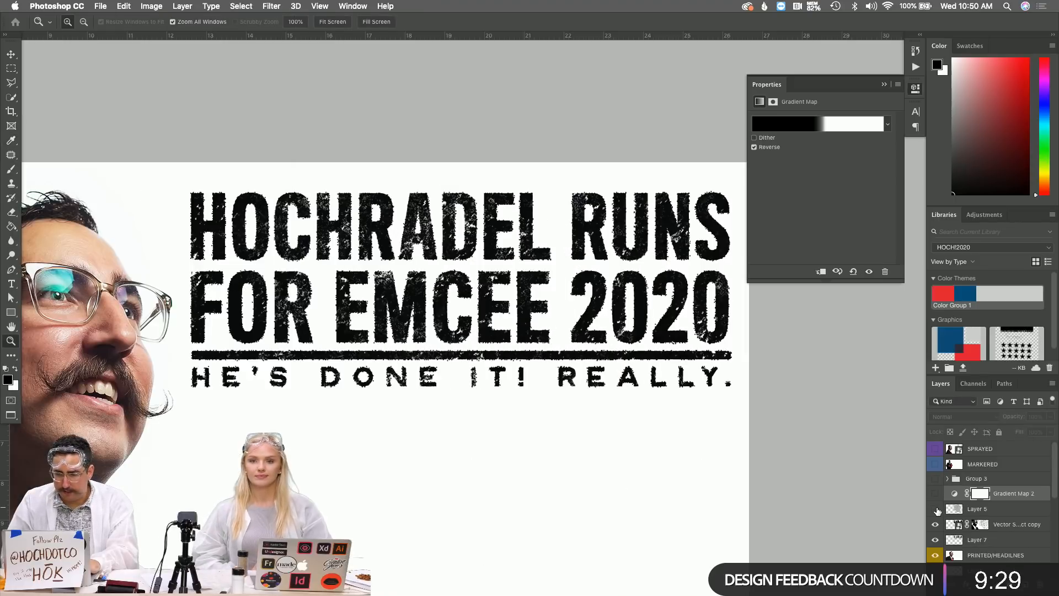
Duplicate the masked vector headline layer and the rasterized headline layer beneath it
{"action": "left_click", "coordinate": [1012, 526]}
{"action": "left_click", "coordinate": [993, 544], "text": "shift"}
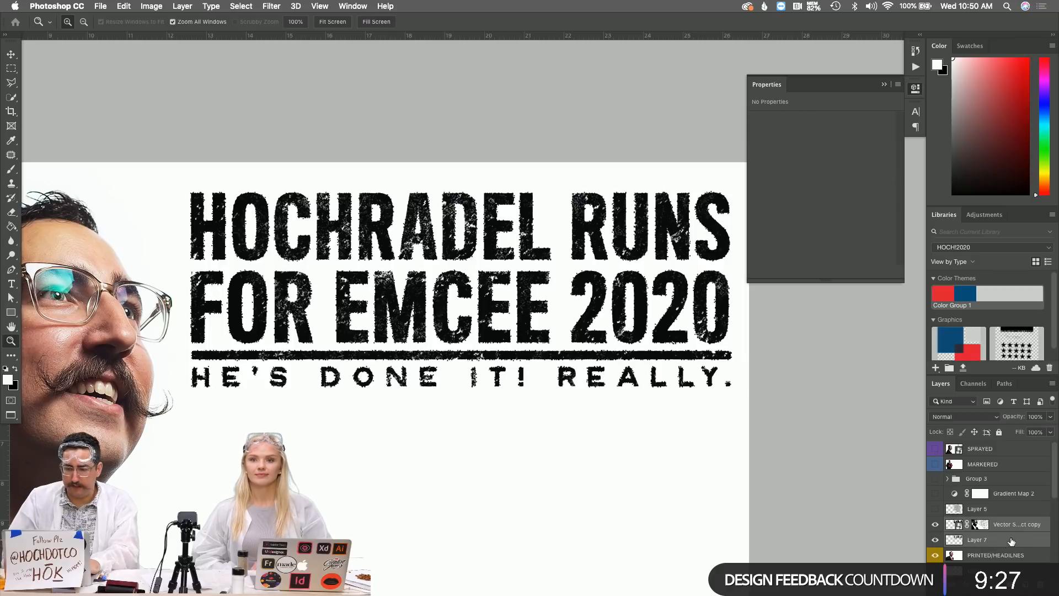
{"action": "key", "text": "ctrl+alt+e"}
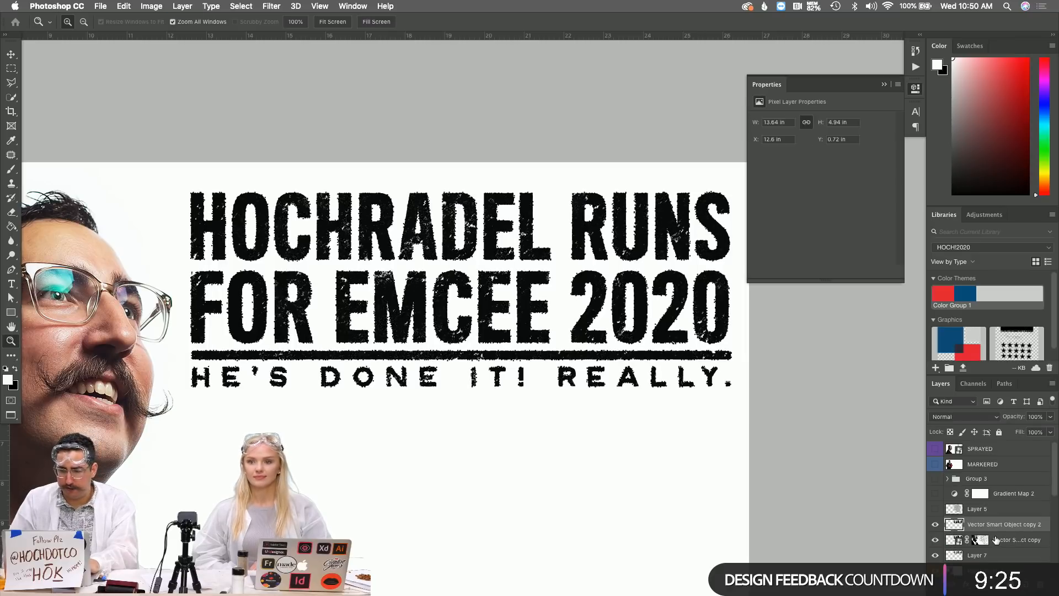
{"action": "key", "text": "ctrl+z"}
Add an empty layer above the original headline layers and merge the duplicated headline layers into it
{"action": "left_click", "coordinate": [1005, 556]}
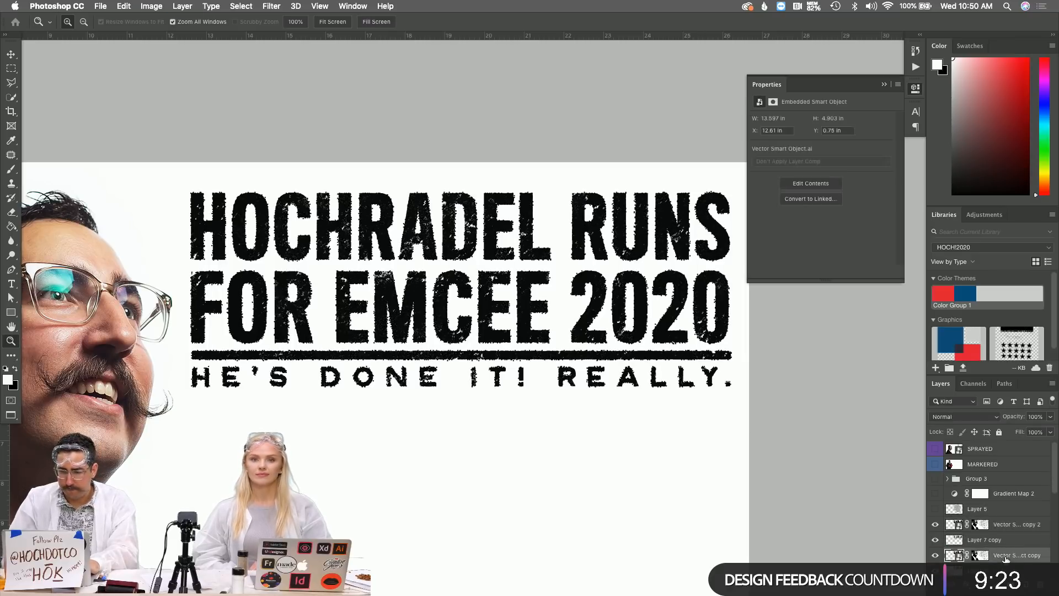
{"action": "key", "text": "ctrl+shift+n"}
{"action": "key", "text": "Return"}
{"action": "left_click", "coordinate": [996, 527]}
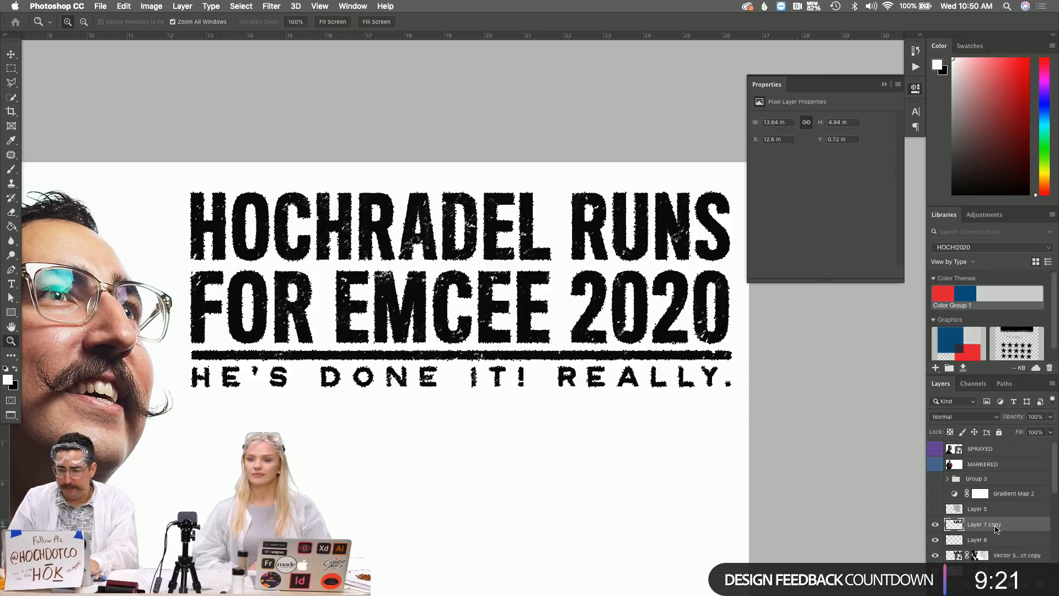
{"action": "key", "text": "ctrl+e"}
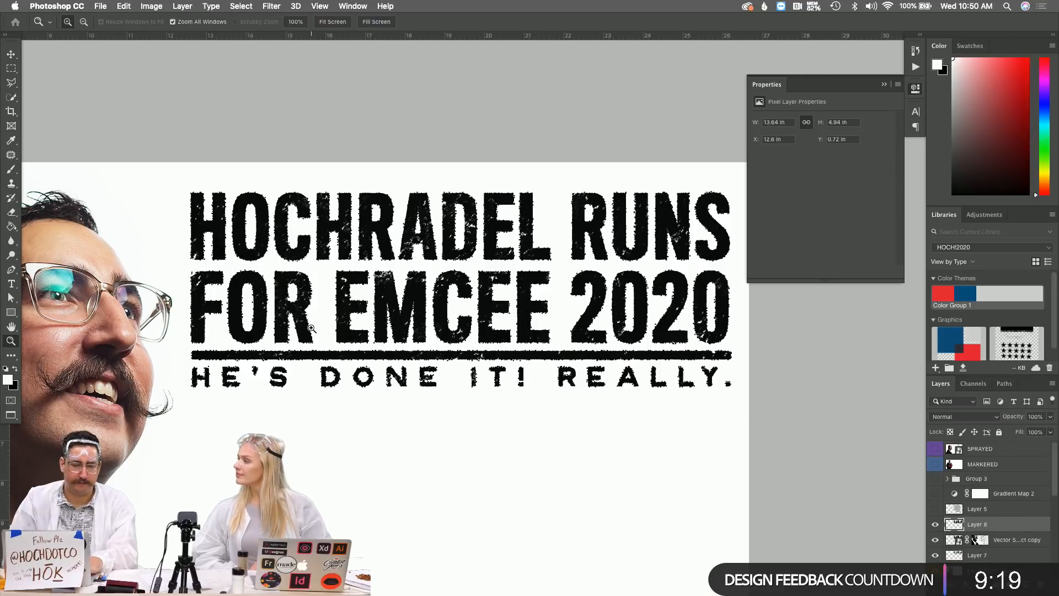
Select and copy the whole headline block from the merged layer with a rectangular marquee
{"action": "key", "text": "m"}
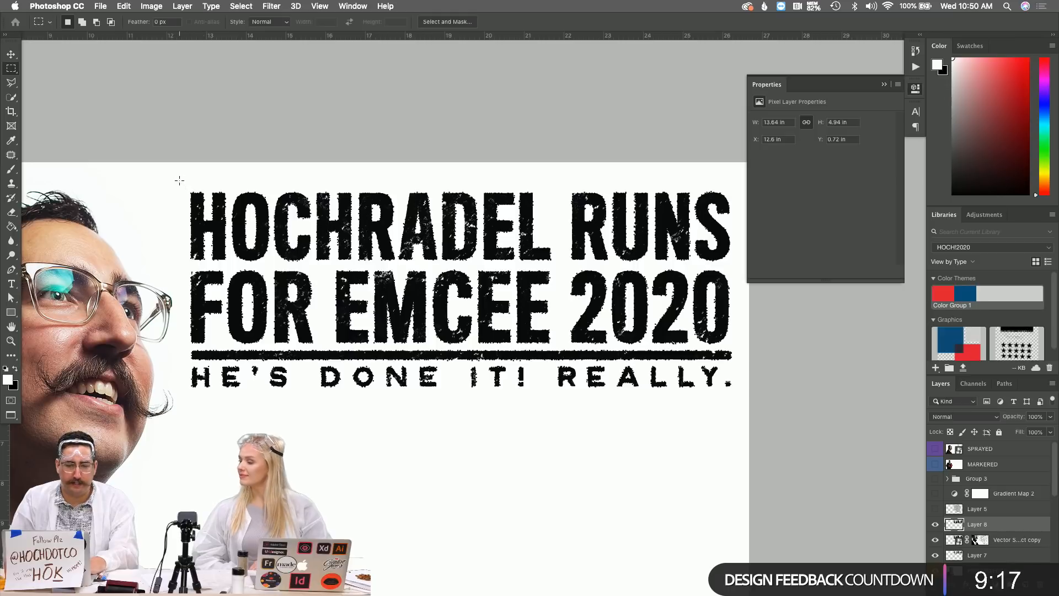
{"action": "left_click_drag", "start_coordinate": [179, 179], "coordinate": [755, 401]}
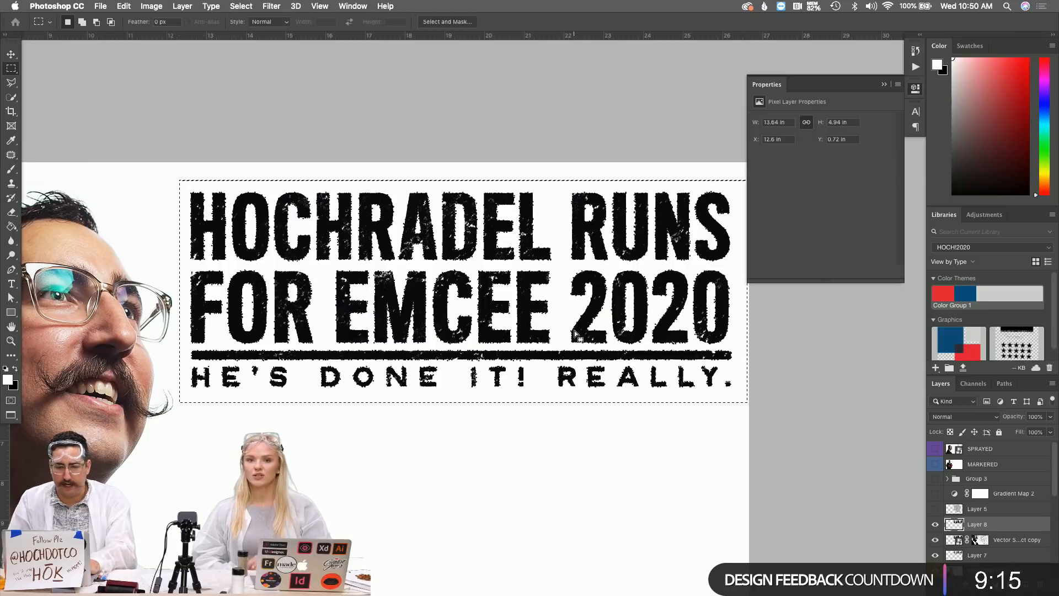
Switch to Illustrator to view the empty area below the original headline, and return to Photoshop
{"action": "key", "text": "super+Tab"}
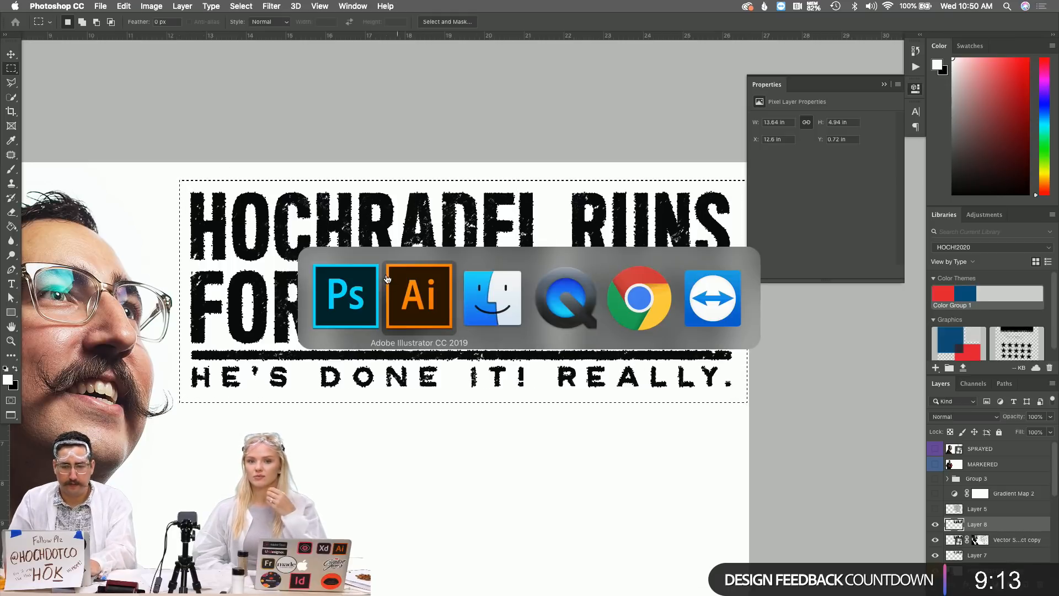
{"action": "scroll", "coordinate": [419, 279], "scroll_direction": "down", "scroll_amount": 5}
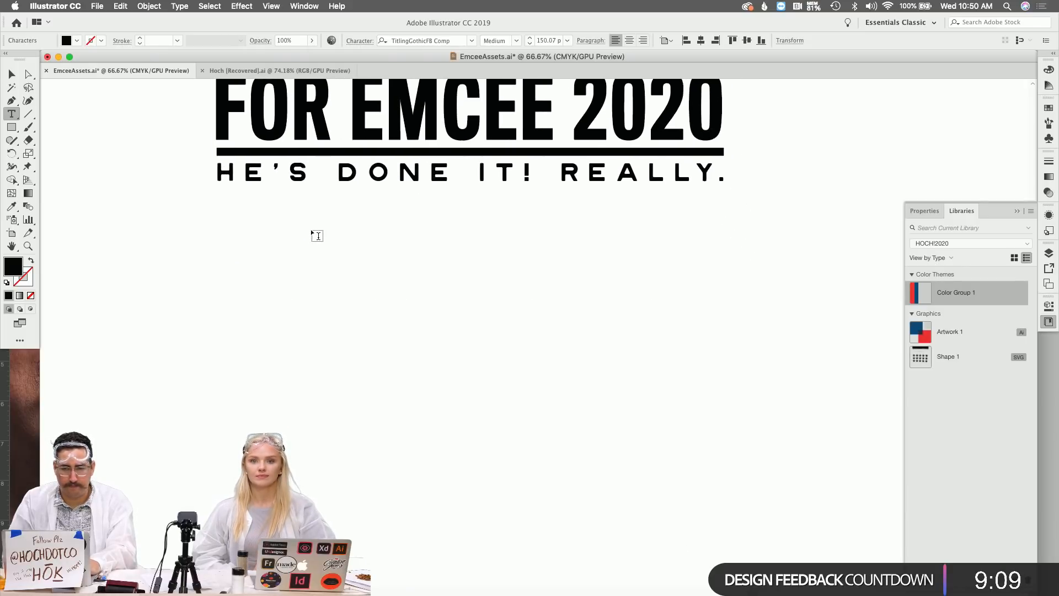
{"action": "key", "text": "super+Tab"}
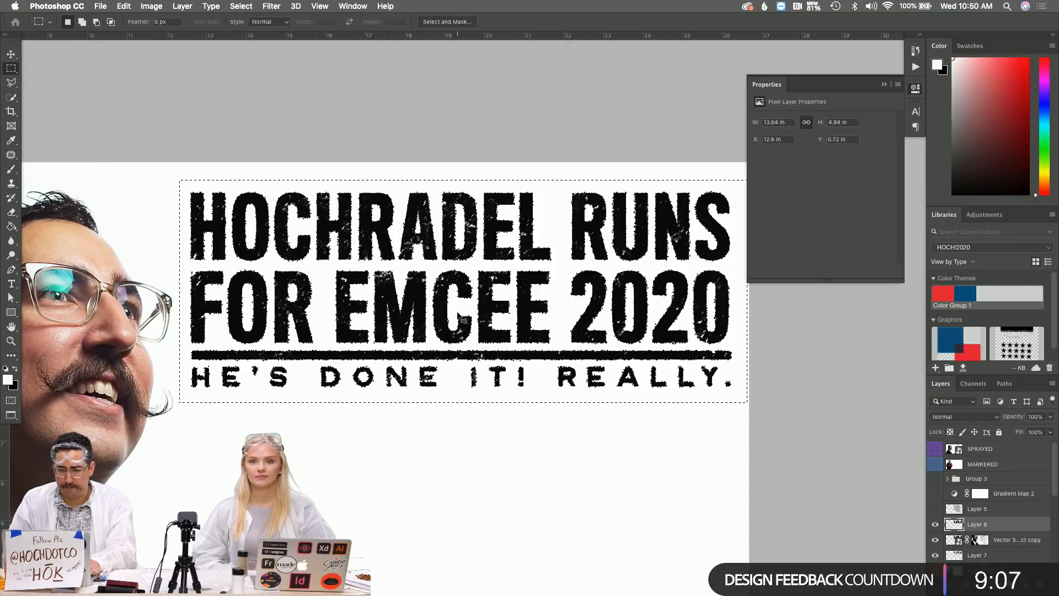
{"action": "key", "text": "super+Tab"}
{"action": "key", "text": "super+Tab"}
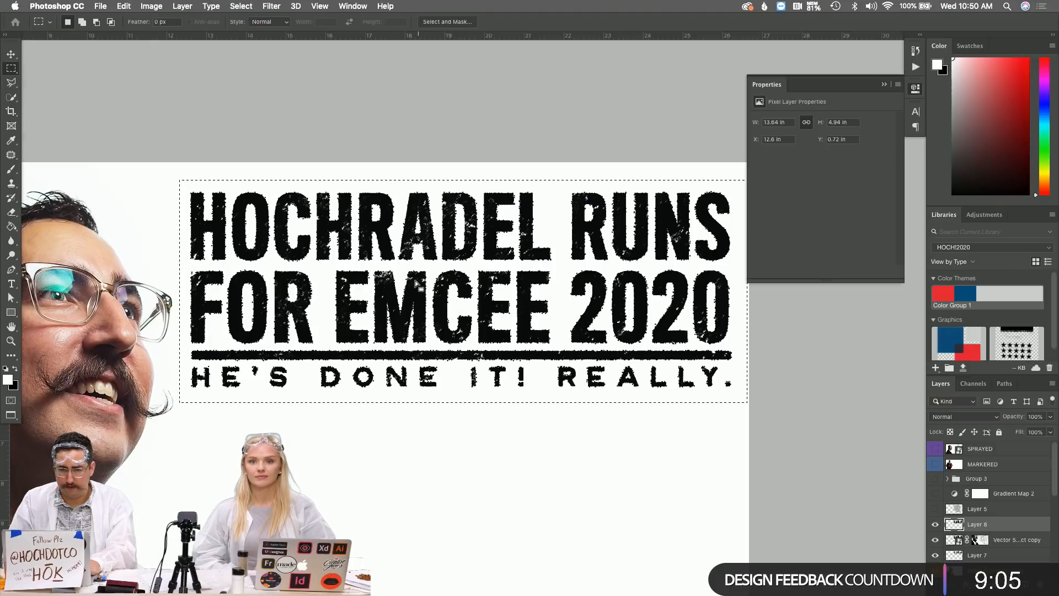
Create a new document at the copied headline's size and paste the headline into it
{"action": "key", "text": "super+n"}
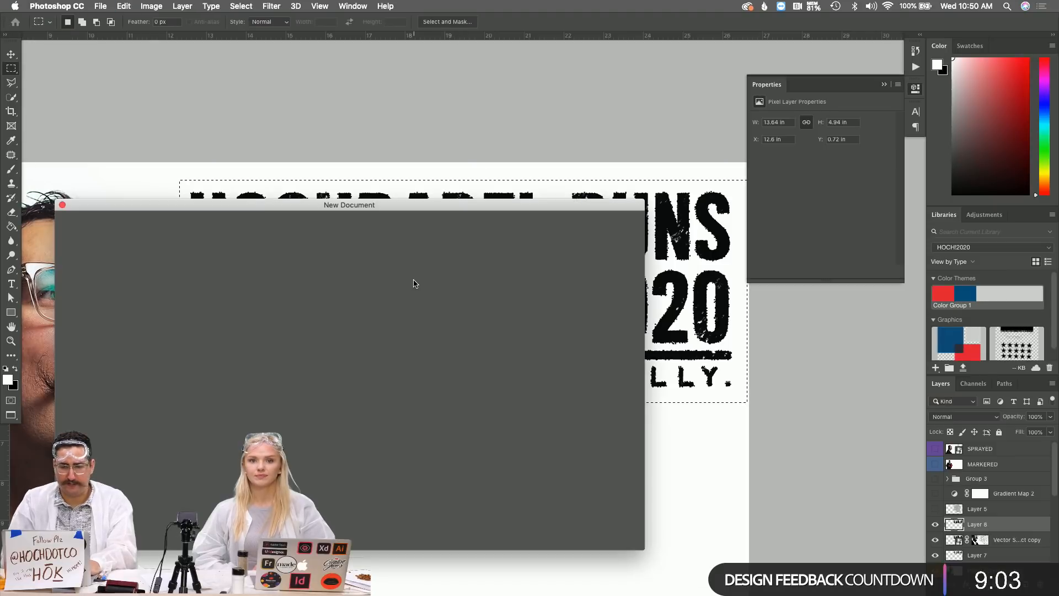
{"action": "key", "text": "Return"}
{"action": "key", "text": "super+v"}
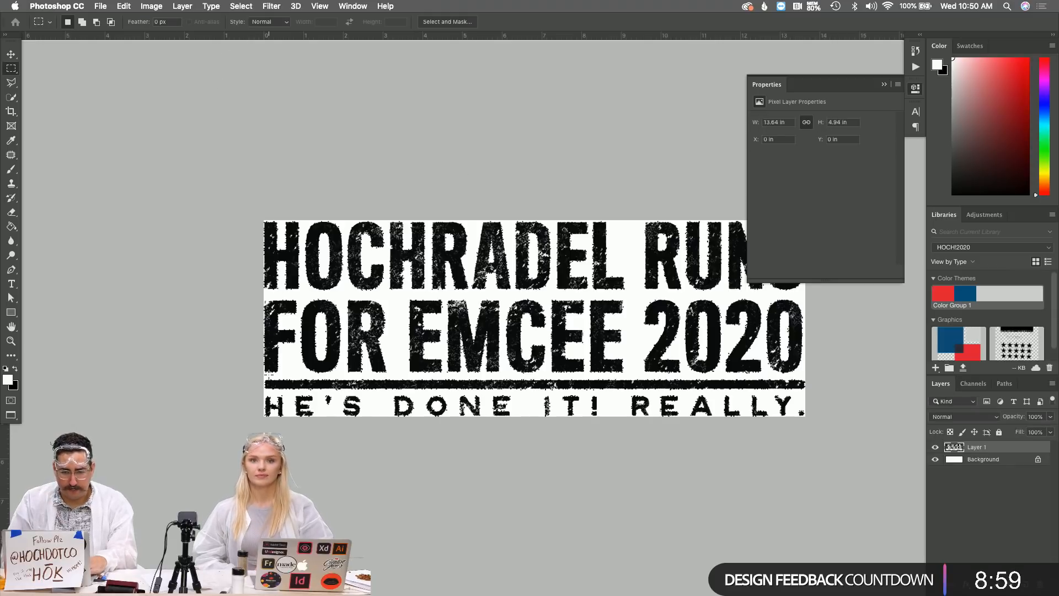
Expand the canvas evenly around the headline with the Crop tool to about 13.9 × 5.3 in
{"action": "key", "text": "c"}
{"action": "left_click_drag", "start_coordinate": [264, 416], "coordinate": [257, 420]}
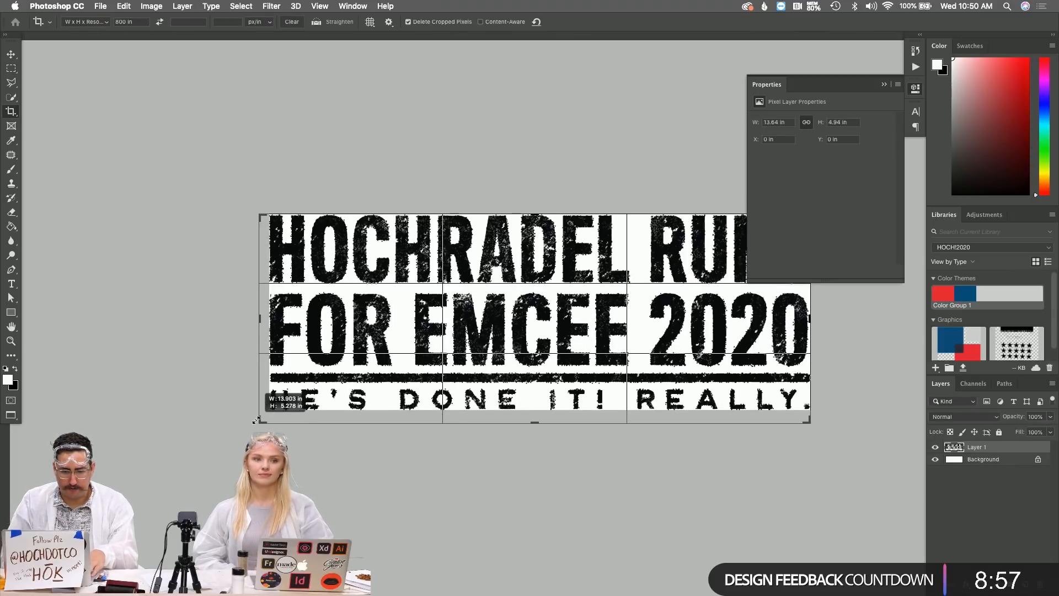
{"action": "key", "text": "Return"}
{"action": "key", "text": "super+r"}
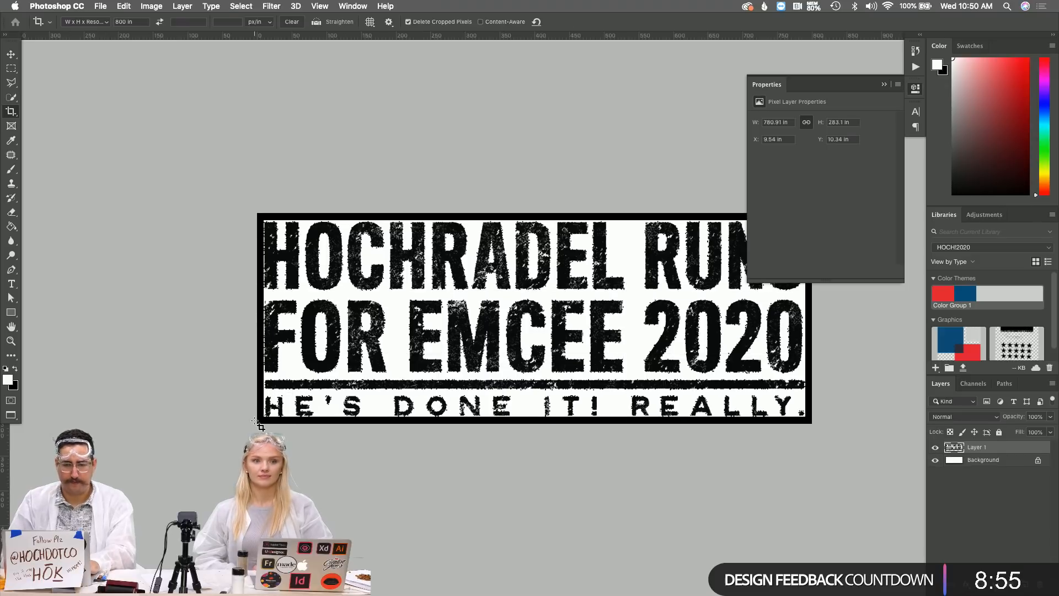
Fill the black border around the headline with white on the Background layer, then clear the selection
{"action": "left_click", "coordinate": [981, 462]}
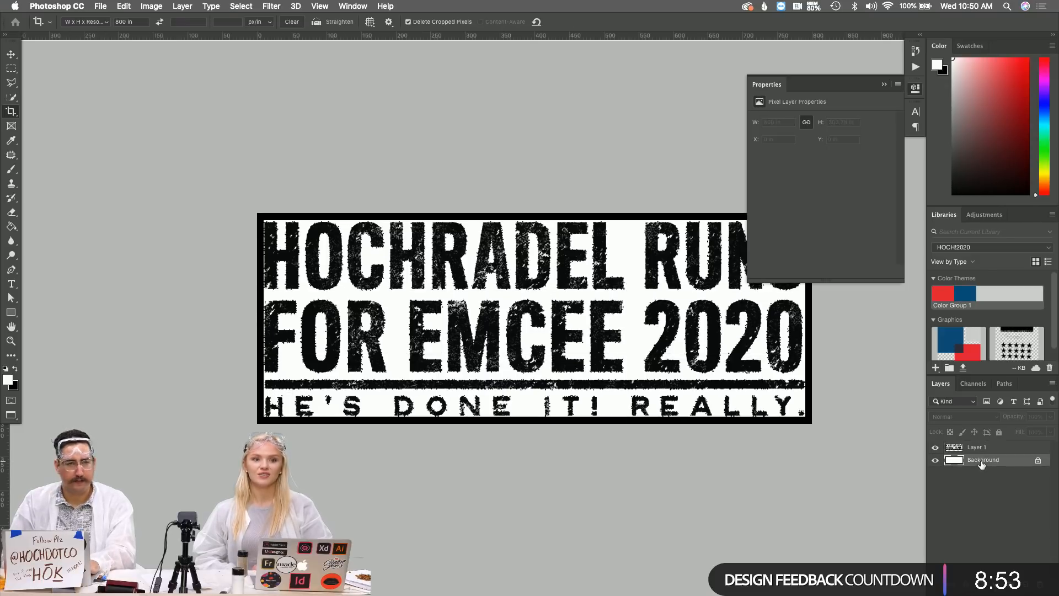
{"action": "key", "text": "m"}
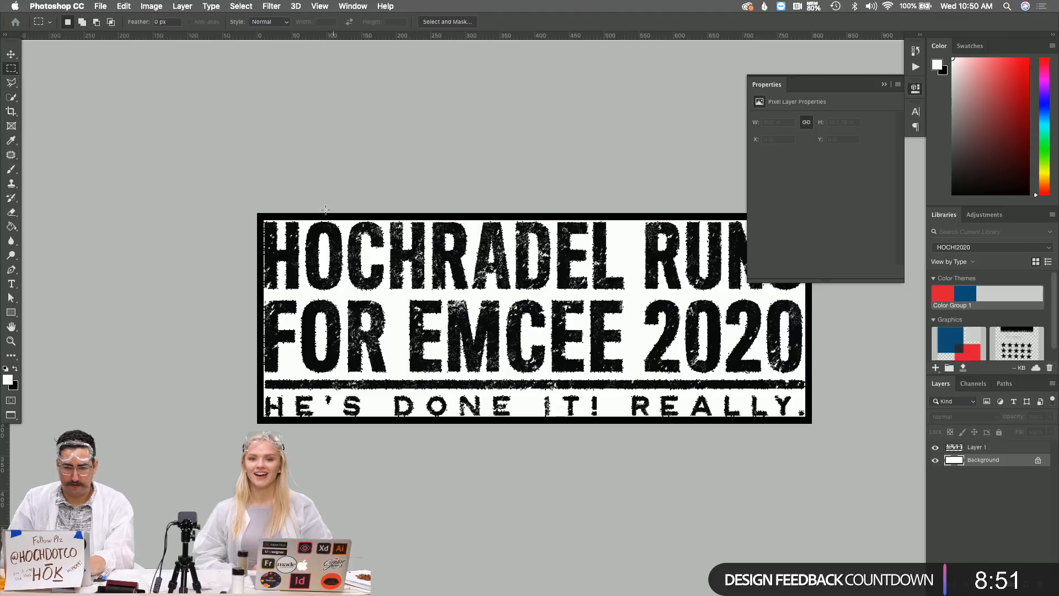
{"action": "left_click_drag", "start_coordinate": [257, 213], "coordinate": [811, 423]}
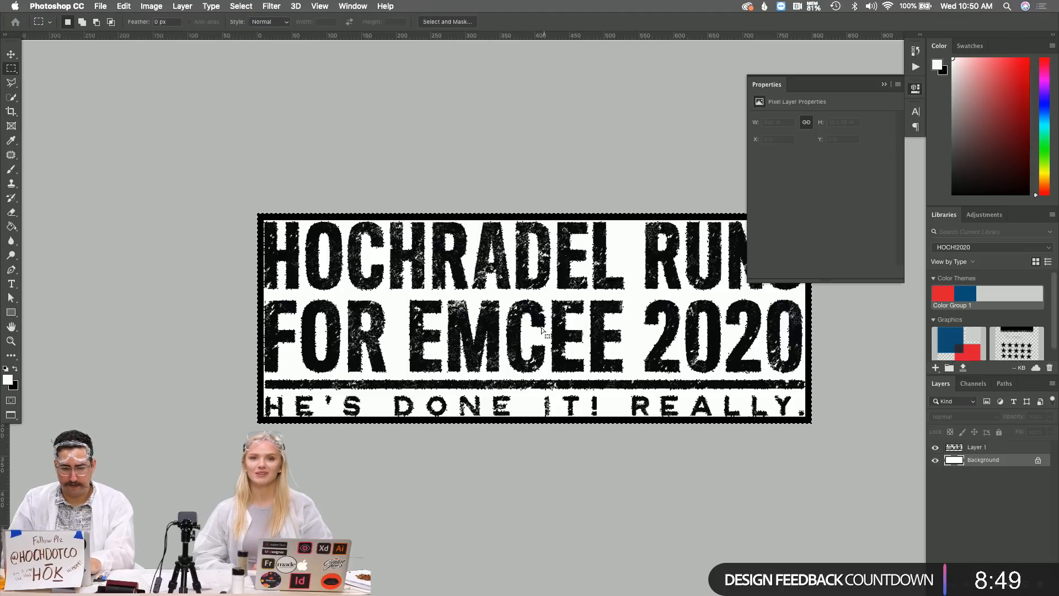
{"action": "key", "text": "g"}
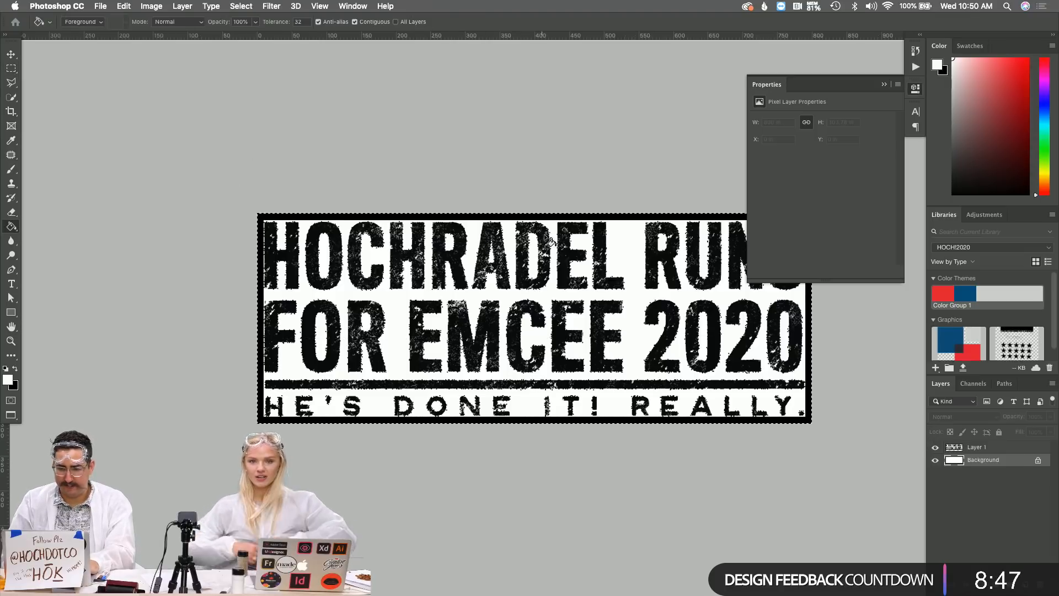
{"action": "left_click", "coordinate": [536, 216]}
{"action": "key", "text": "super+d"}
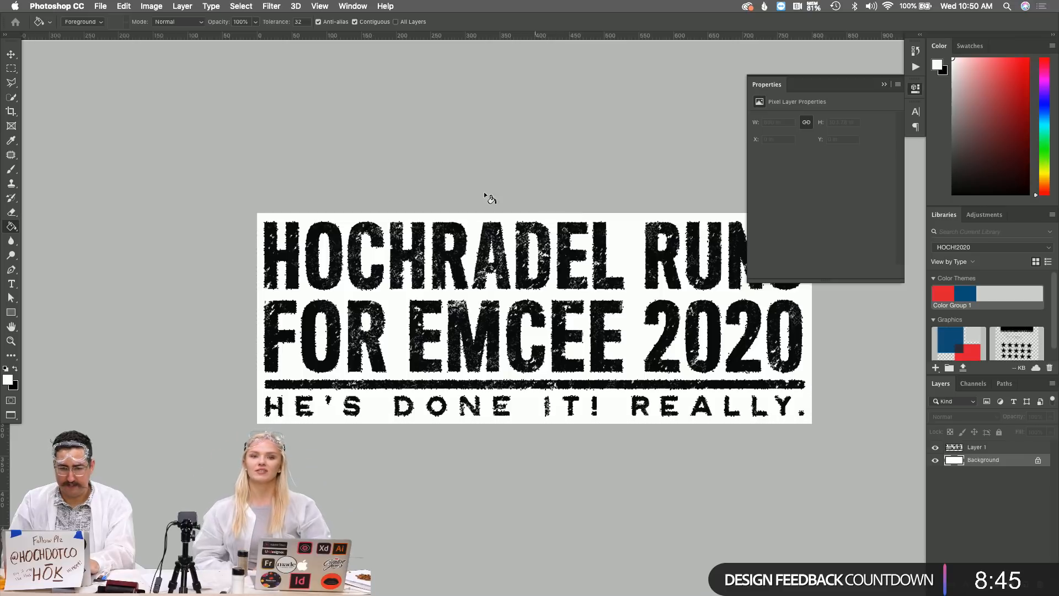
Save the headline document as the JPEG Texture.jpg in Downloads at Maximum quality 12, in Progressive format with 3 scans
{"action": "key", "text": "super+shift+s"}
{"action": "left_click", "coordinate": [299, 457]}
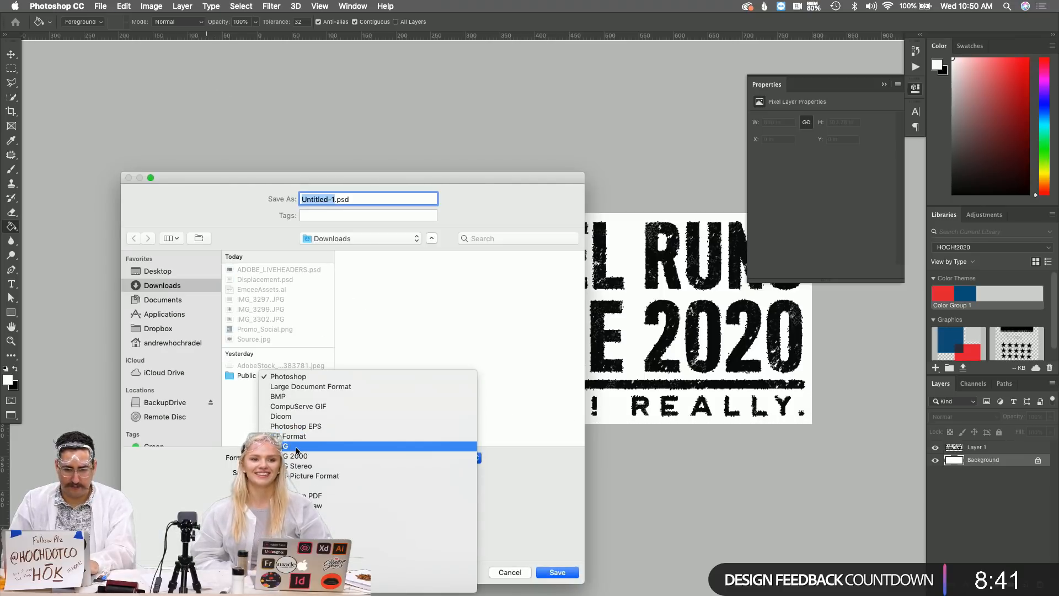
{"action": "left_click", "coordinate": [296, 446]}
{"action": "type", "text": "Texture.jpg"}
{"action": "key", "text": "Return"}
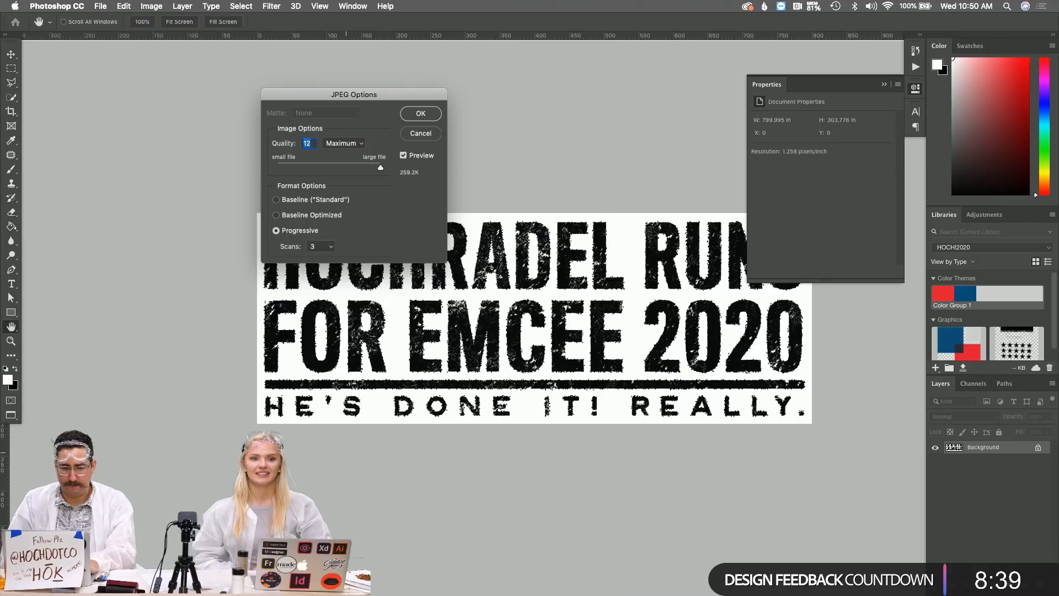
{"action": "left_click", "coordinate": [419, 114]}
Switch to Illustrator and open Texture.jpg from the Downloads folder there as its own document
{"action": "key", "text": "super+Tab"}
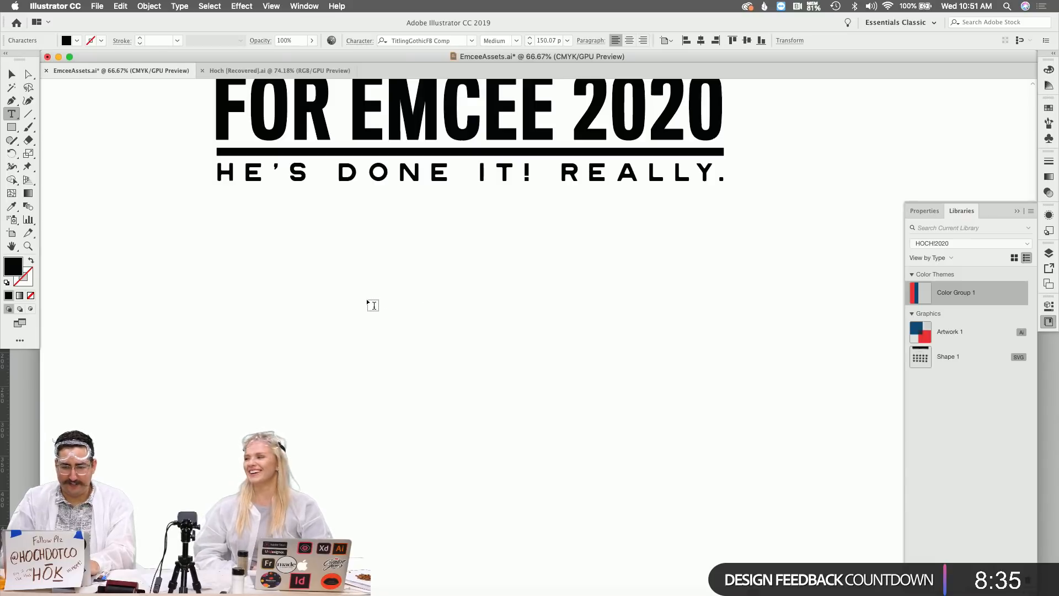
{"action": "mouse_move", "coordinate": [530, 594]}
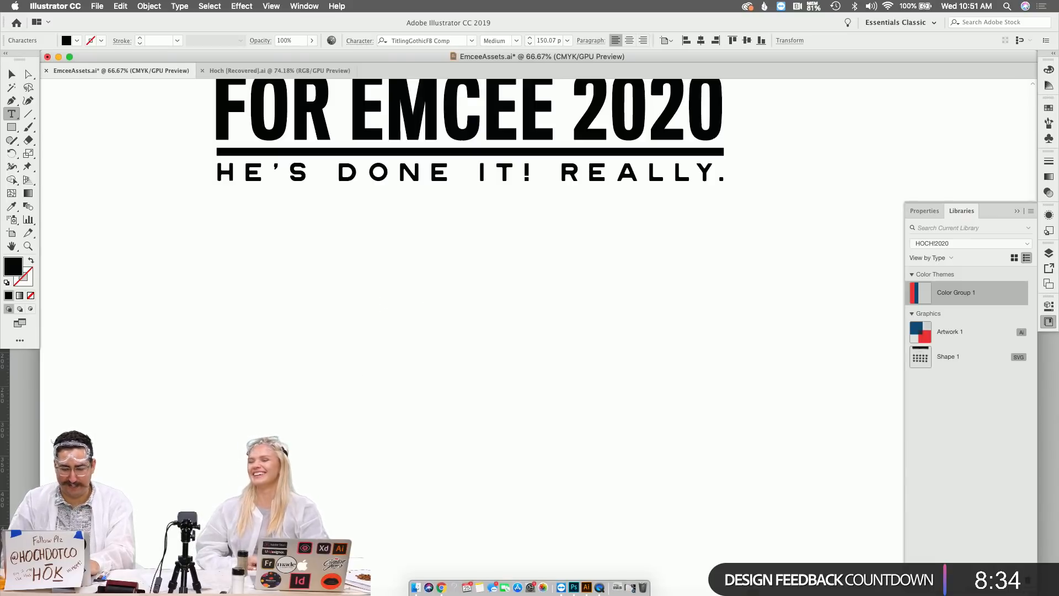
{"action": "left_click", "coordinate": [415, 588]}
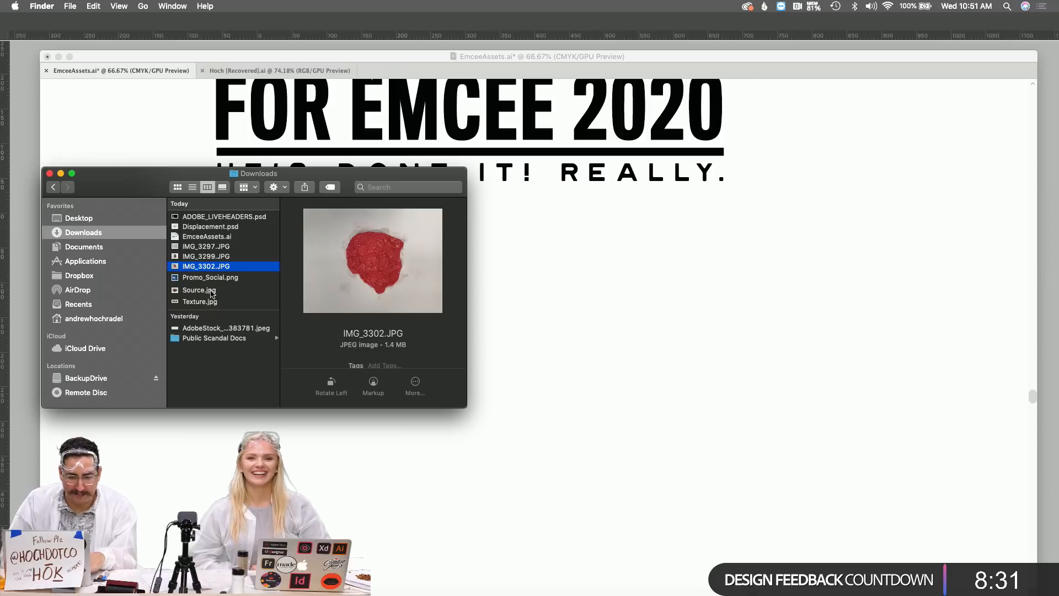
{"action": "left_click_drag", "start_coordinate": [200, 302], "coordinate": [539, 303]}
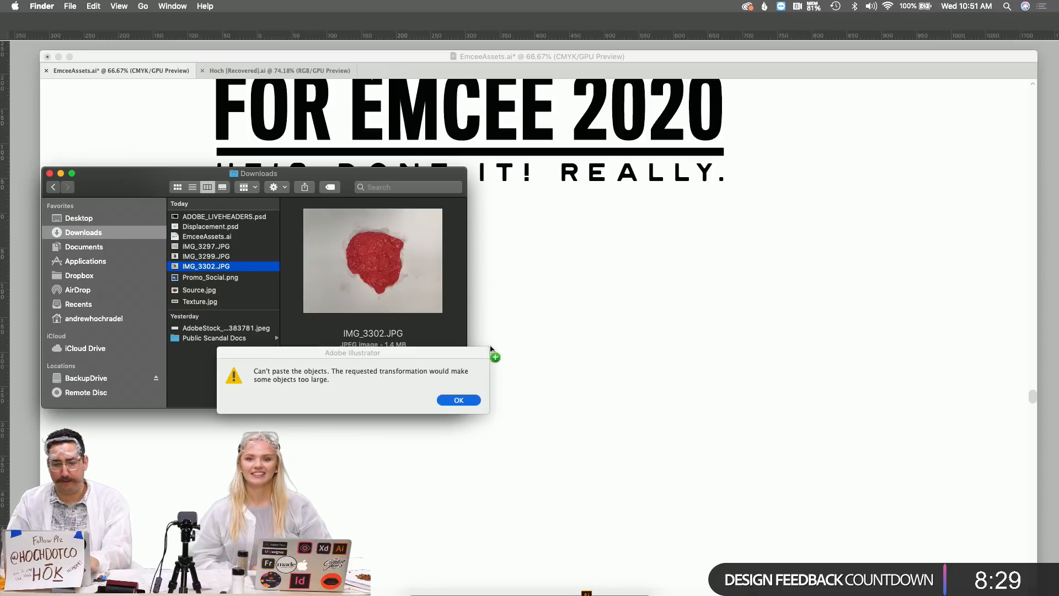
{"action": "left_click", "coordinate": [451, 400]}
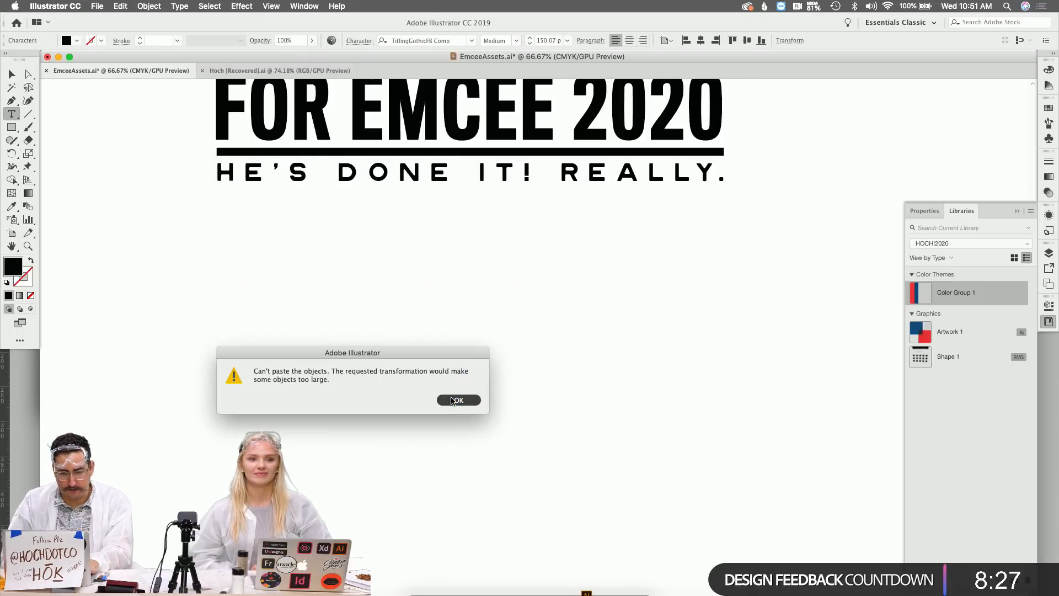
{"action": "left_click", "coordinate": [466, 402]}
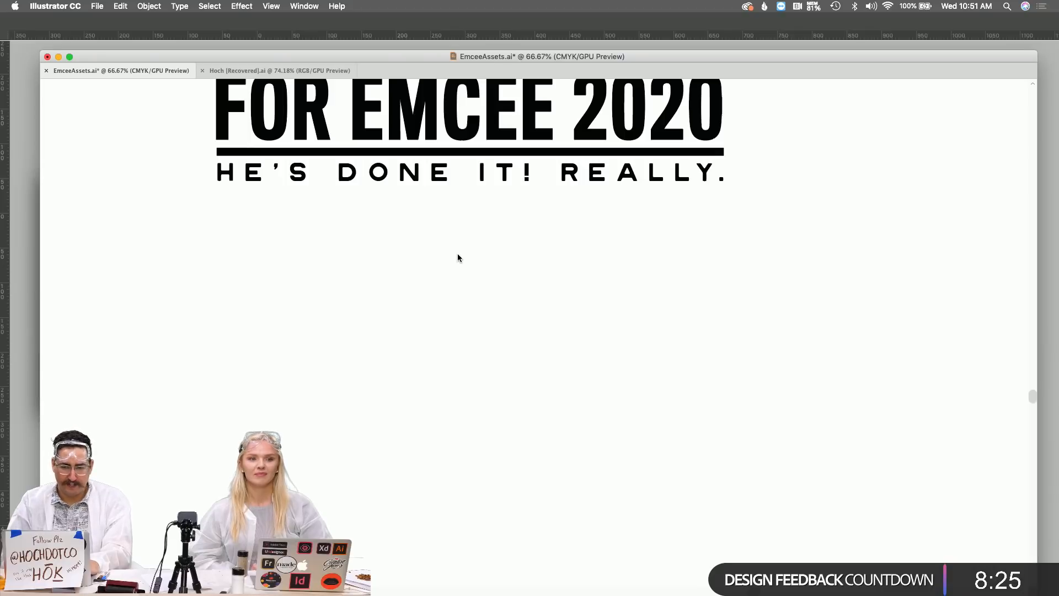
{"action": "key", "text": "super+Tab"}
{"action": "key", "text": "super+Tab"}
{"action": "key", "text": "super+Tab"}
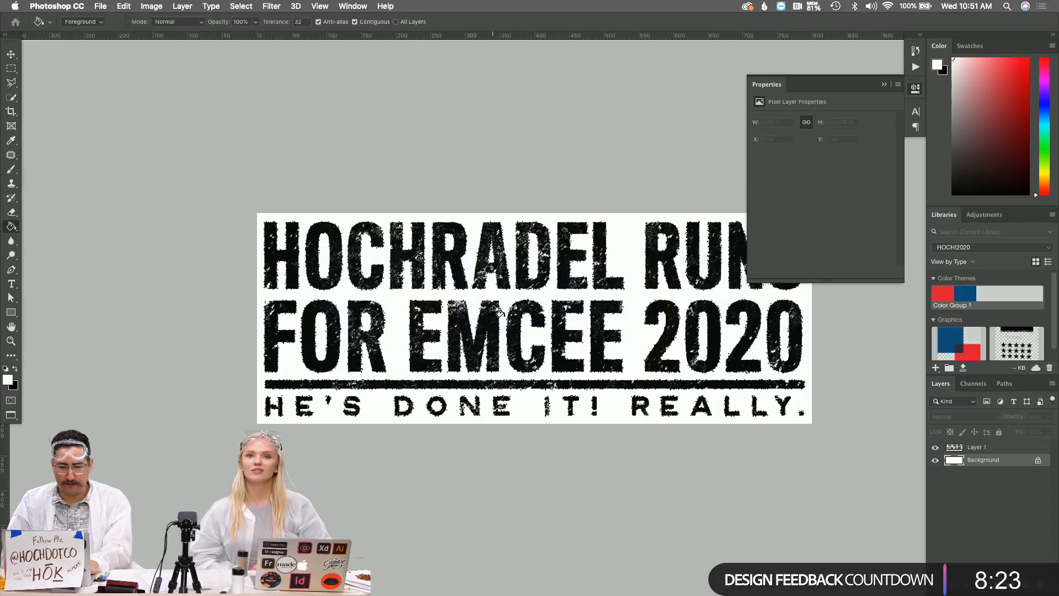
{"action": "key", "text": "super+Tab"}
{"action": "key", "text": "super+Tab"}
{"action": "key", "text": "super+Tab"}
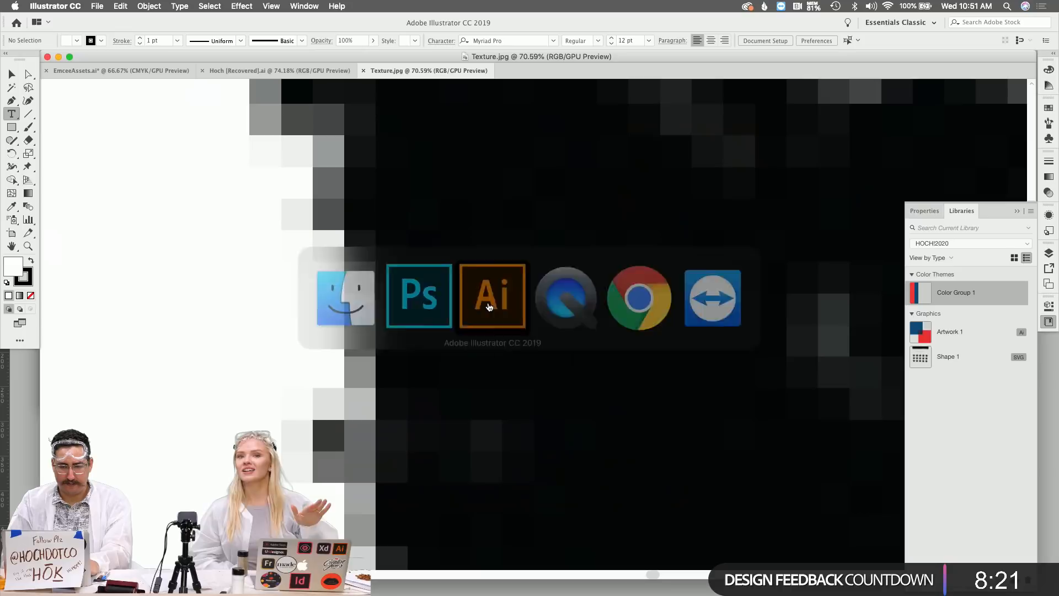
Select the oversized headline image and scale it uniformly to 20%
{"action": "left_click", "coordinate": [524, 308], "text": "alt"}
{"action": "left_click", "coordinate": [524, 308], "text": "alt"}
{"action": "left_click", "coordinate": [525, 308], "text": "alt"}
{"action": "left_click", "coordinate": [524, 308], "text": "alt"}
{"action": "double_click", "coordinate": [524, 308], "text": "alt"}
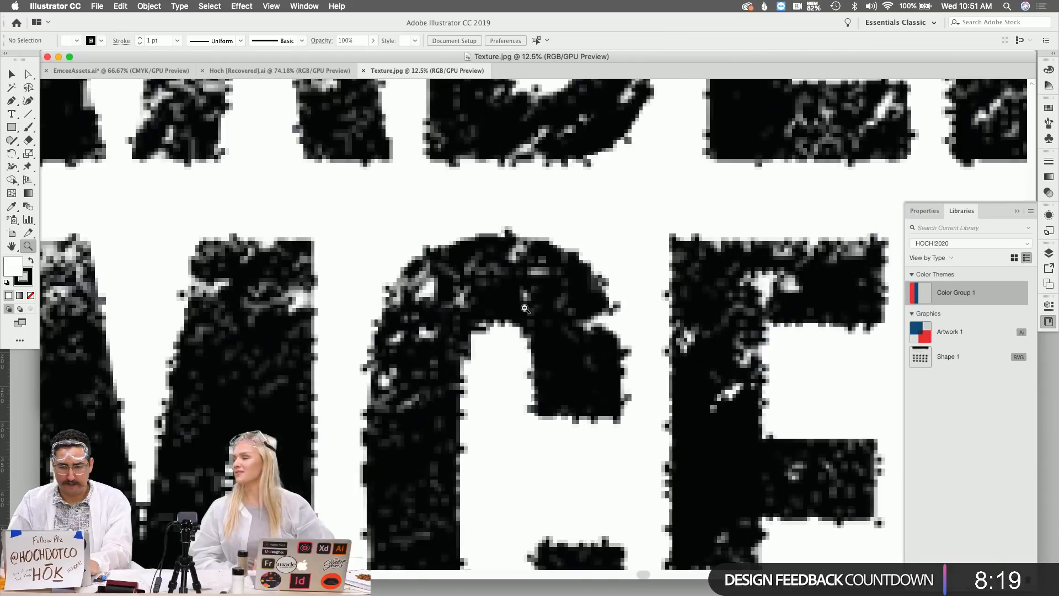
{"action": "left_click", "coordinate": [524, 308], "text": "alt"}
{"action": "key", "text": "v"}
{"action": "left_click", "coordinate": [561, 266]}
{"action": "key", "text": "s"}
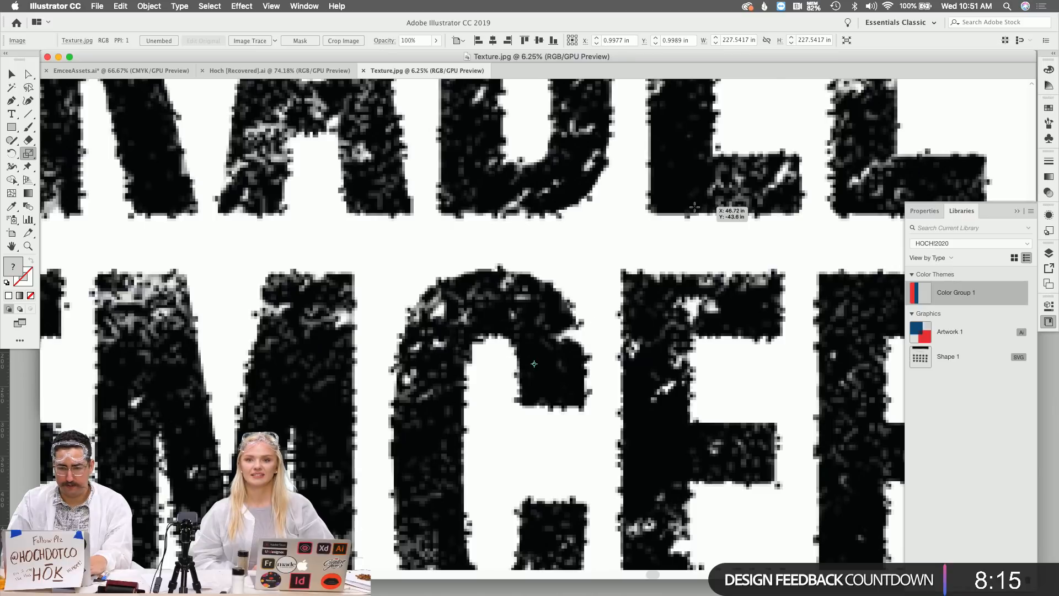
{"action": "key", "text": "Return"}
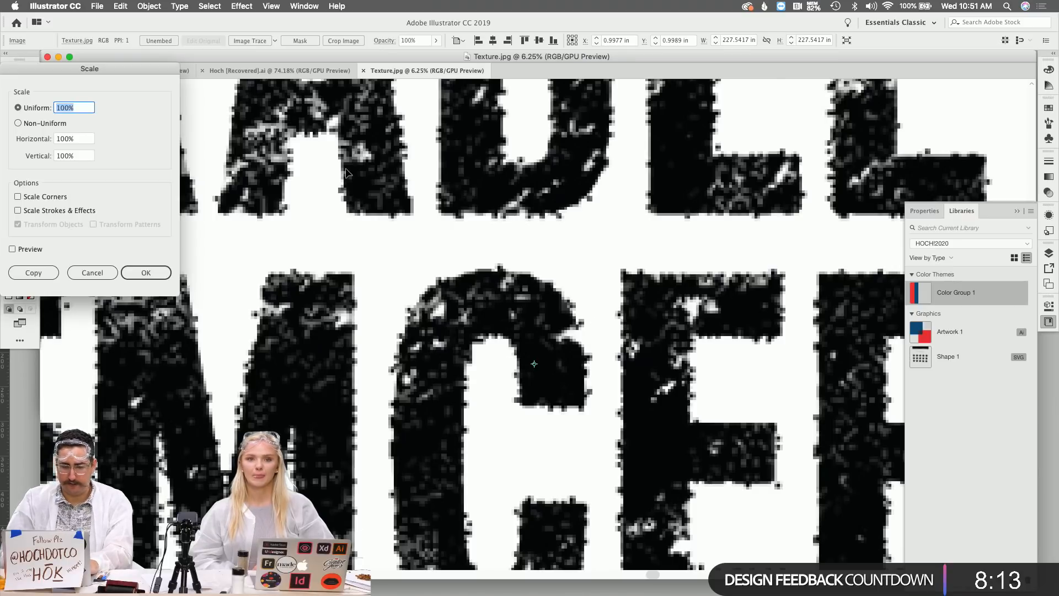
{"action": "type", "text": "20"}
{"action": "key", "text": "Return"}
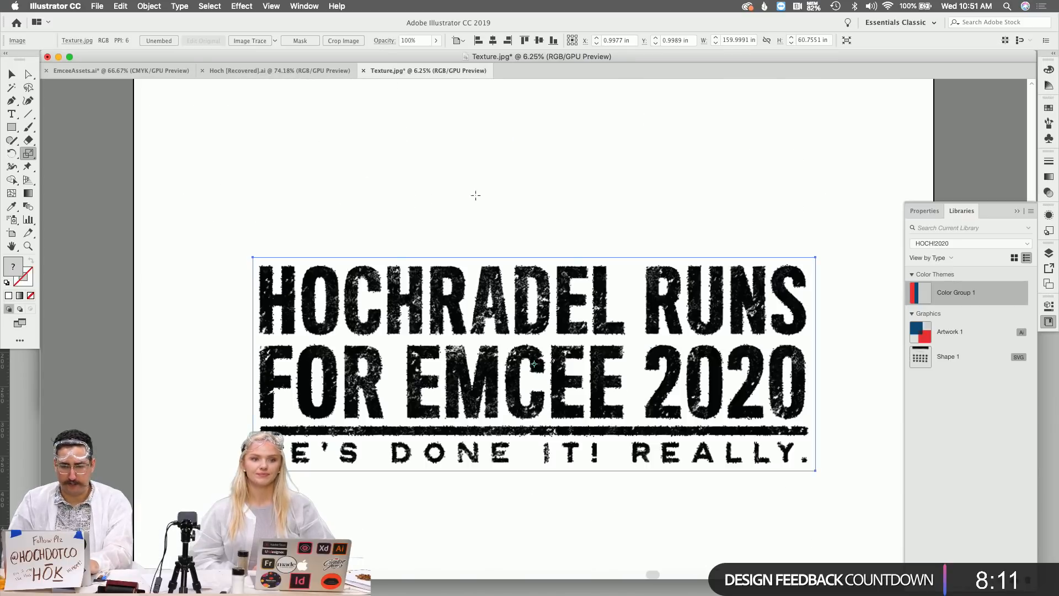
Scale the headline image down further, proportionally, to about 60.5 × 23 in
{"action": "left_click_drag", "start_coordinate": [742, 203], "coordinate": [644, 281]}
{"action": "left_click_drag", "start_coordinate": [773, 180], "coordinate": [727, 235]}
{"action": "scroll", "coordinate": [727, 235], "scroll_direction": "up", "scroll_amount": 3}
{"action": "scroll", "coordinate": [726, 236], "scroll_direction": "down", "scroll_amount": 2}
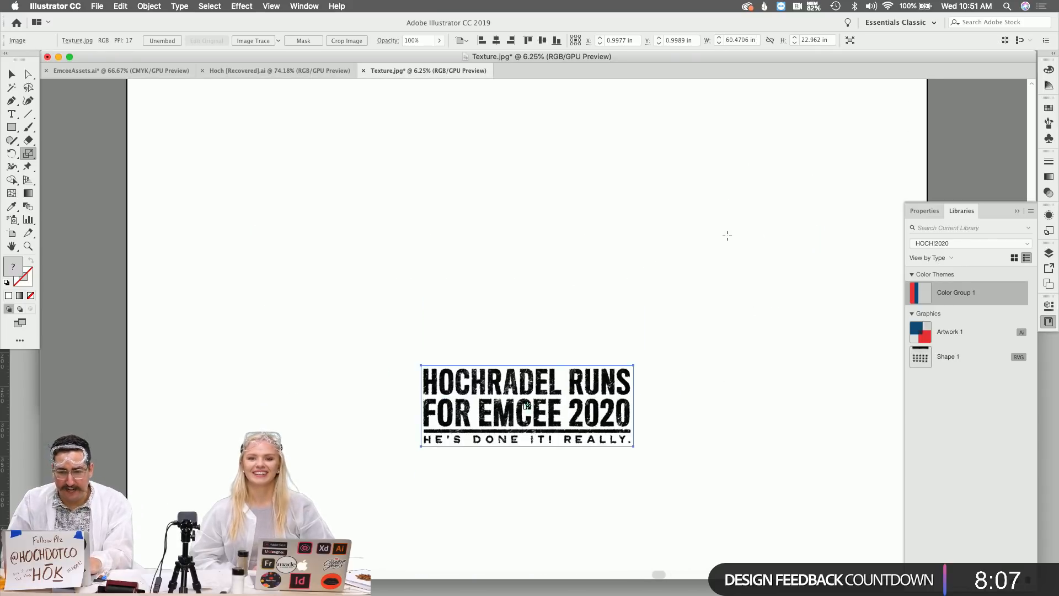
Paste the distressed headline image into EmceeAssets.ai, scaled to about 1031 × 391 px, directly below the original headline
{"action": "left_click", "coordinate": [119, 71]}
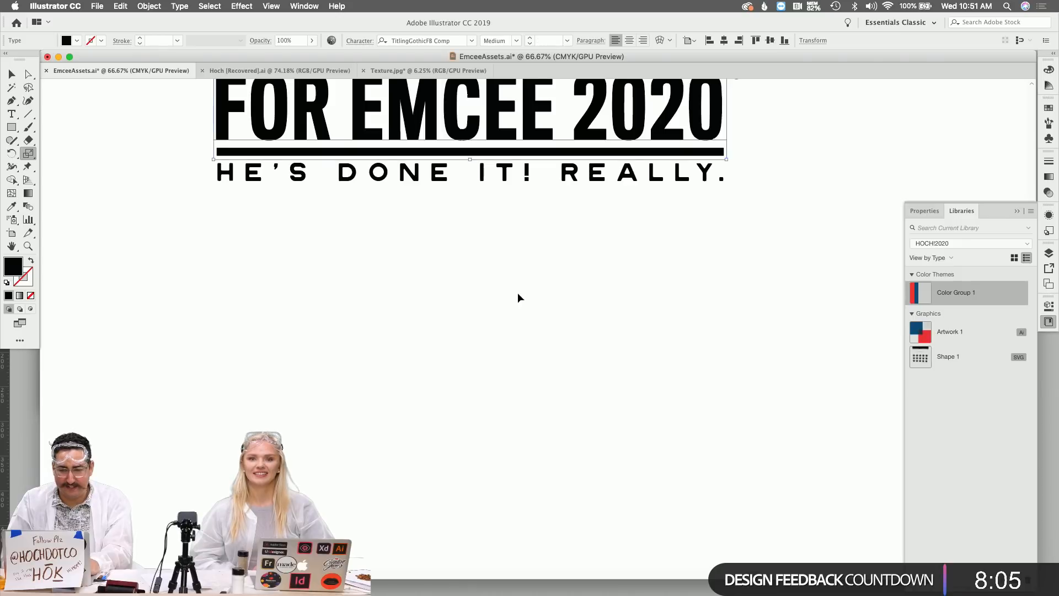
{"action": "key", "text": "super+v"}
{"action": "left_click_drag", "start_coordinate": [697, 155], "coordinate": [609, 247]}
{"action": "left_click_drag", "start_coordinate": [743, 125], "coordinate": [659, 205]}
{"action": "left_click_drag", "start_coordinate": [708, 169], "coordinate": [685, 193]}
{"action": "key", "text": "v"}
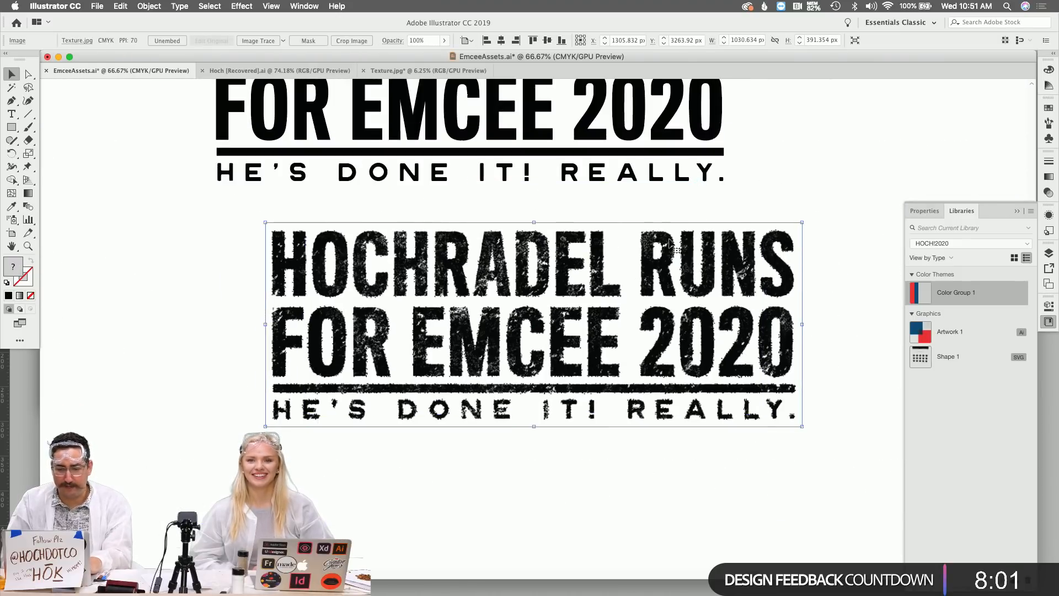
{"action": "left_click", "coordinate": [760, 168]}
{"action": "left_click_drag", "start_coordinate": [701, 258], "coordinate": [646, 234]}
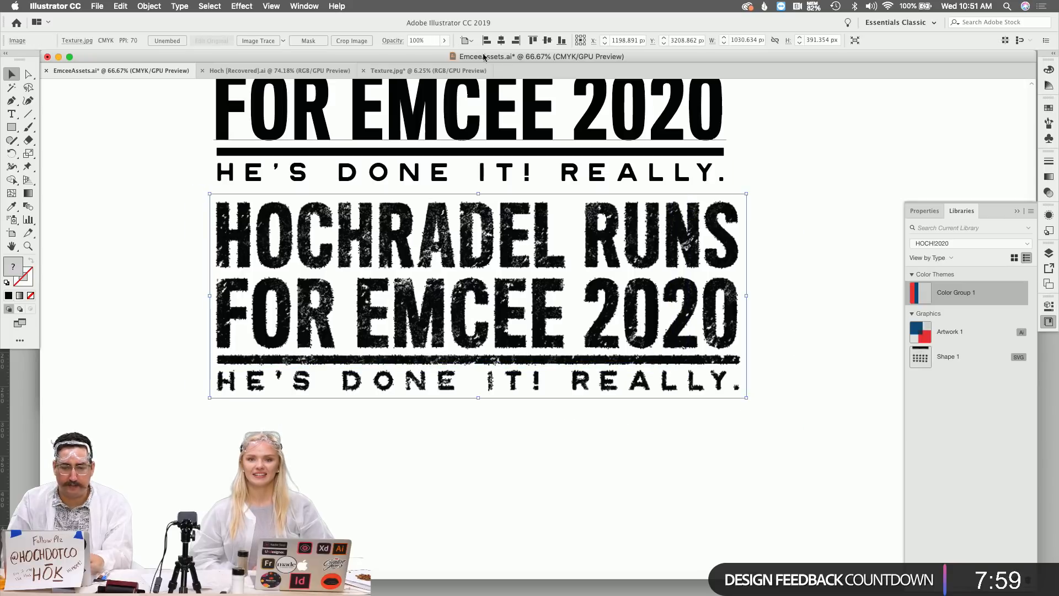
Trace the distressed headline image with the Halfton preset and lower the black-and-white threshold to 63
{"action": "left_click", "coordinate": [284, 42]}
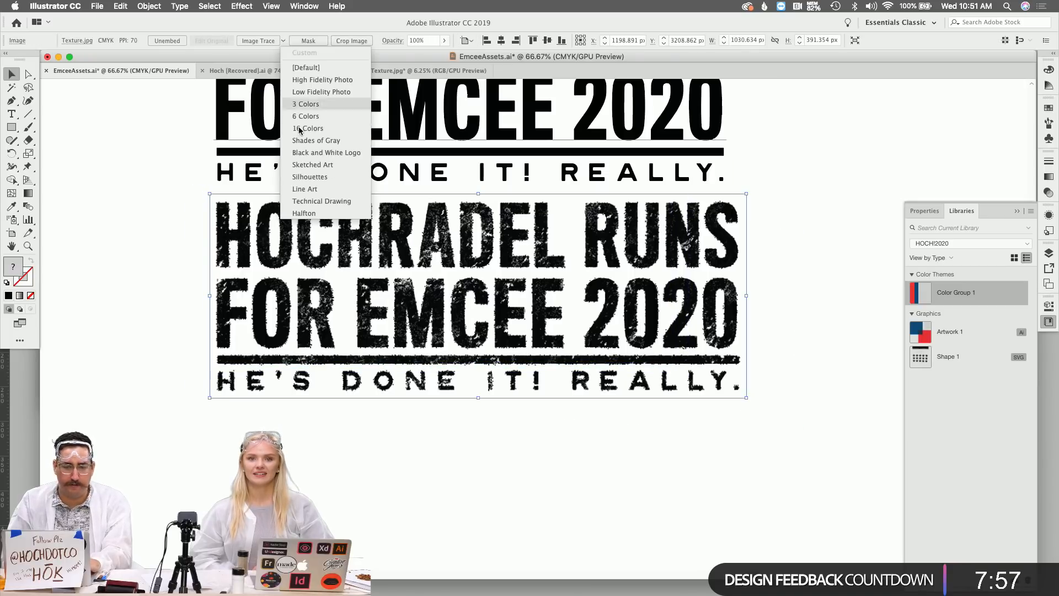
{"action": "left_click", "coordinate": [317, 214]}
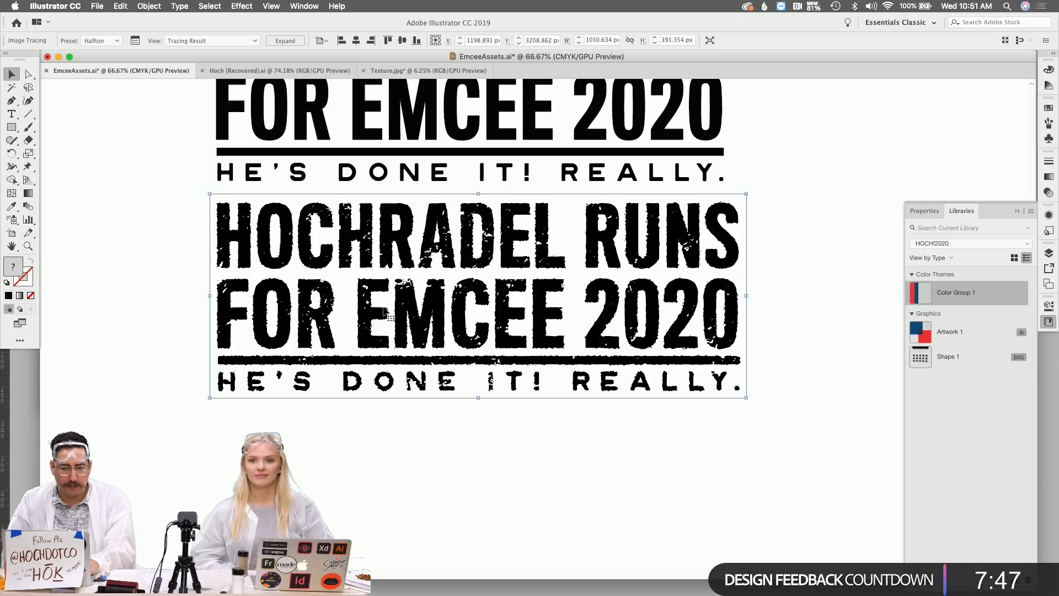
{"action": "left_click", "coordinate": [134, 40]}
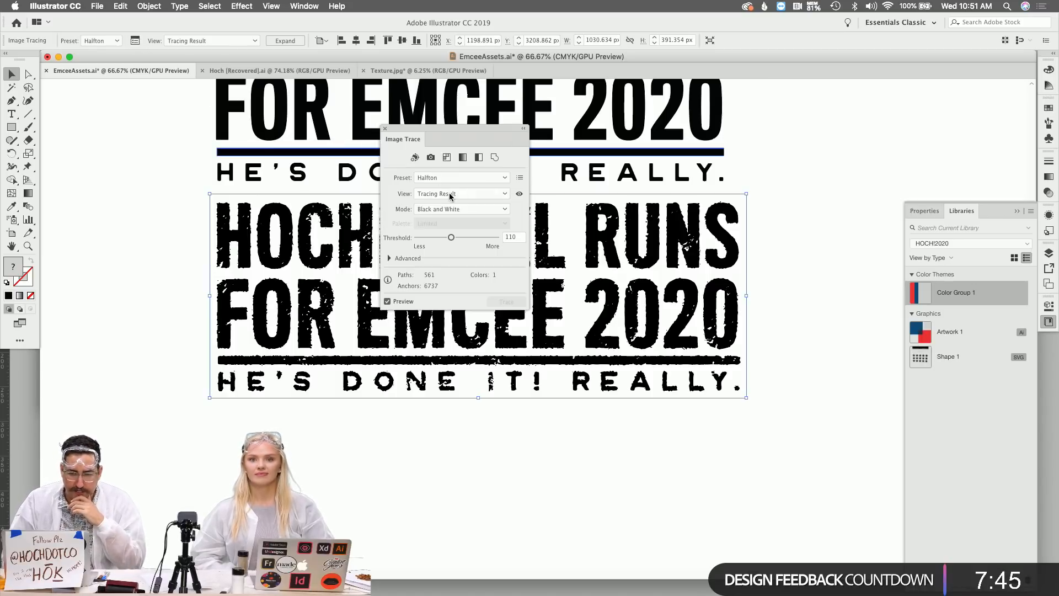
{"action": "left_click_drag", "start_coordinate": [444, 237], "coordinate": [434, 238]}
{"action": "left_click_drag", "start_coordinate": [450, 132], "coordinate": [804, 166]}
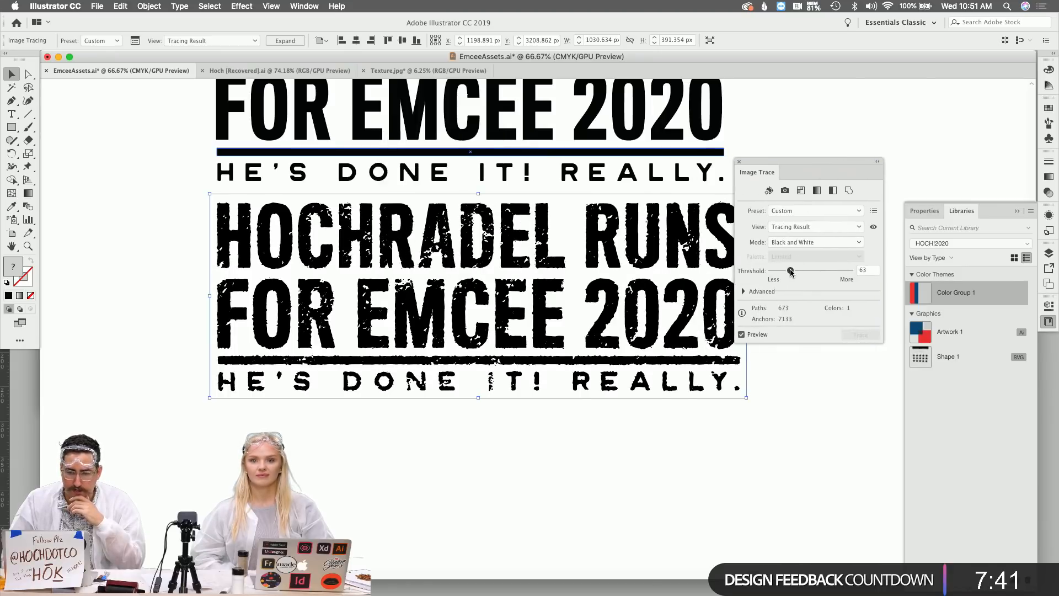
{"action": "left_click", "coordinate": [739, 162]}
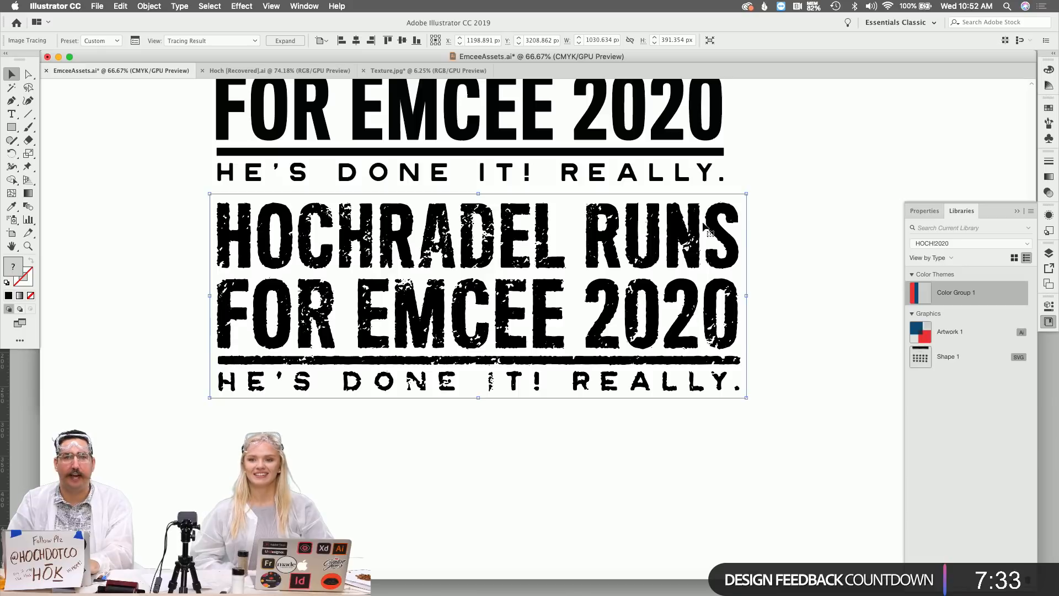
{"action": "left_click", "coordinate": [770, 232]}
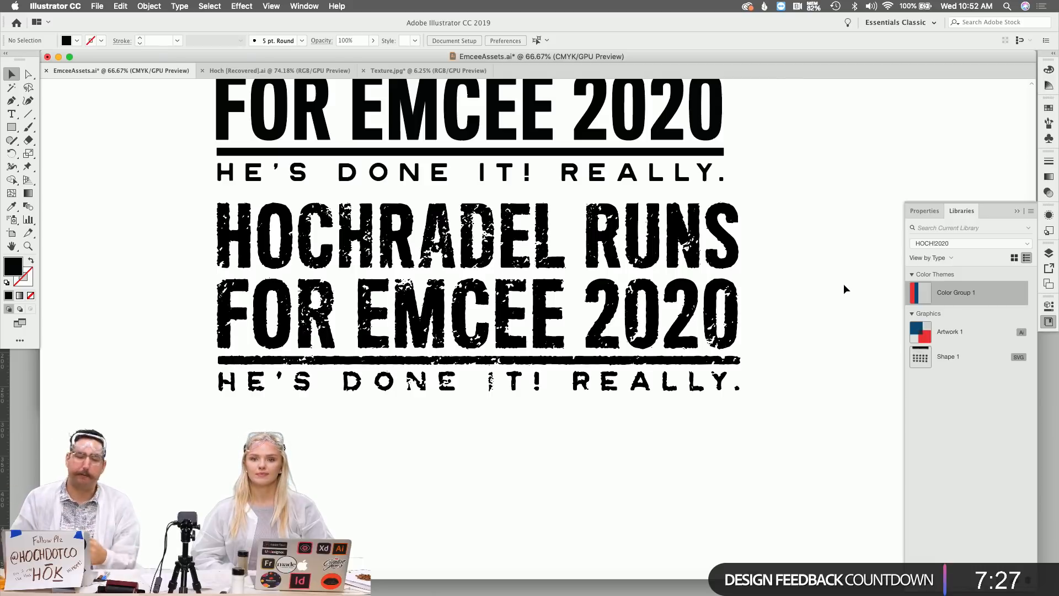
Switch to the poster document in Photoshop, clear the selection, and examine the headline's distressed letter edges up close
{"action": "key", "text": "super+Tab"}
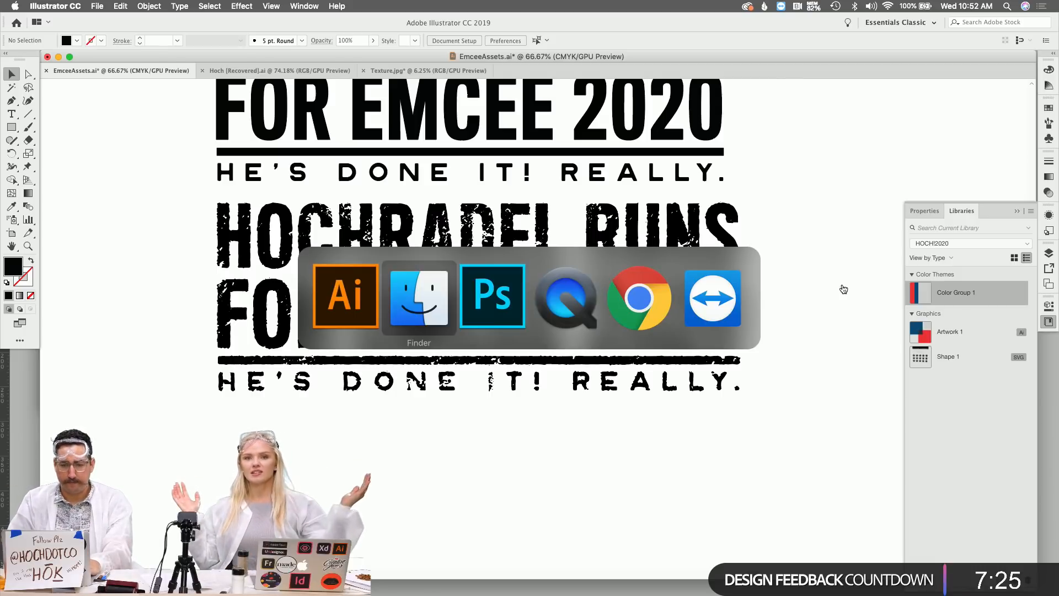
{"action": "left_click", "coordinate": [494, 291]}
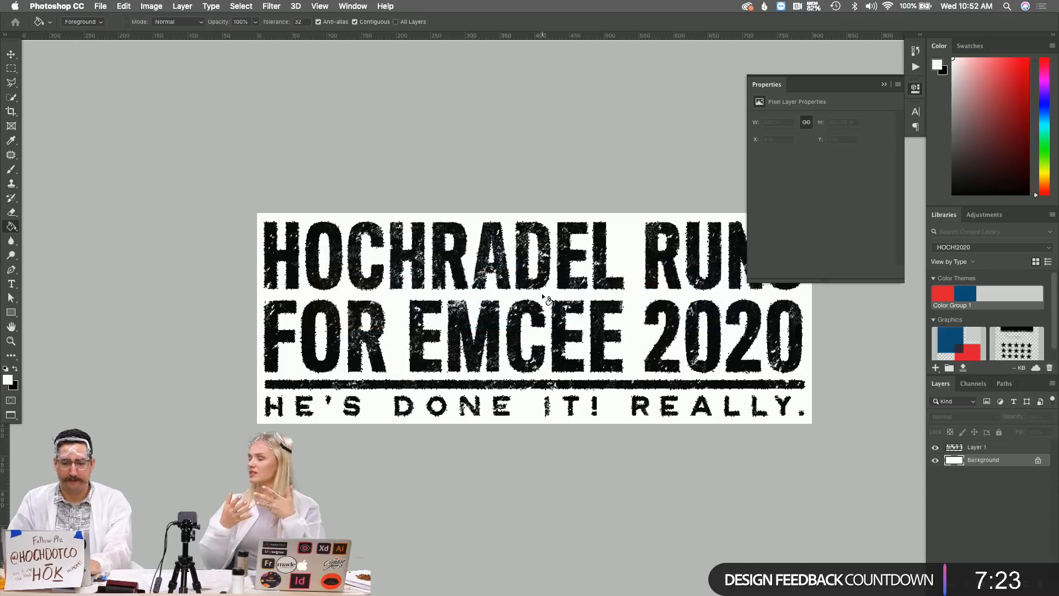
{"action": "key", "text": "ctrl+Tab"}
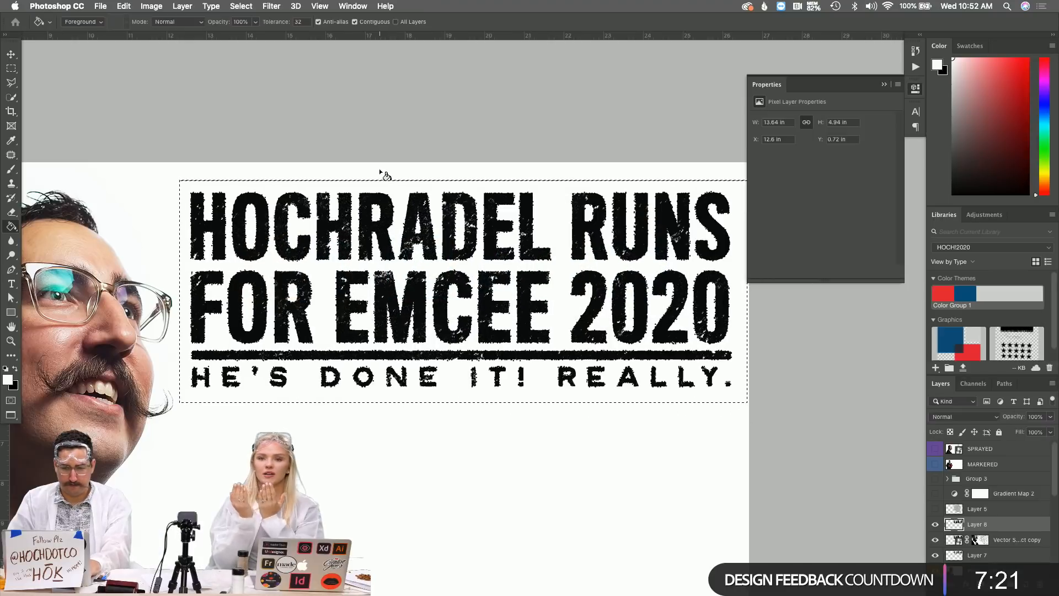
{"action": "key", "text": "super+d"}
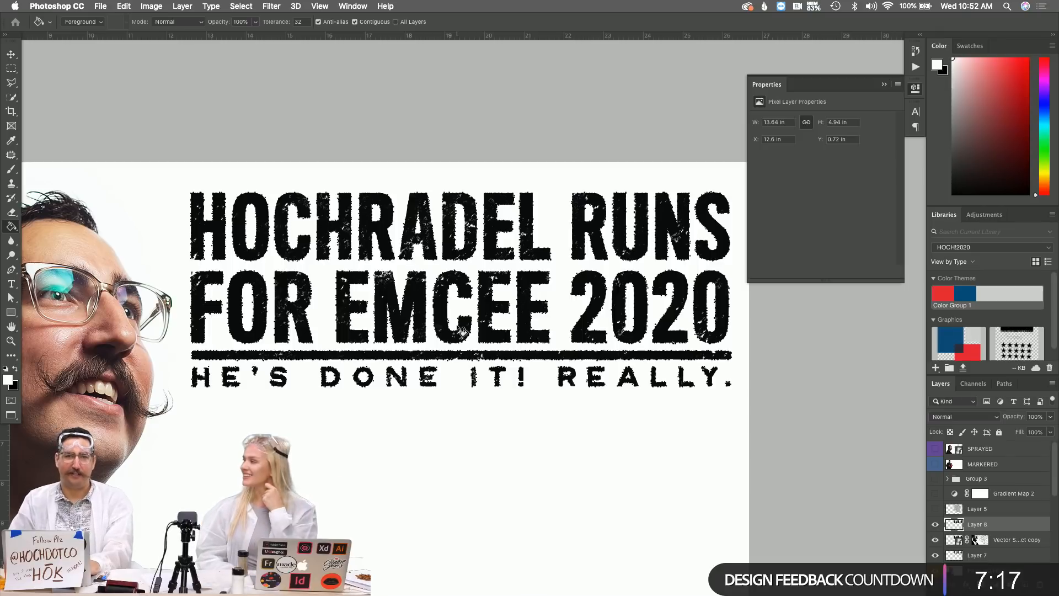
{"action": "key", "text": "z"}
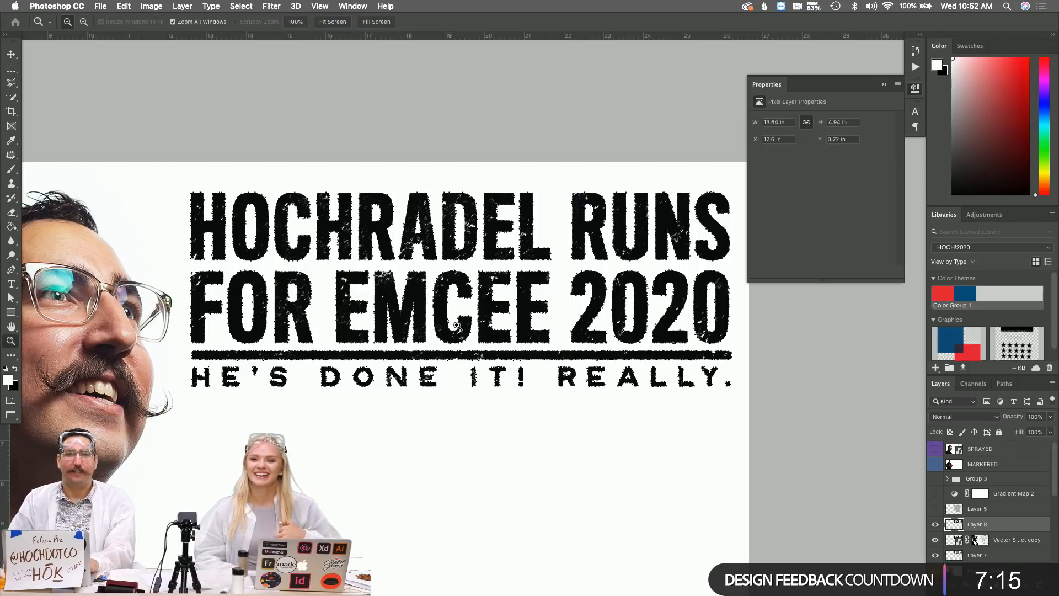
{"action": "left_click_drag", "start_coordinate": [465, 306], "coordinate": [510, 313]}
{"action": "scroll", "coordinate": [511, 313], "scroll_direction": "right", "scroll_amount": 5}
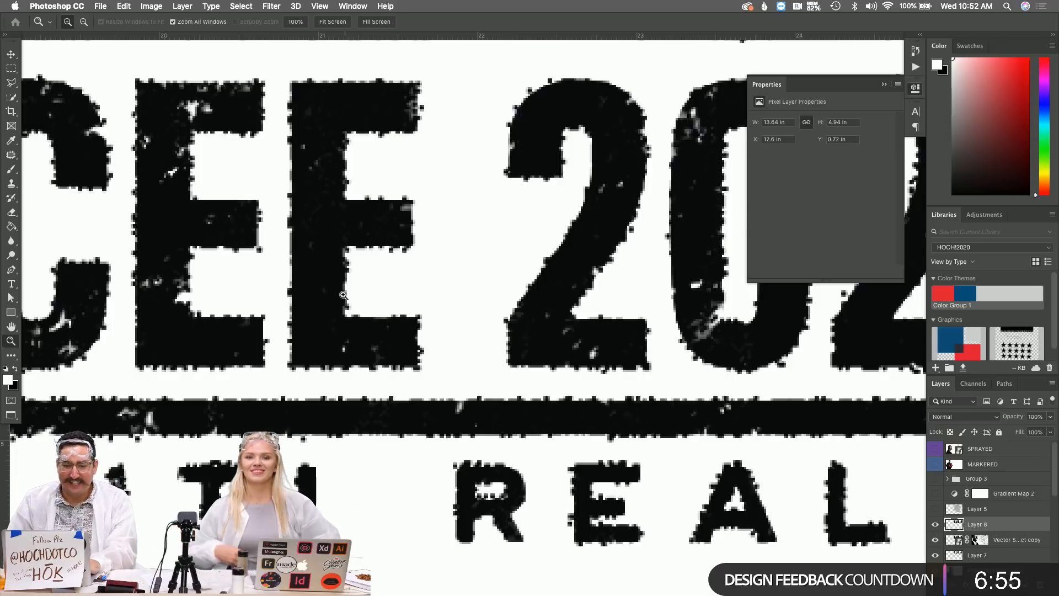
Switch to EmceeAssets.ai in Illustrator and recolor the word PRINTED with the blue sampled from STAMPED
{"action": "key", "text": "super+Tab"}
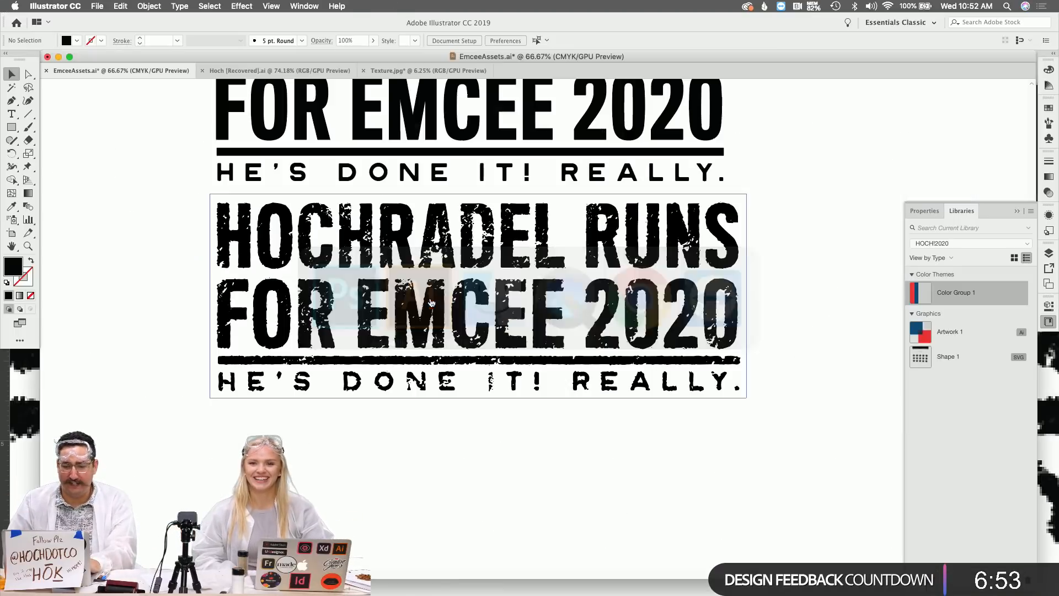
{"action": "key", "text": "z"}
{"action": "left_click", "coordinate": [518, 226], "text": "alt"}
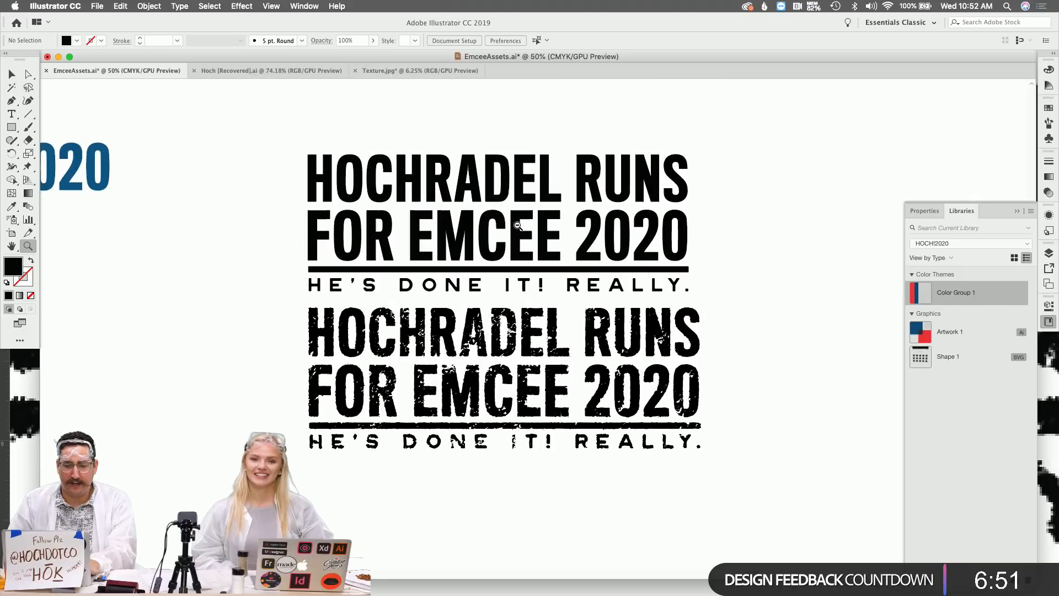
{"action": "scroll", "coordinate": [517, 225], "scroll_direction": "up", "scroll_amount": 4}
{"action": "scroll", "coordinate": [517, 226], "scroll_direction": "up", "scroll_amount": 7}
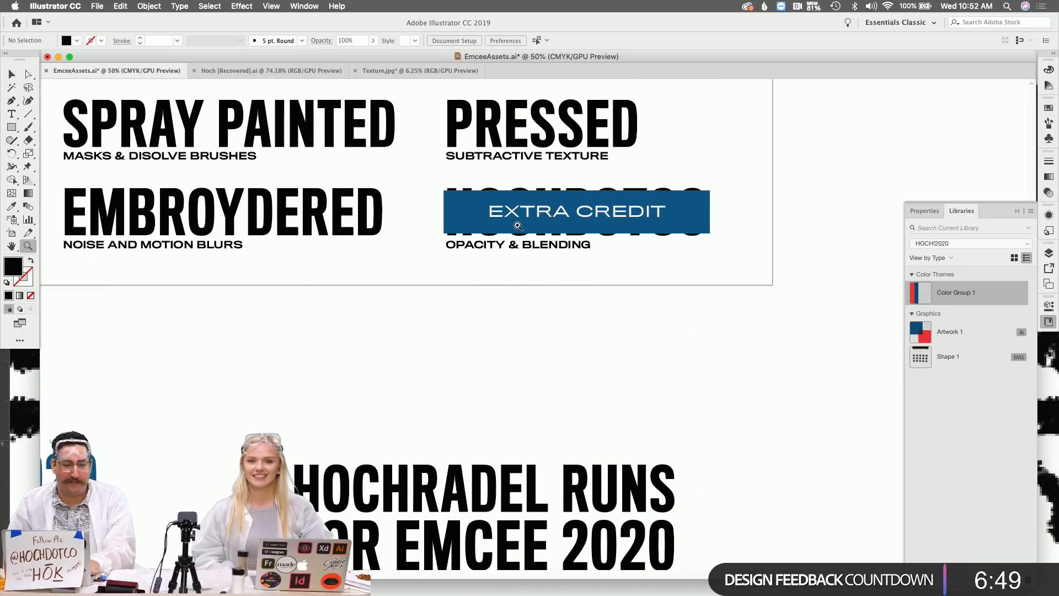
{"action": "key", "text": "v"}
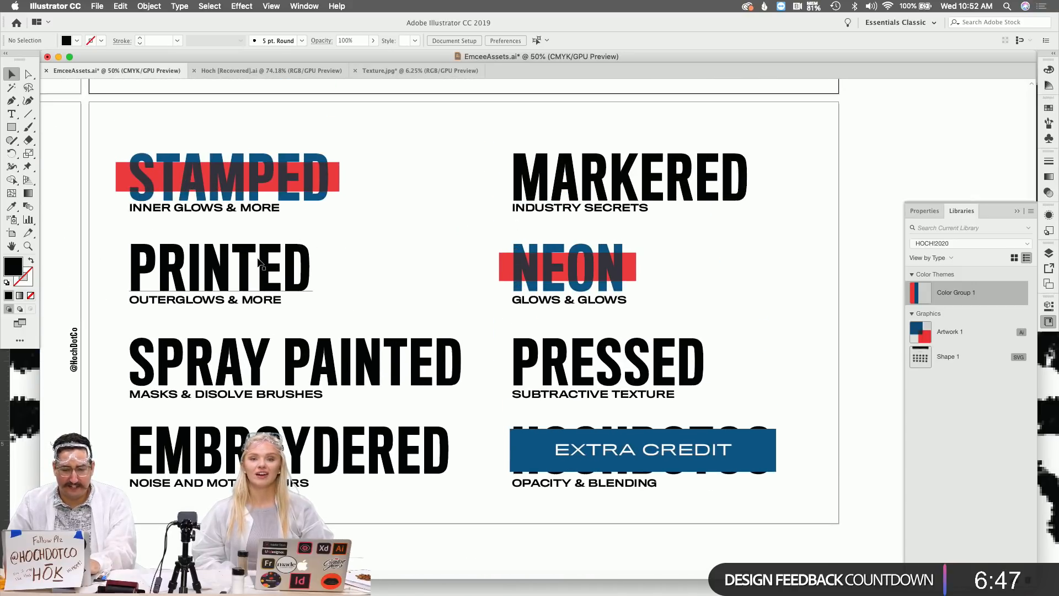
{"action": "left_click", "coordinate": [258, 262]}
{"action": "key", "text": "i"}
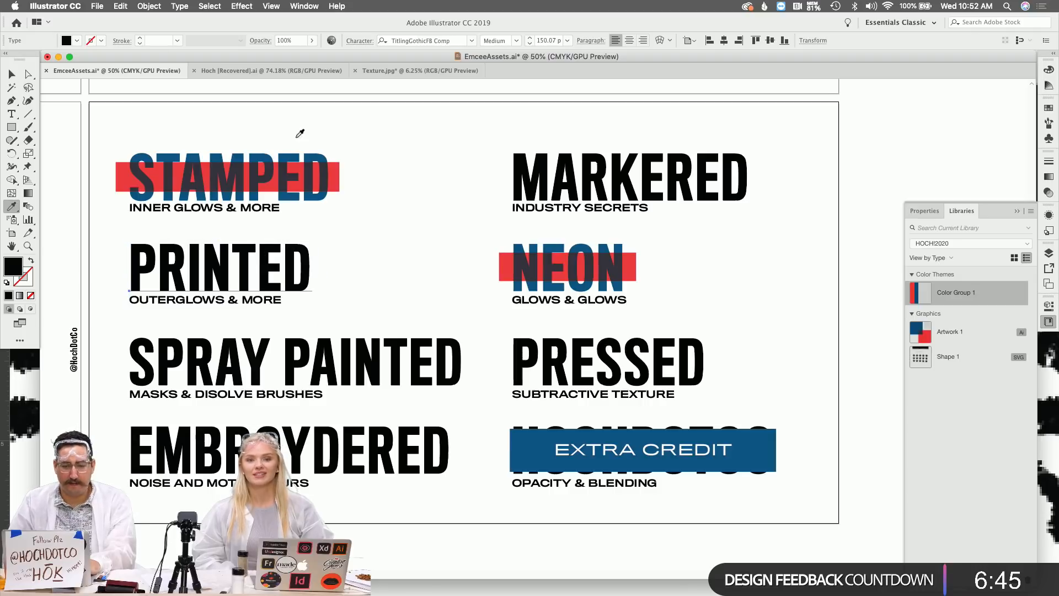
{"action": "left_click", "coordinate": [284, 150]}
{"action": "key", "text": "v"}
{"action": "left_click", "coordinate": [397, 152]}
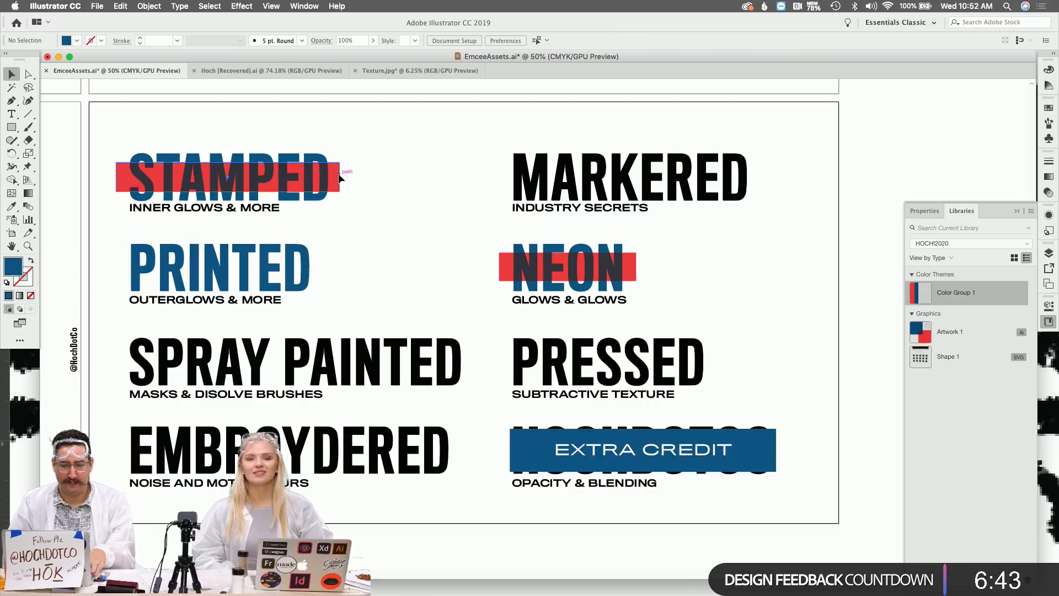
Copy the red strike-through bar from STAMPED onto PRINTED, narrow it to about 496 px and center it over the word
{"action": "left_click_drag", "start_coordinate": [339, 184], "coordinate": [339, 274]}
{"action": "left_click", "coordinate": [389, 263]}
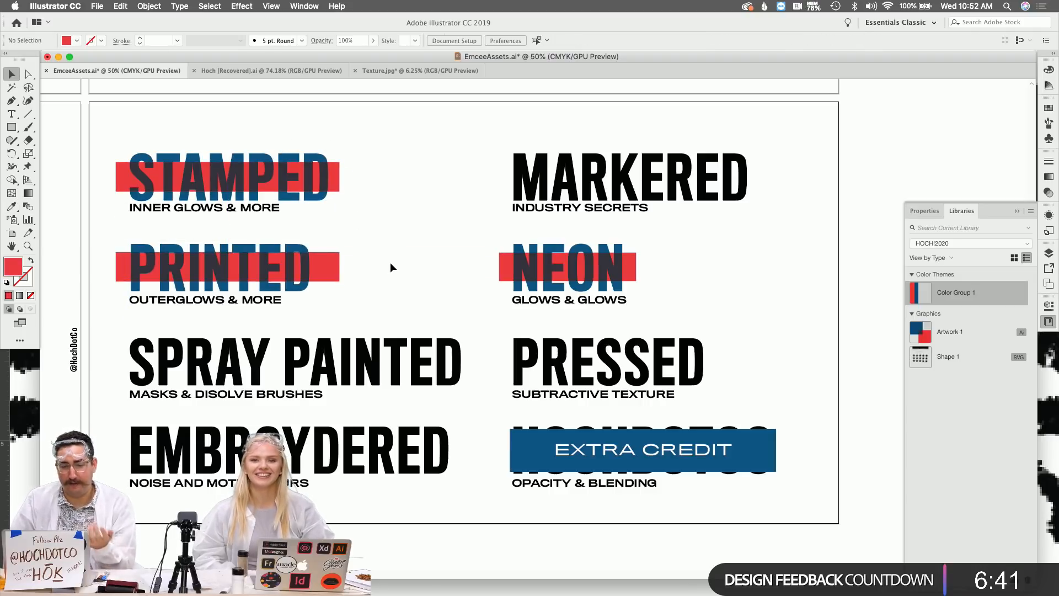
{"action": "left_click", "coordinate": [338, 271]}
{"action": "left_click_drag", "start_coordinate": [339, 270], "coordinate": [323, 266]}
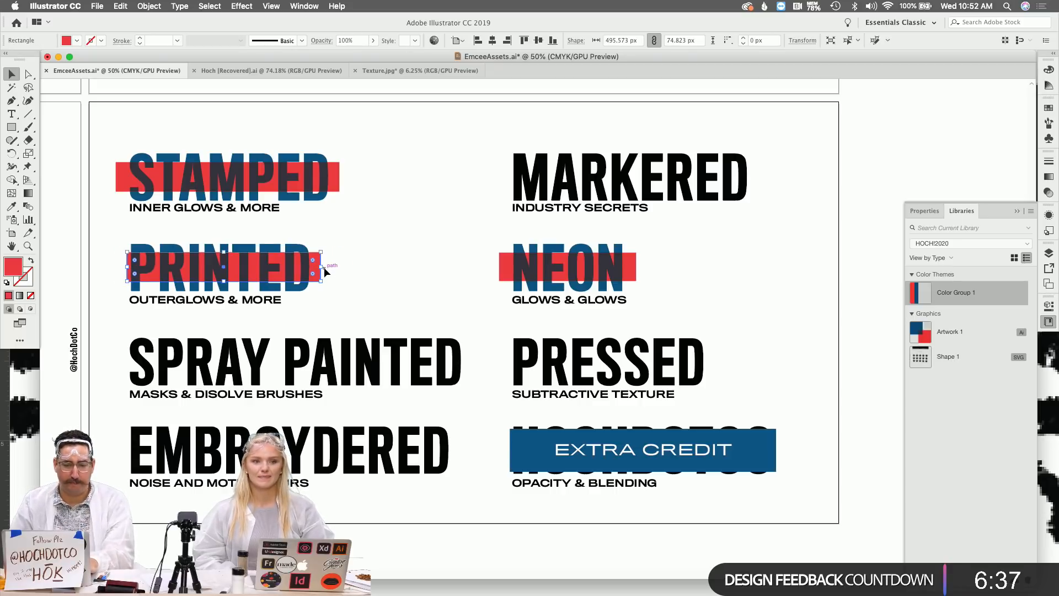
{"action": "key", "text": "Right"}
{"action": "key", "text": "Right"}
{"action": "key", "text": "Left"}
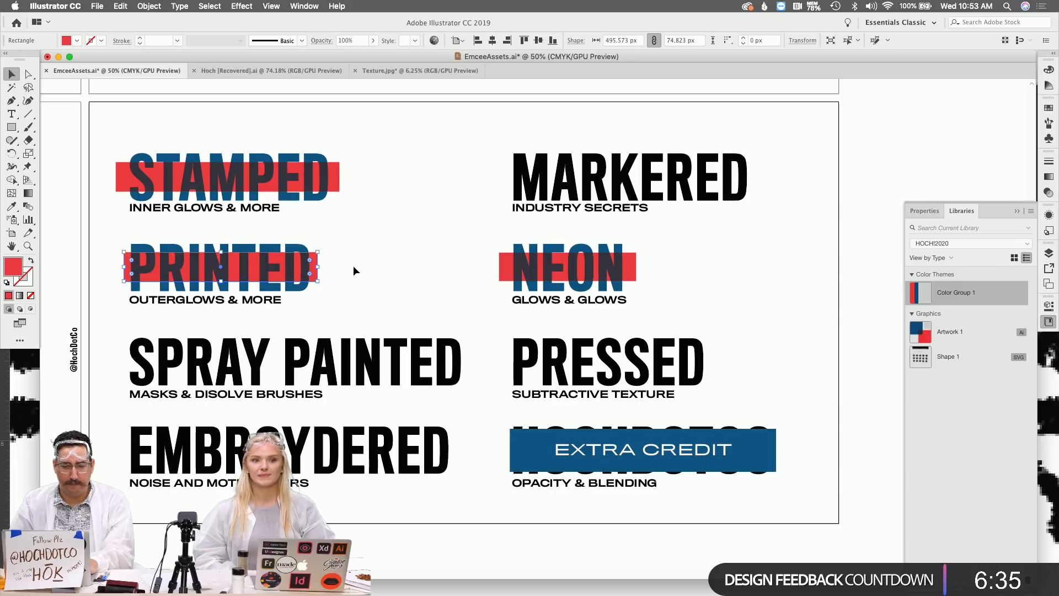
{"action": "left_click", "coordinate": [392, 270]}
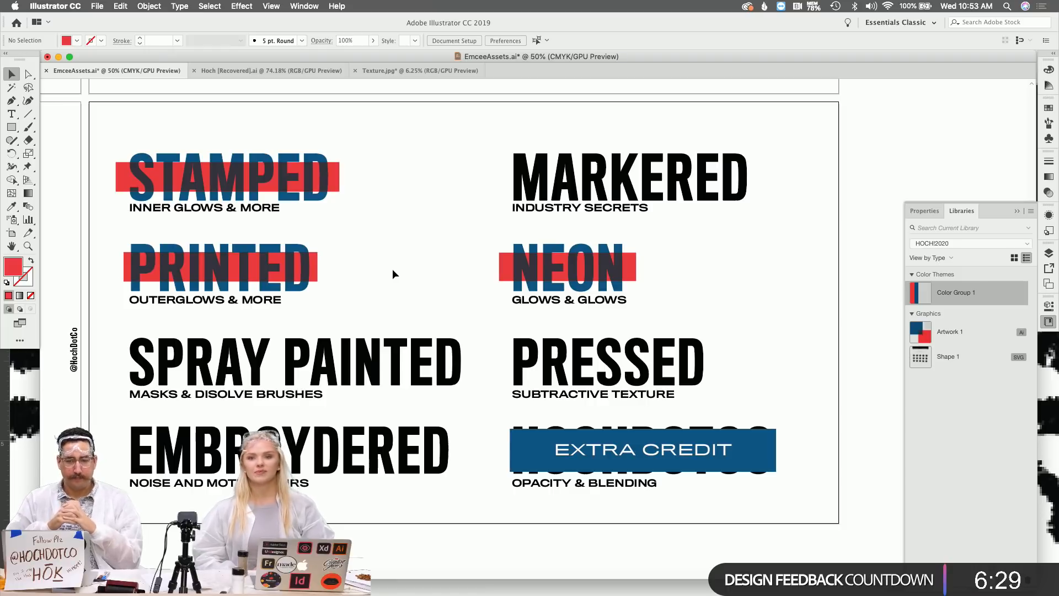
Select the traced distressed headline below the original and bring up its Image Trace settings
{"action": "scroll", "coordinate": [392, 269], "scroll_direction": "down", "scroll_amount": 10}
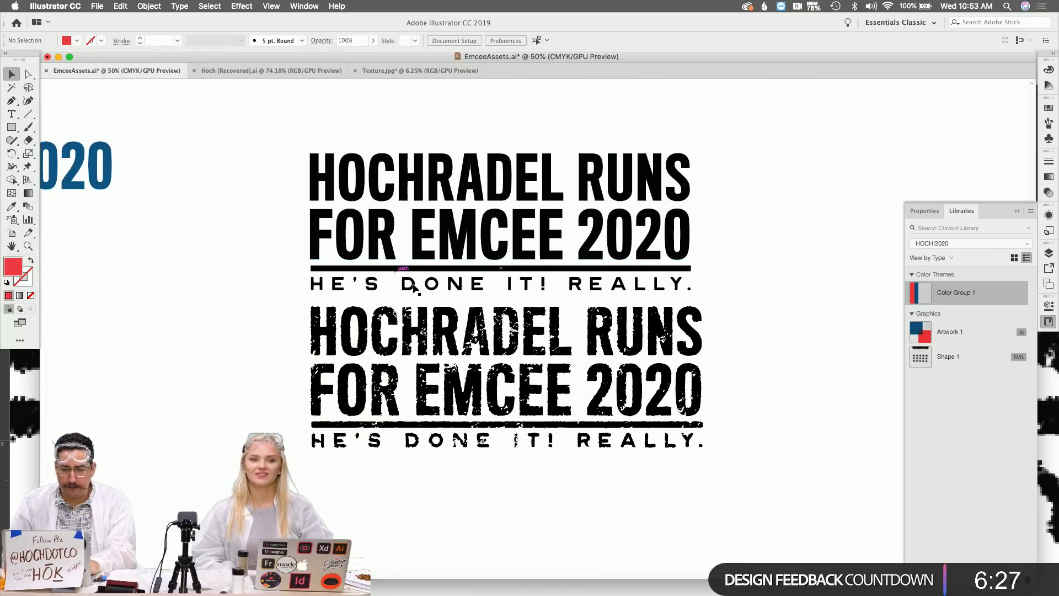
{"action": "left_click", "coordinate": [414, 322]}
{"action": "left_click", "coordinate": [135, 41]}
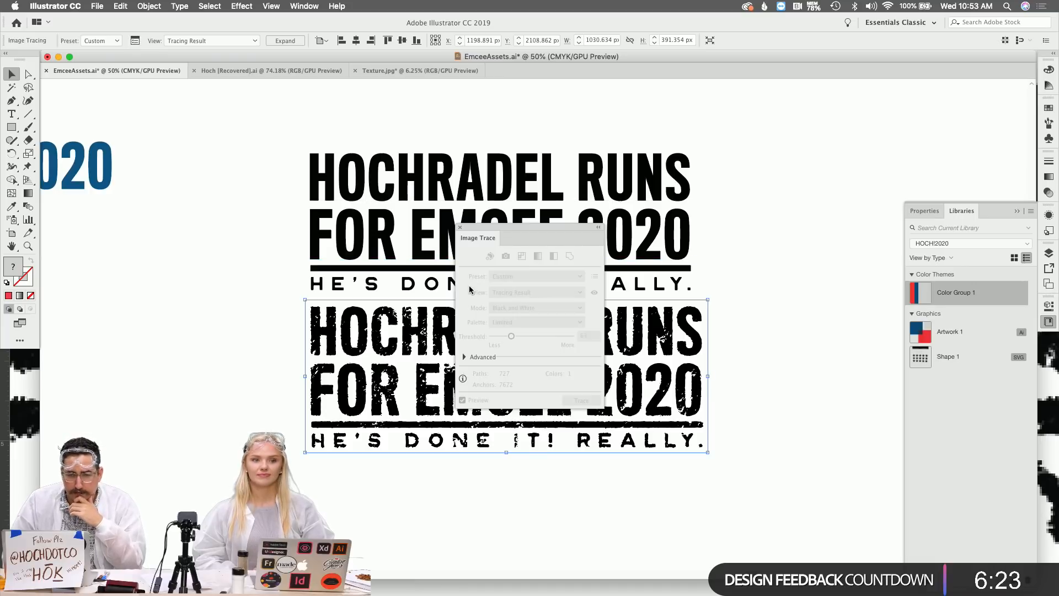
{"action": "left_click", "coordinate": [460, 227]}
{"action": "scroll", "coordinate": [335, 324], "scroll_direction": "down", "scroll_amount": 2}
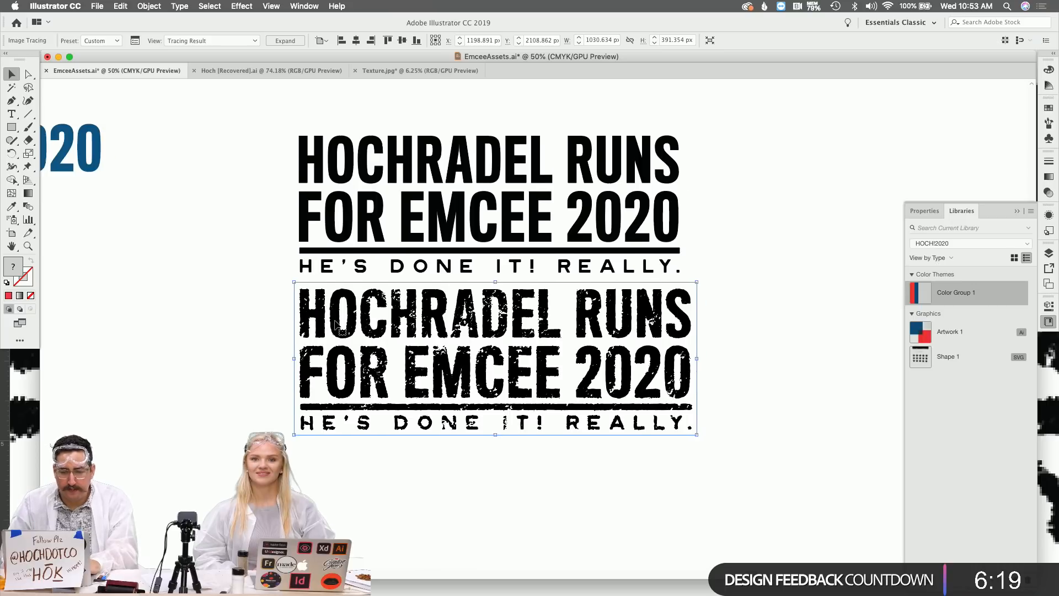
{"action": "scroll", "coordinate": [335, 325], "scroll_direction": "down", "scroll_amount": 5}
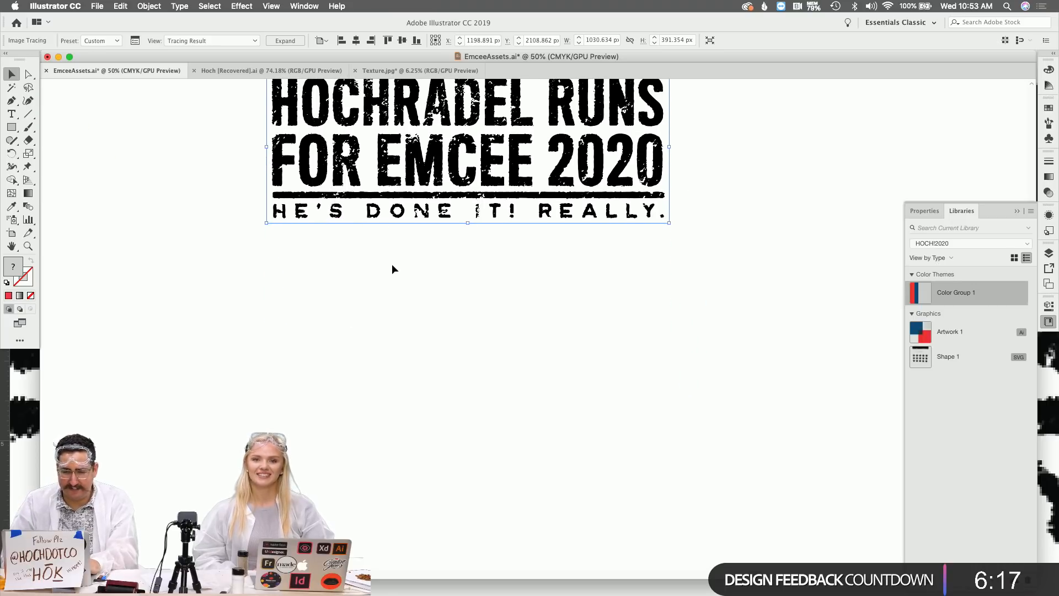
{"action": "scroll", "coordinate": [375, 329], "scroll_direction": "up", "scroll_amount": 4}
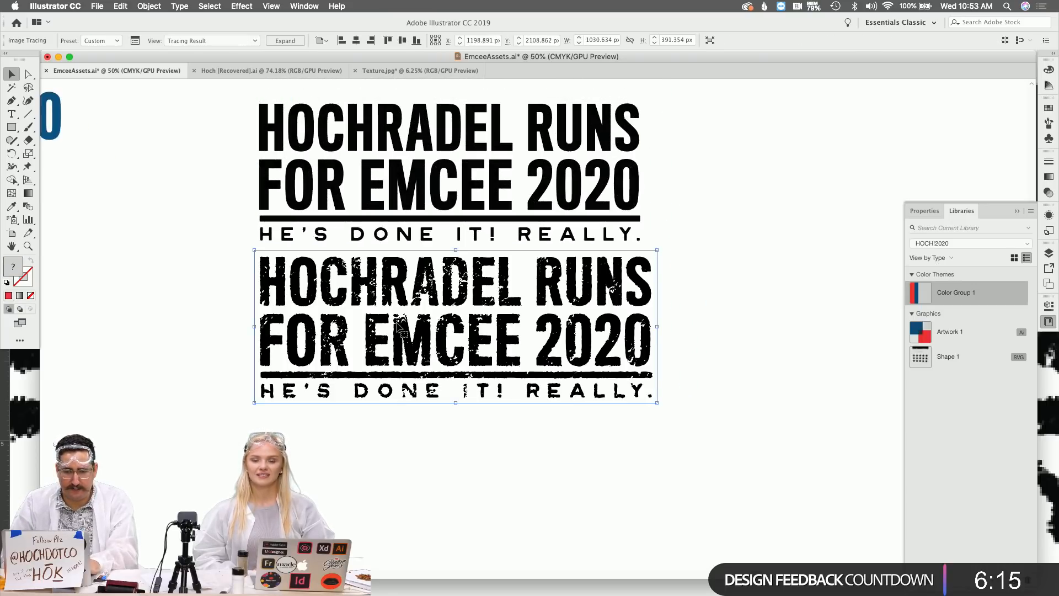
{"action": "left_click", "coordinate": [102, 40]}
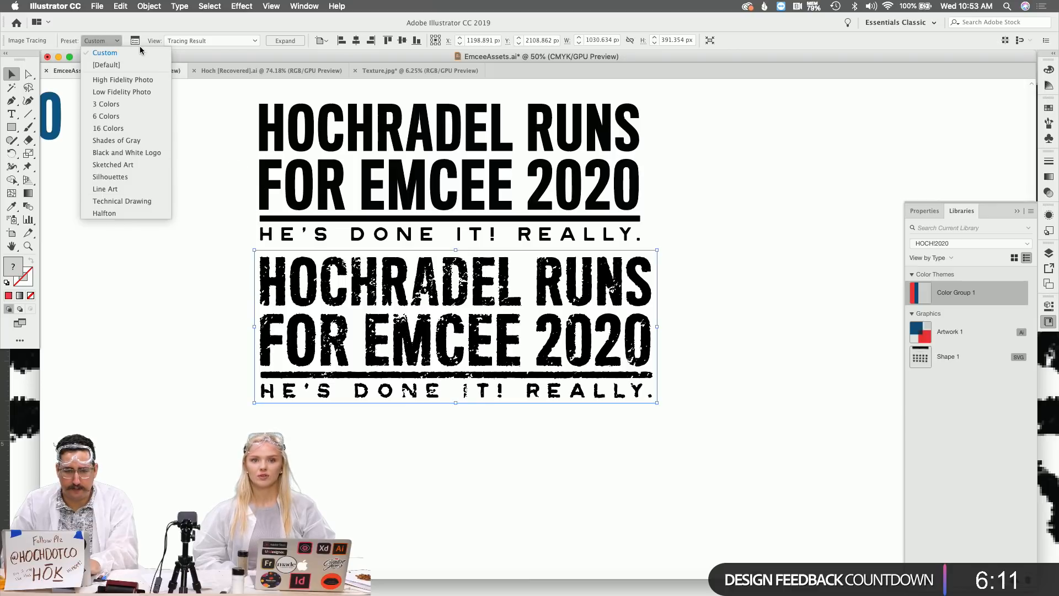
{"action": "left_click", "coordinate": [204, 40]}
{"action": "left_click", "coordinate": [296, 4]}
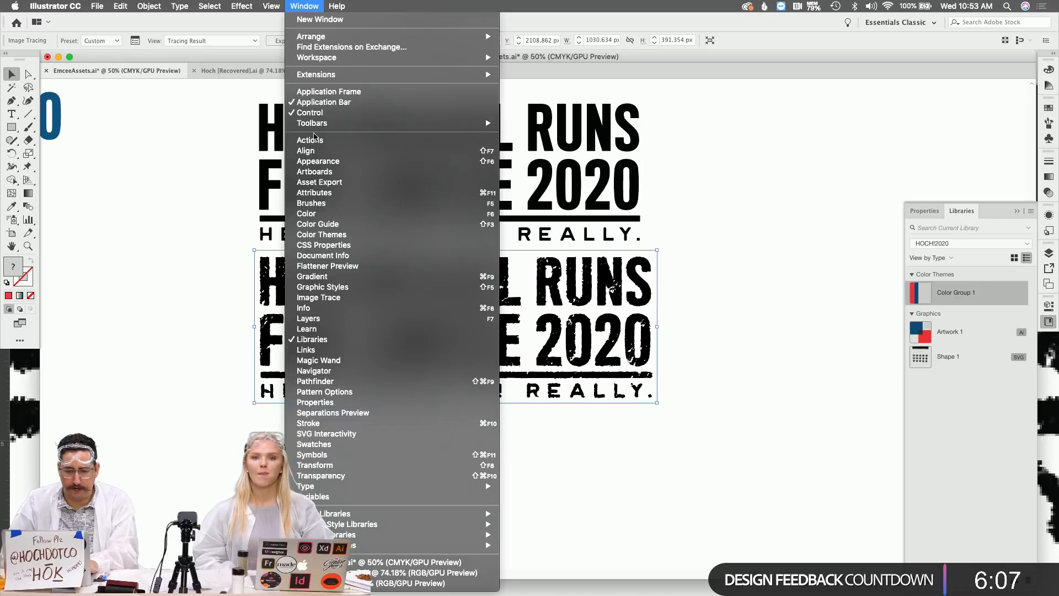
{"action": "left_click", "coordinate": [372, 298]}
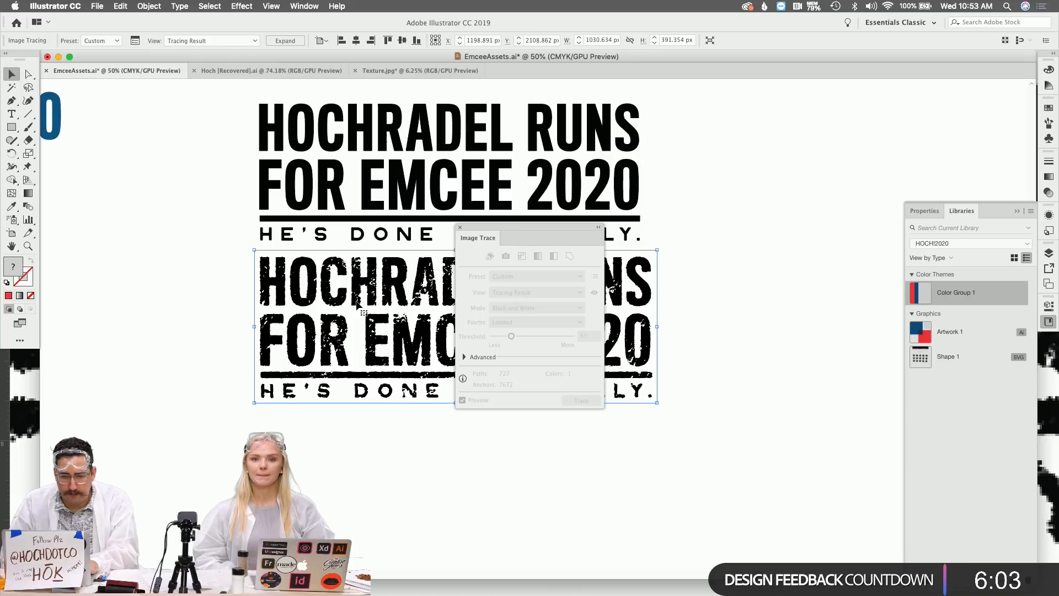
{"action": "left_click", "coordinate": [501, 256]}
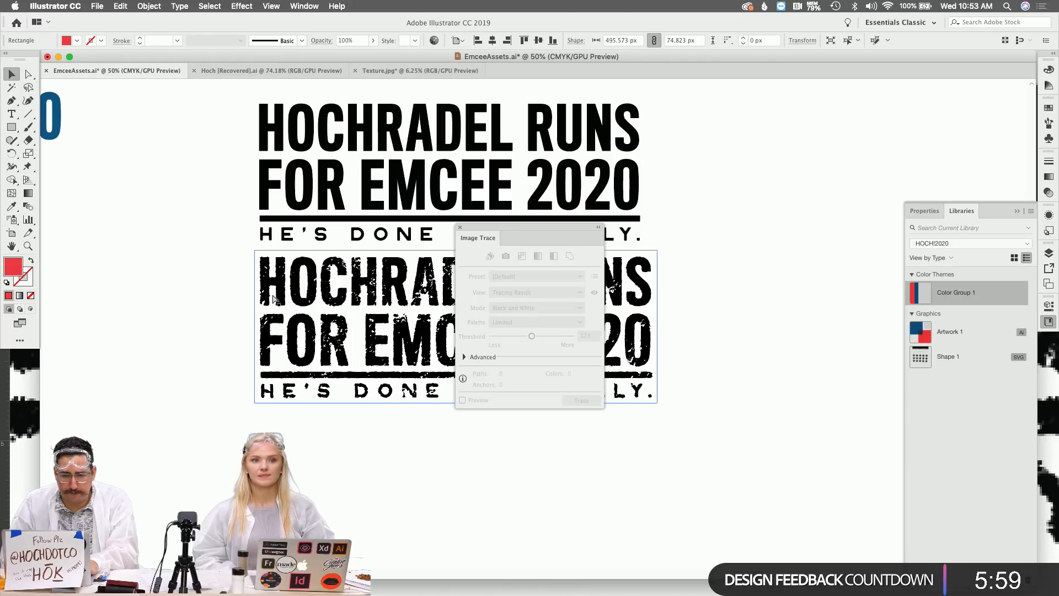
{"action": "left_click", "coordinate": [303, 292]}
{"action": "left_click", "coordinate": [325, 311]}
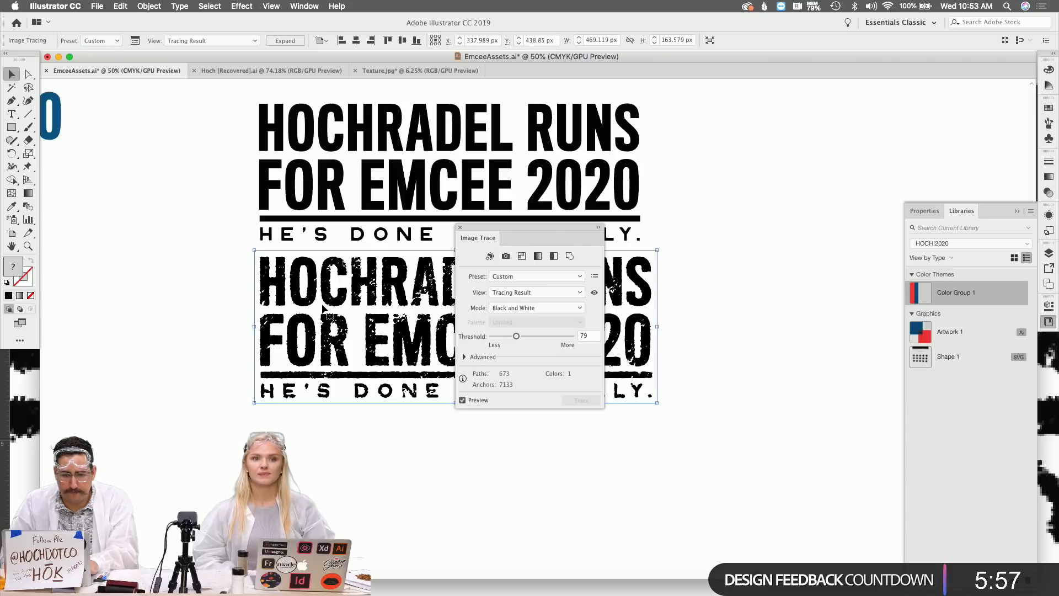
{"action": "left_click", "coordinate": [529, 308]}
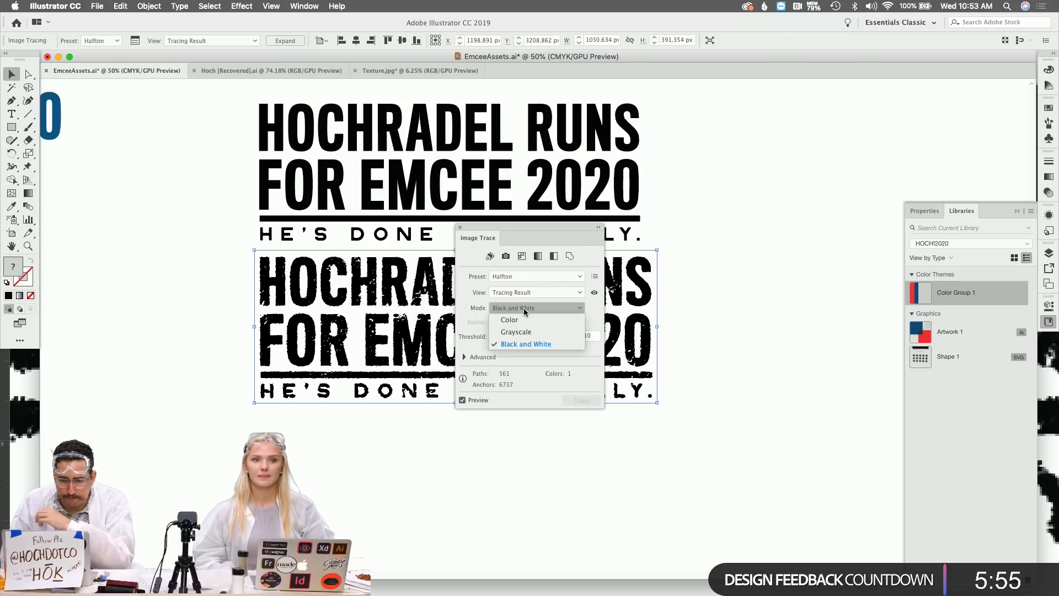
{"action": "left_click", "coordinate": [528, 310]}
{"action": "left_click", "coordinate": [528, 277]}
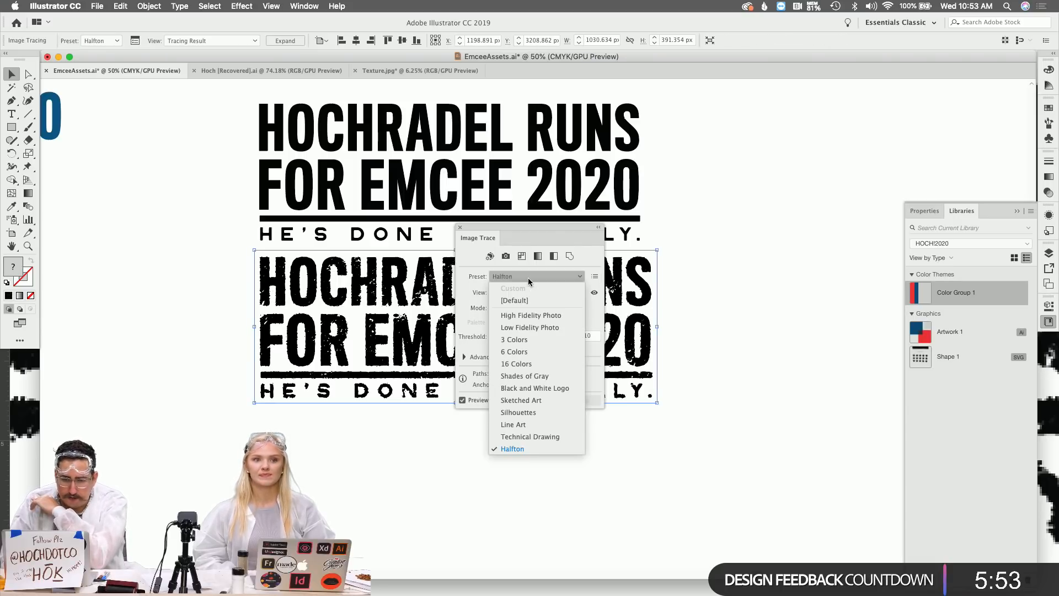
{"action": "left_click", "coordinate": [527, 277]}
{"action": "left_click", "coordinate": [528, 277]}
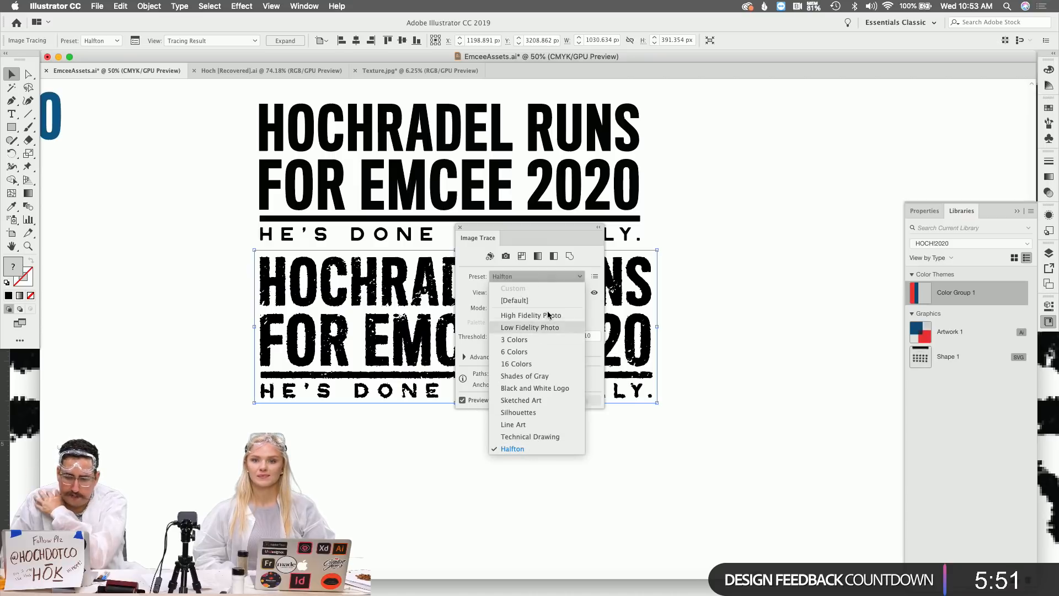
{"action": "left_click", "coordinate": [534, 278]}
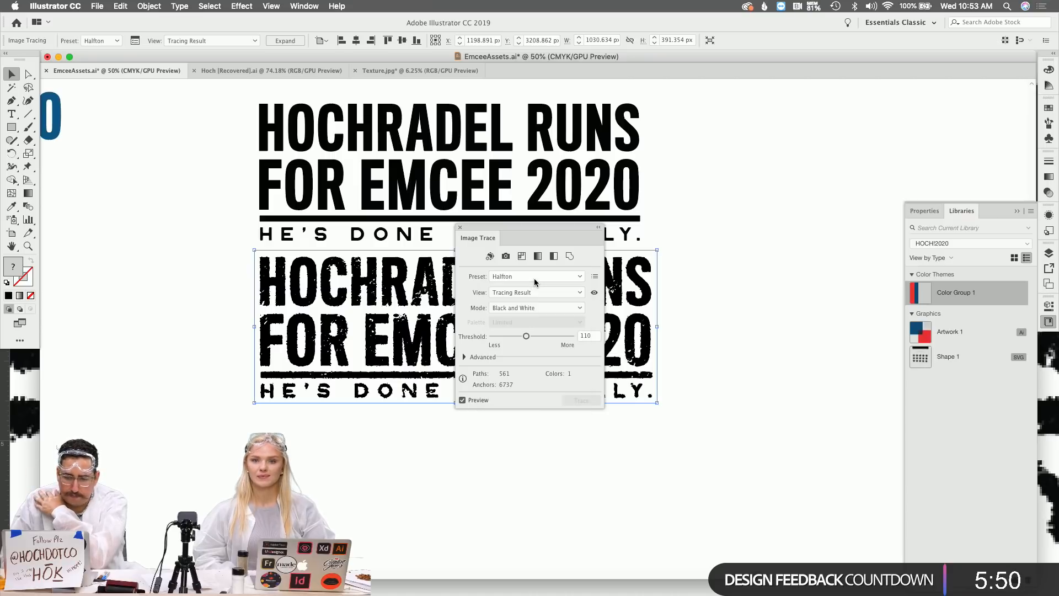
Expand the advanced tracing options, set the headline's threshold to 201, and move the Image Trace settings clear of the artwork
{"action": "left_click", "coordinate": [464, 356]}
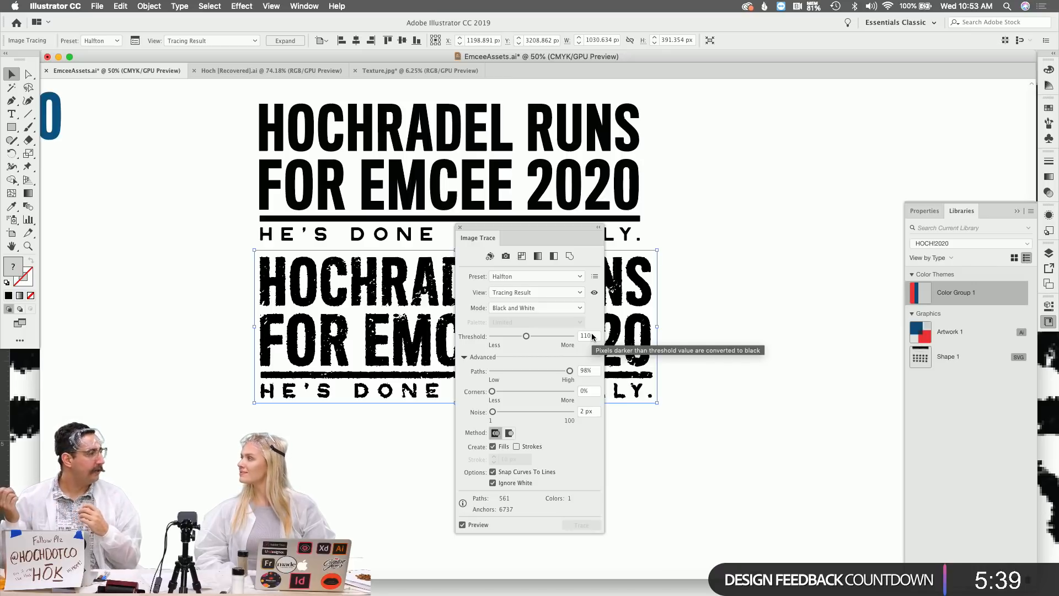
{"action": "left_click_drag", "start_coordinate": [526, 336], "coordinate": [506, 335]}
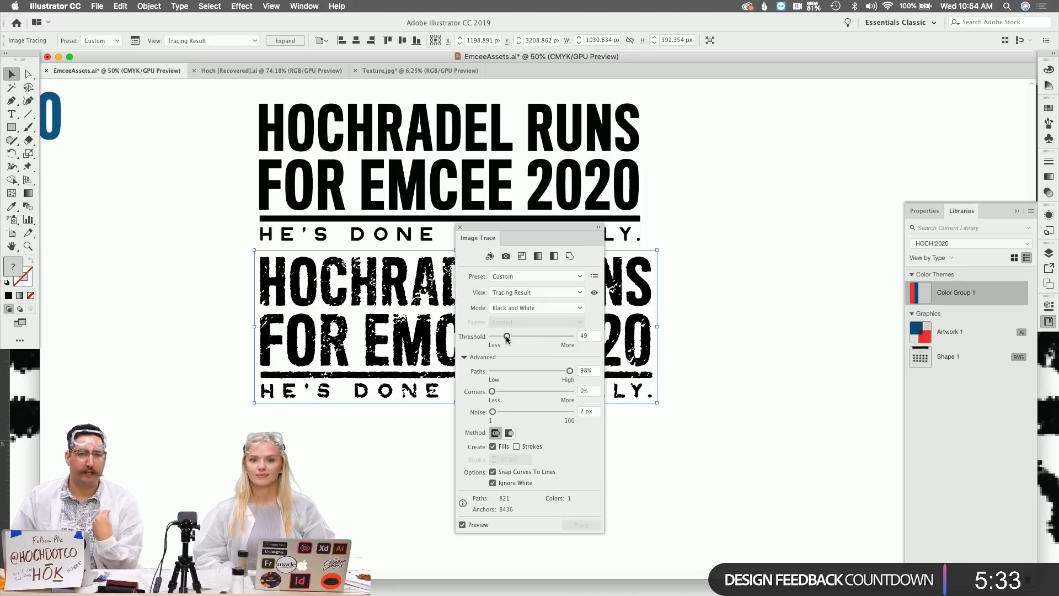
{"action": "left_click_drag", "start_coordinate": [550, 335], "coordinate": [555, 337]}
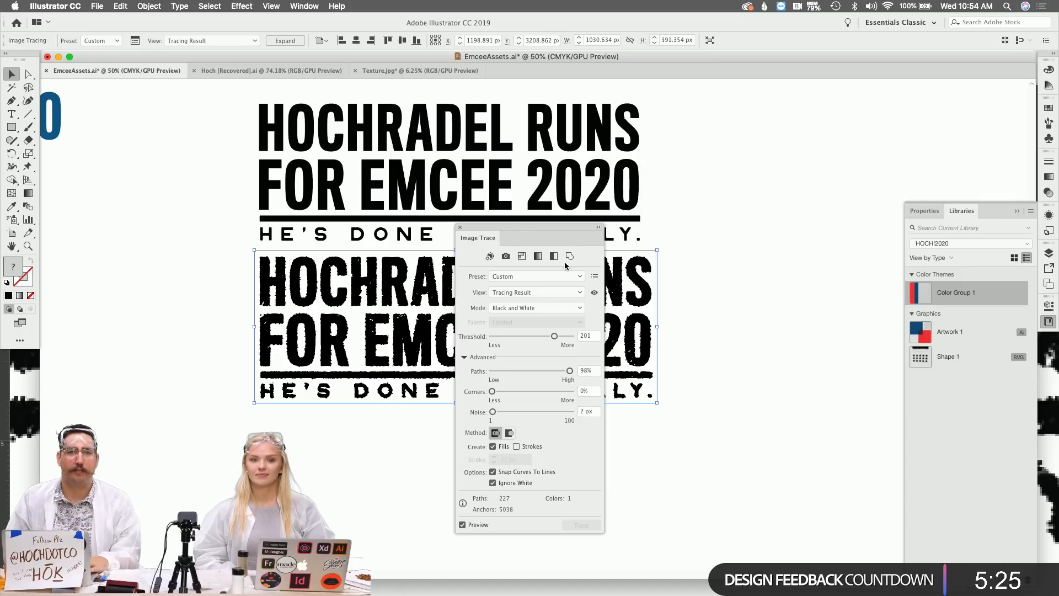
{"action": "left_click_drag", "start_coordinate": [540, 229], "coordinate": [766, 218]}
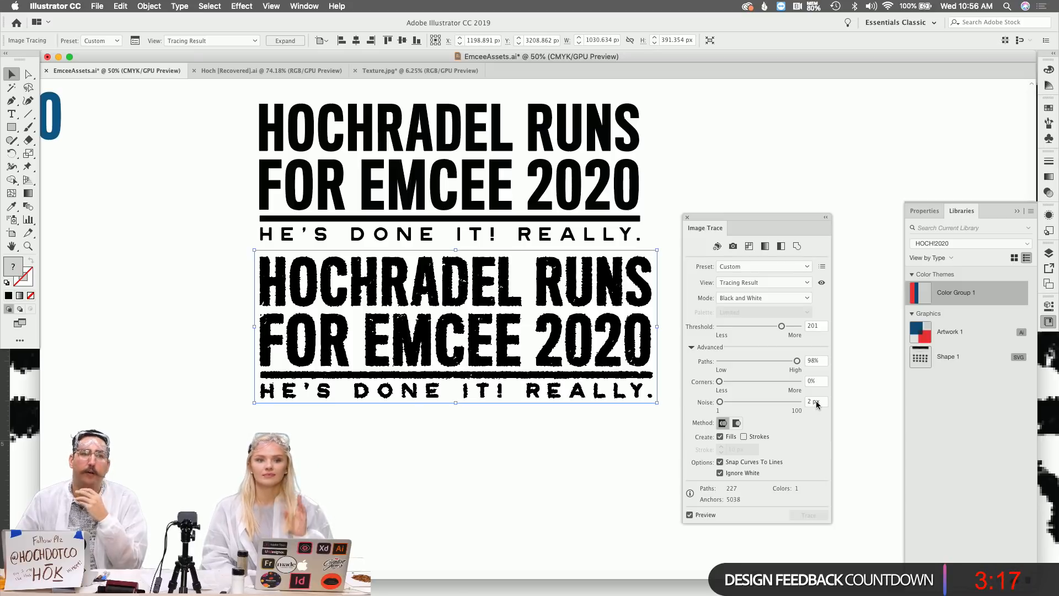
Switch to the poster document in Photoshop and hide the headline's vector copy, Layer 7 and the PRINTED/HEADILNES layer
{"action": "key", "text": "super+Tab"}
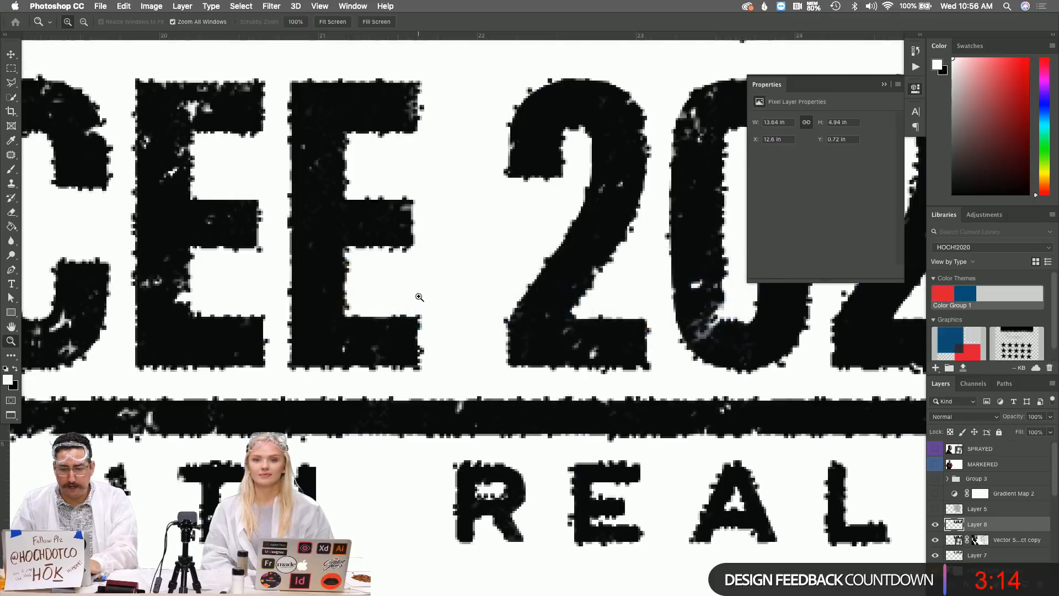
{"action": "left_click", "coordinate": [475, 350], "text": "alt"}
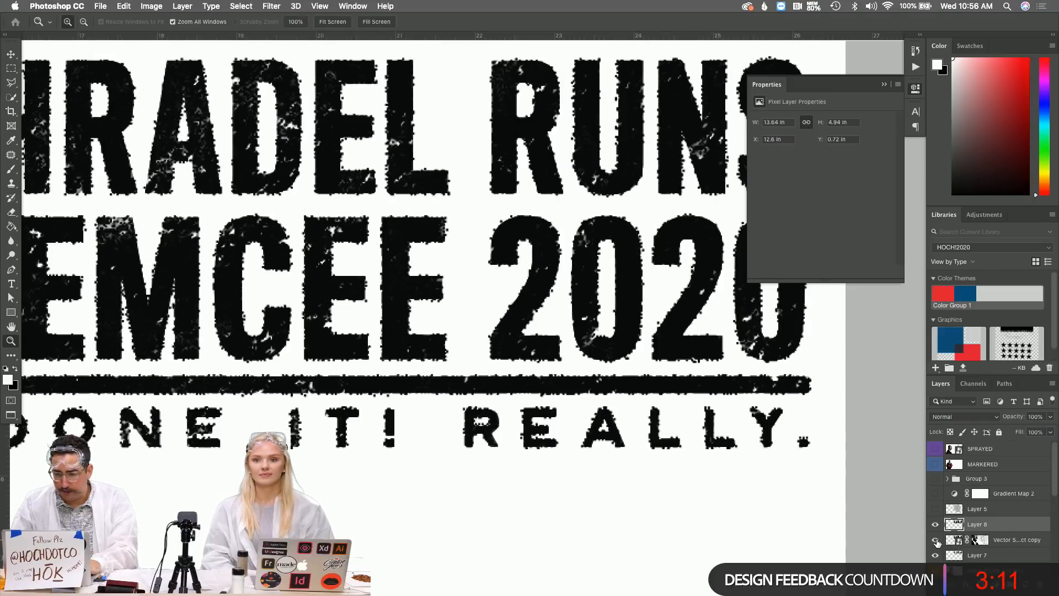
{"action": "left_click", "coordinate": [935, 539]}
{"action": "left_click", "coordinate": [935, 555]}
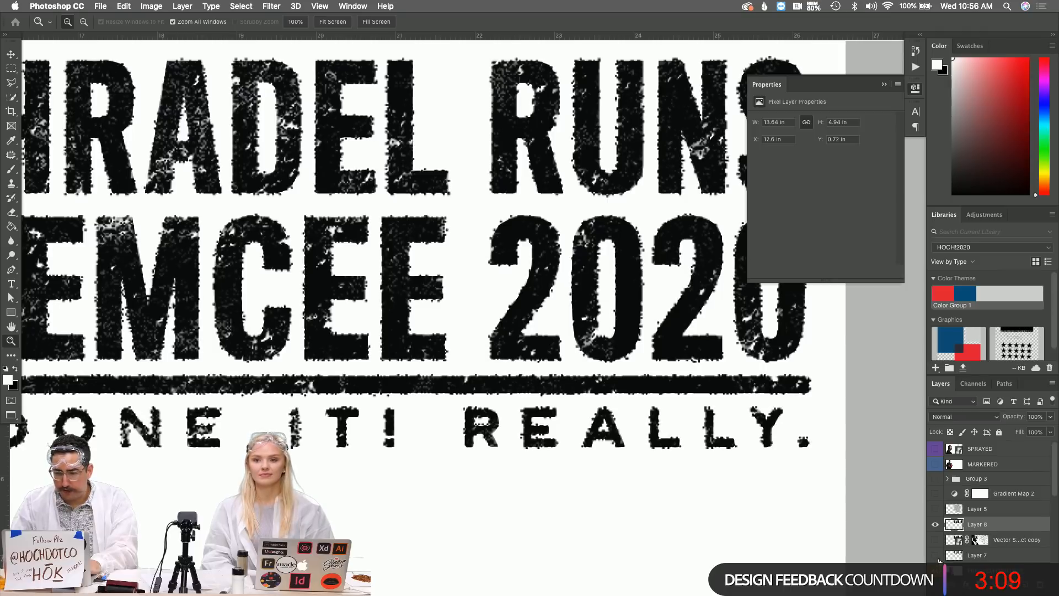
{"action": "left_click", "coordinate": [936, 570]}
Group the stamp artwork layers down through the STAMPED layer and hide the group
{"action": "scroll", "coordinate": [936, 571], "scroll_direction": "down", "scroll_amount": 5}
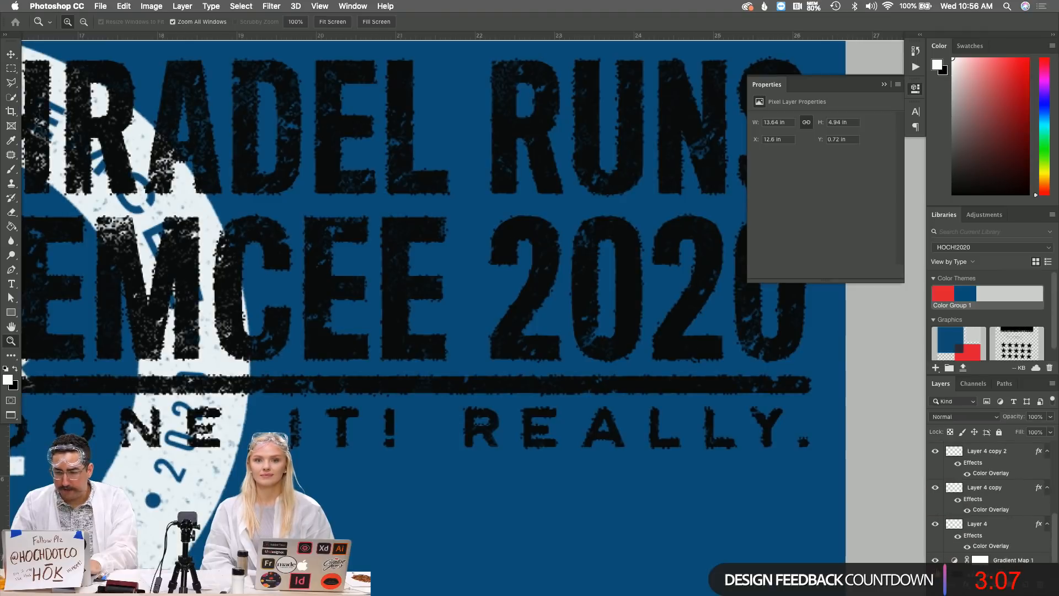
{"action": "scroll", "coordinate": [987, 483], "scroll_direction": "down", "scroll_amount": 3}
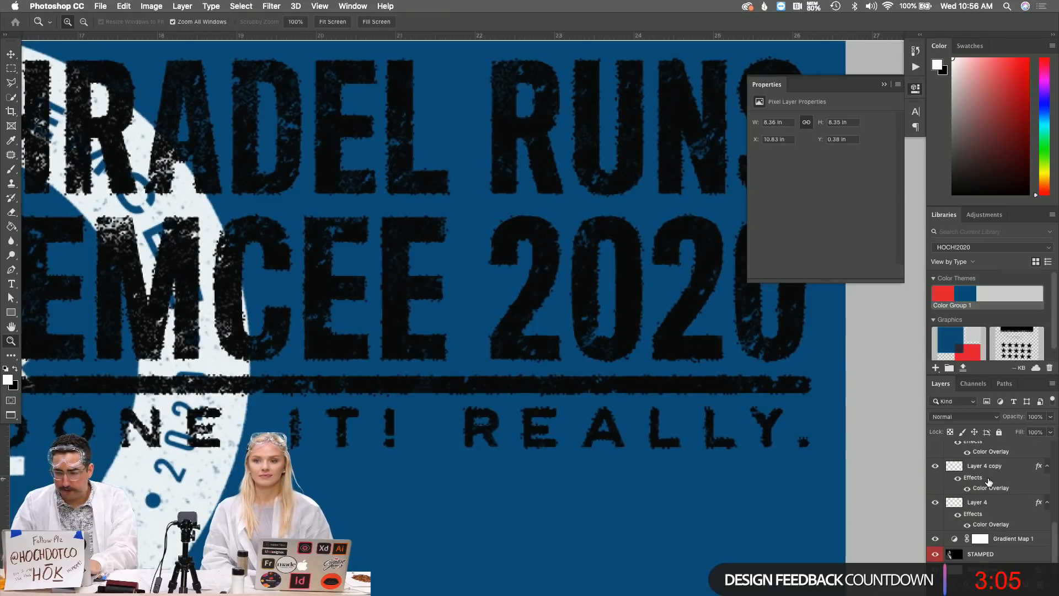
{"action": "left_click", "coordinate": [990, 553], "text": "shift"}
{"action": "key", "text": "super+g"}
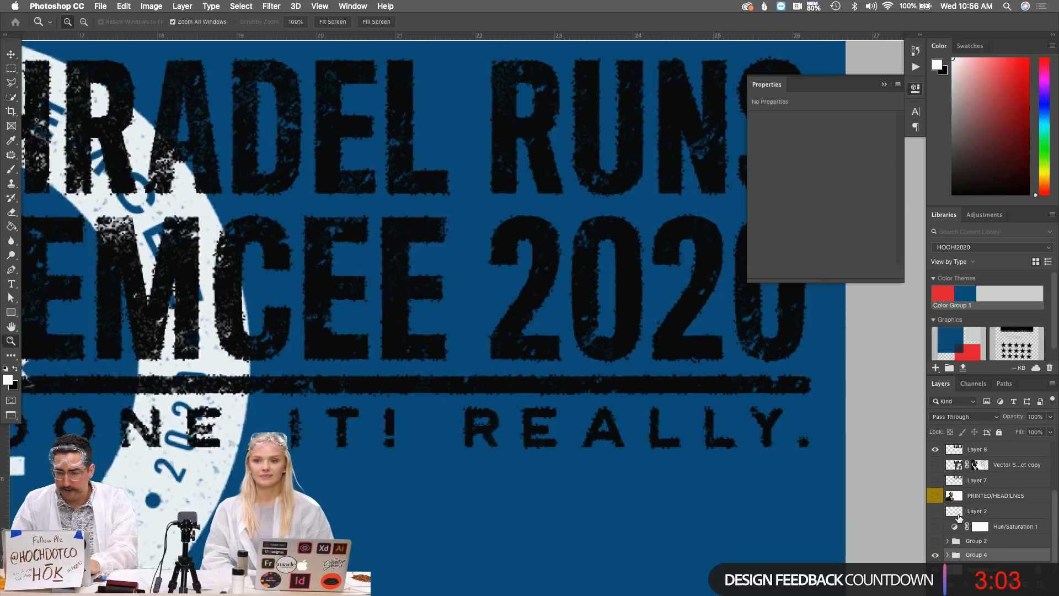
{"action": "left_click", "coordinate": [934, 554]}
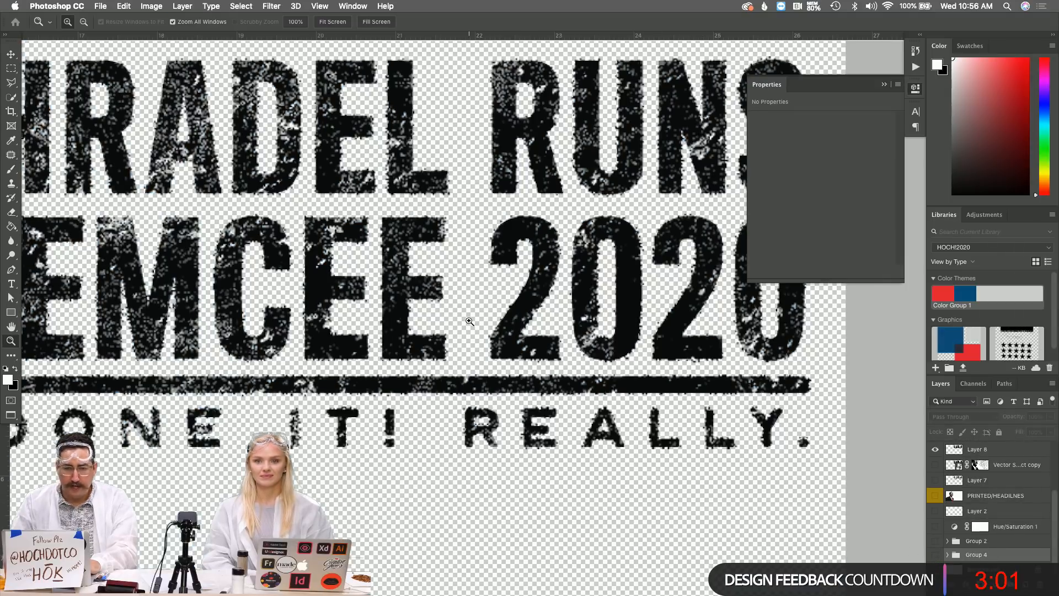
Examine the distressed headline's edges and ink texture up close and at full width on the transparent background
{"action": "left_click", "coordinate": [421, 278], "text": "alt"}
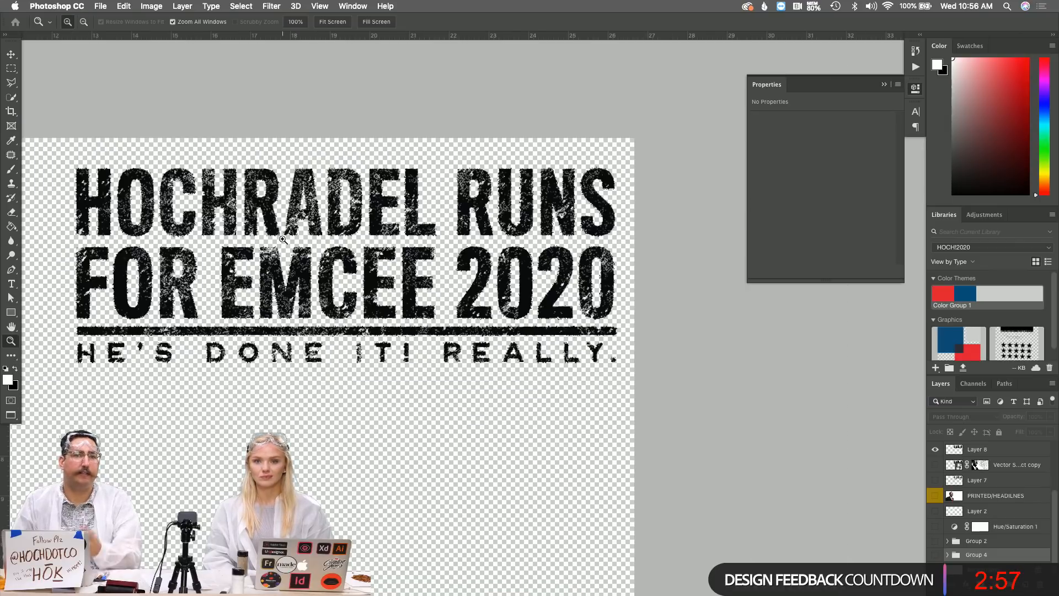
{"action": "left_click", "coordinate": [361, 282]}
{"action": "left_click", "coordinate": [385, 281]}
{"action": "left_click", "coordinate": [385, 281]}
{"action": "left_click", "coordinate": [385, 281]}
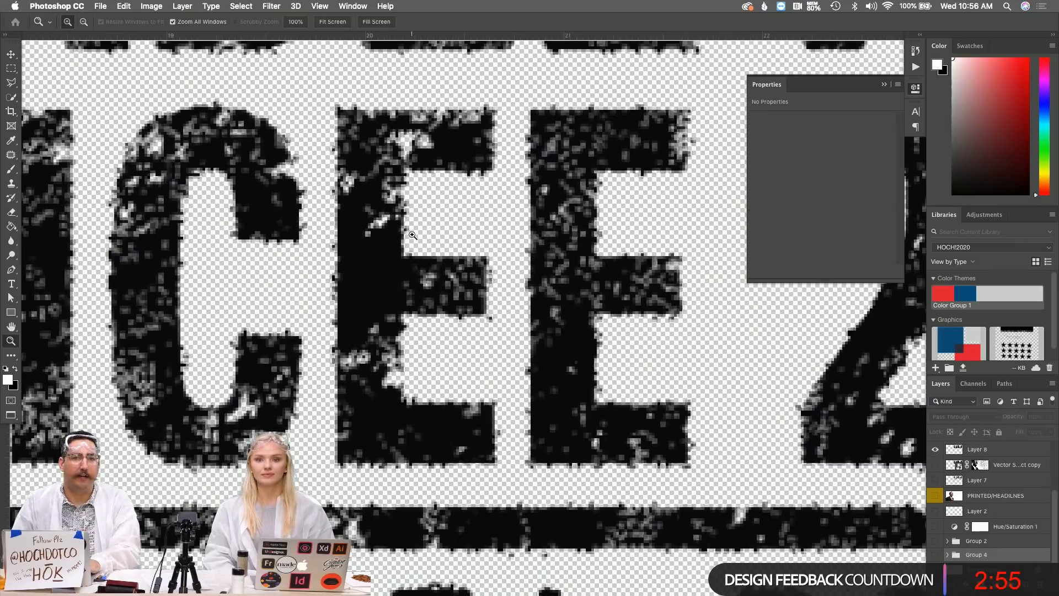
{"action": "left_click", "coordinate": [408, 149]}
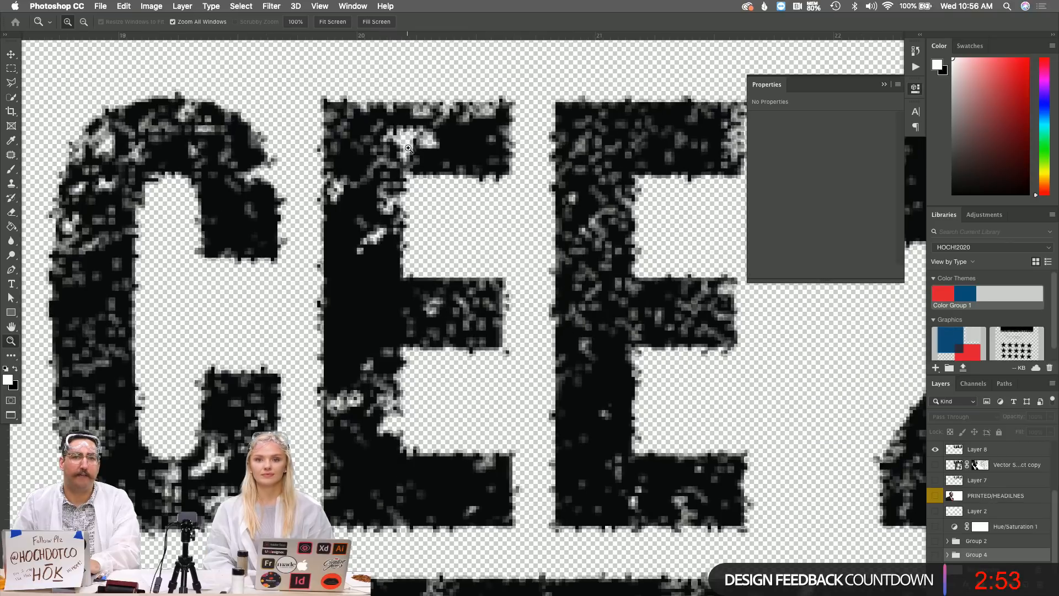
{"action": "left_click", "coordinate": [483, 260], "text": "alt"}
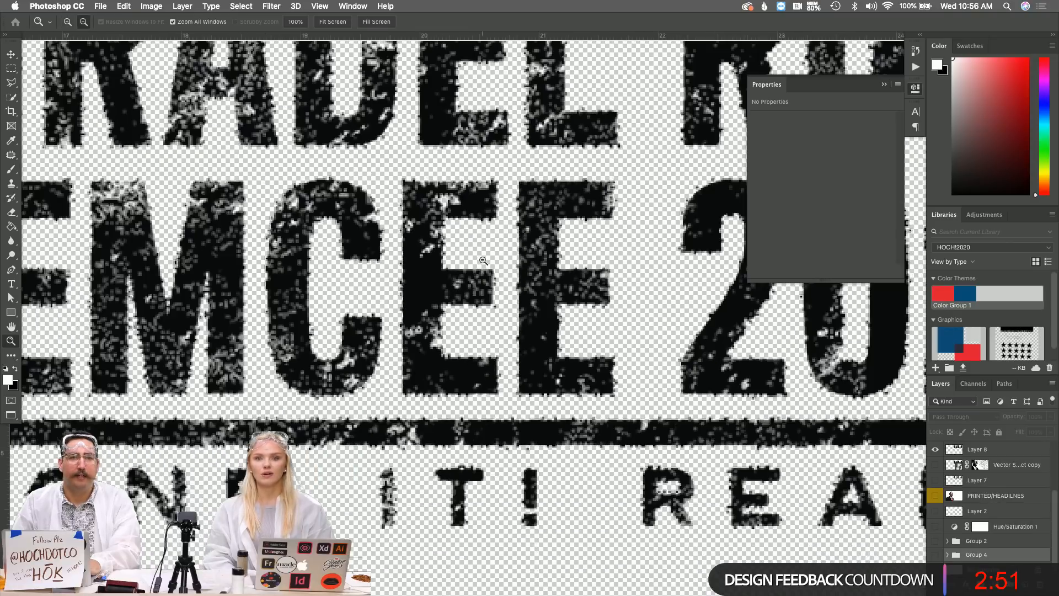
{"action": "left_click", "coordinate": [483, 260], "text": "alt"}
{"action": "left_click", "coordinate": [483, 260], "text": "alt"}
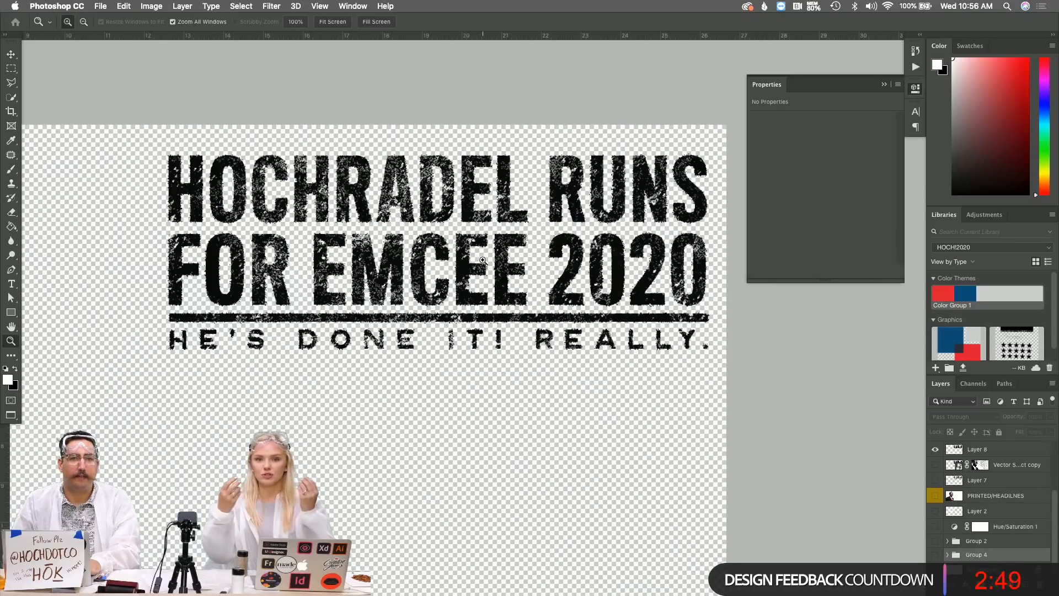
Marquee-select a rectangle around the whole headline on the bottom layer and show that layer
{"action": "left_click", "coordinate": [965, 568]}
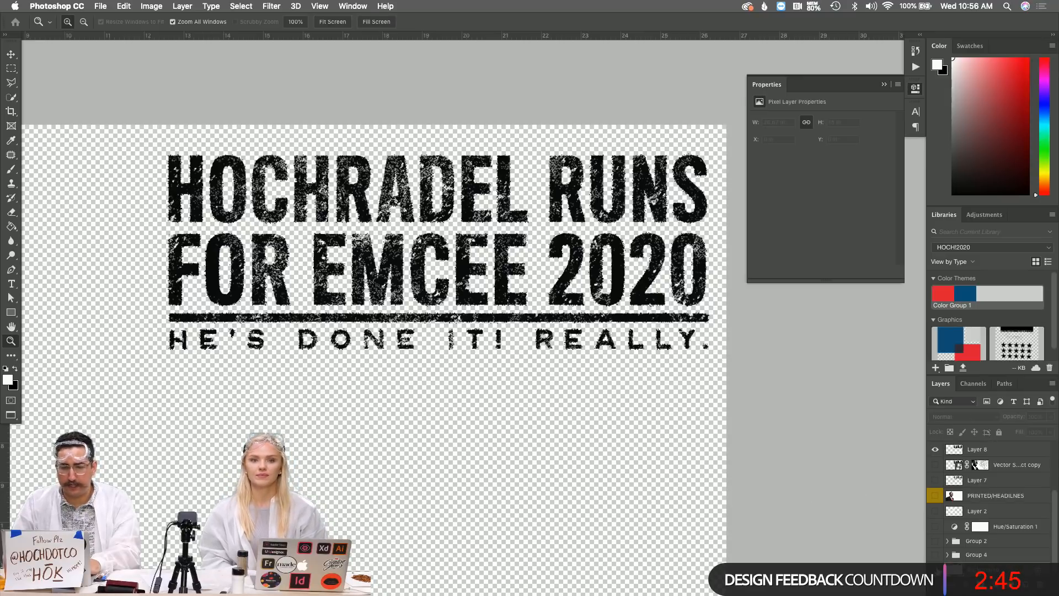
{"action": "key", "text": "m"}
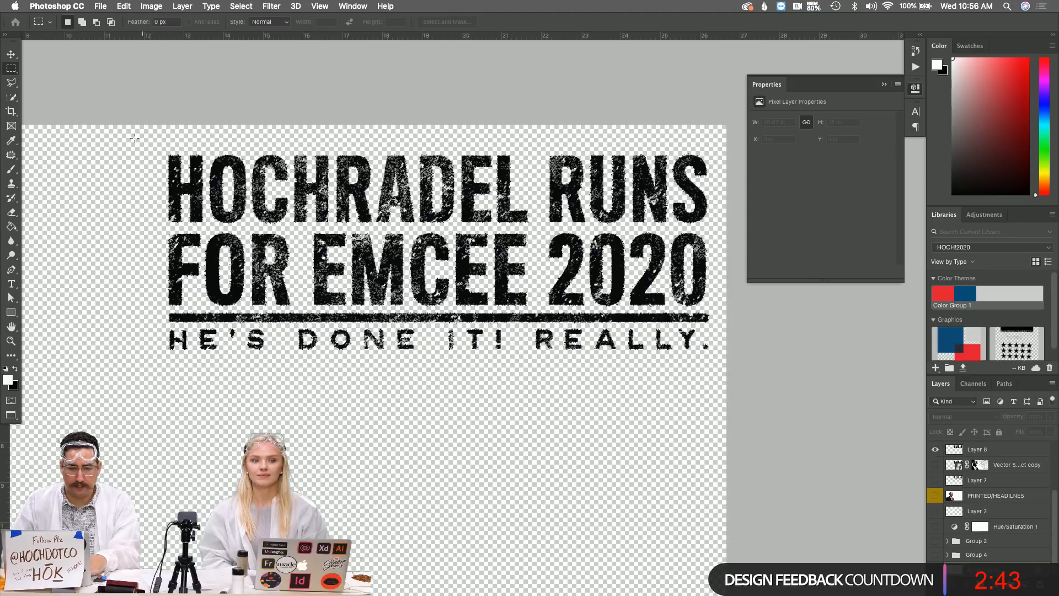
{"action": "left_click_drag", "start_coordinate": [134, 138], "coordinate": [716, 373]}
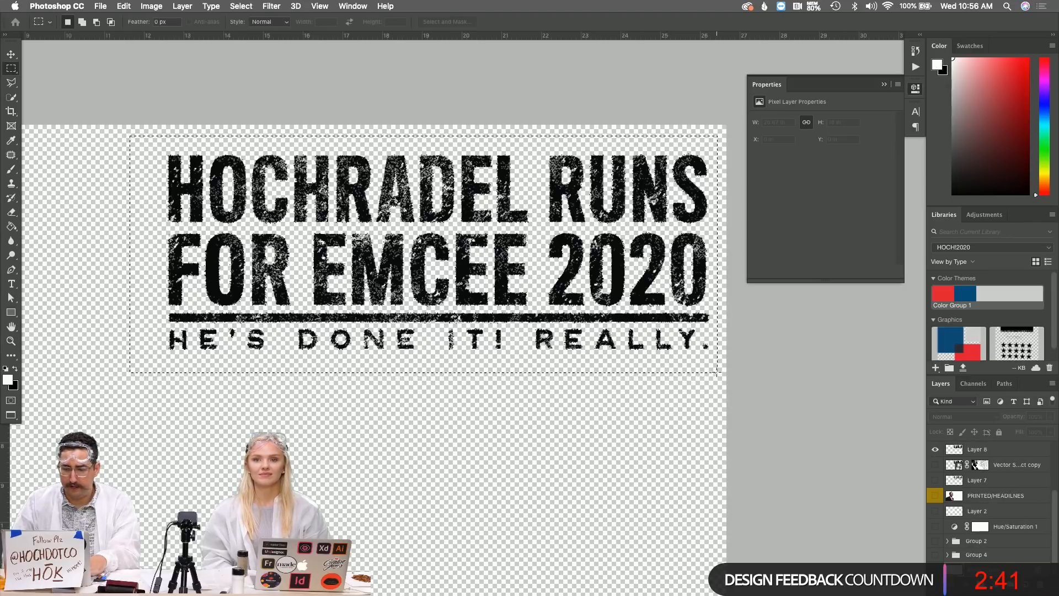
{"action": "left_click", "coordinate": [935, 569]}
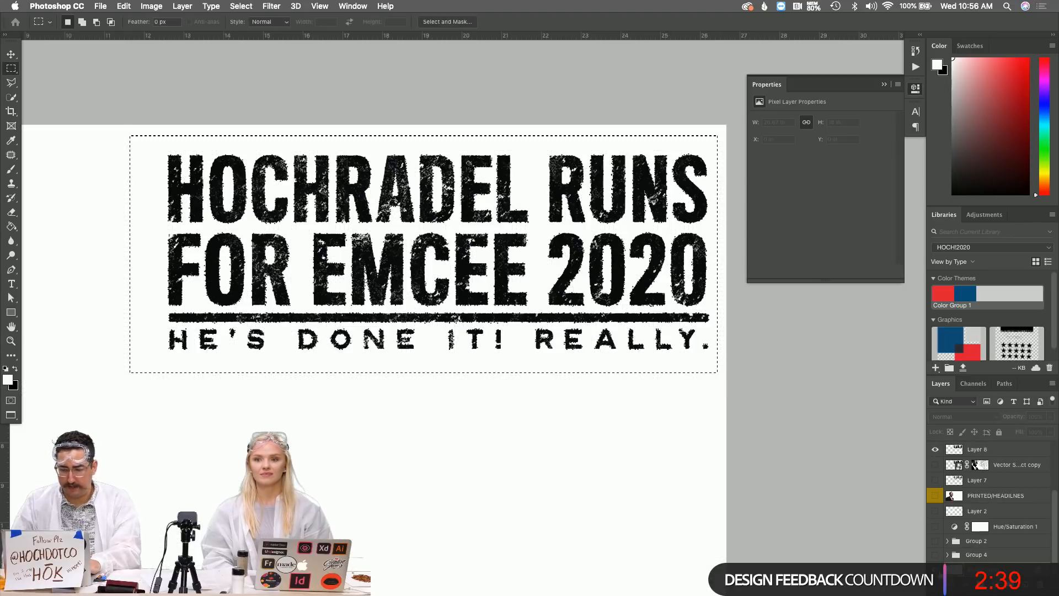
Fill the selected area behind the headline with the red from Color Group 1 using the Paint Bucket, and deselect
{"action": "left_click", "coordinate": [943, 293]}
{"action": "key", "text": "g"}
{"action": "left_click", "coordinate": [617, 237]}
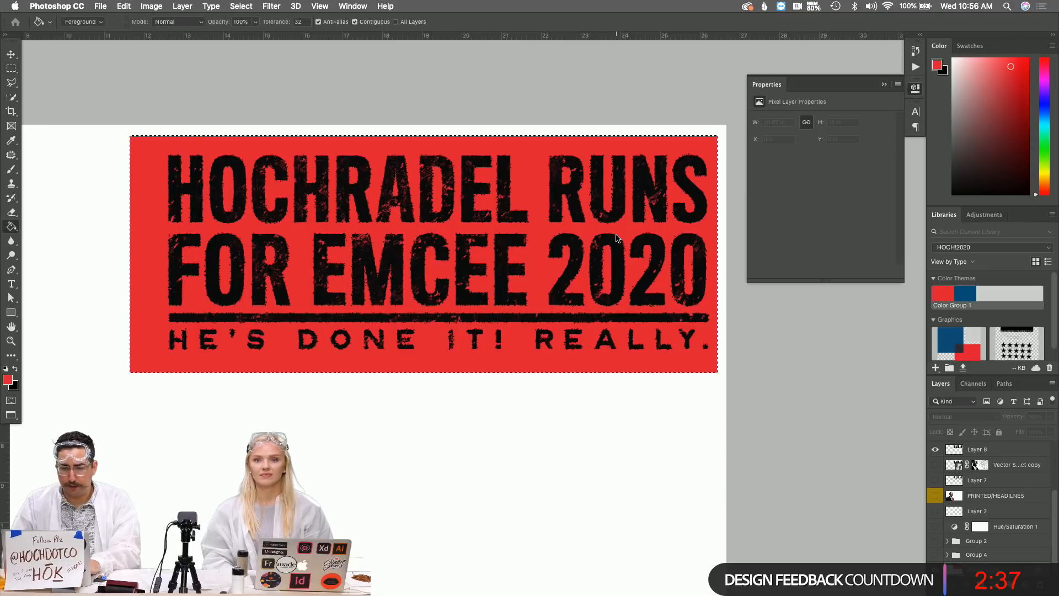
{"action": "key", "text": "super+d"}
{"action": "key", "text": "z"}
{"action": "left_click", "coordinate": [449, 216]}
{"action": "left_click", "coordinate": [520, 295]}
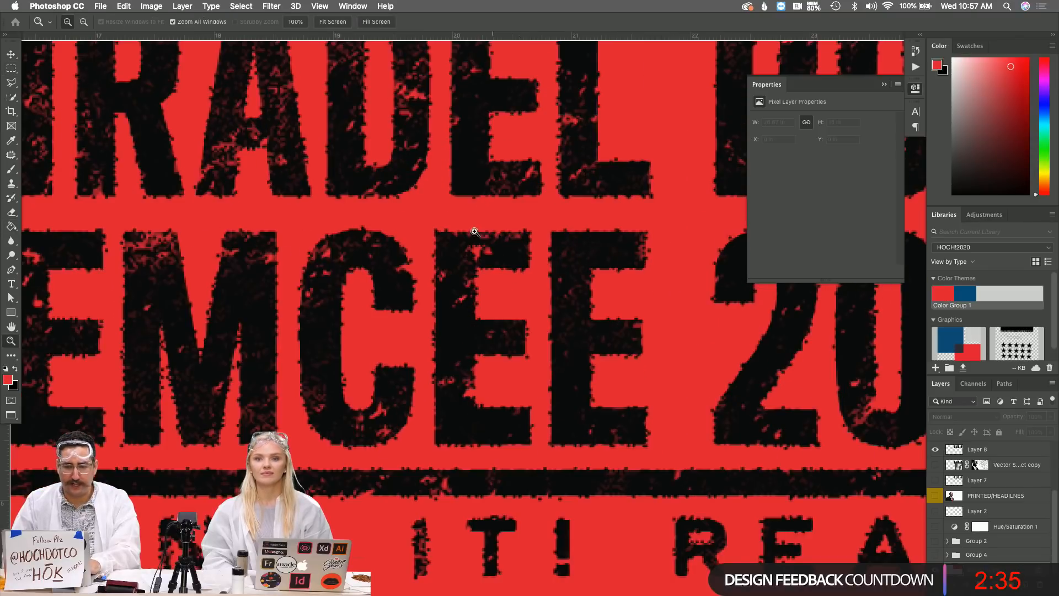
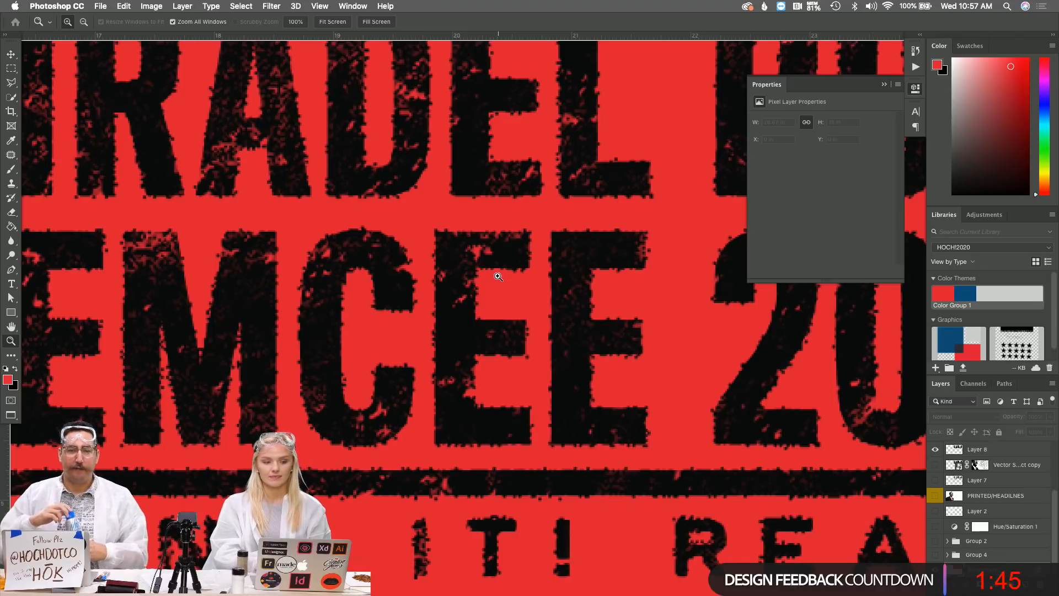
Switch to Illustrator and duplicate the original two-line headline text, placing the copy in the empty space below the traced version
{"action": "key", "text": "super+Tab"}
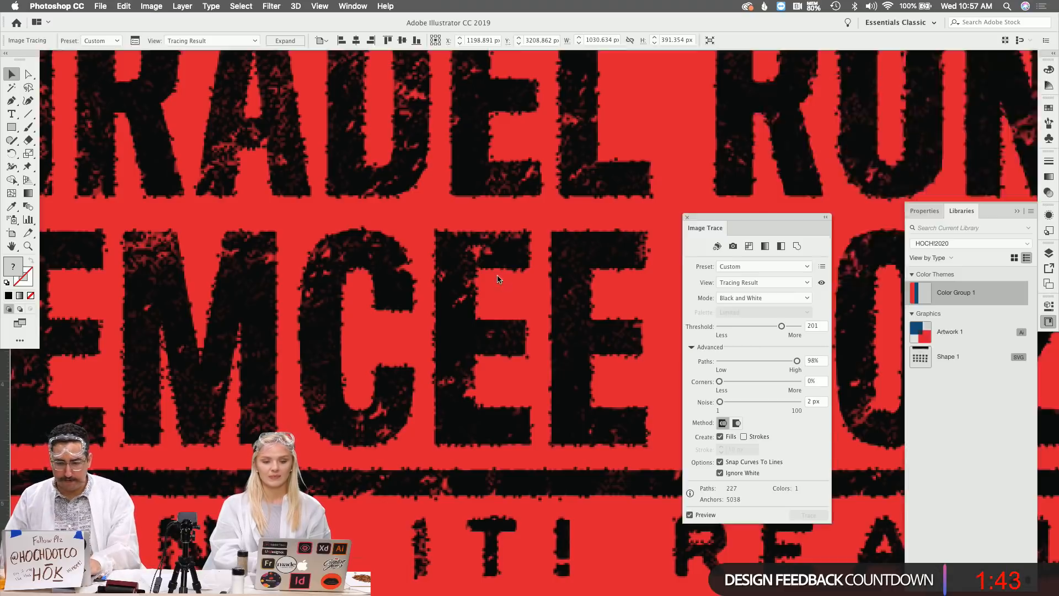
{"action": "scroll", "coordinate": [369, 295], "scroll_direction": "down", "scroll_amount": 3}
{"action": "scroll", "coordinate": [369, 295], "scroll_direction": "up", "scroll_amount": 4}
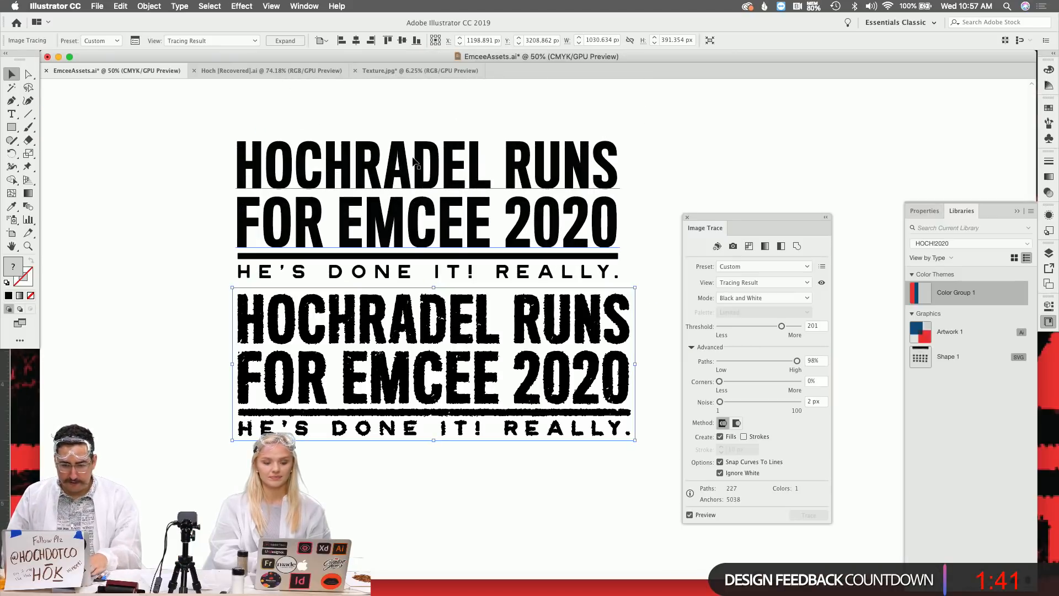
{"action": "left_click_drag", "start_coordinate": [415, 157], "coordinate": [431, 415], "text": "alt"}
{"action": "scroll", "coordinate": [405, 411], "scroll_direction": "down", "scroll_amount": 4}
{"action": "scroll", "coordinate": [404, 415], "scroll_direction": "down", "scroll_amount": 3}
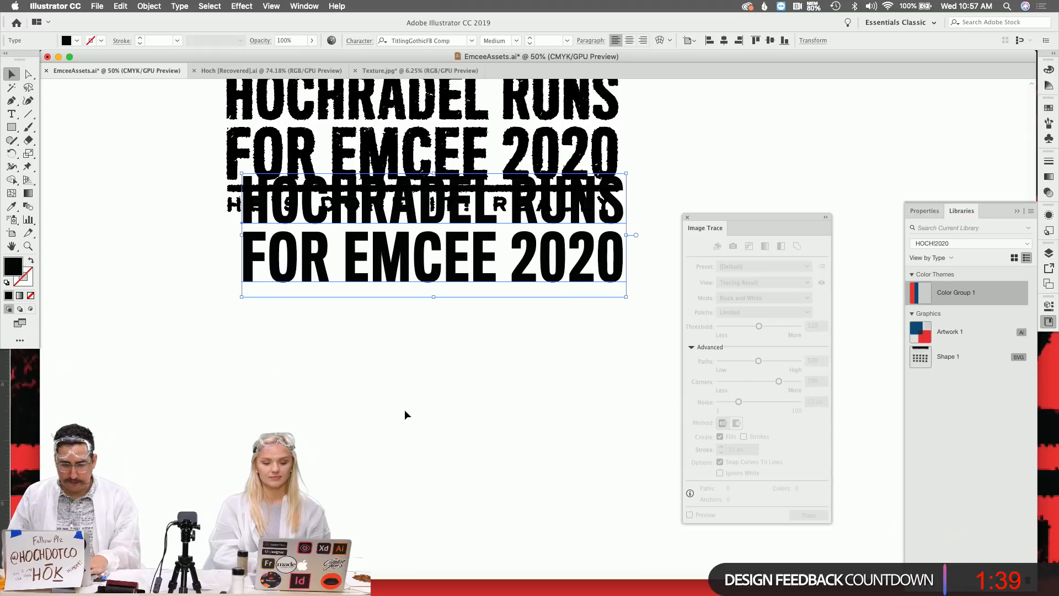
{"action": "left_click_drag", "start_coordinate": [412, 247], "coordinate": [404, 382]}
Convert the duplicated headline text to outlines
{"action": "key", "text": "z"}
{"action": "left_click", "coordinate": [448, 376]}
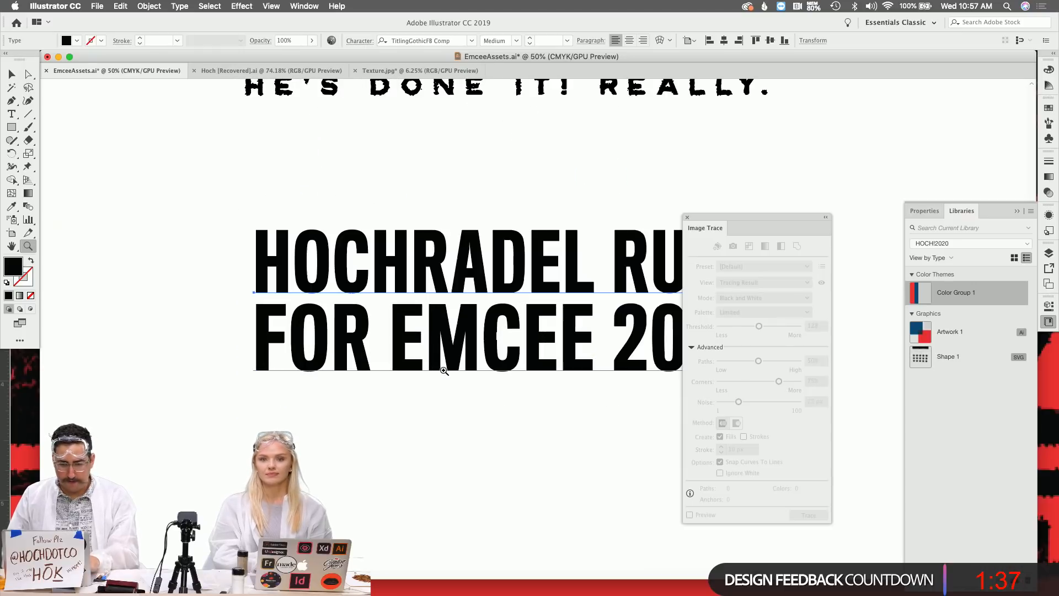
{"action": "left_click", "coordinate": [477, 309]}
{"action": "left_click", "coordinate": [517, 310]}
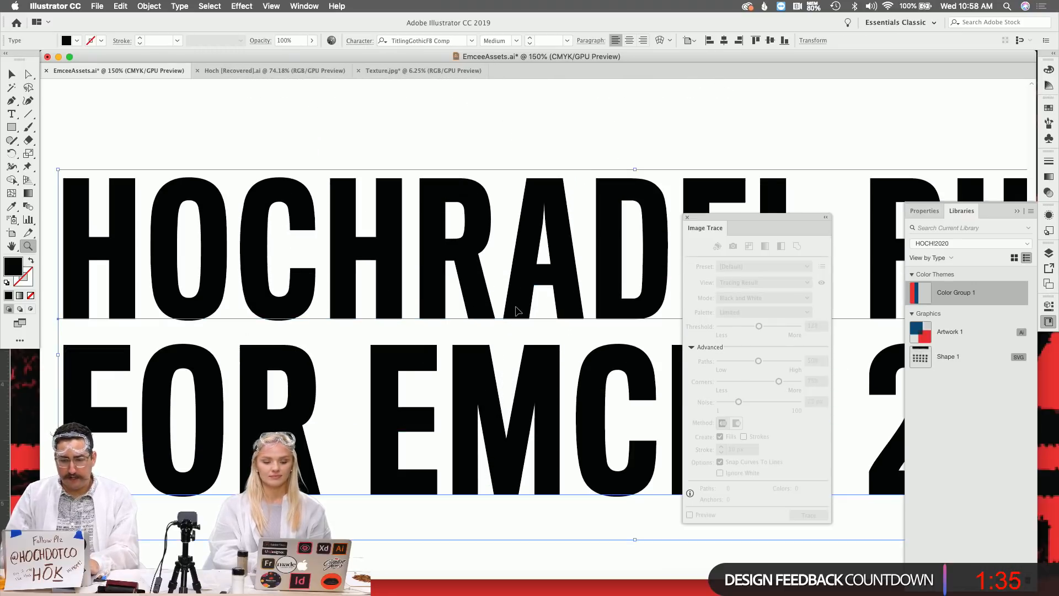
{"action": "key", "text": "super+shift+o"}
Start an Inner Glow effect on the outlined headline with preview on and the blend mode set to Normal
{"action": "left_click", "coordinate": [241, 6]}
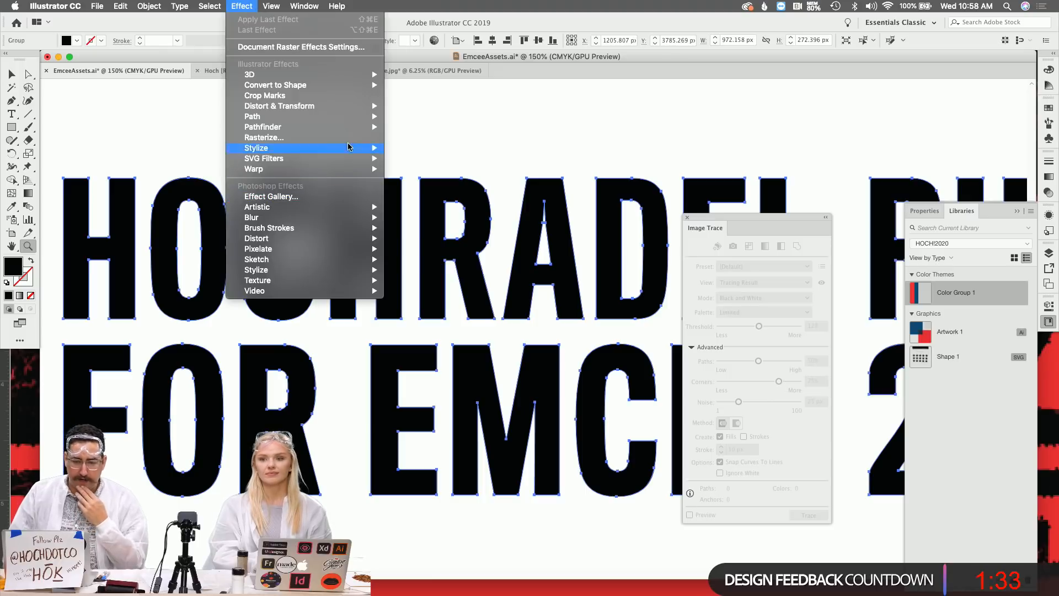
{"action": "mouse_move", "coordinate": [326, 147]}
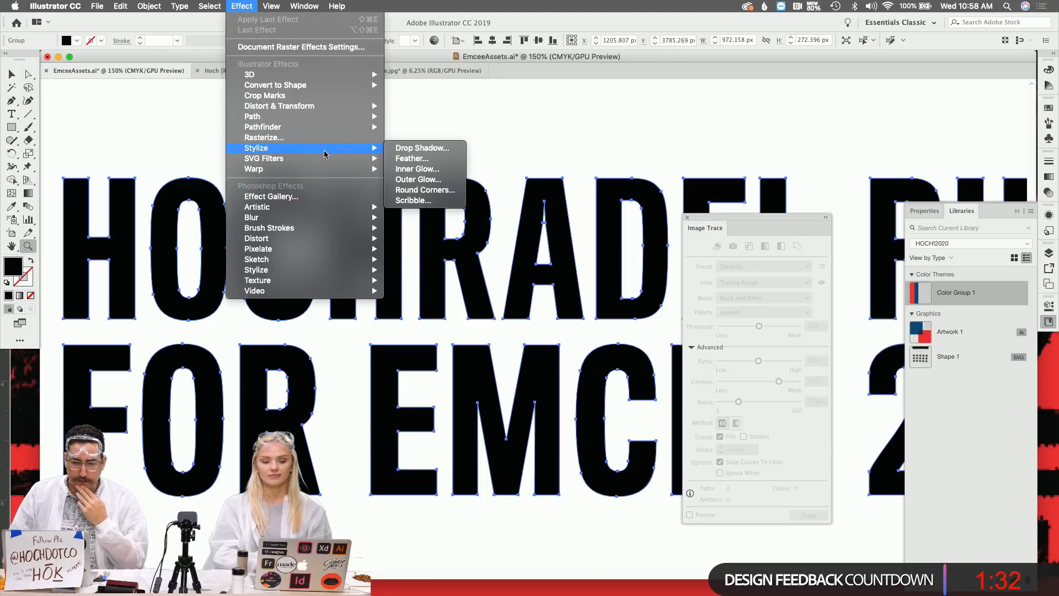
{"action": "left_click", "coordinate": [417, 169]}
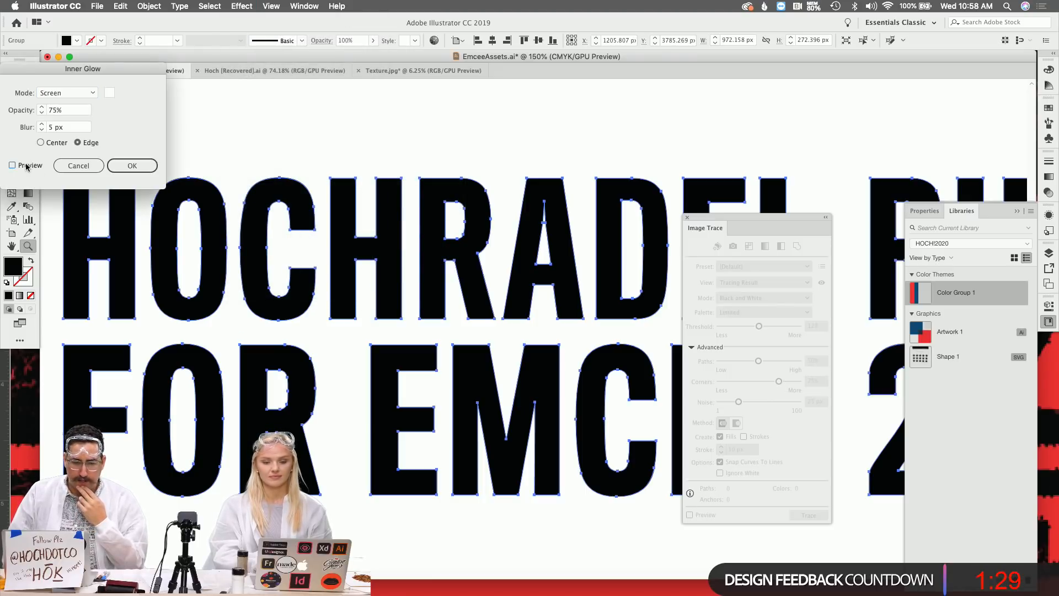
{"action": "left_click", "coordinate": [73, 94]}
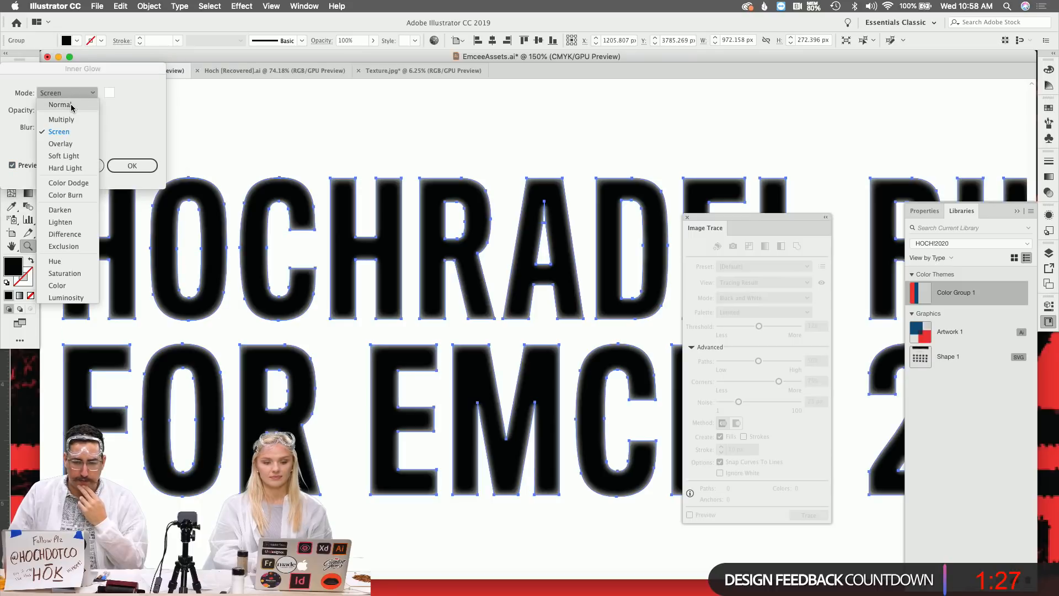
{"action": "left_click", "coordinate": [72, 102]}
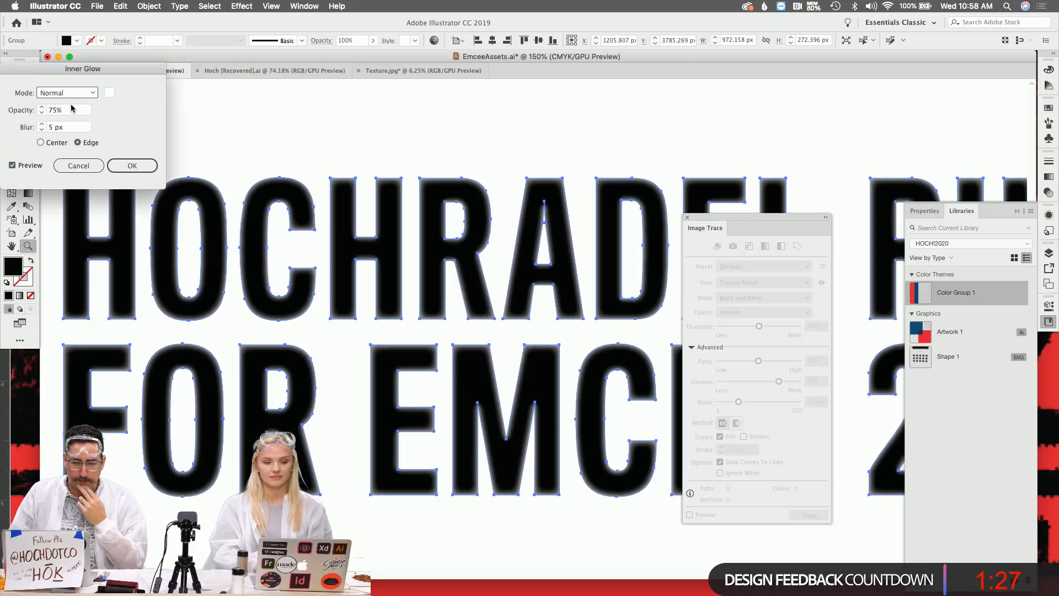
Try a dark red (8E2020) as the inner glow color
{"action": "left_click", "coordinate": [110, 94]}
{"action": "left_click", "coordinate": [221, 340]}
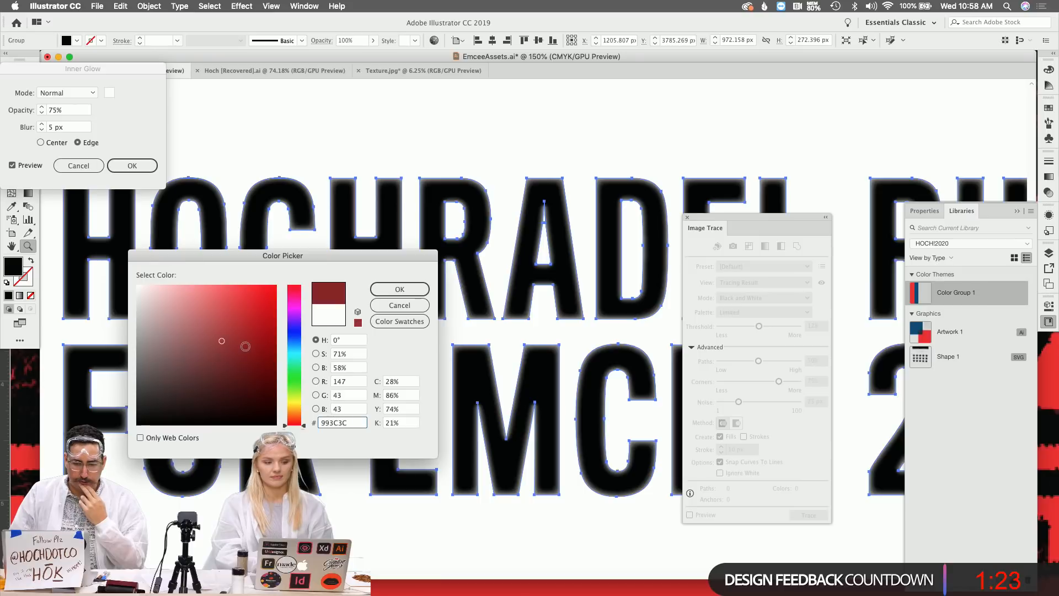
{"action": "left_click", "coordinate": [388, 292]}
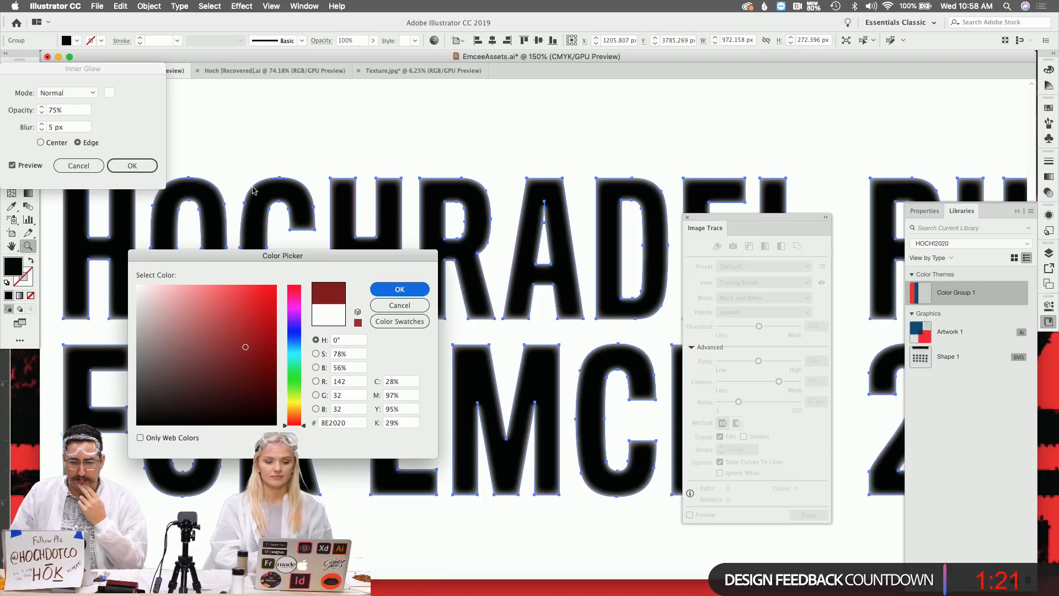
Make the inner glow start from the center of the letters and set its color to white (FFFFFF)
{"action": "double_click", "coordinate": [54, 128]}
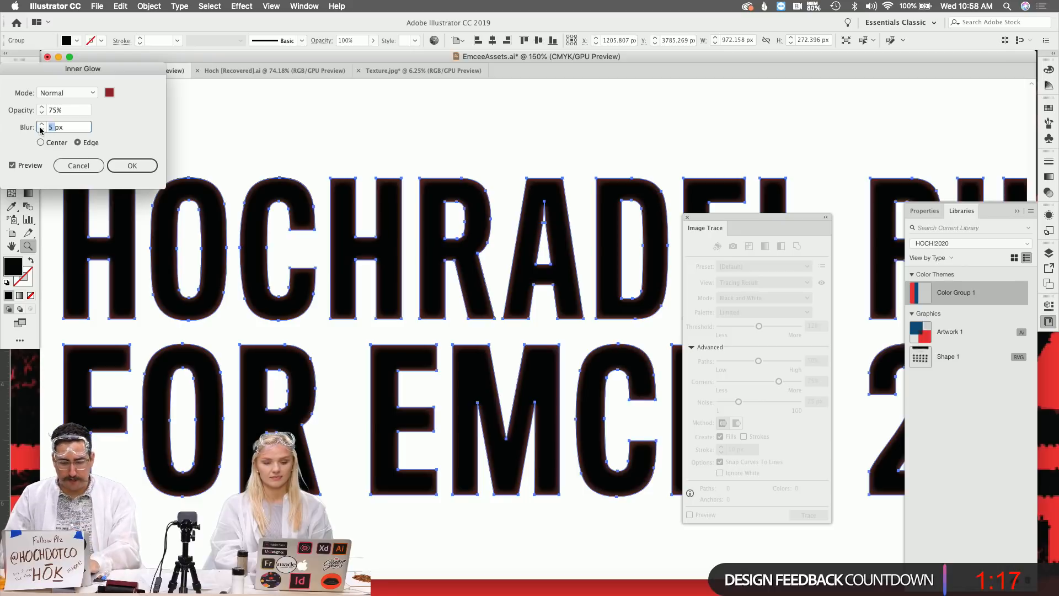
{"action": "left_click", "coordinate": [53, 145]}
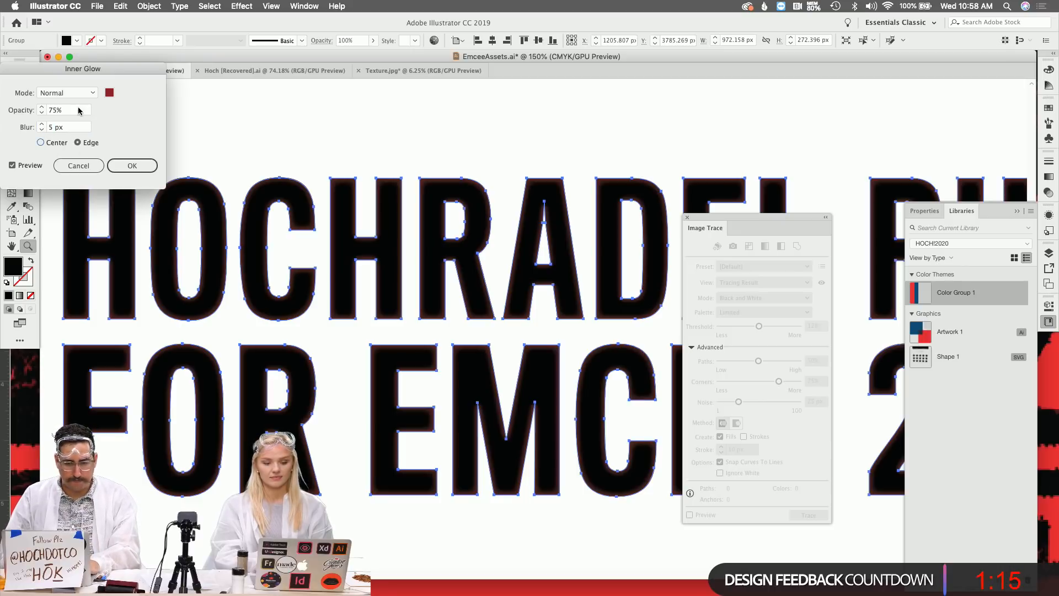
{"action": "left_click", "coordinate": [109, 93]}
{"action": "left_click_drag", "start_coordinate": [185, 305], "coordinate": [138, 289]}
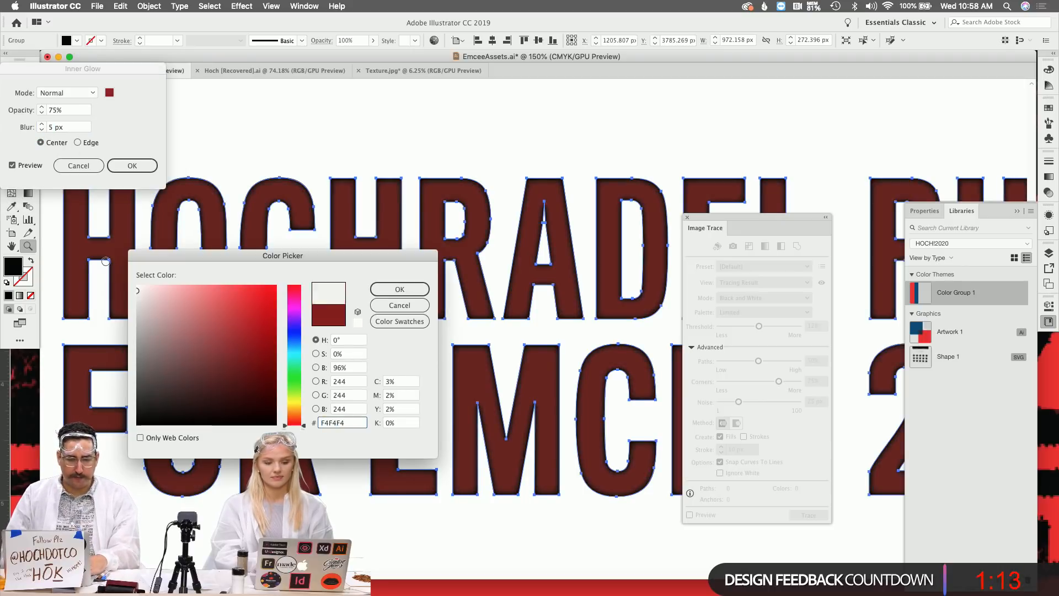
{"action": "left_click", "coordinate": [328, 314]}
{"action": "left_click", "coordinate": [138, 286]}
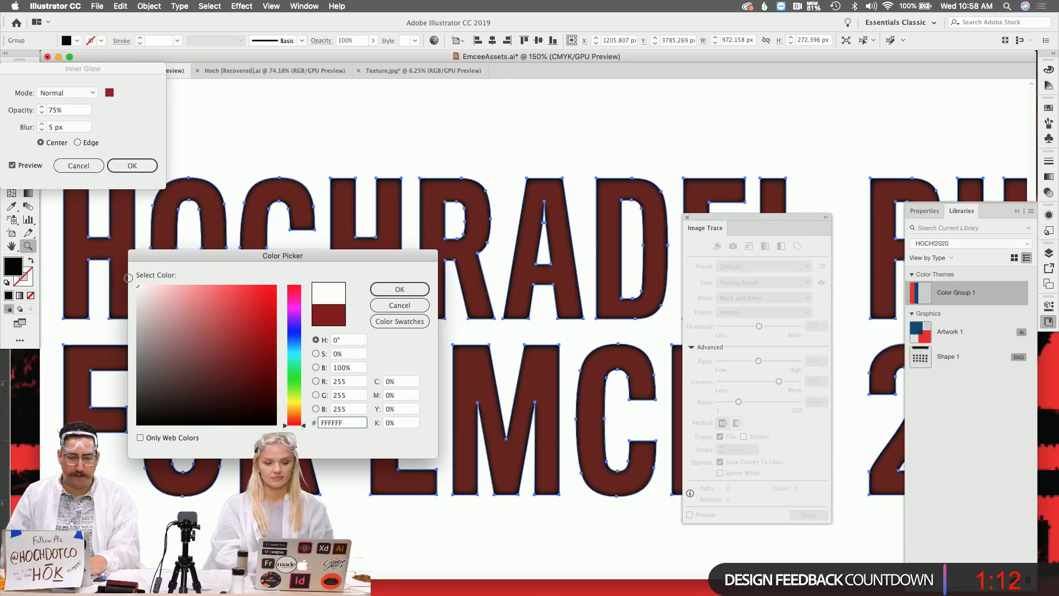
{"action": "left_click", "coordinate": [399, 289]}
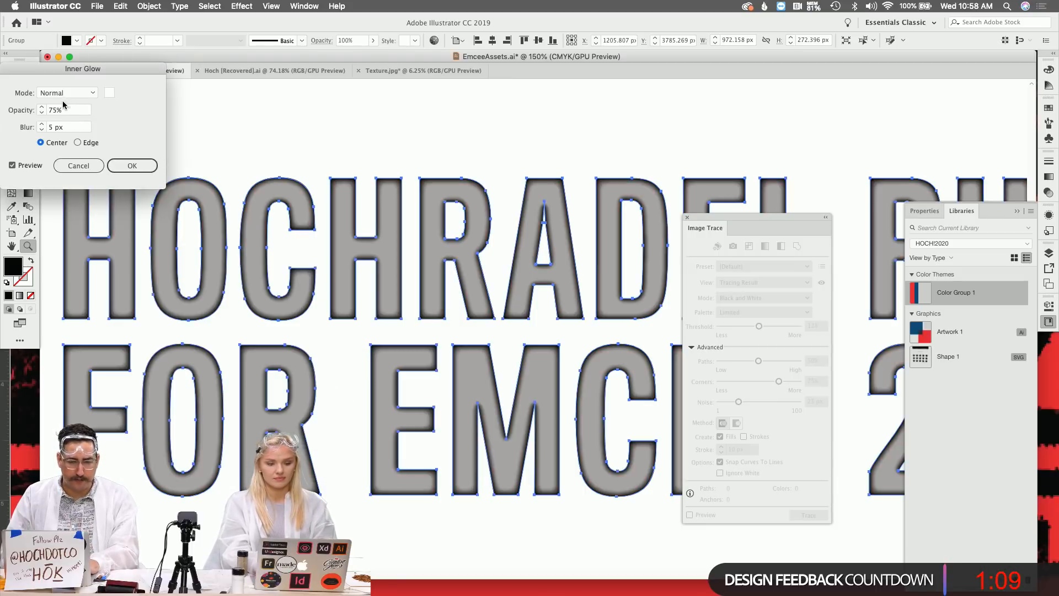
Keep the inner glow's blend mode at Normal, test lower blur amounts down to 2 px, and set the blur to 14 px
{"action": "left_click", "coordinate": [62, 94]}
{"action": "left_click", "coordinate": [62, 106]}
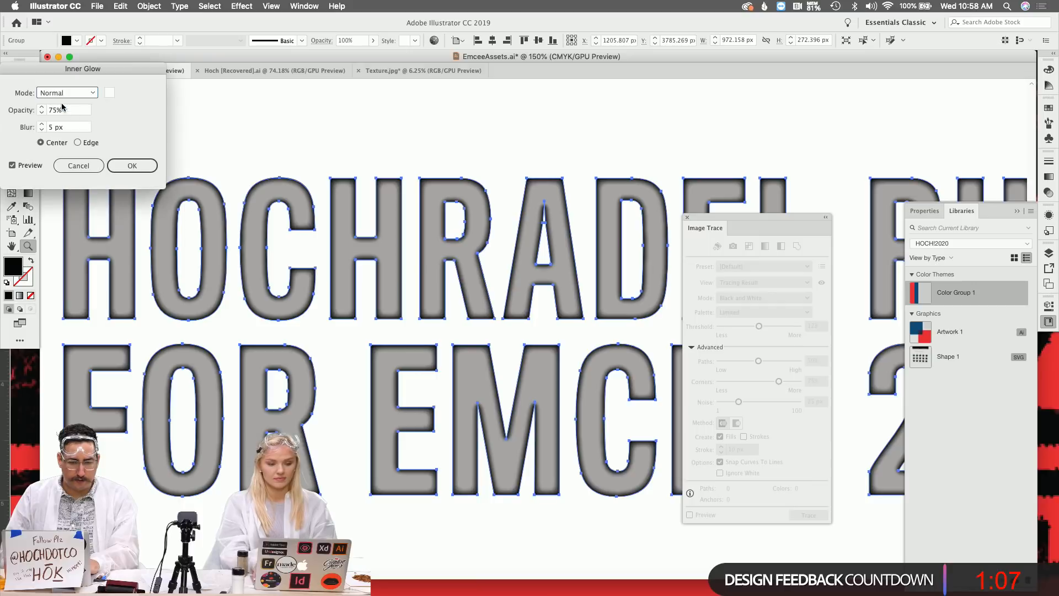
{"action": "left_click", "coordinate": [42, 124]}
{"action": "left_click", "coordinate": [42, 128]}
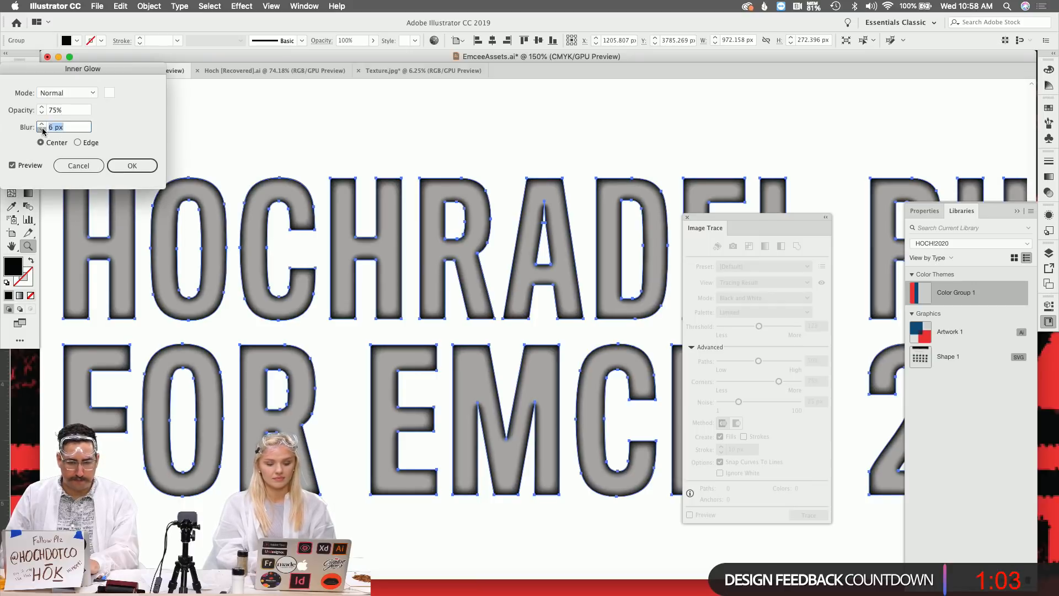
{"action": "left_click", "coordinate": [42, 128]}
{"action": "left_click", "coordinate": [42, 128]}
{"action": "left_click", "coordinate": [42, 128]}
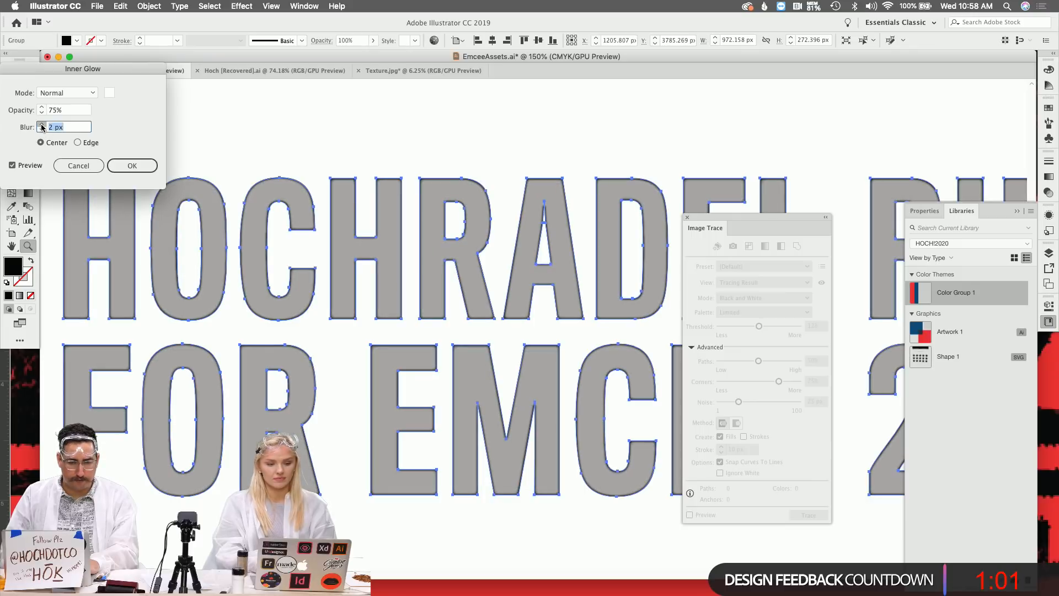
{"action": "left_click", "coordinate": [42, 125]}
{"action": "left_click", "coordinate": [42, 125]}
{"action": "left_click", "coordinate": [42, 126]}
{"action": "left_click", "coordinate": [42, 125]}
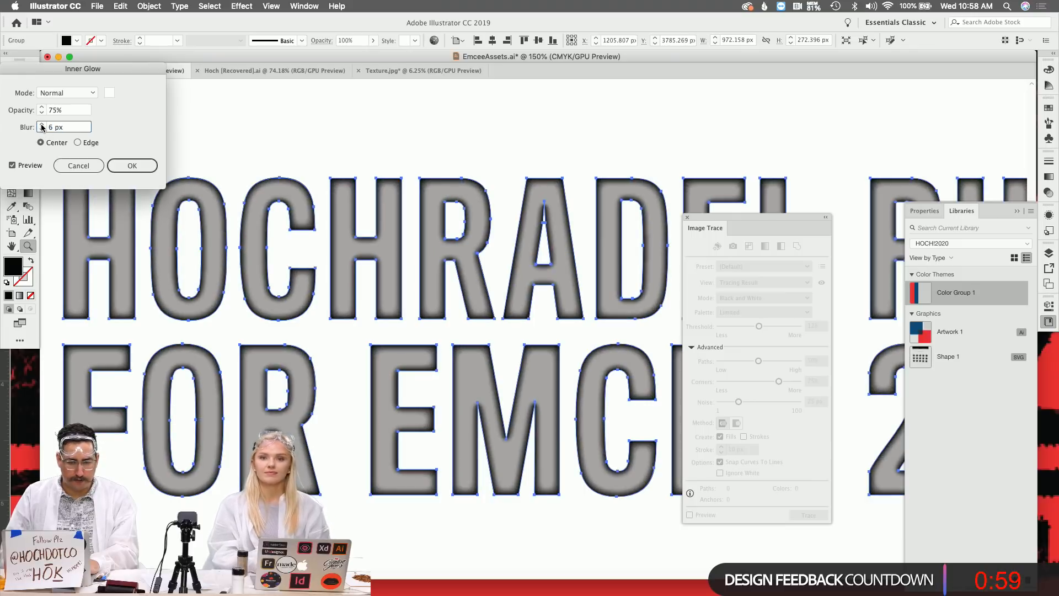
{"action": "left_click", "coordinate": [42, 125]}
{"action": "left_click", "coordinate": [42, 125]}
{"action": "left_click", "coordinate": [42, 125]}
{"action": "left_click", "coordinate": [42, 125]}
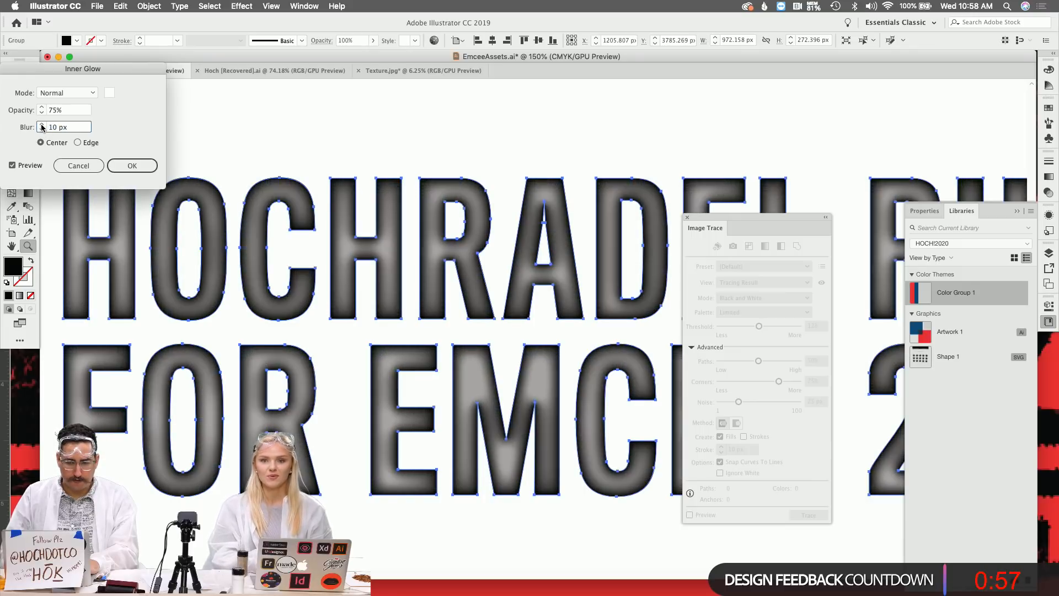
{"action": "left_click", "coordinate": [42, 125]}
{"action": "left_click", "coordinate": [41, 126]}
{"action": "left_click", "coordinate": [41, 125]}
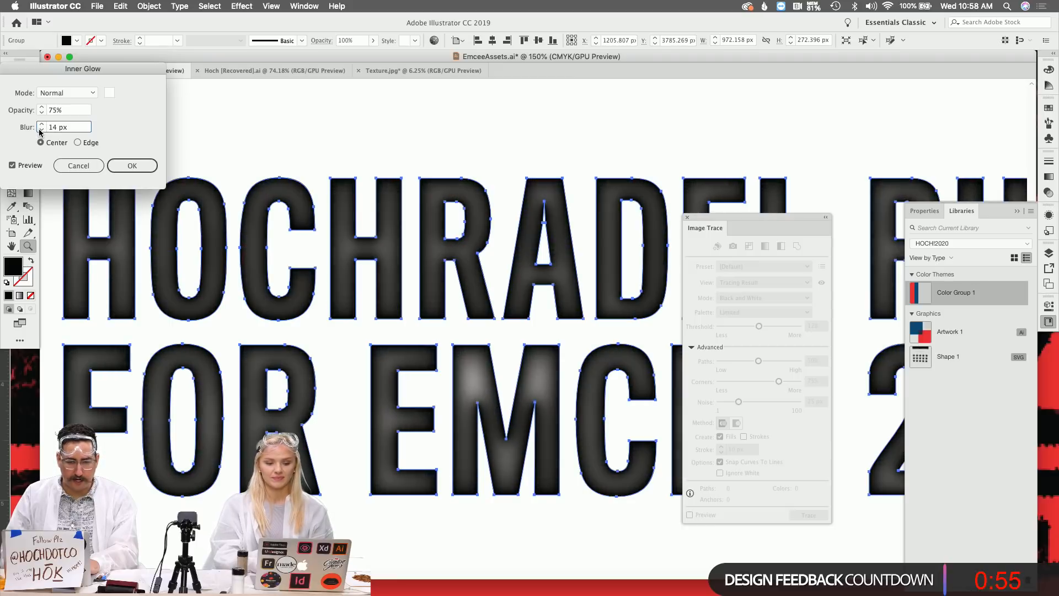
Apply the inner glow with a 12 px blur and rasterize the headline
{"action": "left_click", "coordinate": [41, 131]}
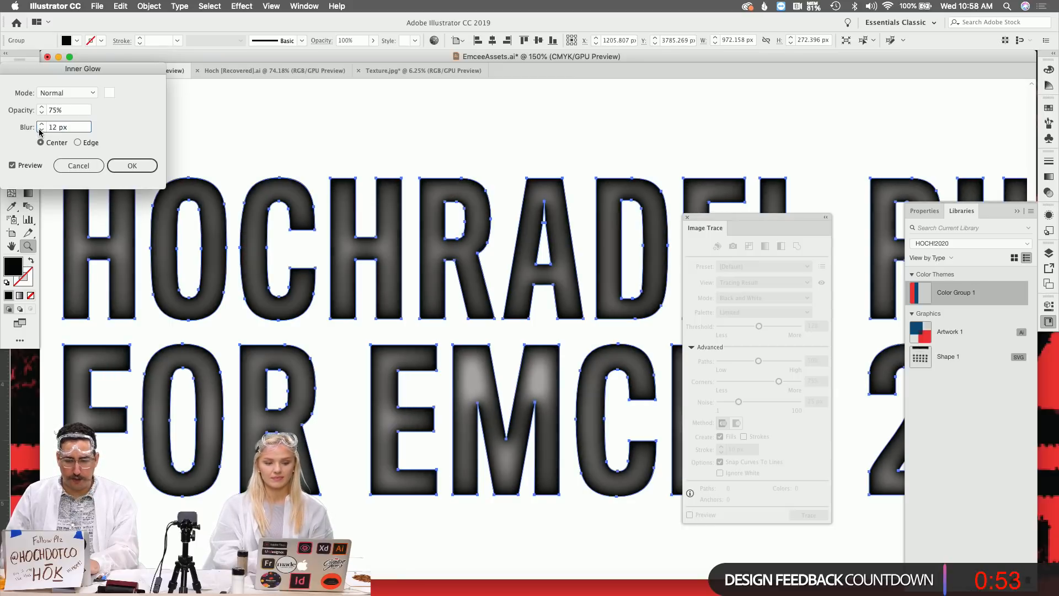
{"action": "left_click", "coordinate": [133, 164]}
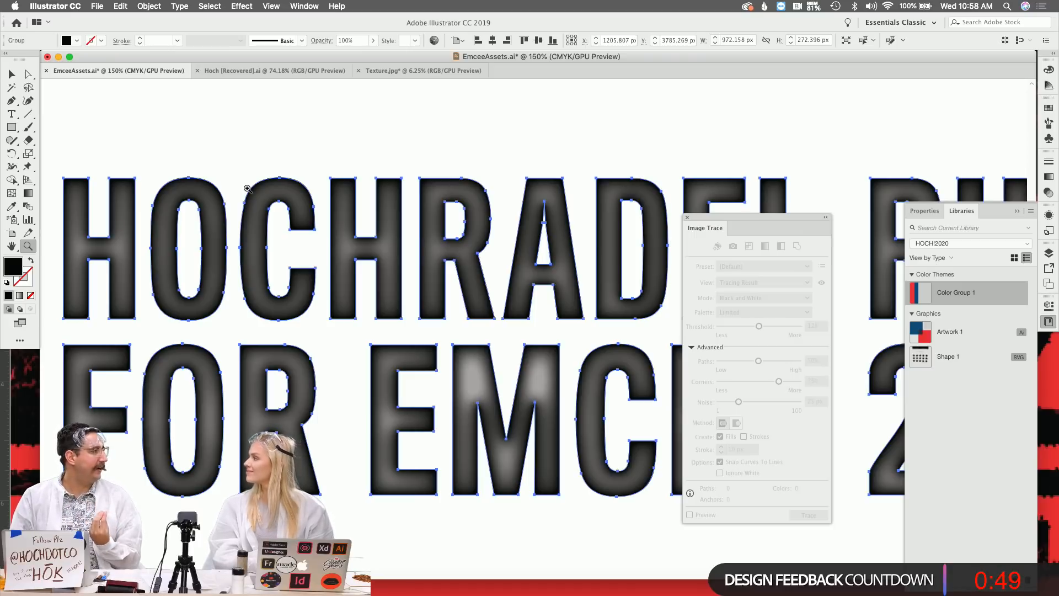
{"action": "left_click", "coordinate": [149, 7]}
{"action": "left_click", "coordinate": [166, 148]}
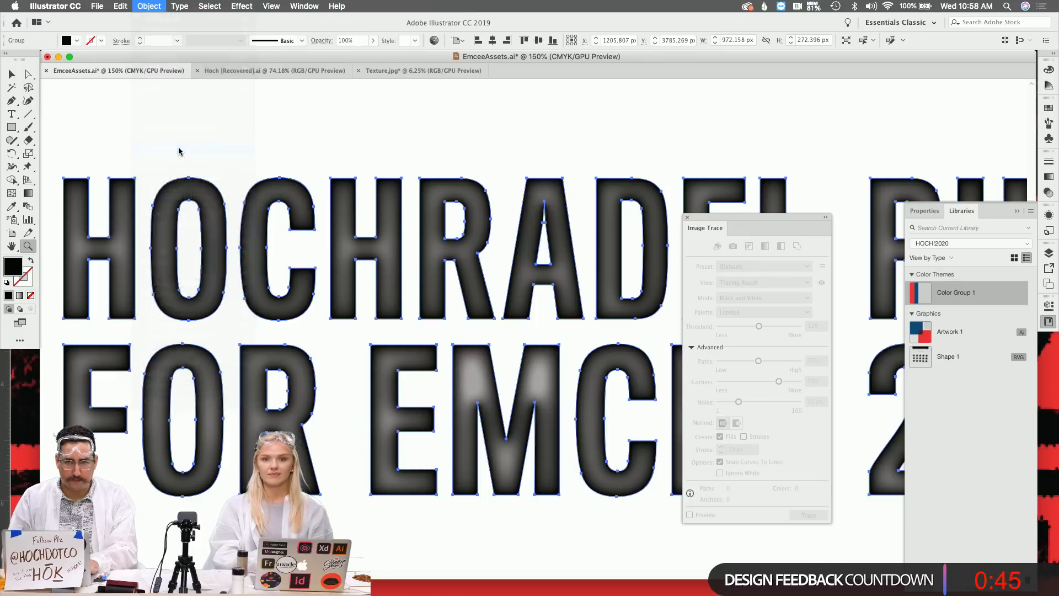
{"action": "left_click", "coordinate": [249, 271]}
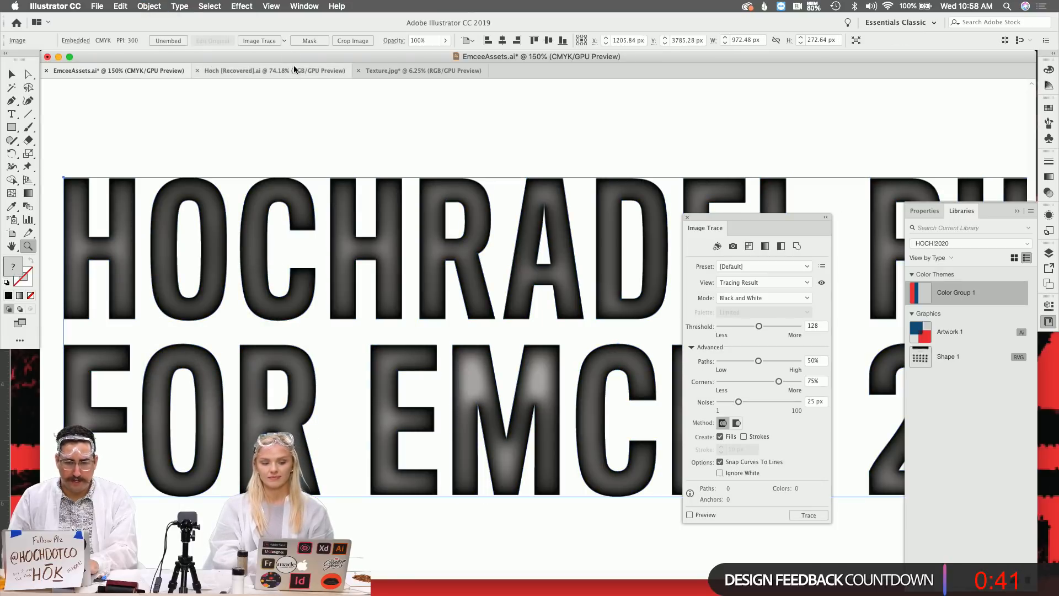
Try tracing the rasterized headline with the Halfton preset, and undo the trace
{"action": "left_click", "coordinate": [284, 40]}
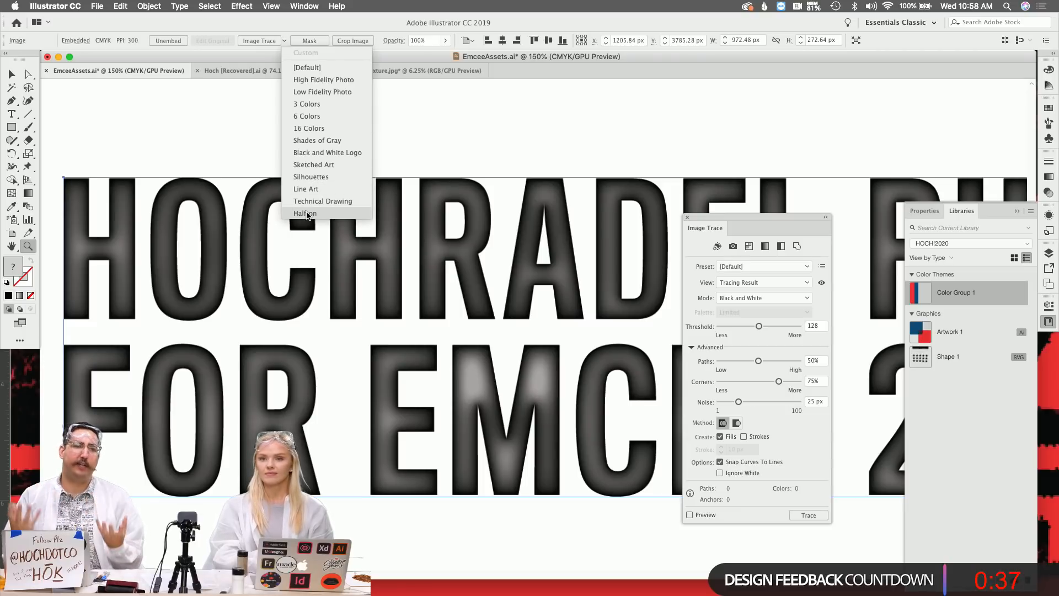
{"action": "left_click", "coordinate": [305, 213]}
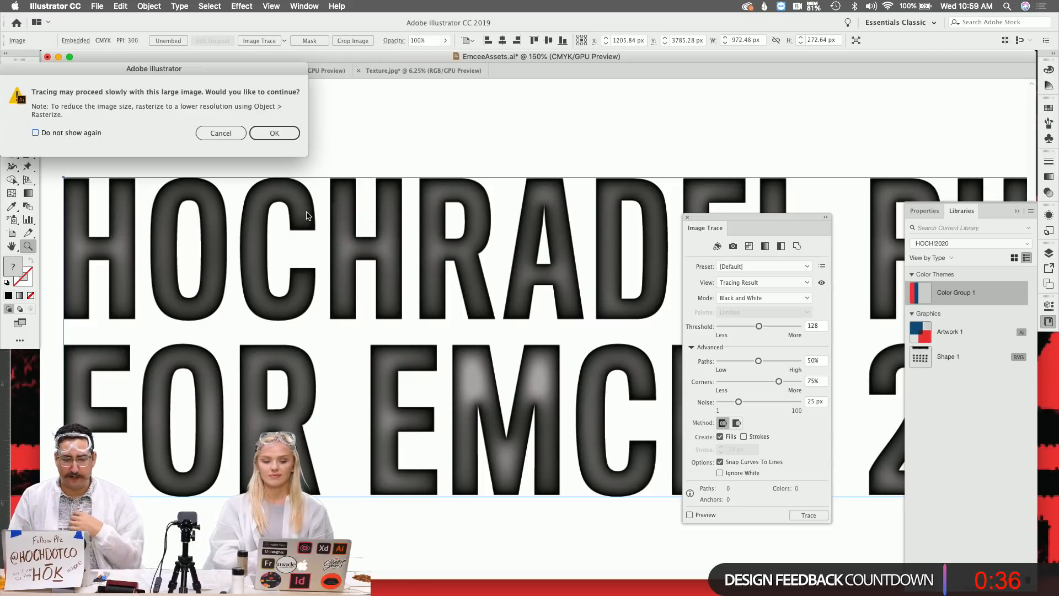
{"action": "left_click", "coordinate": [274, 133]}
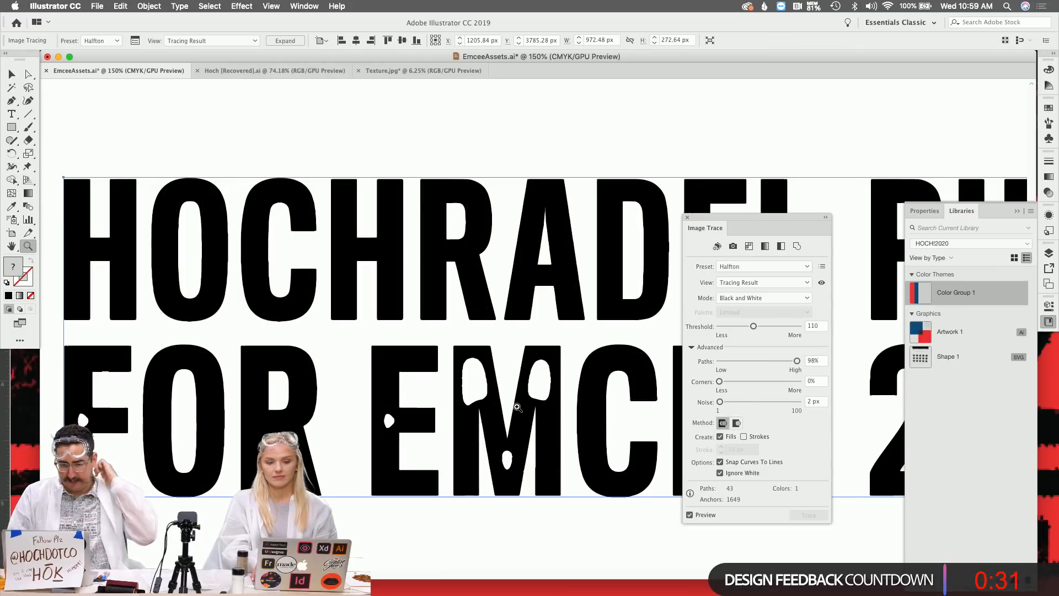
{"action": "key", "text": "super+z"}
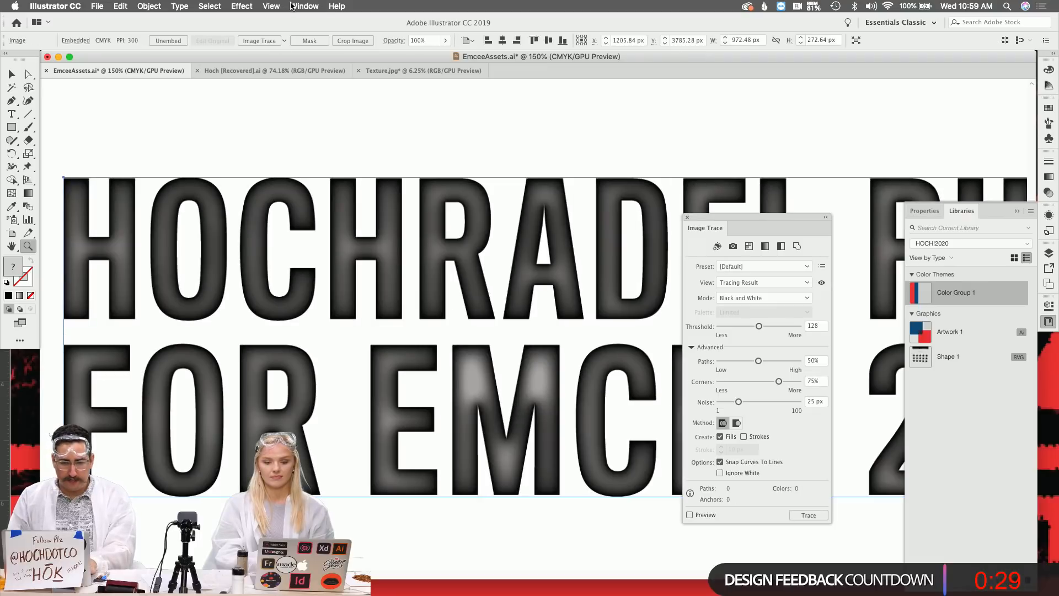
{"action": "left_click", "coordinate": [241, 6]}
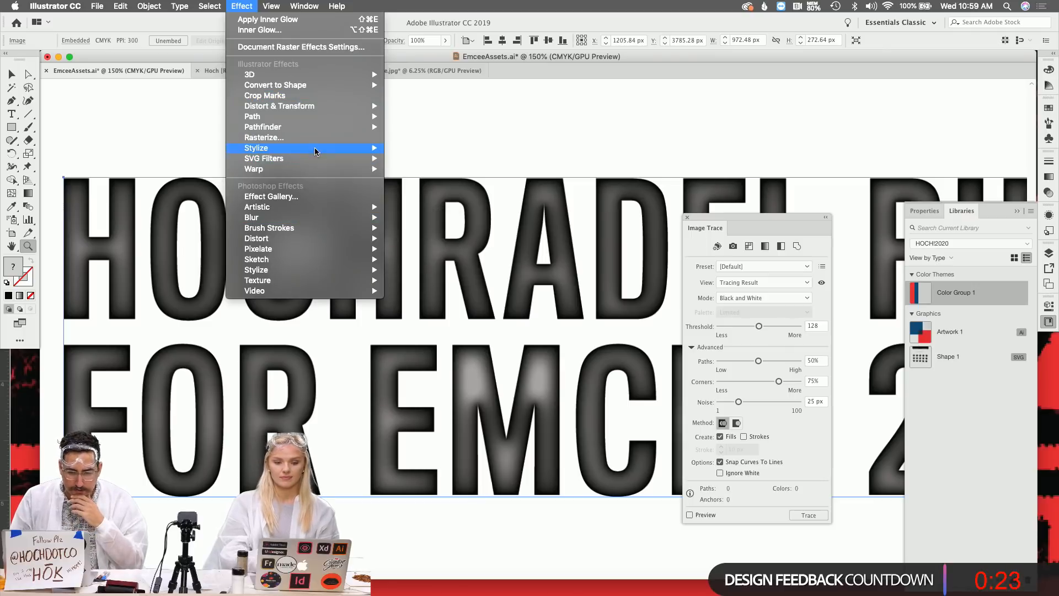
{"action": "mouse_move", "coordinate": [312, 150]}
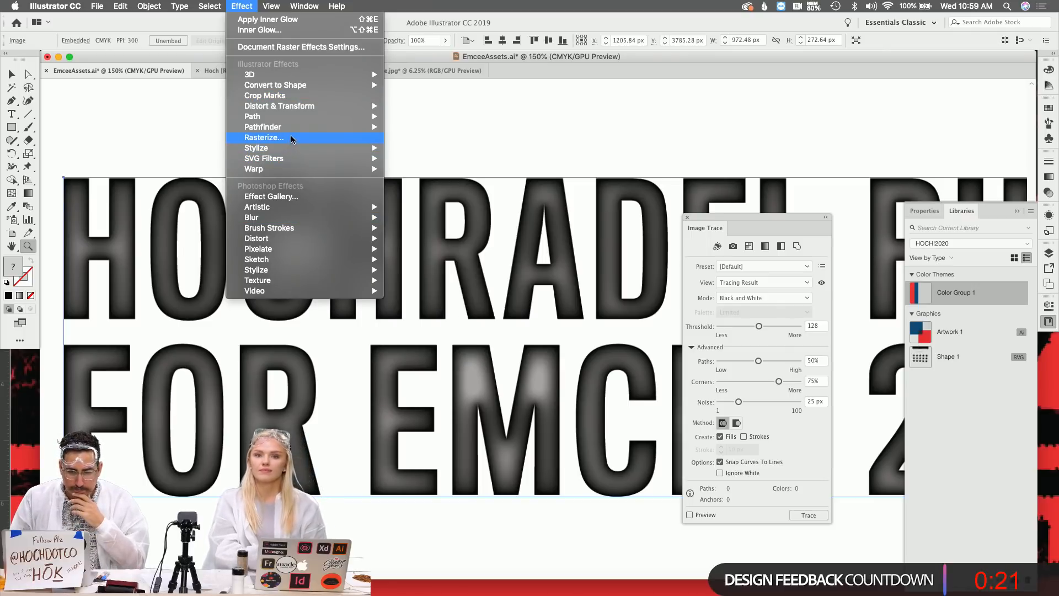
{"action": "mouse_move", "coordinate": [299, 253]}
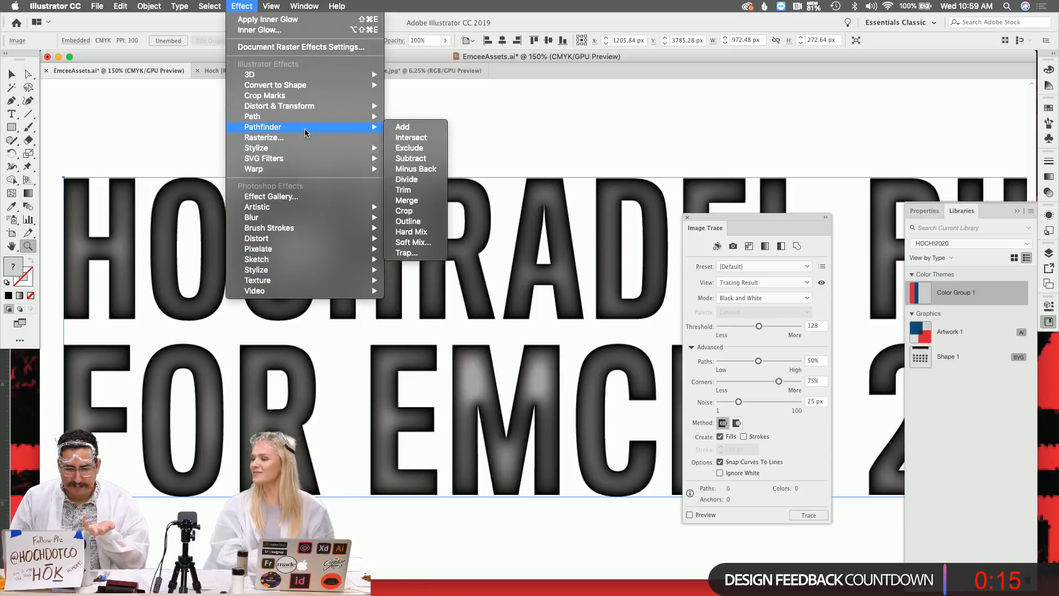
{"action": "mouse_move", "coordinate": [300, 126]}
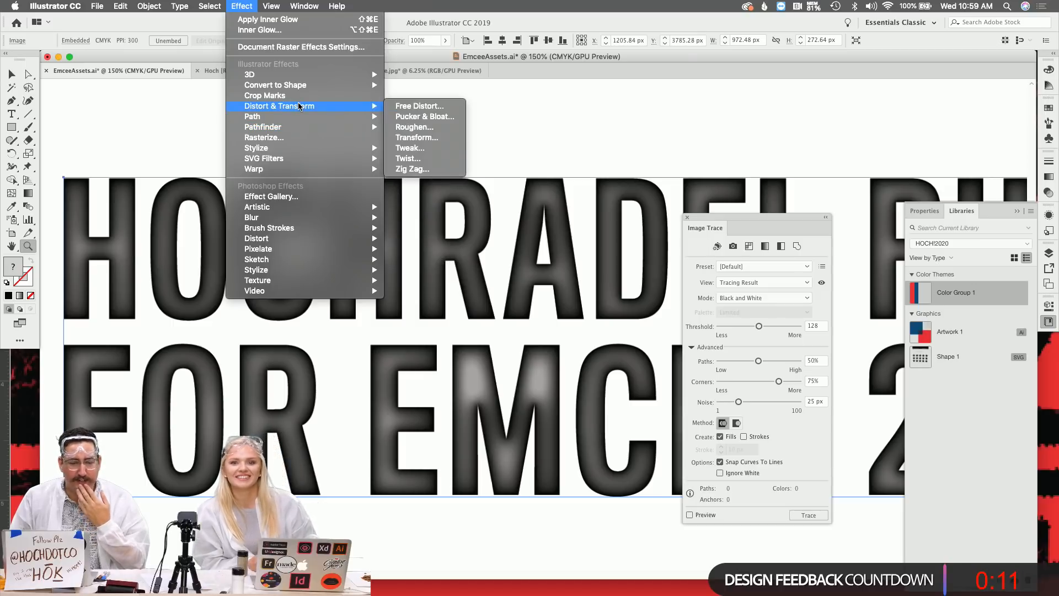
{"action": "mouse_move", "coordinate": [297, 75]}
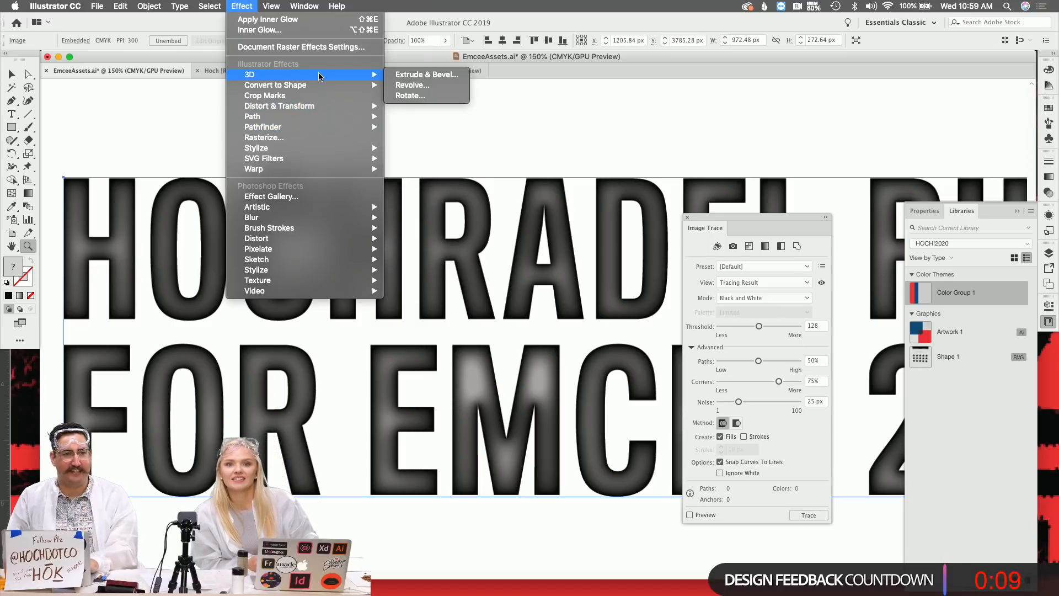
{"action": "left_click", "coordinate": [512, 99]}
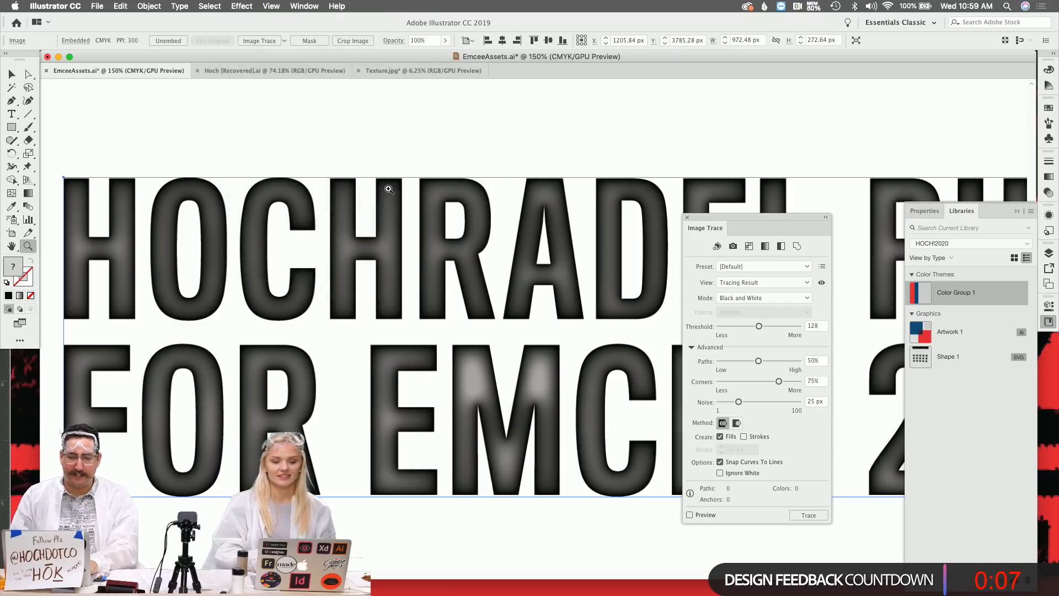
Image-trace the rasterized headline with the Halfton preset and lower the threshold to 49
{"action": "left_click", "coordinate": [284, 42]}
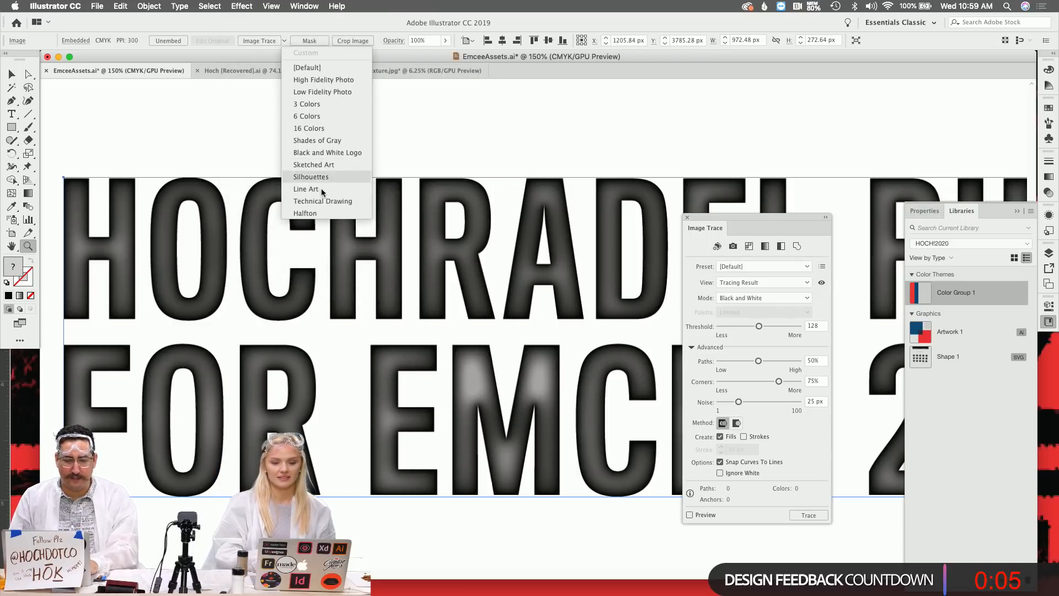
{"action": "left_click", "coordinate": [327, 215]}
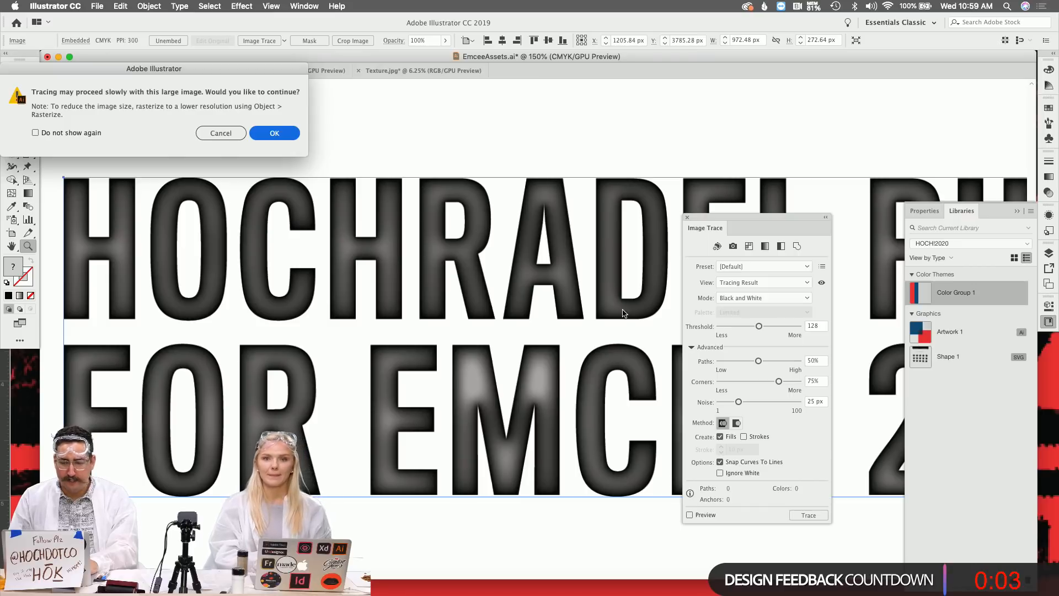
{"action": "key", "text": "Return"}
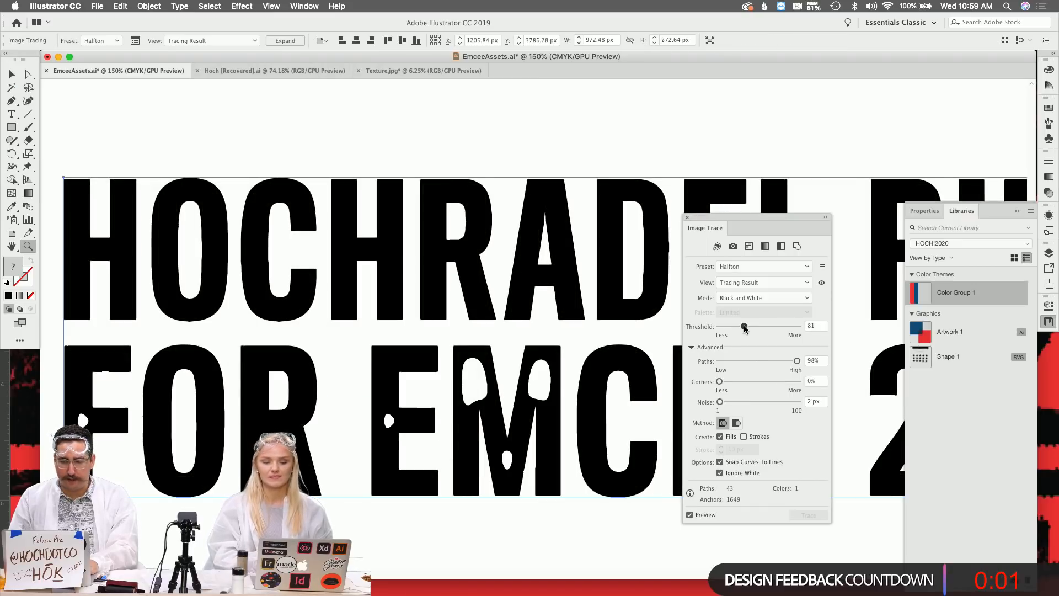
{"action": "left_click", "coordinate": [734, 326]}
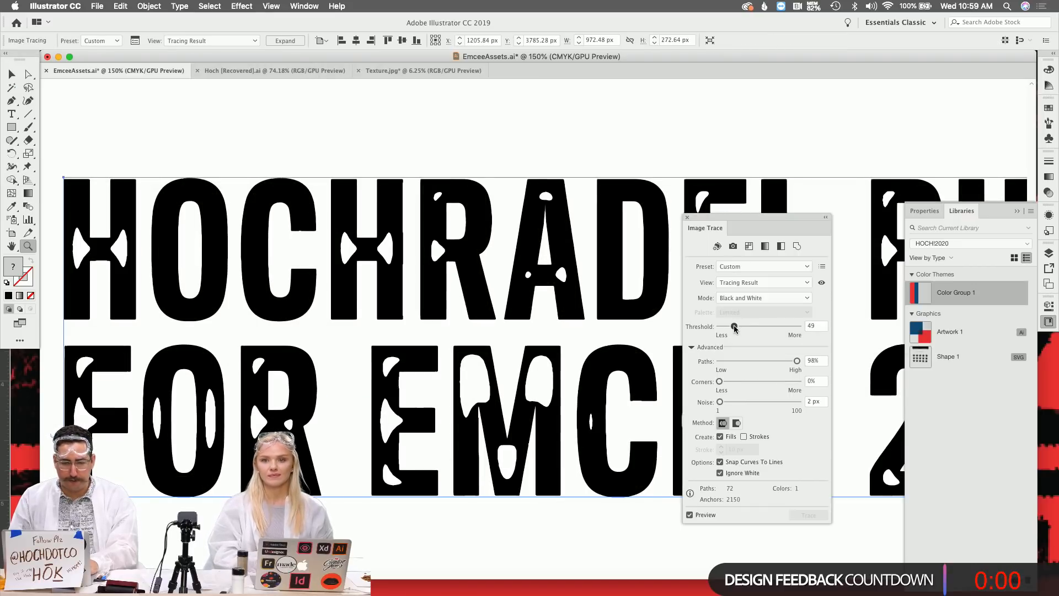
{"action": "left_click", "coordinate": [687, 217]}
{"action": "key", "text": "super+minus"}
{"action": "key", "text": "super+minus"}
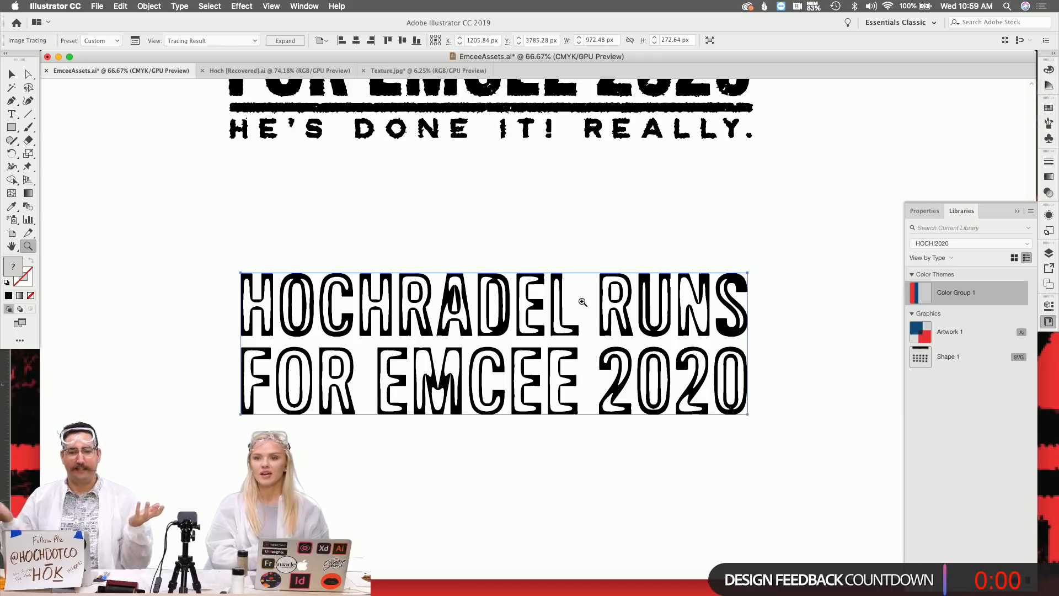
Recolor the PRINTED title in the topic list with the blue sampled from the STAMPED title
{"action": "scroll", "coordinate": [583, 302], "scroll_direction": "up", "scroll_amount": 4}
{"action": "scroll", "coordinate": [582, 302], "scroll_direction": "up", "scroll_amount": 10}
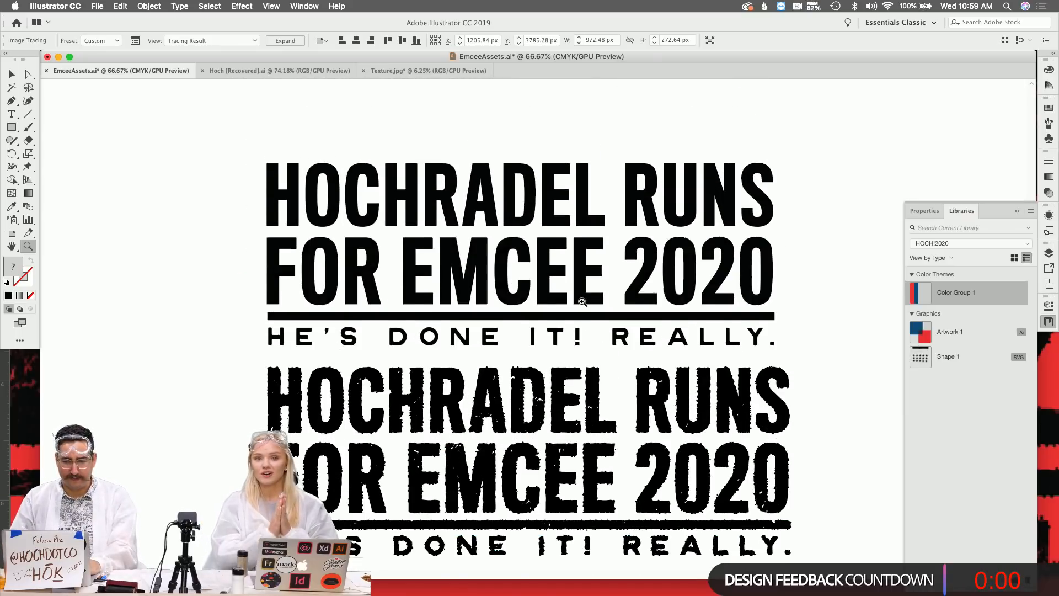
{"action": "scroll", "coordinate": [582, 302], "scroll_direction": "up", "scroll_amount": 8}
{"action": "scroll", "coordinate": [582, 301], "scroll_direction": "left", "scroll_amount": 3}
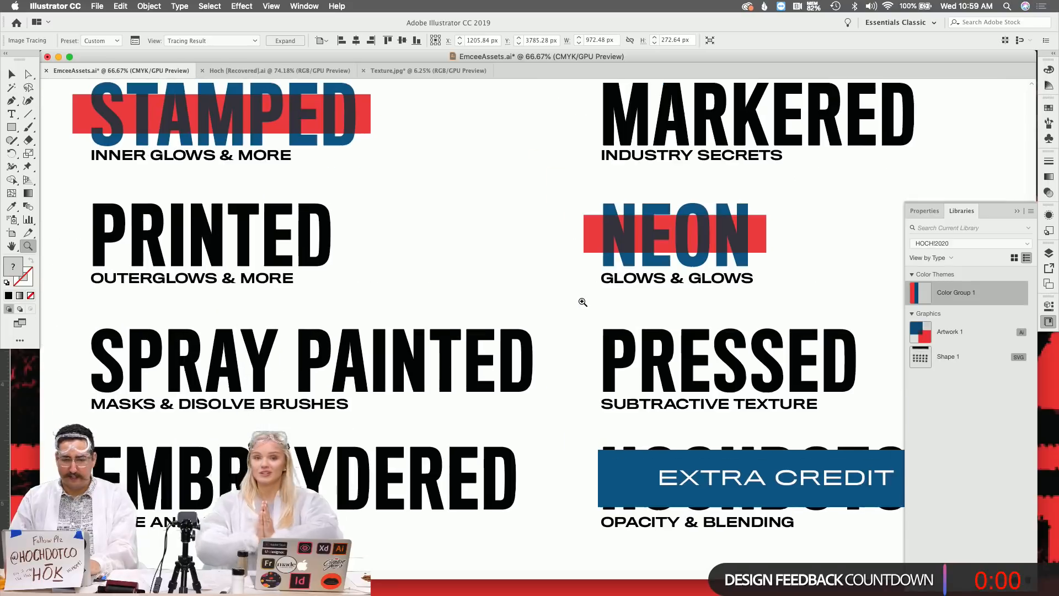
{"action": "key", "text": "v"}
{"action": "left_click", "coordinate": [349, 237]}
{"action": "key", "text": "i"}
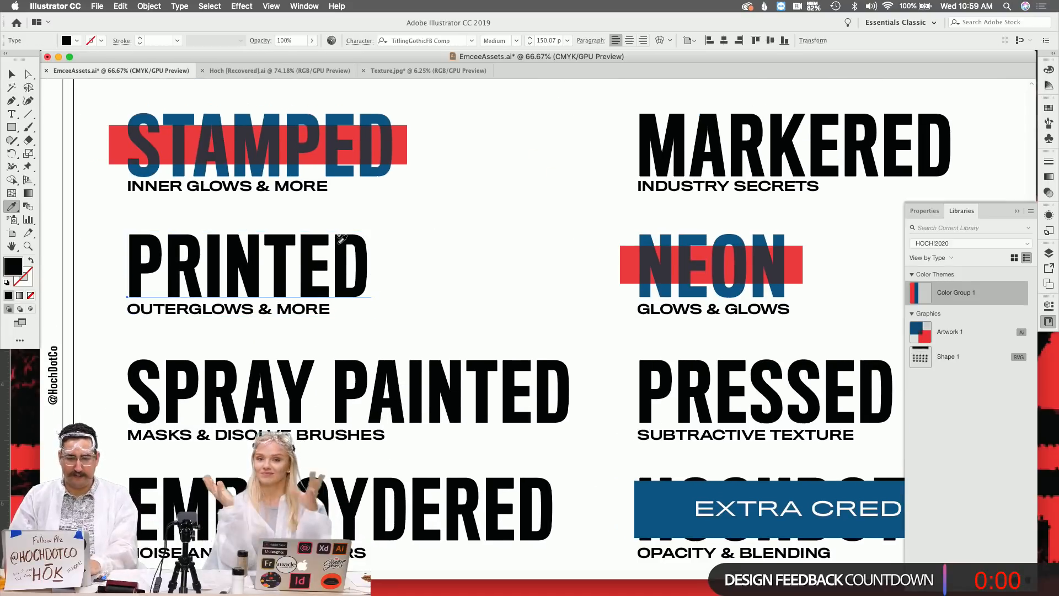
{"action": "left_click", "coordinate": [350, 116]}
Place a copy of the red strike-through bar from STAMPED over the PRINTED title and deselect it
{"action": "key", "text": "v"}
{"action": "left_click_drag", "start_coordinate": [388, 147], "coordinate": [379, 265]}
{"action": "left_click", "coordinate": [453, 261]}
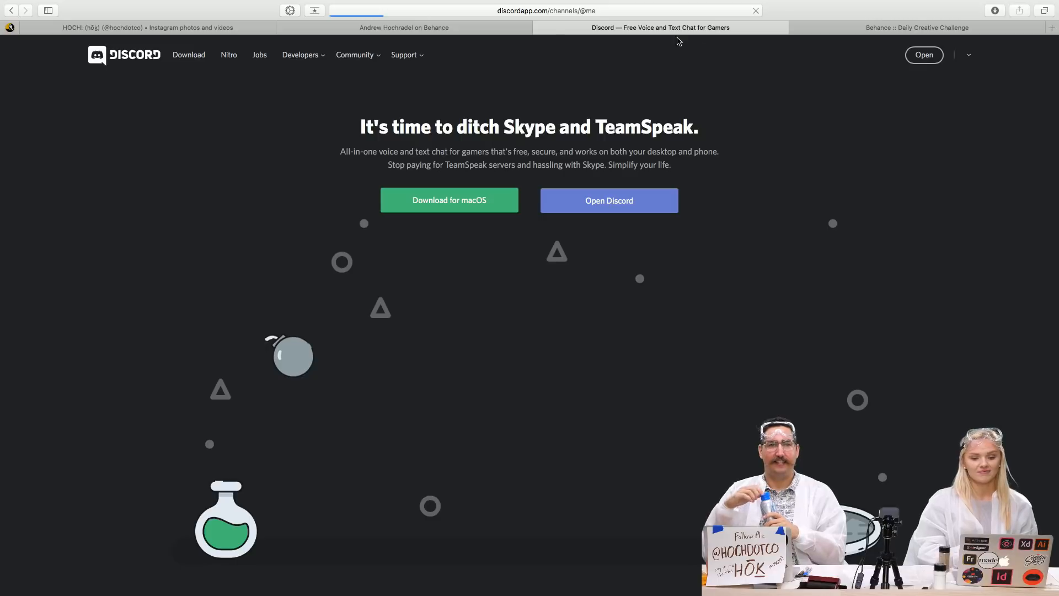
{"action": "left_click", "coordinate": [611, 12]}
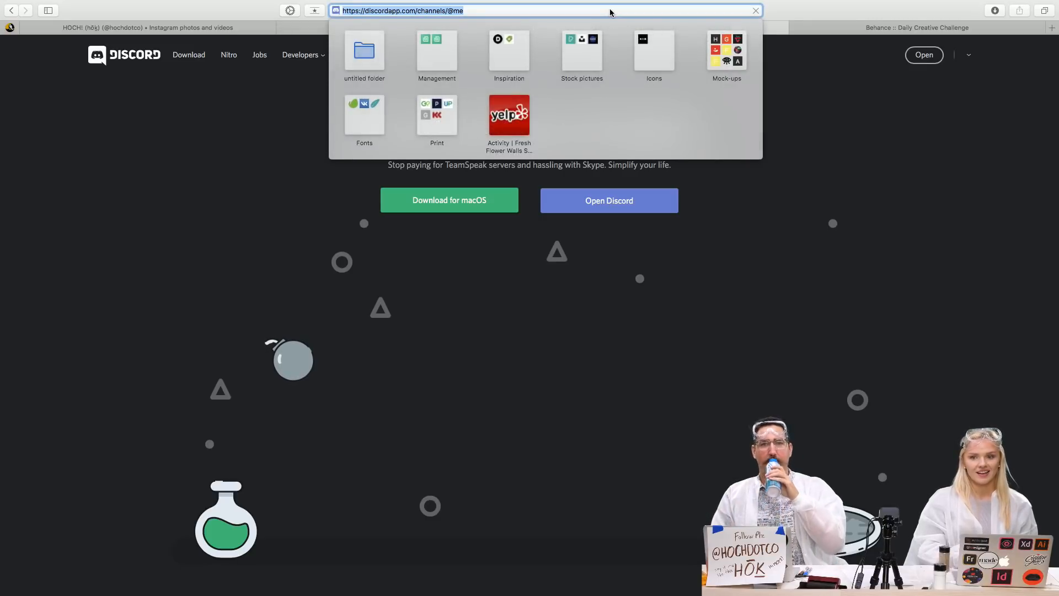
{"action": "key", "text": "Return"}
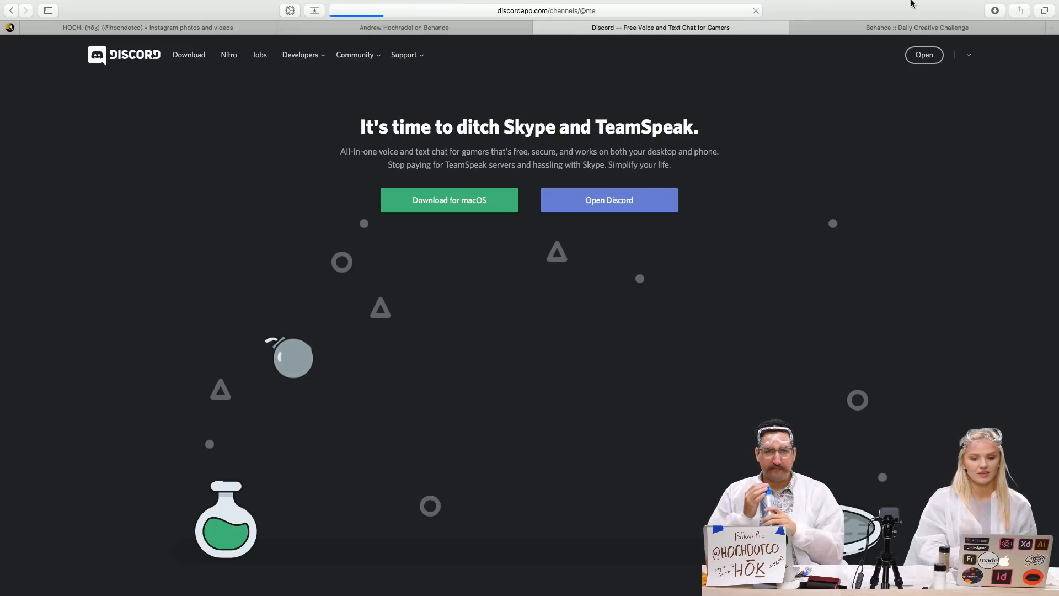
{"action": "mouse_move", "coordinate": [789, 3]}
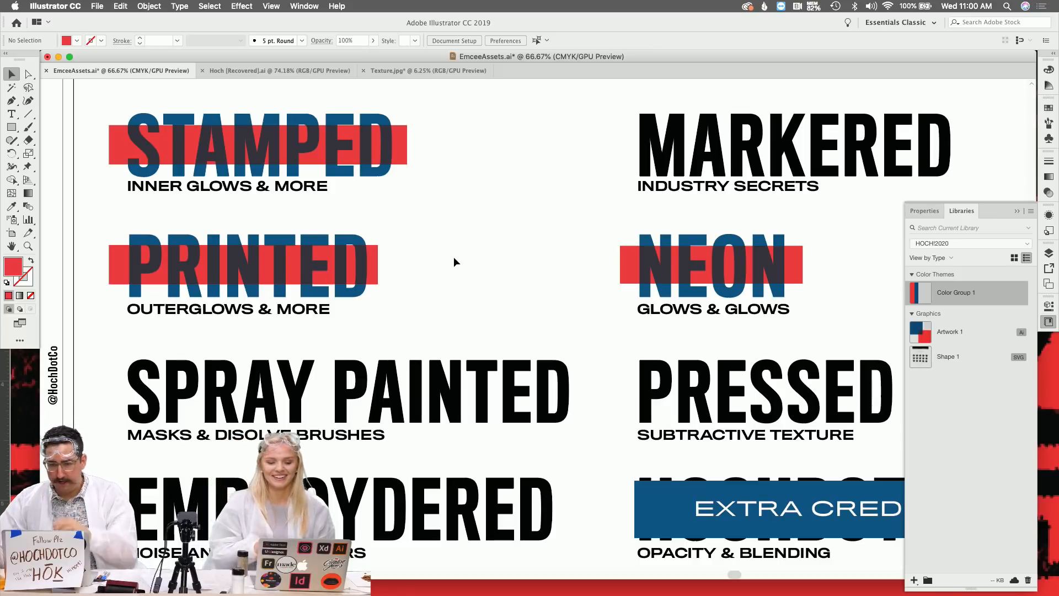
Open Chrome from a system search and enlarge its window to fill the screen
{"action": "key", "text": "super+space"}
{"action": "type", "text": "ch"}
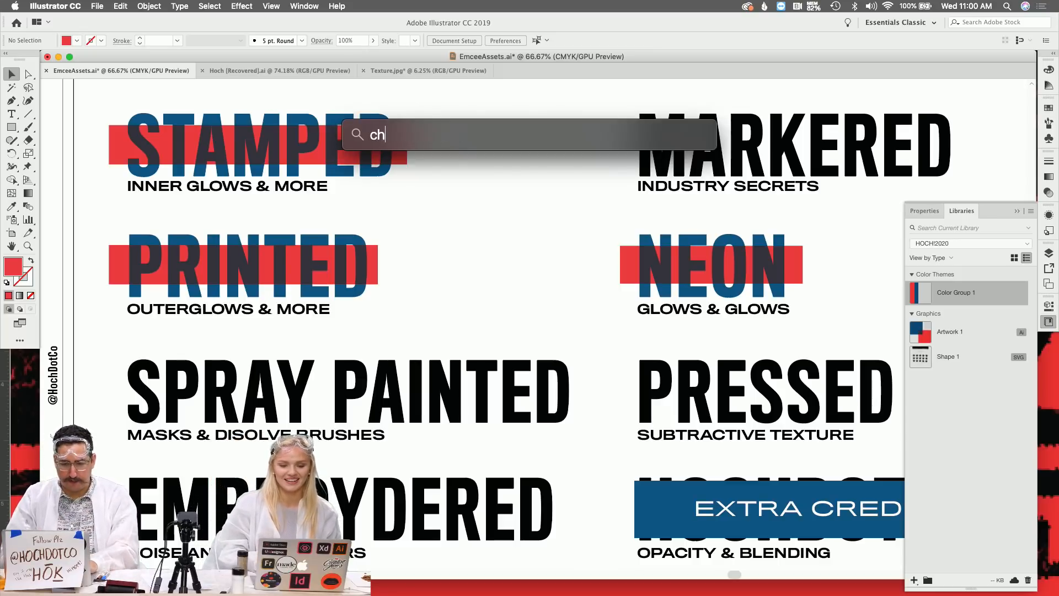
{"action": "type", "text": "rome"}
{"action": "key", "text": "Return"}
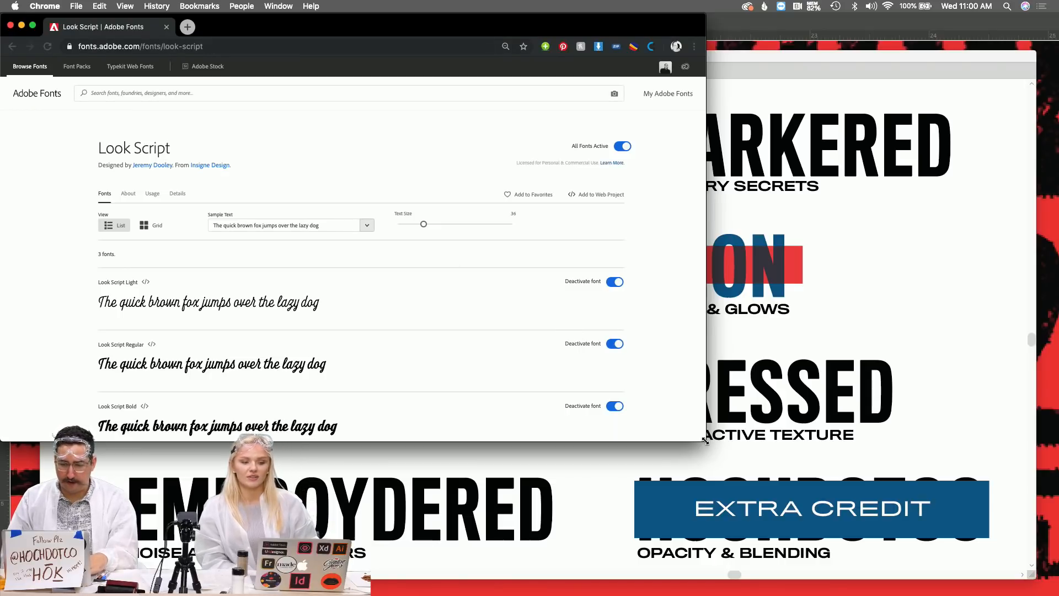
{"action": "left_click_drag", "start_coordinate": [705, 440], "coordinate": [1058, 595]}
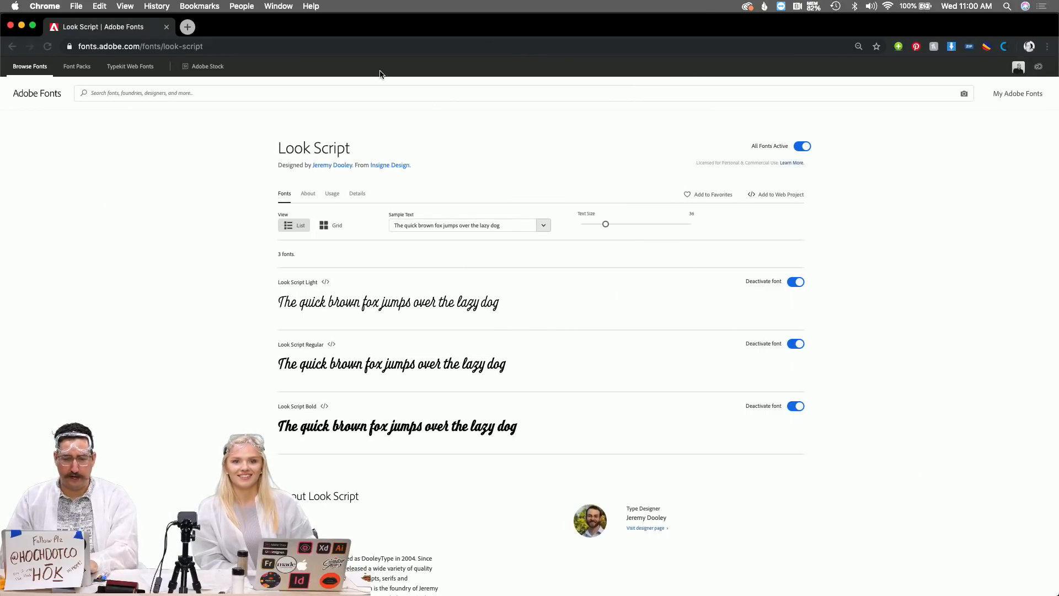
Enter discordapp/channel as the web address in Chrome
{"action": "left_click", "coordinate": [296, 46]}
{"action": "type", "text": "disco"}
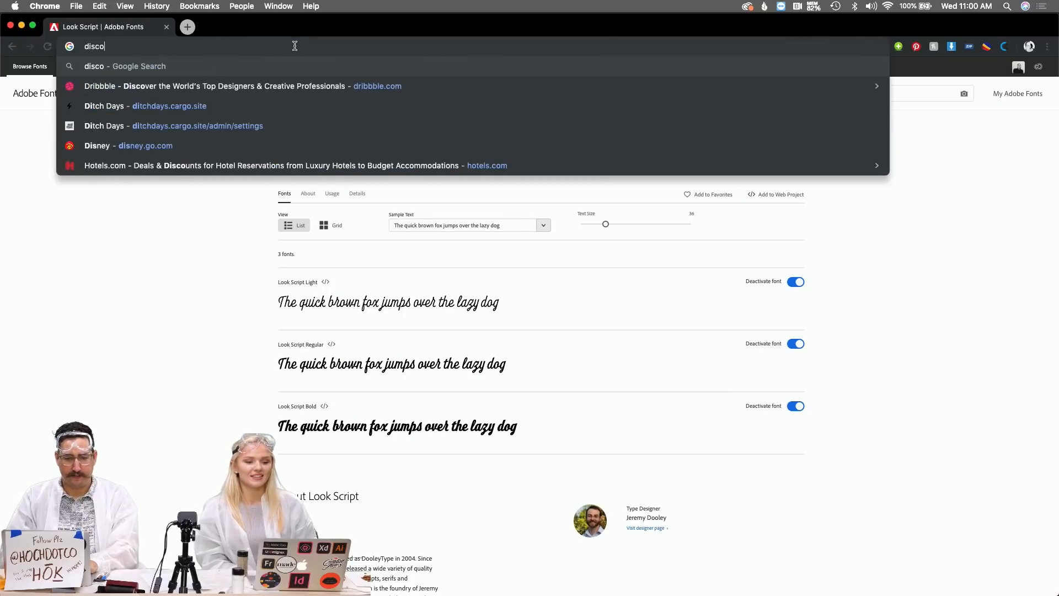
{"action": "type", "text": "rdapp/c"}
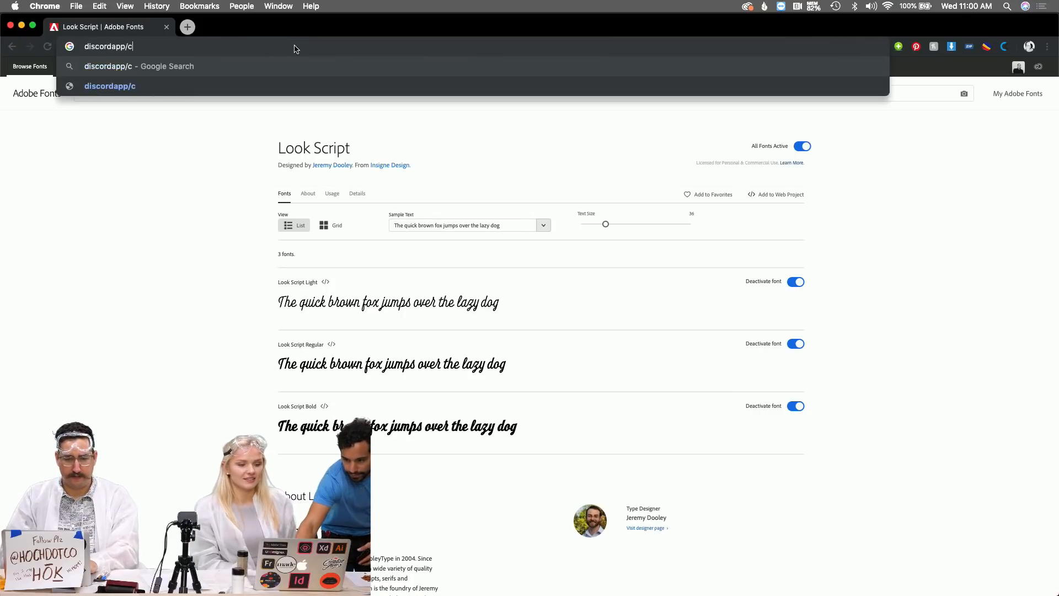
{"action": "type", "text": "hanels"}
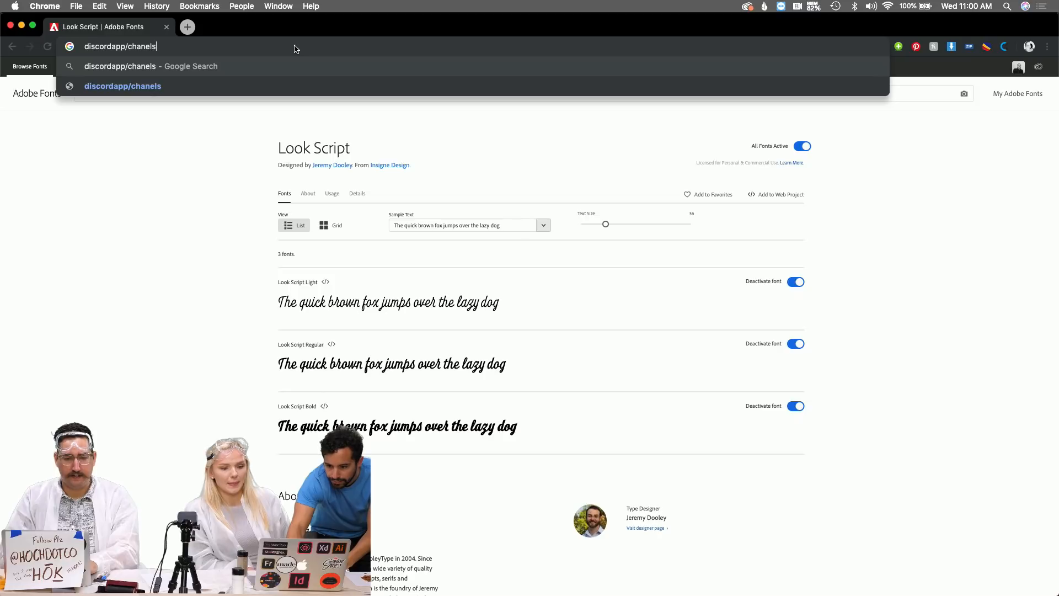
{"action": "key", "text": "BackSpace"}
{"action": "key", "text": "BackSpace"}
{"action": "type", "text": "el"}
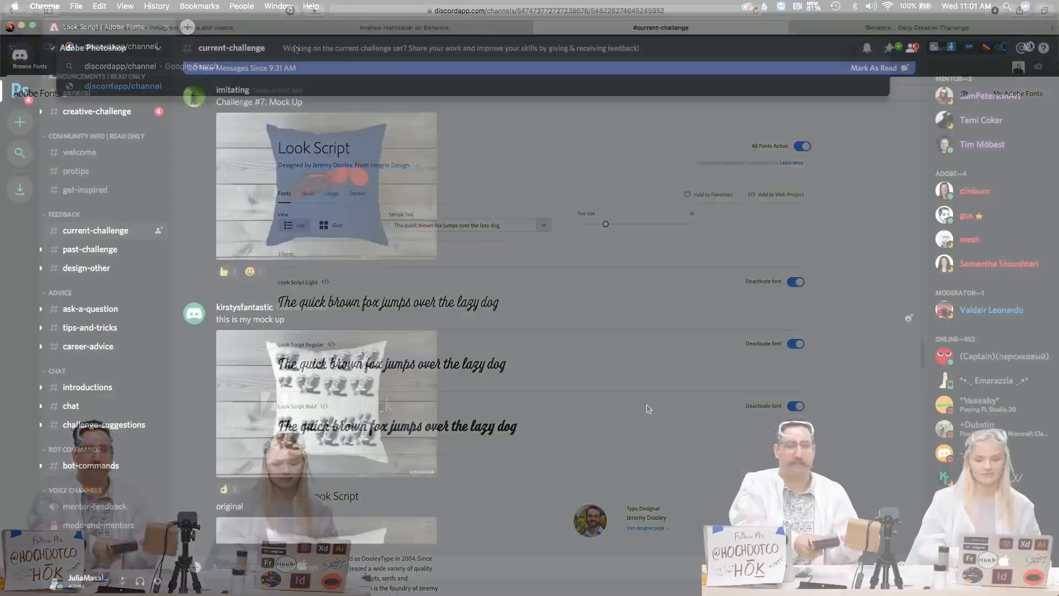
Go to the latest posts in Discord's current-challenge channel and enlarge the pillow mock-up with the blue-haired portrait
{"action": "scroll", "coordinate": [649, 408], "scroll_direction": "down", "scroll_amount": 10}
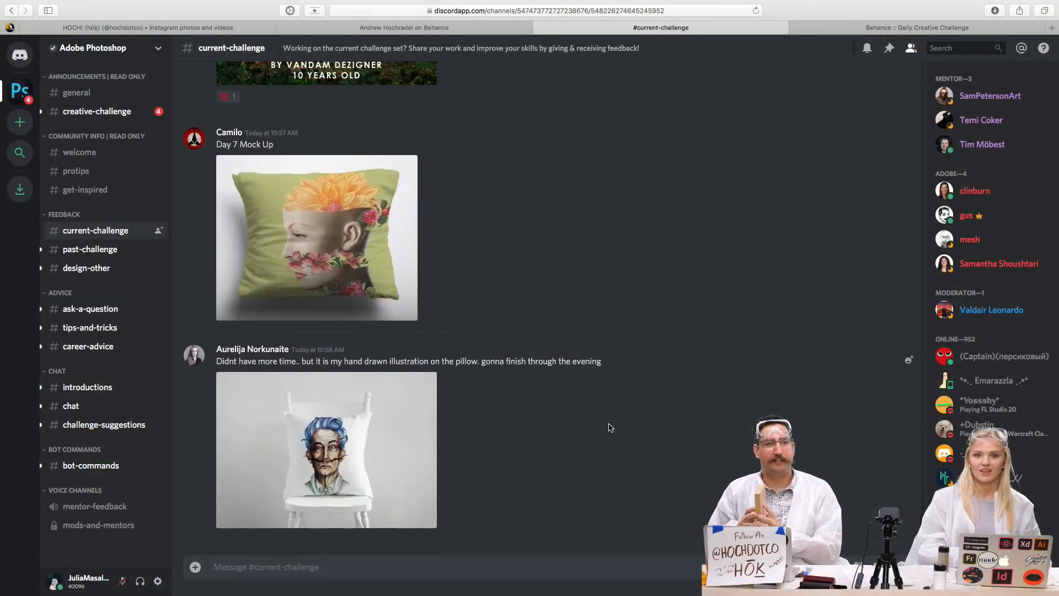
{"action": "left_click", "coordinate": [395, 453]}
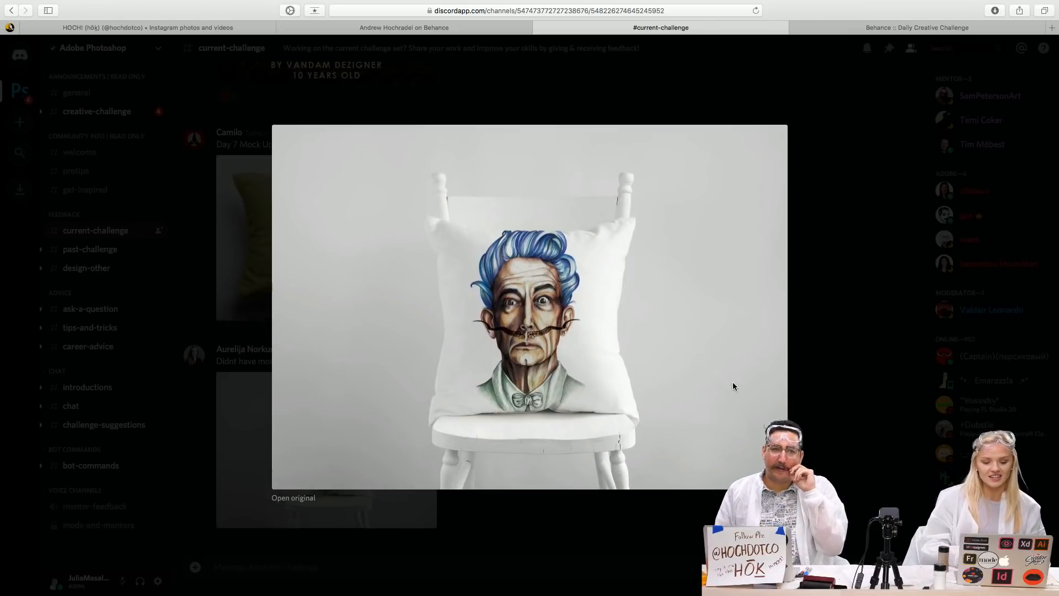
Examine the blue-haired portrait on the white pillow mock-up up close and close the enlarged image
{"action": "scroll", "coordinate": [732, 382], "scroll_direction": "up", "scroll_amount": 3}
{"action": "scroll", "coordinate": [732, 382], "scroll_direction": "left", "scroll_amount": 2}
{"action": "scroll", "coordinate": [732, 381], "scroll_direction": "up", "scroll_amount": 2}
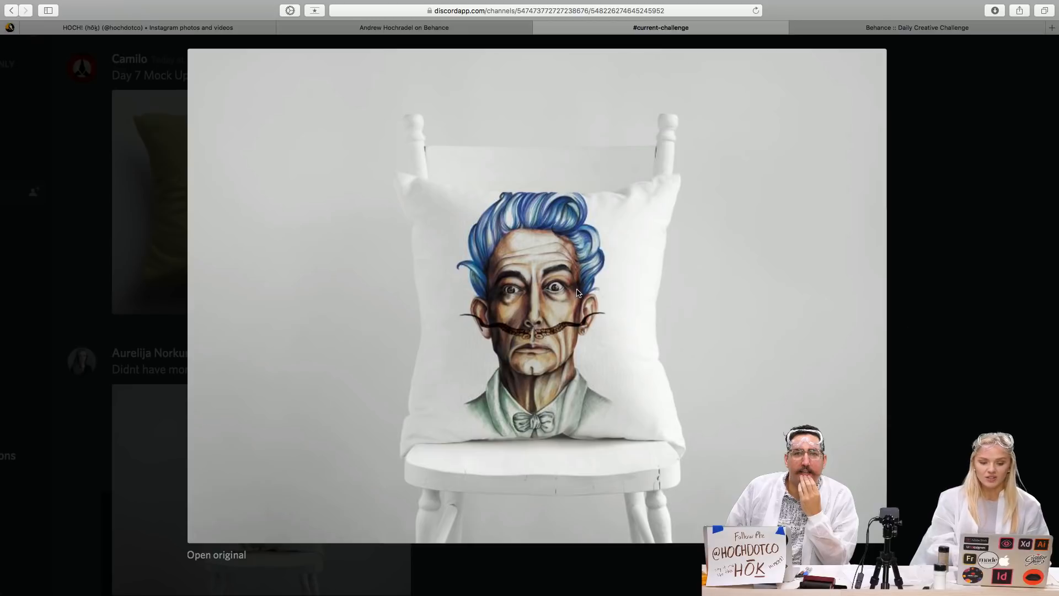
{"action": "scroll", "coordinate": [557, 324], "scroll_direction": "up", "scroll_amount": 2}
{"action": "scroll", "coordinate": [557, 323], "scroll_direction": "down", "scroll_amount": 4}
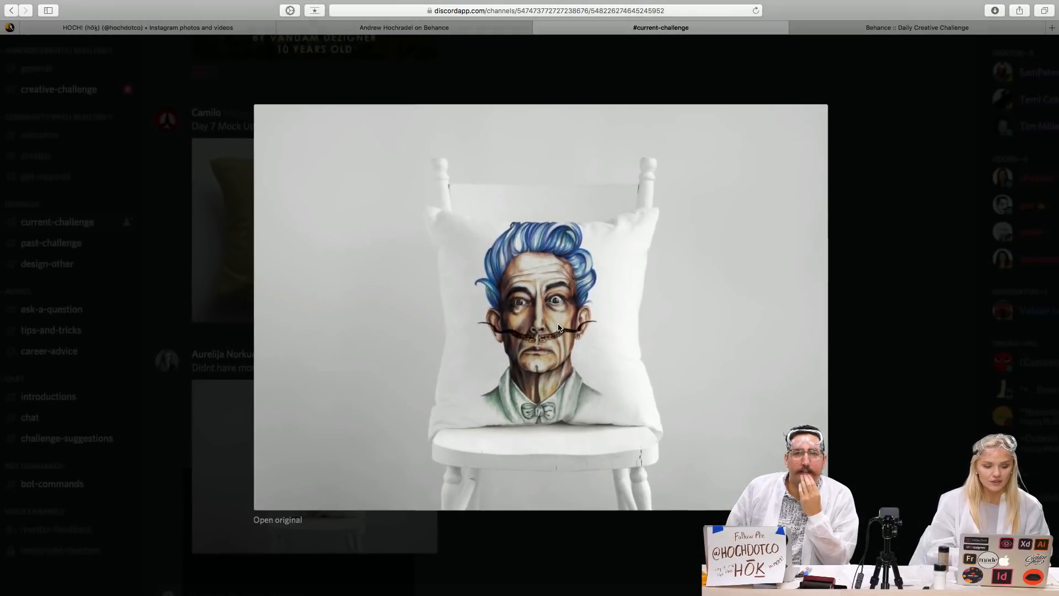
{"action": "scroll", "coordinate": [557, 323], "scroll_direction": "up", "scroll_amount": 2}
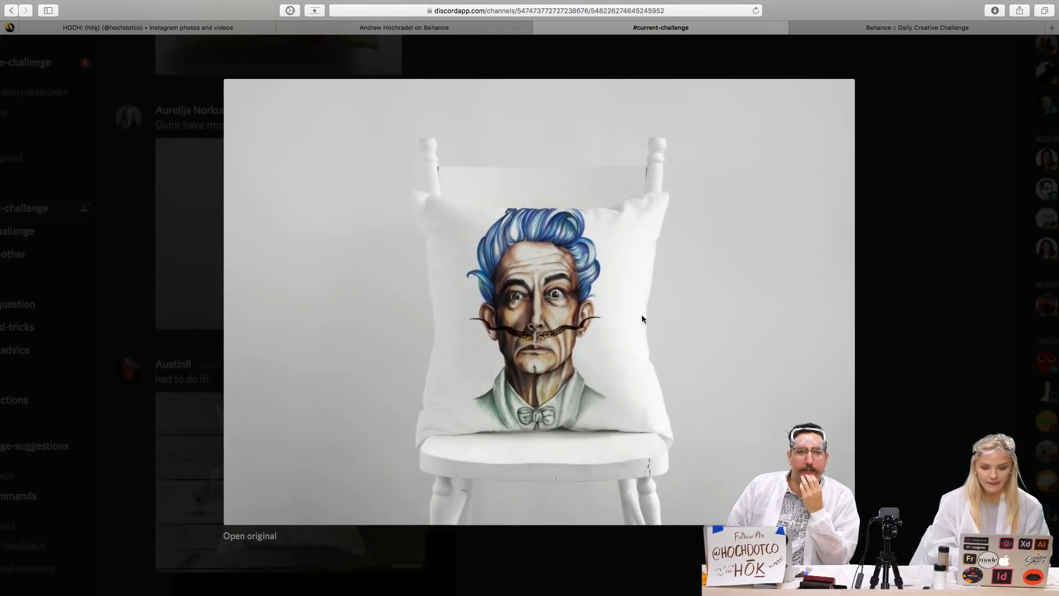
{"action": "scroll", "coordinate": [612, 303], "scroll_direction": "up", "scroll_amount": 5}
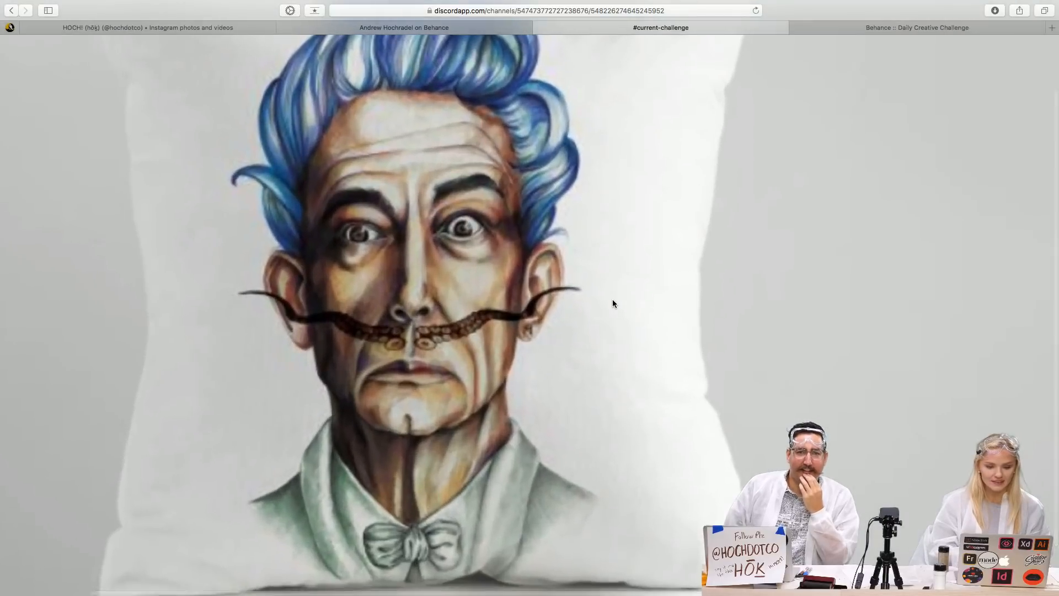
{"action": "scroll", "coordinate": [612, 299], "scroll_direction": "down", "scroll_amount": 1}
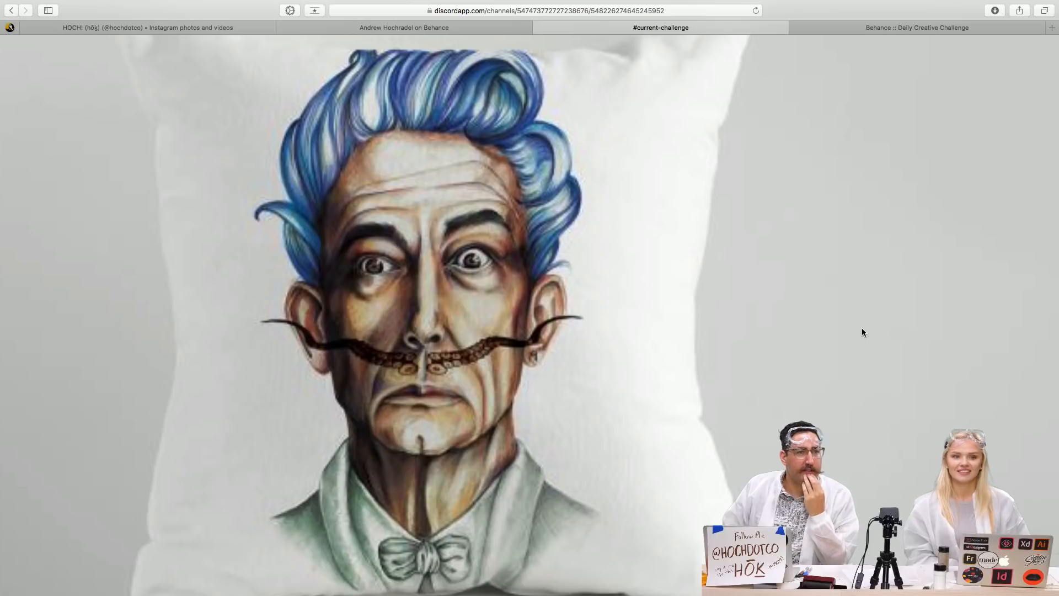
{"action": "scroll", "coordinate": [764, 306], "scroll_direction": "down", "scroll_amount": 5}
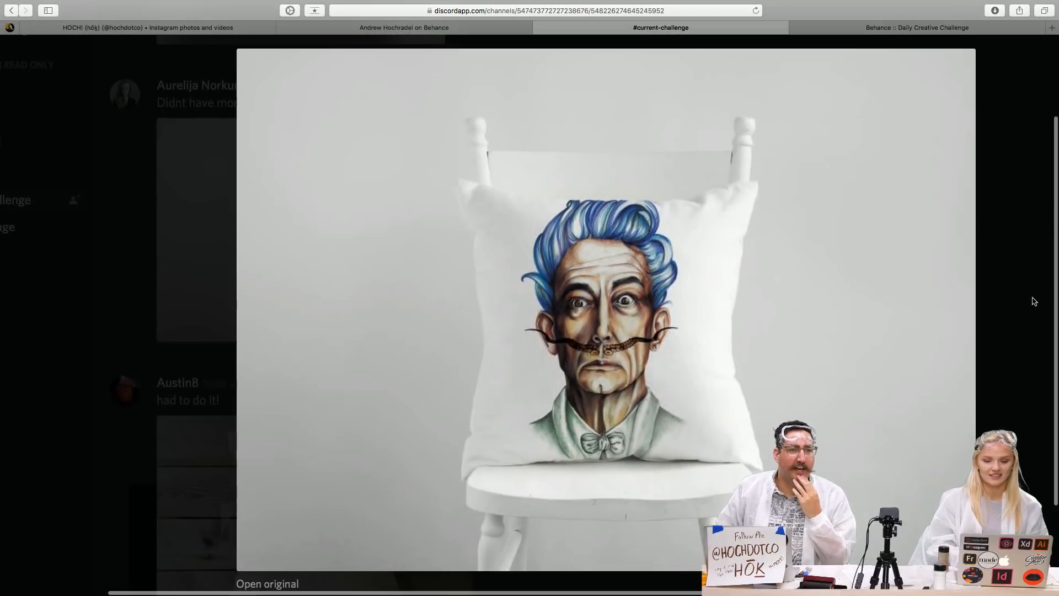
{"action": "left_click", "coordinate": [997, 298]}
Enlarge the "had to do it!" pillow mock-up with the two hosts, examine its details up close and close it
{"action": "scroll", "coordinate": [656, 385], "scroll_direction": "down", "scroll_amount": 5}
{"action": "scroll", "coordinate": [551, 374], "scroll_direction": "up", "scroll_amount": 2}
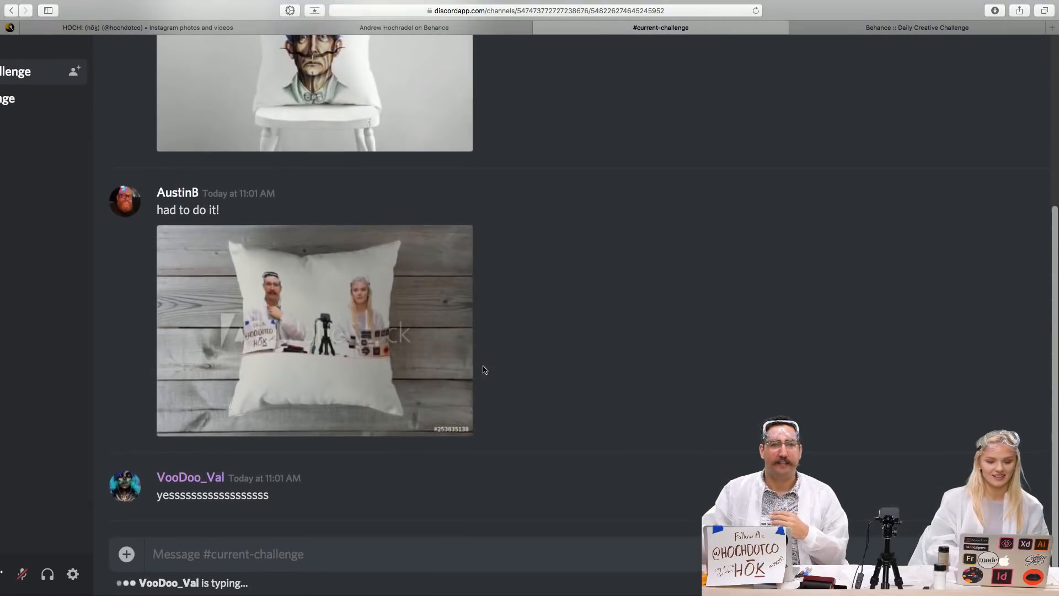
{"action": "left_click", "coordinate": [278, 328]}
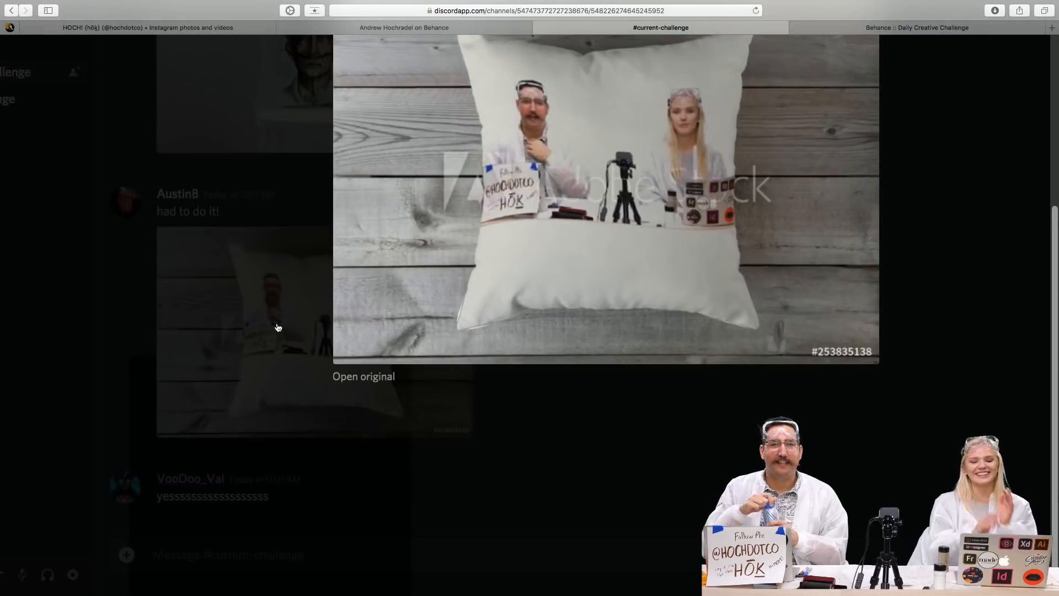
{"action": "scroll", "coordinate": [278, 328], "scroll_direction": "up", "scroll_amount": 5}
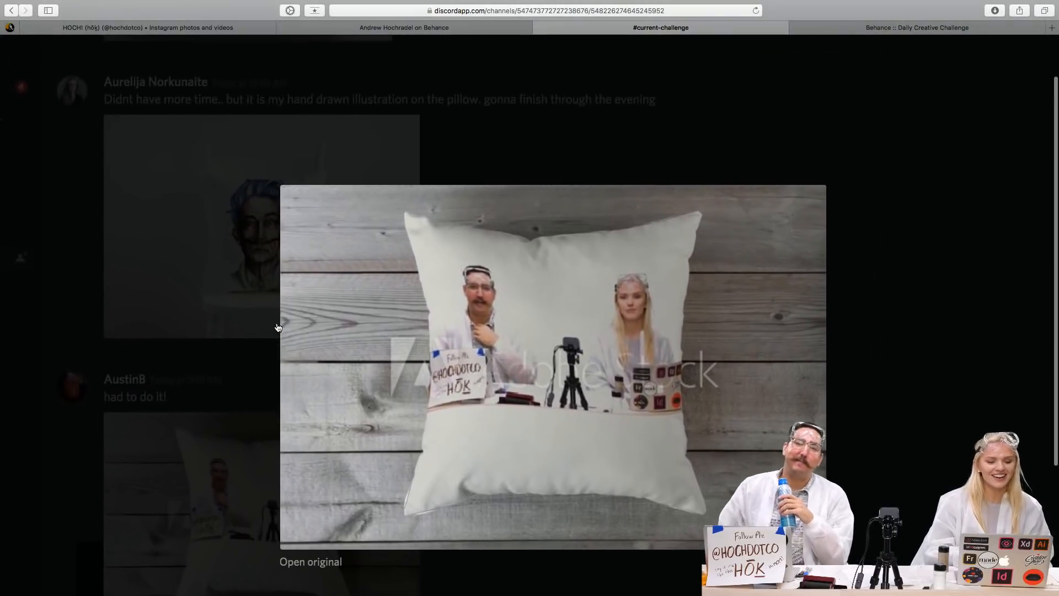
{"action": "scroll", "coordinate": [514, 346], "scroll_direction": "up", "scroll_amount": 5}
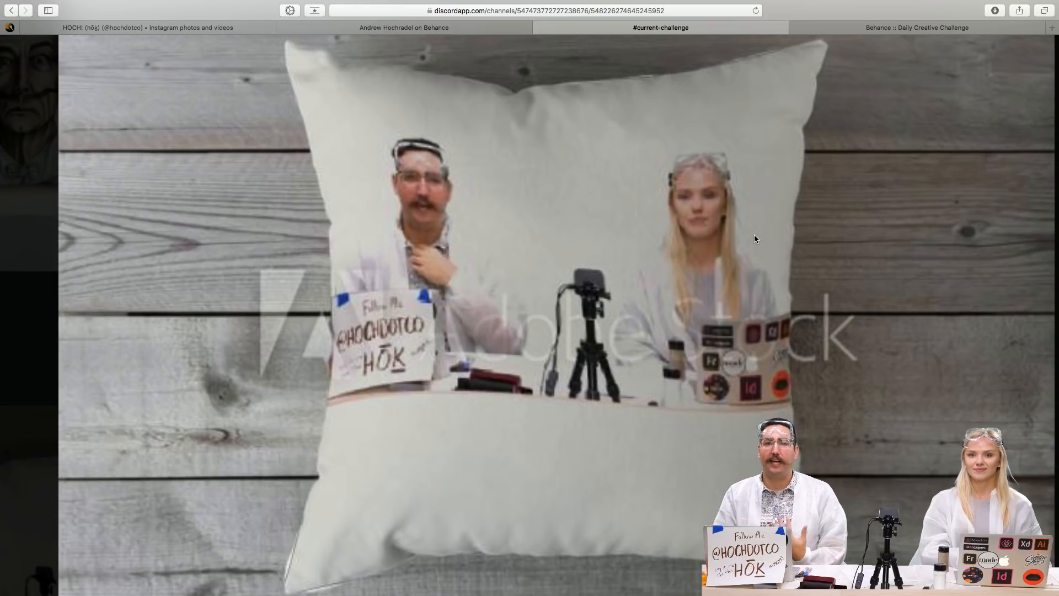
{"action": "scroll", "coordinate": [753, 234], "scroll_direction": "up", "scroll_amount": 3}
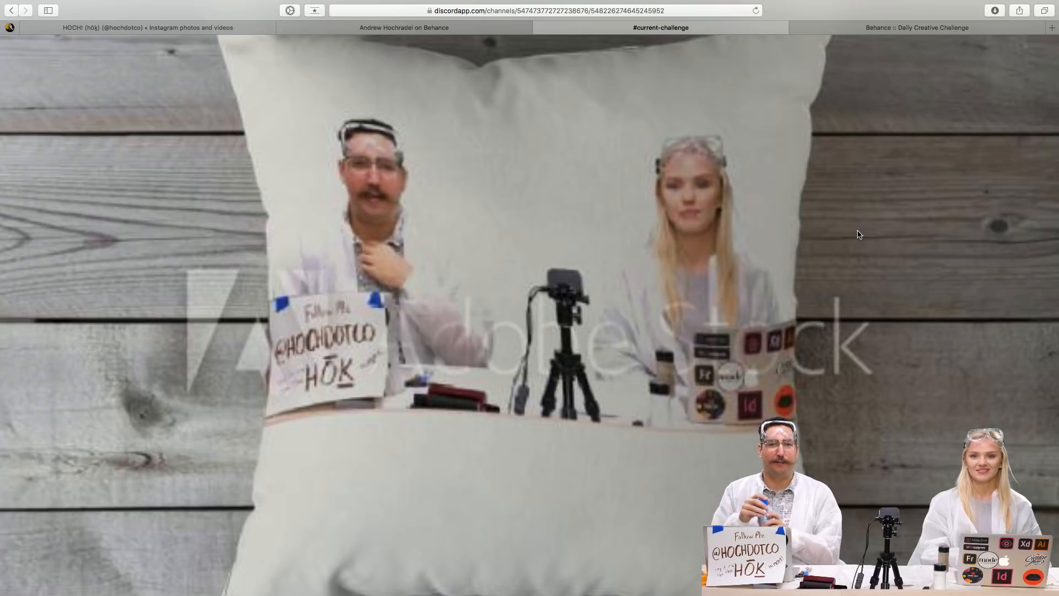
{"action": "scroll", "coordinate": [858, 235], "scroll_direction": "down", "scroll_amount": 5}
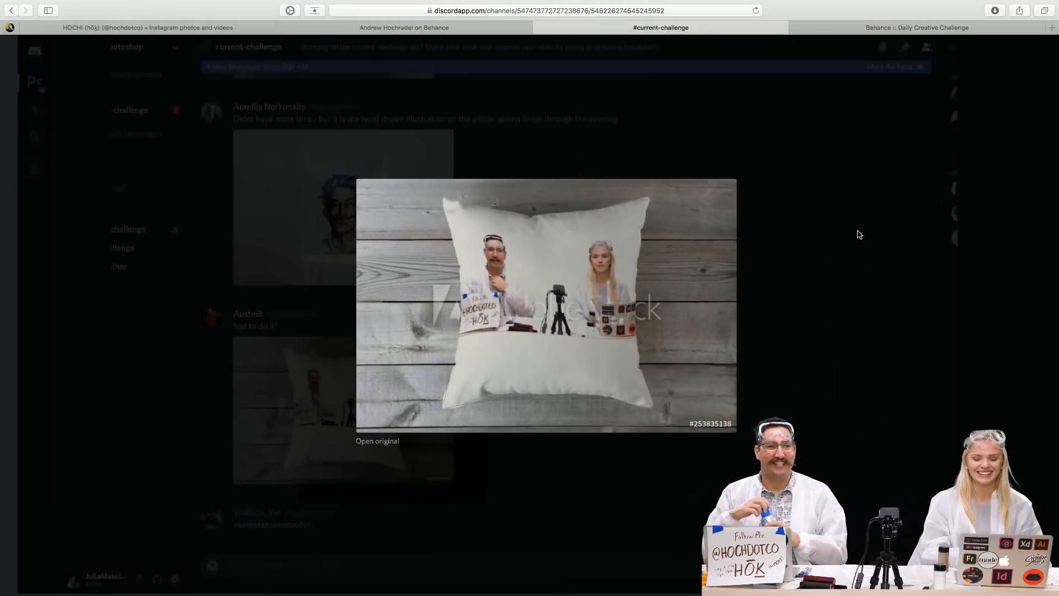
{"action": "left_click", "coordinate": [844, 317]}
Check the newest channel posts, return to the hand-drawn blue-haired portrait pillow and magnify its face
{"action": "scroll", "coordinate": [418, 406], "scroll_direction": "down", "scroll_amount": 5}
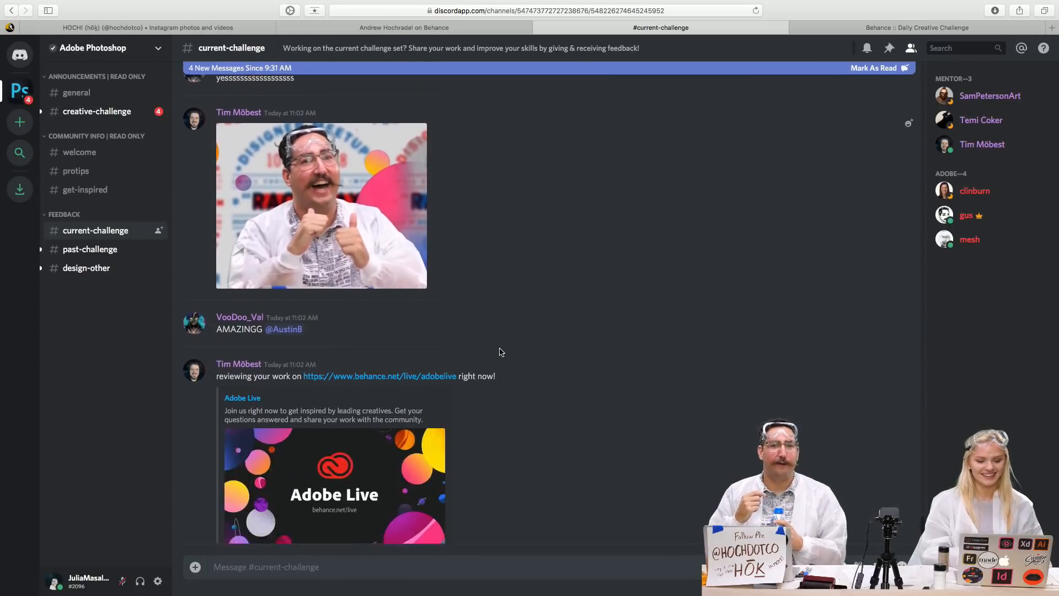
{"action": "scroll", "coordinate": [501, 351], "scroll_direction": "up", "scroll_amount": 10}
{"action": "scroll", "coordinate": [501, 352], "scroll_direction": "up", "scroll_amount": 2}
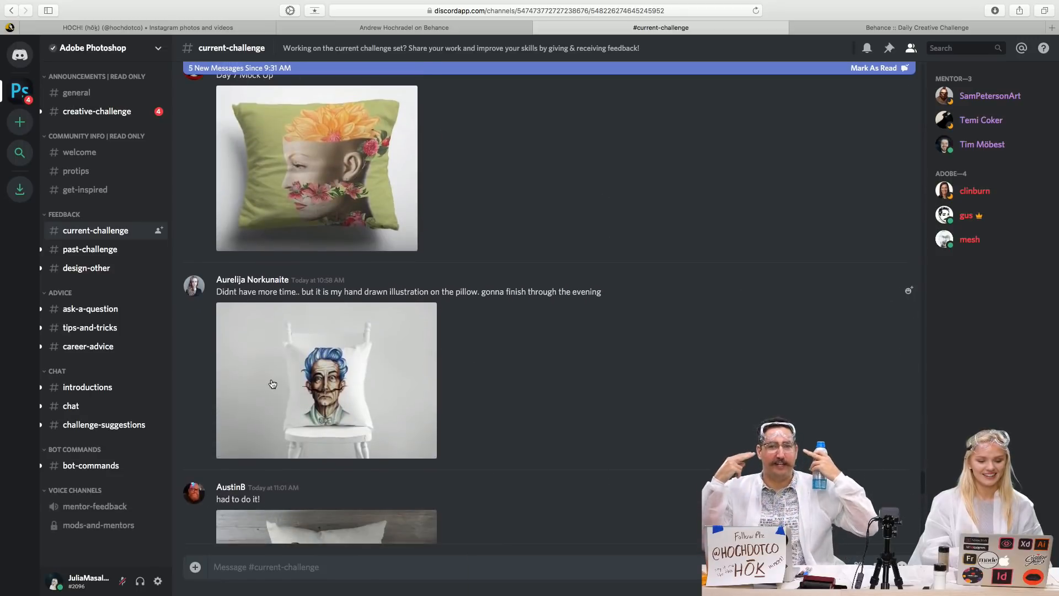
{"action": "left_click", "coordinate": [339, 386]}
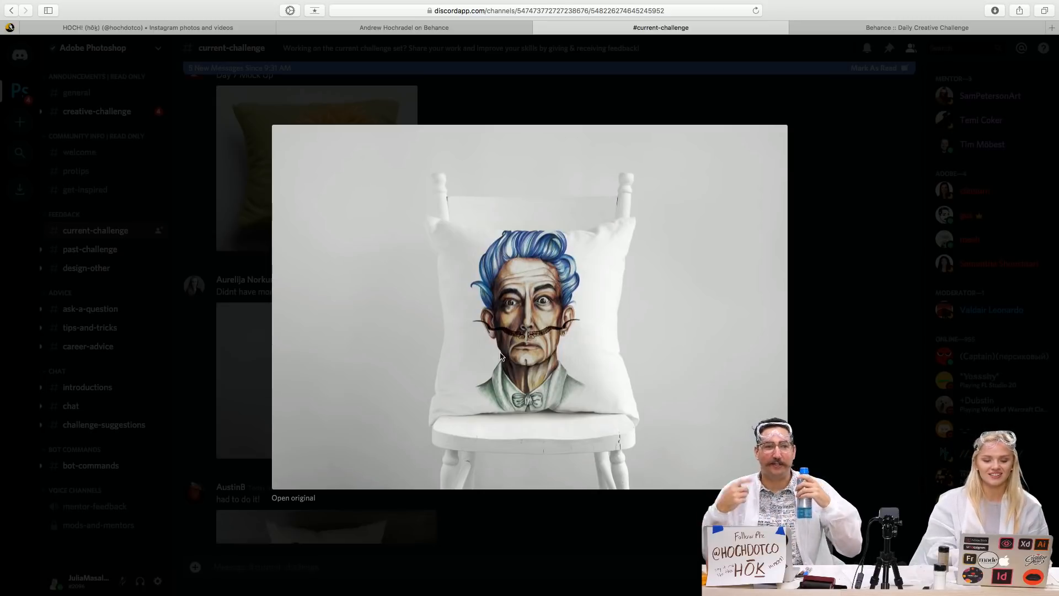
{"action": "scroll", "coordinate": [535, 387], "scroll_direction": "up", "scroll_amount": 5}
{"action": "scroll", "coordinate": [535, 387], "scroll_direction": "up", "scroll_amount": 3}
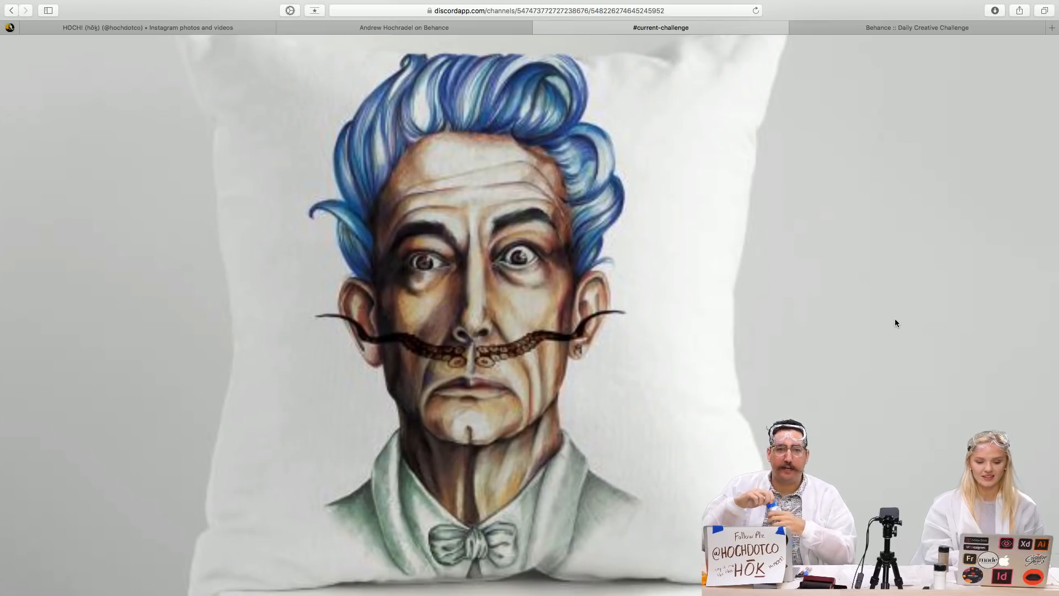
Examine the portrait's hair, moustache, bow tie and placement on the pillow, and close the enlarged image
{"action": "scroll", "coordinate": [895, 322], "scroll_direction": "down", "scroll_amount": 4}
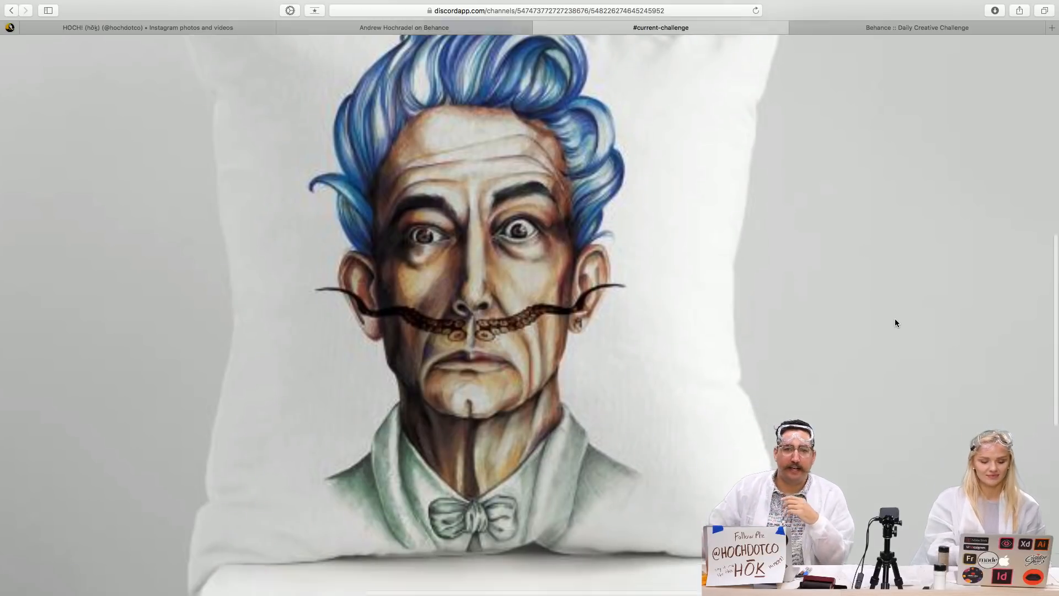
{"action": "scroll", "coordinate": [558, 438], "scroll_direction": "up", "scroll_amount": 2}
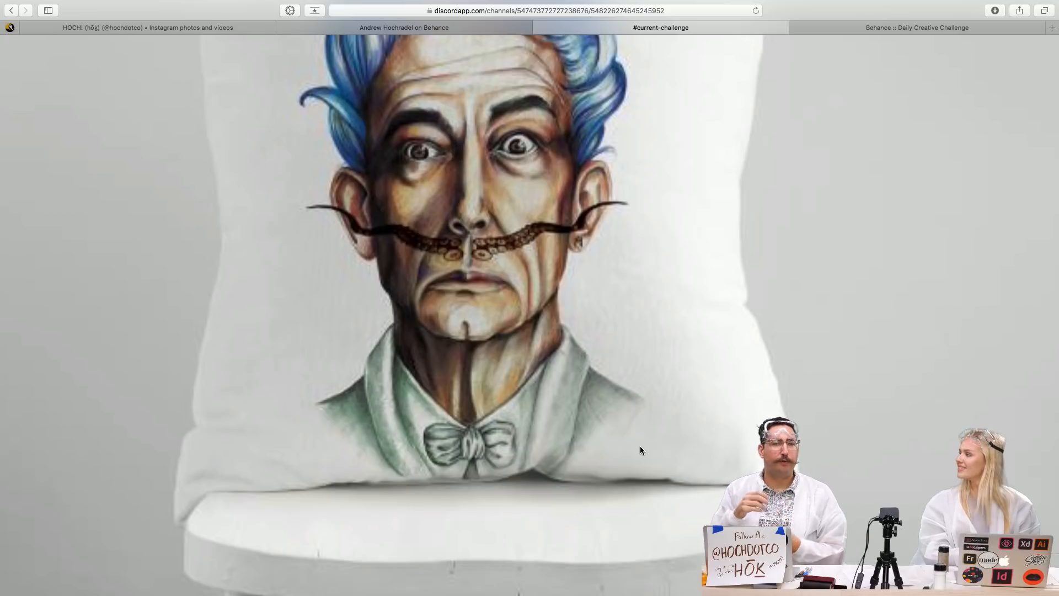
{"action": "scroll", "coordinate": [621, 425], "scroll_direction": "up", "scroll_amount": 3}
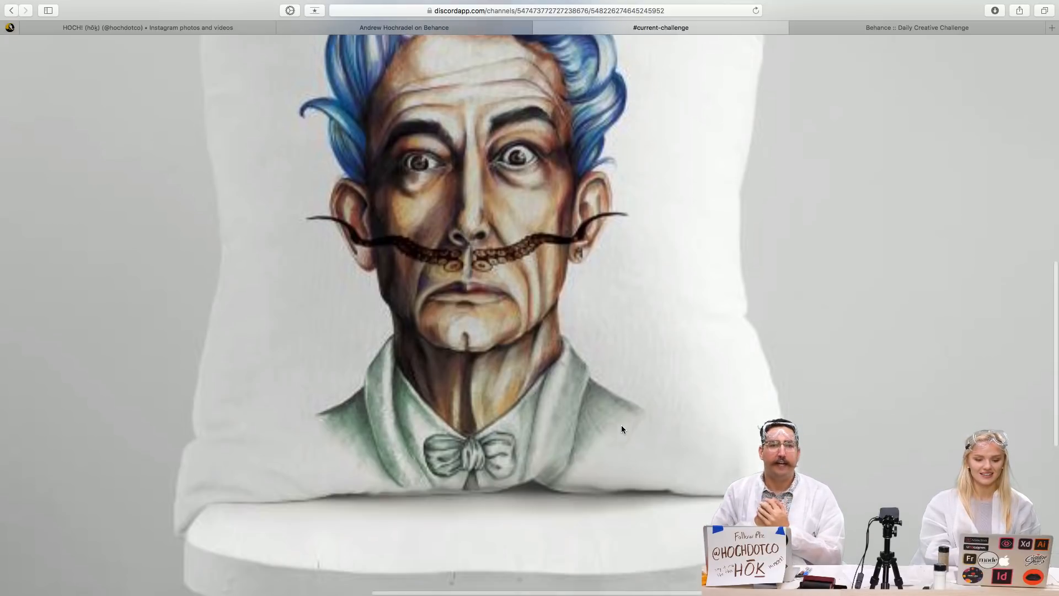
{"action": "scroll", "coordinate": [621, 429], "scroll_direction": "up", "scroll_amount": 1}
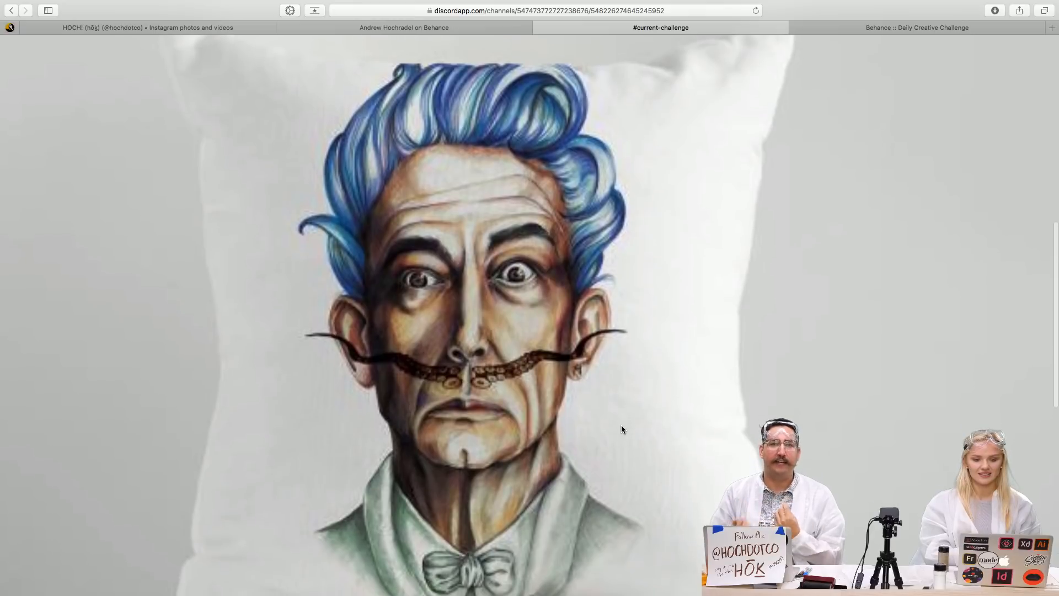
{"action": "scroll", "coordinate": [621, 429], "scroll_direction": "down", "scroll_amount": 2}
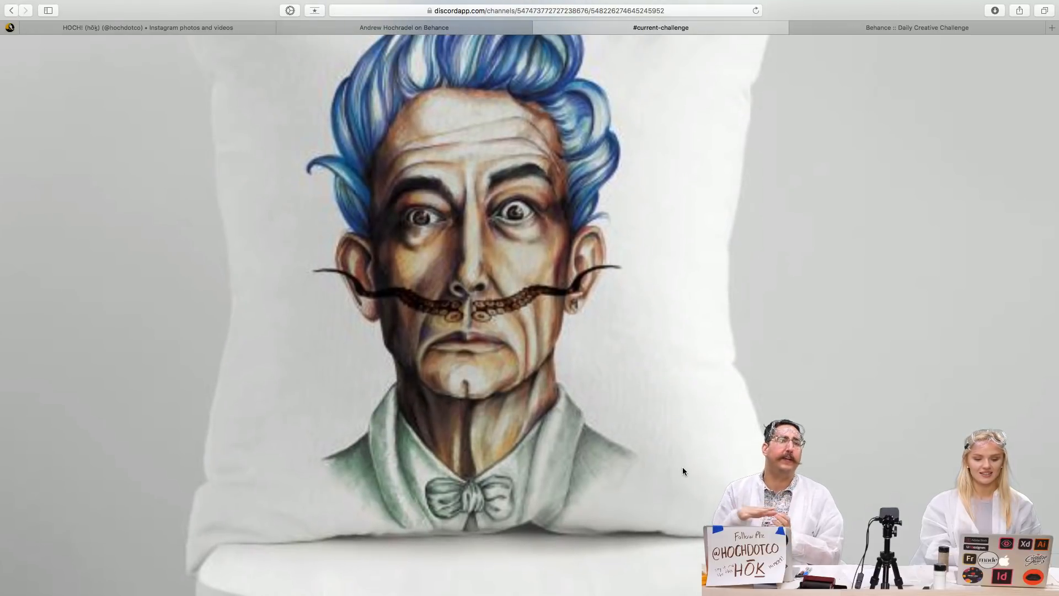
{"action": "scroll", "coordinate": [683, 471], "scroll_direction": "down", "scroll_amount": 3}
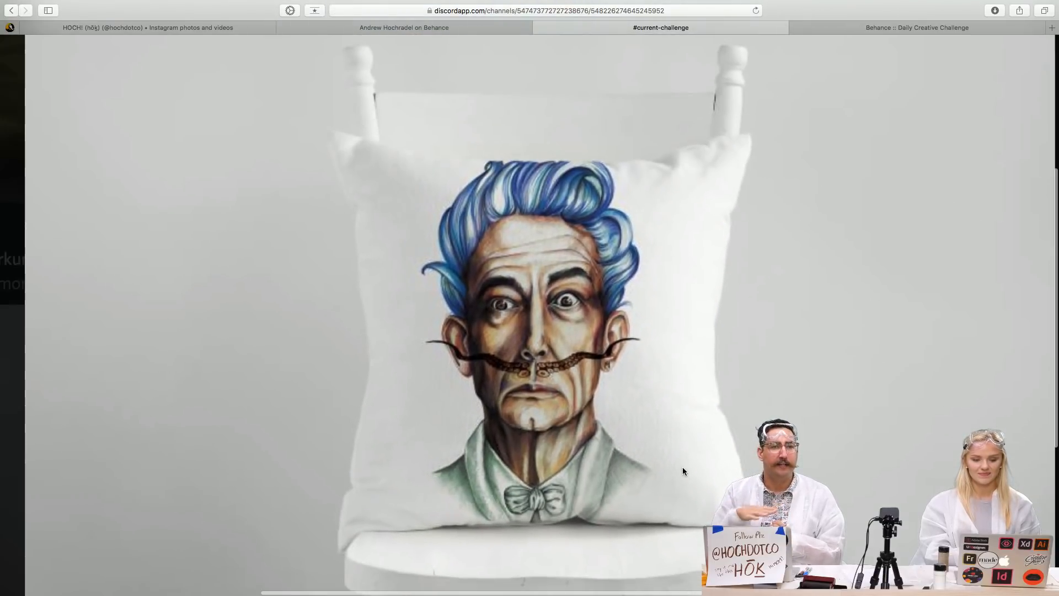
{"action": "scroll", "coordinate": [683, 467], "scroll_direction": "up", "scroll_amount": 3}
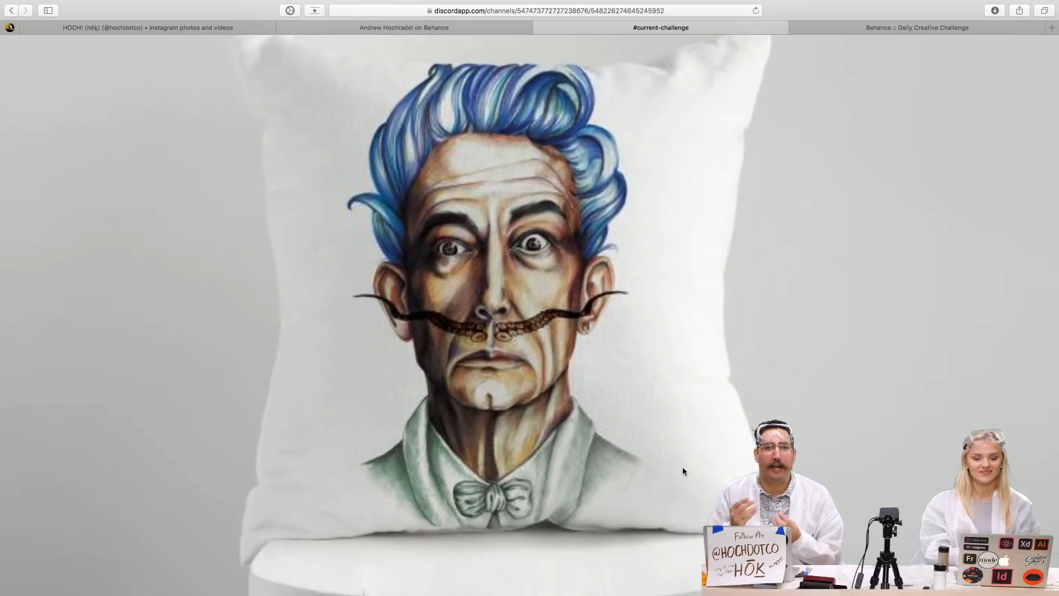
{"action": "scroll", "coordinate": [682, 467], "scroll_direction": "down", "scroll_amount": 5}
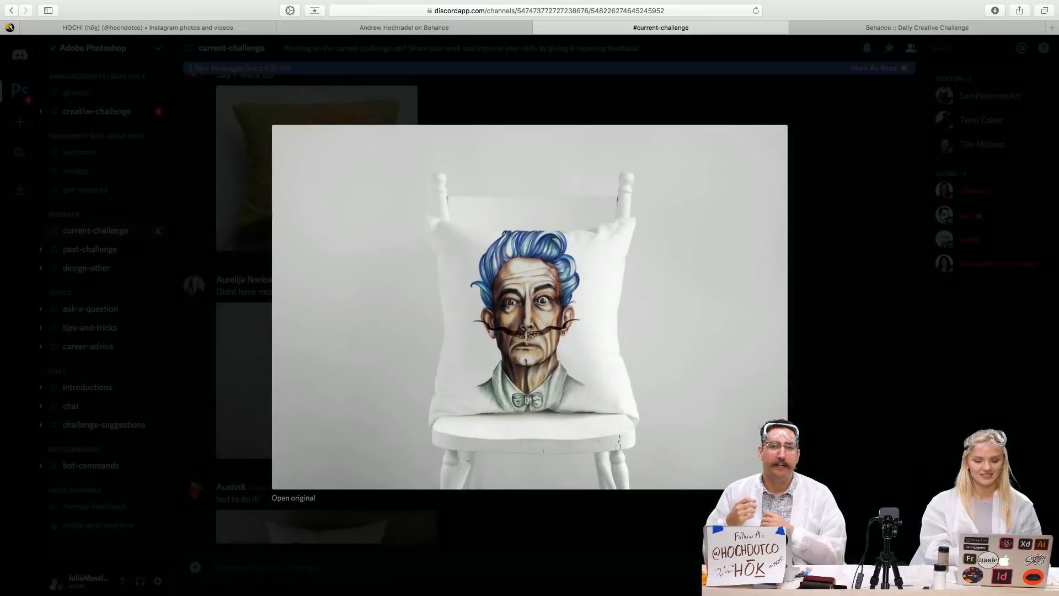
{"action": "key", "text": "Escape"}
Enlarge the green "Day 7 Mock Up" pillow with the floral head and examine the whole composition
{"action": "scroll", "coordinate": [501, 371], "scroll_direction": "up", "scroll_amount": 3}
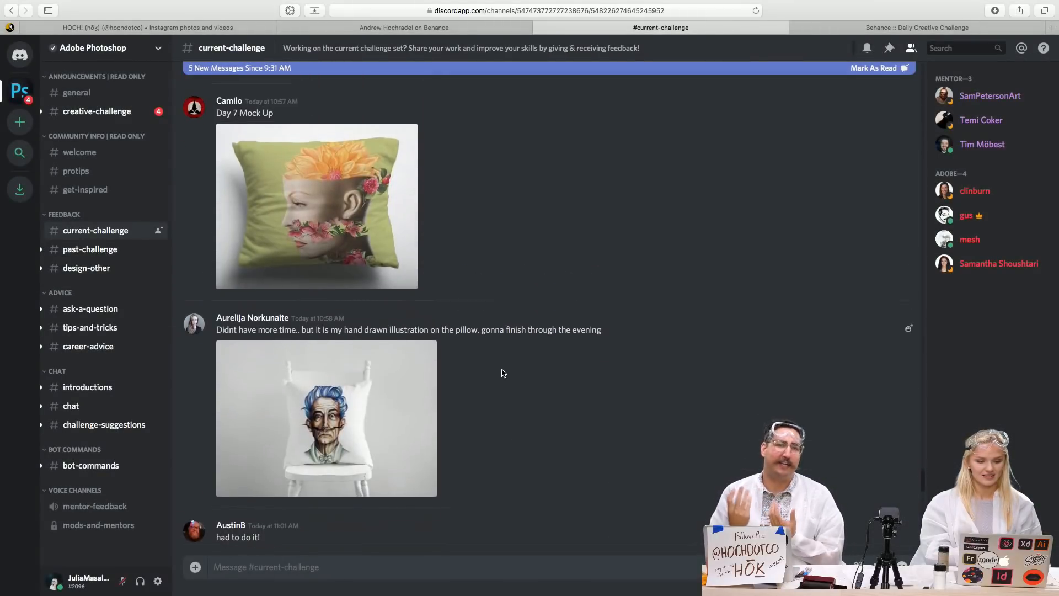
{"action": "scroll", "coordinate": [493, 371], "scroll_direction": "up", "scroll_amount": 1}
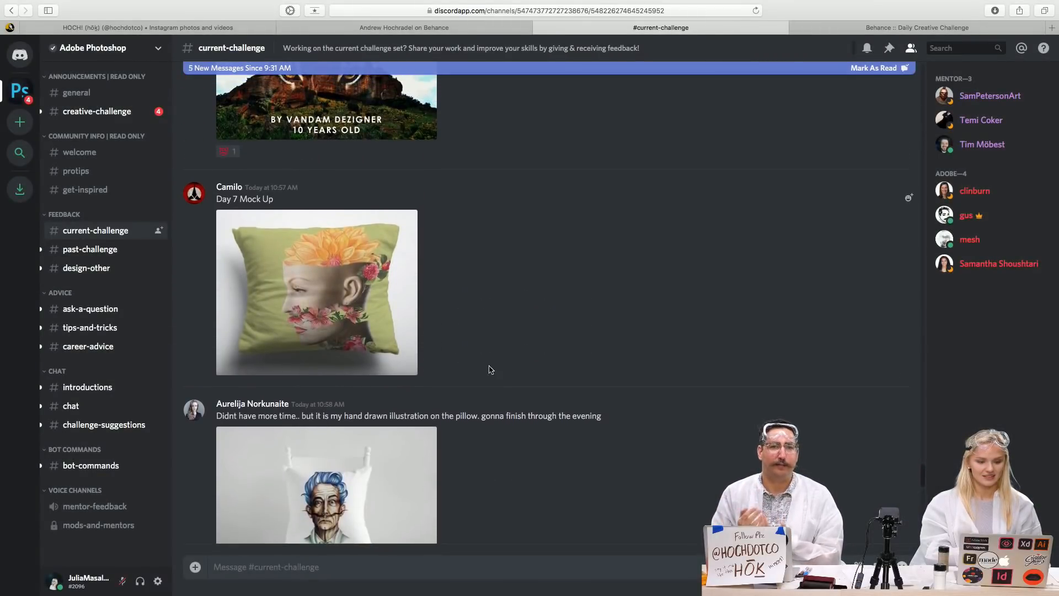
{"action": "left_click", "coordinate": [325, 311]}
{"action": "scroll", "coordinate": [607, 305], "scroll_direction": "up", "scroll_amount": 5}
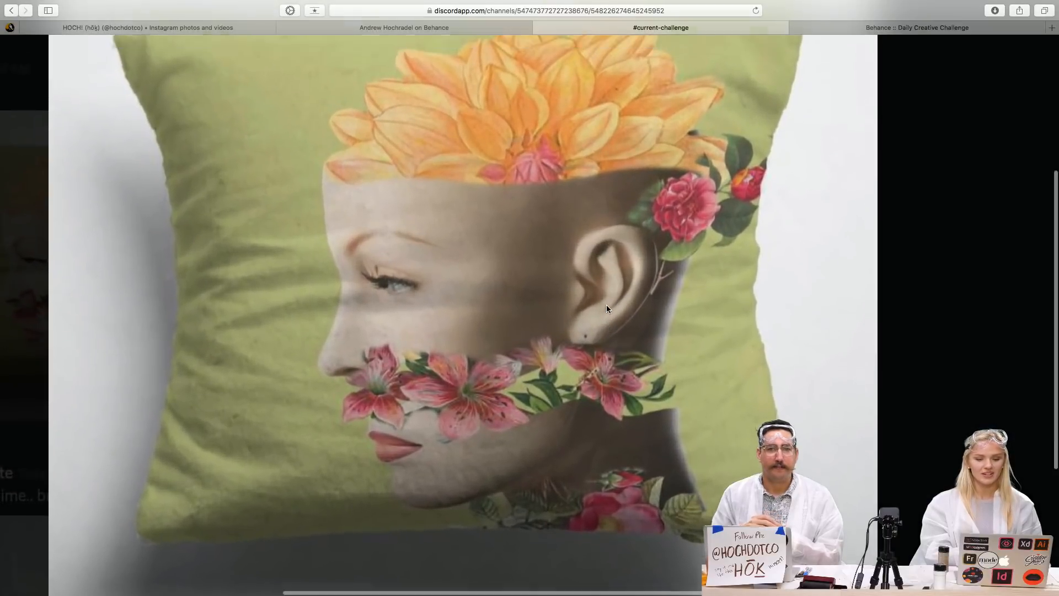
{"action": "scroll", "coordinate": [606, 309], "scroll_direction": "up", "scroll_amount": 1}
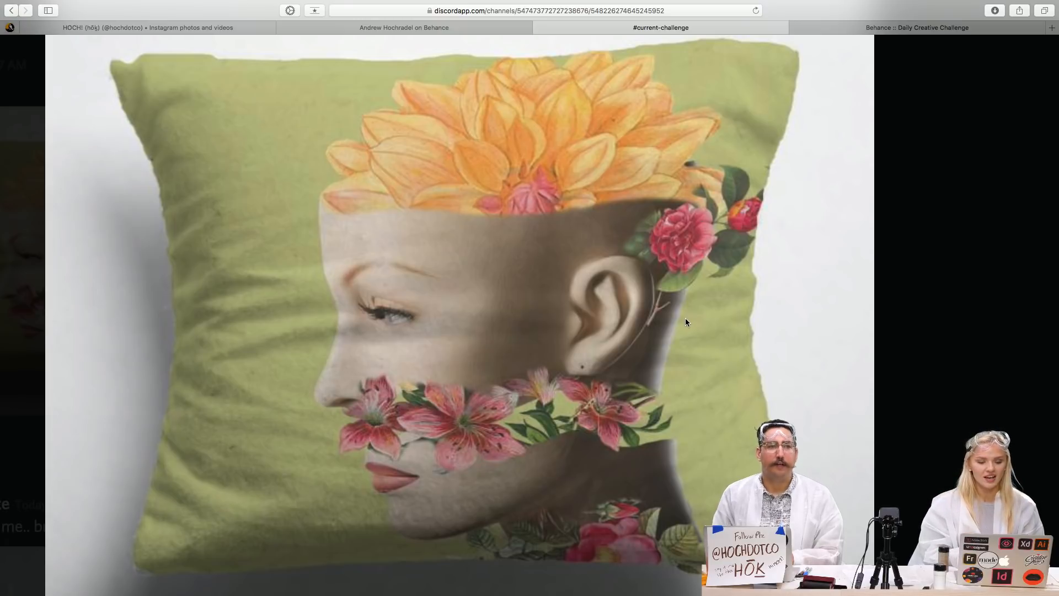
{"action": "scroll", "coordinate": [685, 317], "scroll_direction": "up", "scroll_amount": 1}
{"action": "scroll", "coordinate": [686, 322], "scroll_direction": "down", "scroll_amount": 1}
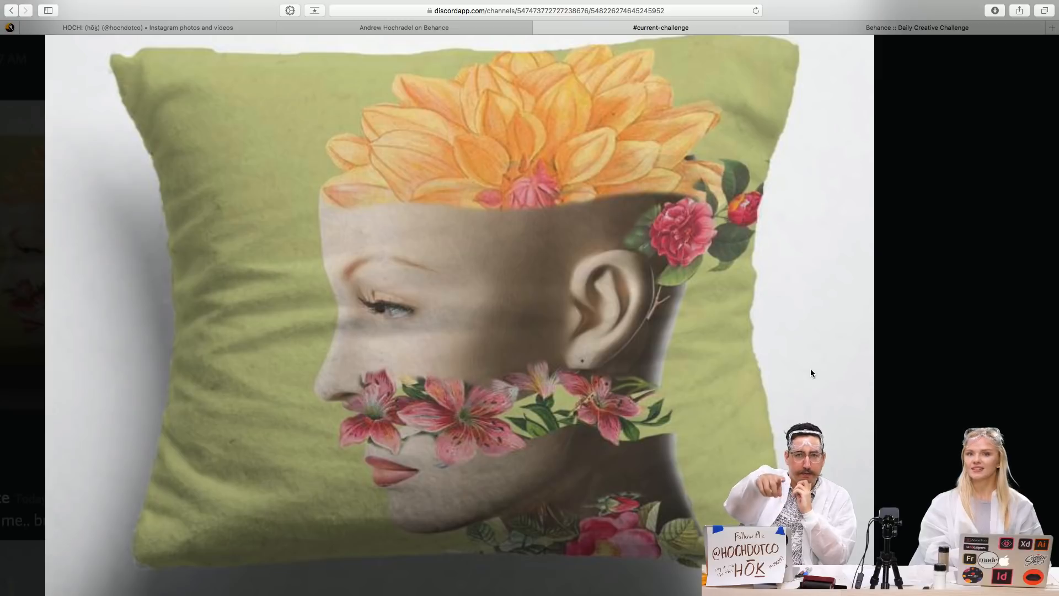
{"action": "scroll", "coordinate": [801, 365], "scroll_direction": "down", "scroll_amount": 1}
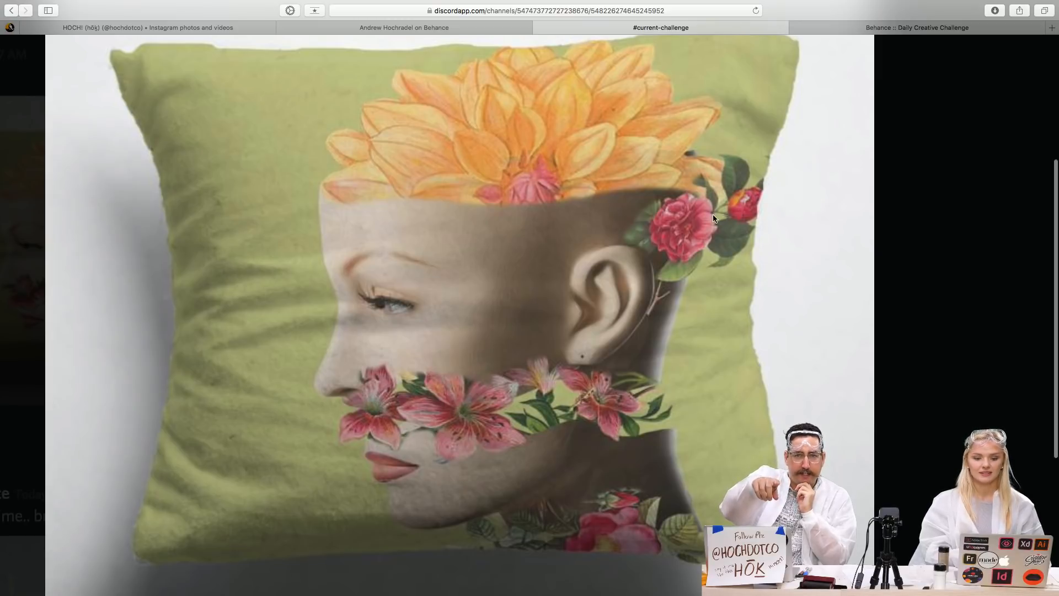
Inspect the red flowers above the ear and the green pillow's edge, and compare them with the overall design
{"action": "scroll", "coordinate": [713, 215], "scroll_direction": "up", "scroll_amount": 3}
{"action": "scroll", "coordinate": [713, 214], "scroll_direction": "up", "scroll_amount": 2}
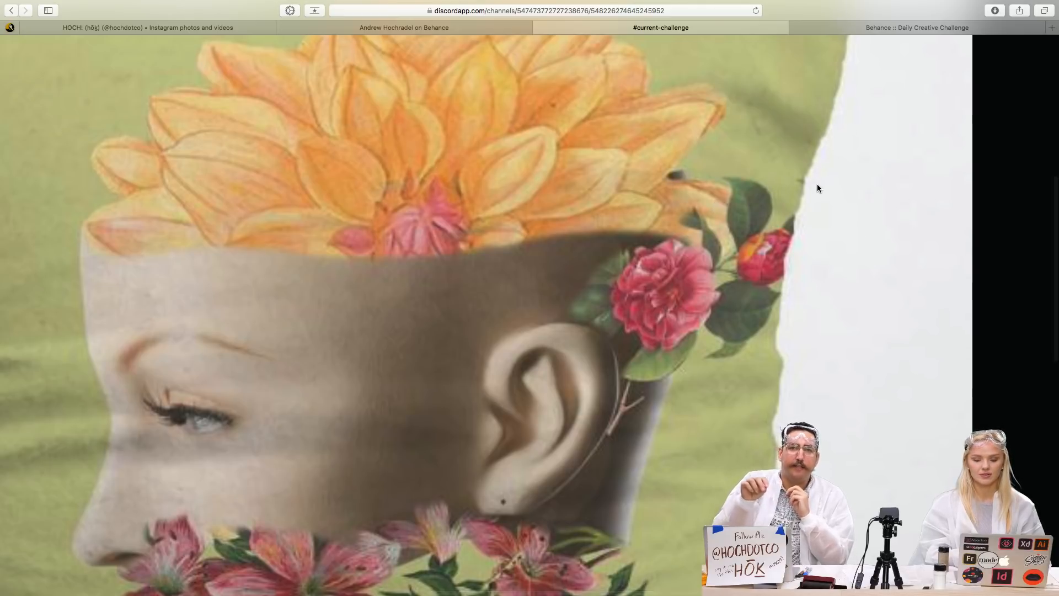
{"action": "scroll", "coordinate": [816, 183], "scroll_direction": "down", "scroll_amount": 3}
{"action": "scroll", "coordinate": [816, 184], "scroll_direction": "up", "scroll_amount": 1}
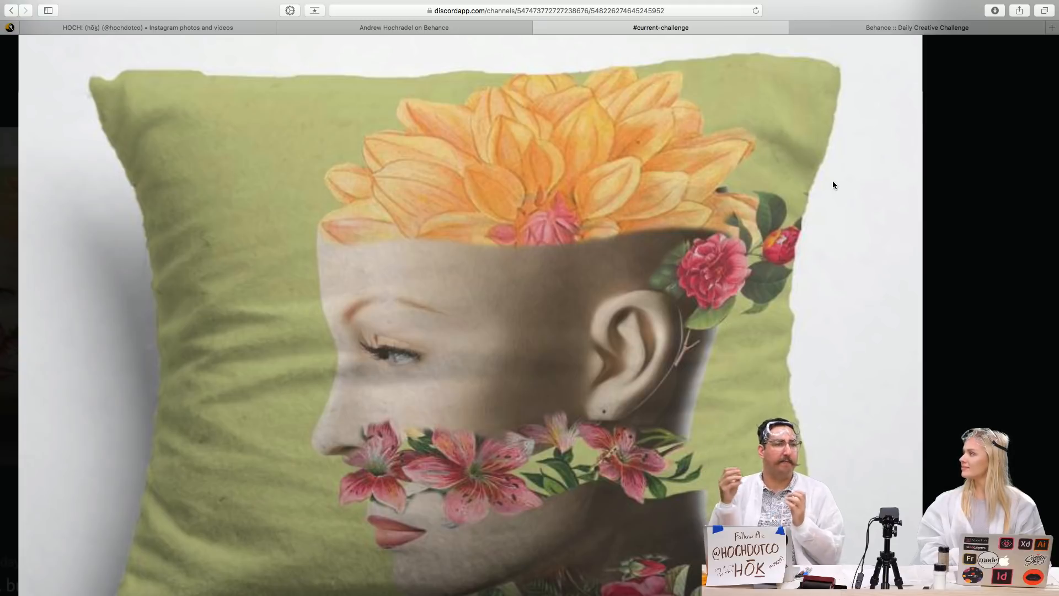
{"action": "scroll", "coordinate": [832, 182], "scroll_direction": "down", "scroll_amount": 1}
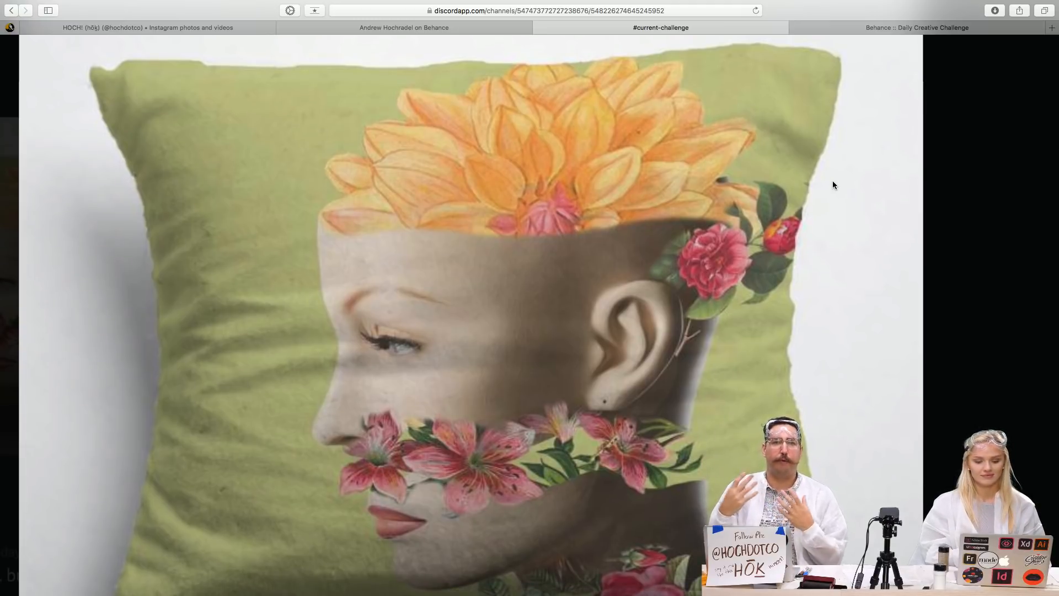
{"action": "scroll", "coordinate": [832, 184], "scroll_direction": "down", "scroll_amount": 3}
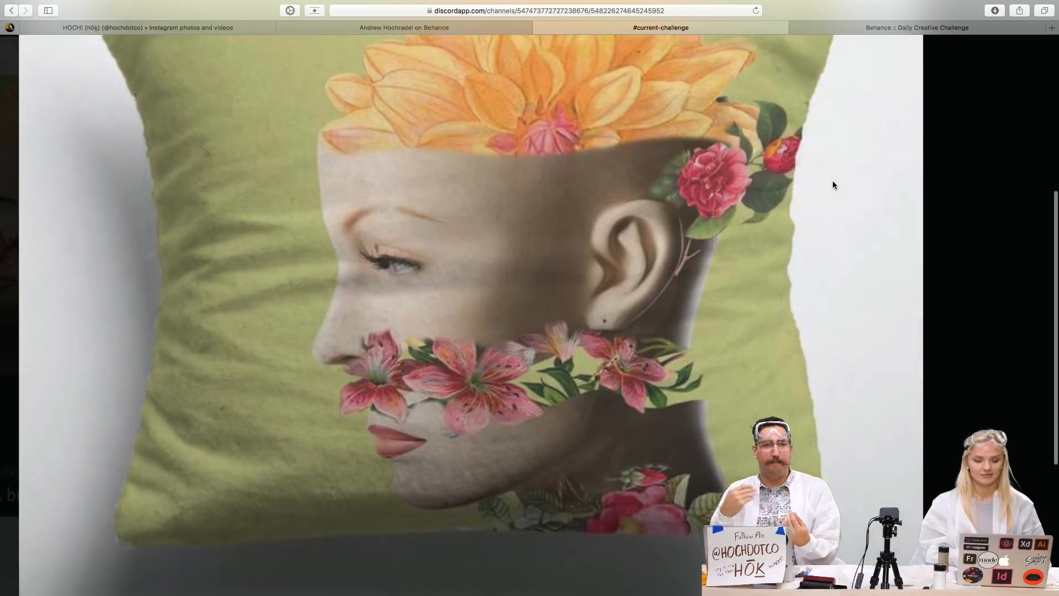
{"action": "scroll", "coordinate": [832, 185], "scroll_direction": "up", "scroll_amount": 2}
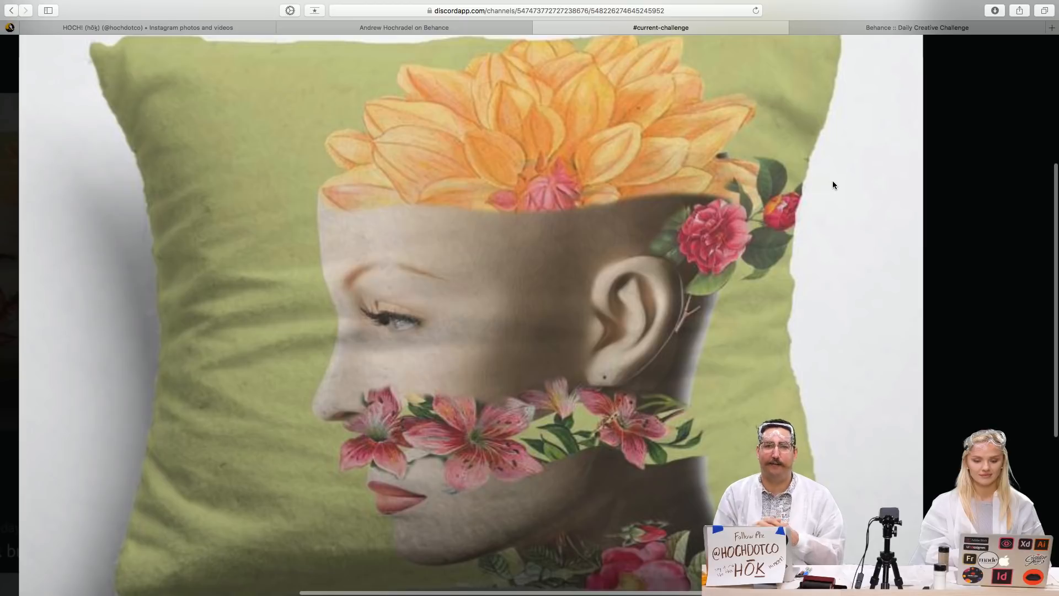
Examine the green floral-head pillow close up, compare it with the full composition, and close the enlarged image
{"action": "scroll", "coordinate": [832, 181], "scroll_direction": "up", "scroll_amount": 3}
{"action": "scroll", "coordinate": [832, 184], "scroll_direction": "down", "scroll_amount": 3}
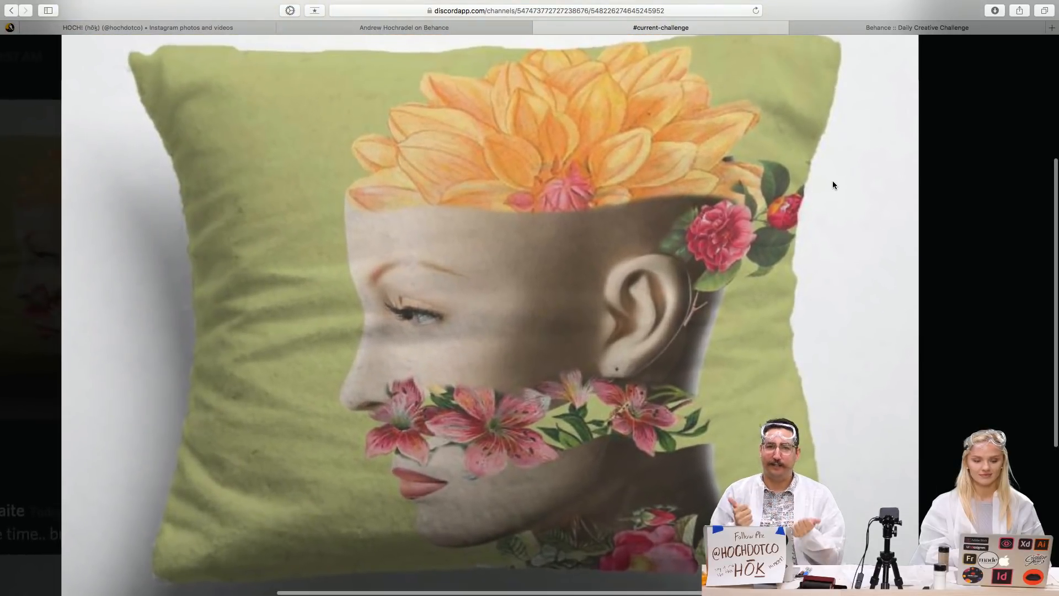
{"action": "scroll", "coordinate": [832, 180], "scroll_direction": "down", "scroll_amount": 1}
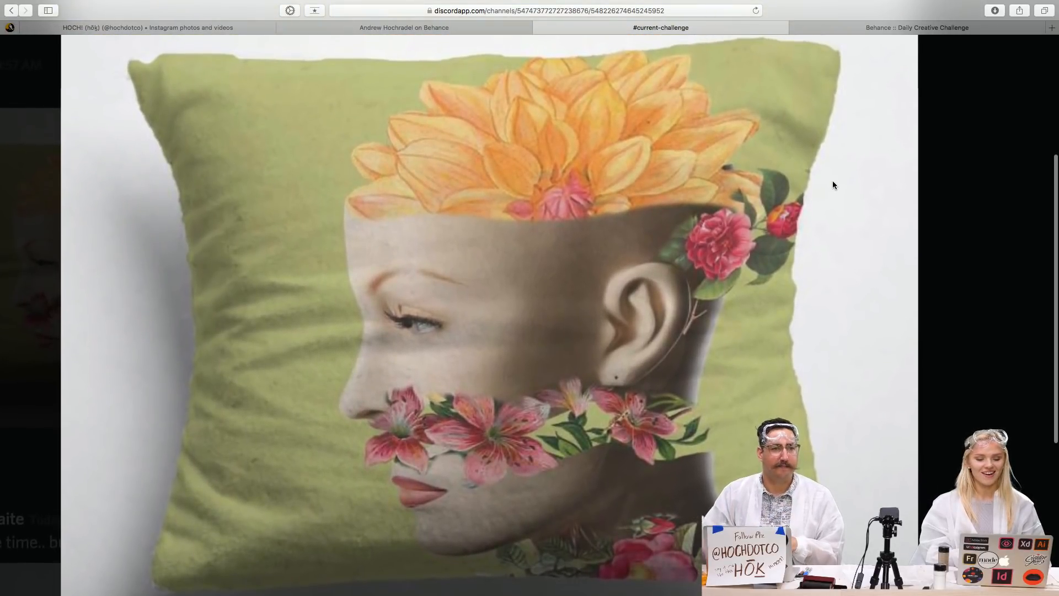
{"action": "scroll", "coordinate": [834, 180], "scroll_direction": "down", "scroll_amount": 5}
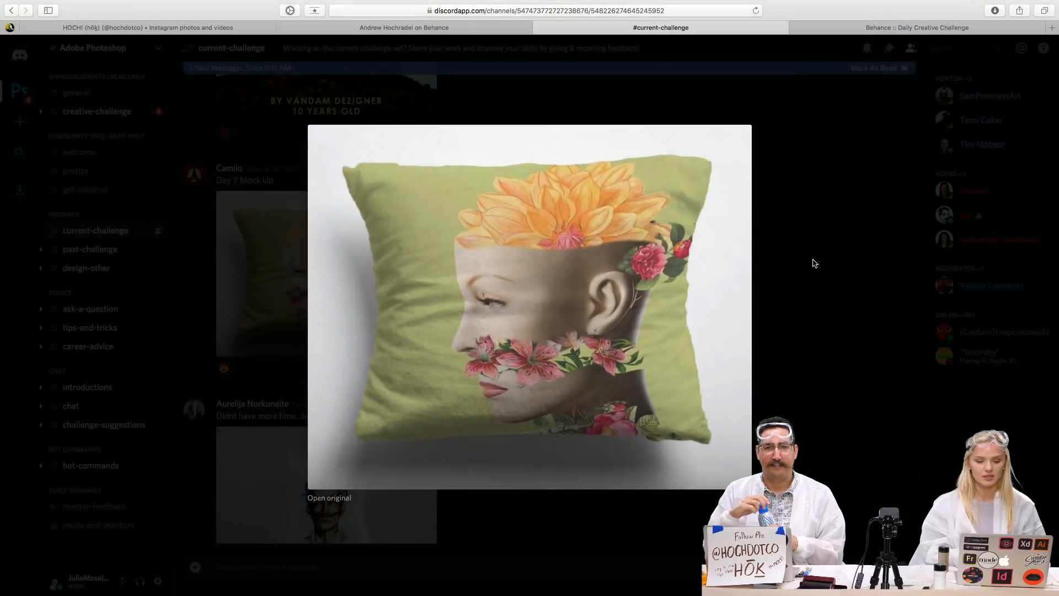
{"action": "left_click", "coordinate": [769, 331]}
Browse the newest channel posts below the pillow mock-ups, enlarge the photo of the laughing man in goggles, and close it
{"action": "scroll", "coordinate": [563, 384], "scroll_direction": "up", "scroll_amount": 4}
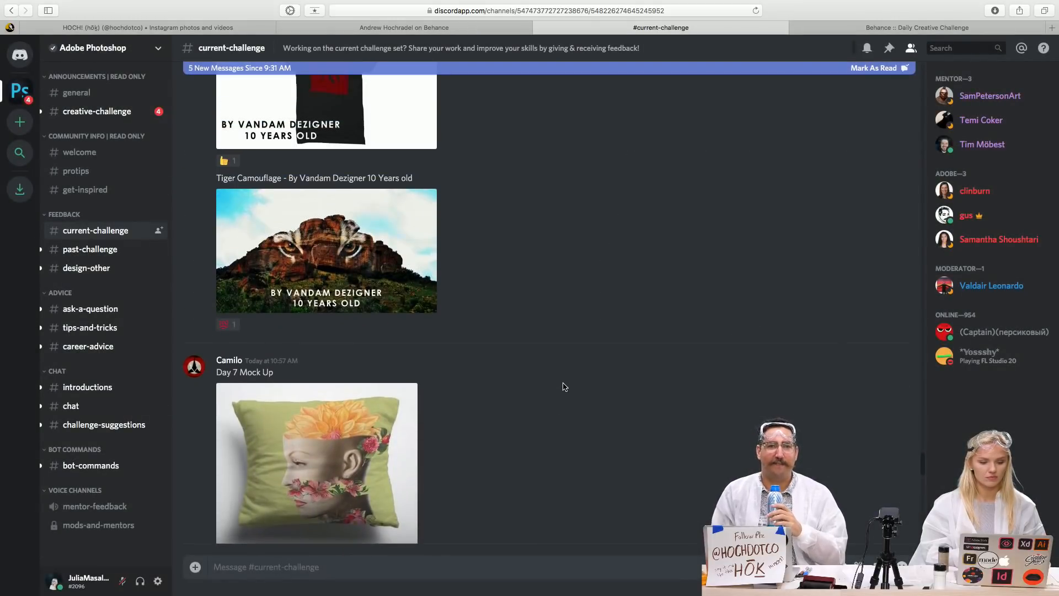
{"action": "scroll", "coordinate": [562, 385], "scroll_direction": "down", "scroll_amount": 3}
{"action": "scroll", "coordinate": [563, 386], "scroll_direction": "down", "scroll_amount": 3}
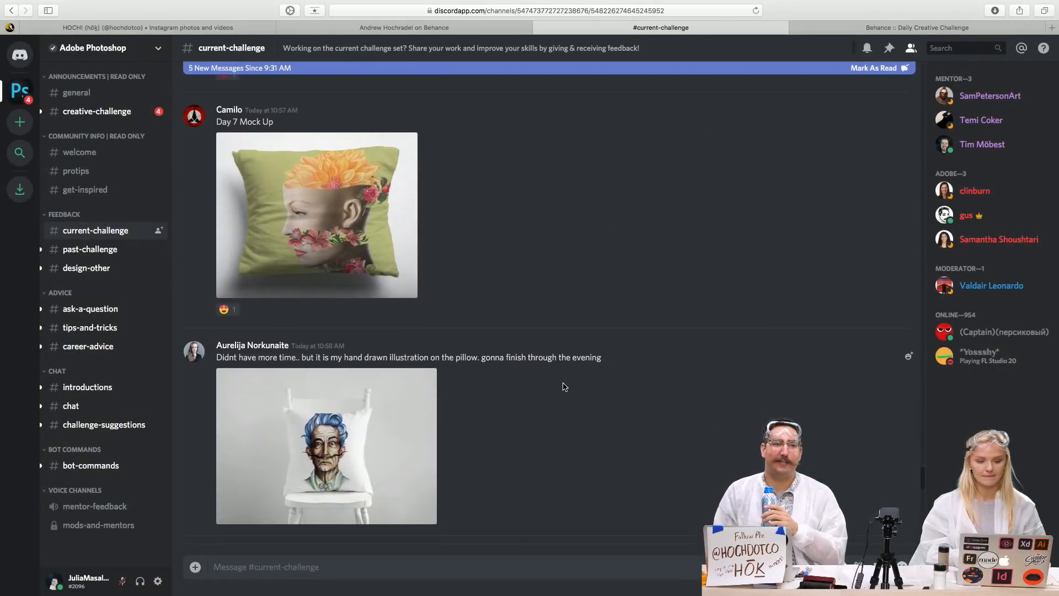
{"action": "scroll", "coordinate": [563, 386], "scroll_direction": "up", "scroll_amount": 1}
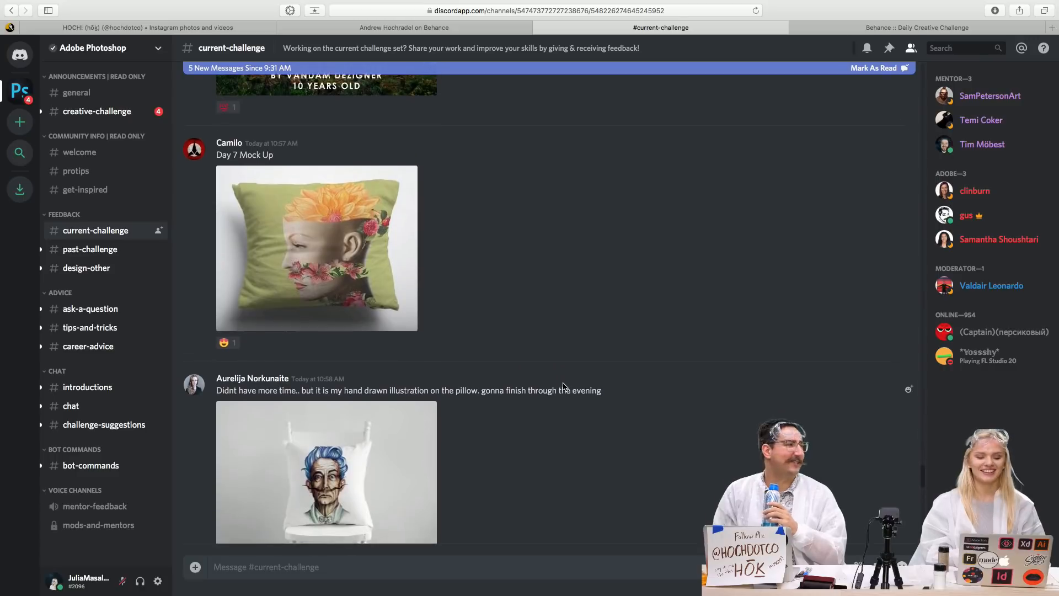
{"action": "scroll", "coordinate": [564, 386], "scroll_direction": "down", "scroll_amount": 5}
{"action": "scroll", "coordinate": [563, 386], "scroll_direction": "down", "scroll_amount": 8}
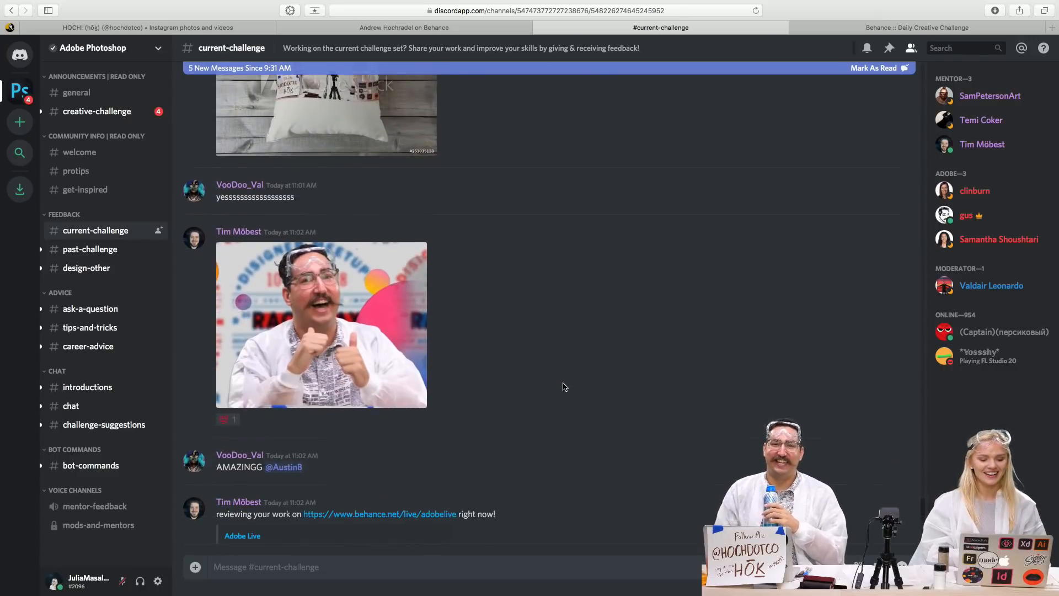
{"action": "left_click", "coordinate": [386, 321]}
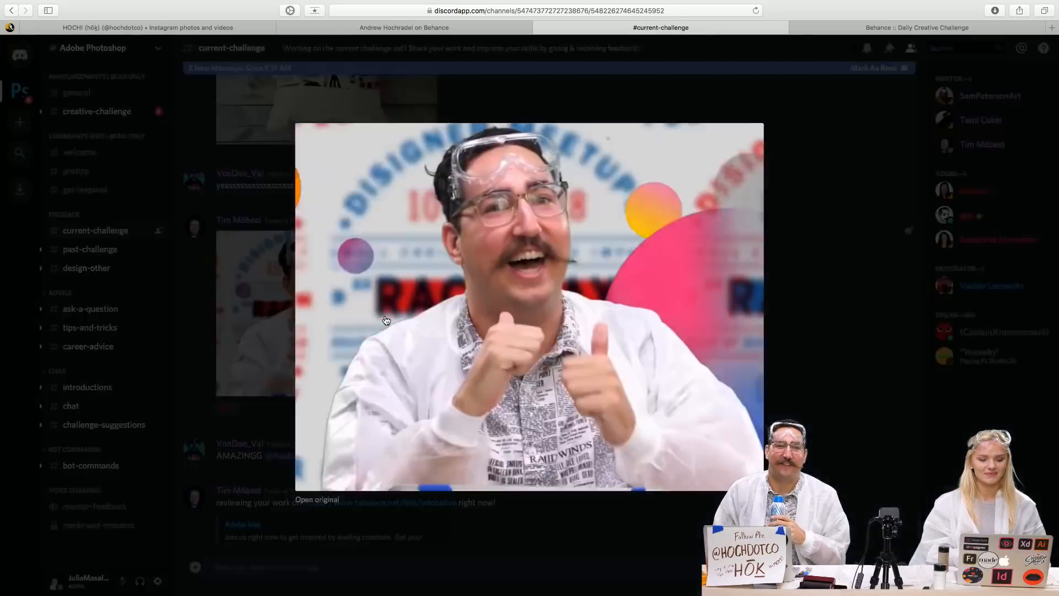
{"action": "left_click", "coordinate": [836, 290]}
Go back to the earlier "Tiger Camouflage" post, enlarge its image, view the whole composition, and close it
{"action": "scroll", "coordinate": [489, 320], "scroll_direction": "up", "scroll_amount": 10}
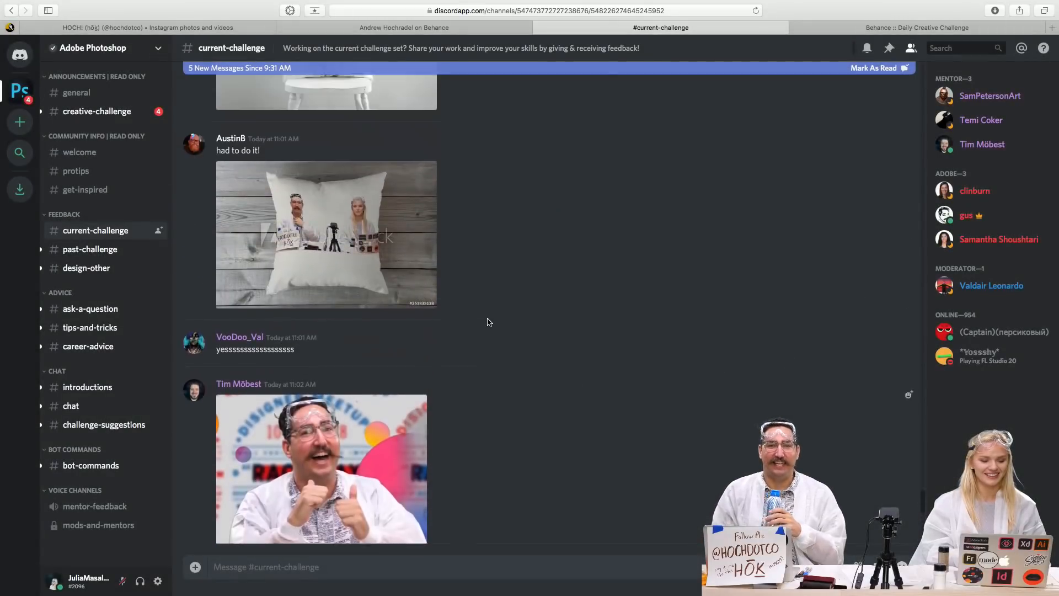
{"action": "scroll", "coordinate": [488, 320], "scroll_direction": "up", "scroll_amount": 8}
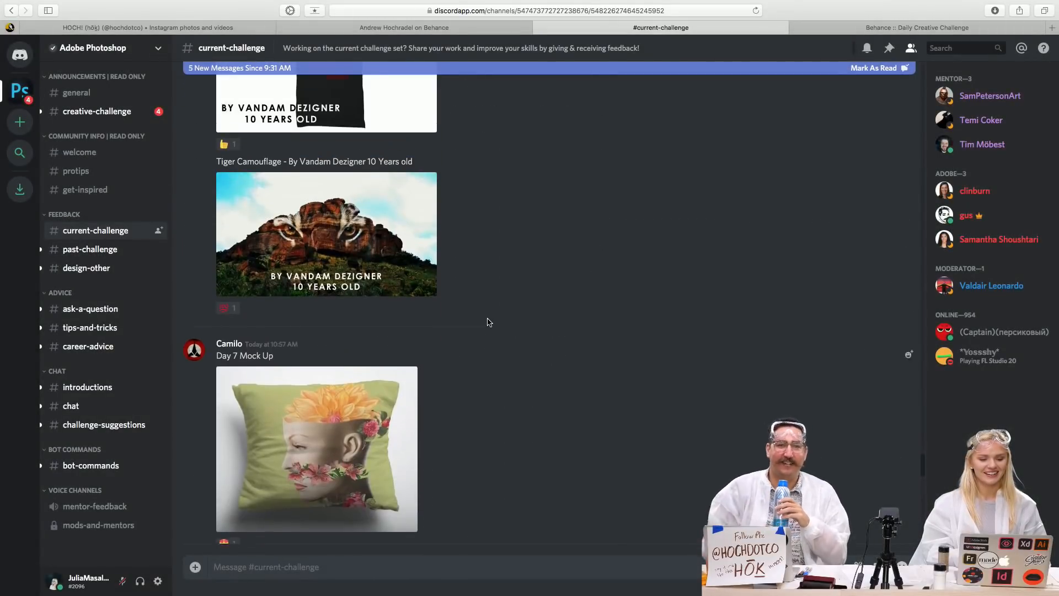
{"action": "left_click", "coordinate": [369, 307]}
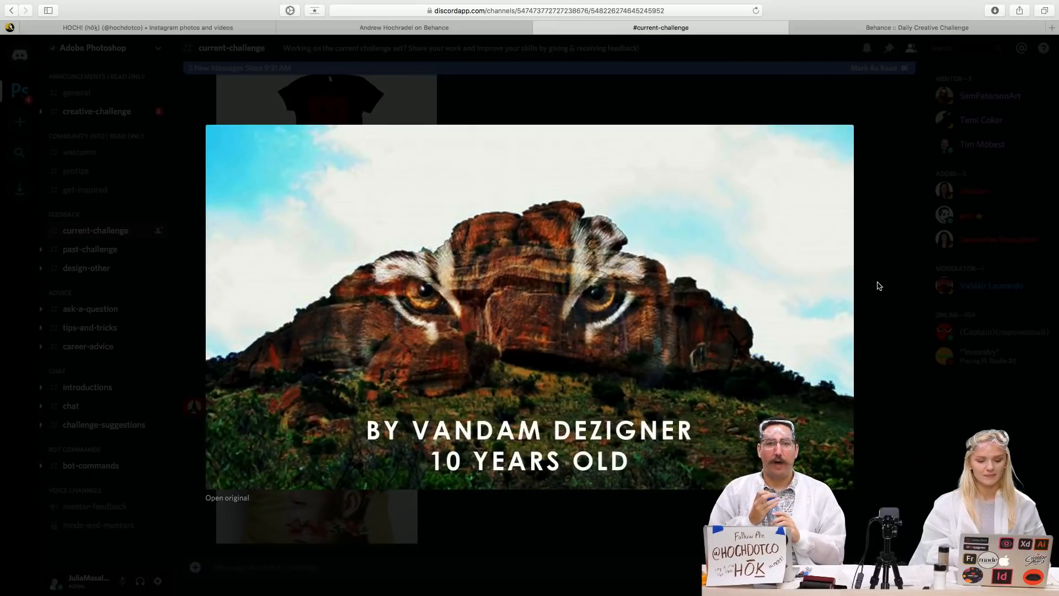
{"action": "scroll", "coordinate": [756, 245], "scroll_direction": "up", "scroll_amount": 3}
{"action": "scroll", "coordinate": [756, 245], "scroll_direction": "left", "scroll_amount": 1}
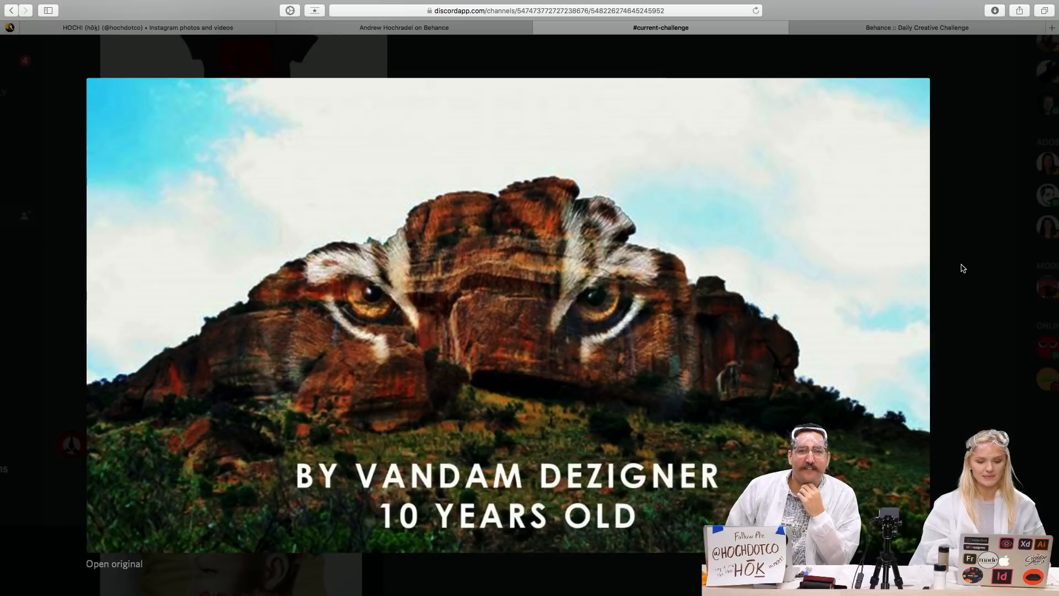
{"action": "scroll", "coordinate": [959, 270], "scroll_direction": "down", "scroll_amount": 3}
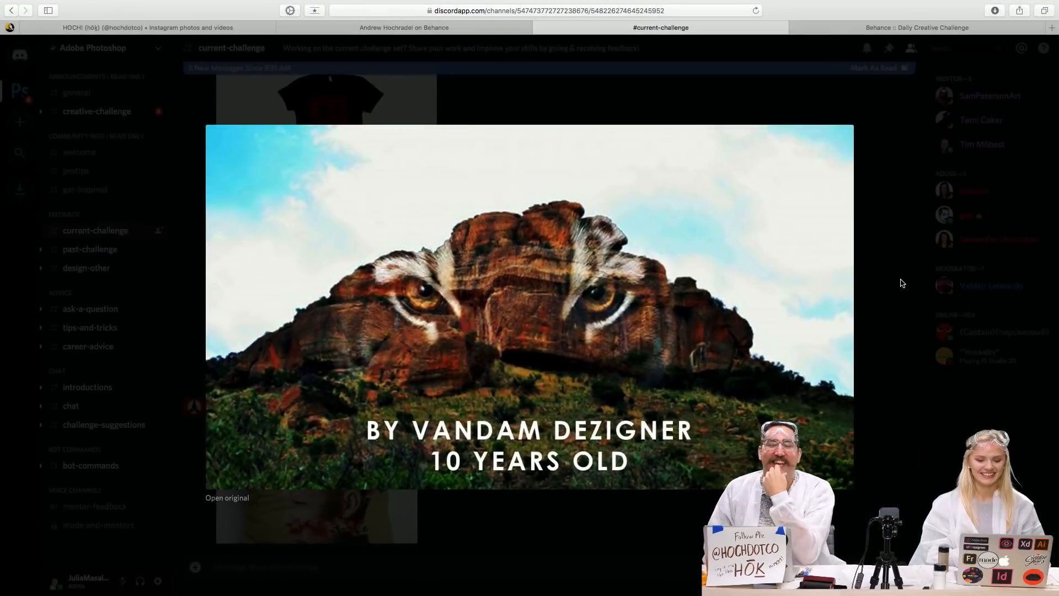
{"action": "left_click", "coordinate": [901, 283]}
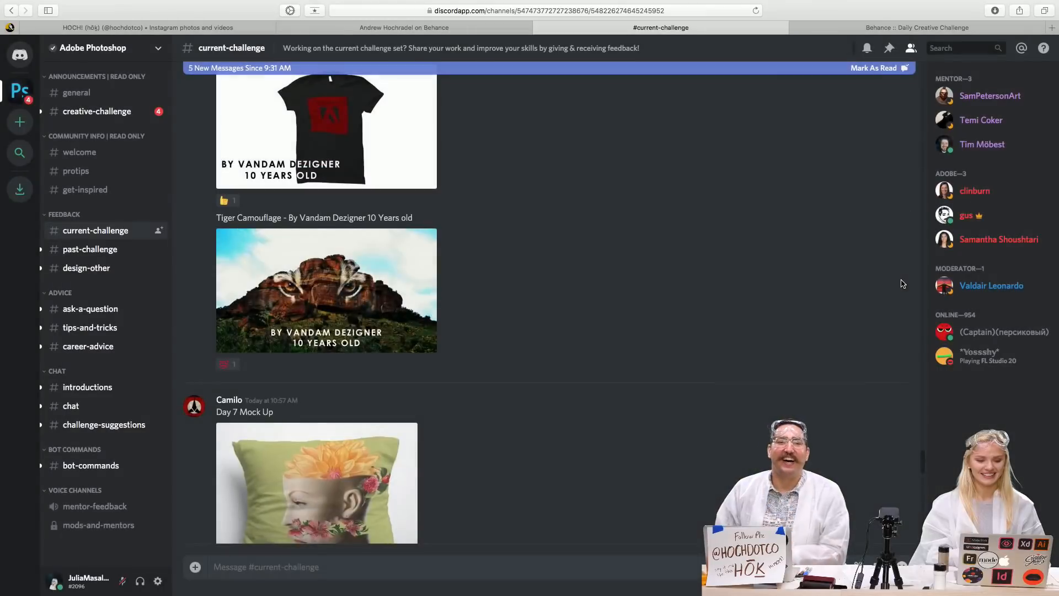
Reopen the "Tiger Camouflage" image, examine how the tiger eyes and fur blend into the rock, and close it
{"action": "left_click", "coordinate": [369, 282]}
{"action": "scroll", "coordinate": [577, 255], "scroll_direction": "up", "scroll_amount": 3}
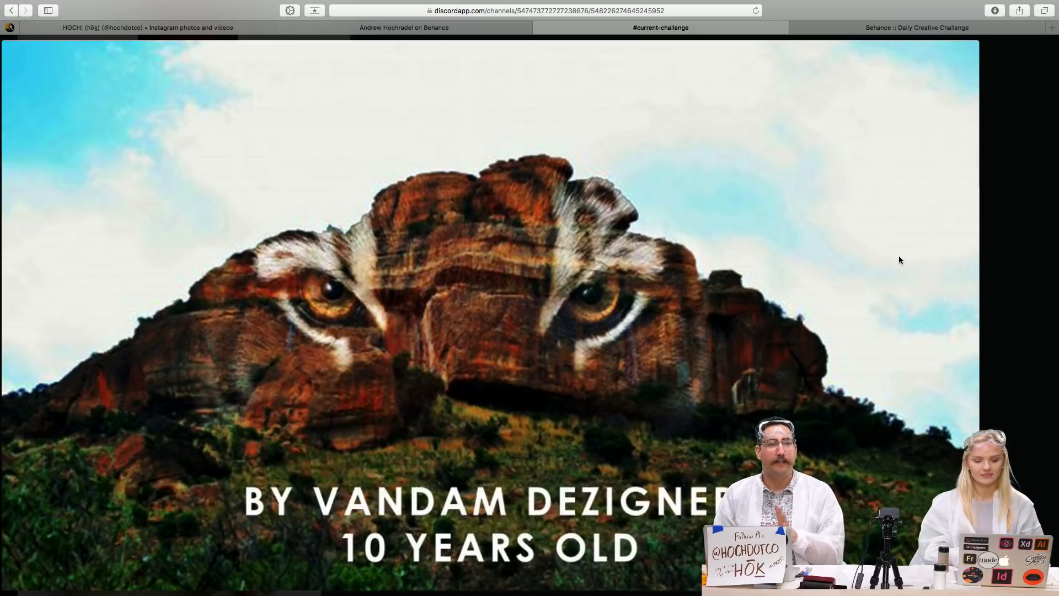
{"action": "scroll", "coordinate": [899, 256], "scroll_direction": "down", "scroll_amount": 3}
{"action": "scroll", "coordinate": [898, 260], "scroll_direction": "right", "scroll_amount": 3}
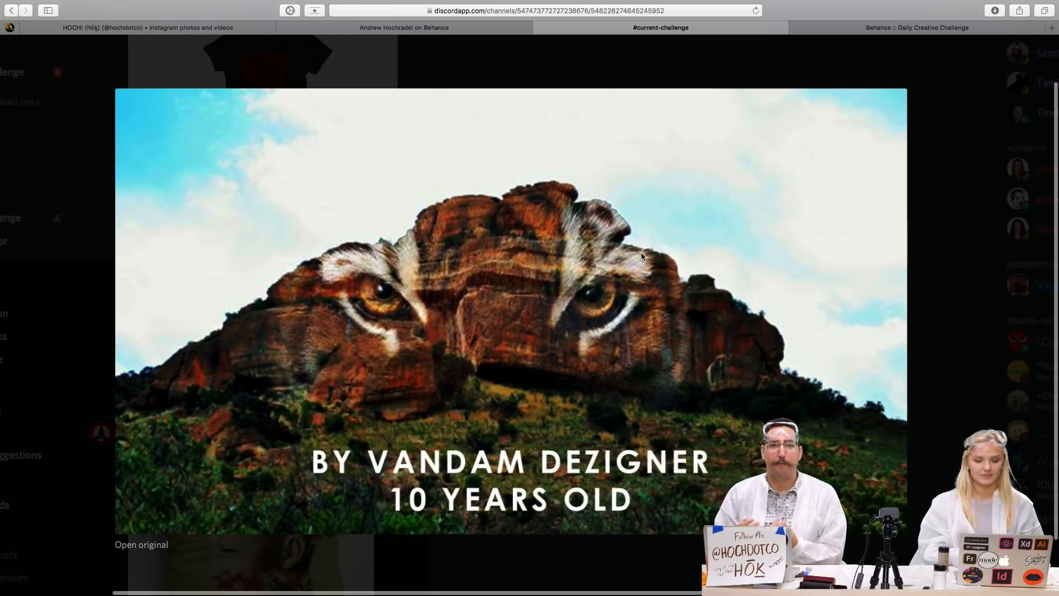
{"action": "scroll", "coordinate": [641, 253], "scroll_direction": "up", "scroll_amount": 3}
{"action": "scroll", "coordinate": [641, 252], "scroll_direction": "down", "scroll_amount": 2}
{"action": "scroll", "coordinate": [640, 252], "scroll_direction": "left", "scroll_amount": 2}
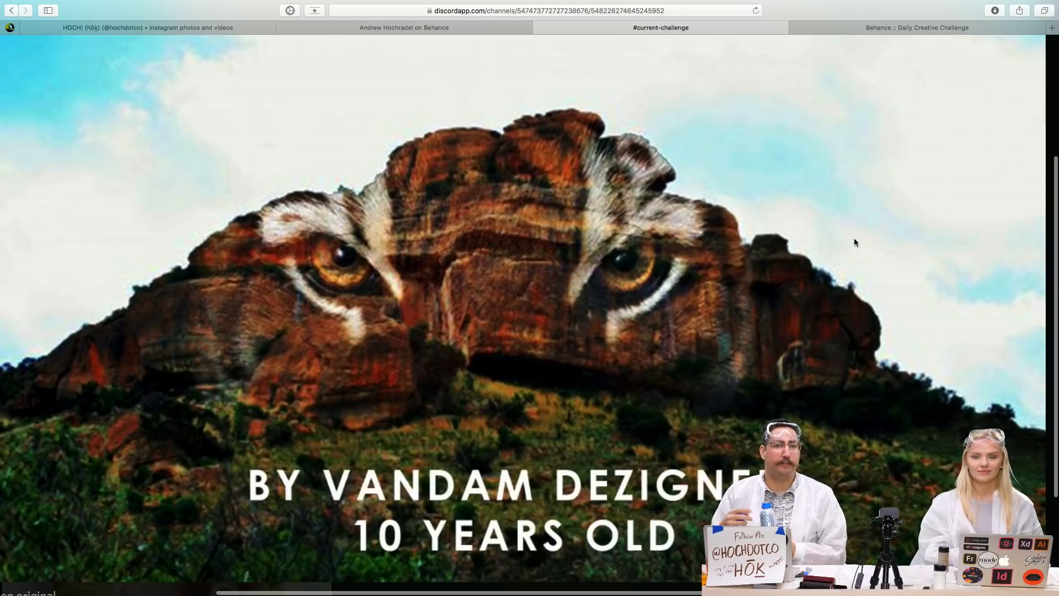
{"action": "scroll", "coordinate": [854, 237], "scroll_direction": "down", "scroll_amount": 4}
{"action": "scroll", "coordinate": [854, 238], "scroll_direction": "up", "scroll_amount": 2}
{"action": "scroll", "coordinate": [854, 237], "scroll_direction": "down", "scroll_amount": 5}
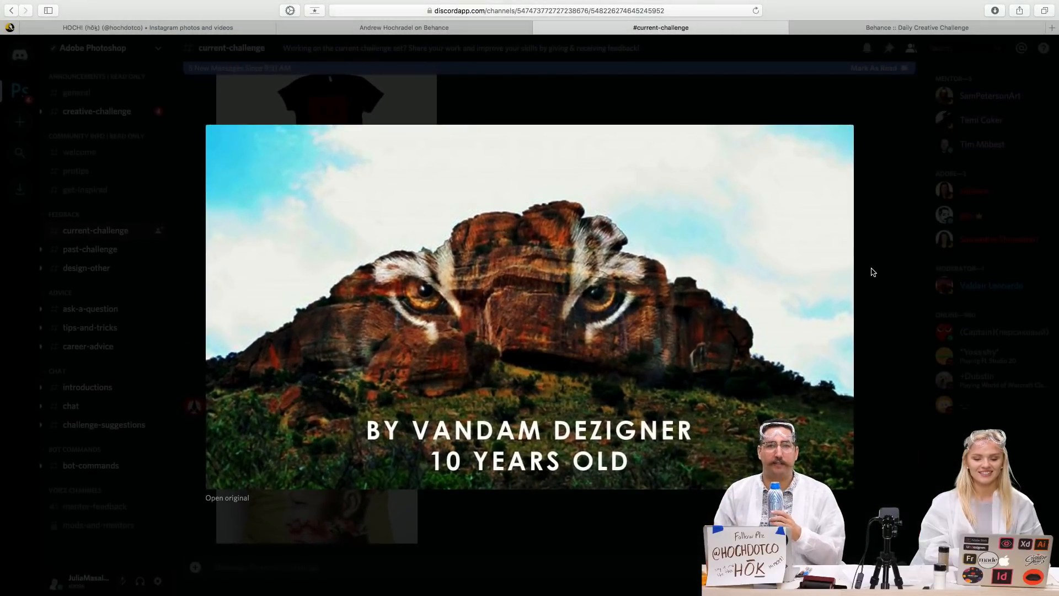
{"action": "left_click", "coordinate": [873, 271]}
Enlarge the black "T-Shirt mockup" image above the tiger post and examine the overall shirt, logo and caption
{"action": "scroll", "coordinate": [589, 319], "scroll_direction": "up", "scroll_amount": 4}
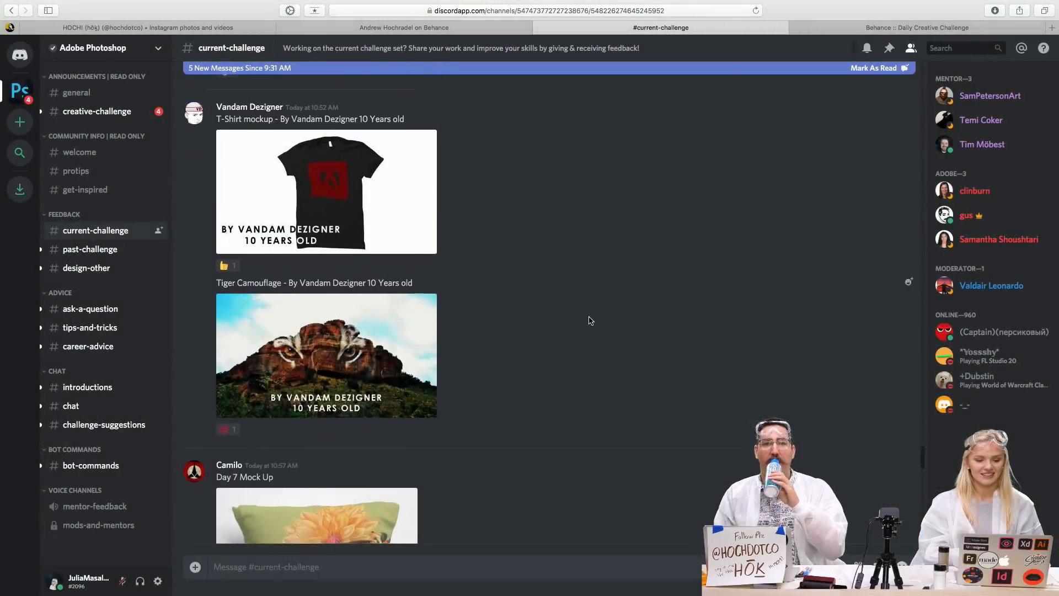
{"action": "left_click", "coordinate": [354, 260]}
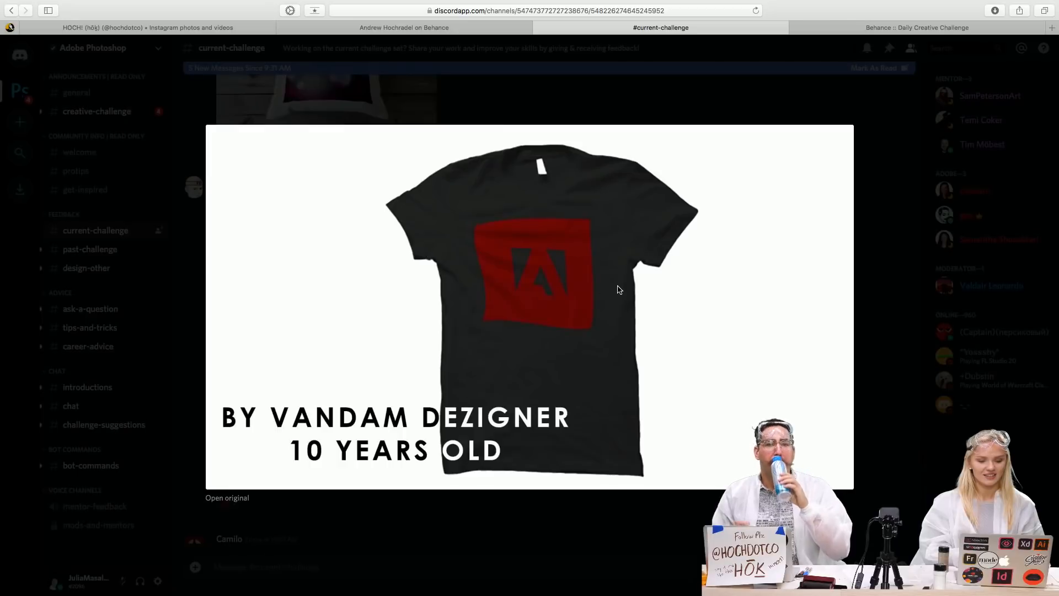
{"action": "scroll", "coordinate": [618, 289], "scroll_direction": "up", "scroll_amount": 5}
{"action": "scroll", "coordinate": [618, 288], "scroll_direction": "up", "scroll_amount": 1}
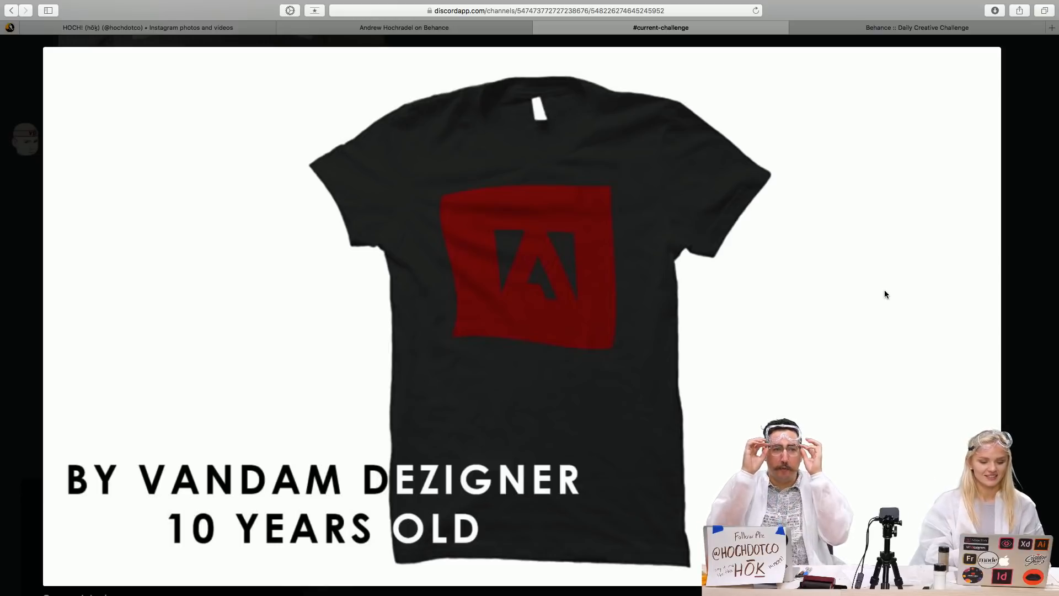
{"action": "scroll", "coordinate": [885, 290], "scroll_direction": "down", "scroll_amount": 1}
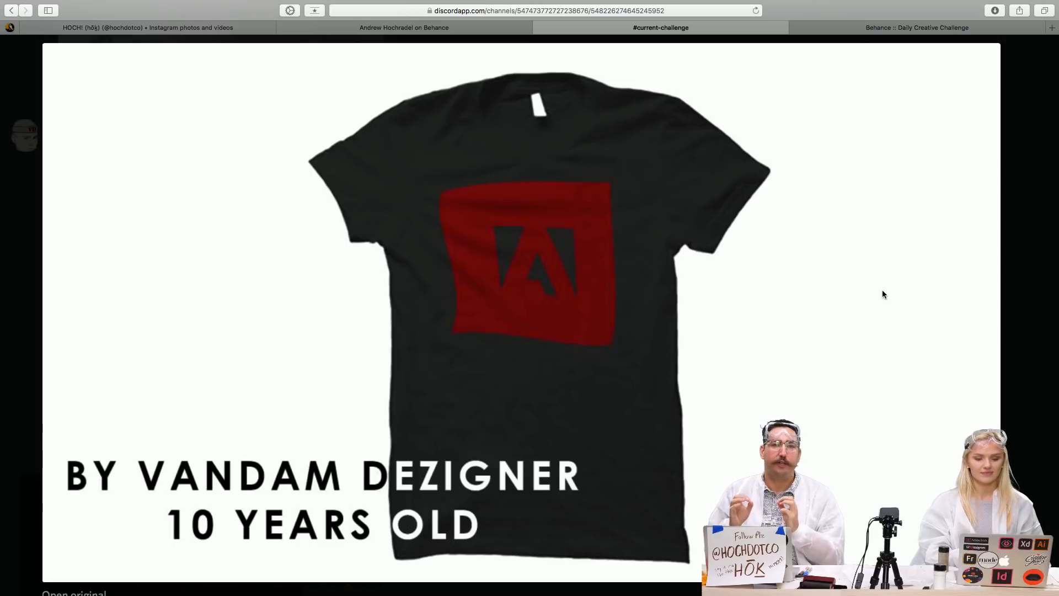
{"action": "scroll", "coordinate": [882, 294], "scroll_direction": "down", "scroll_amount": 5}
{"action": "scroll", "coordinate": [891, 294], "scroll_direction": "right", "scroll_amount": 2}
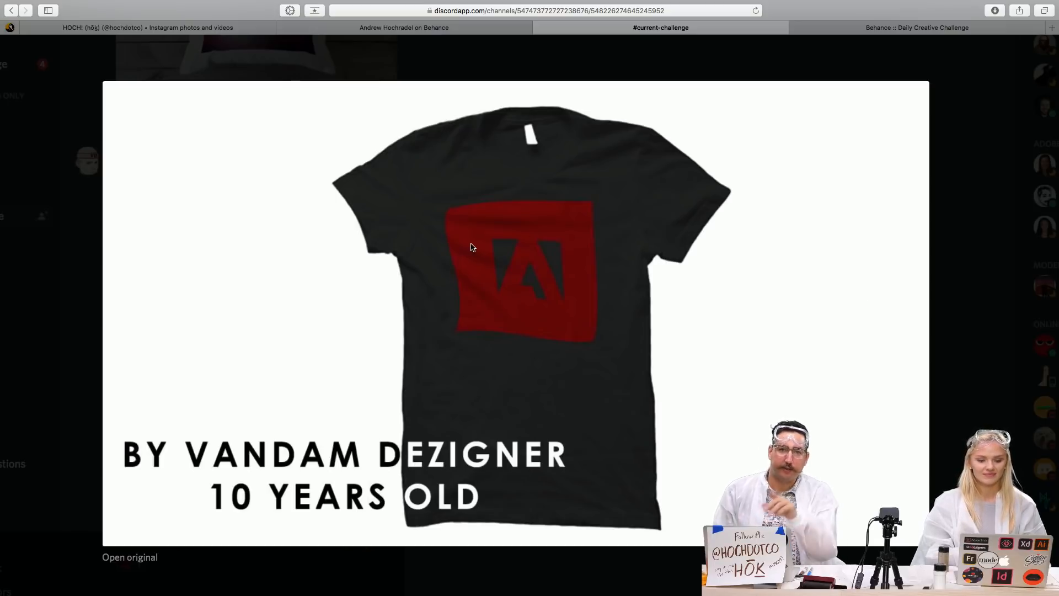
Magnify the red Adobe logo to inspect how it follows the shirt's folds, and close the enlarged image
{"action": "scroll", "coordinate": [555, 243], "scroll_direction": "up", "scroll_amount": 4}
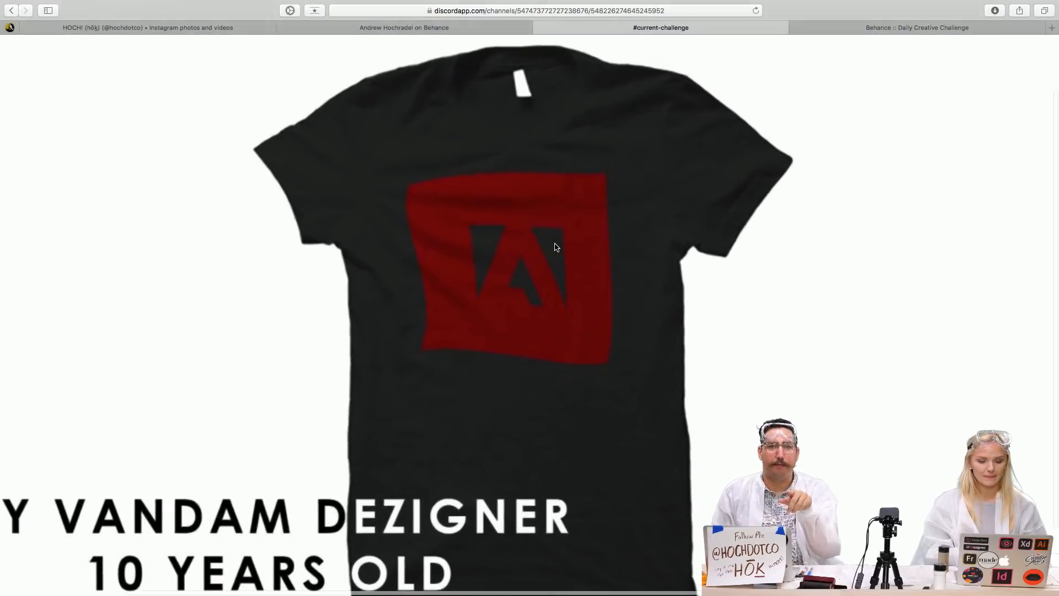
{"action": "scroll", "coordinate": [555, 243], "scroll_direction": "down", "scroll_amount": 2}
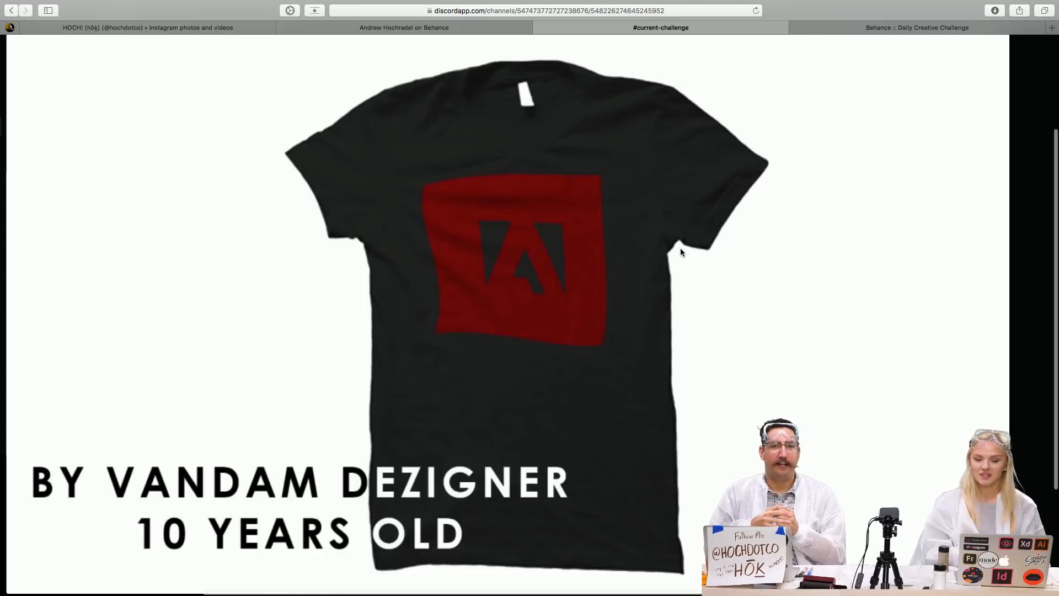
{"action": "scroll", "coordinate": [680, 247], "scroll_direction": "down", "scroll_amount": 3}
{"action": "scroll", "coordinate": [680, 248], "scroll_direction": "up", "scroll_amount": 1}
{"action": "scroll", "coordinate": [680, 251], "scroll_direction": "up", "scroll_amount": 1}
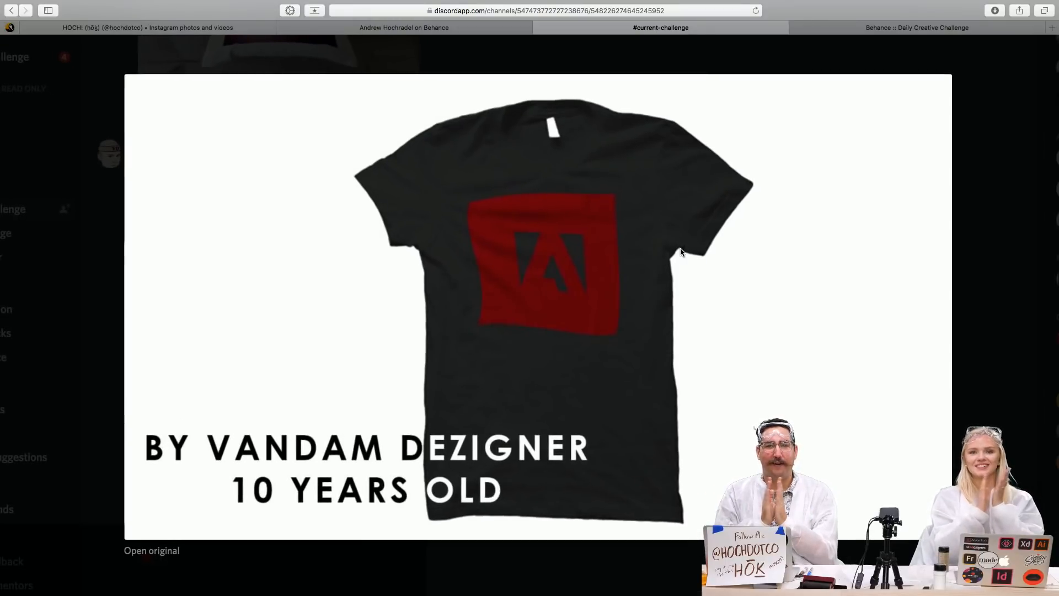
{"action": "left_click", "coordinate": [991, 162]}
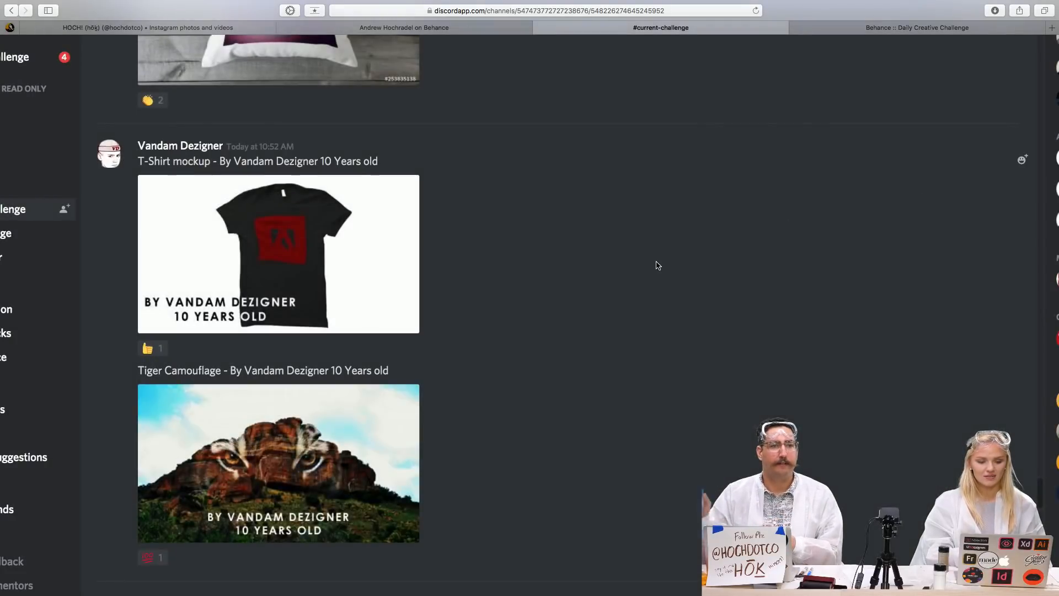
Enlarge the white-bordered DCC pillow mock-up in the post above and examine its artwork and lower border
{"action": "scroll", "coordinate": [656, 264], "scroll_direction": "up", "scroll_amount": 5}
{"action": "left_click", "coordinate": [366, 286]}
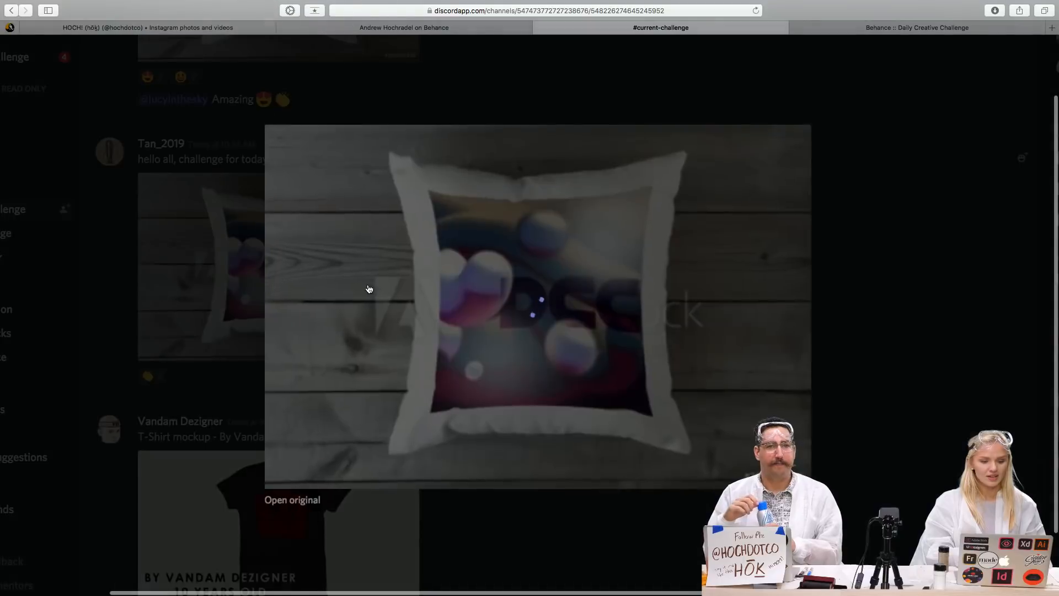
{"action": "scroll", "coordinate": [647, 274], "scroll_direction": "up", "scroll_amount": 5}
{"action": "scroll", "coordinate": [647, 274], "scroll_direction": "down", "scroll_amount": 5}
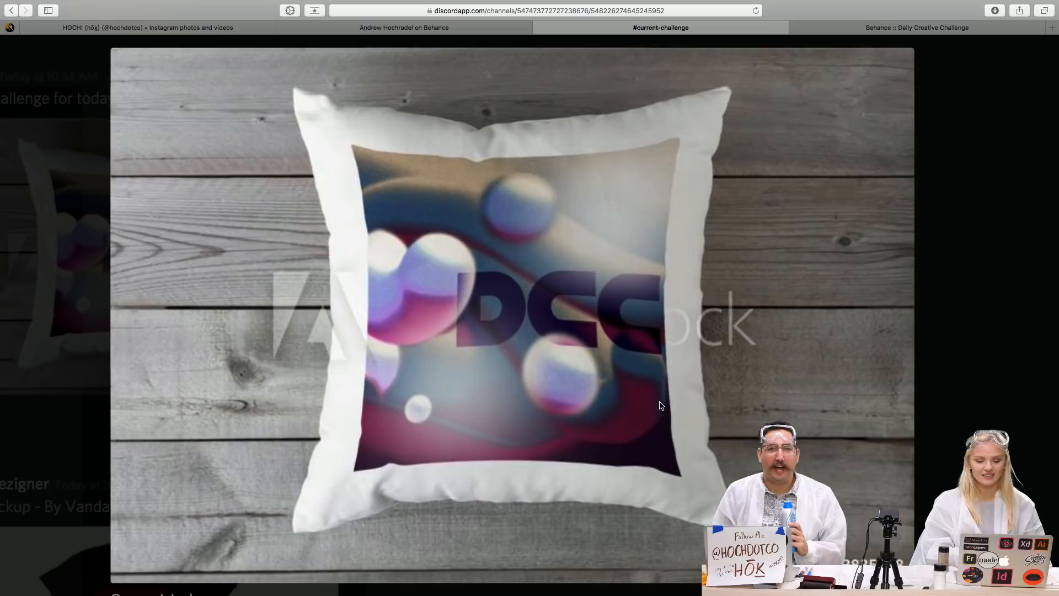
{"action": "scroll", "coordinate": [364, 468], "scroll_direction": "up", "scroll_amount": 3}
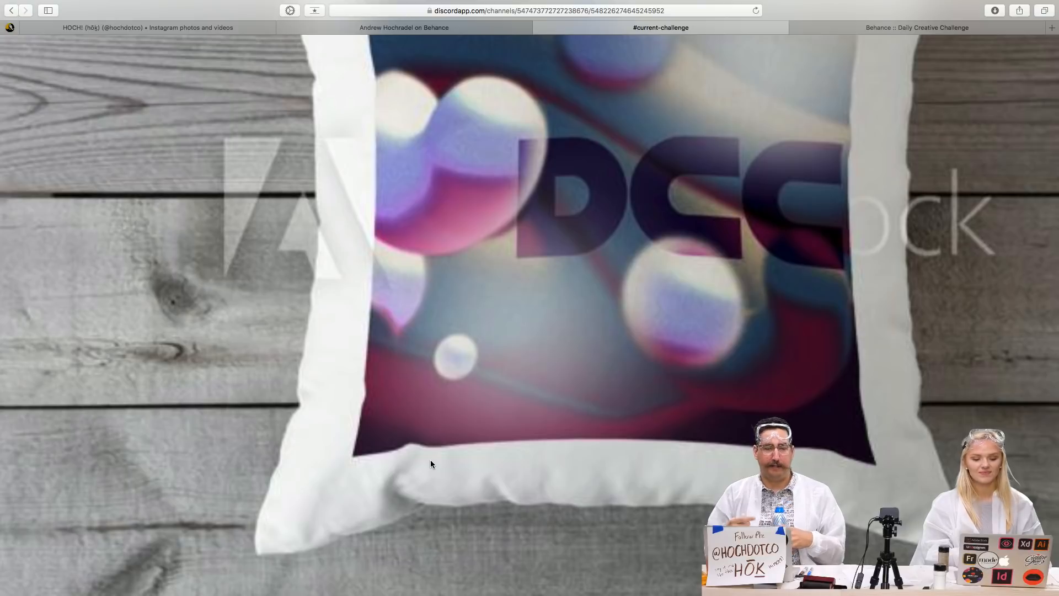
{"action": "scroll", "coordinate": [430, 459], "scroll_direction": "down", "scroll_amount": 3}
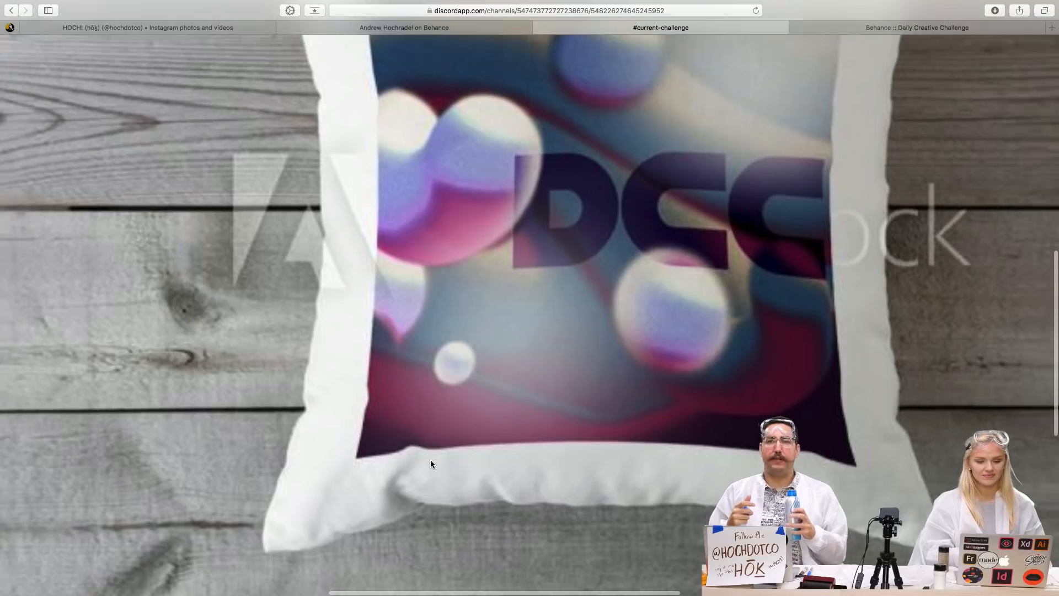
View the whole DCC pillow, and inspect the artwork's upper edge, bubbles and DCC lettering up close
{"action": "scroll", "coordinate": [431, 460], "scroll_direction": "up", "scroll_amount": 1}
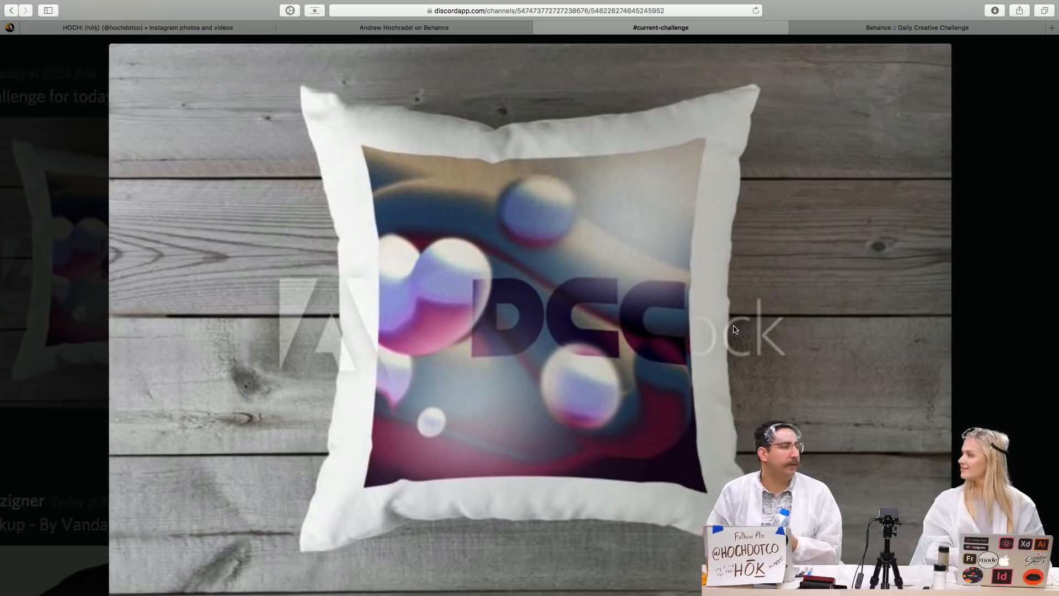
{"action": "scroll", "coordinate": [733, 330], "scroll_direction": "right", "scroll_amount": 2}
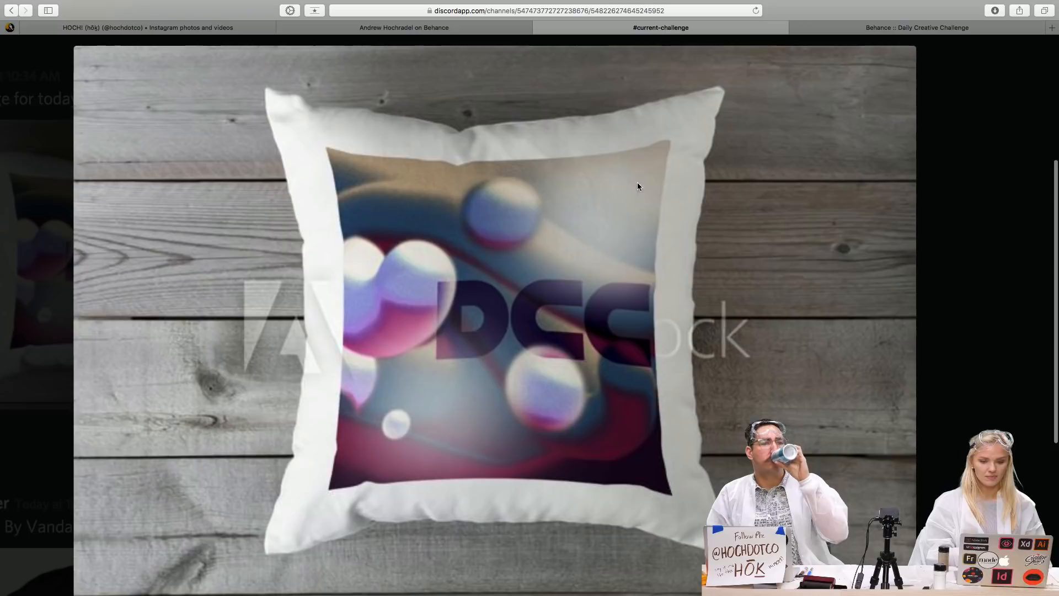
{"action": "scroll", "coordinate": [570, 176], "scroll_direction": "up", "scroll_amount": 3}
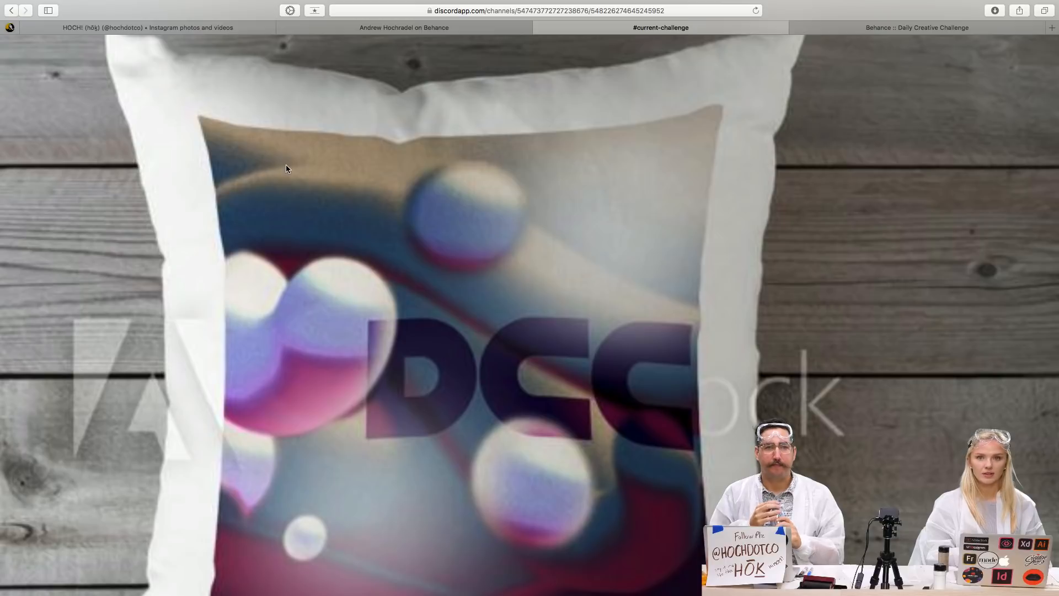
{"action": "scroll", "coordinate": [517, 348], "scroll_direction": "down", "scroll_amount": 3}
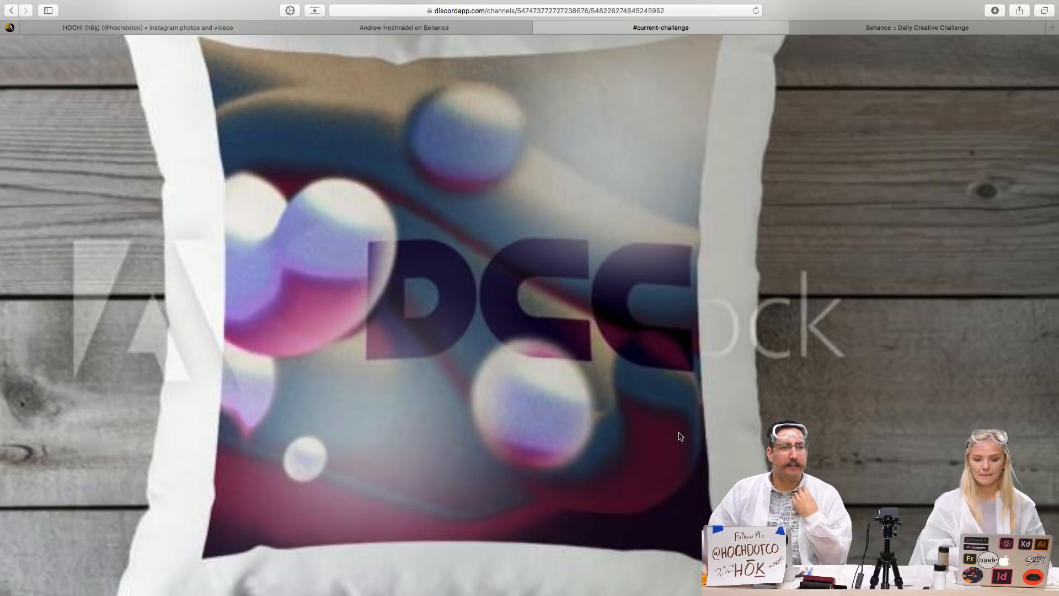
View the whole DCC pillow mock-up on its wooden background and close the enlarged image
{"action": "scroll", "coordinate": [679, 436], "scroll_direction": "down", "scroll_amount": 3}
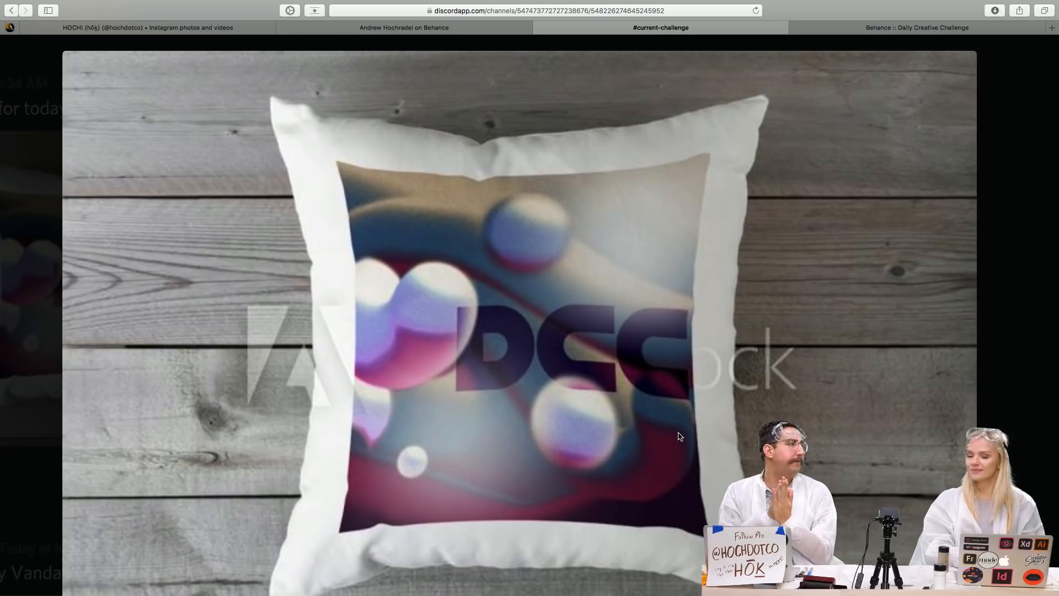
{"action": "scroll", "coordinate": [612, 422], "scroll_direction": "down", "scroll_amount": 5}
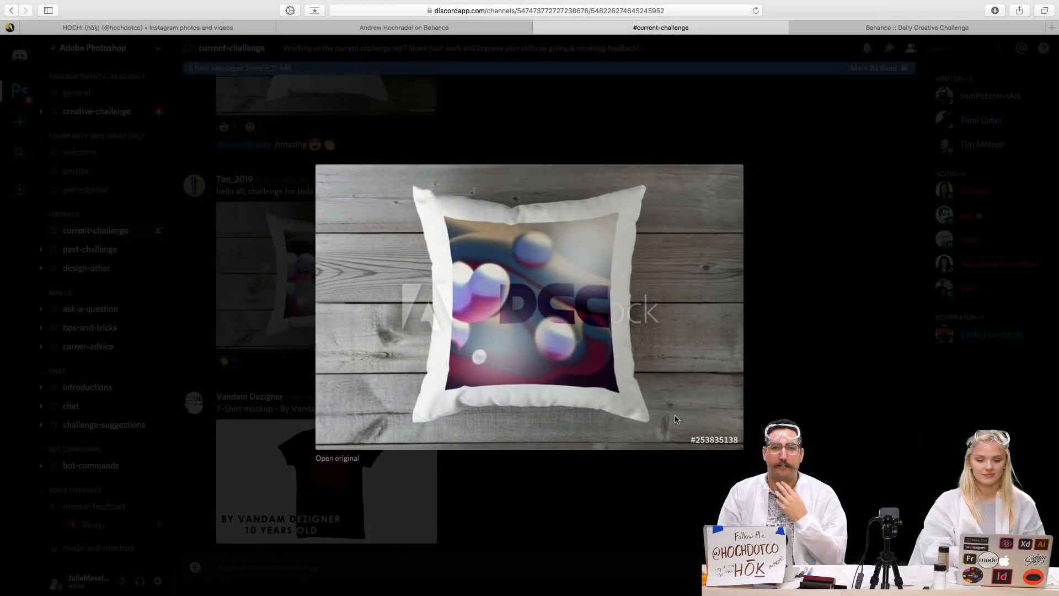
{"action": "left_click", "coordinate": [789, 364]}
Enlarge the white light-bulb pillow mock-up in the "Challenge#07" post above and examine its pattern and central logo
{"action": "scroll", "coordinate": [346, 258], "scroll_direction": "up", "scroll_amount": 4}
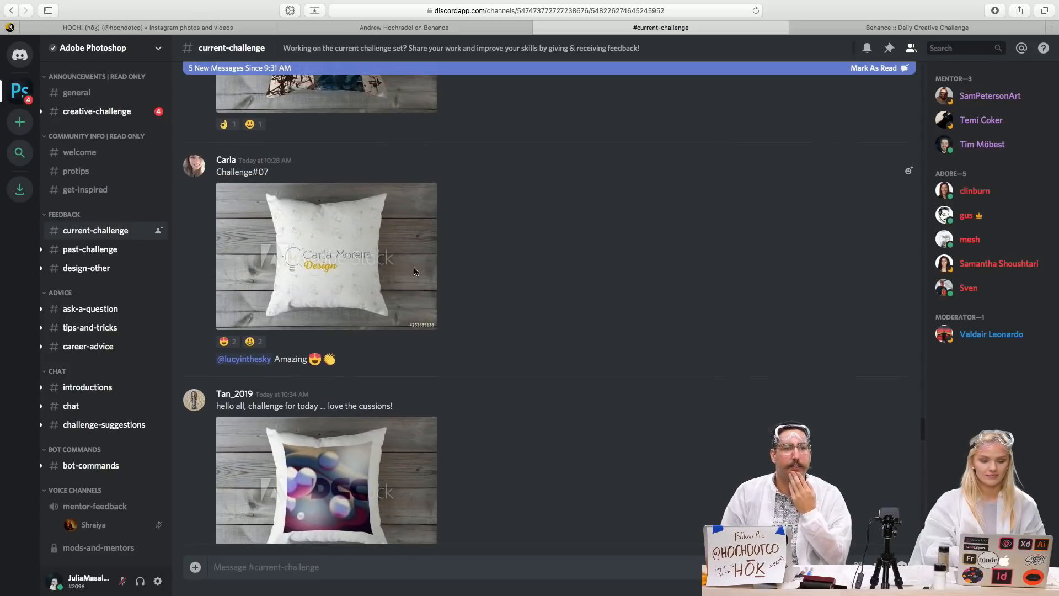
{"action": "left_click", "coordinate": [346, 258]}
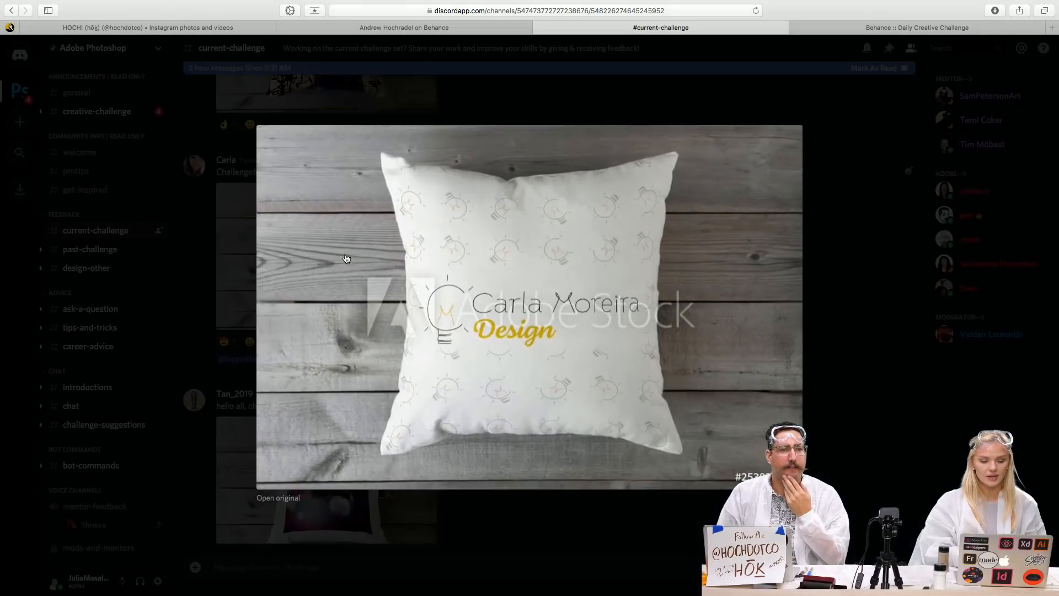
{"action": "scroll", "coordinate": [603, 237], "scroll_direction": "up", "scroll_amount": 5}
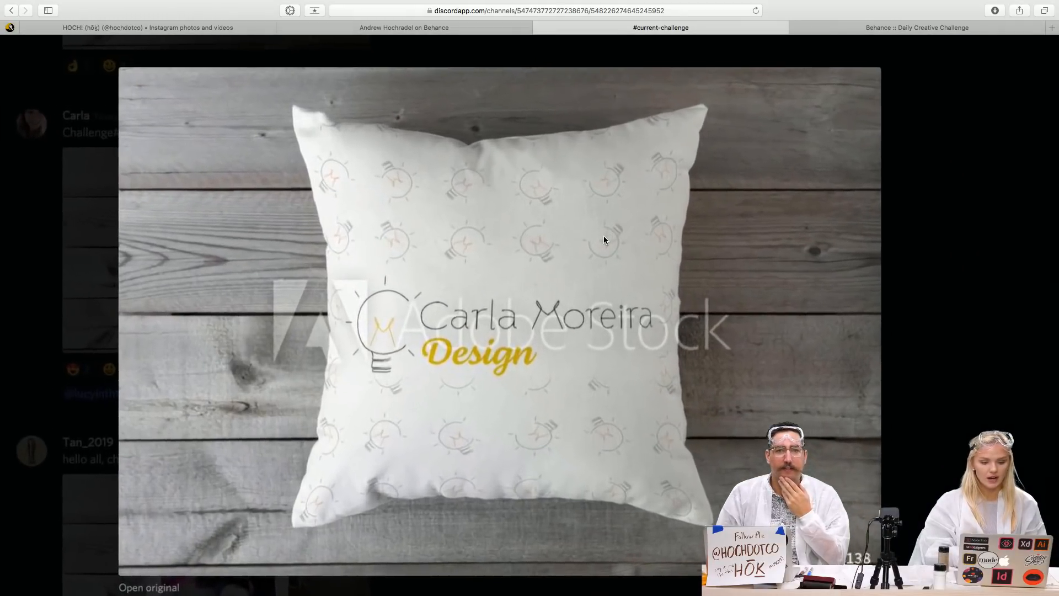
{"action": "scroll", "coordinate": [603, 237], "scroll_direction": "down", "scroll_amount": 2}
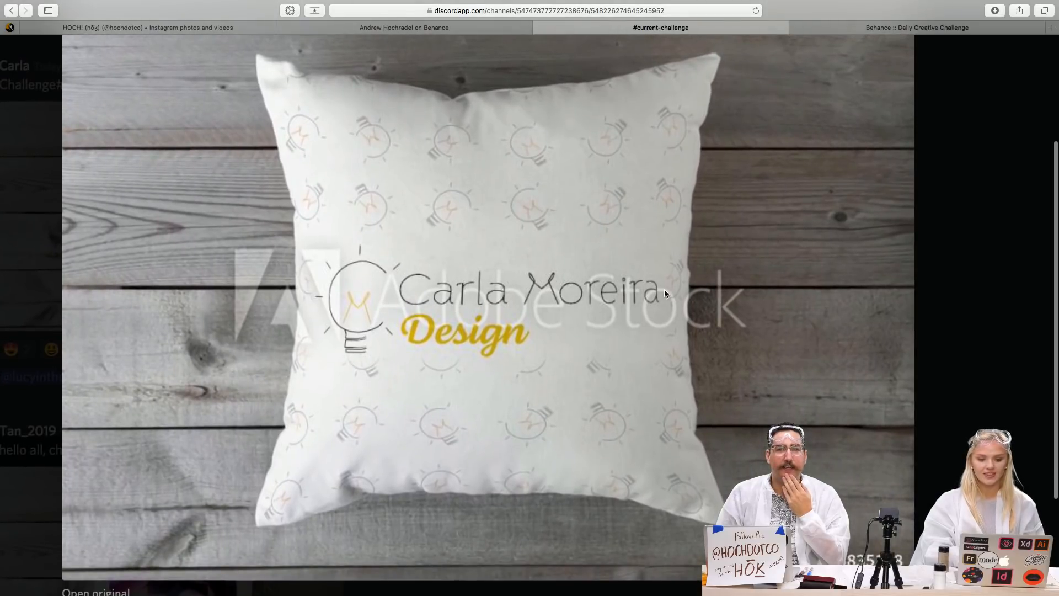
{"action": "scroll", "coordinate": [471, 329], "scroll_direction": "up", "scroll_amount": 3}
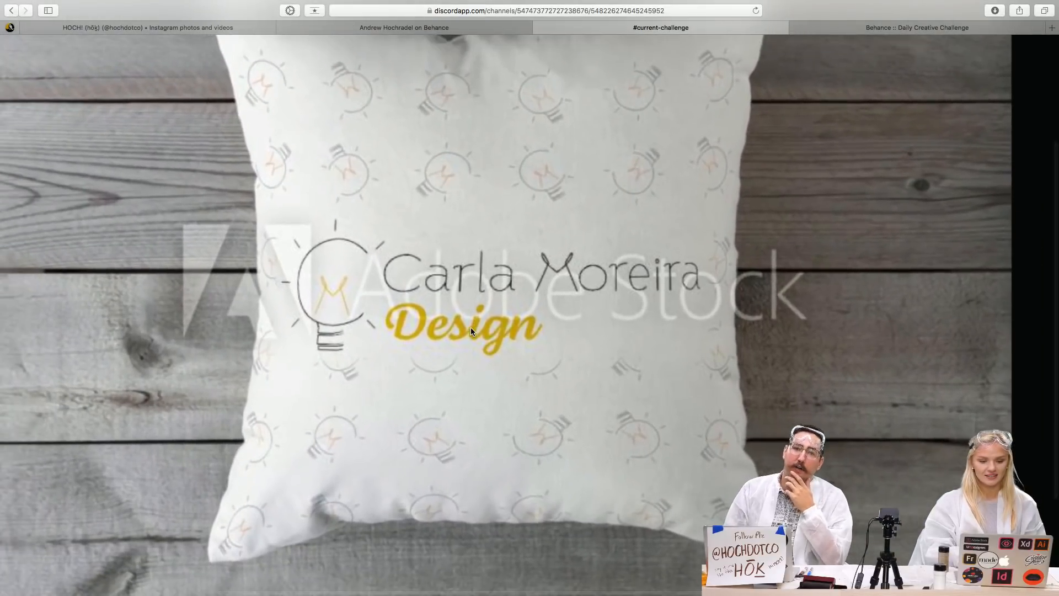
{"action": "scroll", "coordinate": [471, 326], "scroll_direction": "up", "scroll_amount": 1}
{"action": "scroll", "coordinate": [470, 327], "scroll_direction": "right", "scroll_amount": 1}
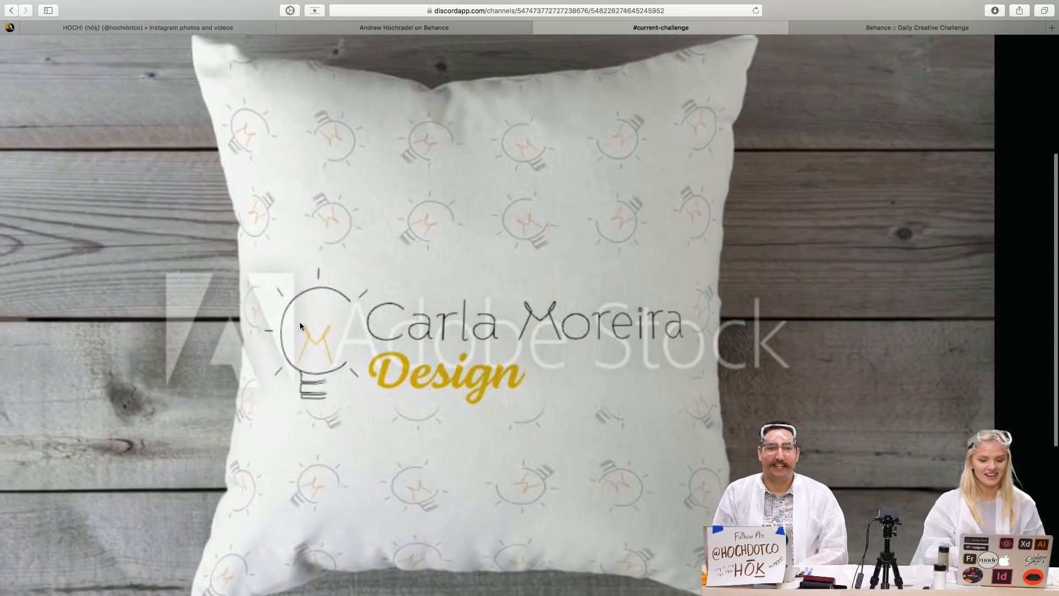
Magnify the light-bulb pillow's logo lettering and compare it with the bulb rows and seam above it
{"action": "scroll", "coordinate": [299, 322], "scroll_direction": "up", "scroll_amount": 2}
{"action": "scroll", "coordinate": [299, 322], "scroll_direction": "right", "scroll_amount": 1}
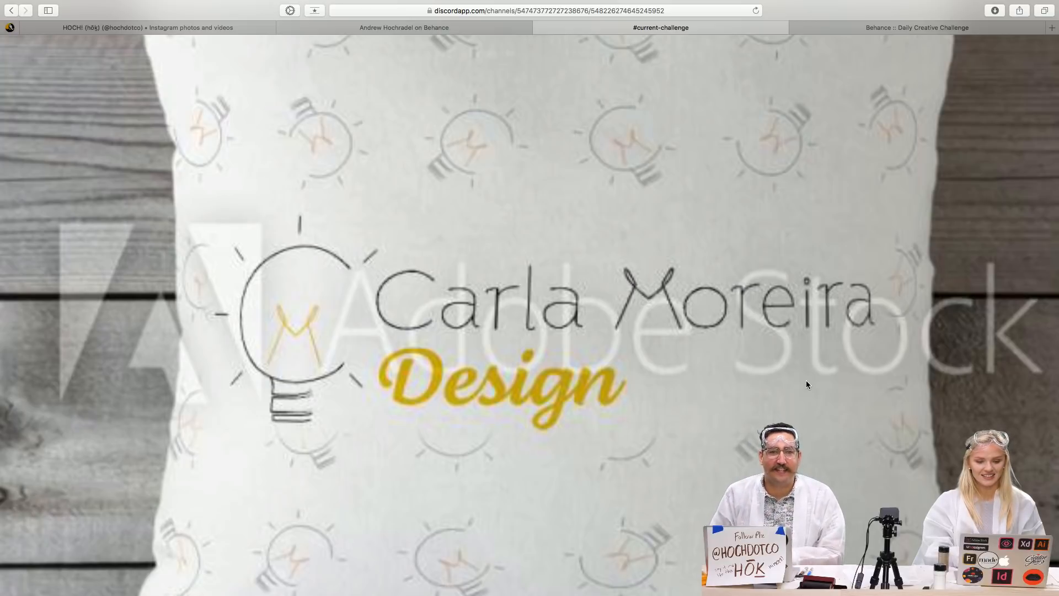
{"action": "scroll", "coordinate": [806, 384], "scroll_direction": "up", "scroll_amount": 5}
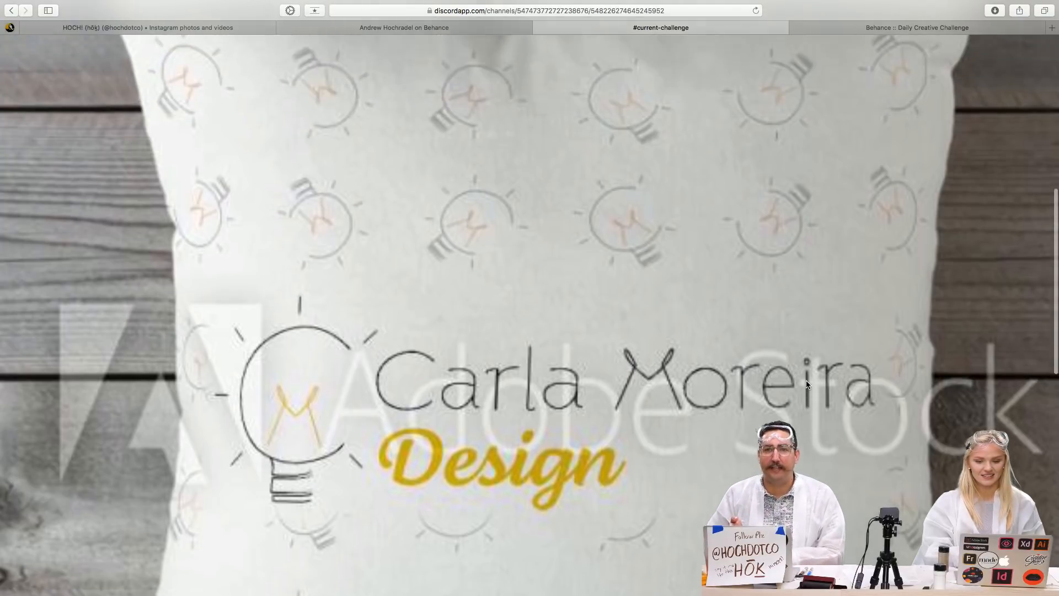
{"action": "scroll", "coordinate": [806, 384], "scroll_direction": "down", "scroll_amount": 2}
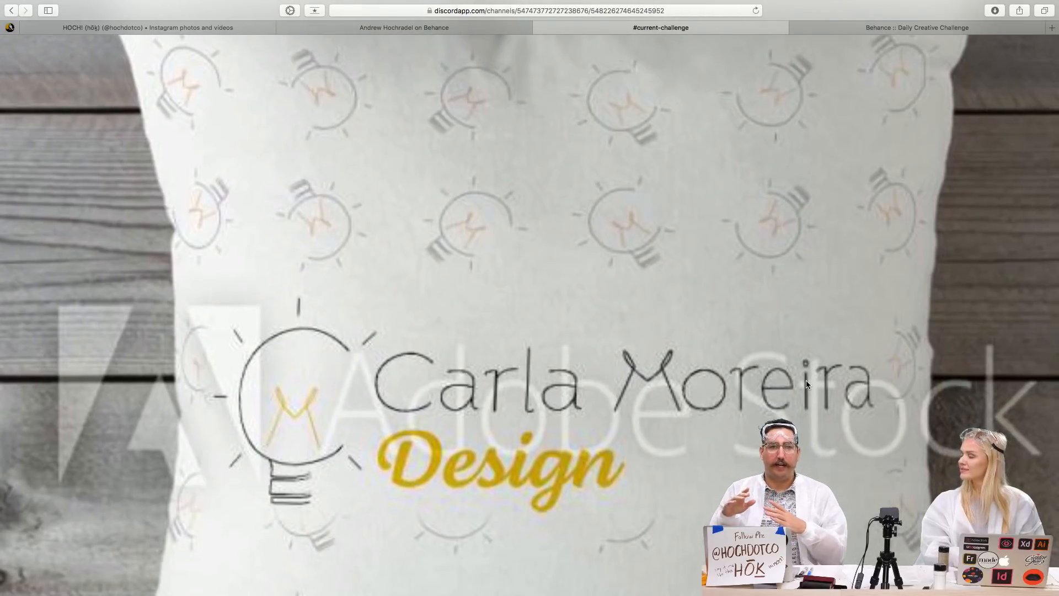
{"action": "scroll", "coordinate": [806, 383], "scroll_direction": "down", "scroll_amount": 1}
{"action": "scroll", "coordinate": [805, 383], "scroll_direction": "down", "scroll_amount": 1}
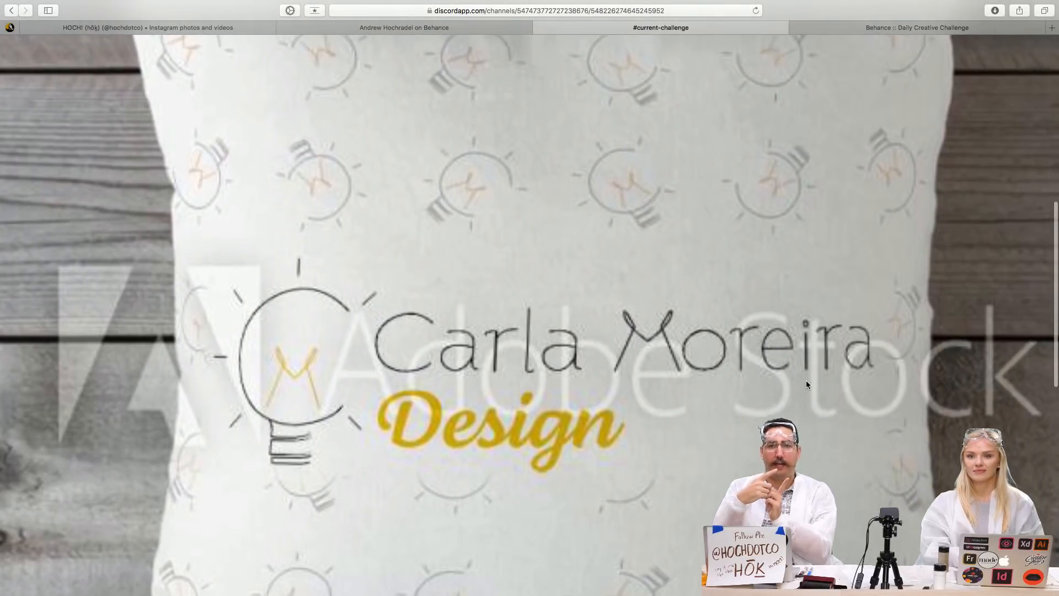
{"action": "scroll", "coordinate": [806, 380], "scroll_direction": "up", "scroll_amount": 3}
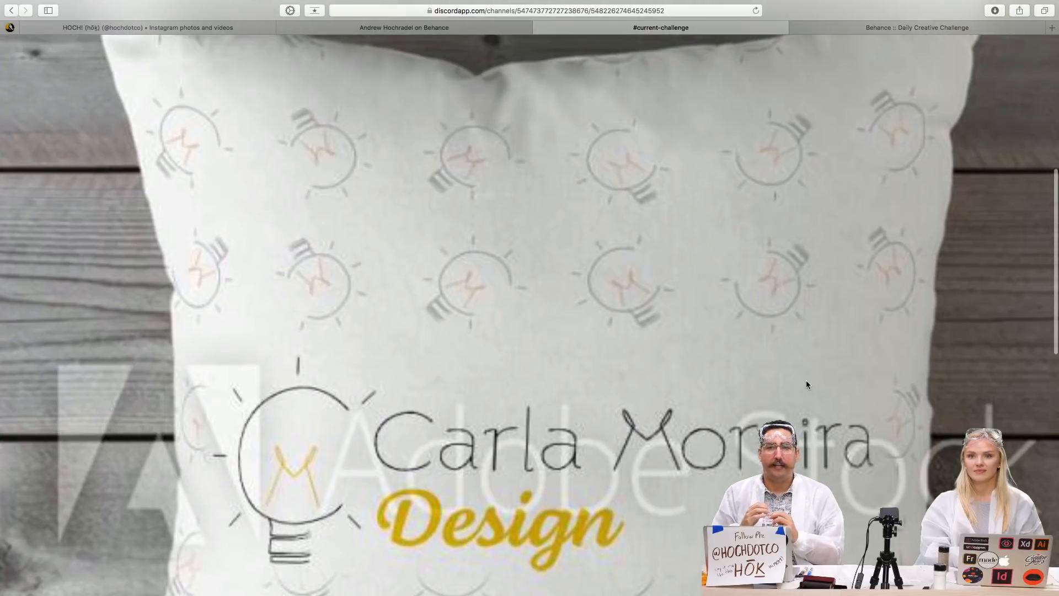
{"action": "scroll", "coordinate": [805, 380], "scroll_direction": "down", "scroll_amount": 3}
{"action": "scroll", "coordinate": [805, 380], "scroll_direction": "down", "scroll_amount": 3}
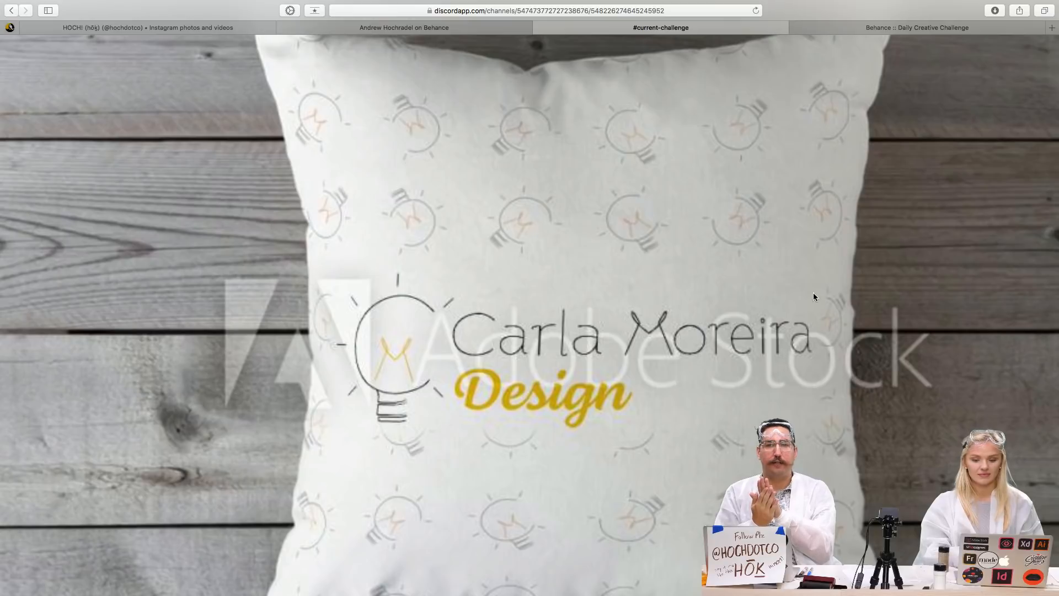
Inspect the upper bulb rows up close, view the whole light-bulb pillow, and close the enlarged image
{"action": "scroll", "coordinate": [857, 124], "scroll_direction": "up", "scroll_amount": 3}
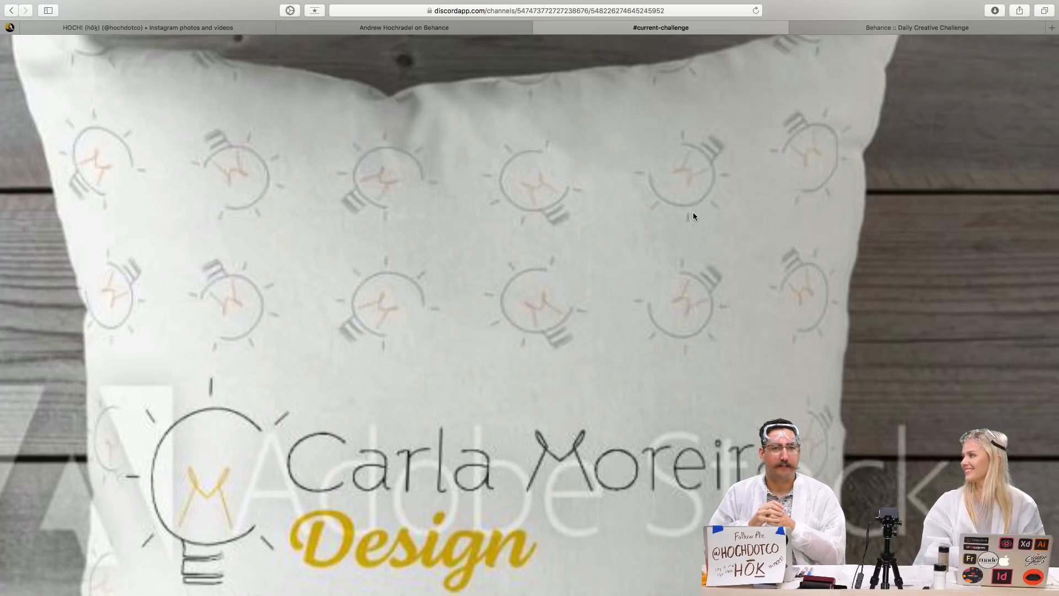
{"action": "scroll", "coordinate": [693, 211], "scroll_direction": "down", "scroll_amount": 5}
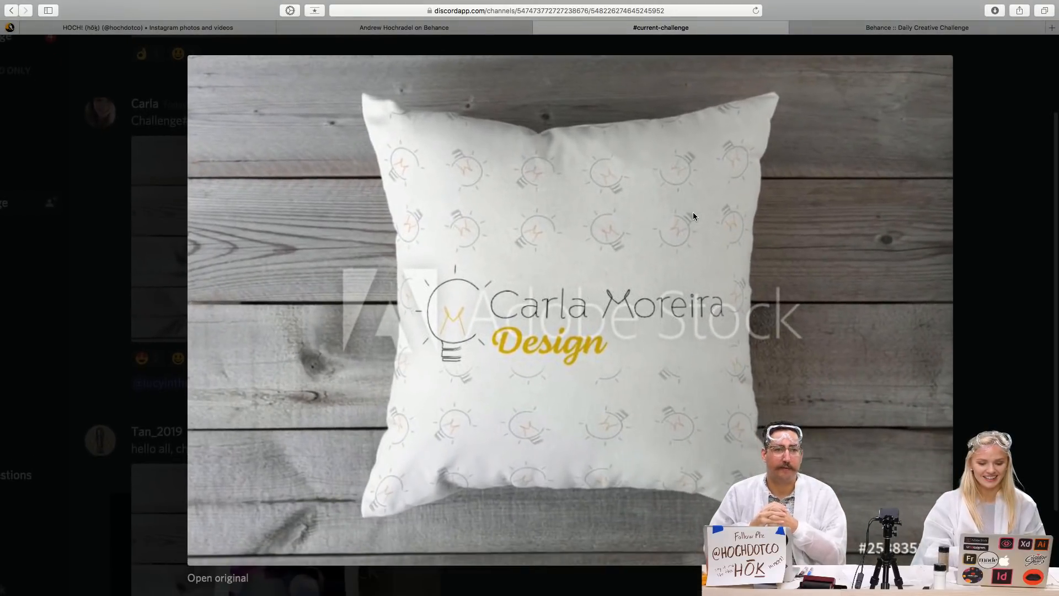
{"action": "scroll", "coordinate": [692, 213], "scroll_direction": "right", "scroll_amount": 2}
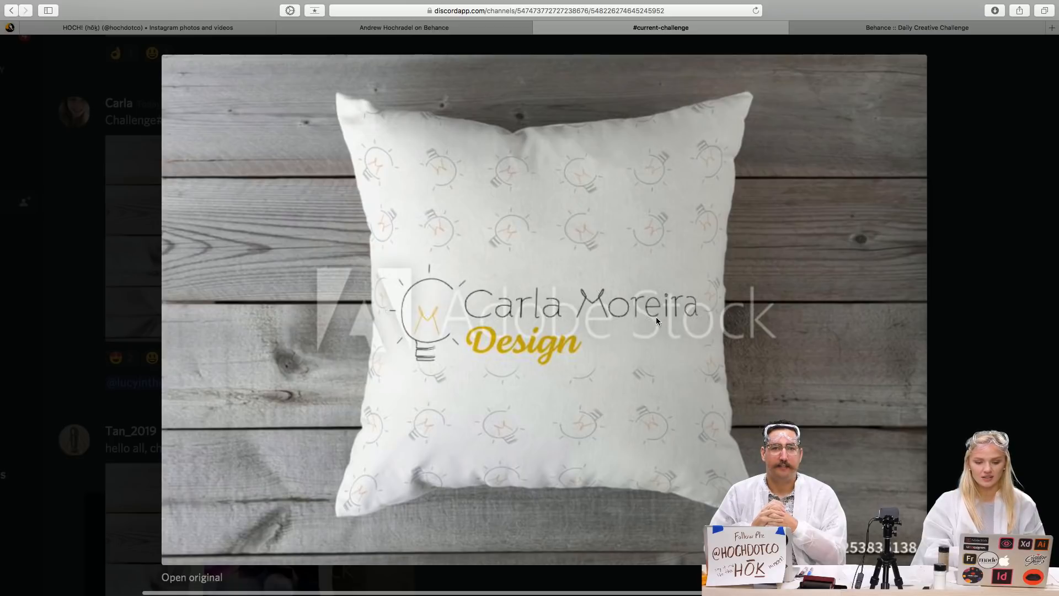
{"action": "scroll", "coordinate": [657, 317], "scroll_direction": "down", "scroll_amount": 3}
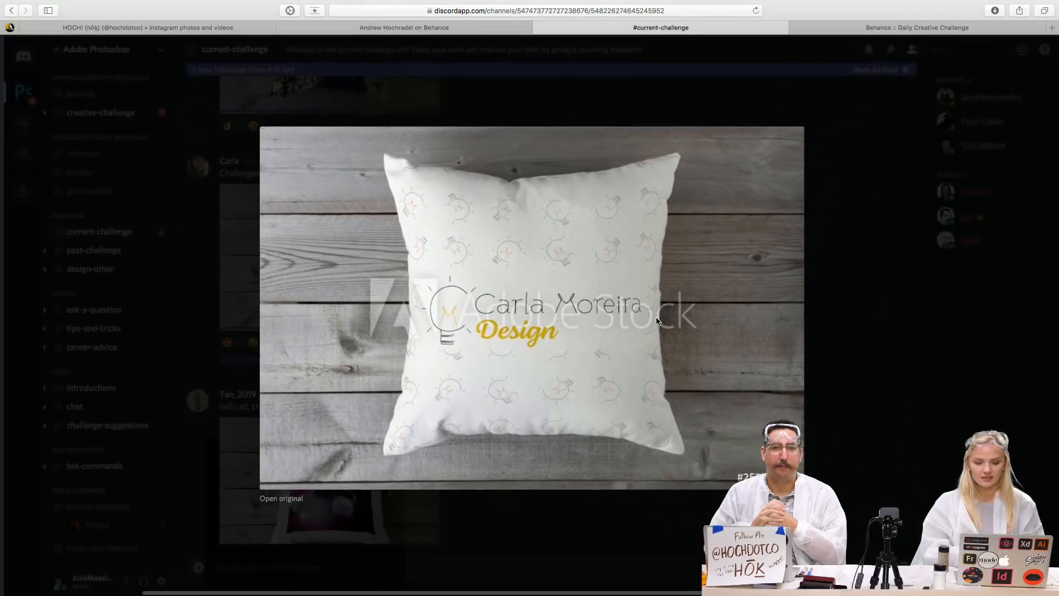
{"action": "left_click", "coordinate": [831, 317]}
Enlarge the "Jackson Pollack Untitled 1948" pillow mock-up above and examine how the girl blends with the paint splatters
{"action": "scroll", "coordinate": [537, 335], "scroll_direction": "up", "scroll_amount": 5}
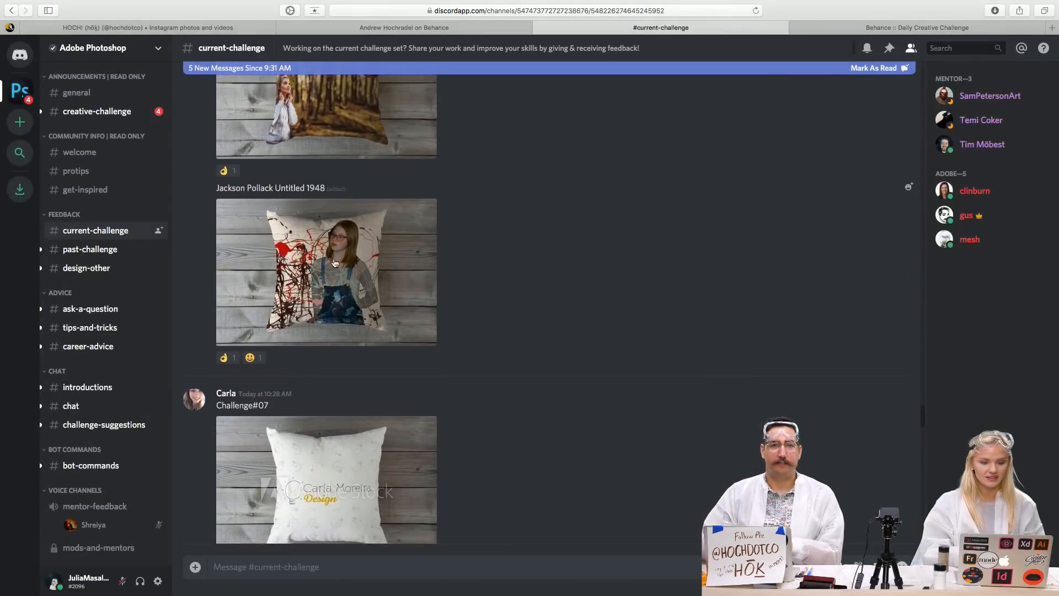
{"action": "left_click", "coordinate": [335, 263]}
{"action": "scroll", "coordinate": [593, 292], "scroll_direction": "up", "scroll_amount": 5}
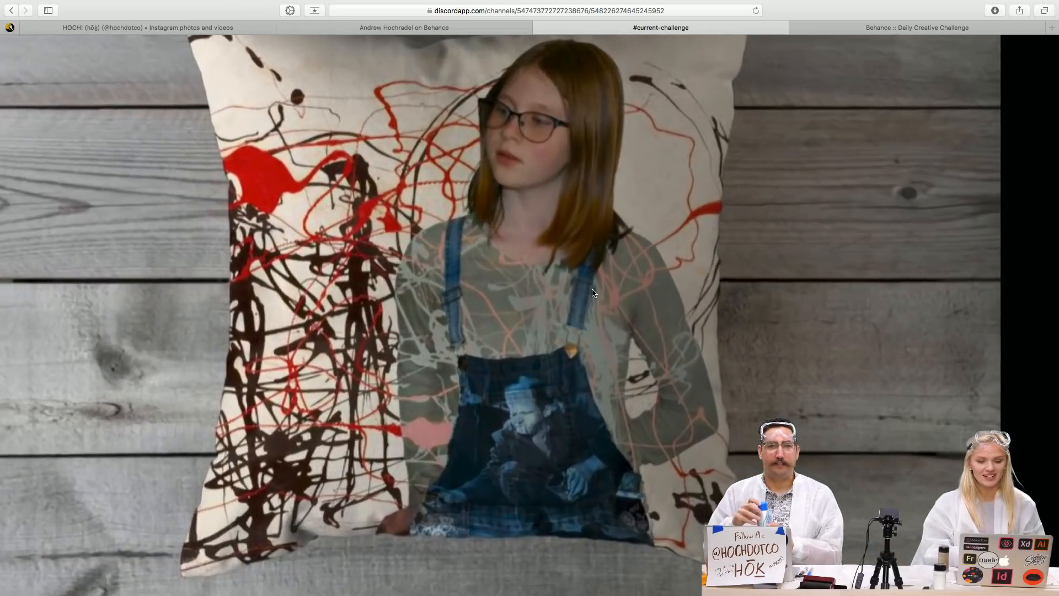
{"action": "scroll", "coordinate": [592, 289], "scroll_direction": "down", "scroll_amount": 2}
{"action": "scroll", "coordinate": [591, 289], "scroll_direction": "up", "scroll_amount": 2}
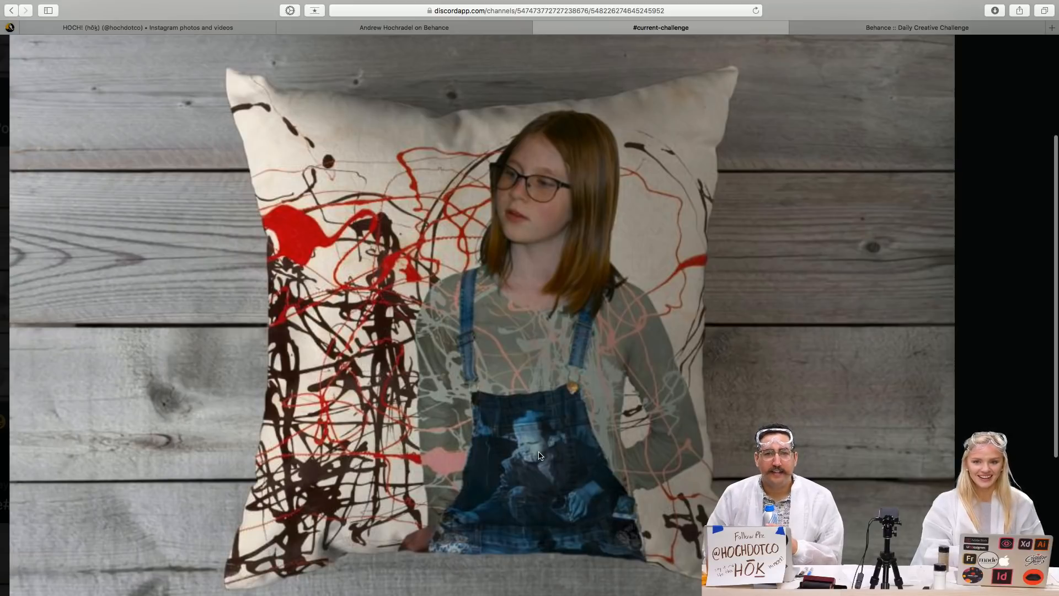
Magnify the portrait print on the girl's denim overalls, and inspect her splattered shirt and face
{"action": "scroll", "coordinate": [539, 455], "scroll_direction": "up", "scroll_amount": 4}
{"action": "scroll", "coordinate": [538, 456], "scroll_direction": "down", "scroll_amount": 4}
{"action": "scroll", "coordinate": [538, 455], "scroll_direction": "up", "scroll_amount": 1}
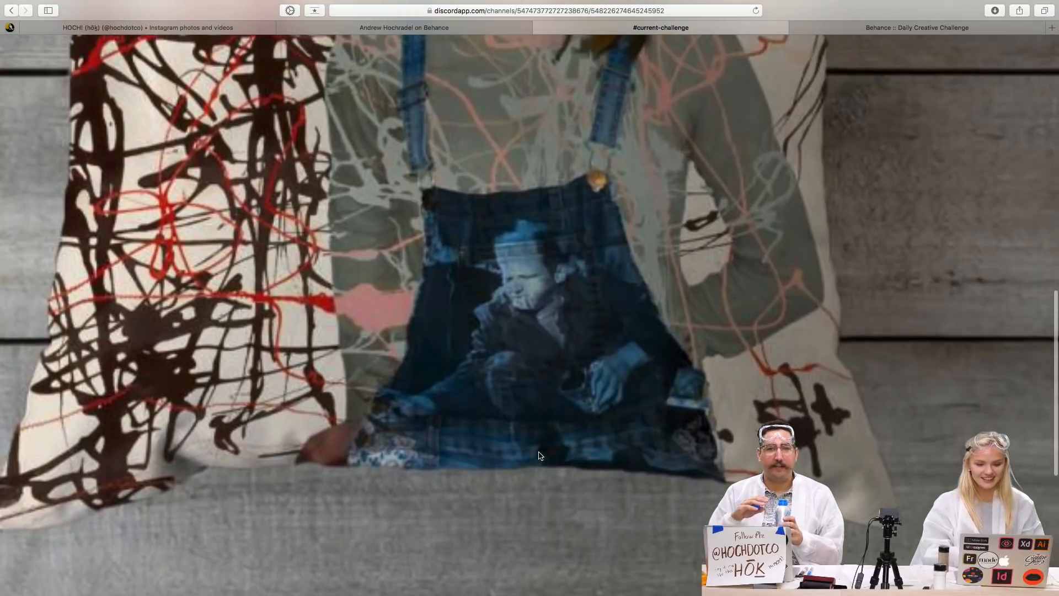
{"action": "scroll", "coordinate": [539, 455], "scroll_direction": "up", "scroll_amount": 3}
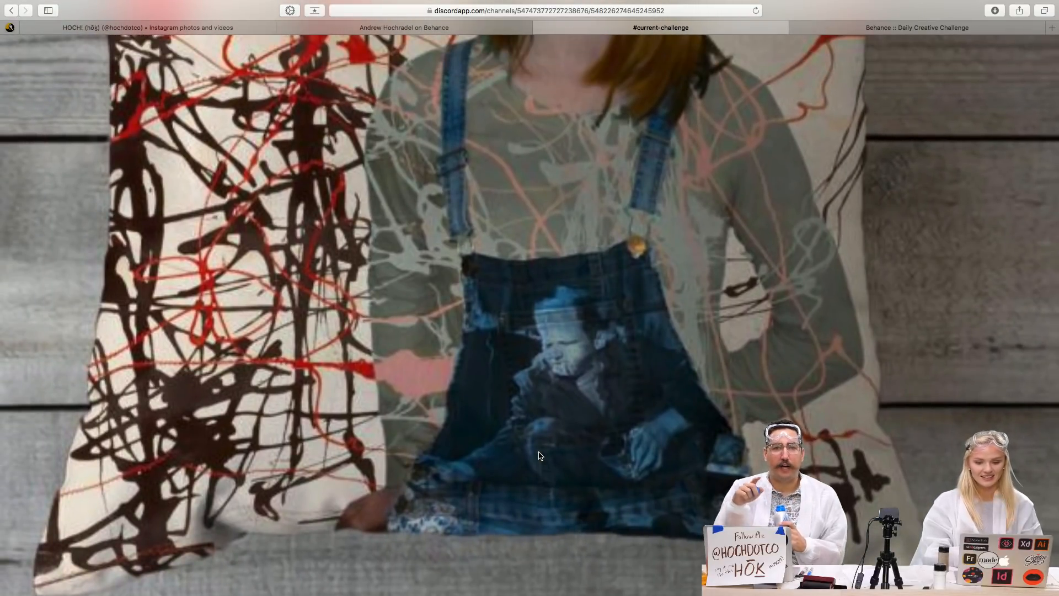
{"action": "scroll", "coordinate": [539, 456], "scroll_direction": "up", "scroll_amount": 10}
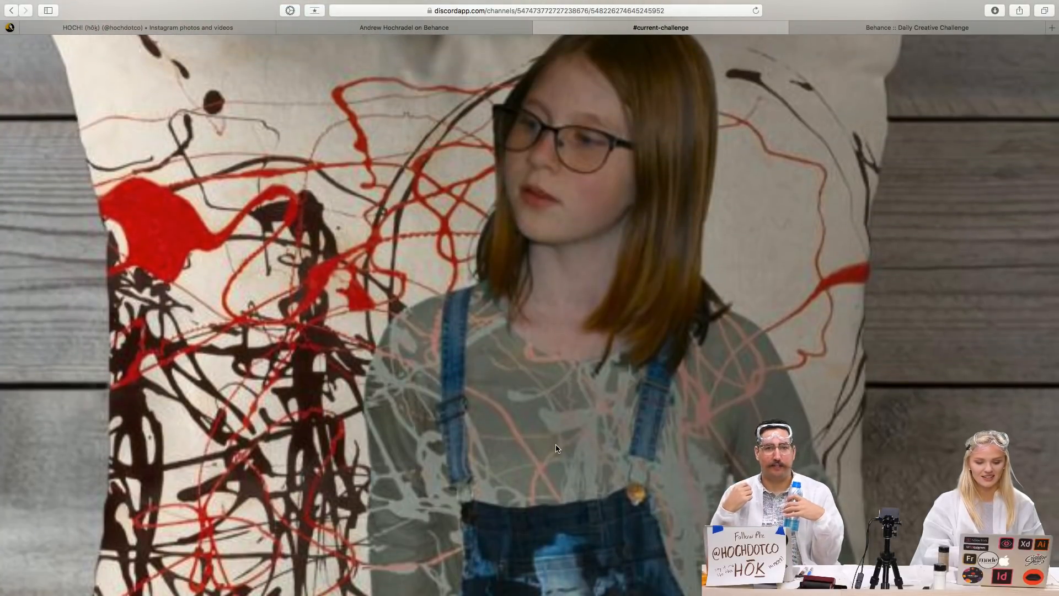
View the whole paint-splatter pillow with the girl and close the enlarged image
{"action": "scroll", "coordinate": [556, 448], "scroll_direction": "down", "scroll_amount": 3}
{"action": "scroll", "coordinate": [556, 449], "scroll_direction": "down", "scroll_amount": 1}
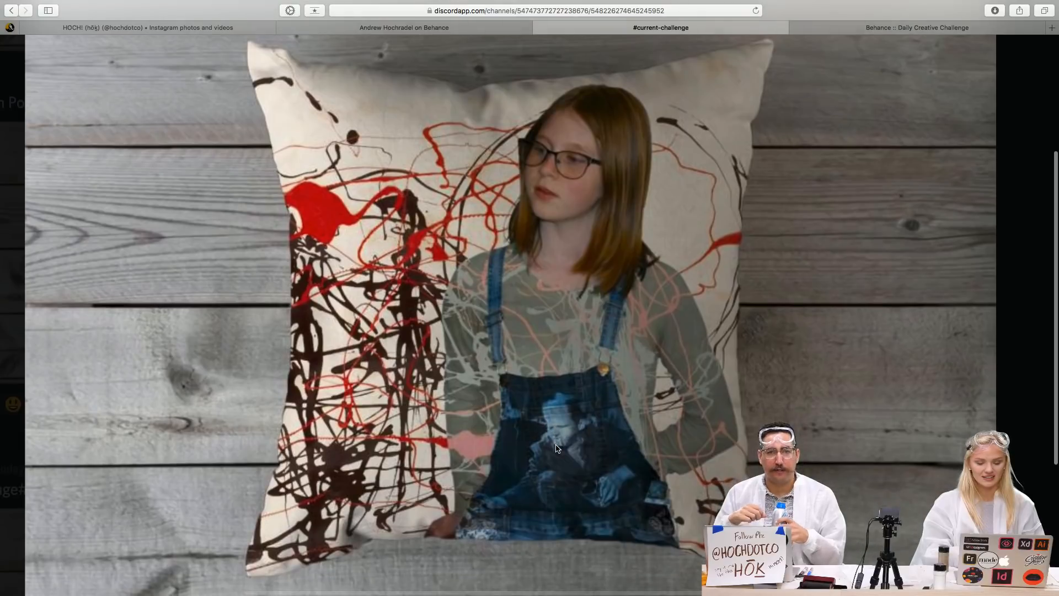
{"action": "scroll", "coordinate": [677, 365], "scroll_direction": "up", "scroll_amount": 1}
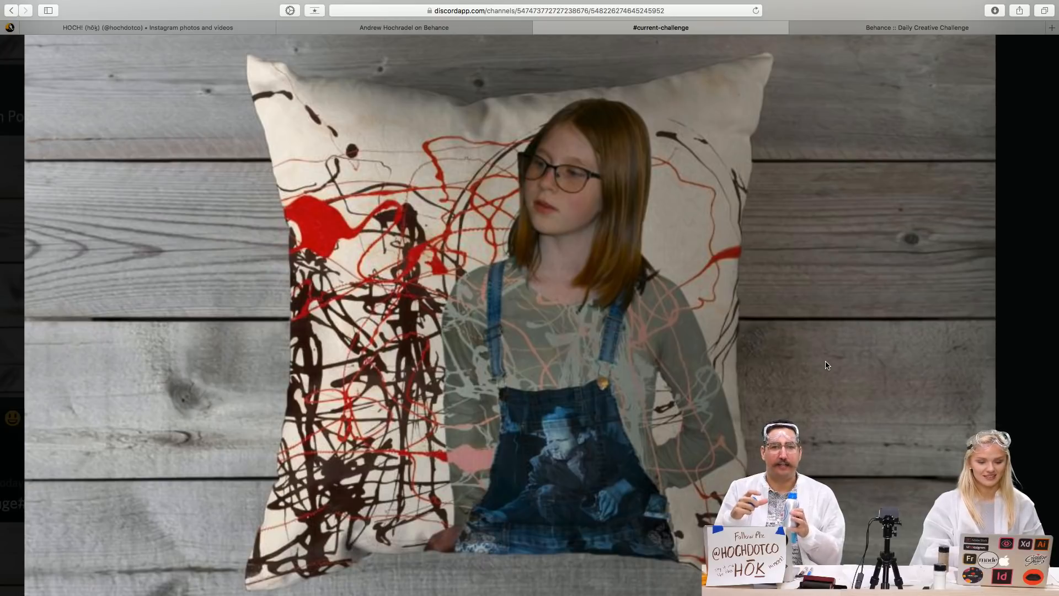
{"action": "scroll", "coordinate": [825, 365], "scroll_direction": "down", "scroll_amount": 3}
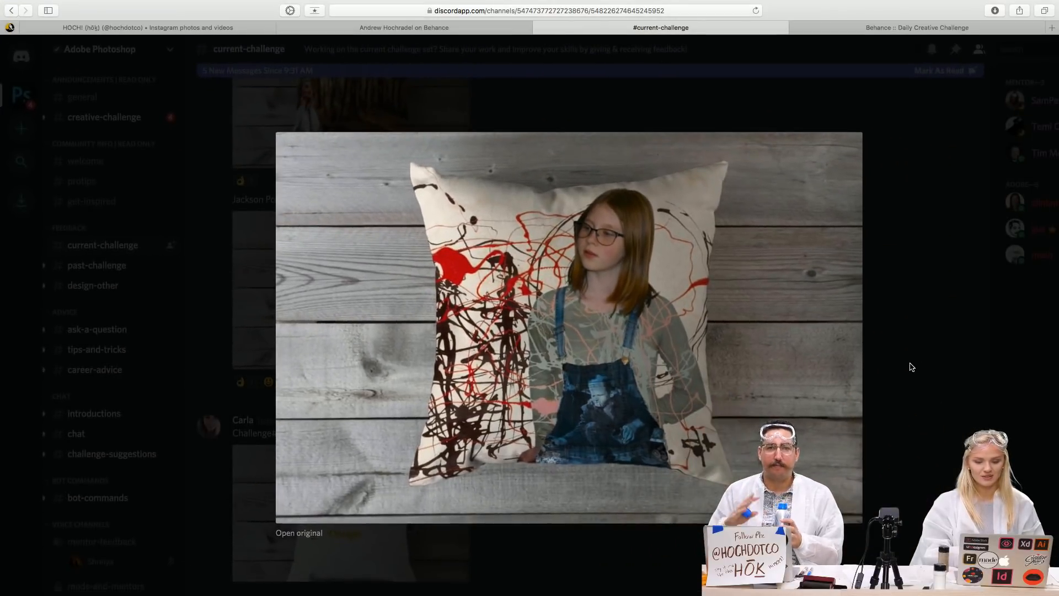
{"action": "left_click", "coordinate": [905, 366]}
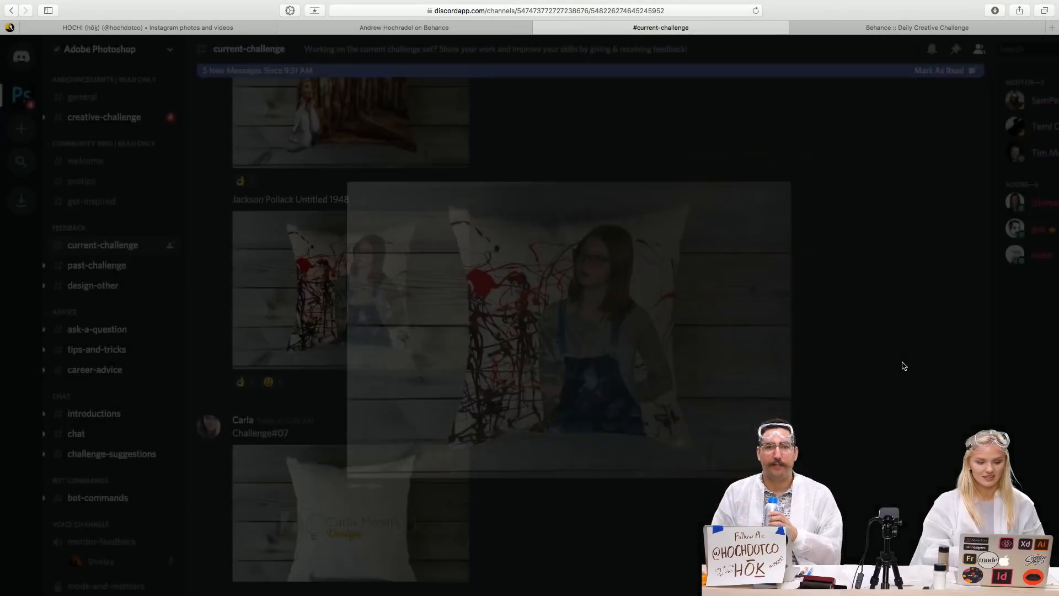
Enlarge the forest pillow mock-up in the same post and examine its upper edge, sphere and woman in the hoodie
{"action": "scroll", "coordinate": [559, 282], "scroll_direction": "up", "scroll_amount": 5}
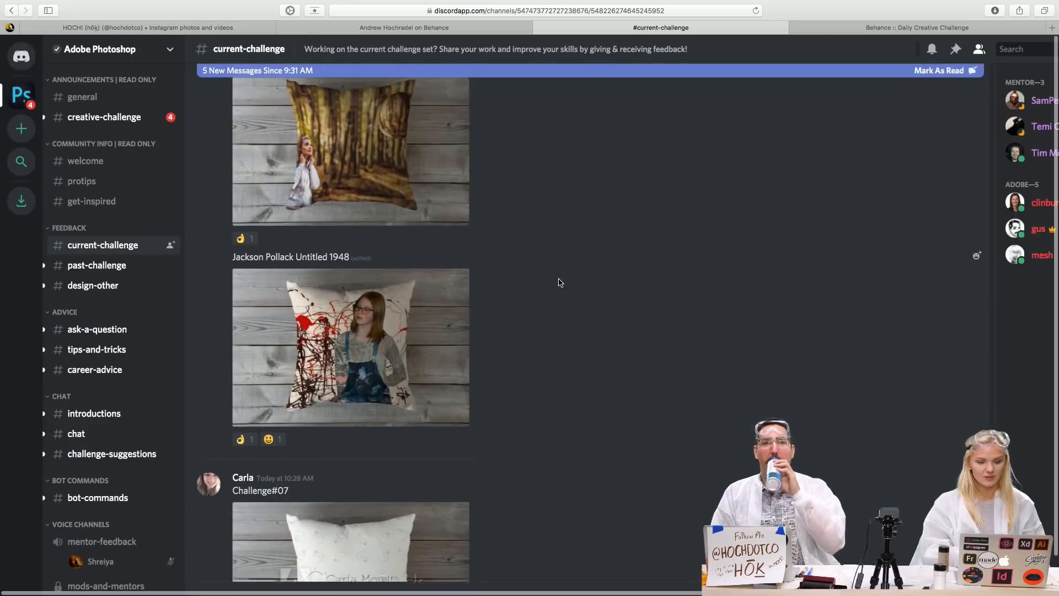
{"action": "scroll", "coordinate": [559, 282], "scroll_direction": "up", "scroll_amount": 2}
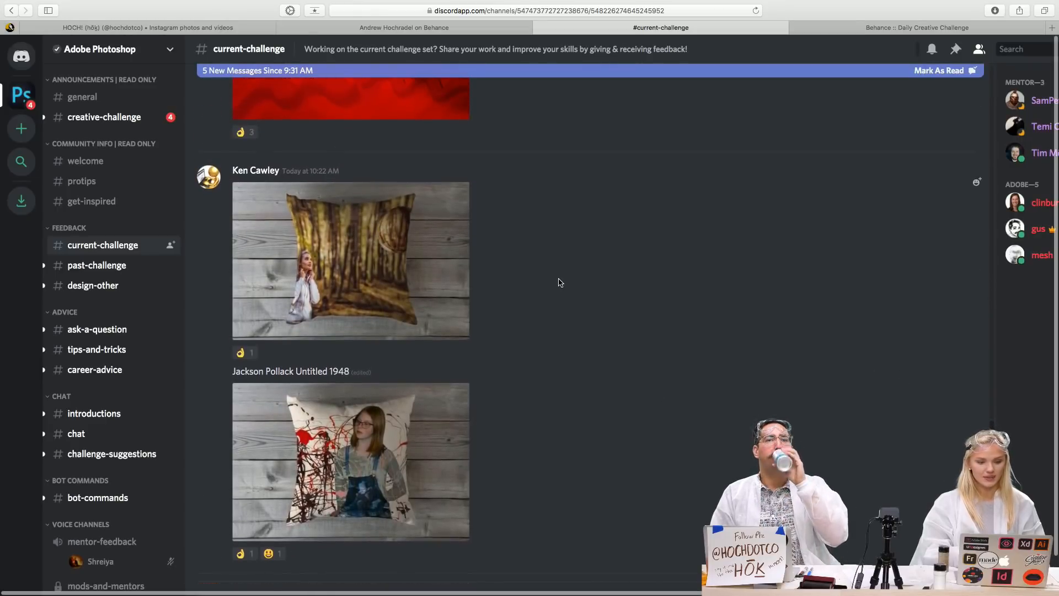
{"action": "left_click", "coordinate": [362, 263]}
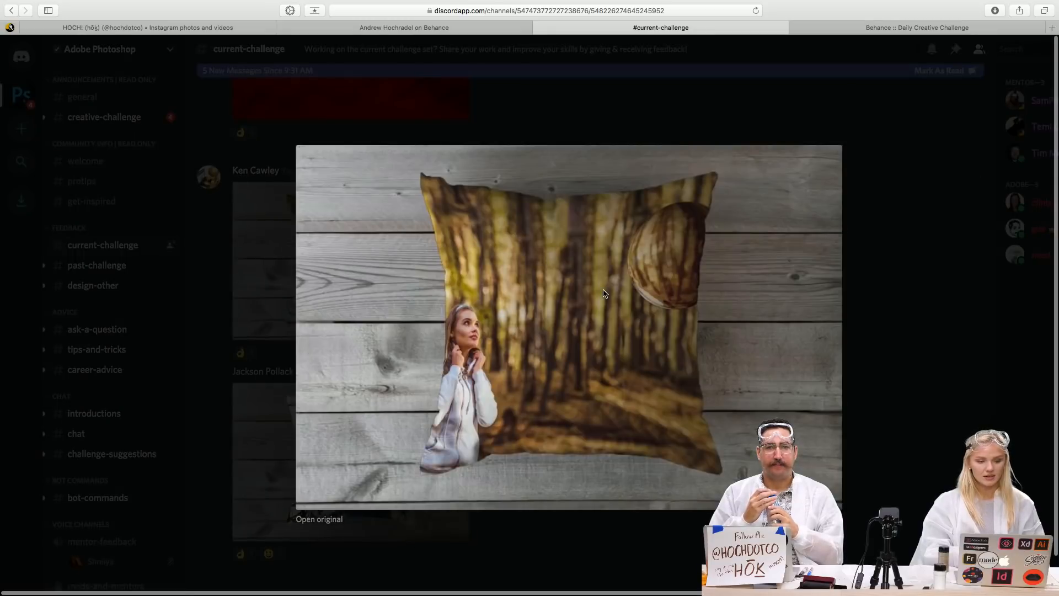
{"action": "scroll", "coordinate": [603, 293], "scroll_direction": "up", "scroll_amount": 5}
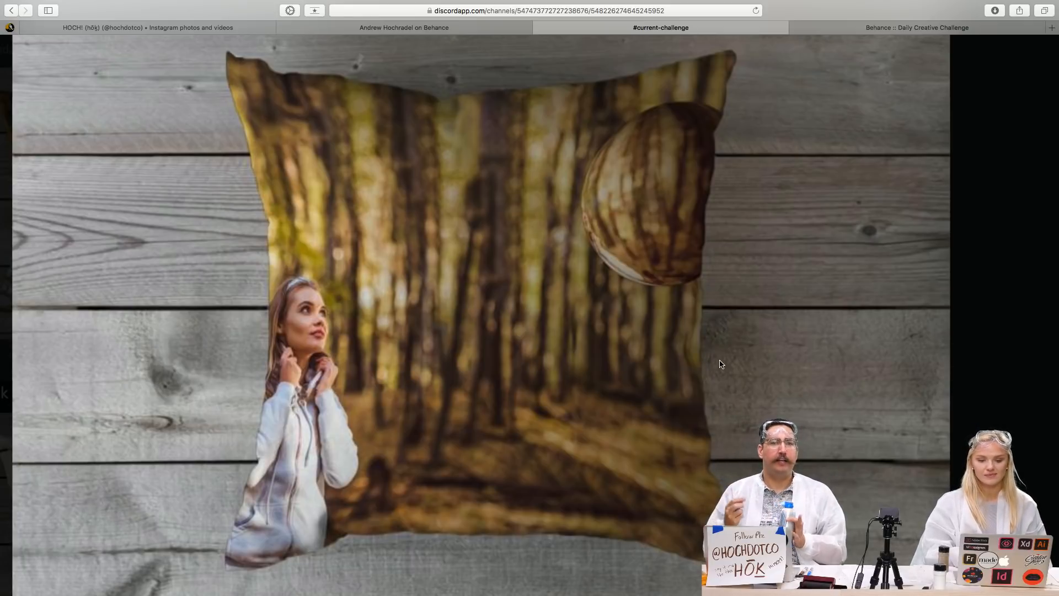
{"action": "scroll", "coordinate": [720, 360], "scroll_direction": "up", "scroll_amount": 1}
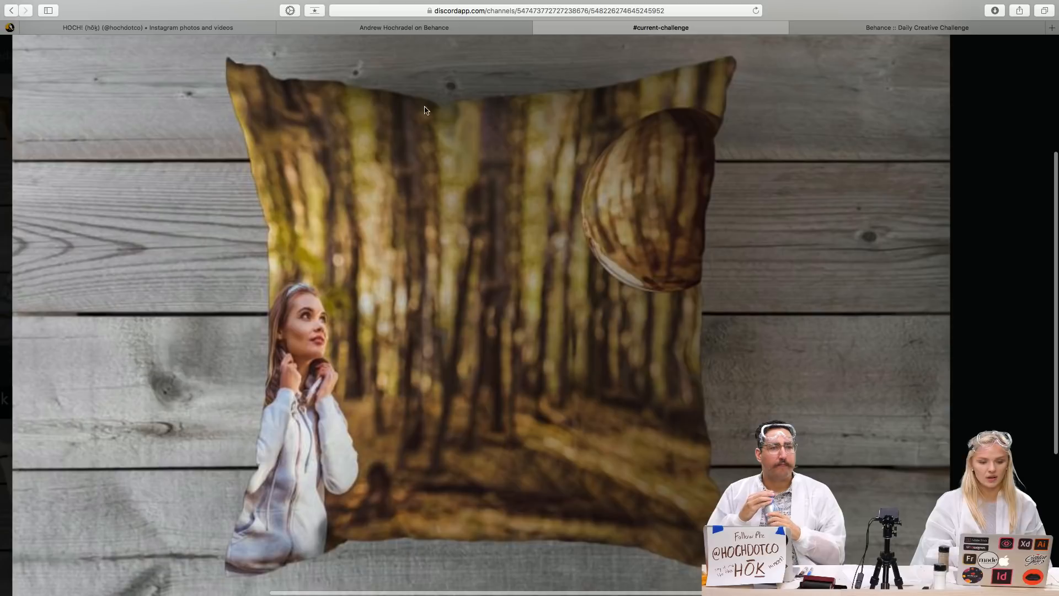
{"action": "scroll", "coordinate": [492, 79], "scroll_direction": "up", "scroll_amount": 5}
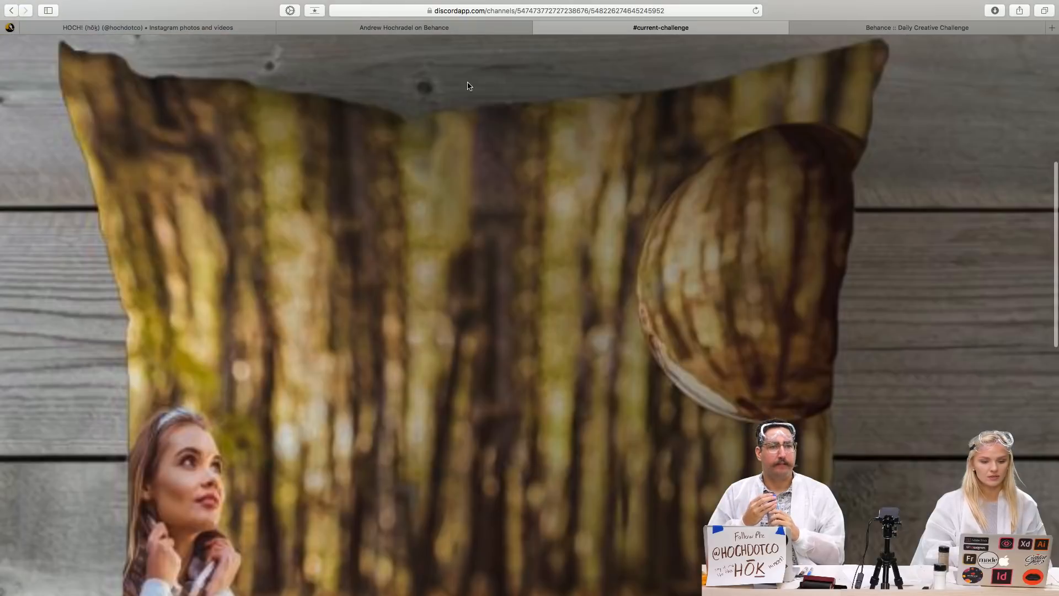
{"action": "scroll", "coordinate": [612, 122], "scroll_direction": "down", "scroll_amount": 5}
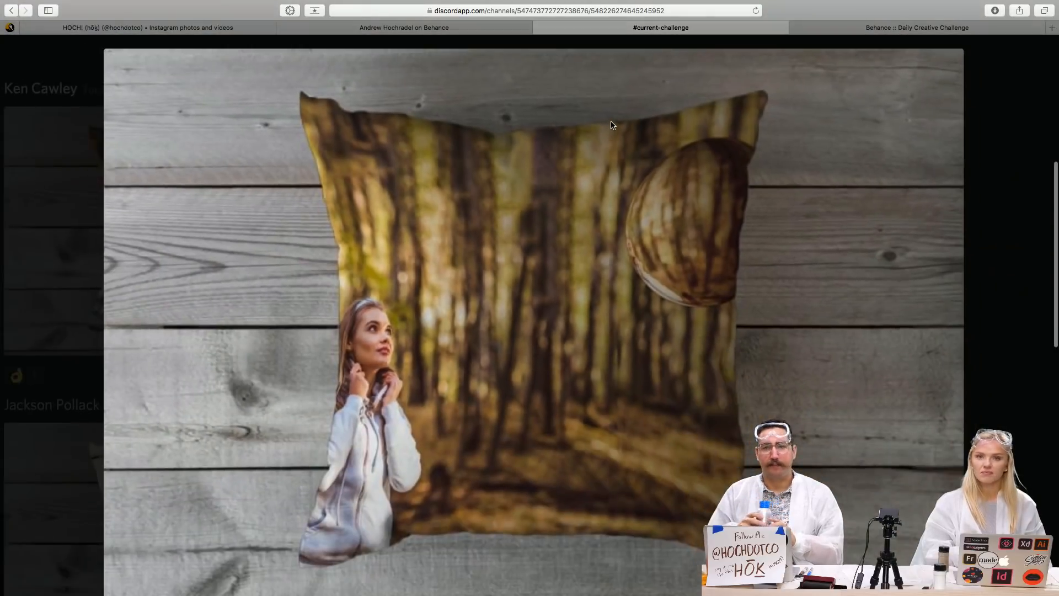
Close the enlarged forest pillow and return up the channel to the "Photoshop Daily Creative Challenge 7- Mock Up" post
{"action": "scroll", "coordinate": [611, 125], "scroll_direction": "down", "scroll_amount": 3}
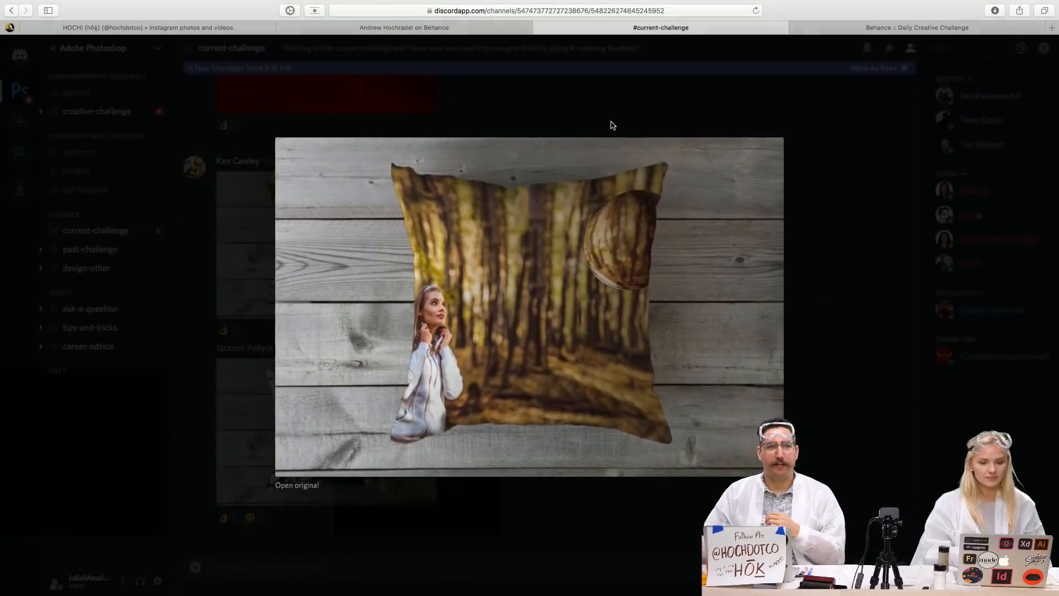
{"action": "left_click", "coordinate": [815, 179]}
{"action": "scroll", "coordinate": [585, 188], "scroll_direction": "up", "scroll_amount": 6}
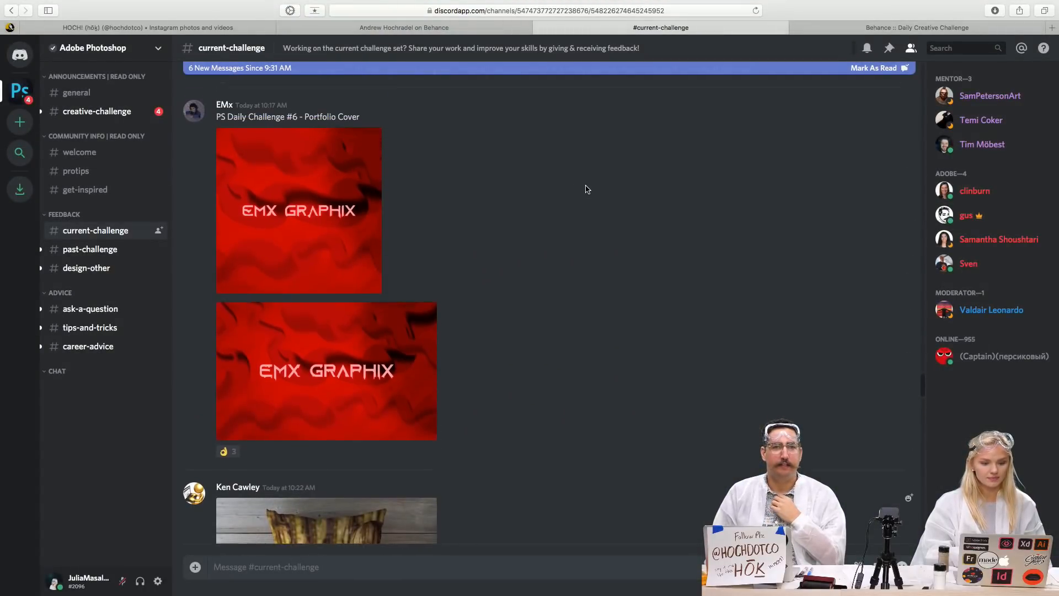
{"action": "scroll", "coordinate": [586, 189], "scroll_direction": "up", "scroll_amount": 4}
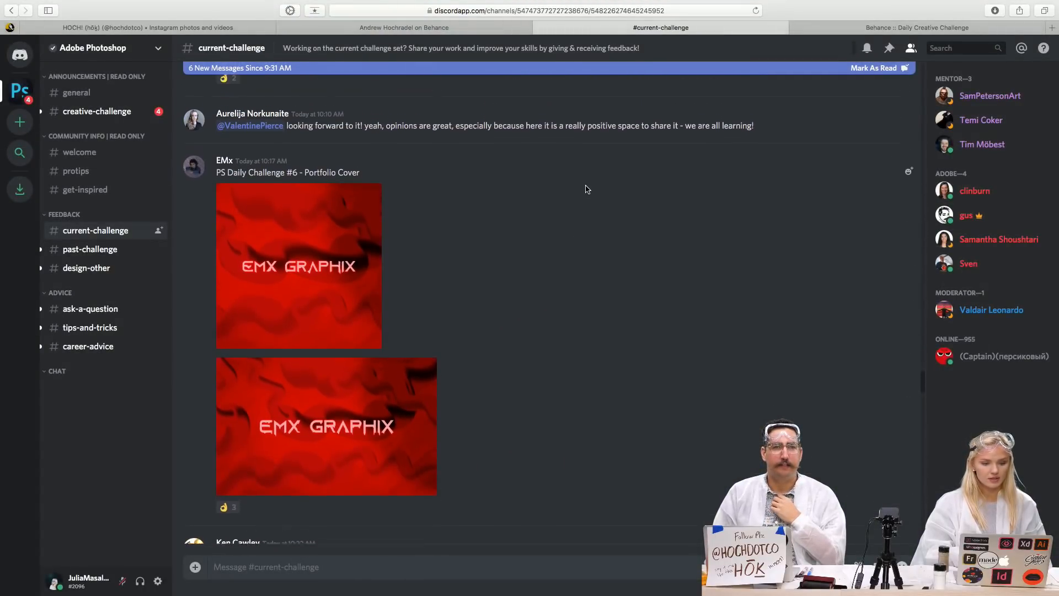
{"action": "scroll", "coordinate": [586, 189], "scroll_direction": "up", "scroll_amount": 3}
Enlarge the multicoloured wave pillow mock-up in that post and examine its overall pattern
{"action": "left_click", "coordinate": [379, 243]}
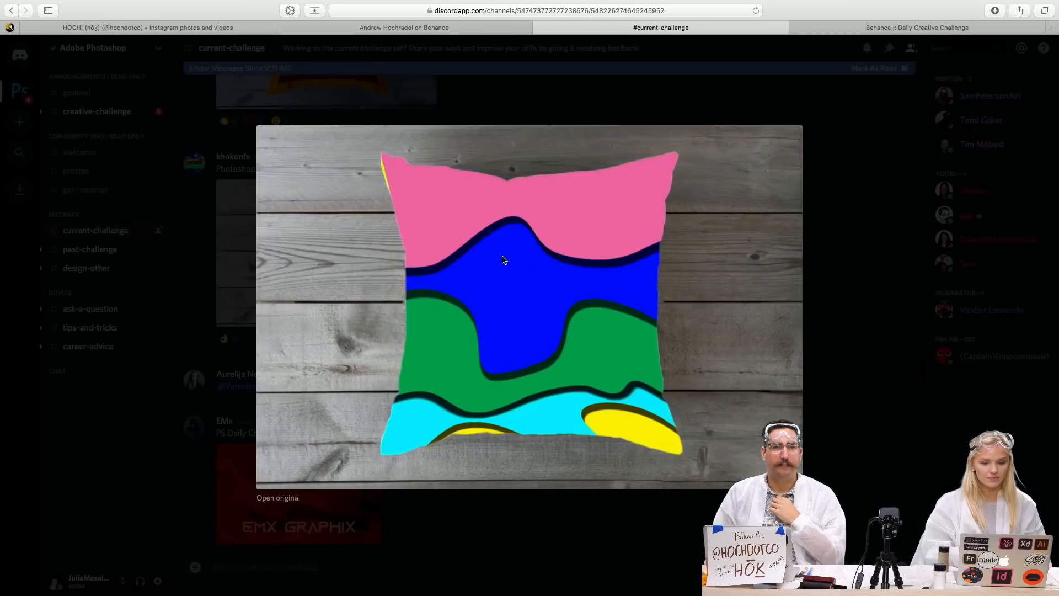
{"action": "scroll", "coordinate": [622, 287], "scroll_direction": "up", "scroll_amount": 5}
{"action": "scroll", "coordinate": [622, 287], "scroll_direction": "down", "scroll_amount": 1}
{"action": "scroll", "coordinate": [622, 287], "scroll_direction": "left", "scroll_amount": 2}
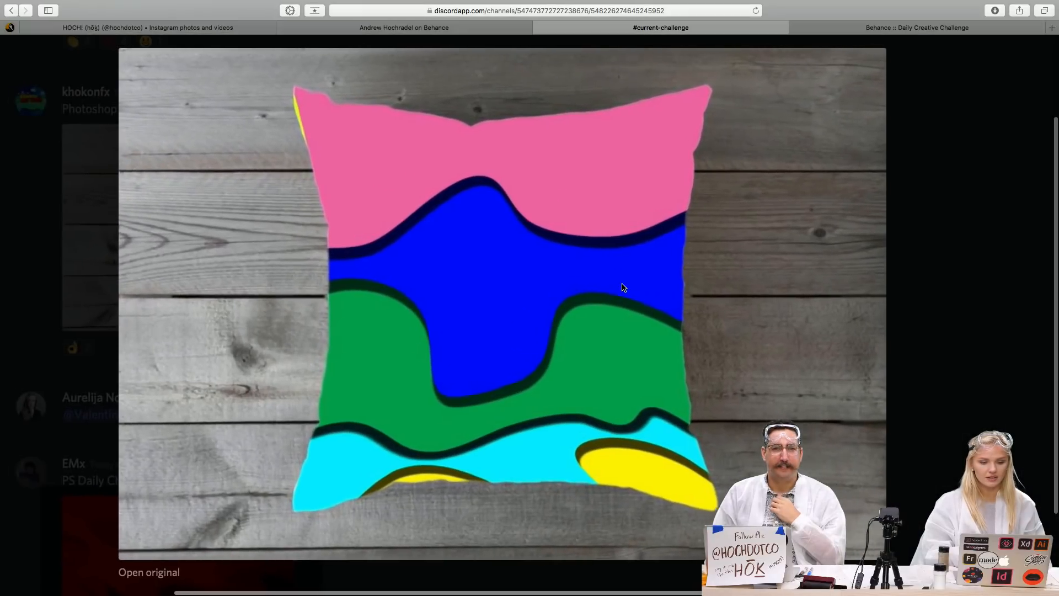
{"action": "scroll", "coordinate": [622, 287], "scroll_direction": "right", "scroll_amount": 3}
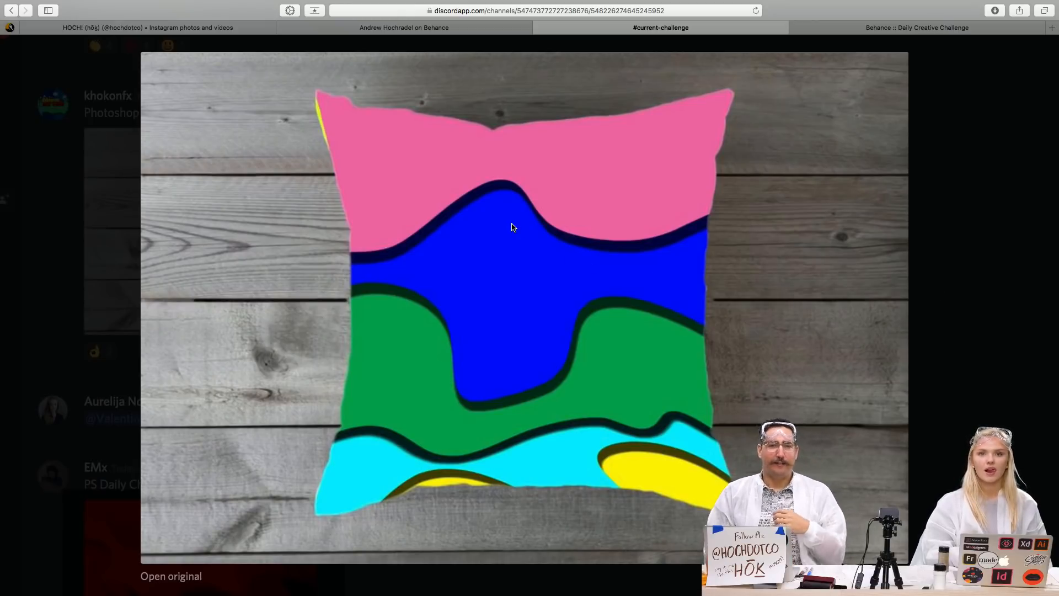
Magnify the pillow's pink upper part and inspect the yellow sliver along its outer edge
{"action": "scroll", "coordinate": [513, 226], "scroll_direction": "up", "scroll_amount": 3}
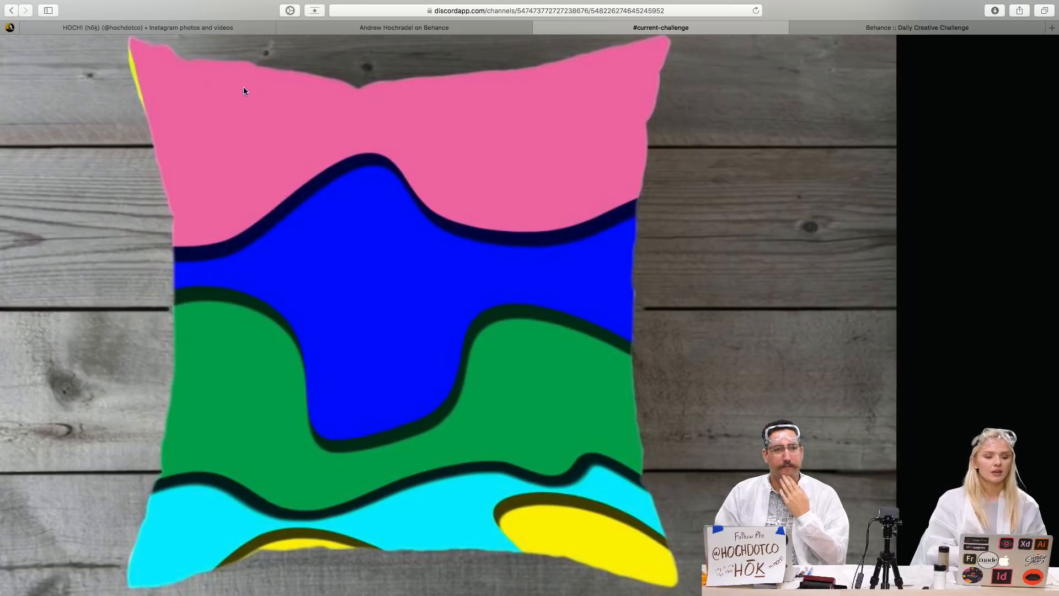
{"action": "scroll", "coordinate": [123, 61], "scroll_direction": "up", "scroll_amount": 5}
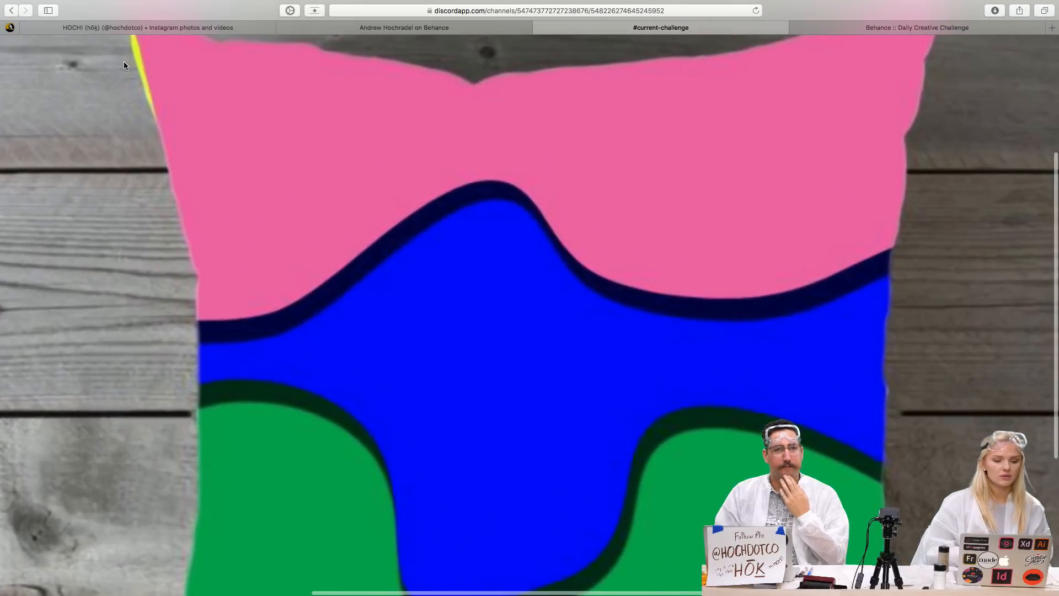
{"action": "scroll", "coordinate": [127, 50], "scroll_direction": "up", "scroll_amount": 2}
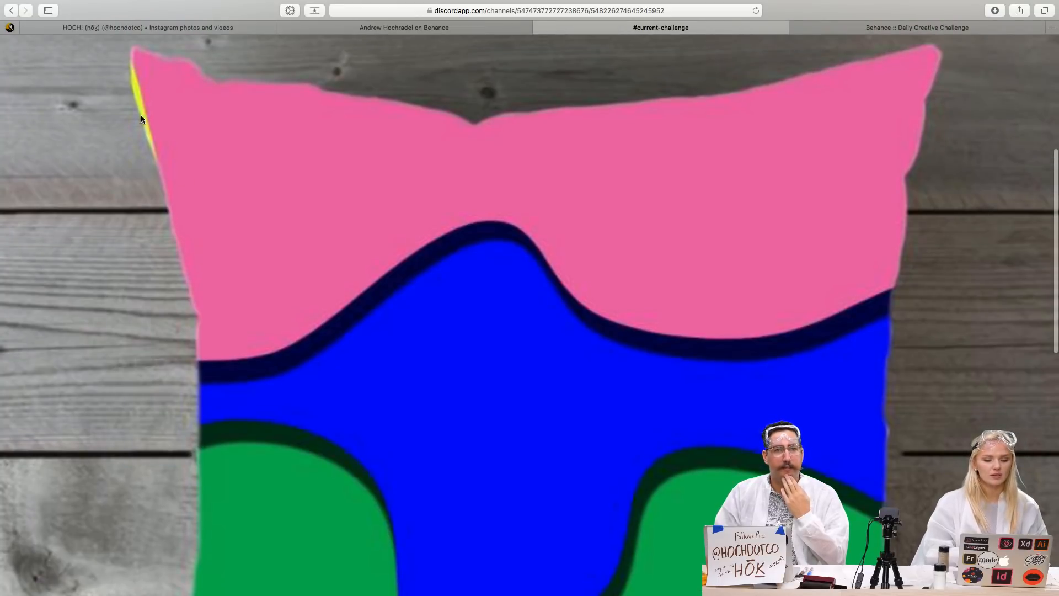
{"action": "scroll", "coordinate": [172, 148], "scroll_direction": "down", "scroll_amount": 5}
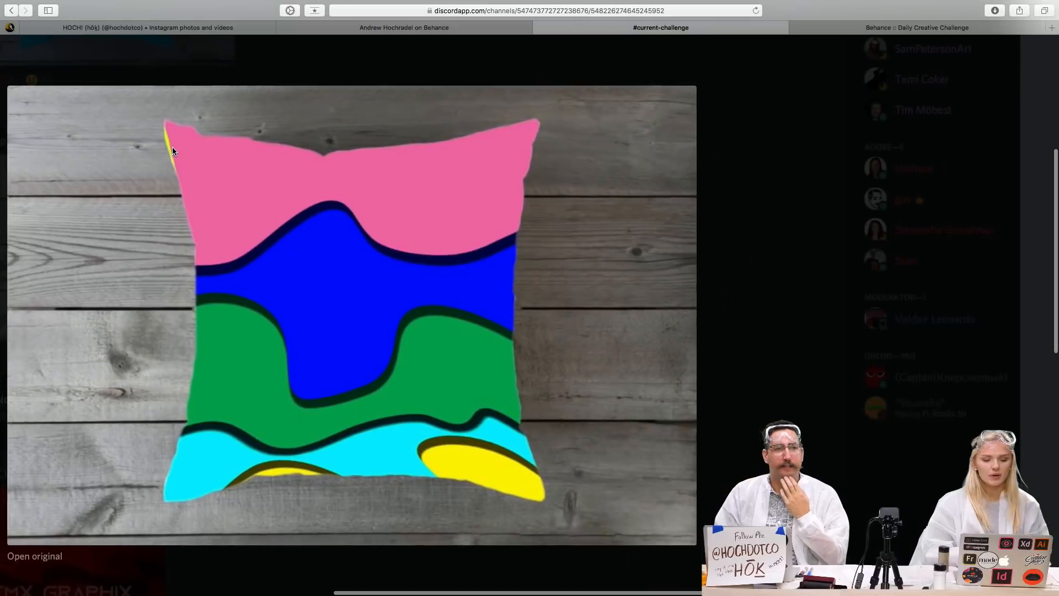
Examine the dark-outlined blue, green and cyan shapes up close, and close the enlarged wave pillow
{"action": "scroll", "coordinate": [316, 308], "scroll_direction": "up", "scroll_amount": 5}
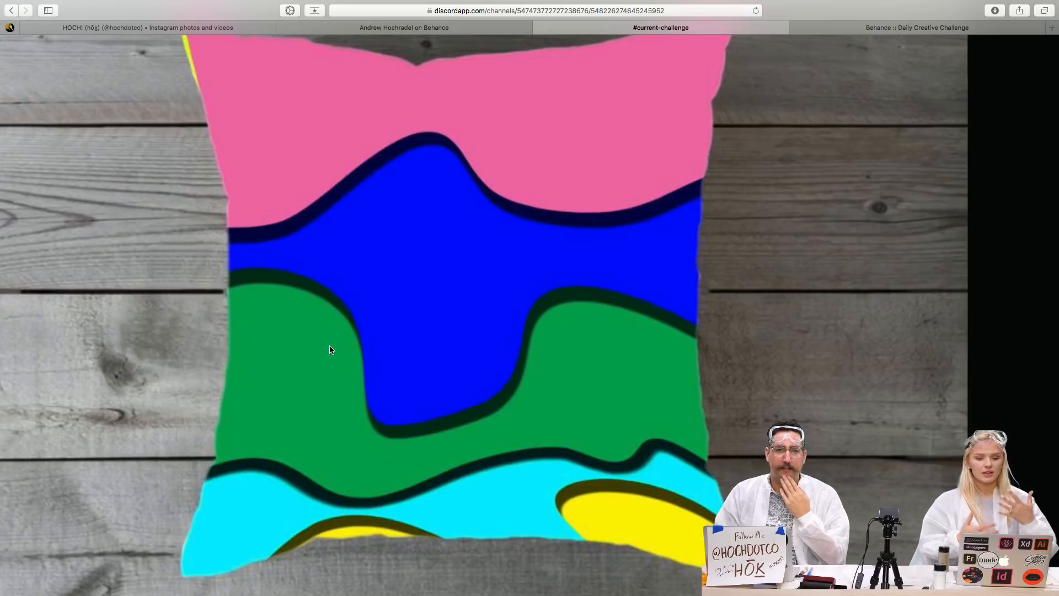
{"action": "scroll", "coordinate": [330, 349], "scroll_direction": "up", "scroll_amount": 2}
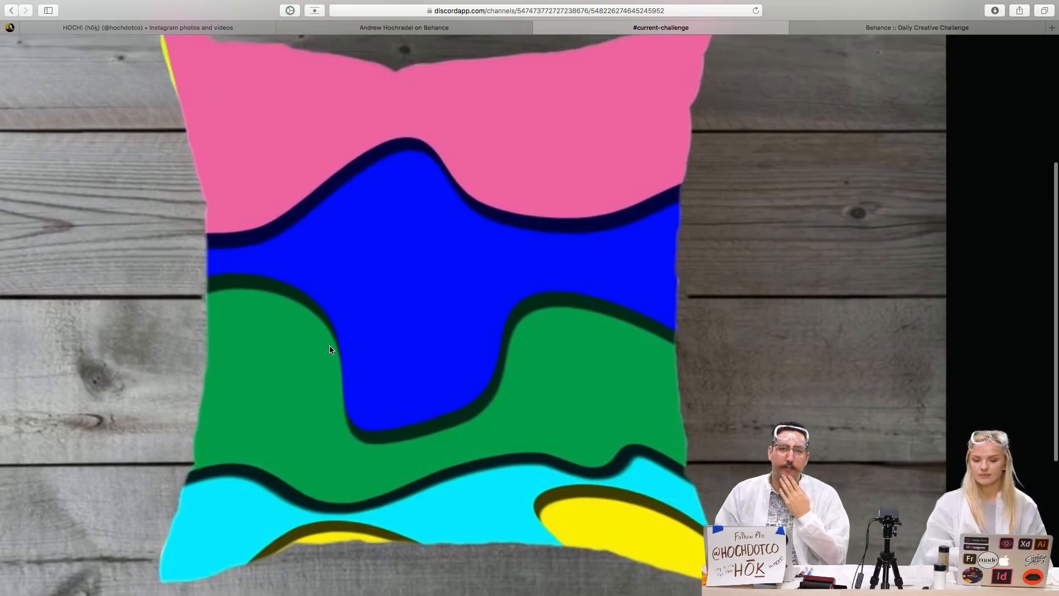
{"action": "scroll", "coordinate": [330, 350], "scroll_direction": "left", "scroll_amount": 1}
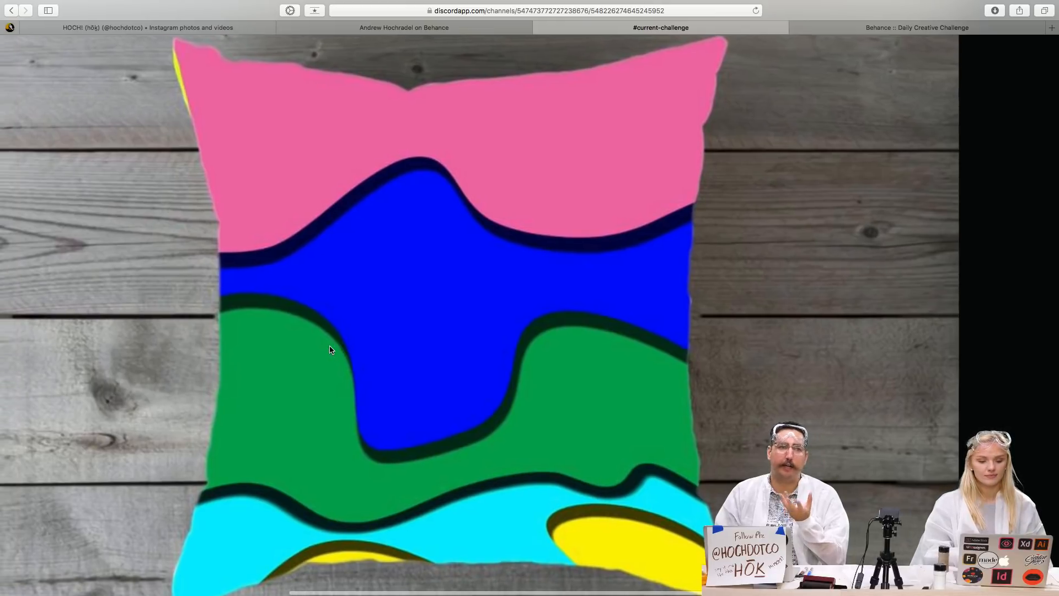
{"action": "scroll", "coordinate": [330, 349], "scroll_direction": "down", "scroll_amount": 1}
{"action": "scroll", "coordinate": [331, 350], "scroll_direction": "up", "scroll_amount": 1}
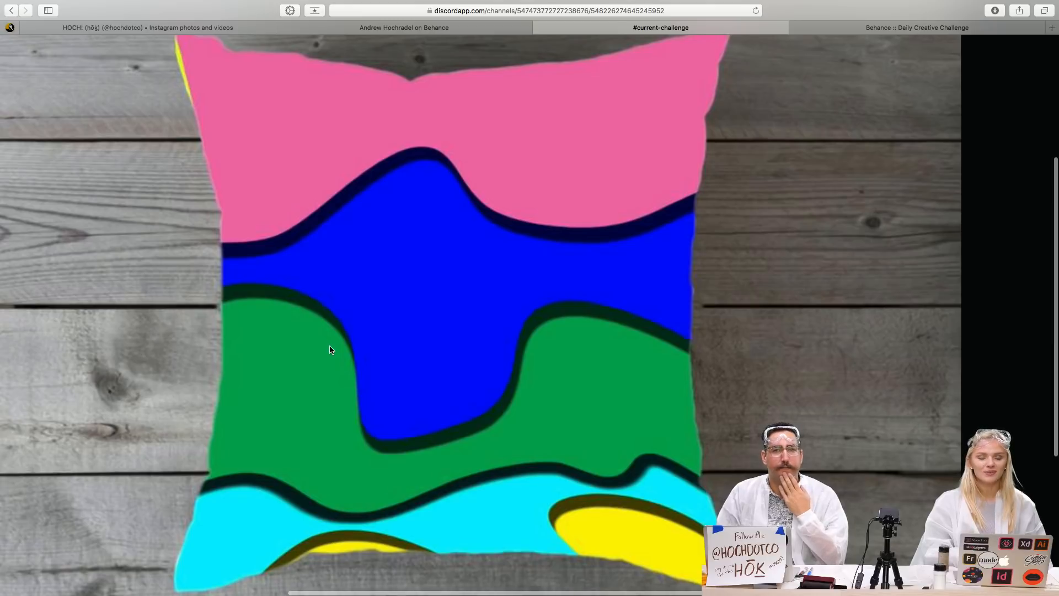
{"action": "scroll", "coordinate": [329, 349], "scroll_direction": "down", "scroll_amount": 5}
{"action": "left_click", "coordinate": [886, 273]}
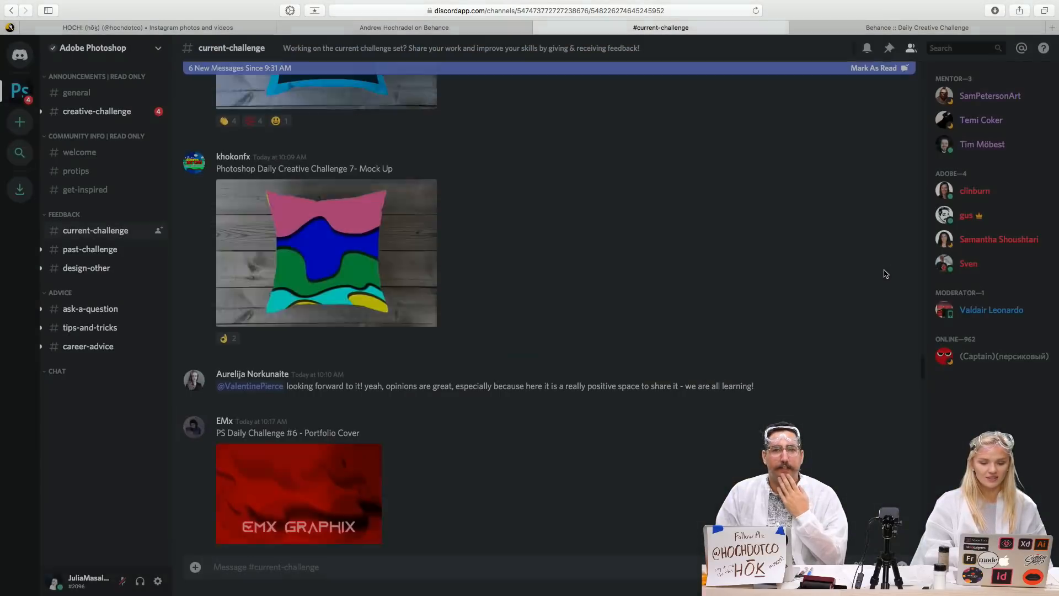
Enlarge the animated app-logo pillow in the "I love so much smart object" post above and view it whole
{"action": "scroll", "coordinate": [683, 248], "scroll_direction": "up", "scroll_amount": 3}
{"action": "scroll", "coordinate": [684, 249], "scroll_direction": "up", "scroll_amount": 2}
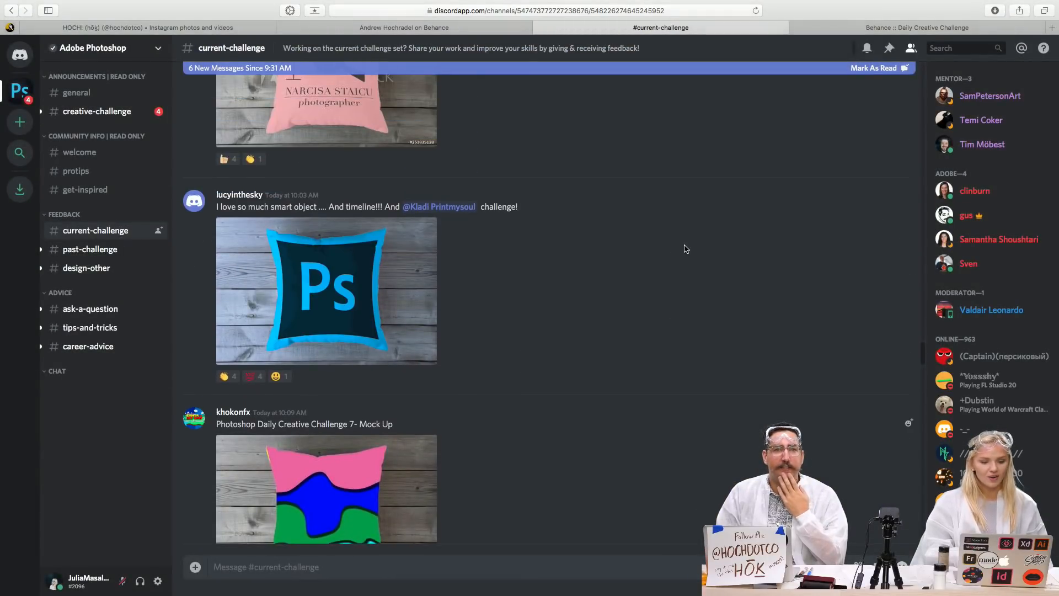
{"action": "left_click", "coordinate": [330, 325]}
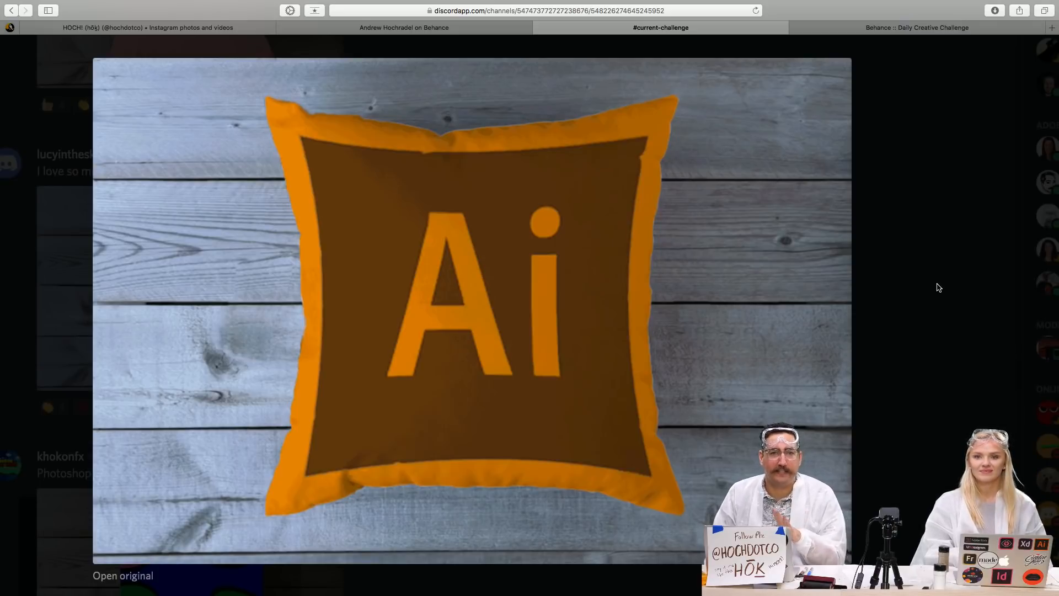
{"action": "scroll", "coordinate": [938, 287], "scroll_direction": "down", "scroll_amount": 1}
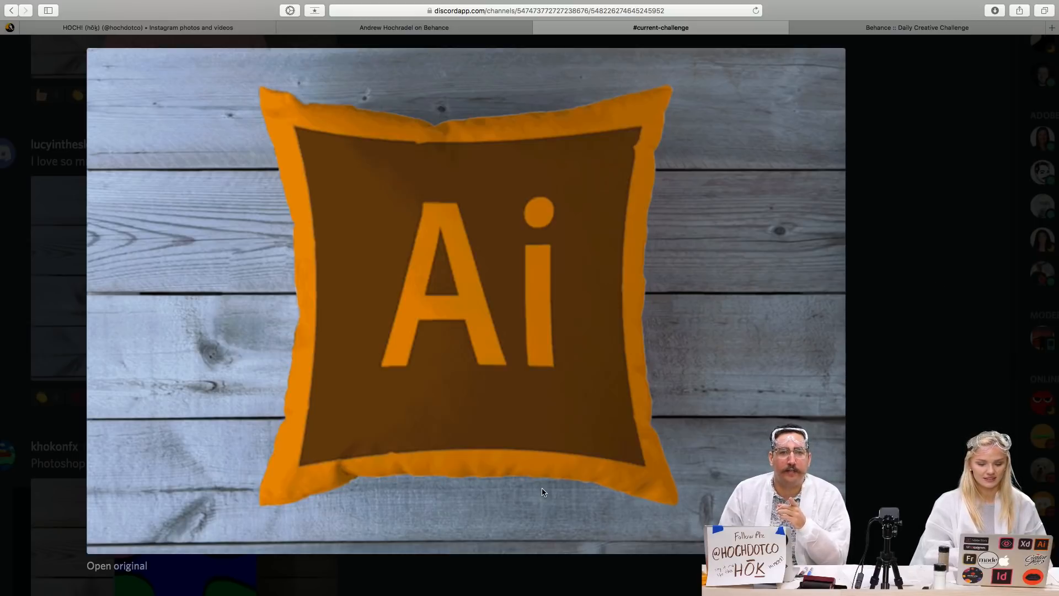
Magnify the animated pillow's lower border and inspect the fabric folds and corners
{"action": "scroll", "coordinate": [461, 490], "scroll_direction": "up", "scroll_amount": 5}
{"action": "scroll", "coordinate": [461, 491], "scroll_direction": "down", "scroll_amount": 1}
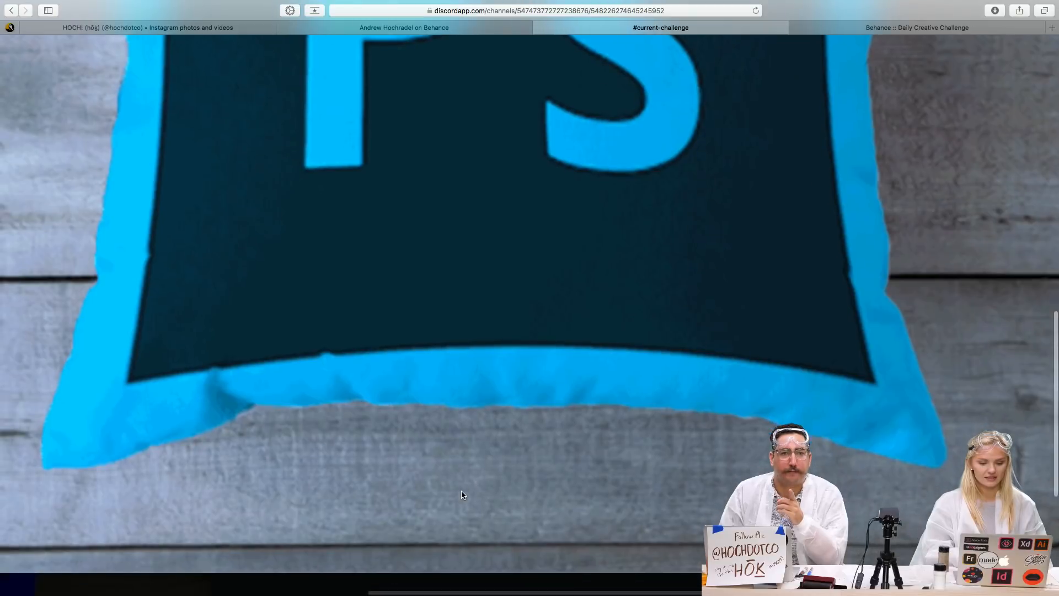
{"action": "scroll", "coordinate": [461, 494], "scroll_direction": "down", "scroll_amount": 2}
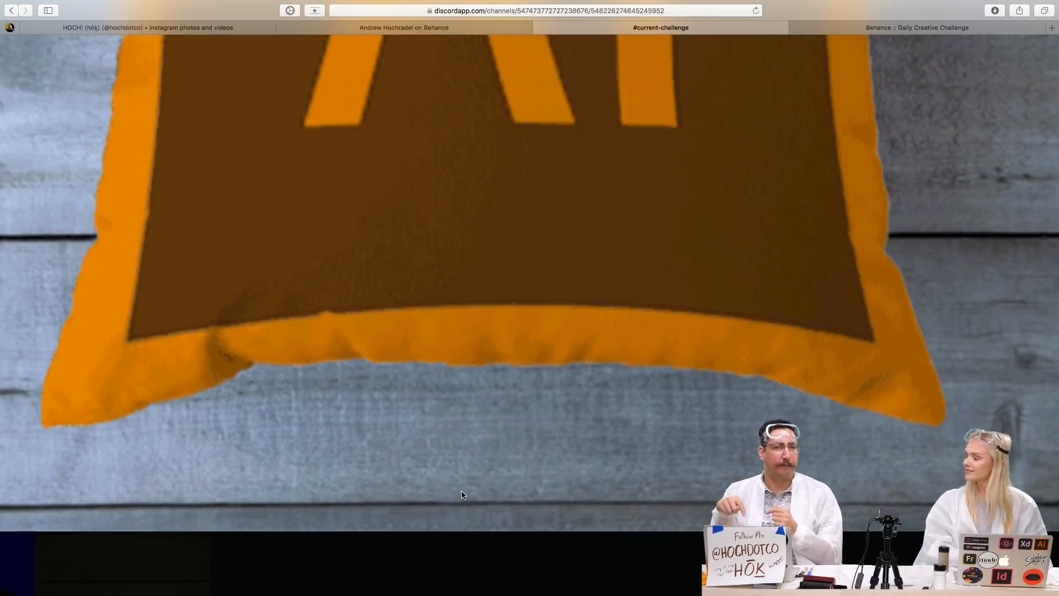
{"action": "scroll", "coordinate": [462, 495], "scroll_direction": "up", "scroll_amount": 1}
{"action": "scroll", "coordinate": [462, 490], "scroll_direction": "down", "scroll_amount": 3}
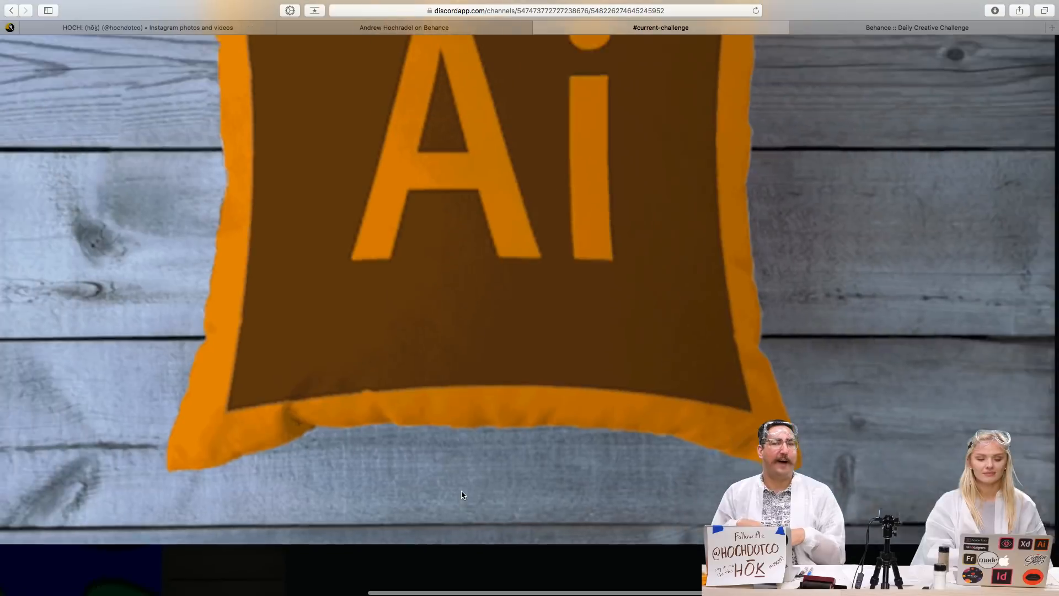
View the whole animated pillow through its Id and Ps versions, and close the enlarged image
{"action": "scroll", "coordinate": [461, 491], "scroll_direction": "up", "scroll_amount": 1}
{"action": "scroll", "coordinate": [461, 494], "scroll_direction": "down", "scroll_amount": 1}
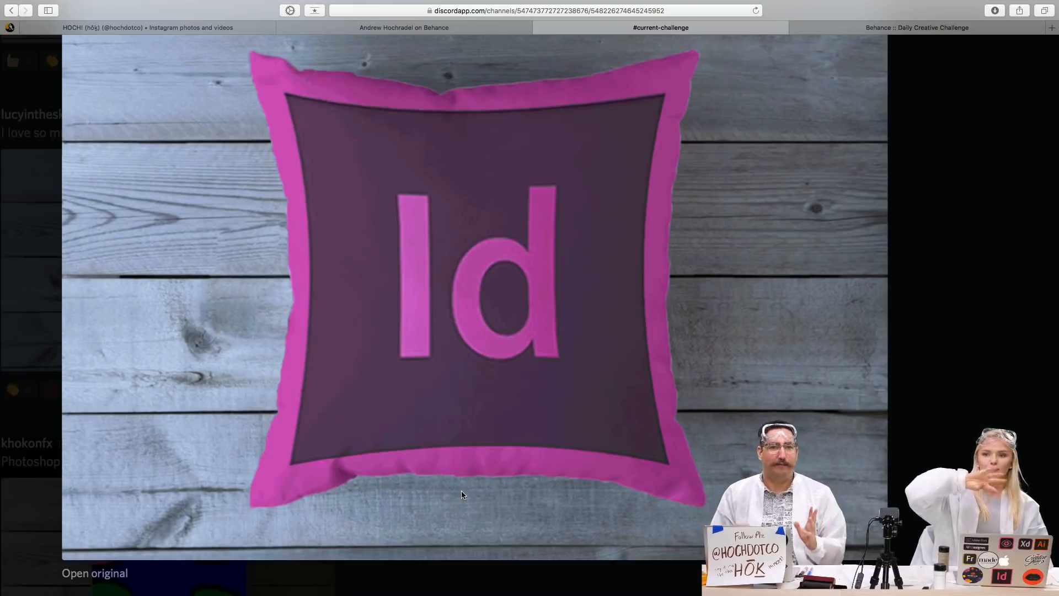
{"action": "scroll", "coordinate": [460, 491], "scroll_direction": "down", "scroll_amount": 1}
{"action": "scroll", "coordinate": [461, 491], "scroll_direction": "up", "scroll_amount": 1}
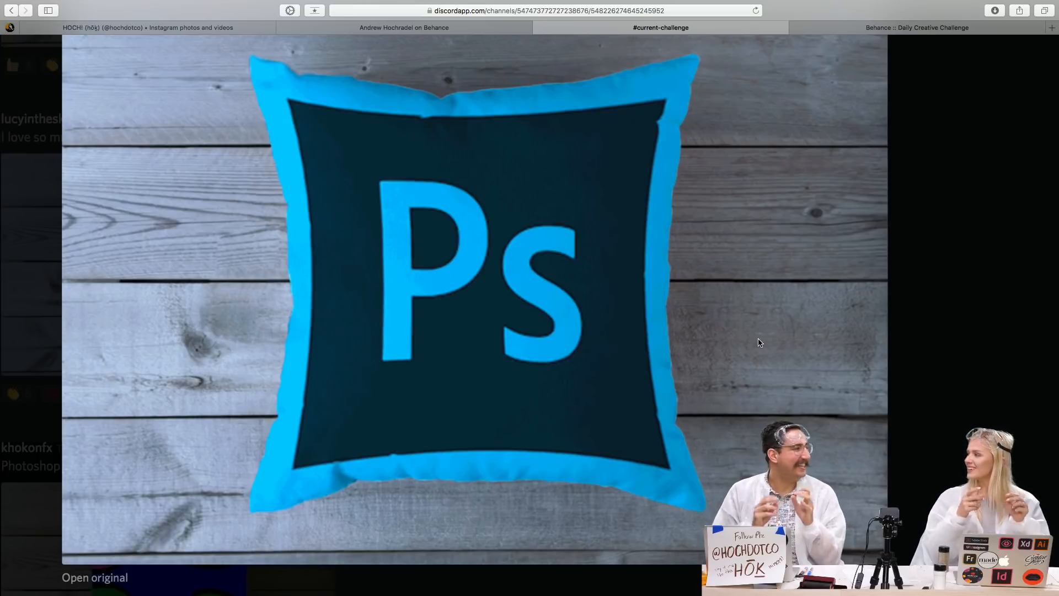
{"action": "scroll", "coordinate": [758, 342], "scroll_direction": "down", "scroll_amount": 3}
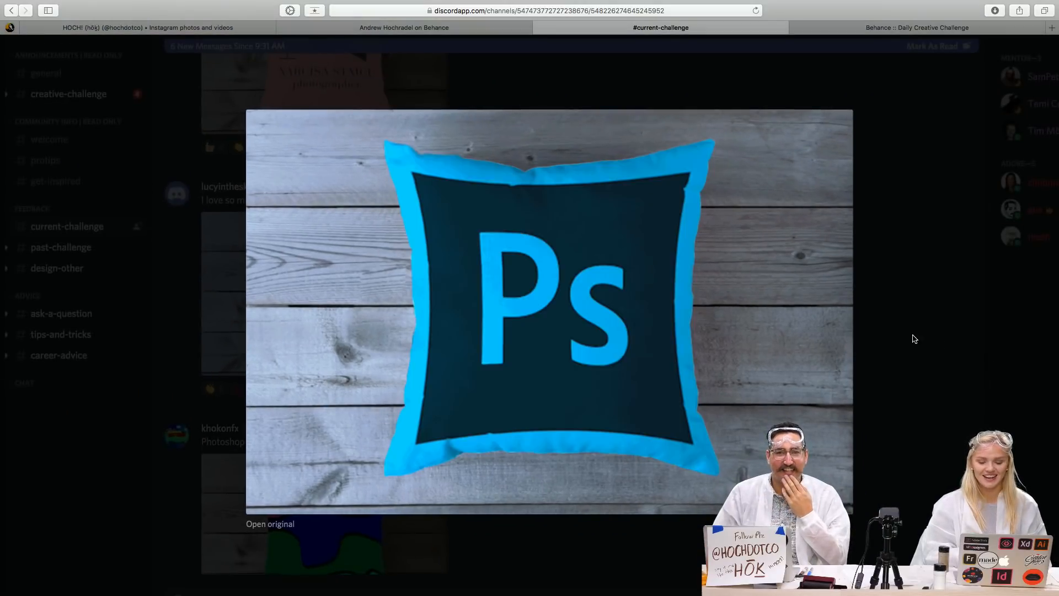
{"action": "left_click", "coordinate": [915, 339]}
Enlarge the pink photographer-logo pillow in the "love these challenges" post and examine its monogram and lettering up close
{"action": "scroll", "coordinate": [657, 309], "scroll_direction": "up", "scroll_amount": 5}
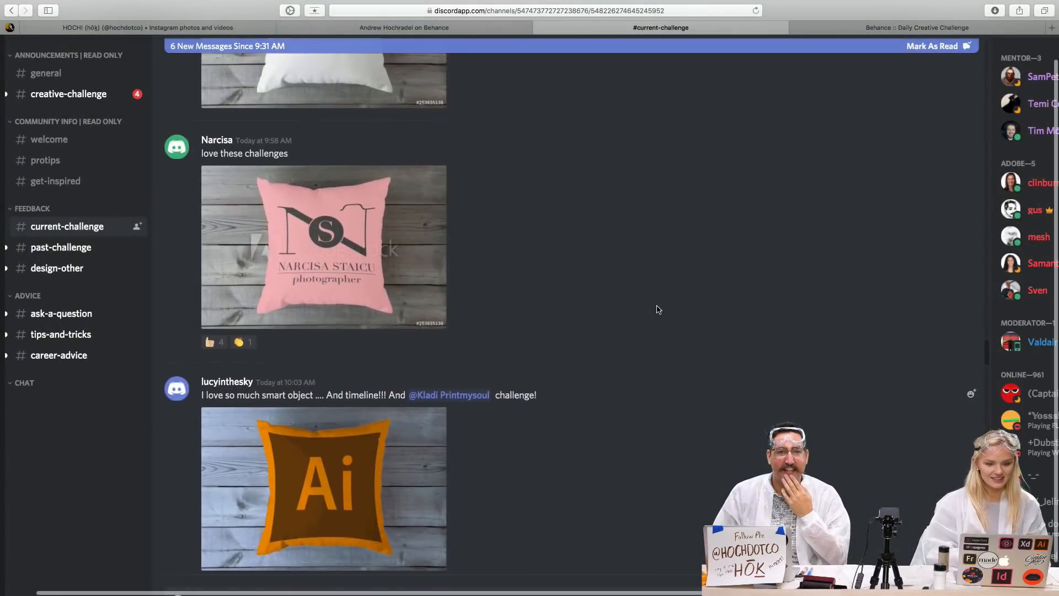
{"action": "left_click", "coordinate": [378, 306]}
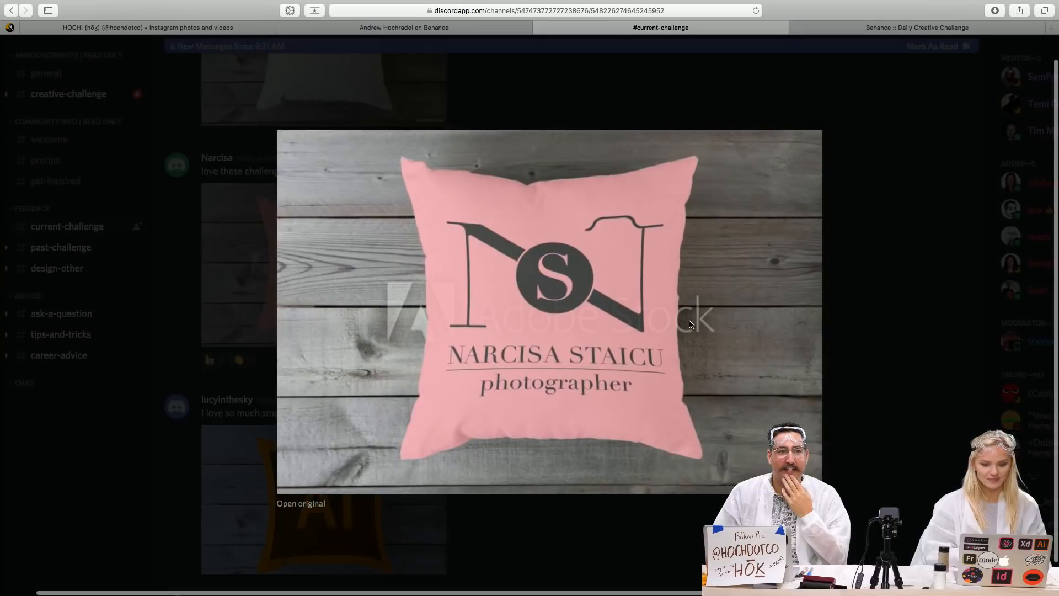
{"action": "scroll", "coordinate": [690, 324], "scroll_direction": "up", "scroll_amount": 3}
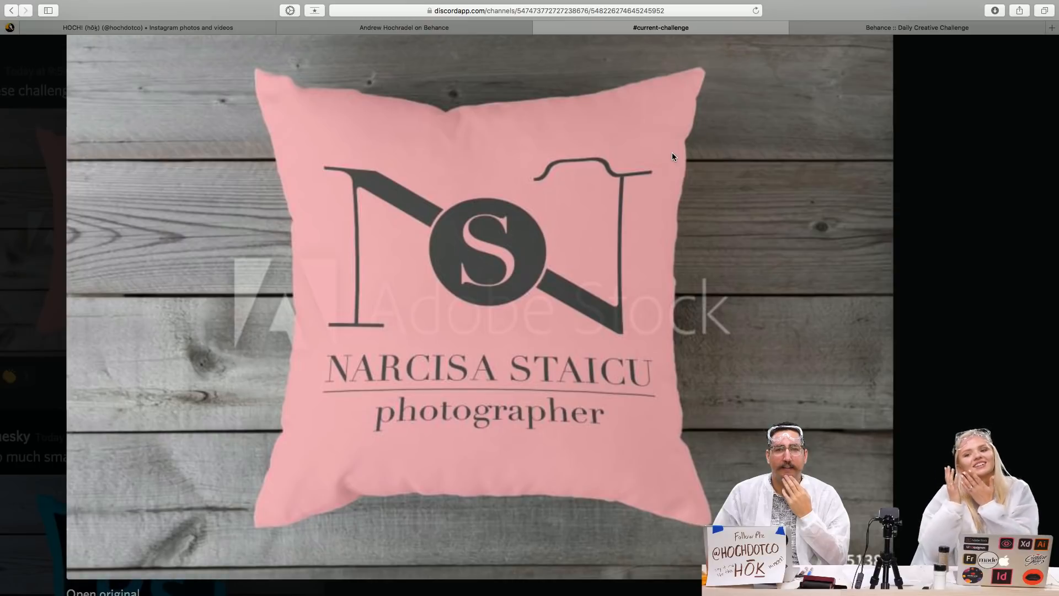
{"action": "scroll", "coordinate": [672, 152], "scroll_direction": "up", "scroll_amount": 2}
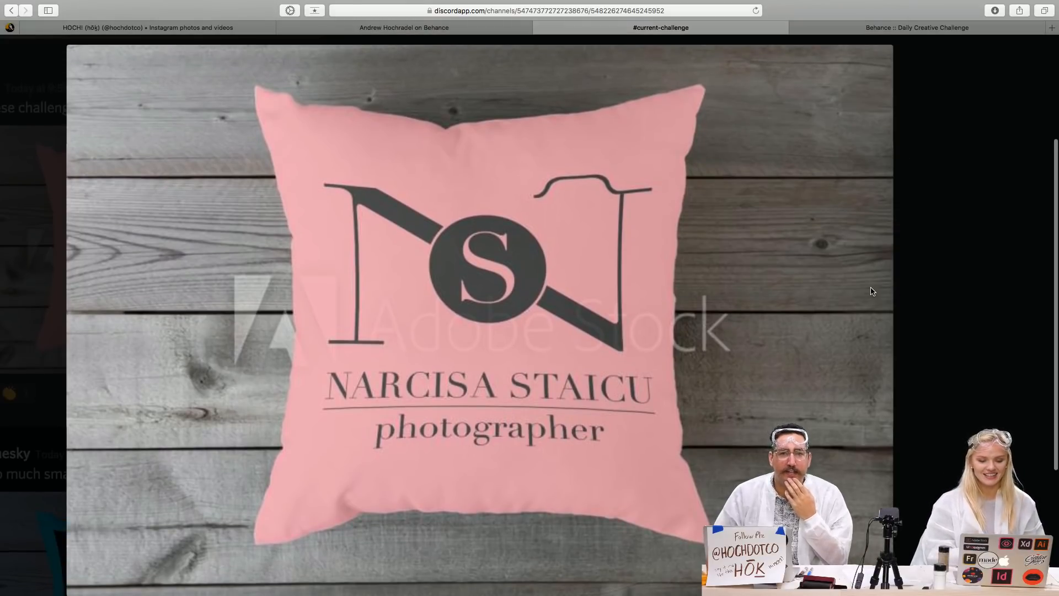
{"action": "scroll", "coordinate": [872, 291], "scroll_direction": "up", "scroll_amount": 2}
{"action": "scroll", "coordinate": [871, 291], "scroll_direction": "down", "scroll_amount": 2}
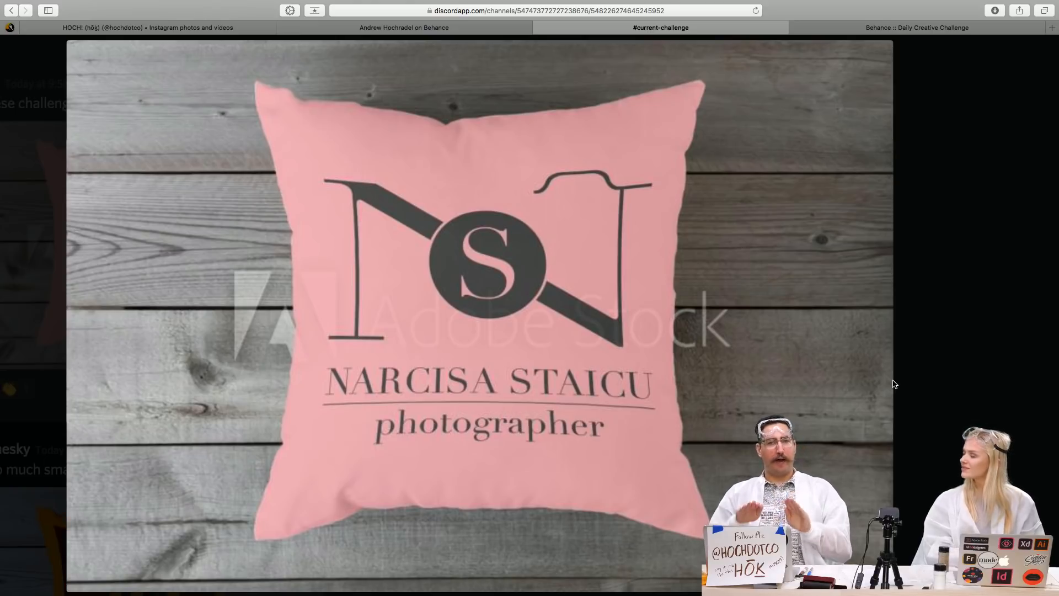
{"action": "scroll", "coordinate": [895, 384], "scroll_direction": "down", "scroll_amount": 1}
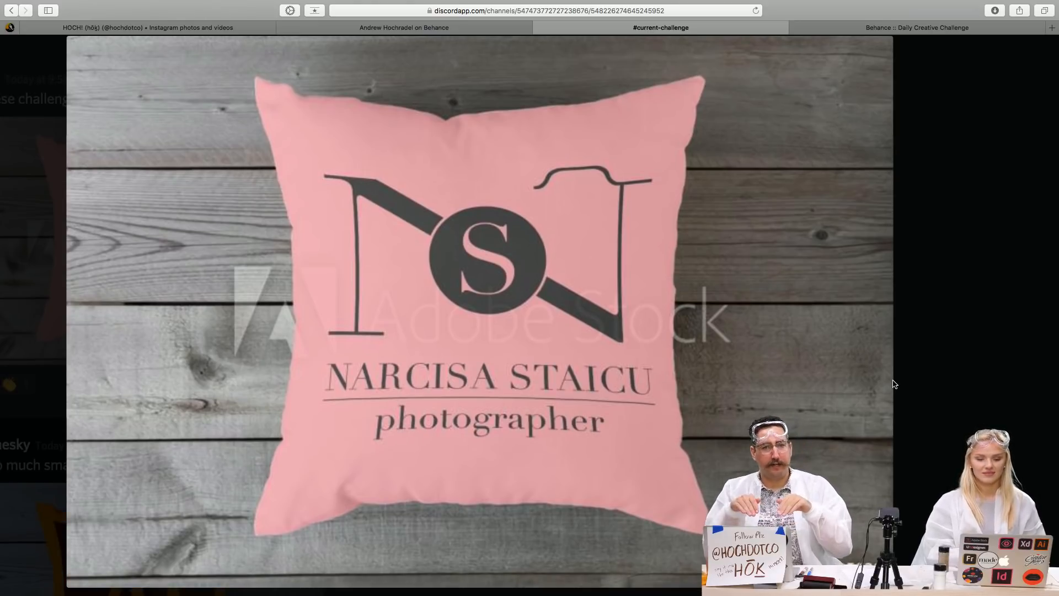